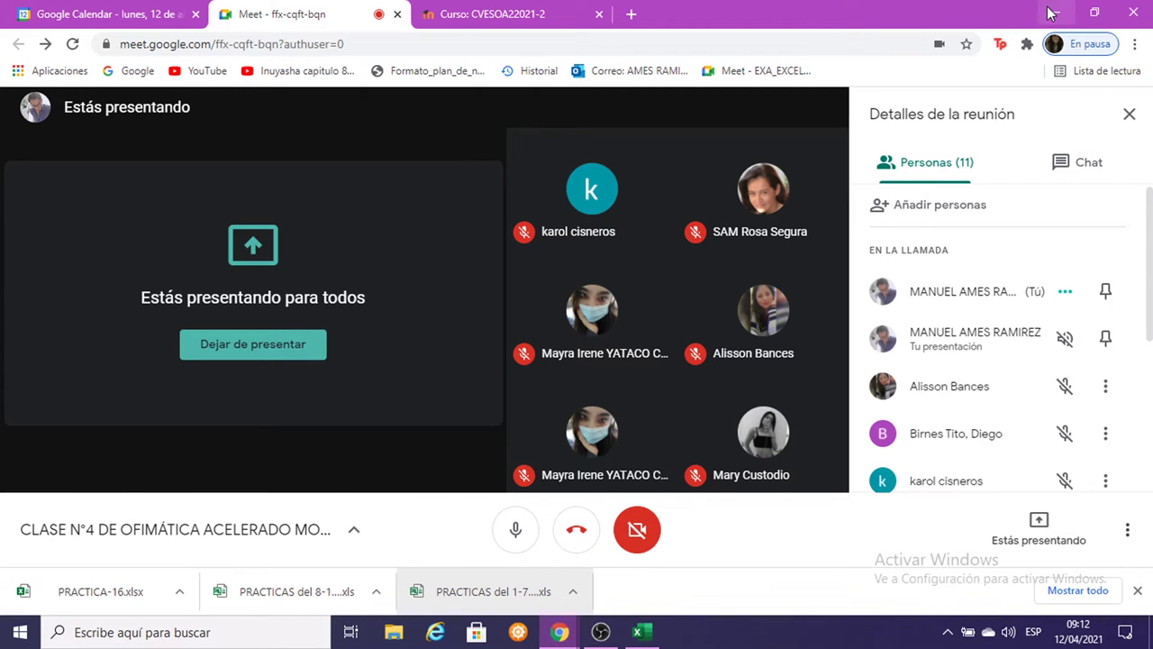
Switch to the Excel workbook and format the first data row F14:J14 on sheet PRACTICA7 as 14-point bold.
left_click(1050, 13)
scroll(581, 338, "up", 3)
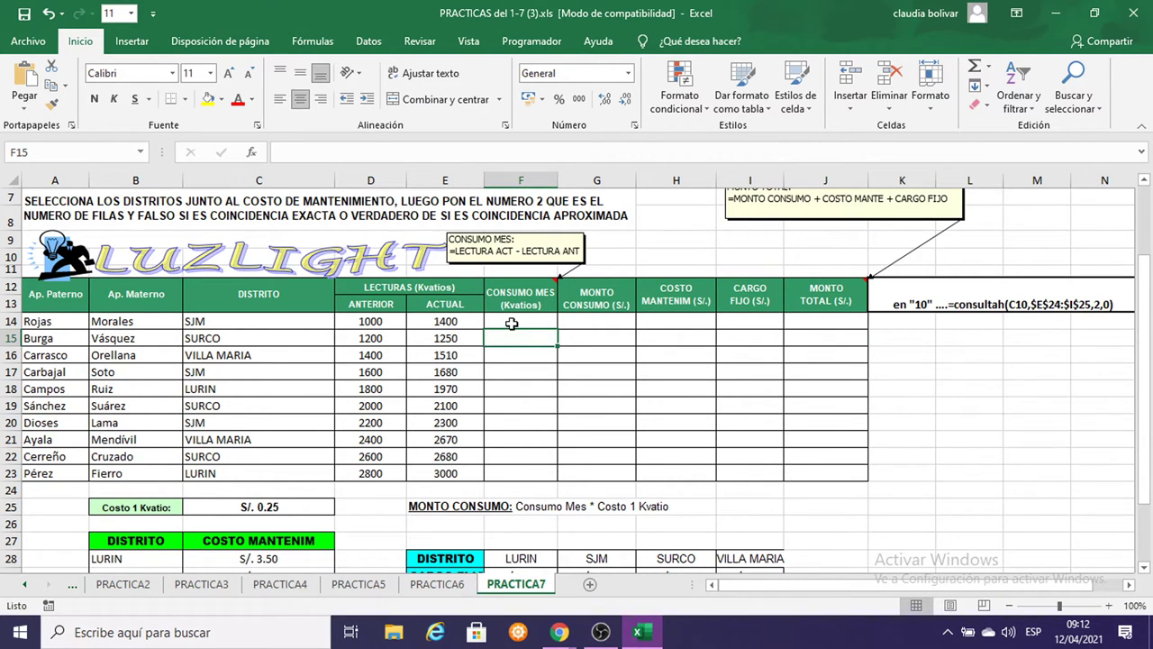
left_click(511, 324)
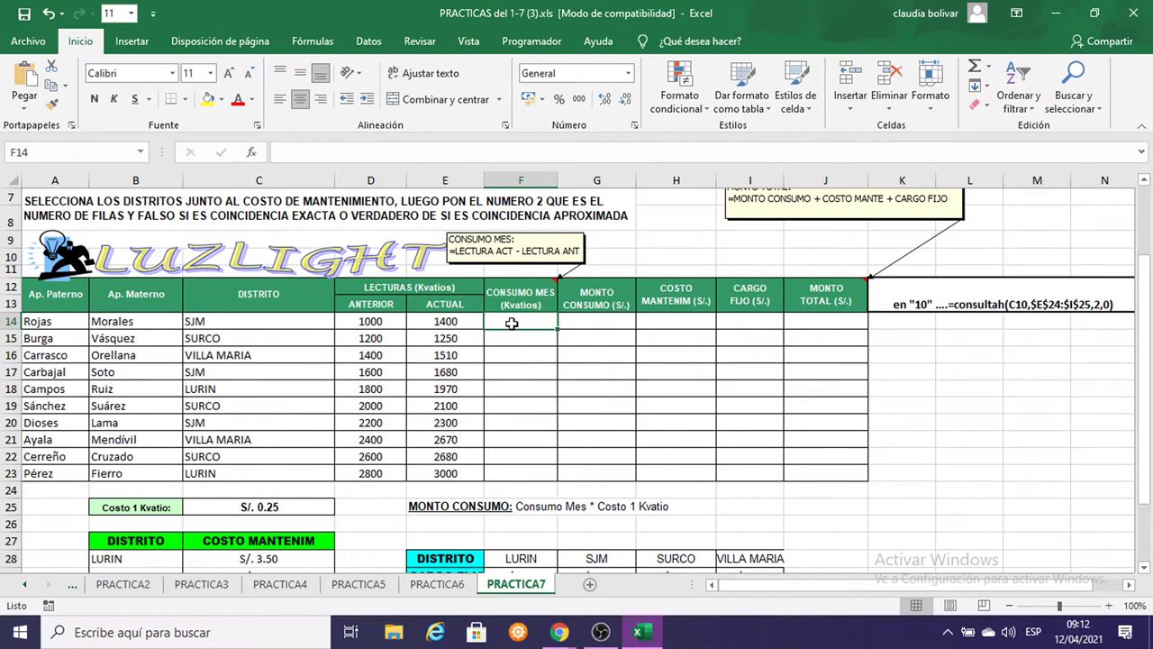
mouse_move(510, 324)
left_mouse_down()
mouse_move(825, 323)
mouse_move(815, 319)
left_mouse_up()
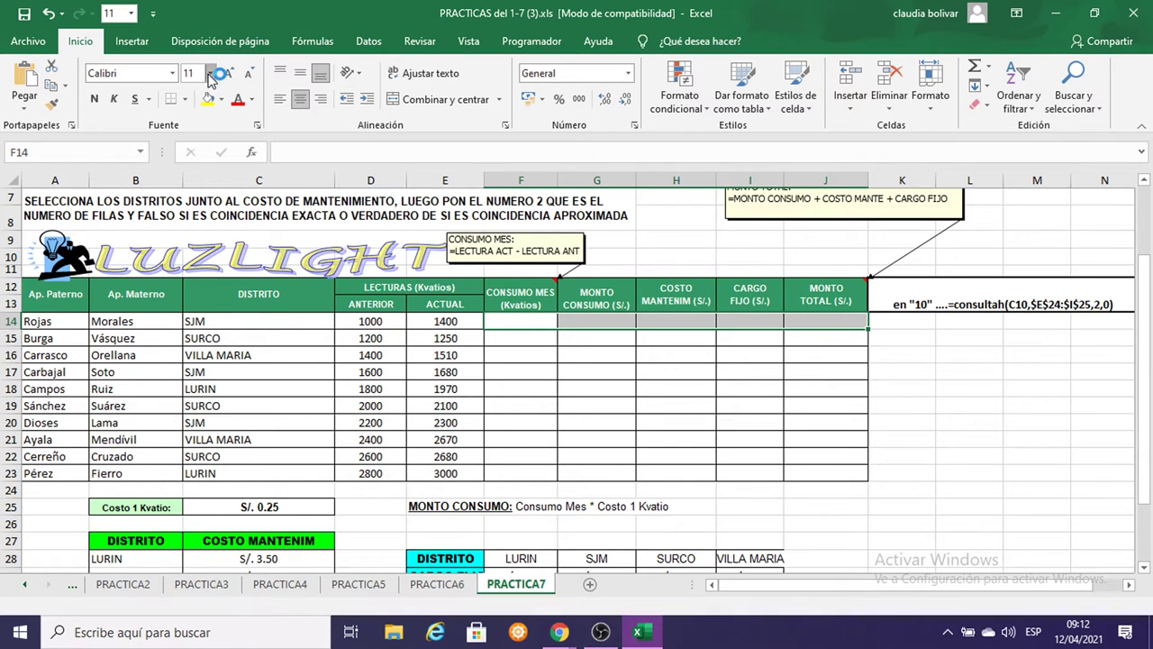
left_click(211, 74)
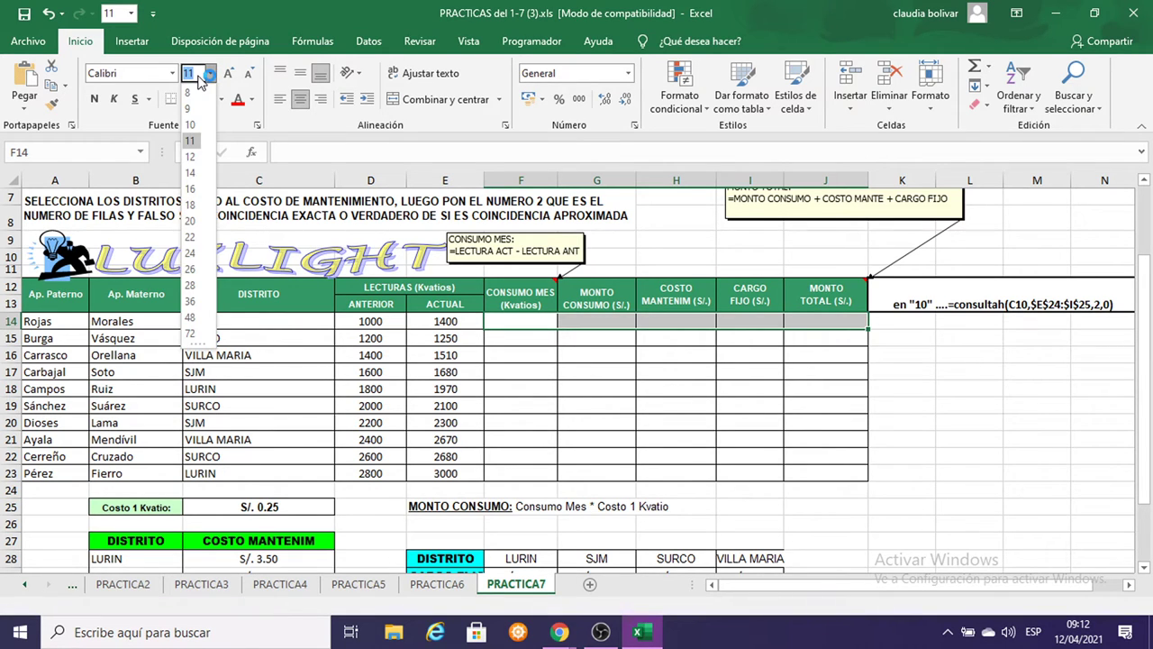
left_click(191, 172)
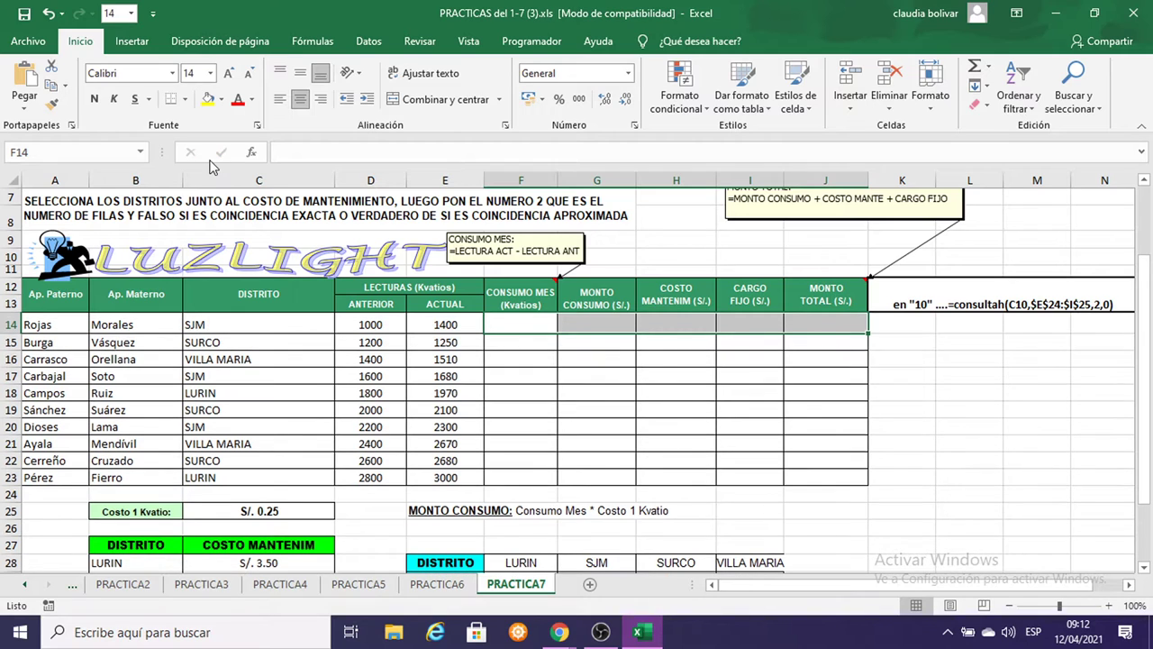
left_click(94, 99)
Calculate CONSUMO MES in F14 with =E14-D14 and fill the formula down to F23.
left_click(513, 327)
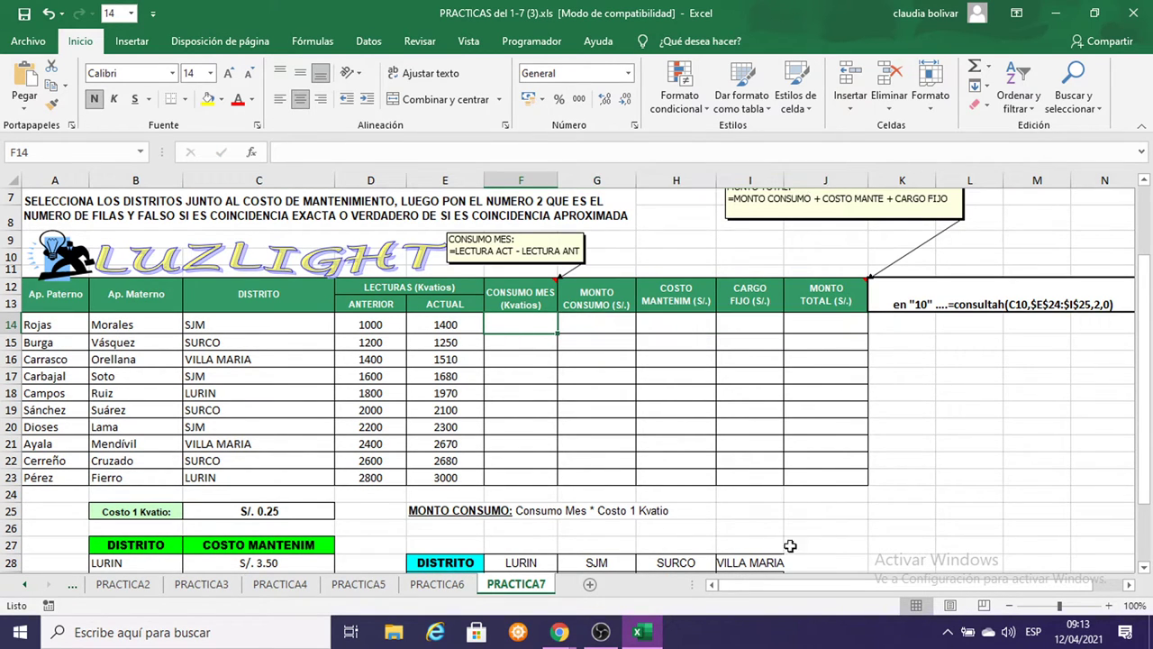
left_click(1108, 605)
left_click(1108, 606)
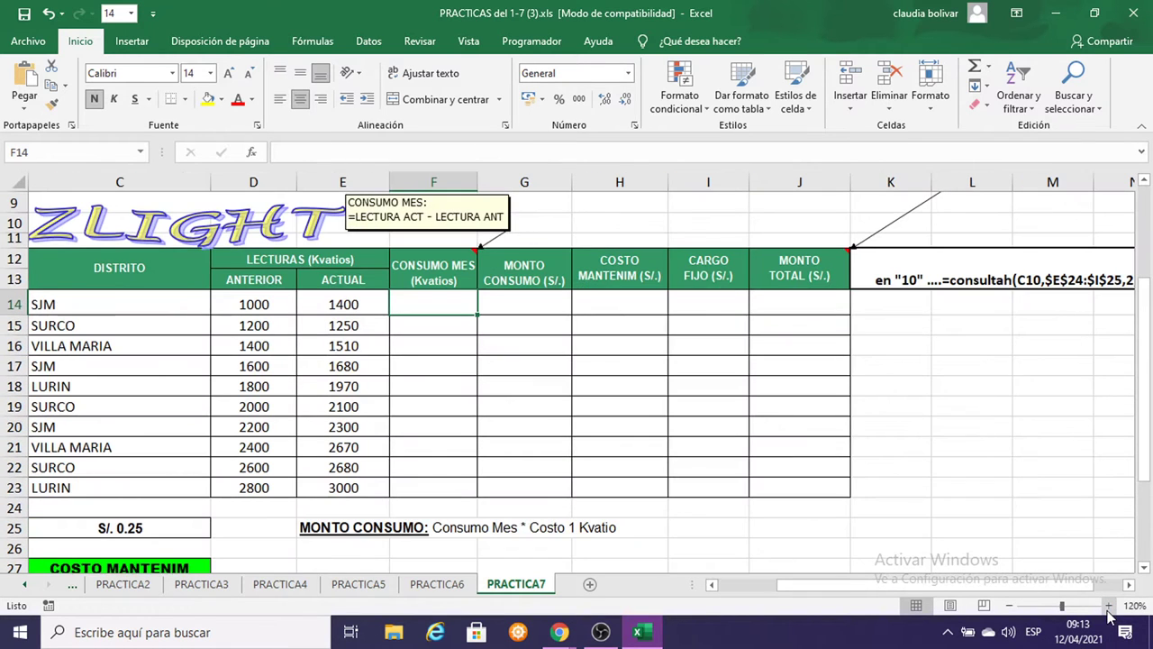
left_click(1109, 606)
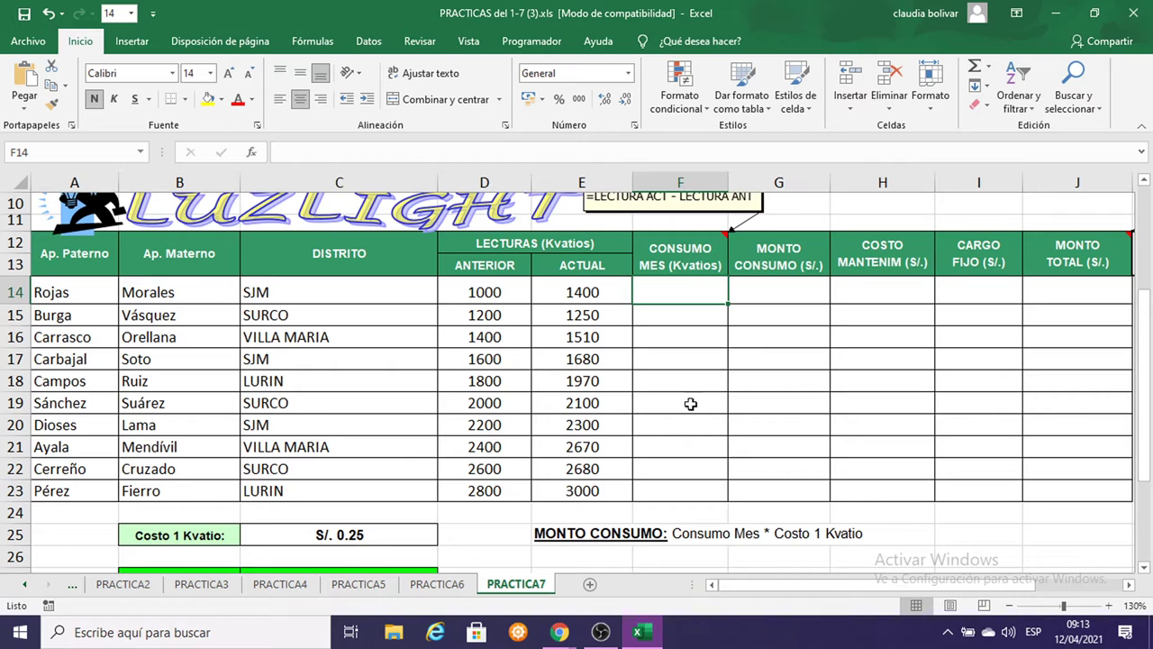
type("=")
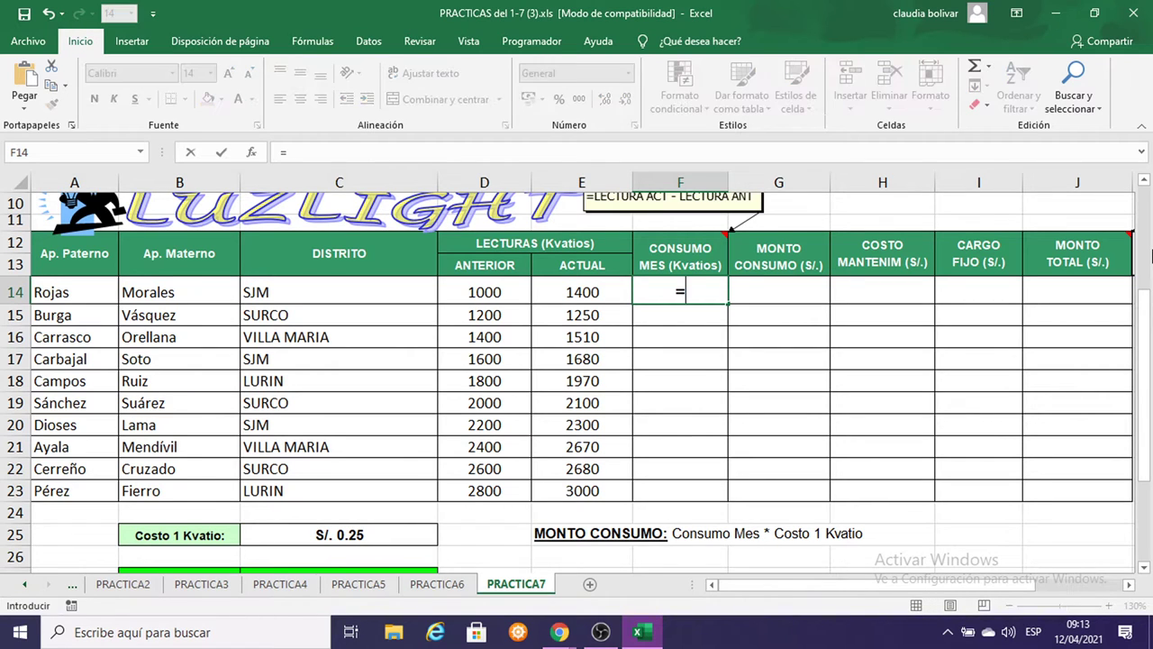
left_click(565, 285)
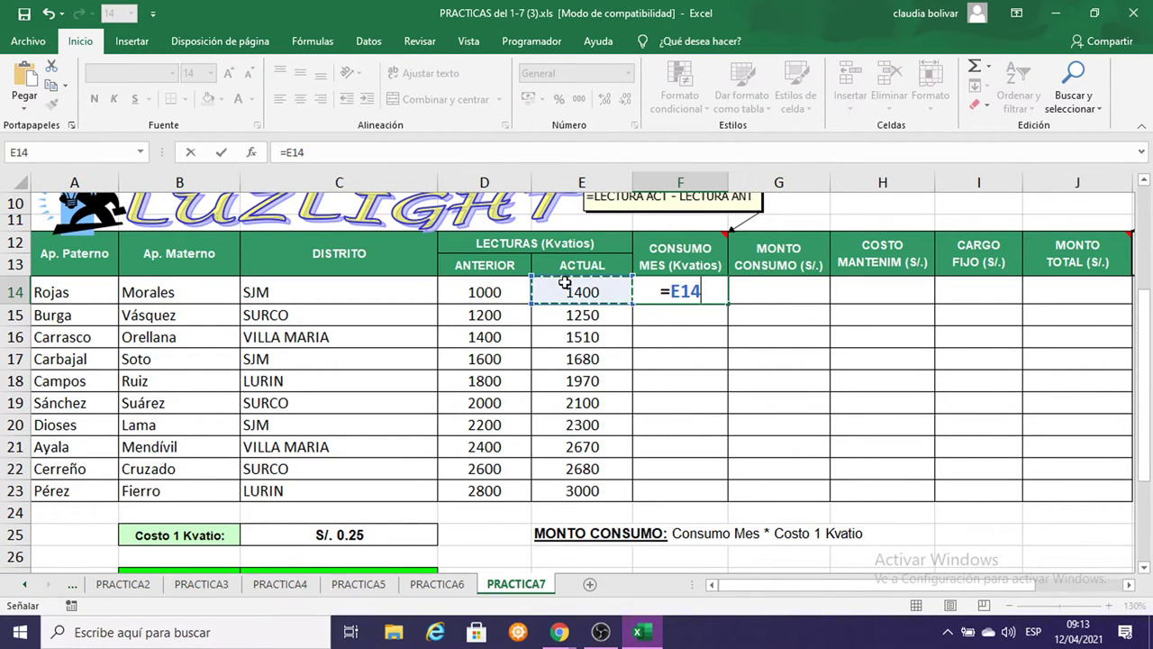
type("-")
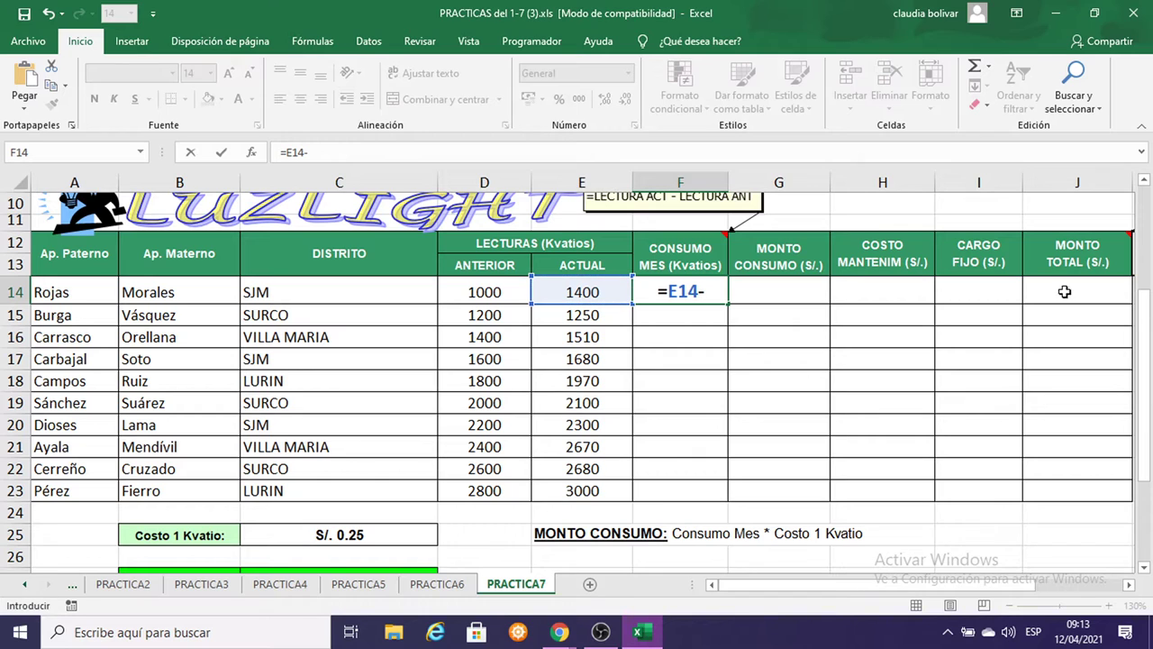
left_click(499, 296)
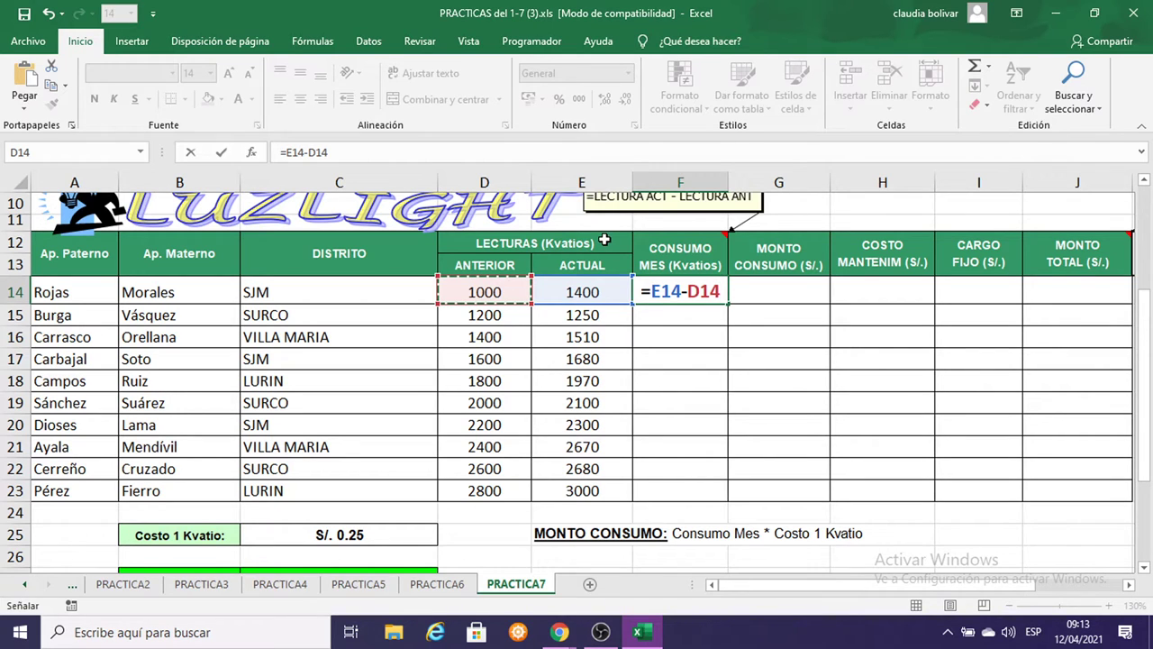
key("Return")
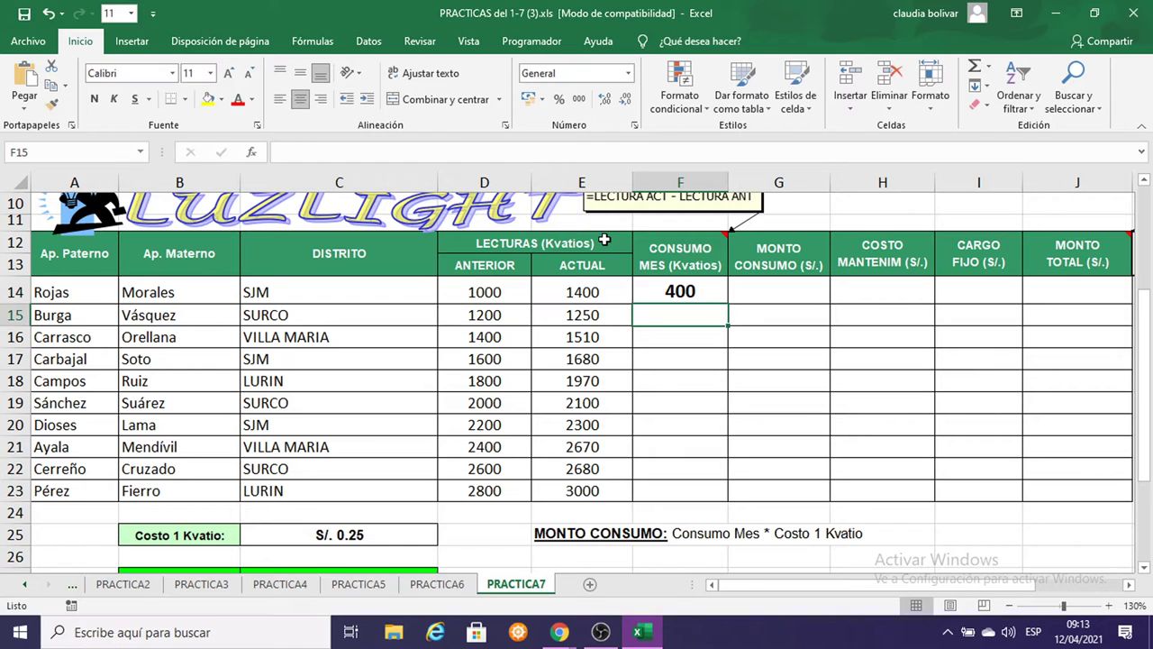
left_click(680, 294)
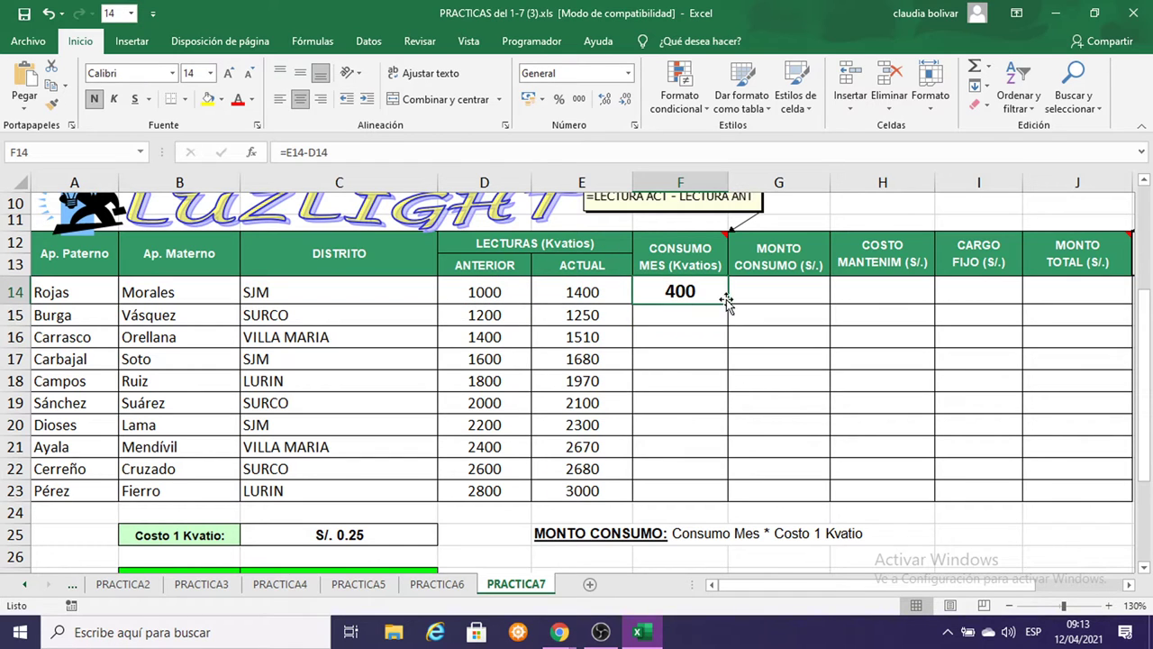
left_click_drag(728, 303, 742, 498)
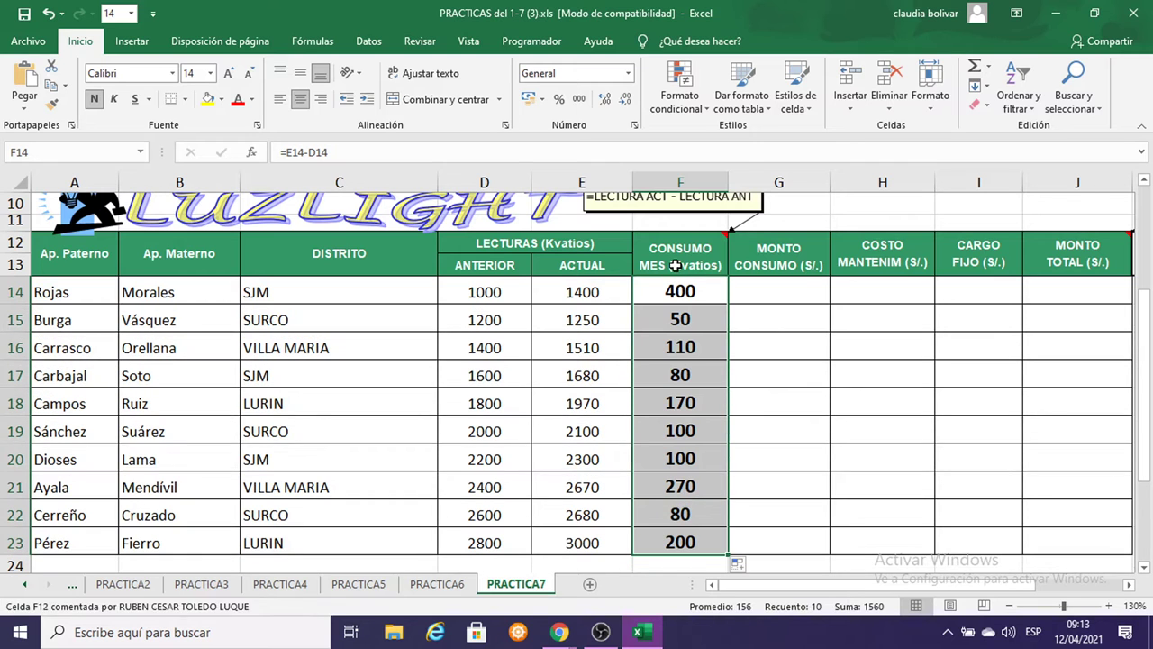
Switch to the Google Meet call, admit the waiting participant, and return to the Excel workbook.
mouse_move(560, 633)
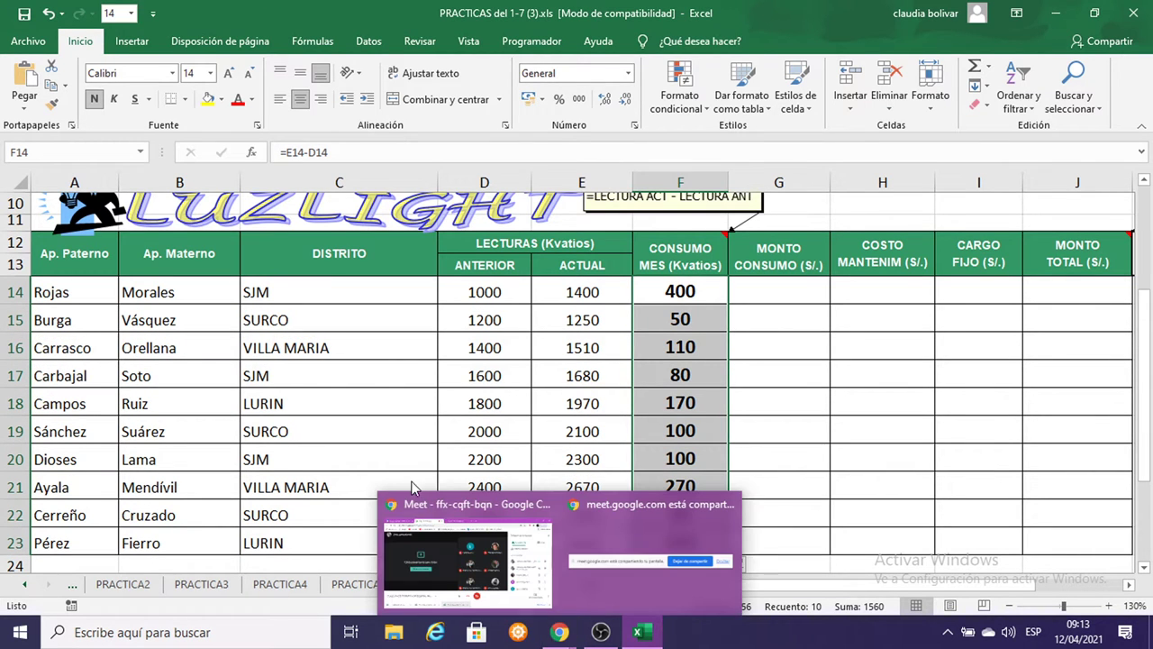
left_click(466, 502)
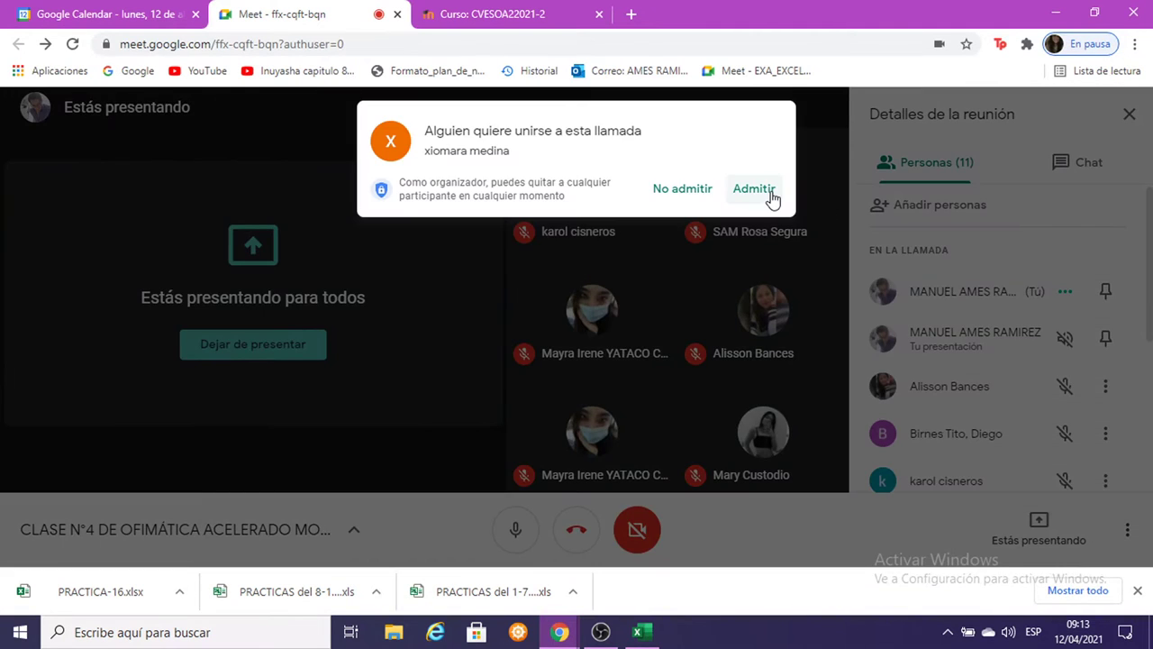
left_click(754, 190)
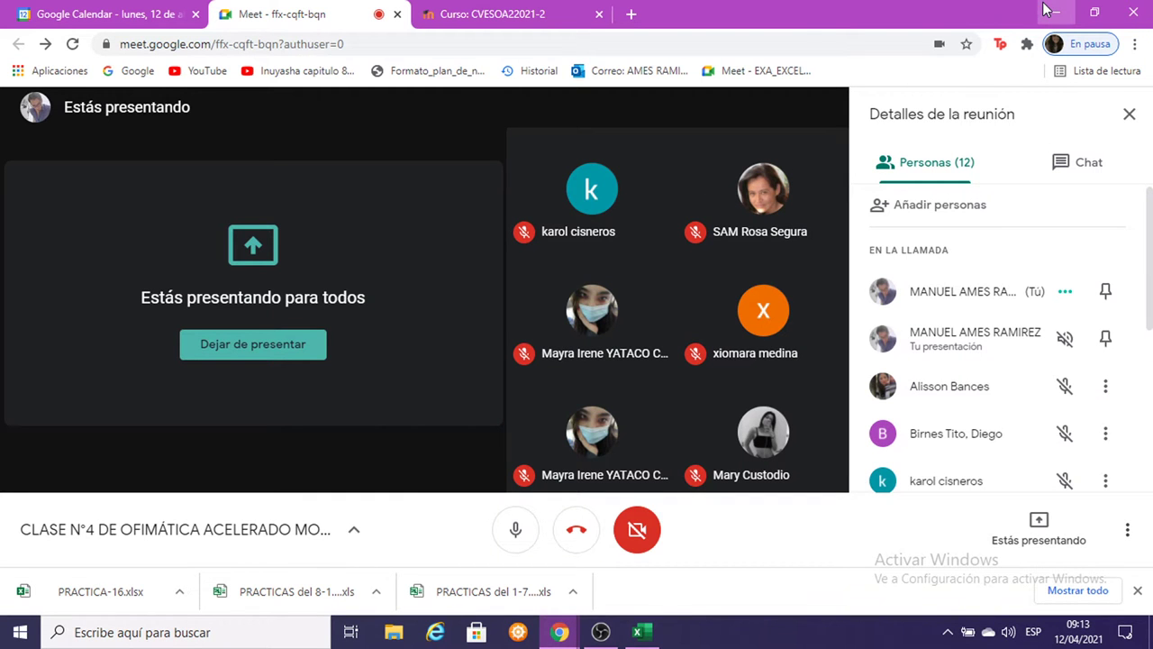
left_click(1043, 9)
mouse_move(559, 633)
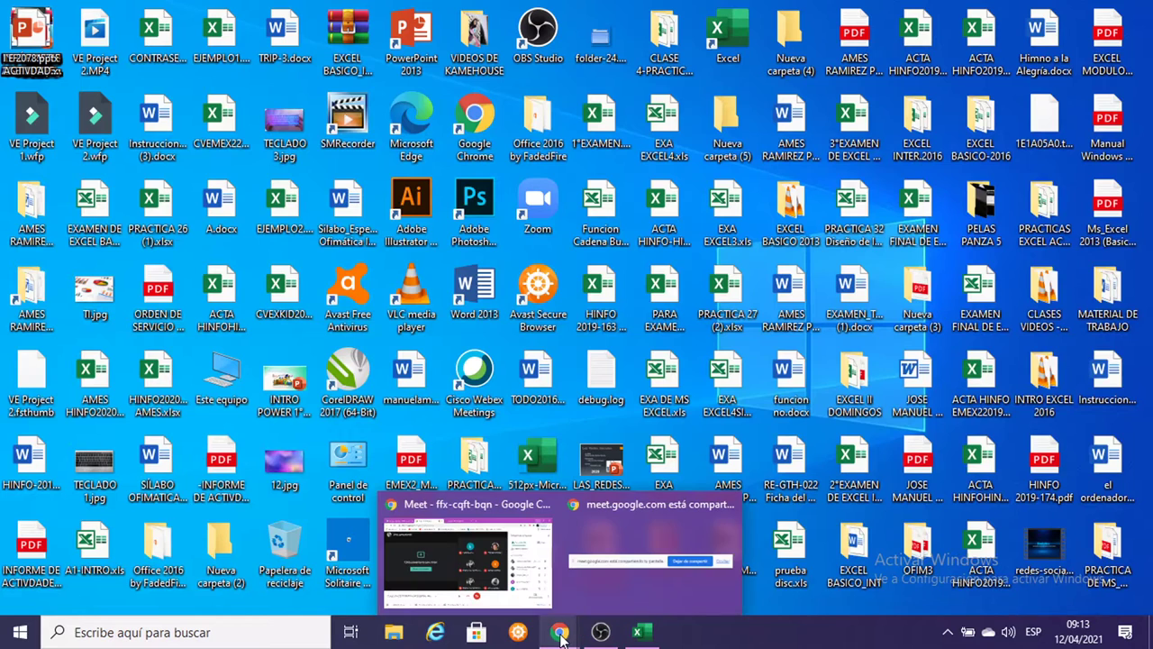
left_click(638, 632)
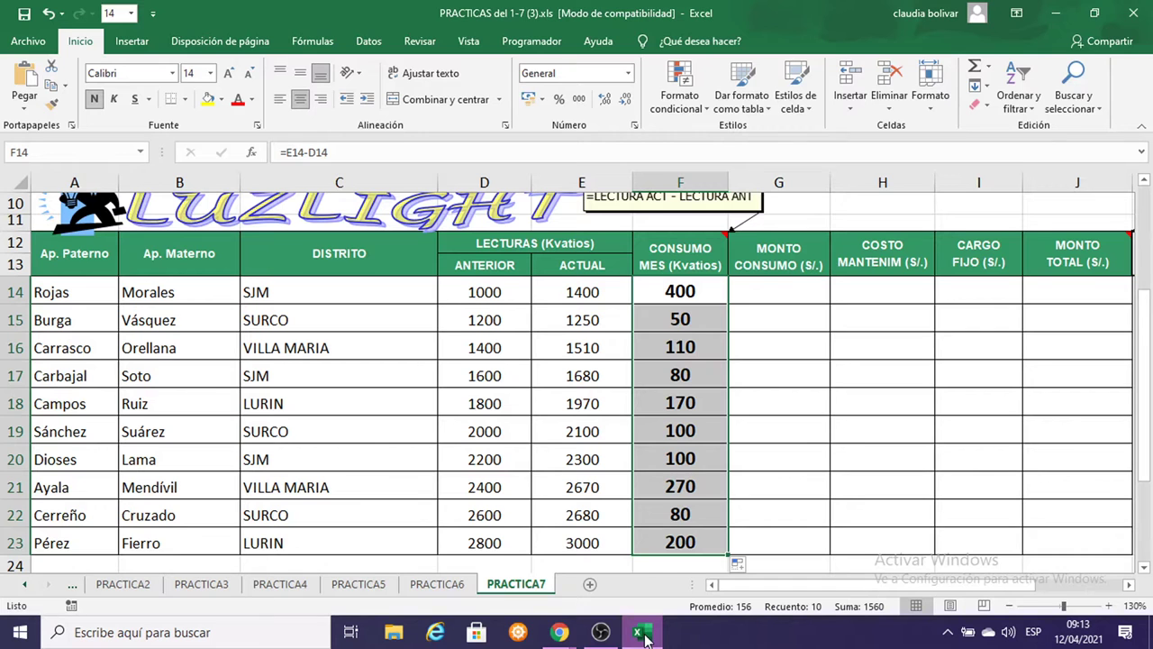
Review the row 4 instruction for MONTO CONSUMO along with the monthly consumption and Costo 1 Kvatio cells it uses.
left_click(782, 282)
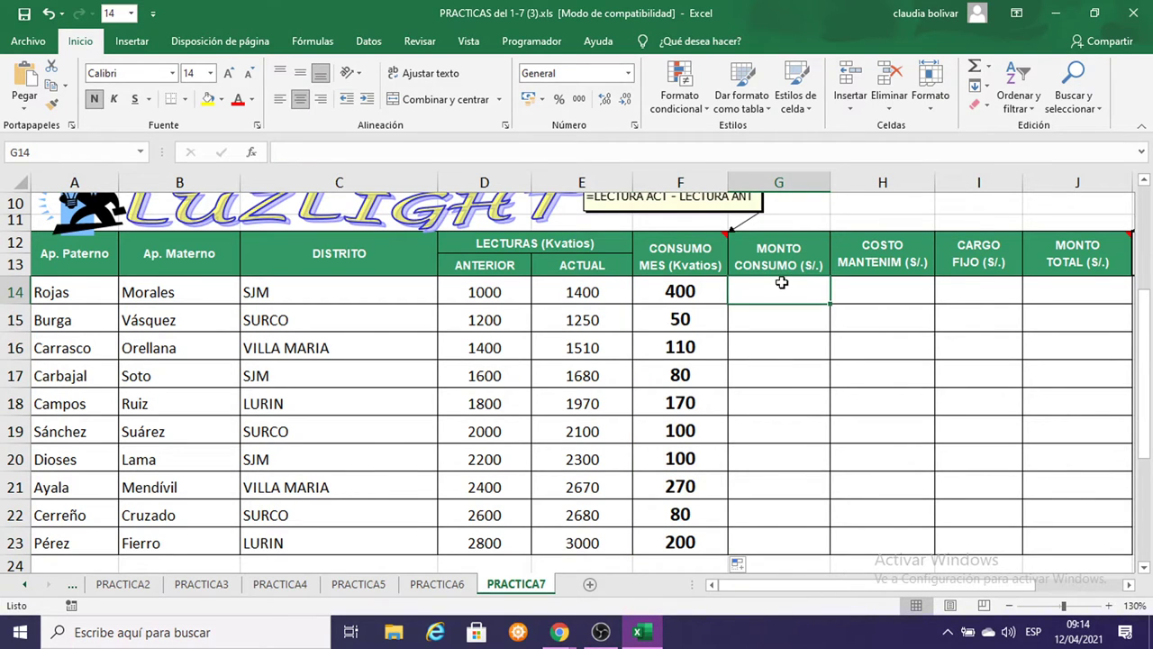
scroll(780, 287, "up", 3)
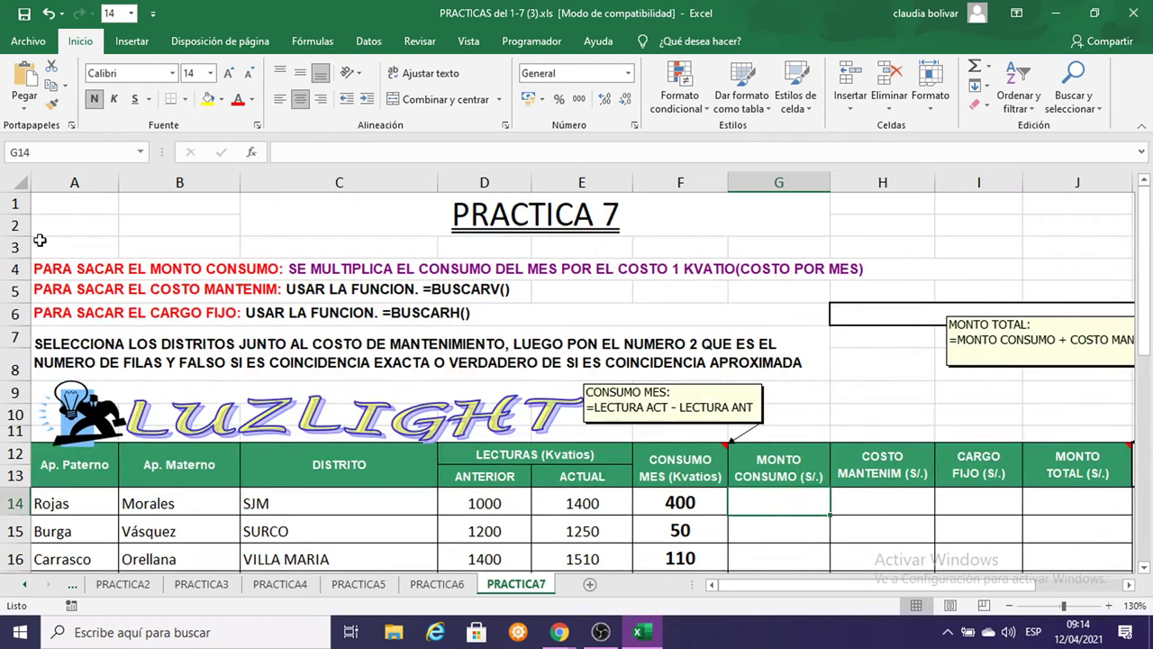
left_click(15, 268)
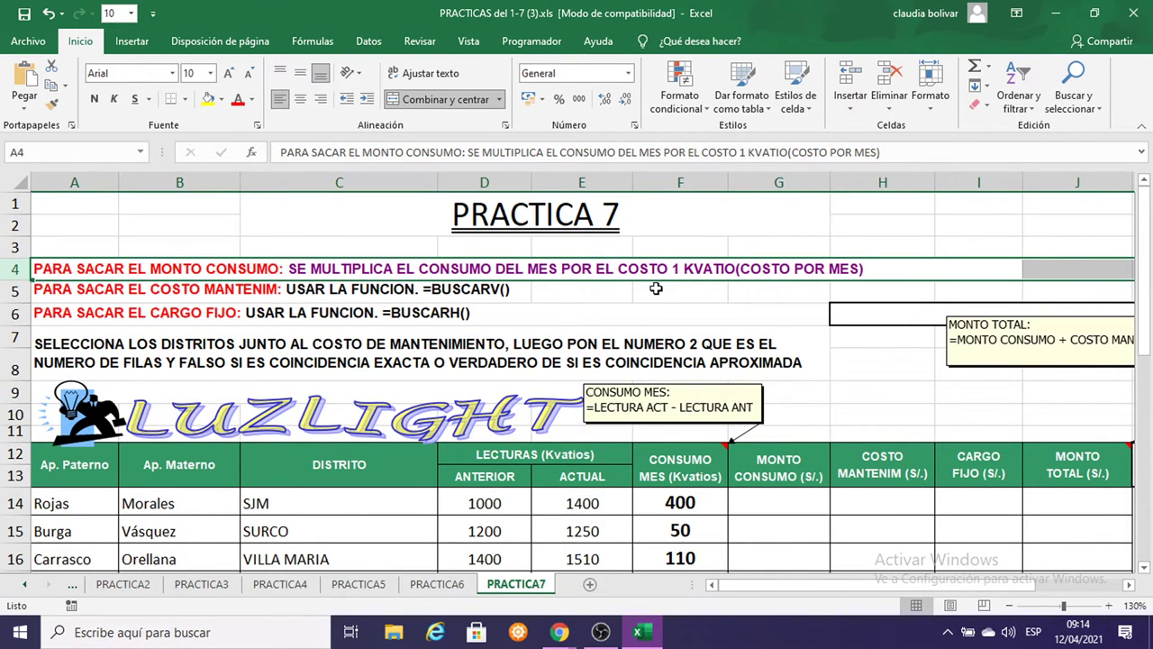
scroll(871, 333, "down", 3)
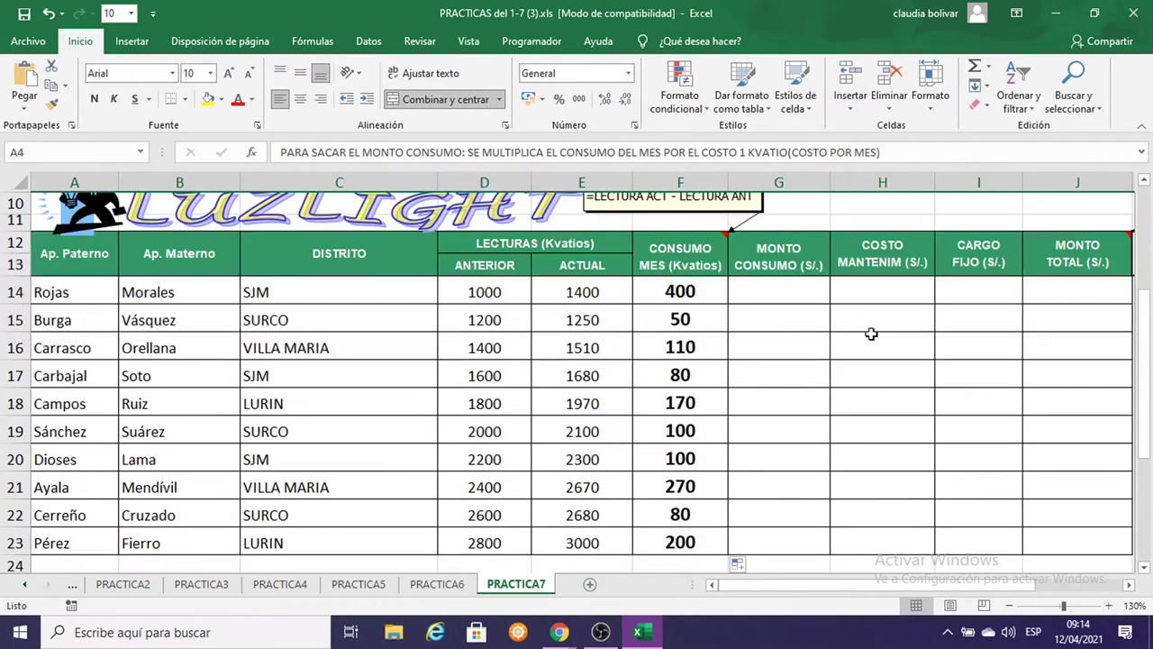
left_click(686, 293)
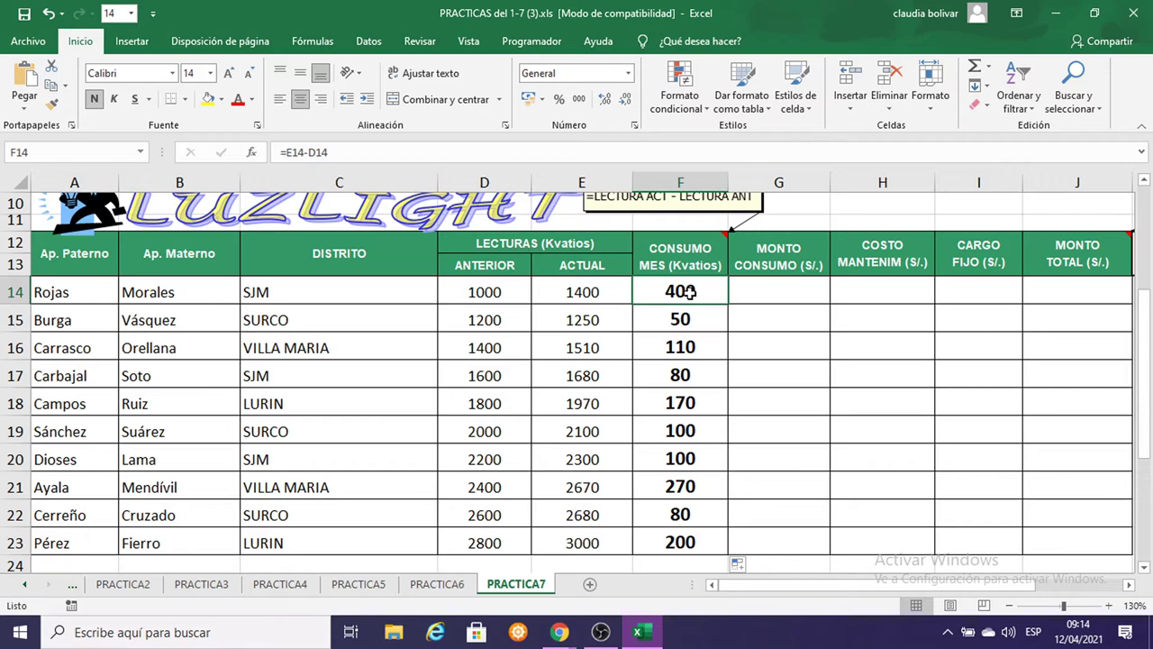
scroll(712, 316, "down", 4)
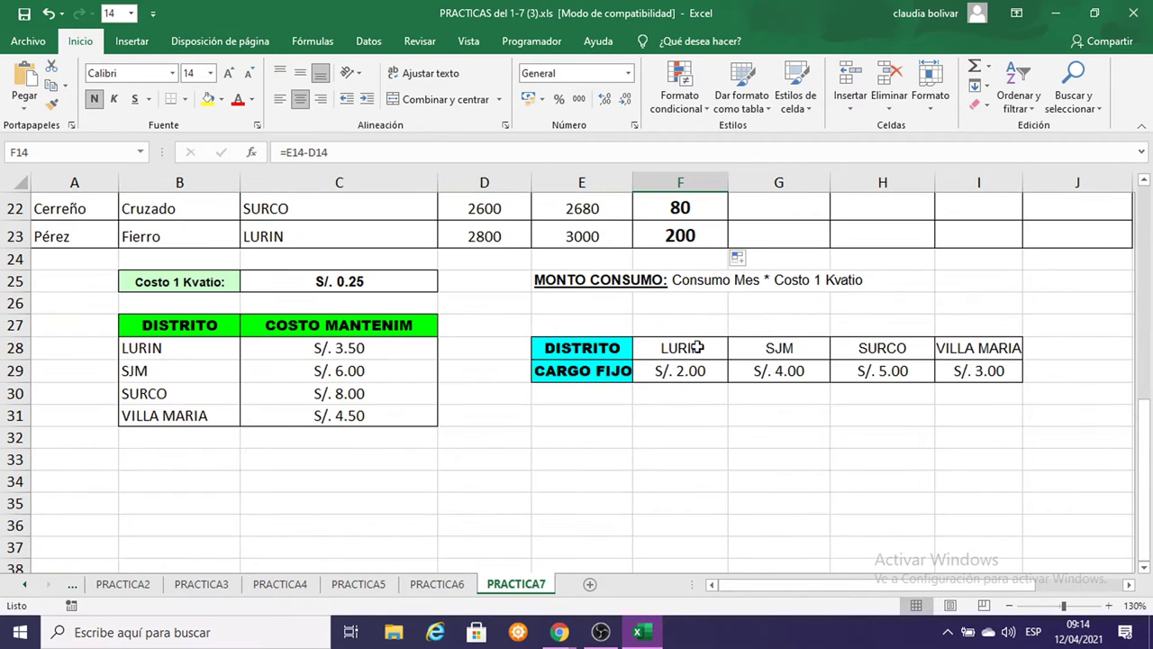
scroll(595, 287, "up", 5)
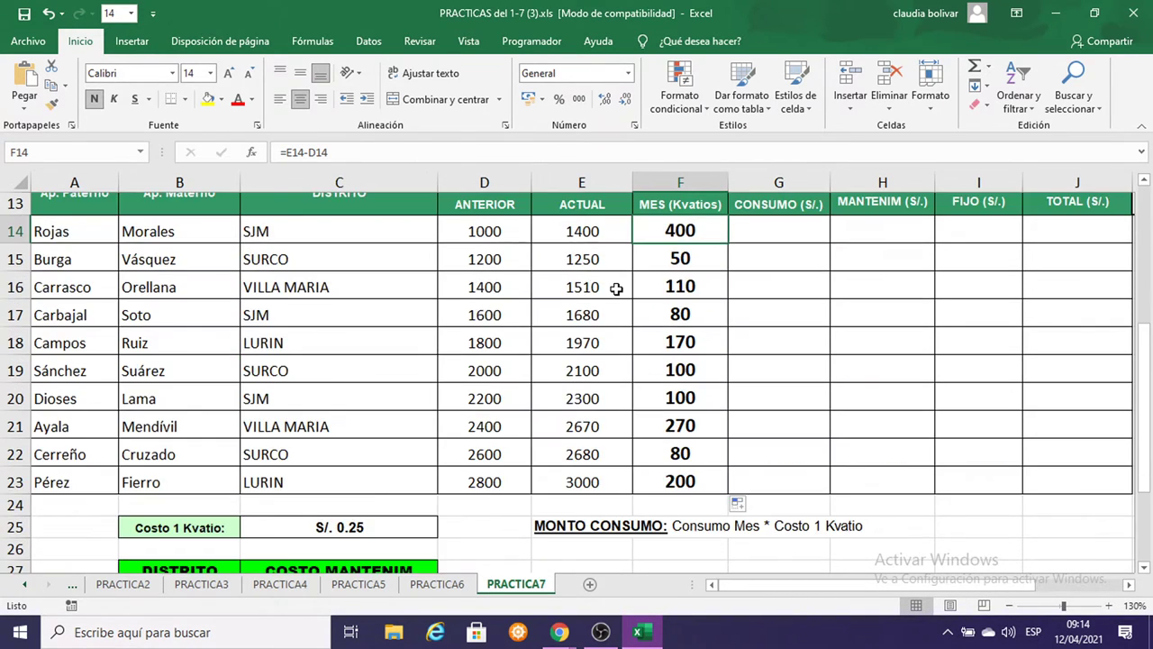
Build the MONTO CONSUMO formula in G14 by multiplying monthly consumption F14 by the Costo 1 Kvatio cell C25.
left_click(766, 371)
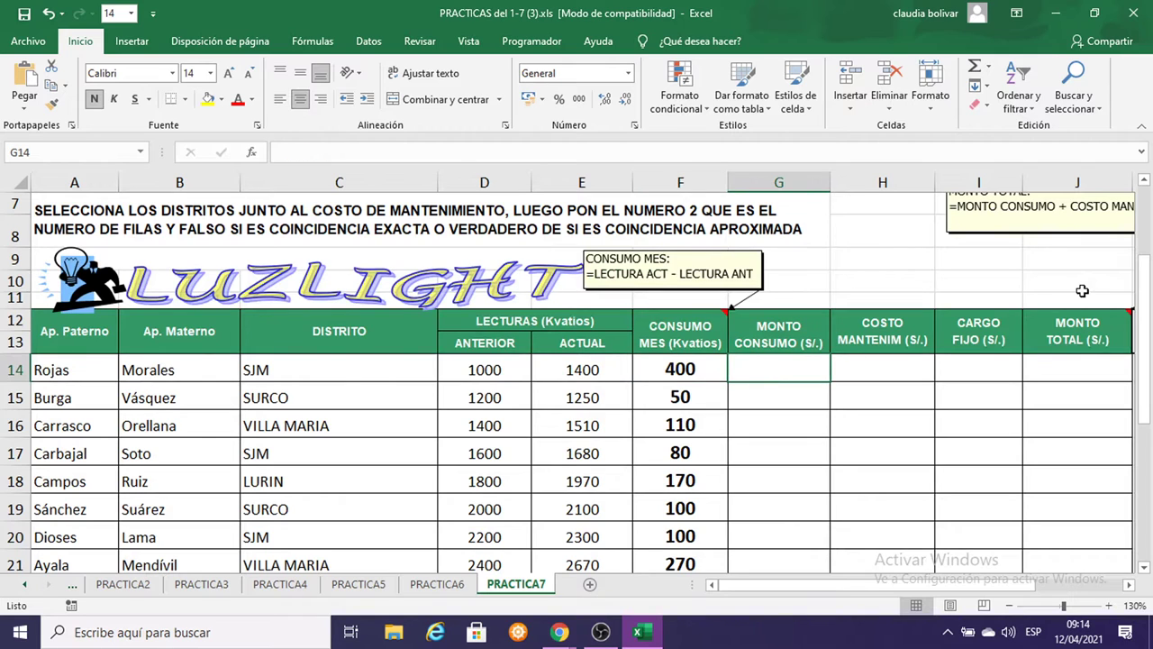
type("=")
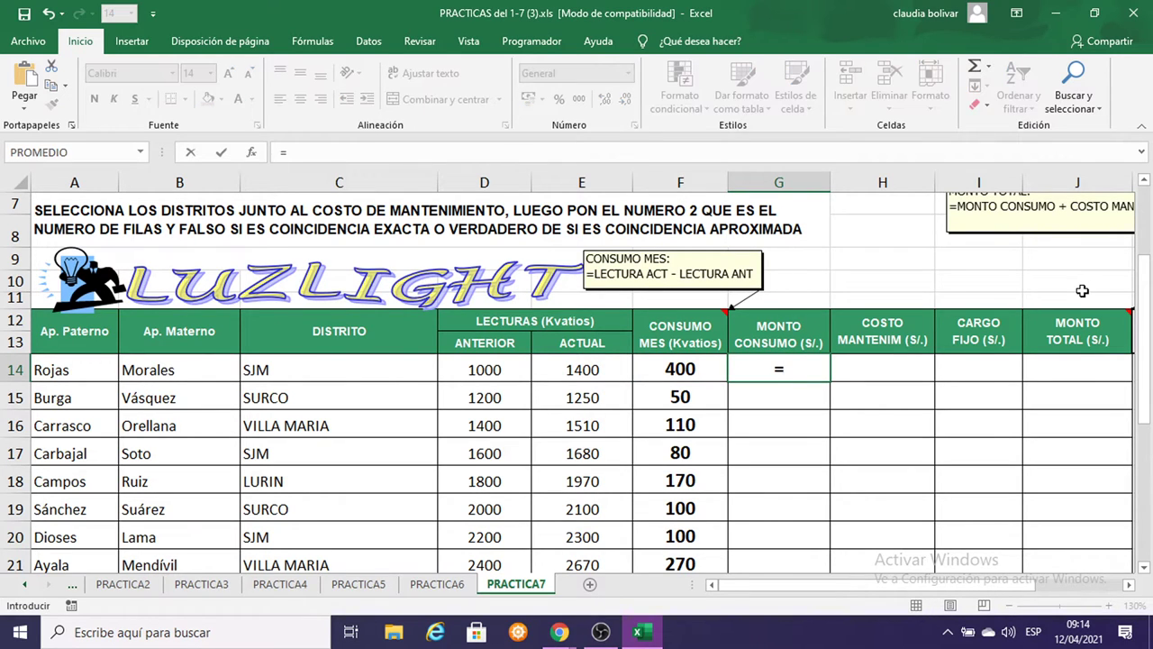
left_click(698, 367)
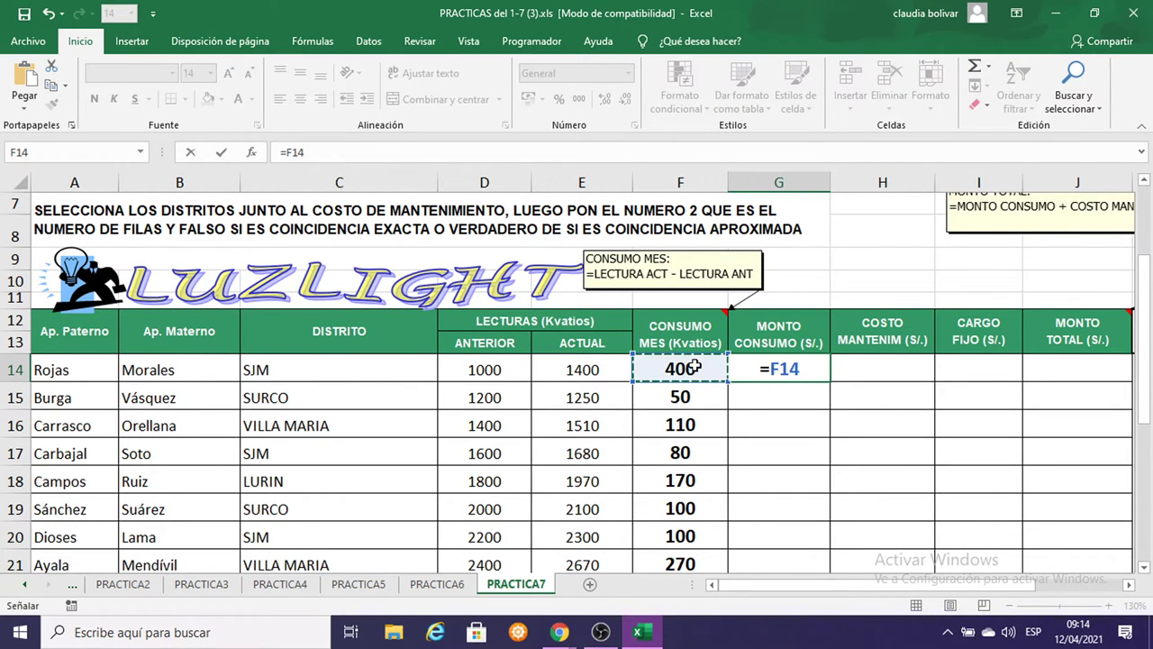
type("*")
scroll(814, 280, "down", 4)
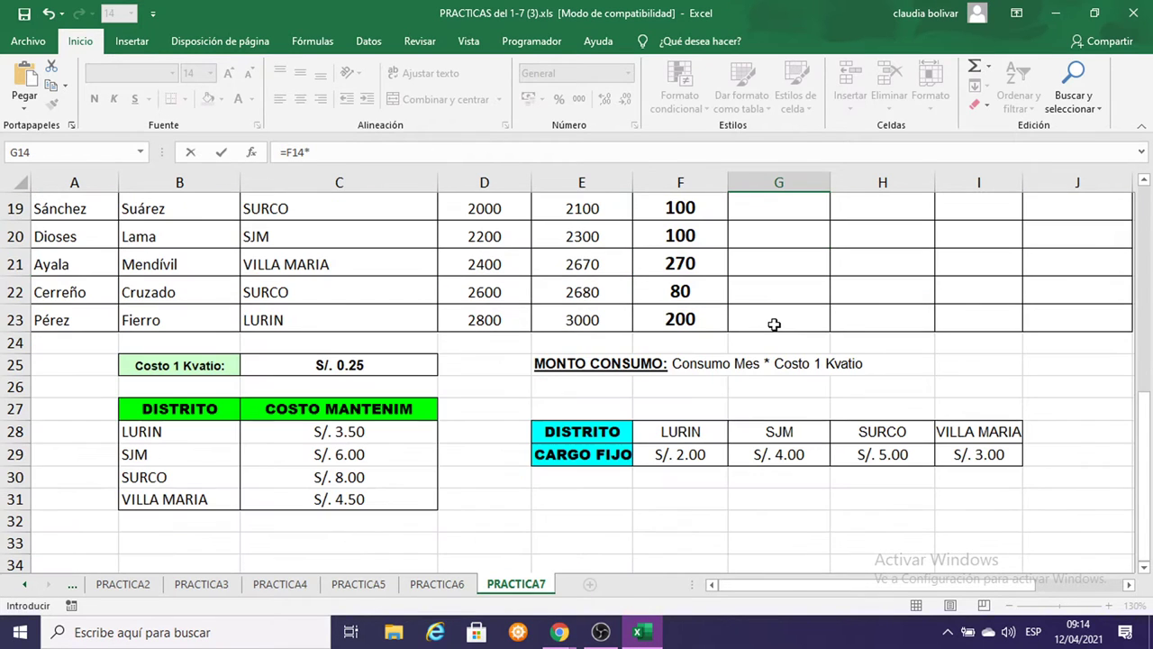
left_click(392, 365)
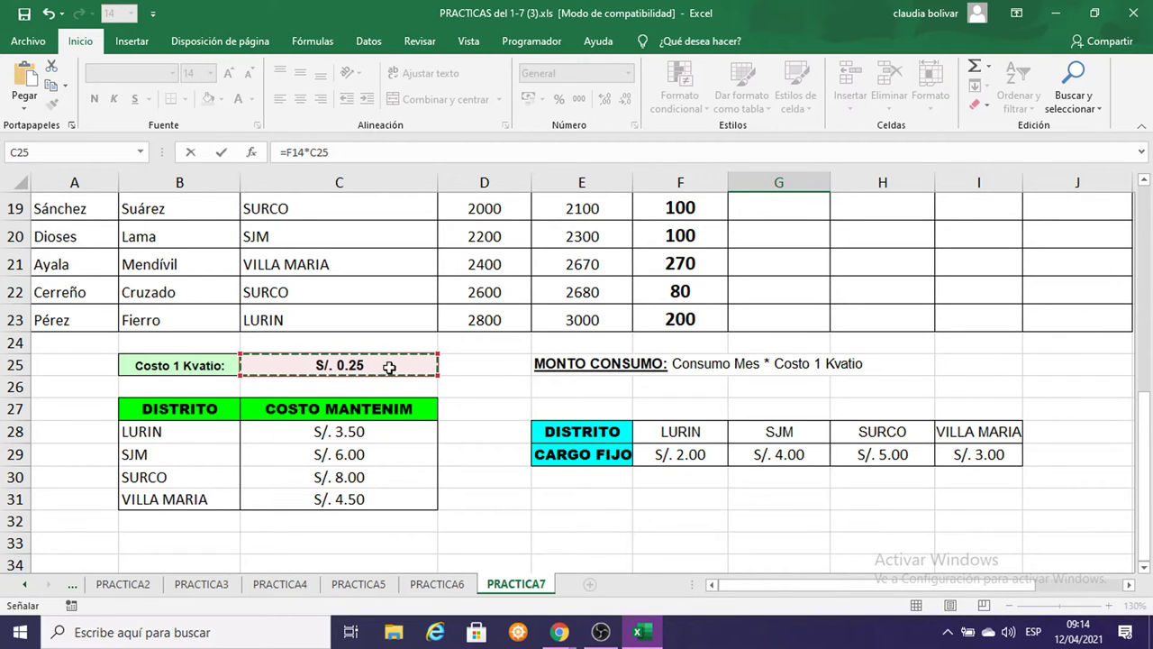
scroll(412, 481, "up", 3)
scroll(427, 479, "down", 2)
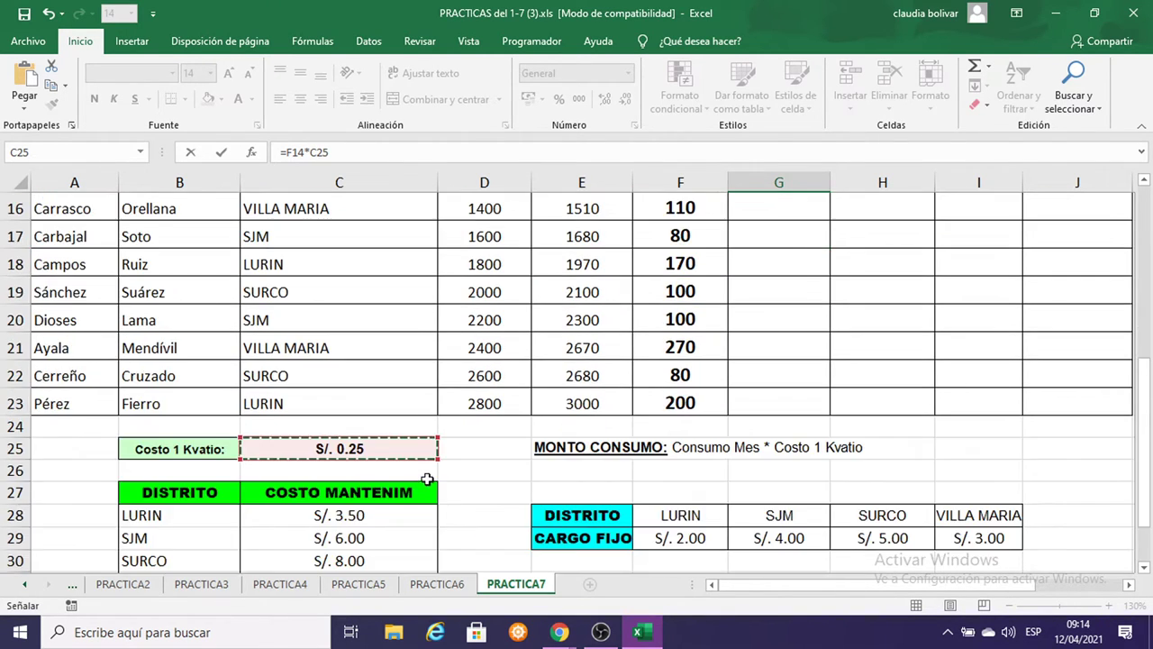
scroll(690, 378, "up", 2)
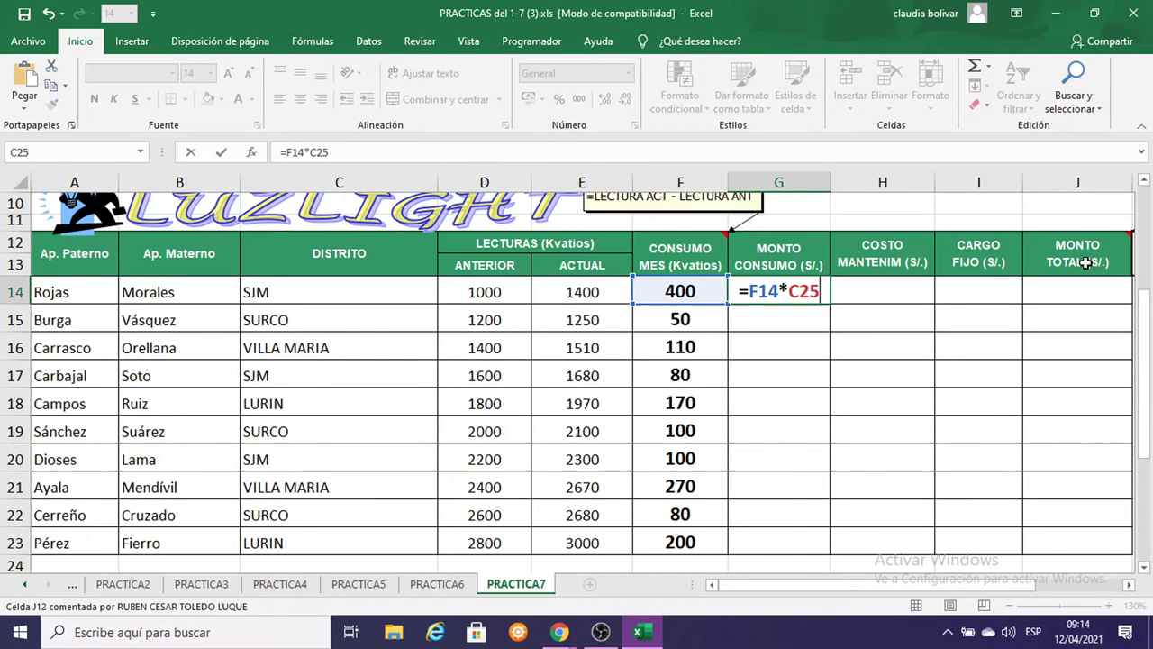
Make the cost reference absolute so G14 contains =F14*$C$25, and fill the formula down to G23.
key("F4")
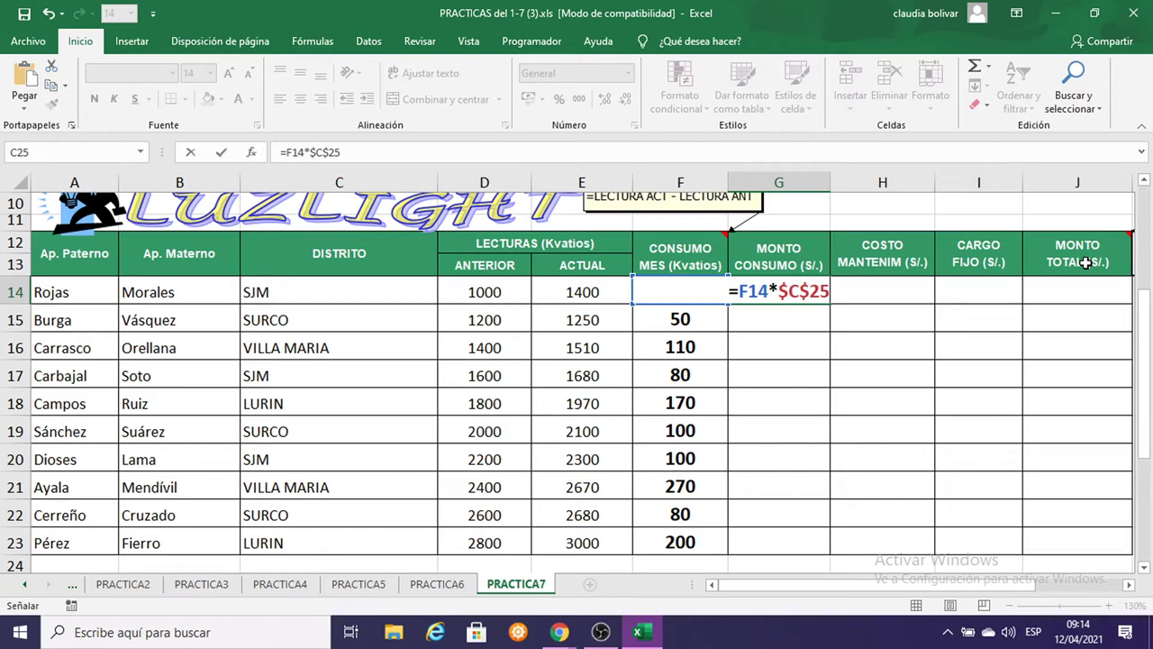
scroll(762, 456, "down", 2)
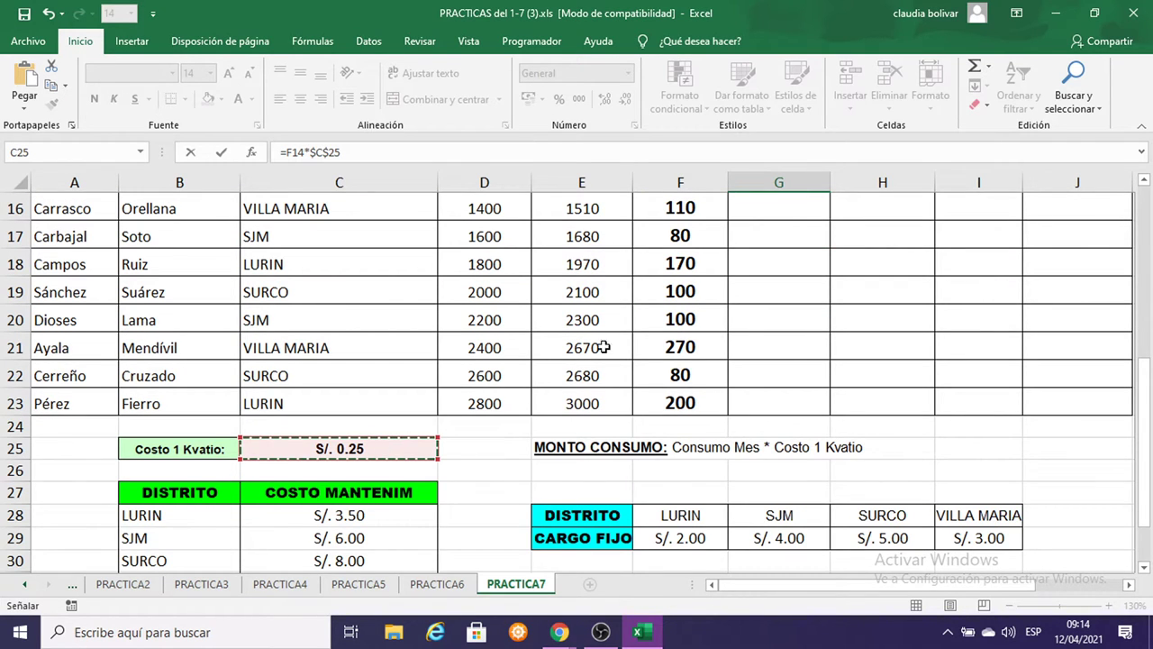
scroll(601, 344, "up", 2)
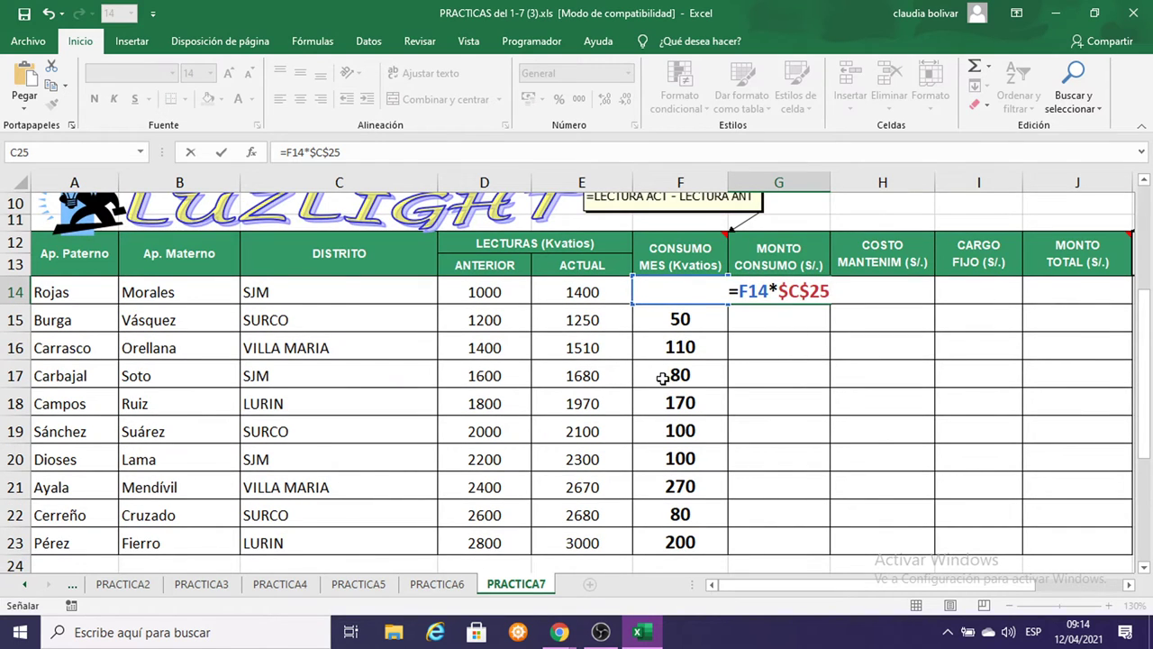
scroll(664, 371, "down", 2)
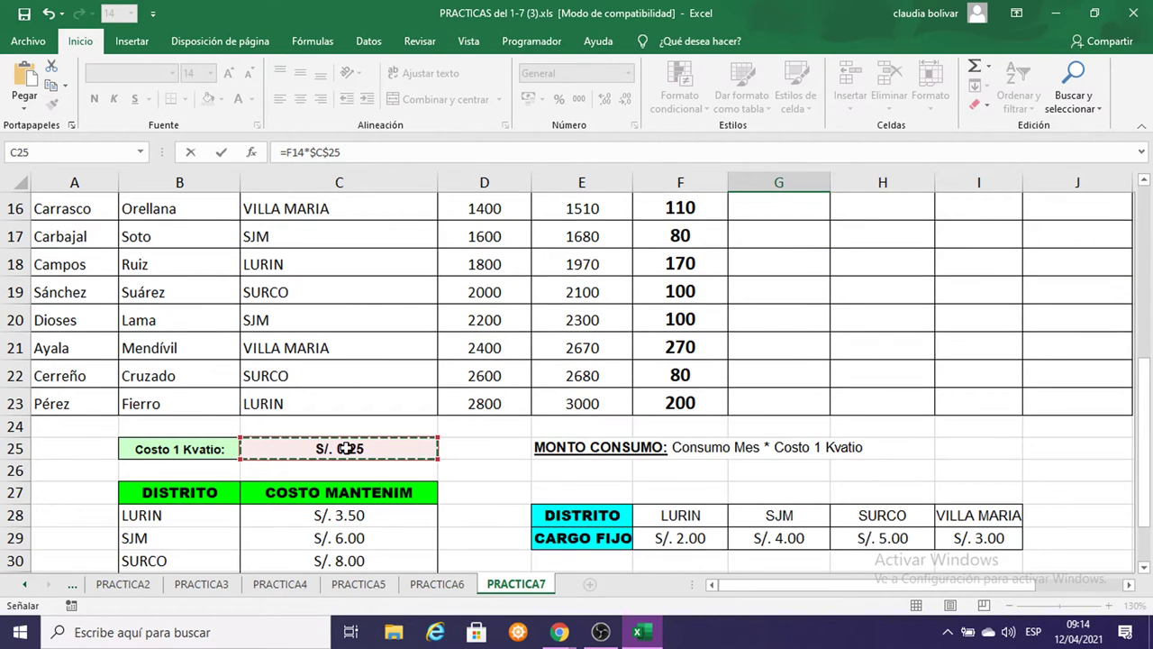
scroll(767, 309, "up", 2)
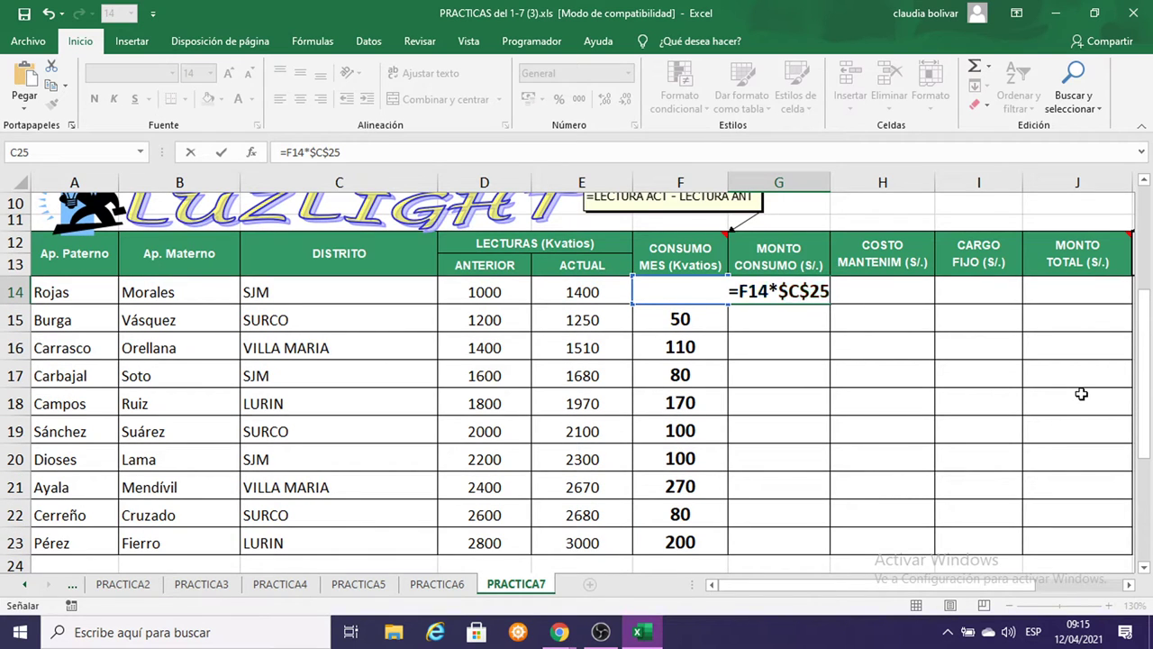
key("Return")
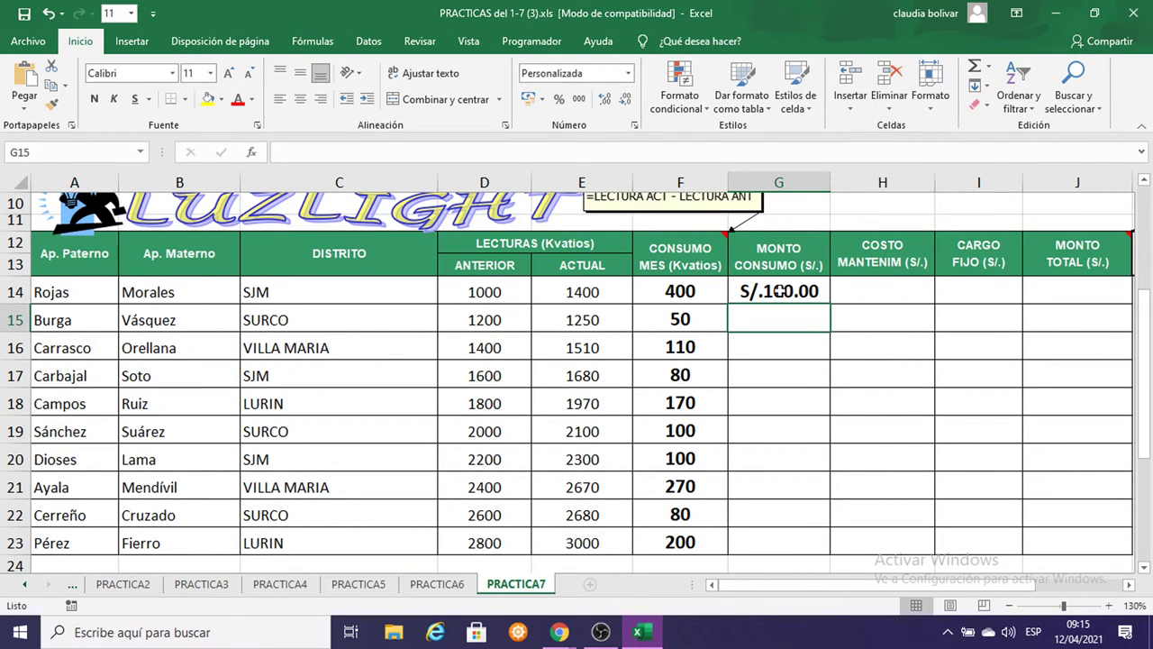
left_click(780, 287)
left_click_drag(831, 305, 824, 562)
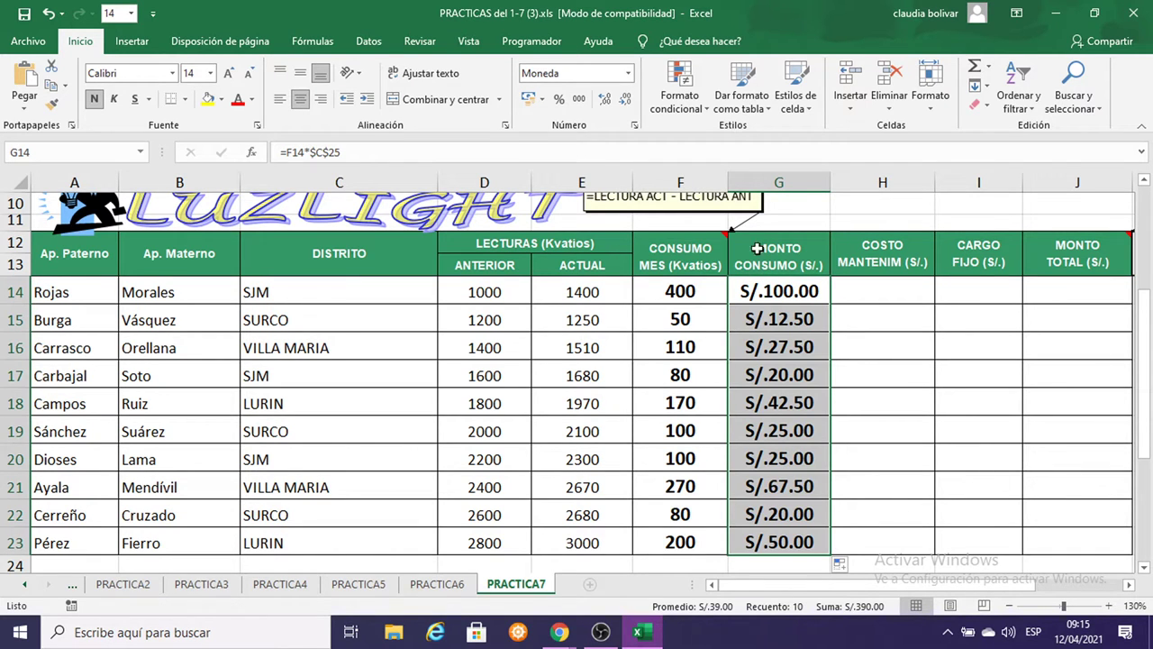
Review the COSTO MANTENIM instruction above the billing table for the lookup function to use.
left_click(884, 285)
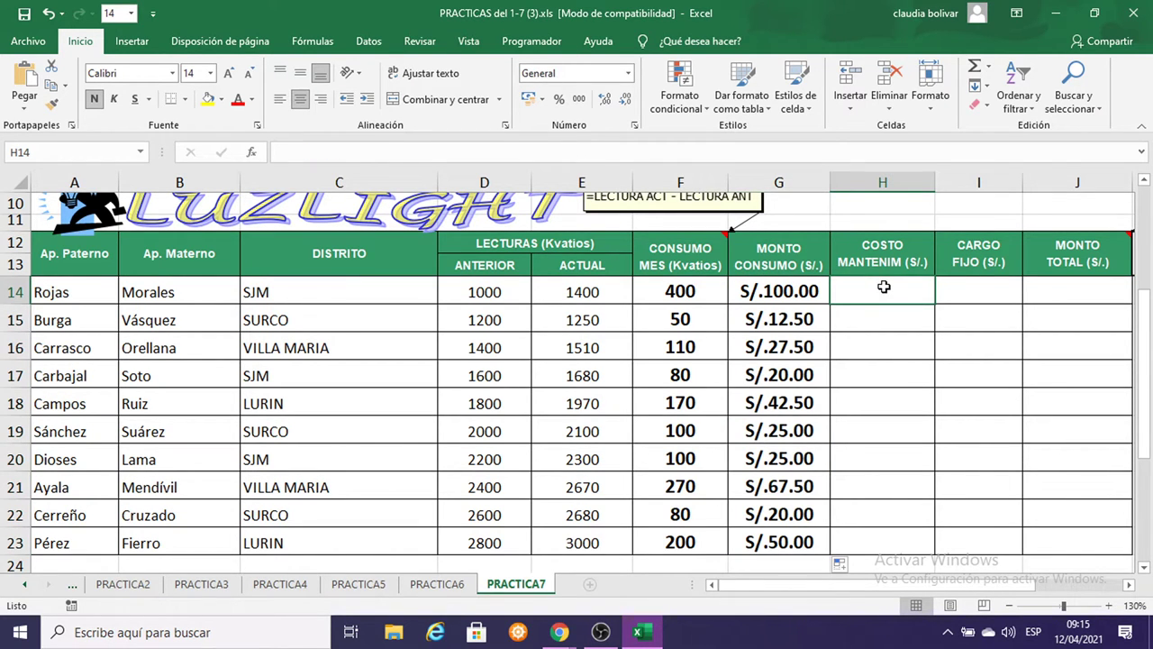
scroll(875, 304, "up", 2)
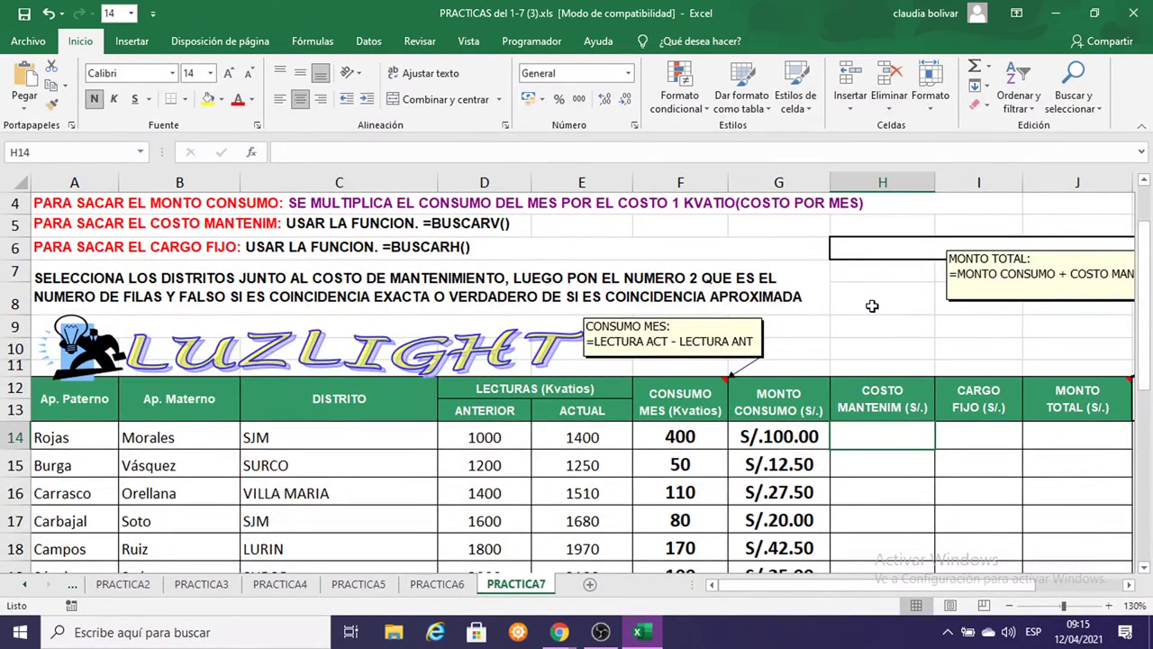
scroll(973, 413, "down", 2)
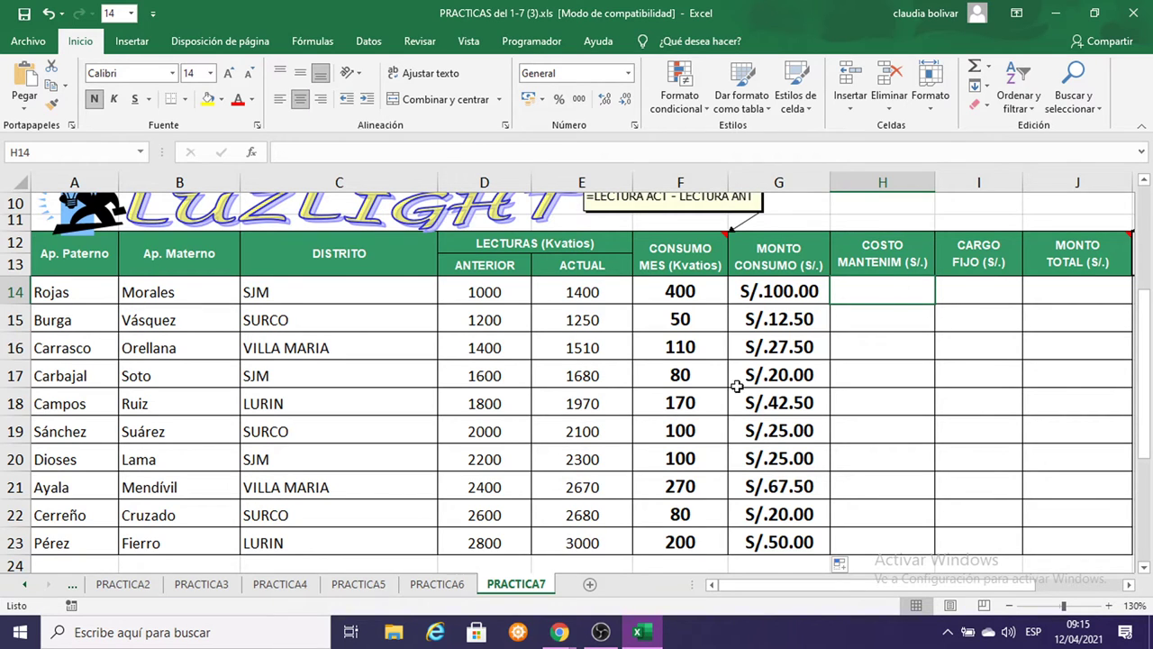
Inspect the MONTO CONSUMO formula in G14 together with the cells it references.
mouse_move(553, 638)
double_click(776, 291)
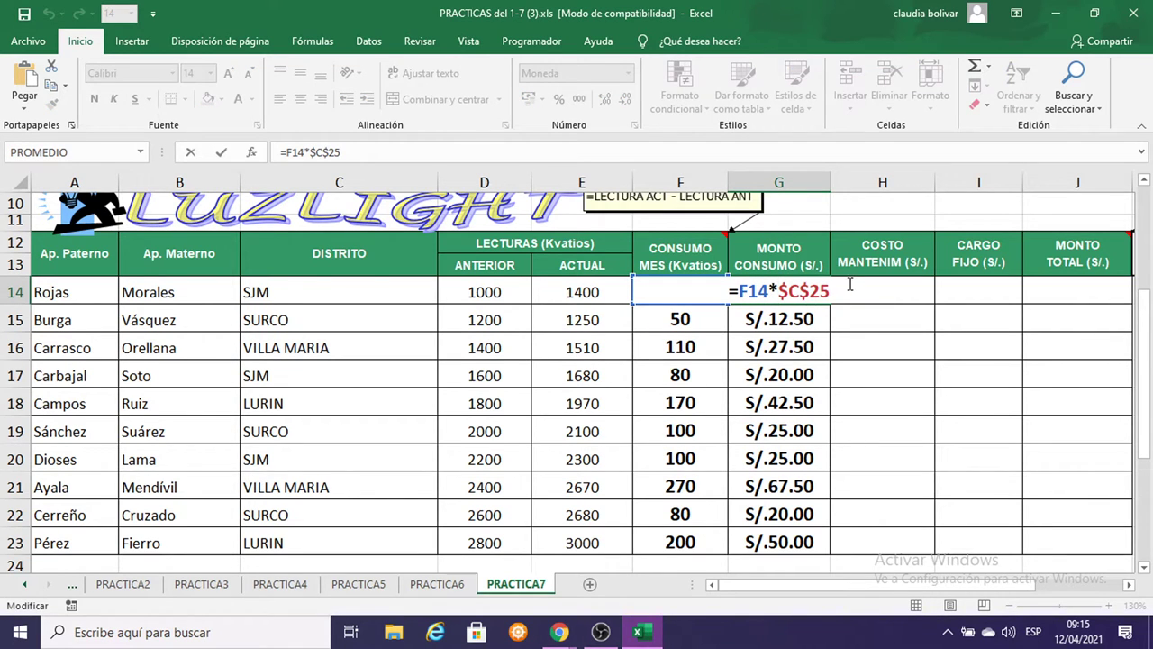
scroll(867, 275, "down", 1)
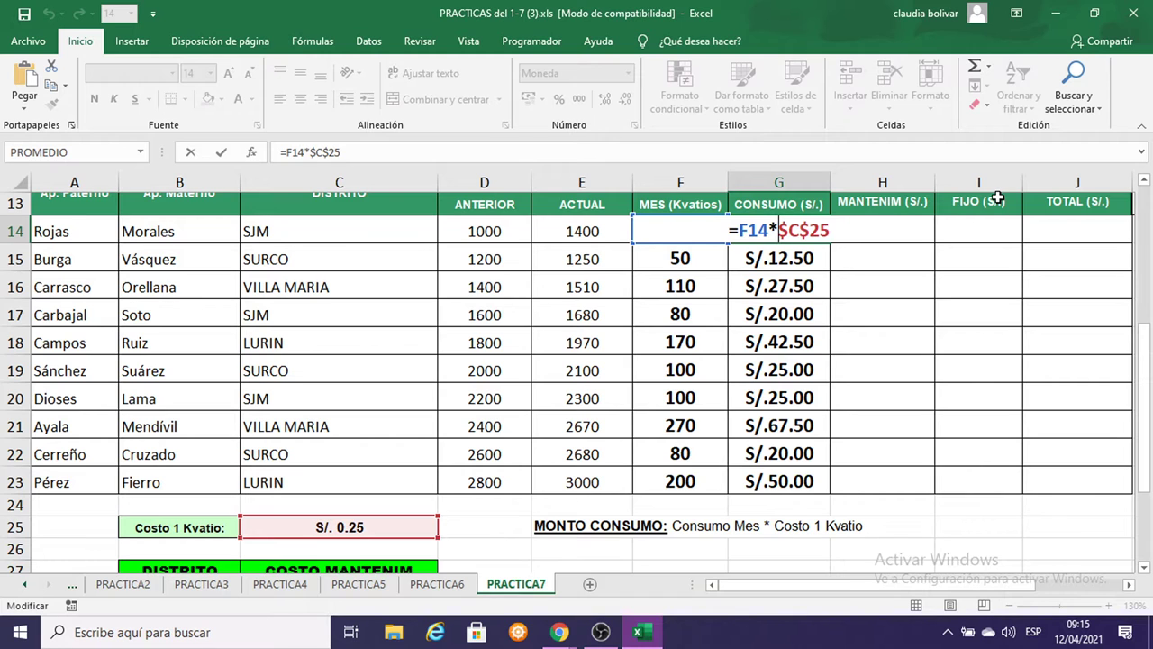
key("Return")
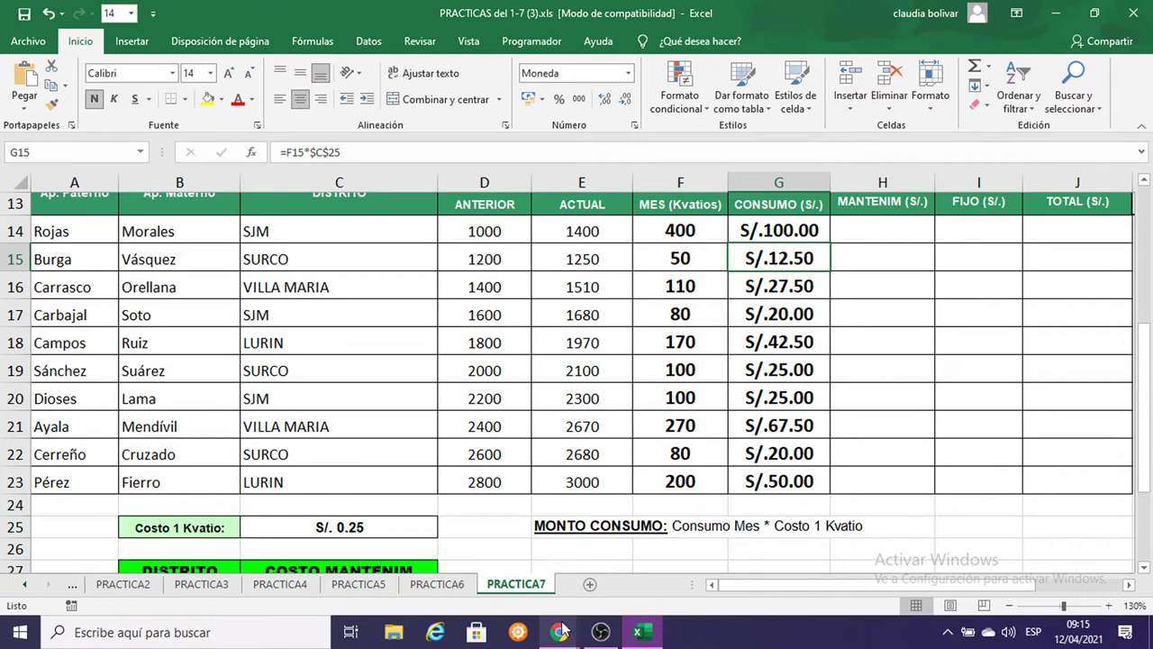
Switch to the Google Meet call, admit the participant asking to join, and return to the Excel workbook.
left_click(437, 514)
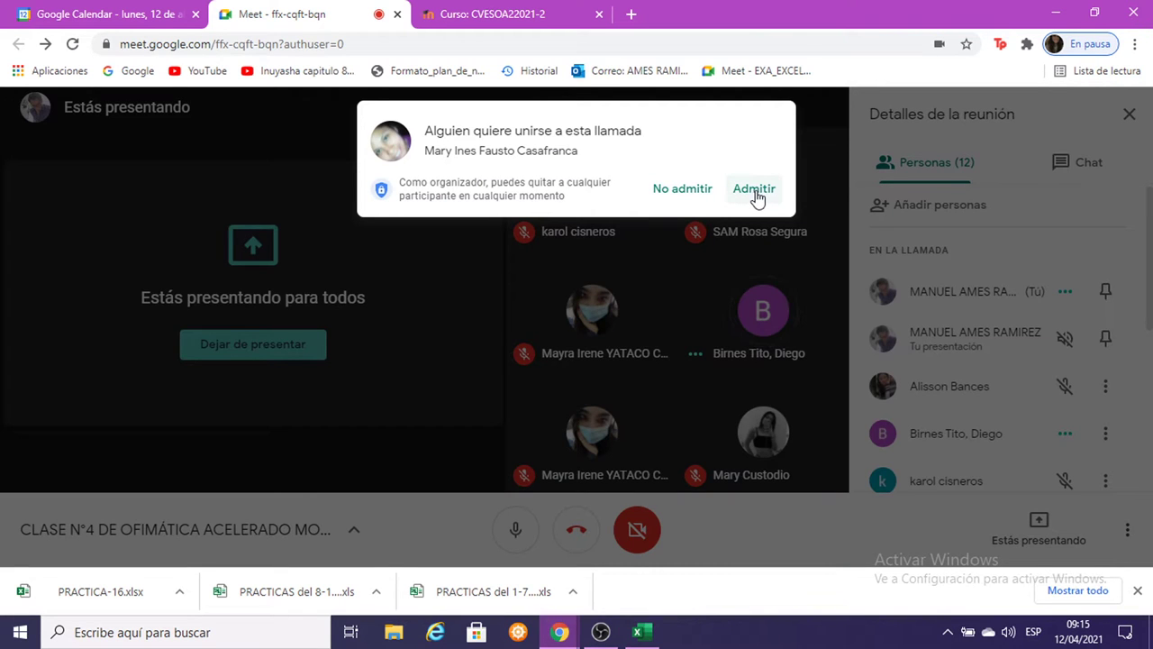
left_click(754, 191)
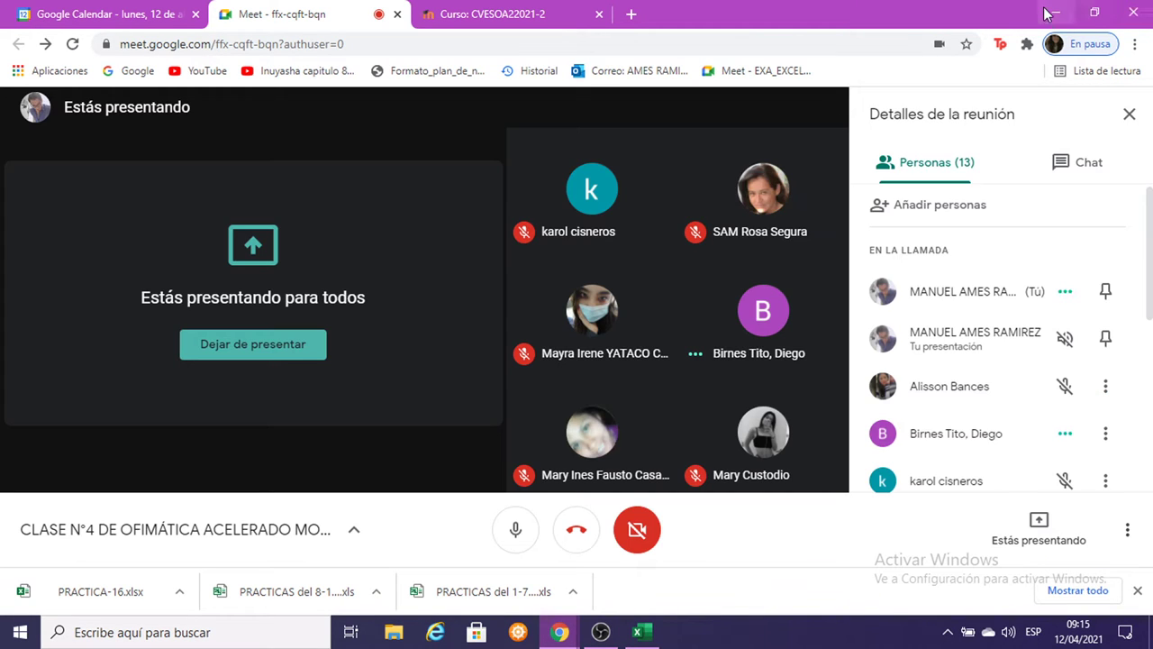
mouse_move(632, 636)
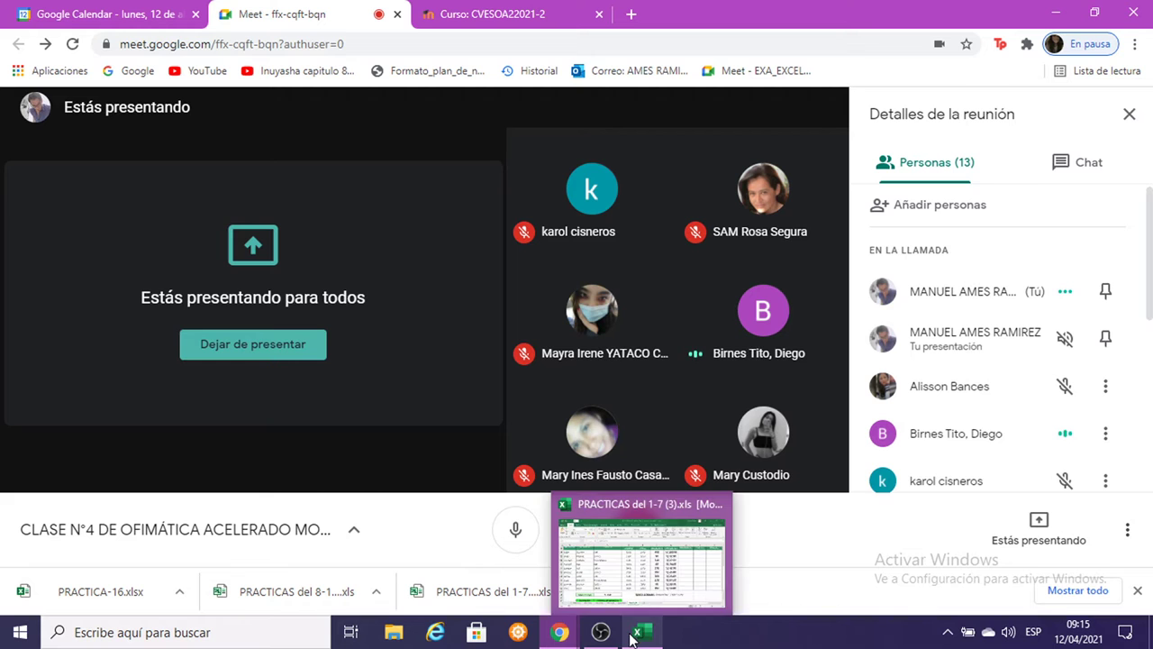
left_click(612, 602)
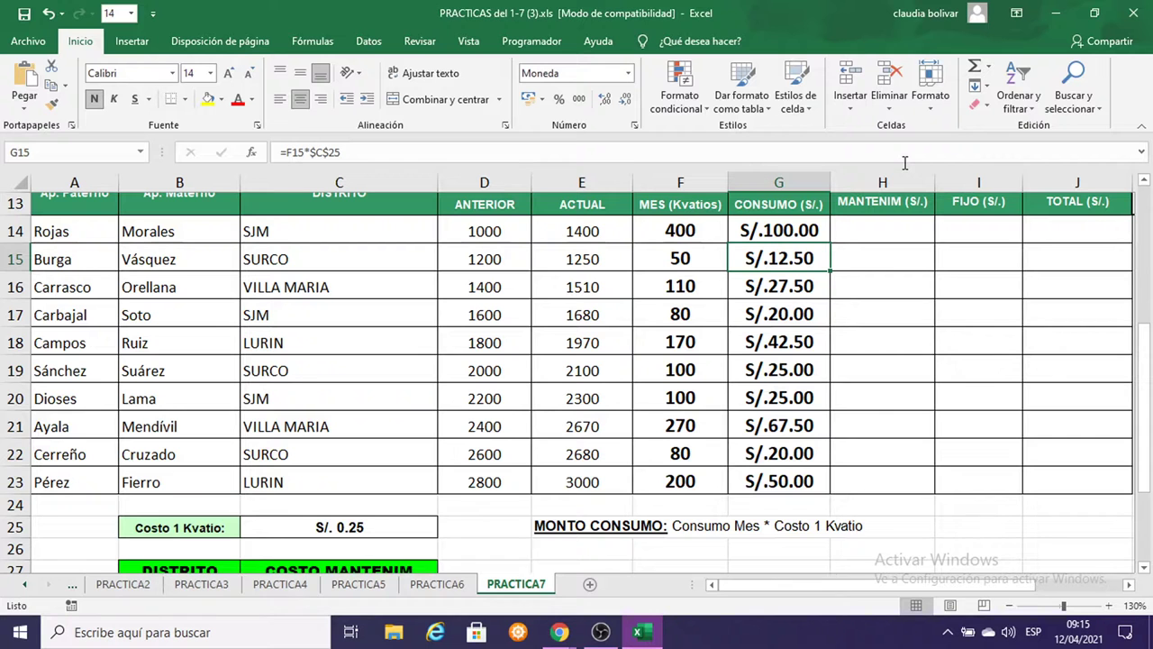
Compare the empty COSTO MANTENIM and CARGO FIJO columns with the district lookup tables below the billing table.
left_click(853, 232)
scroll(905, 229, "up", 1)
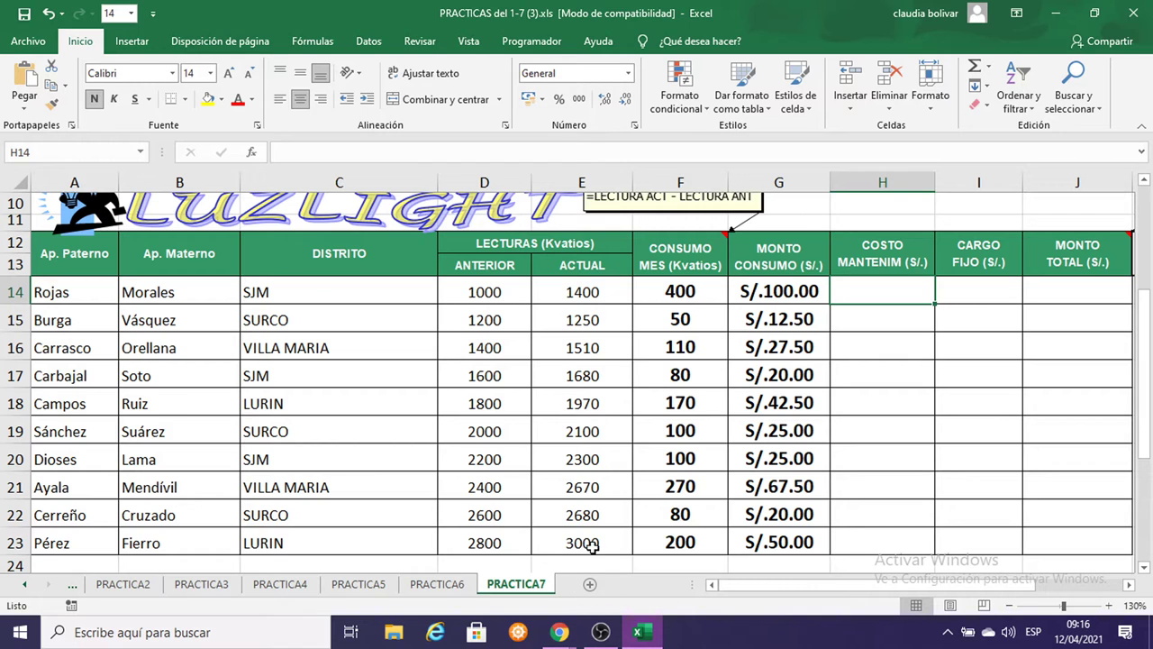
scroll(595, 547, "down", 2)
scroll(594, 560, "down", 3)
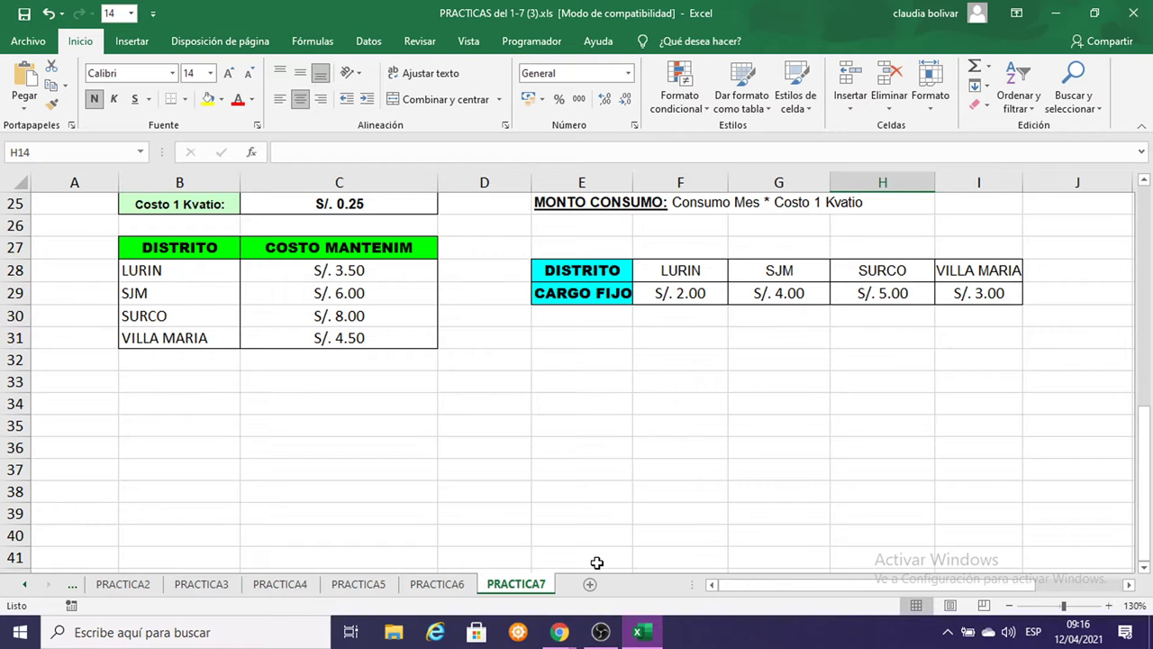
scroll(836, 331, "up", 2)
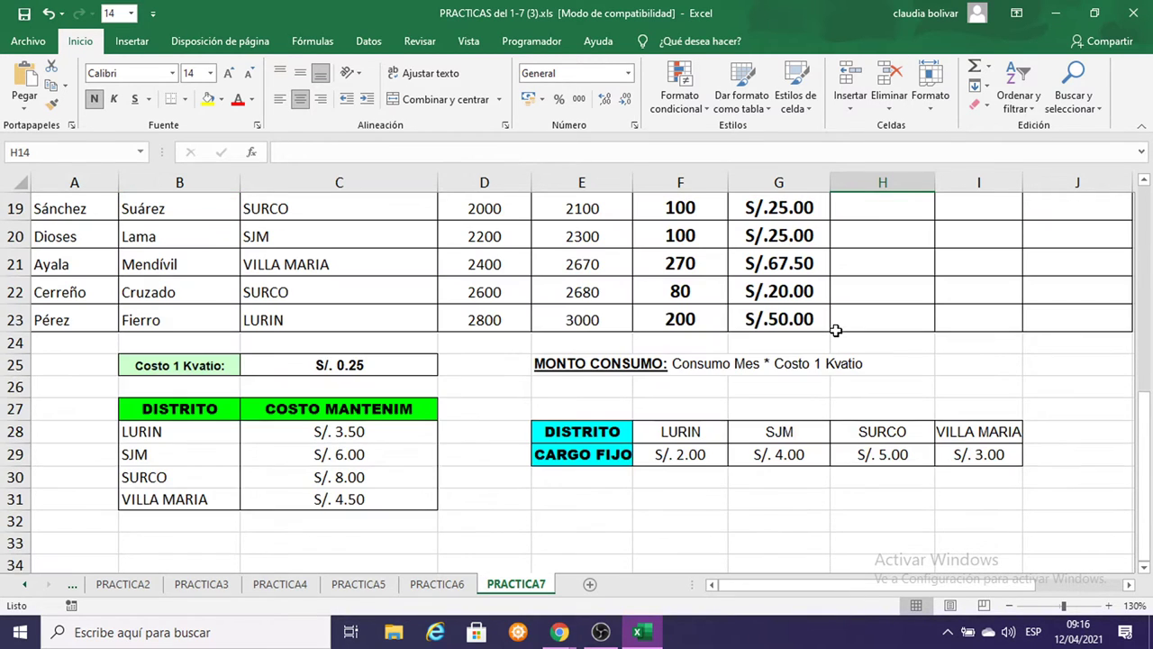
scroll(836, 330, "up", 2)
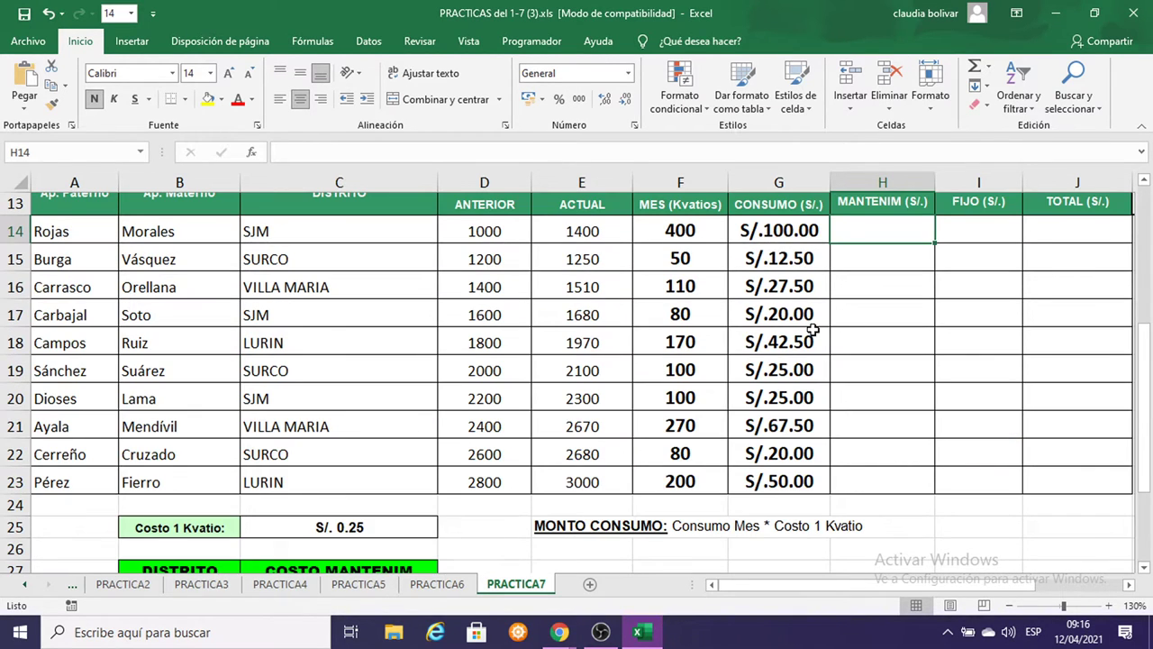
scroll(706, 364, "down", 1)
scroll(707, 364, "down", 2)
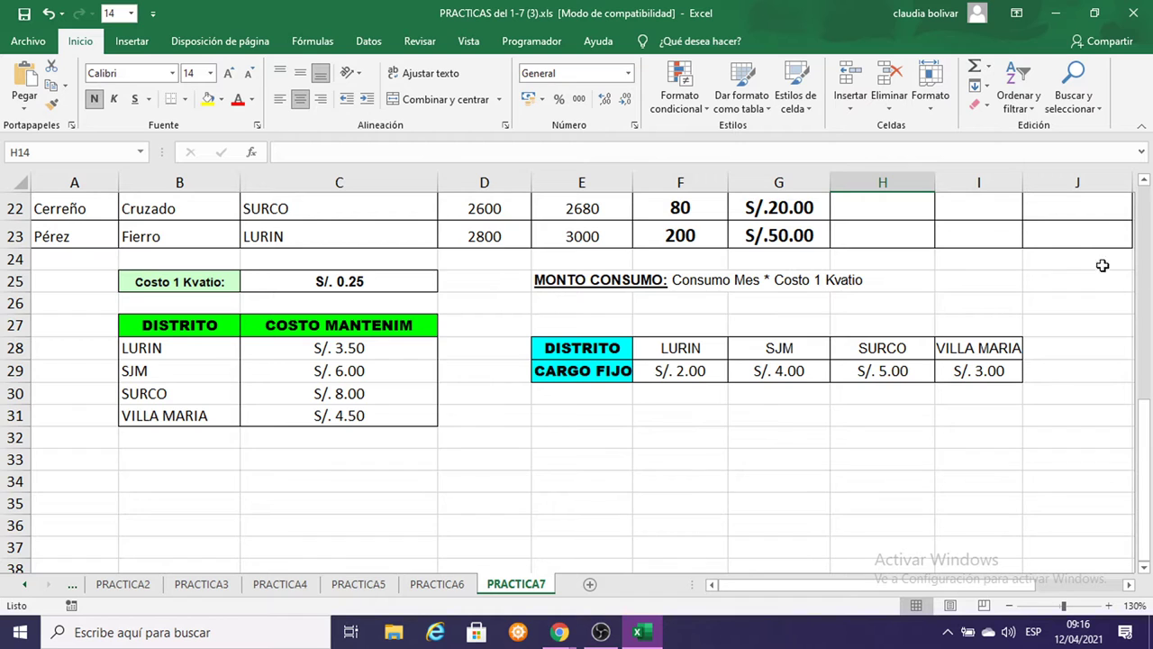
scroll(1081, 257, "up", 4)
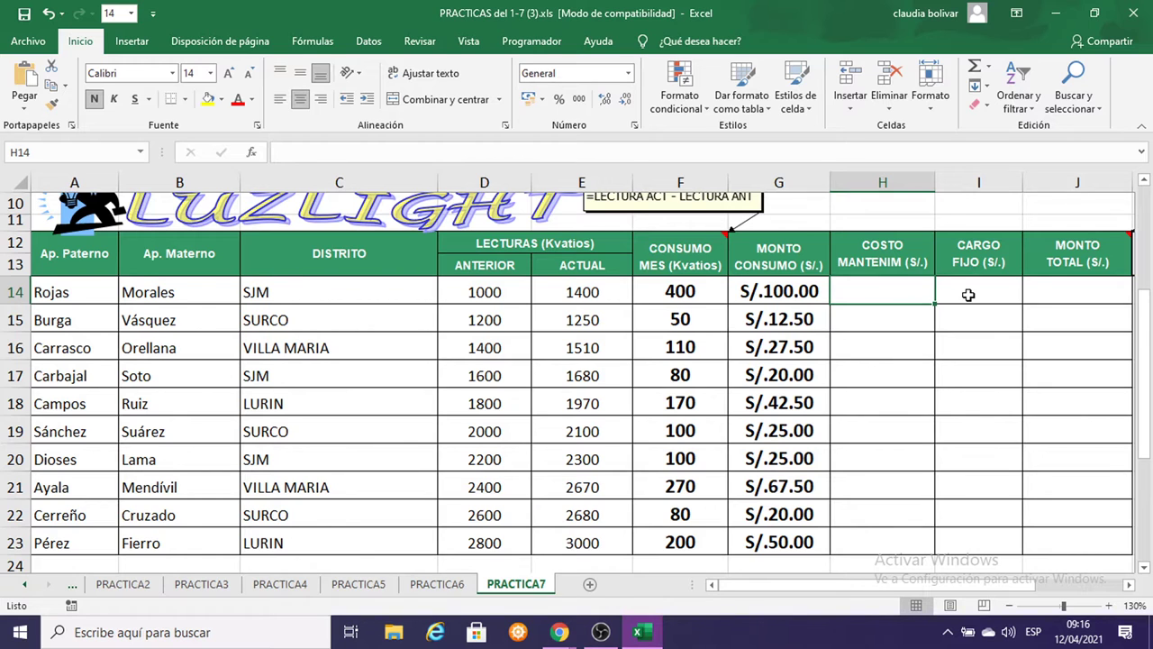
scroll(966, 292, "down", 3)
scroll(955, 297, "up", 2)
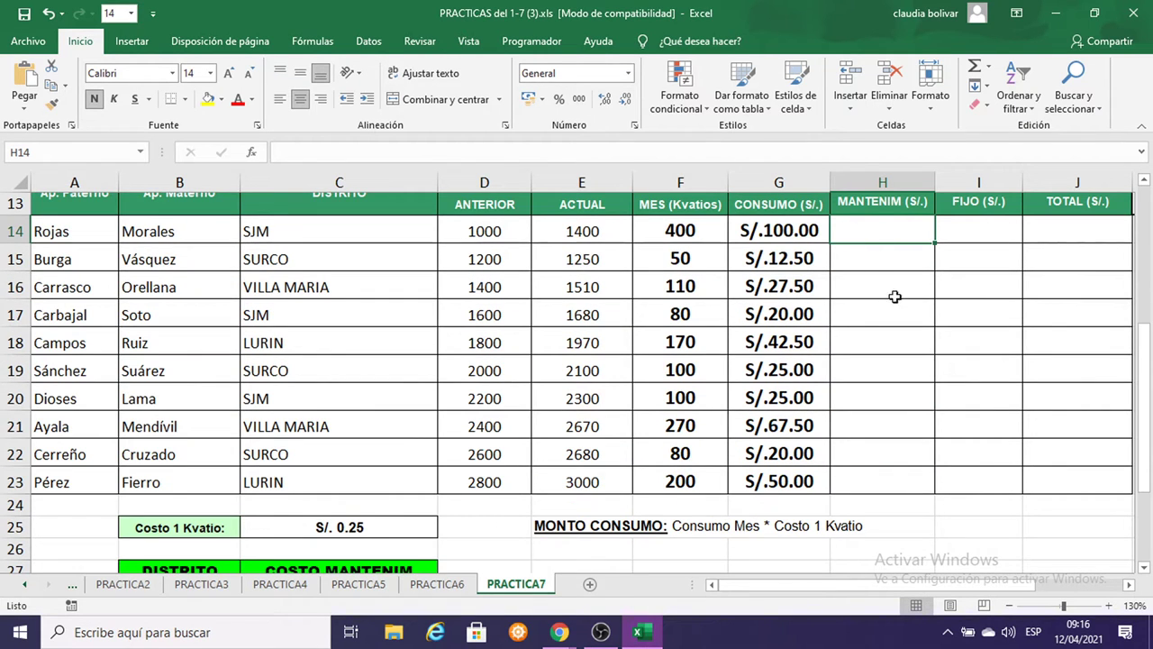
scroll(903, 245, "down", 1)
scroll(904, 245, "down", 1)
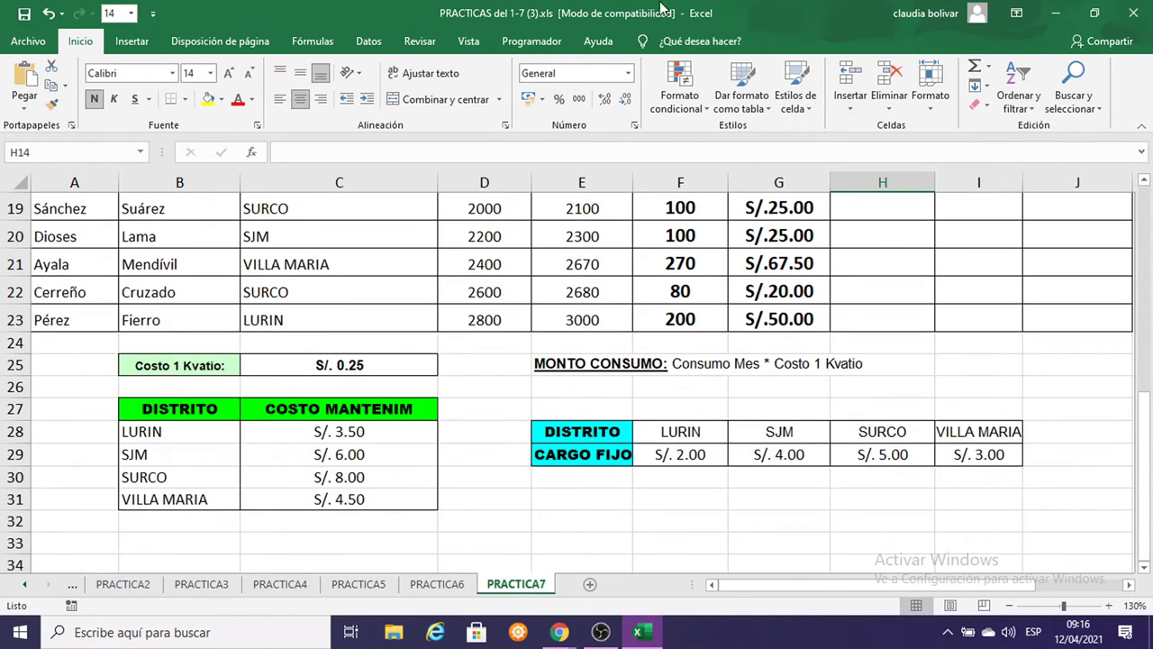
Examine the vertical COSTO MANTENIM values in C28:C31 and the horizontal CARGO FIJO values in F29:I29.
left_click_drag(311, 431, 306, 511)
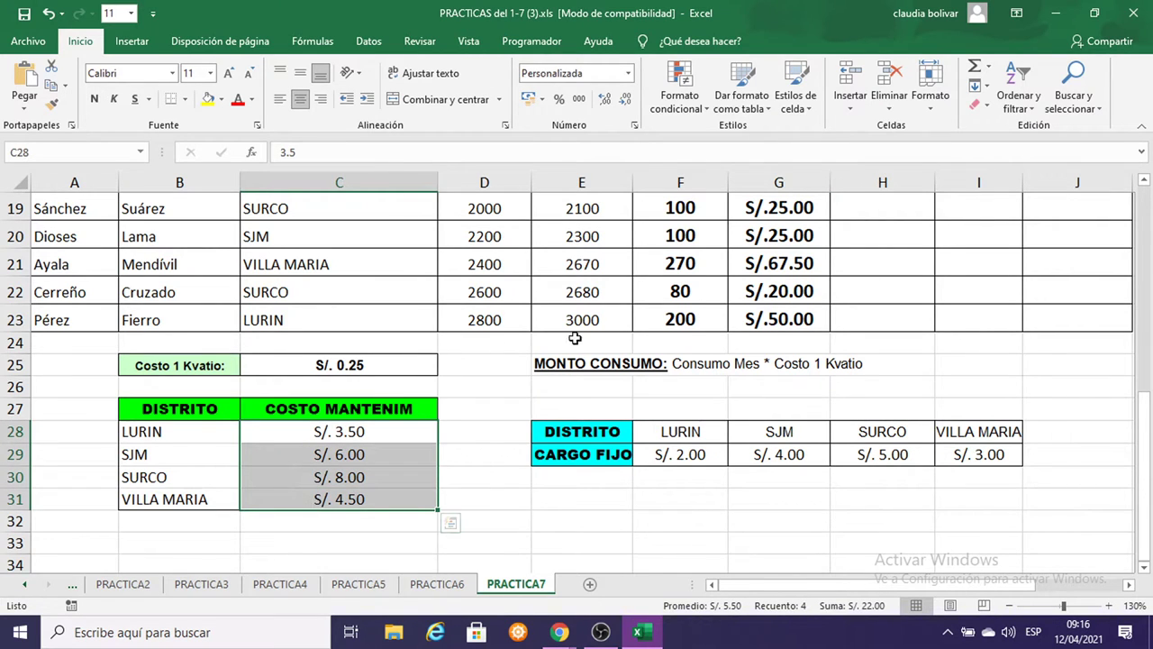
left_click(683, 449)
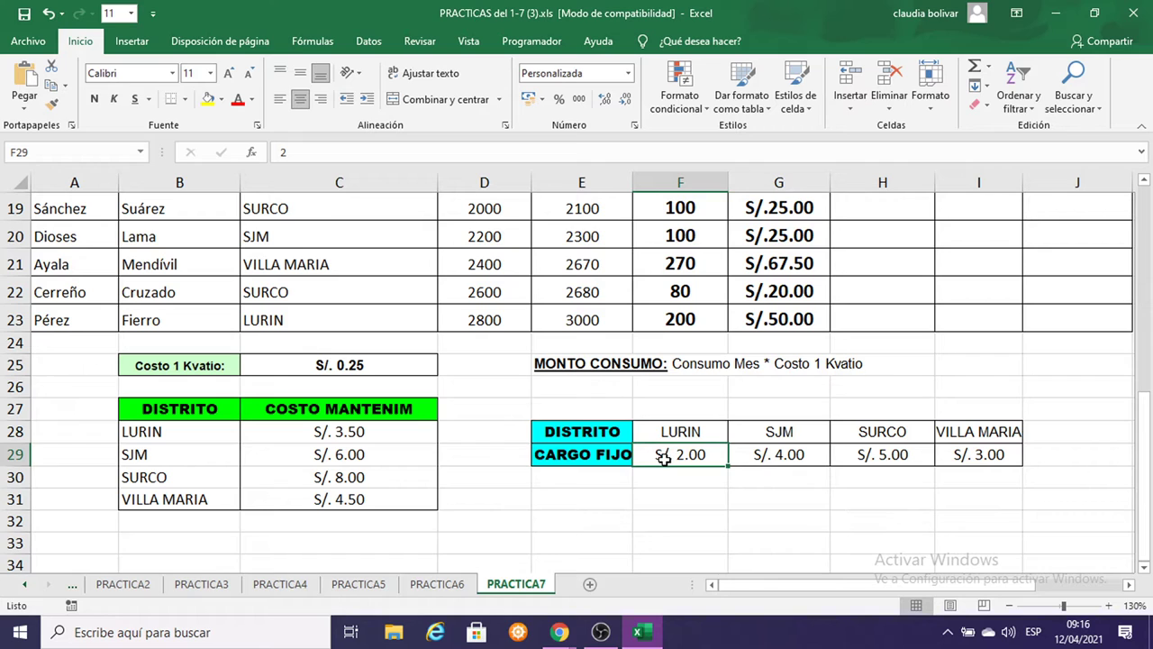
left_click_drag(663, 458, 977, 460)
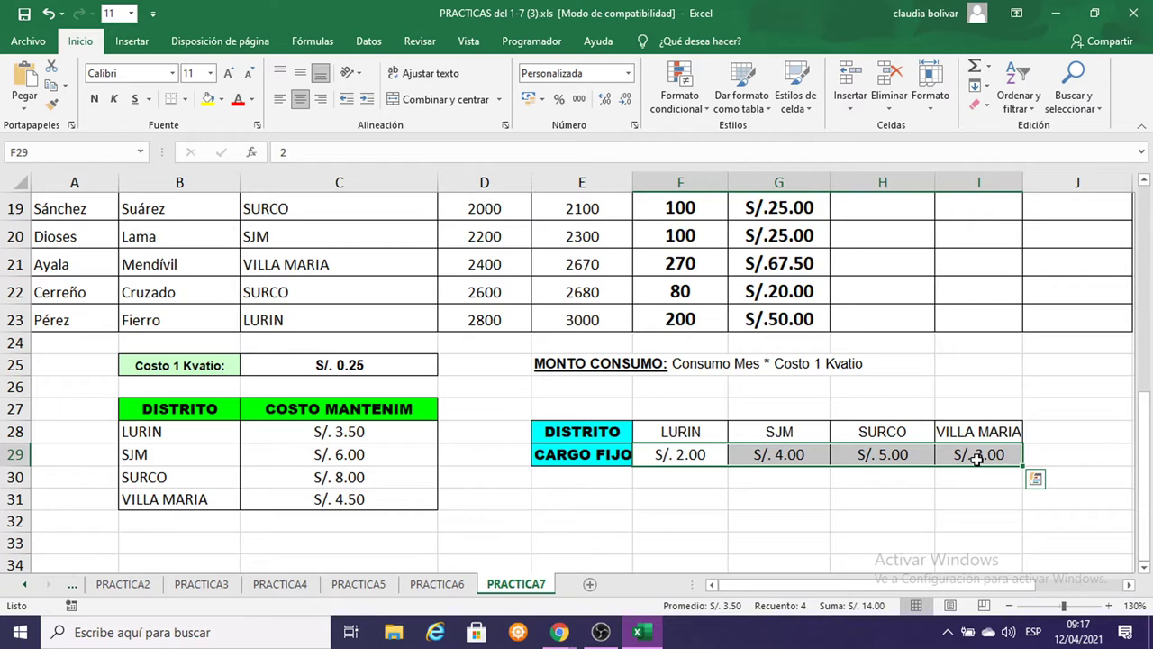
Compare the maintenance costs listed down C28:C31 with the fixed charges listed across F29:I29.
left_click_drag(351, 429, 341, 503)
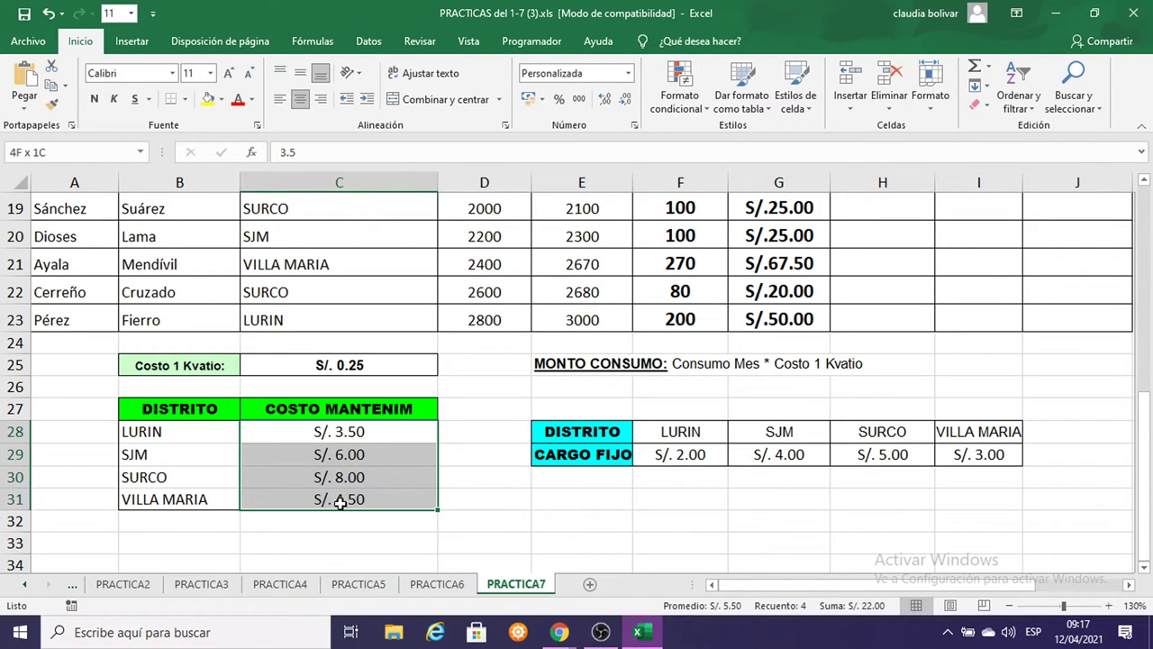
left_click_drag(656, 461, 1007, 453)
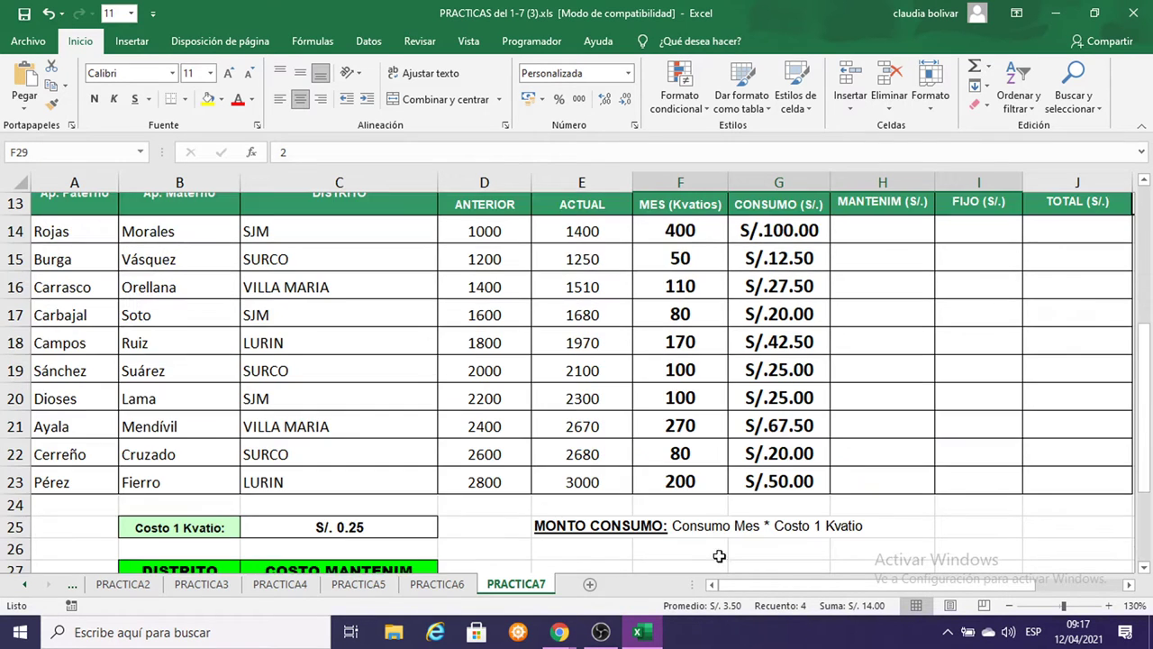
scroll(721, 554, "up", 2)
scroll(735, 564, "up", 2)
Select cell H14 for the first customer's COSTO MANTENIM and review the sheet's instructions on using BUSCARV.
left_click(868, 366)
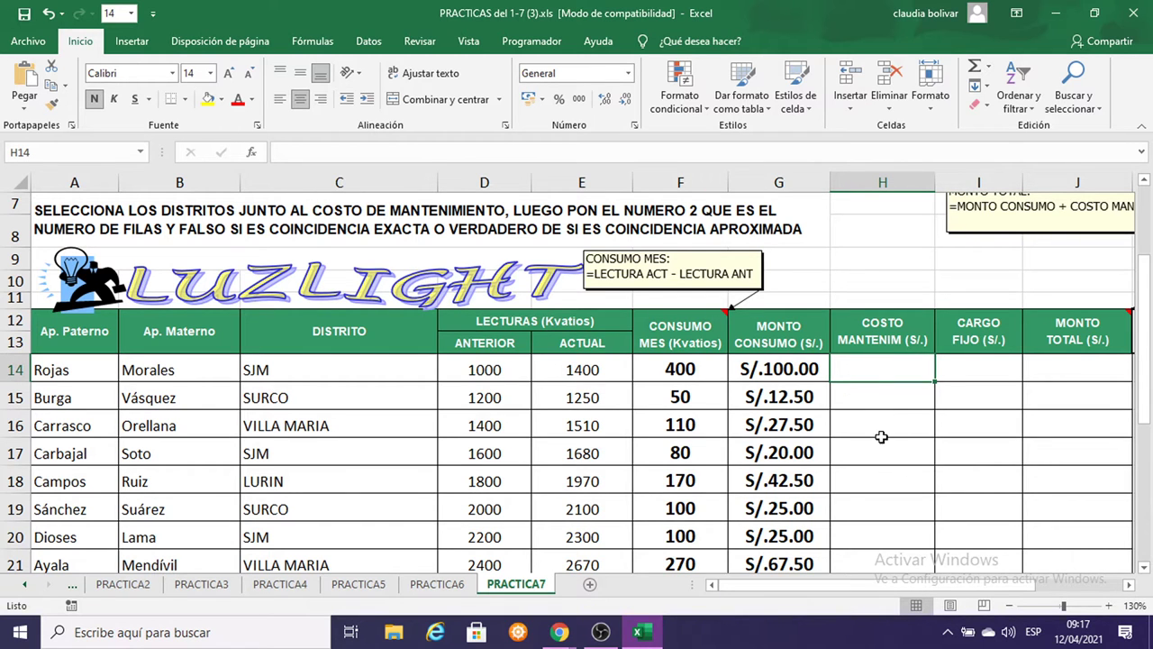
scroll(879, 440, "up", 1)
scroll(879, 440, "up", 1)
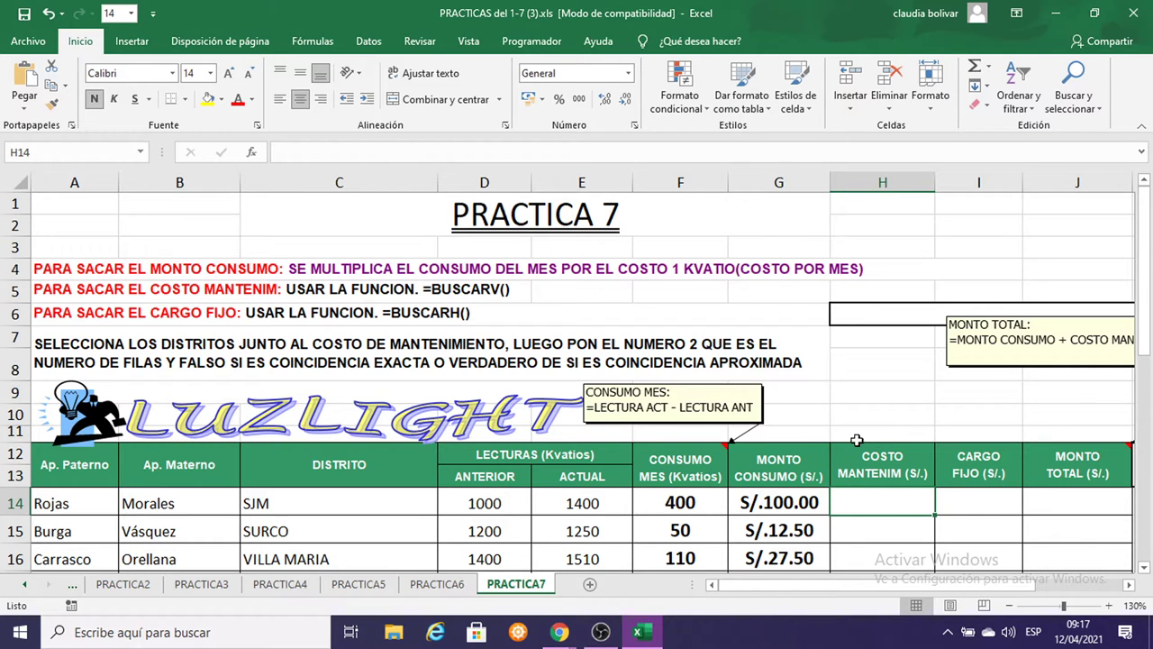
scroll(849, 475, "down", 1)
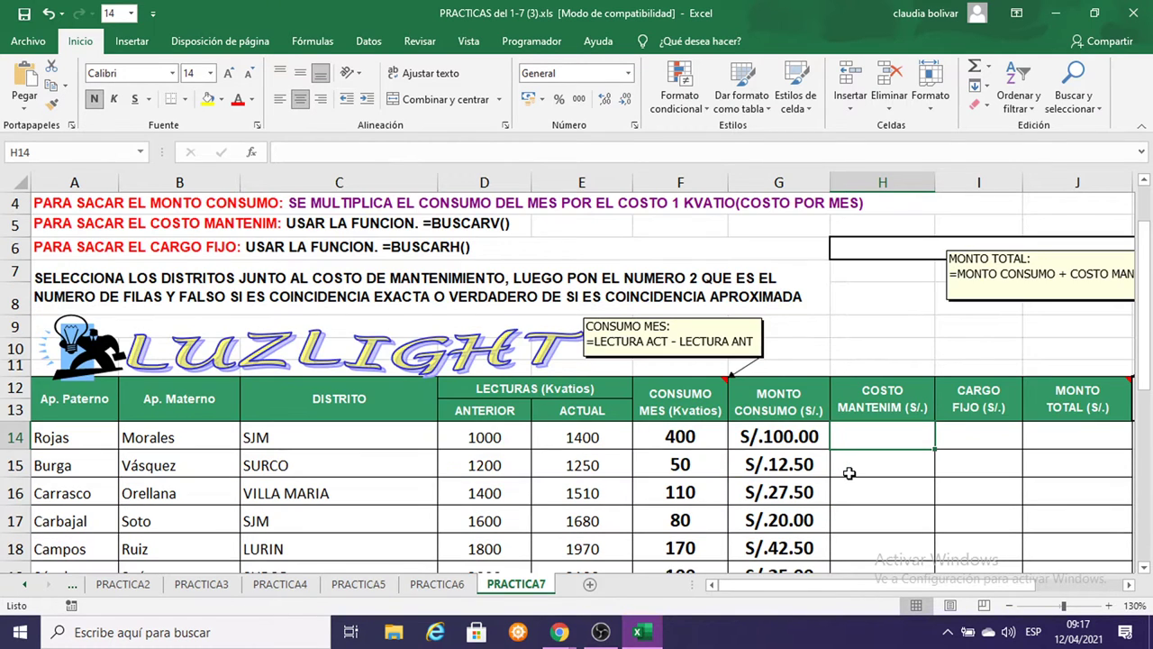
scroll(892, 410, "down", 2)
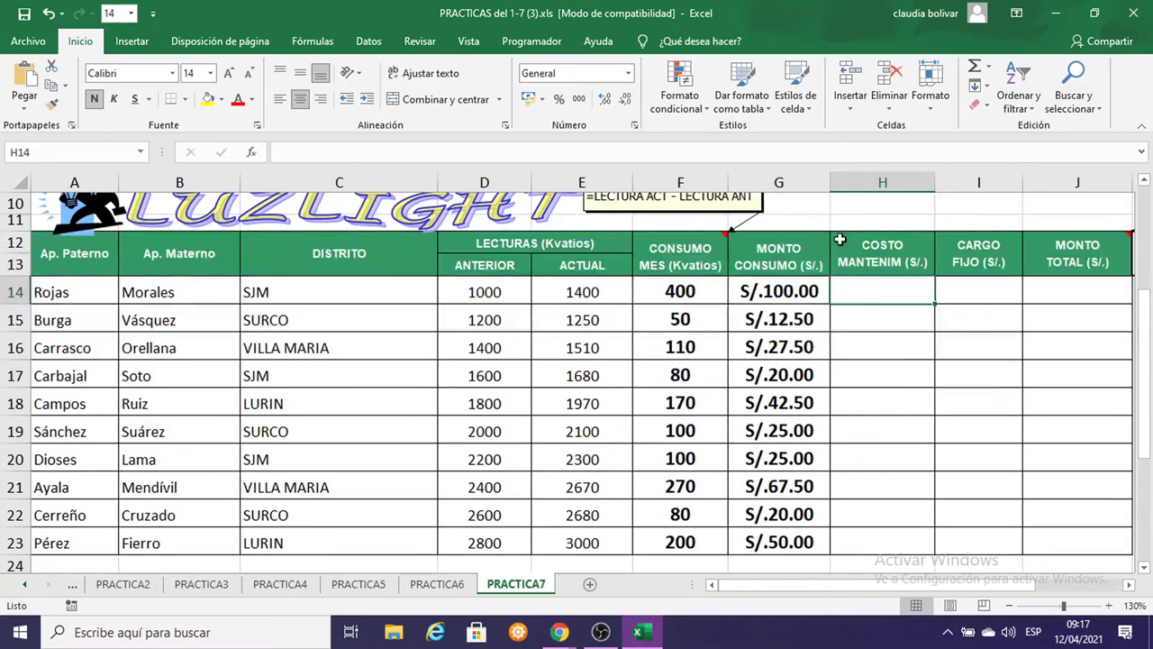
key("F2")
type("=buscar")
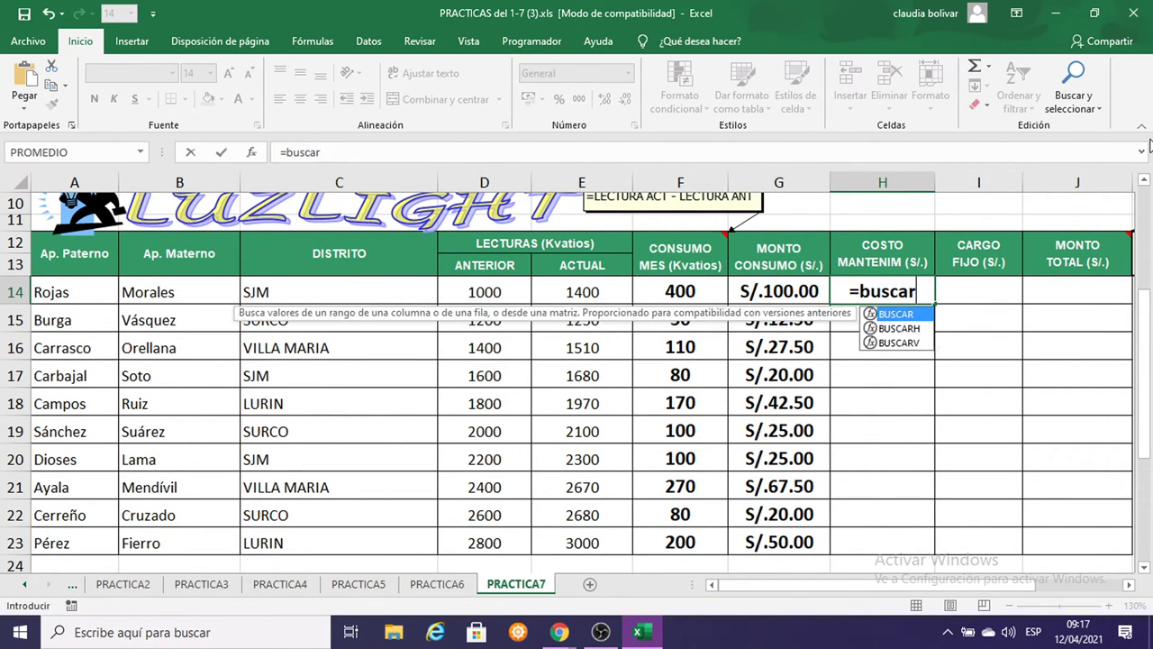
type("v")
key("BackSpace")
key("Escape")
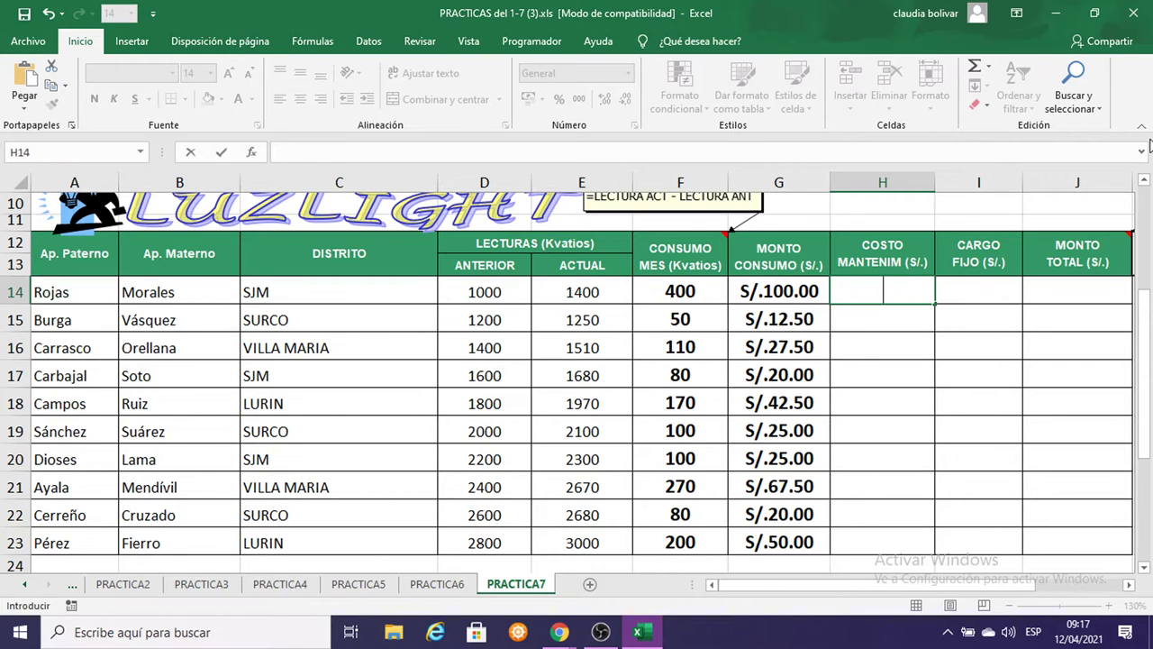
Begin a BUSCARV formula in H14 that uses the district in C14 as the lookup value.
type("=")
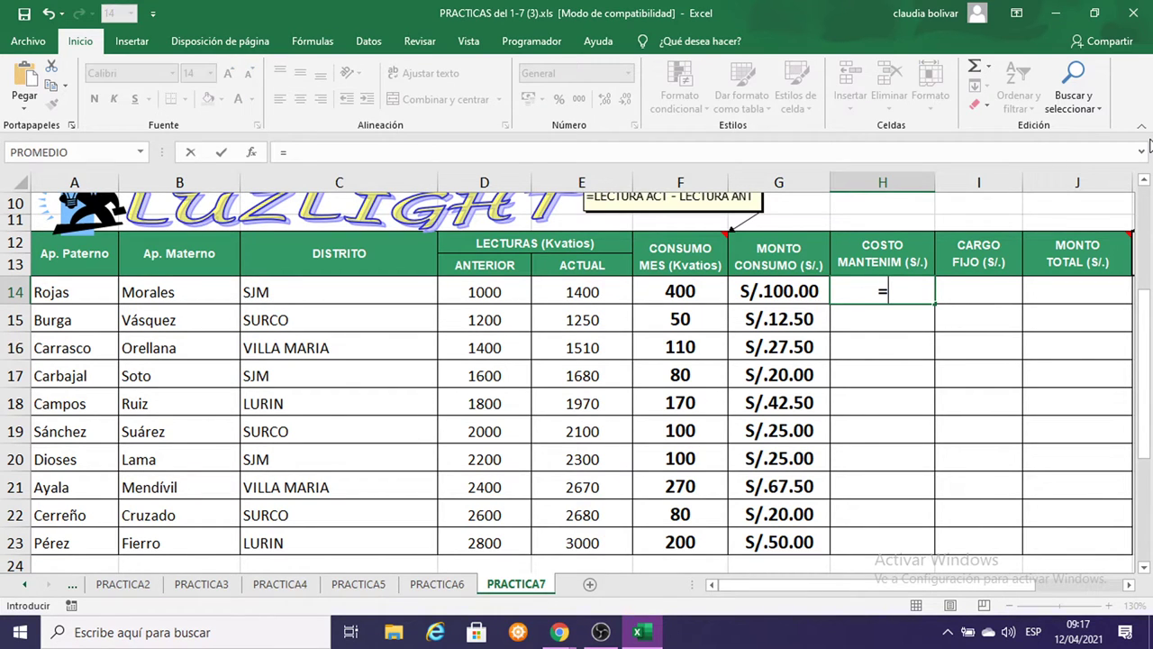
type("BUSCAR")
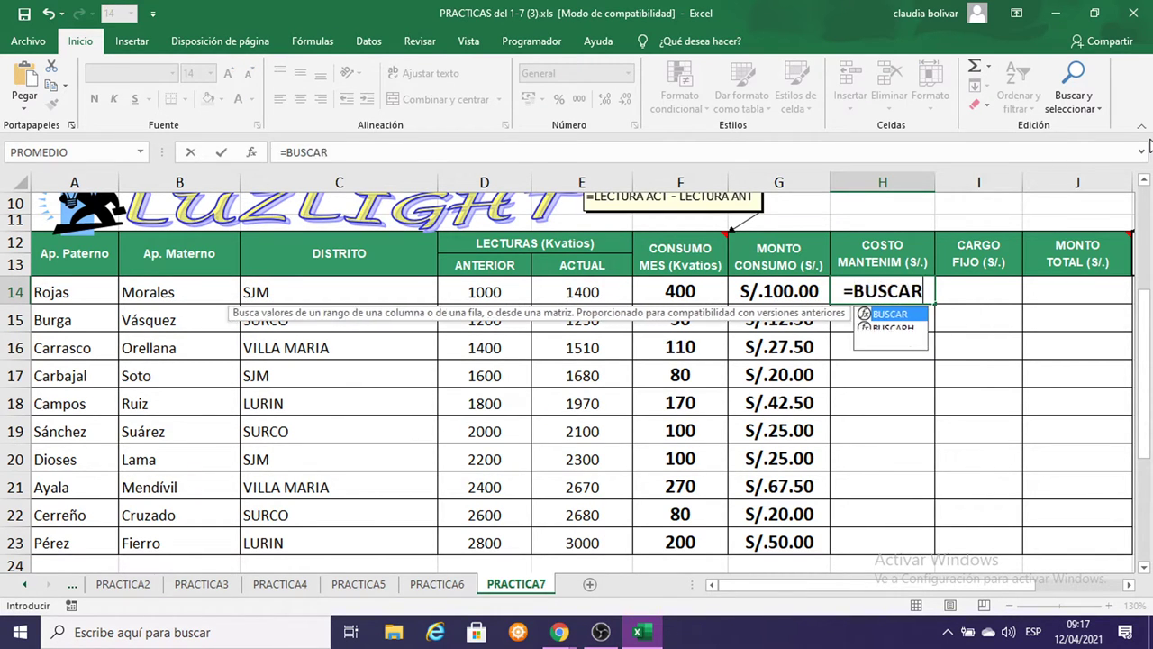
type("(")
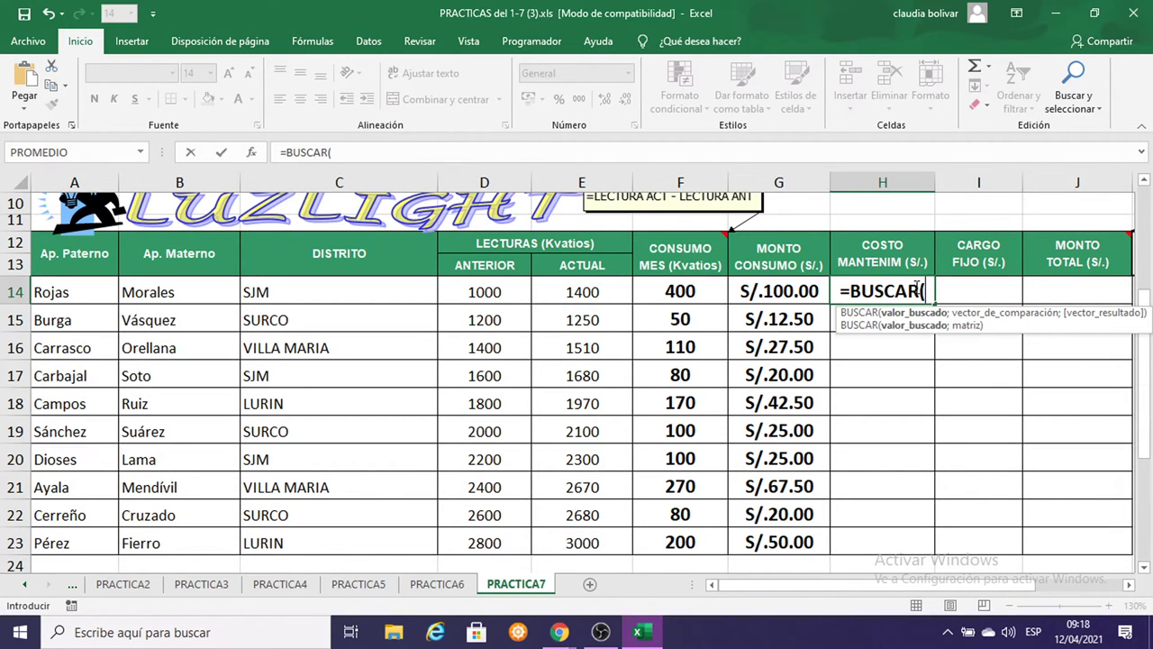
key("BackSpace")
type("V")
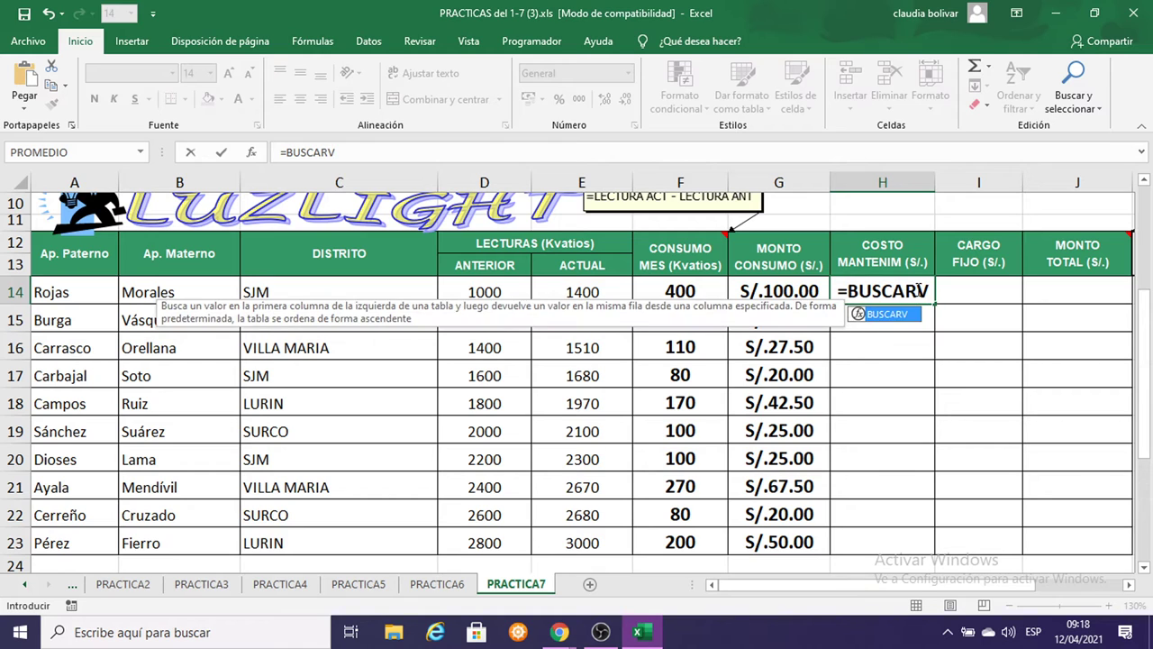
type("(")
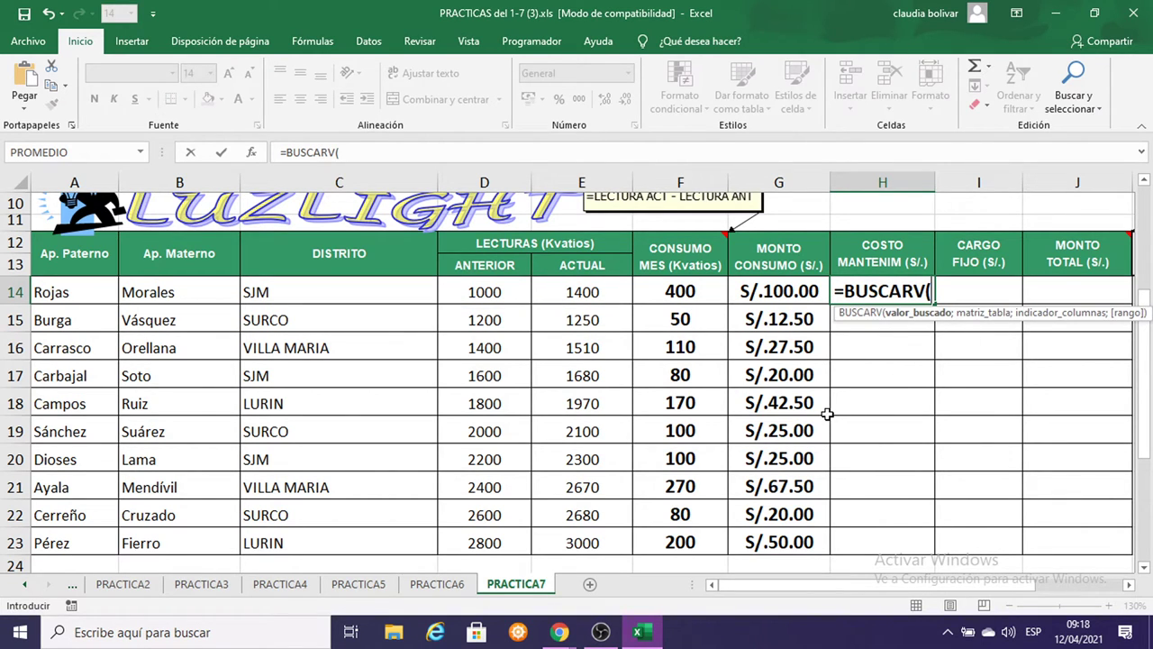
scroll(832, 415, "down", 2)
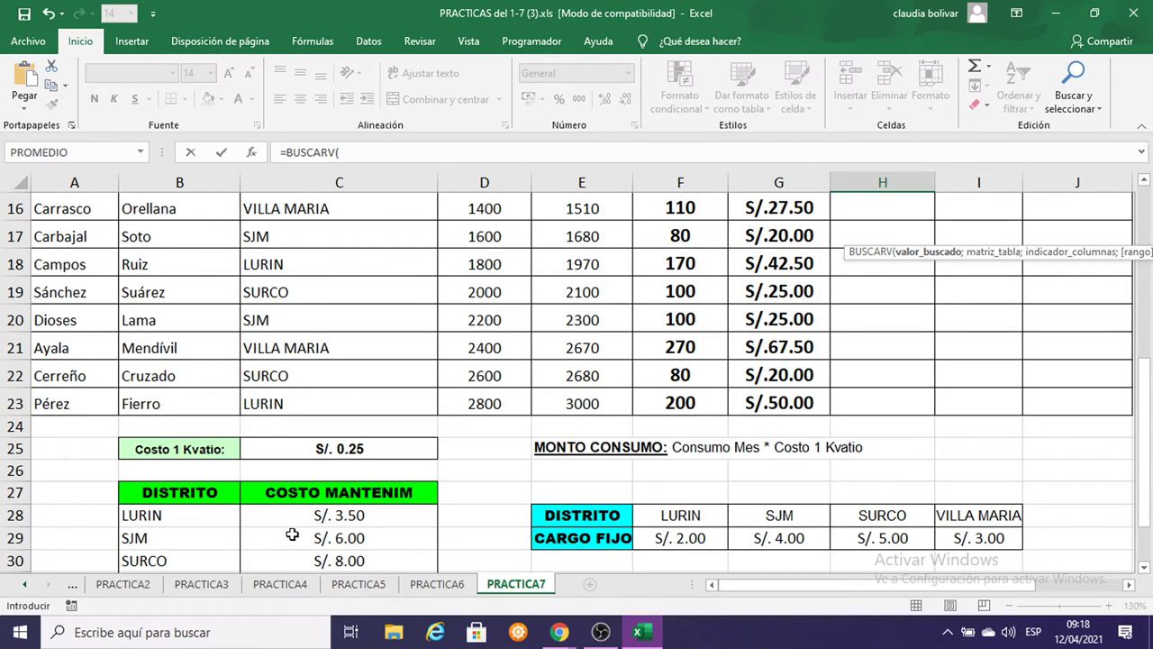
scroll(292, 534, "up", 2)
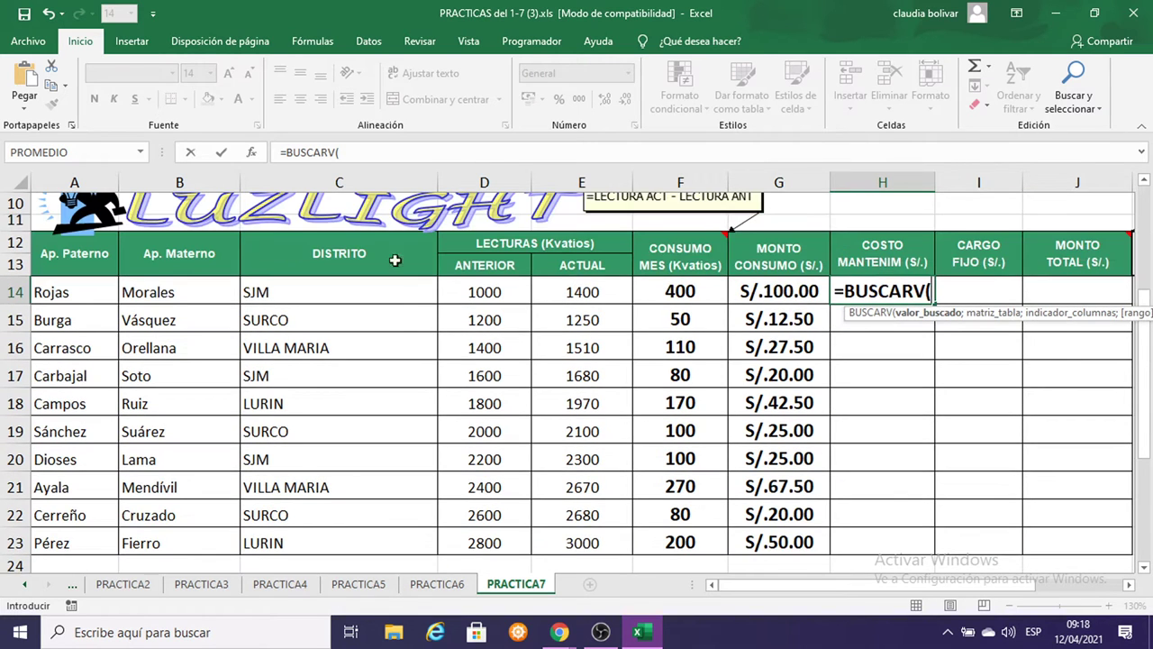
left_click(270, 303)
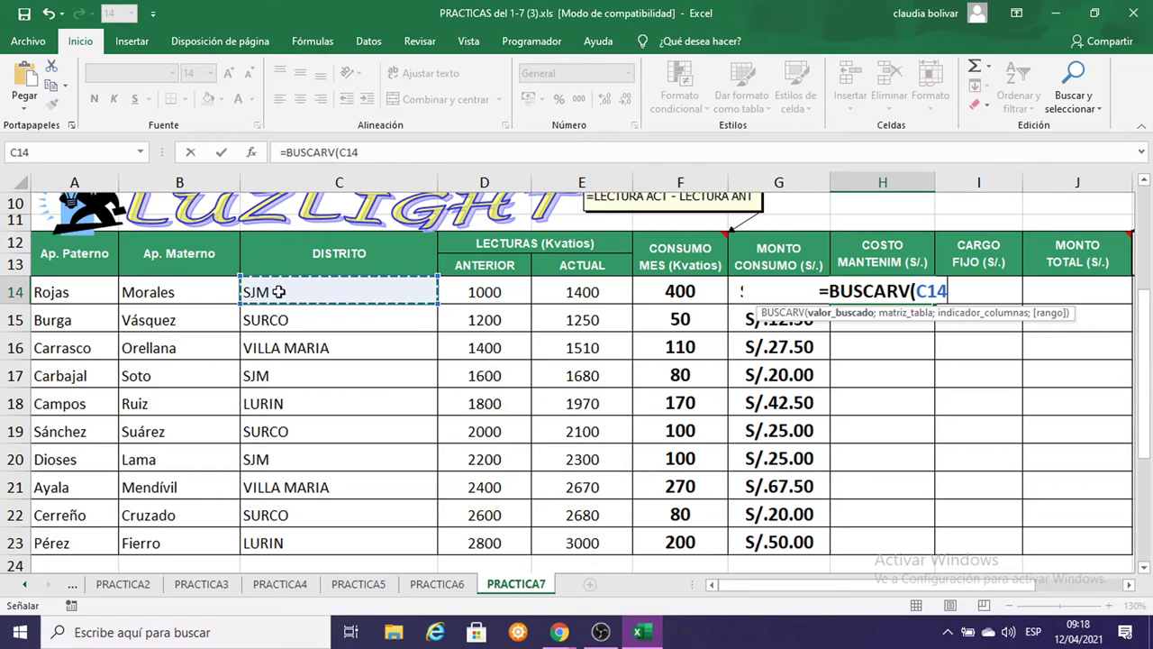
type(";")
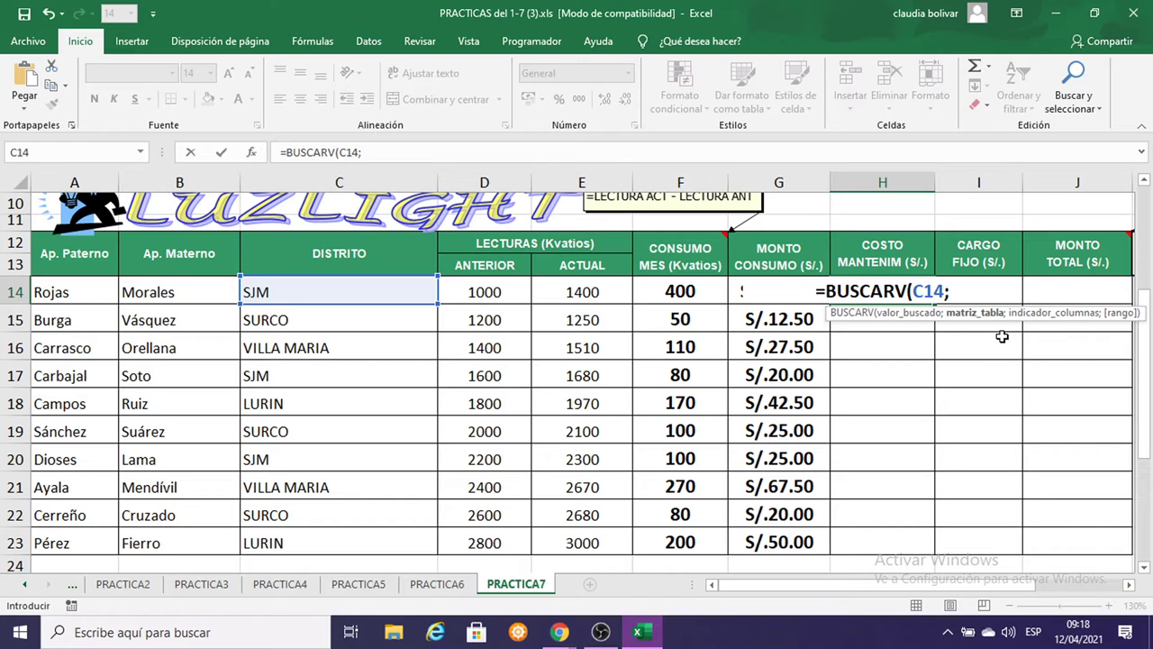
Use the district maintenance table B27:C31 as the formula's lookup table, fixed as the absolute range $B$27:$C$31.
scroll(313, 418, "down", 4)
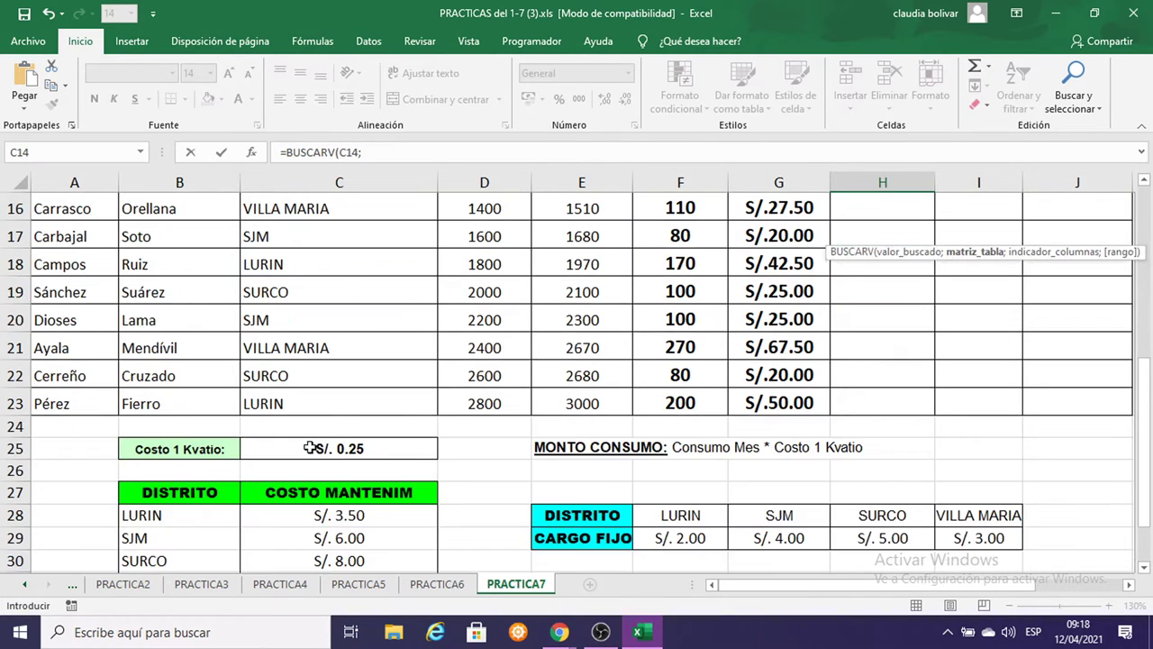
left_click_drag(142, 328, 288, 408)
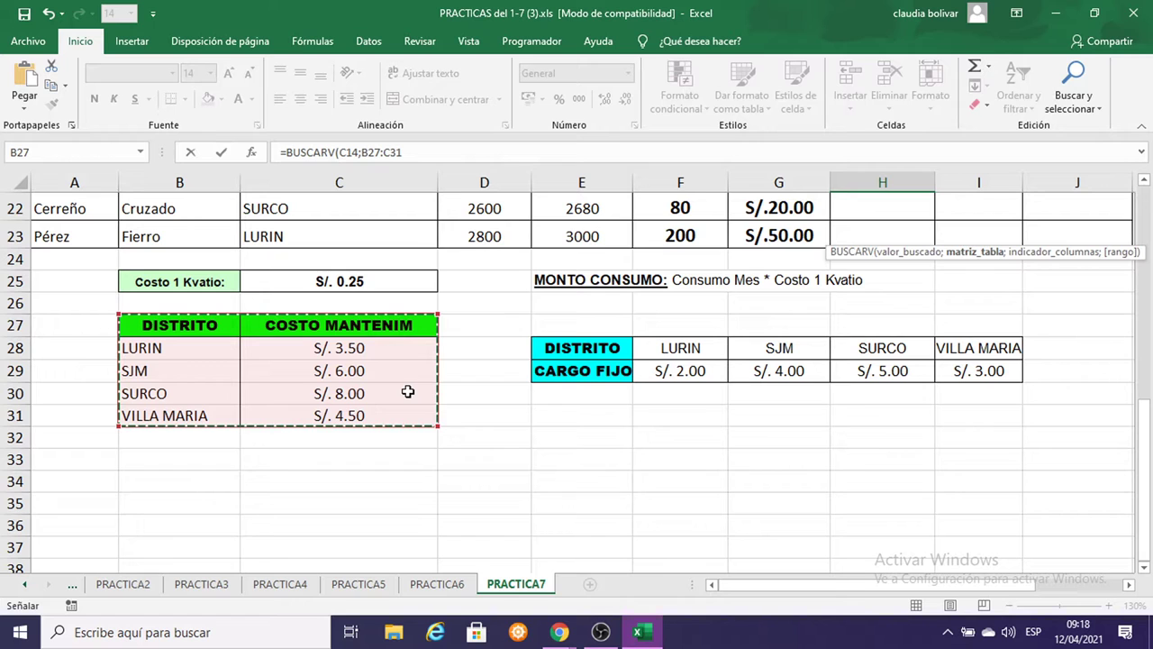
scroll(234, 396, "up", 2)
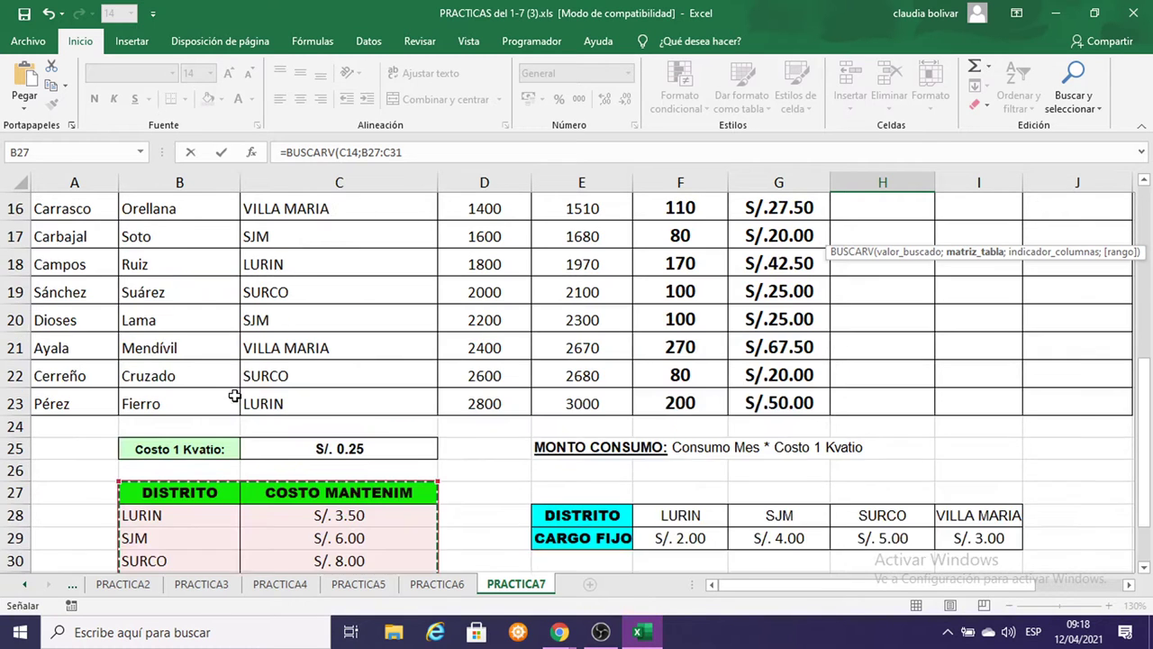
scroll(232, 399, "up", 2)
scroll(232, 398, "down", 2)
key("F4")
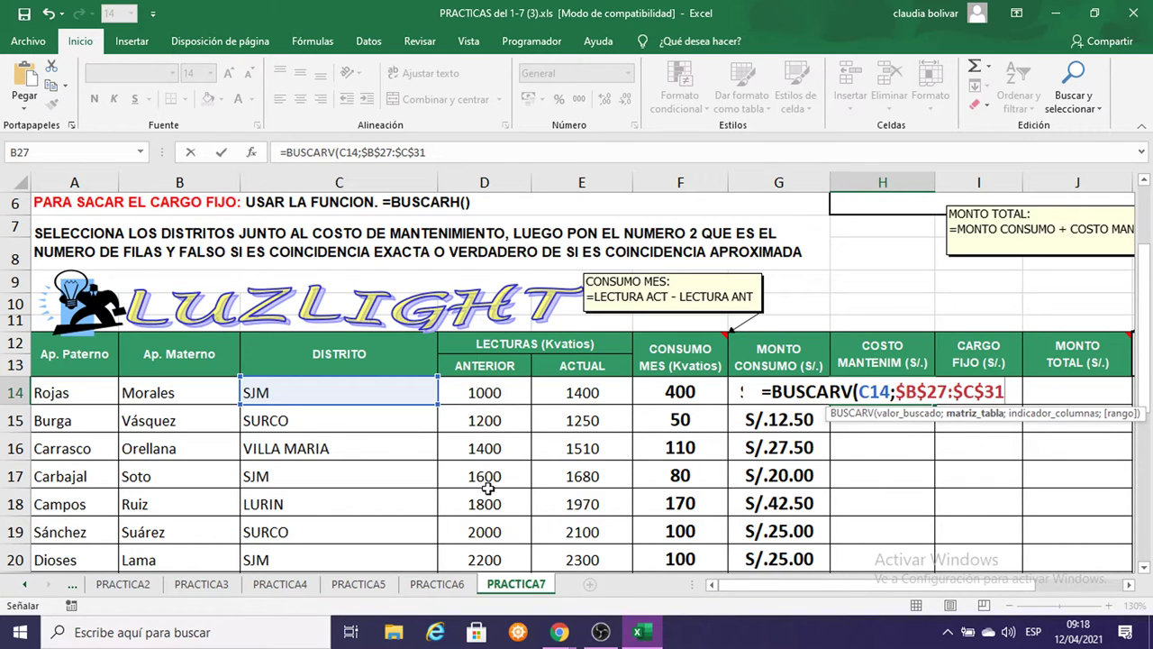
scroll(955, 383, "down", 2)
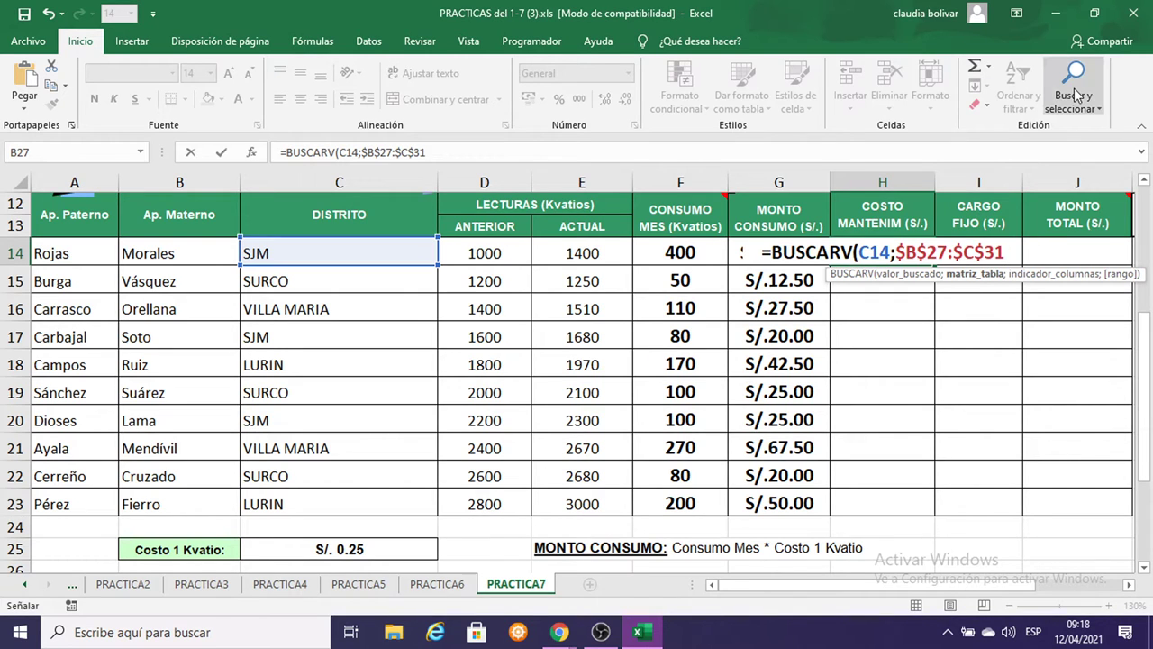
Set the column index of the BUSCARV formula in H14 to 2.
type(";")
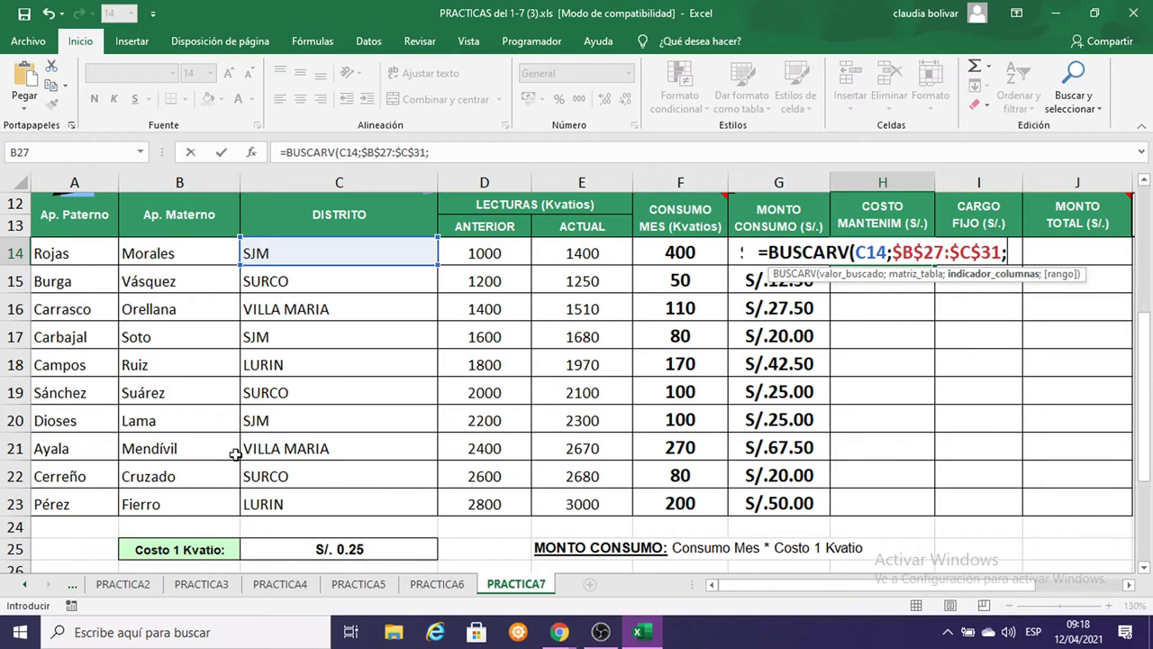
scroll(237, 448, "down", 1)
scroll(790, 499, "up", 1)
scroll(331, 465, "down", 2)
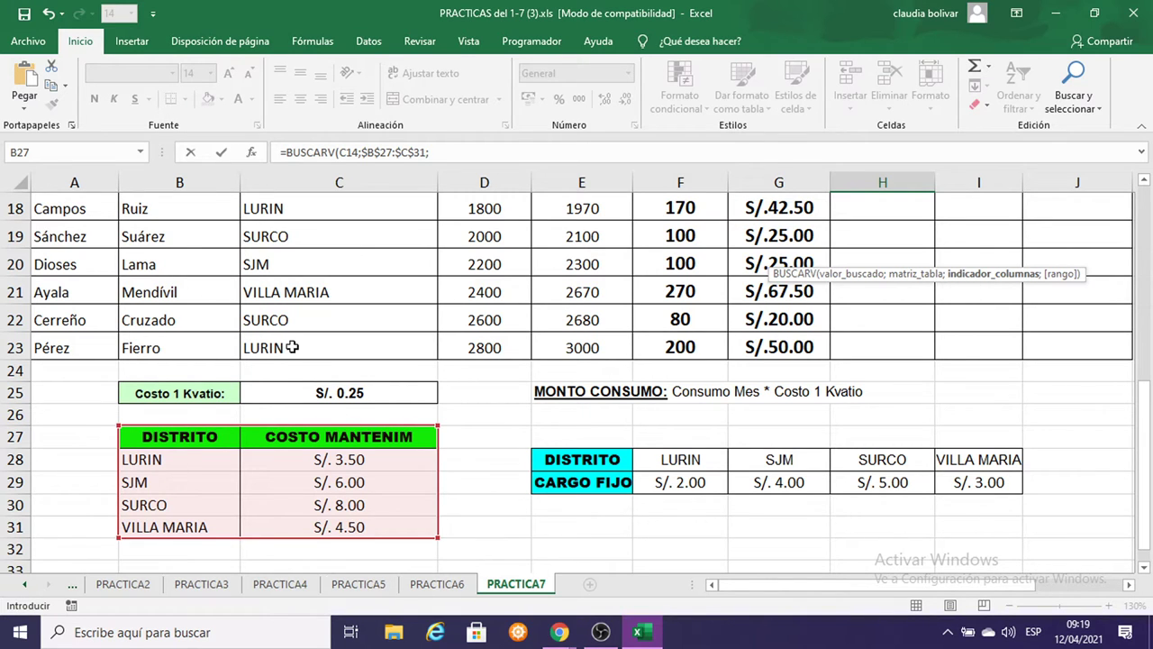
scroll(770, 401, "up", 2)
type("2;")
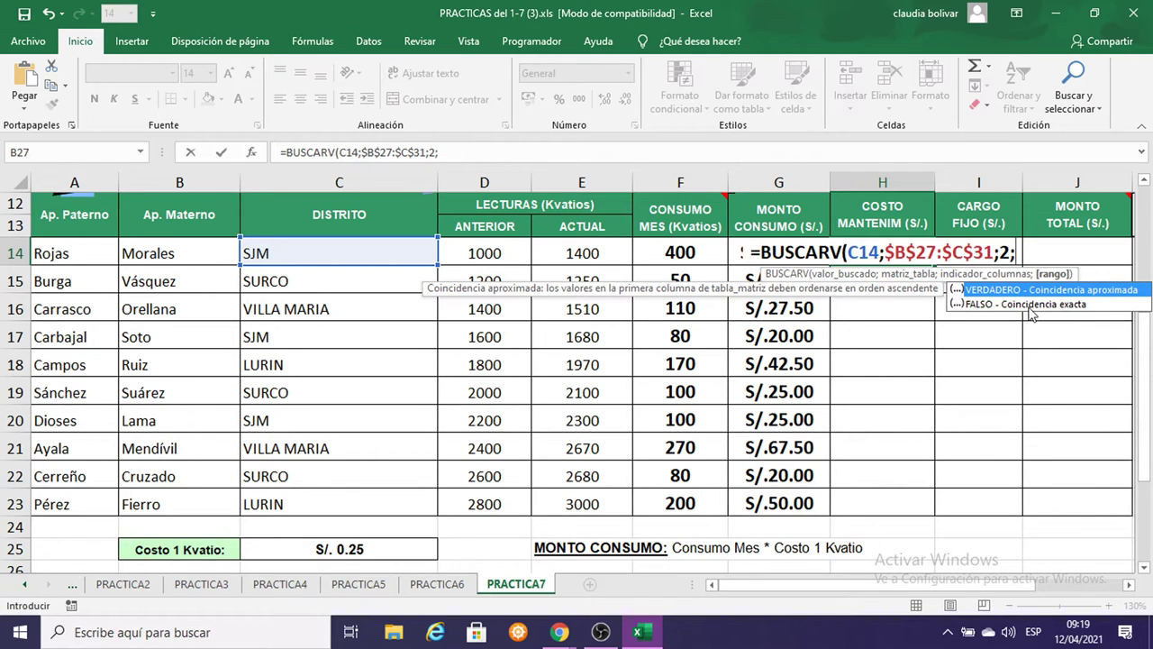
Add FALSO as the exact-match argument of the BUSCARV formula in H14 and close the parenthesis.
scroll(424, 463, "down", 3)
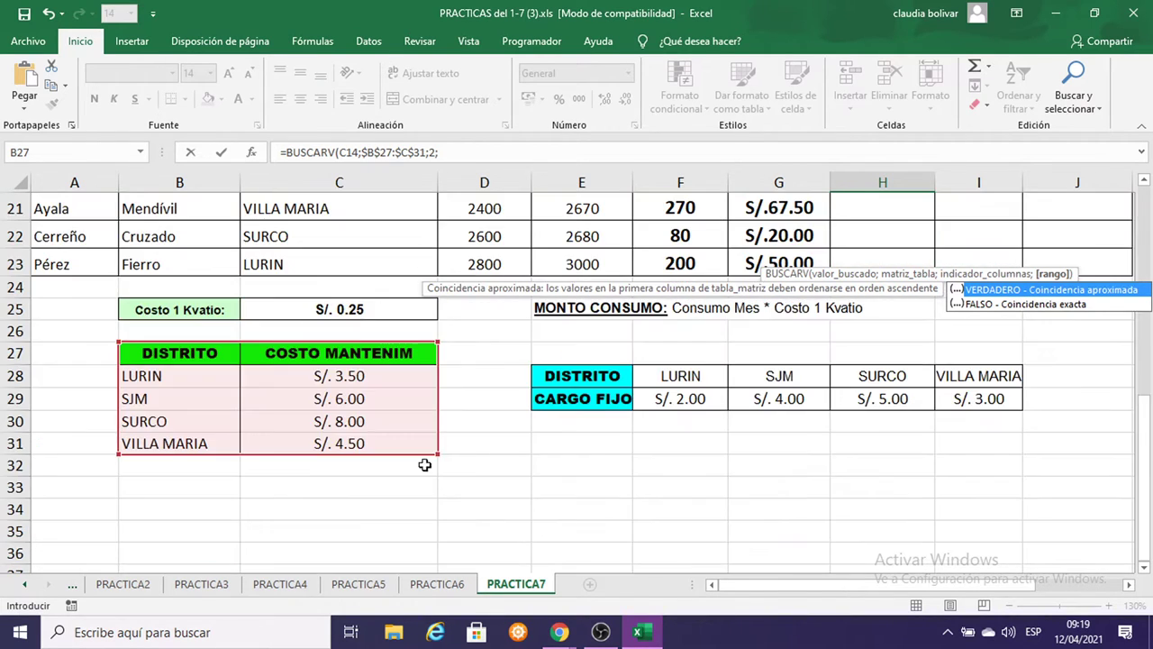
scroll(391, 453, "up", 4)
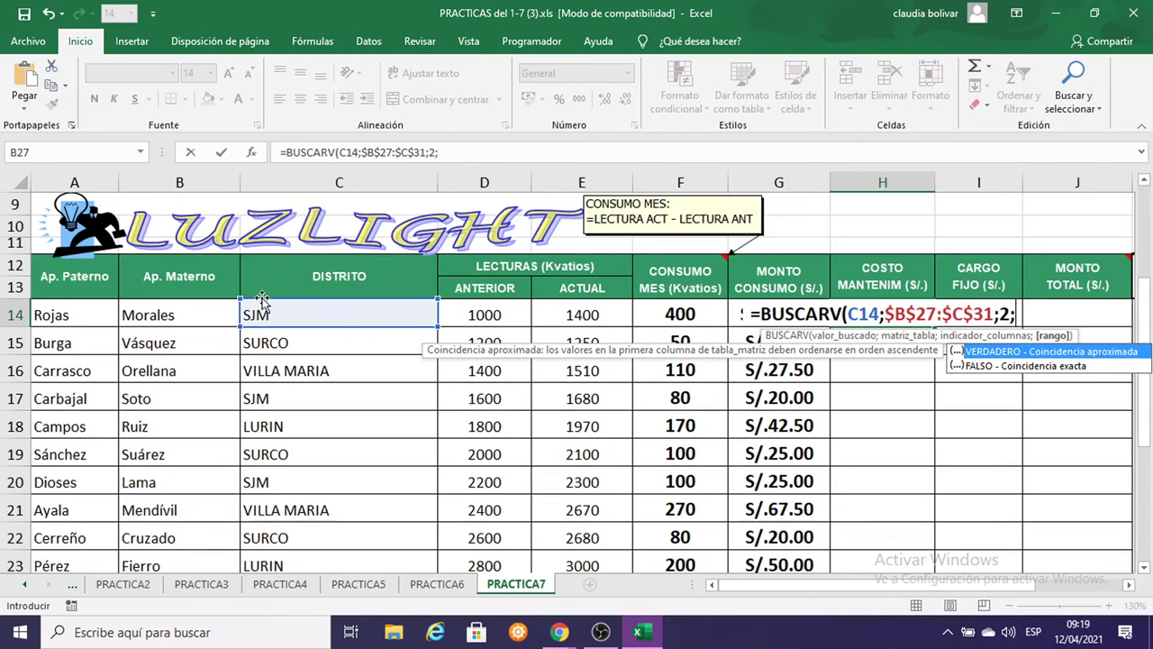
scroll(193, 490, "down", 2)
scroll(193, 490, "down", 2)
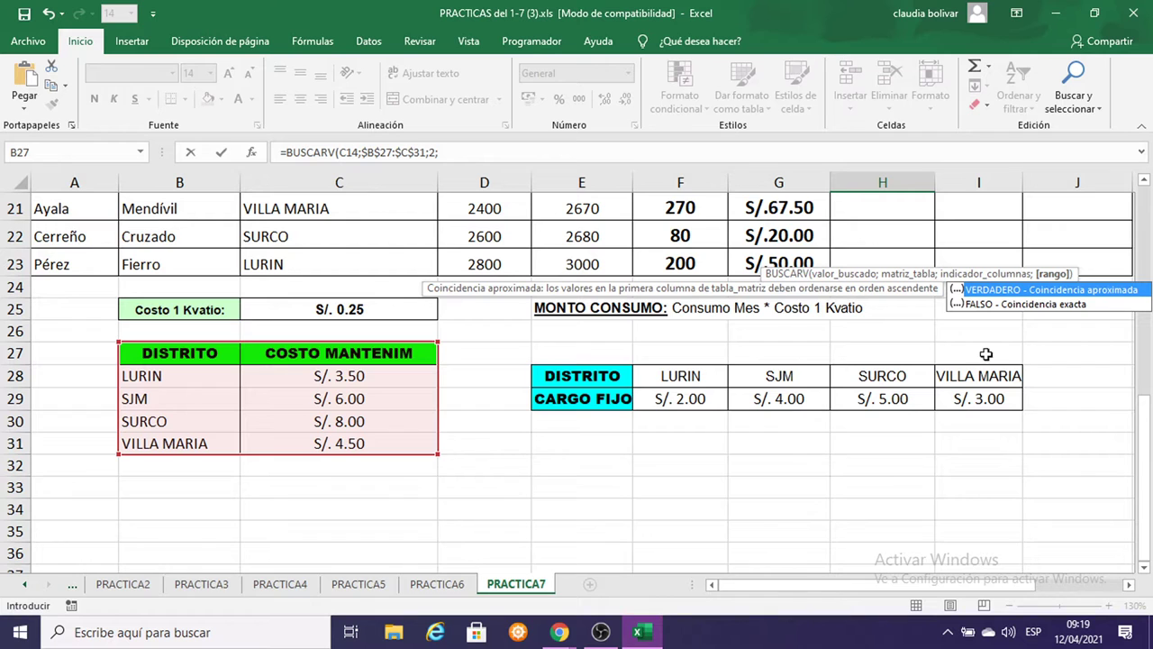
scroll(994, 372, "up", 3)
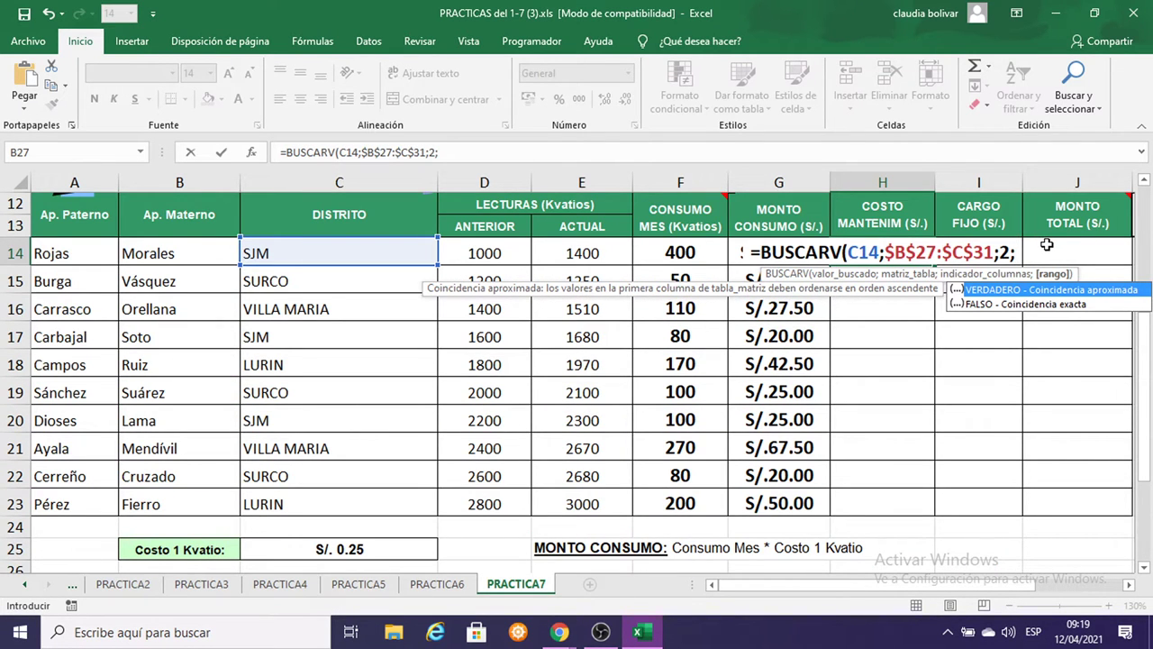
type("FALSO")
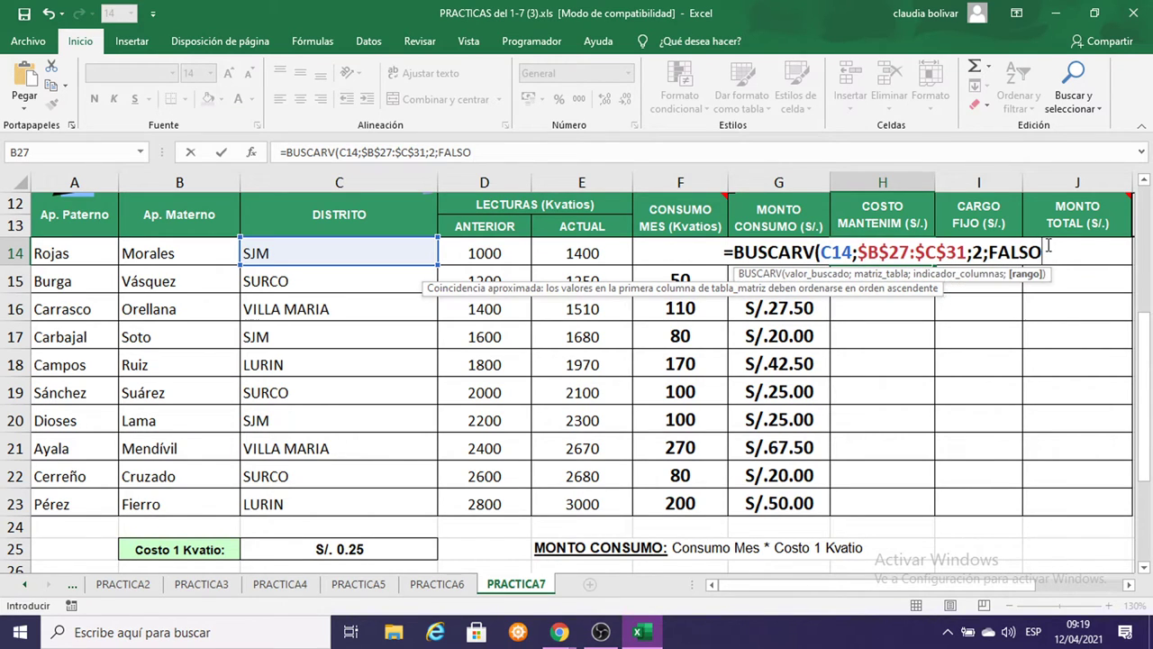
type(")")
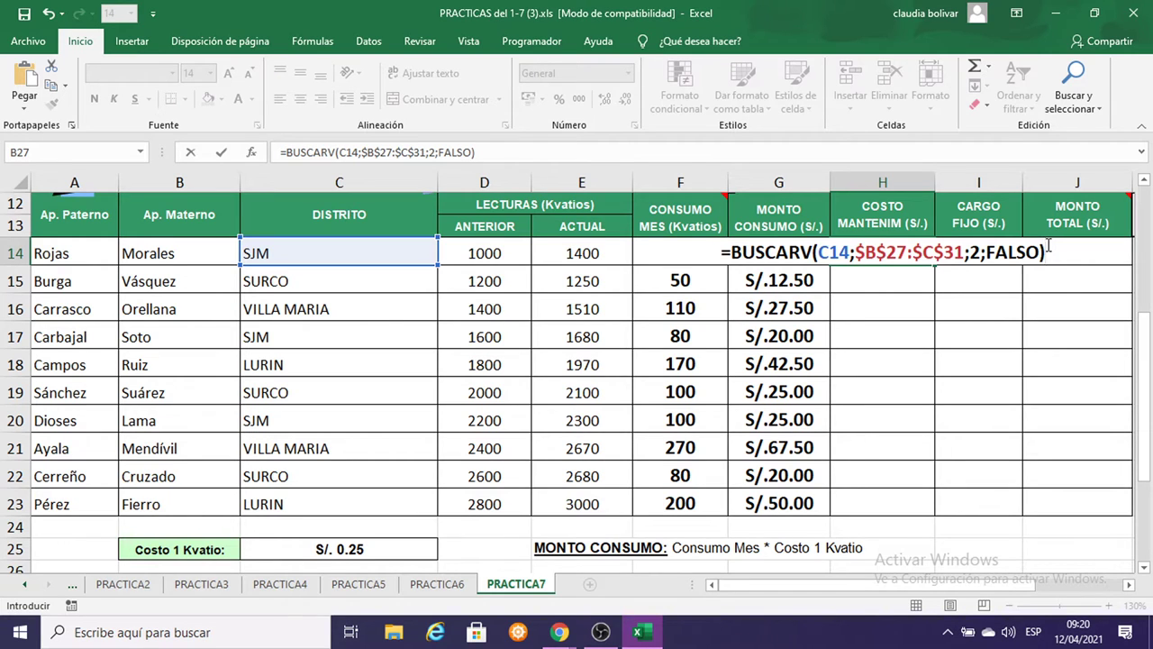
Replace the FALSO argument of the BUSCARV formula in H14 with 0 and enter the formula.
key("BackSpace")
key("BackSpace")
key("BackSpace")
key("BackSpace")
key("BackSpace")
key("BackSpace")
key("BackSpace")
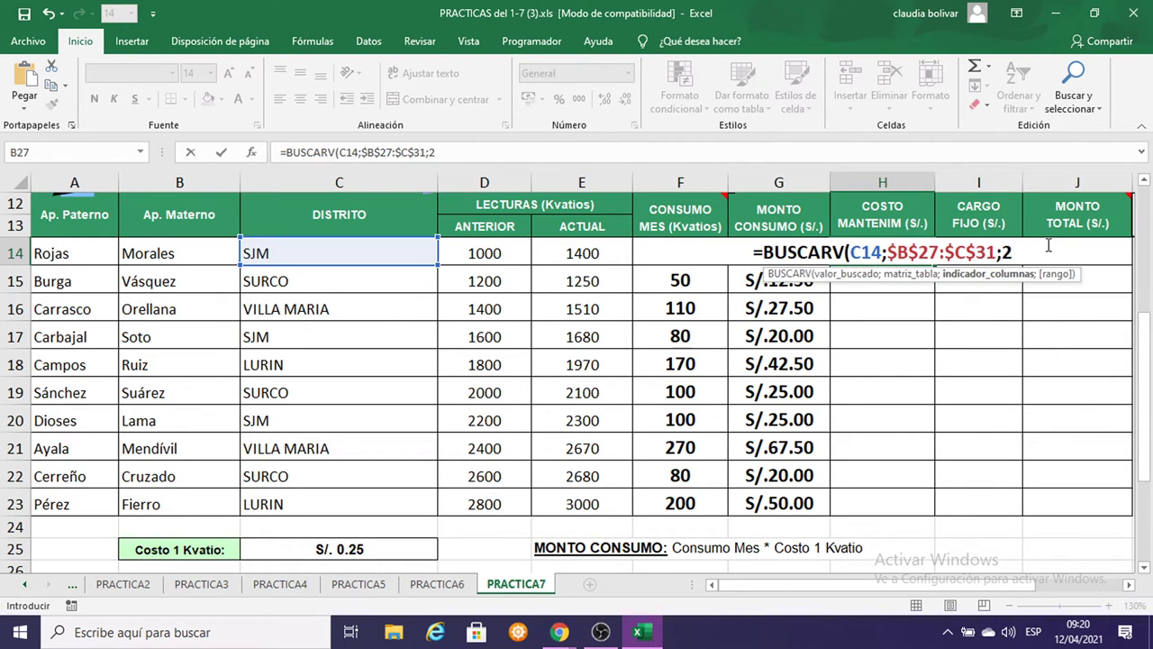
type("0)")
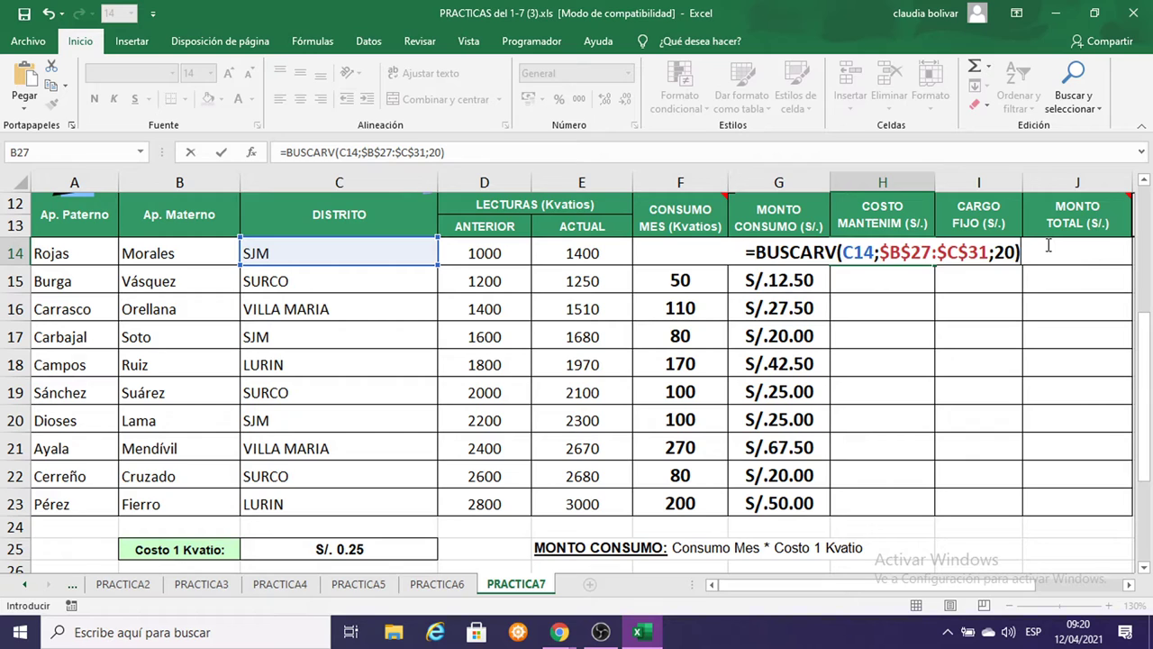
key("BackSpace")
key("BackSpace")
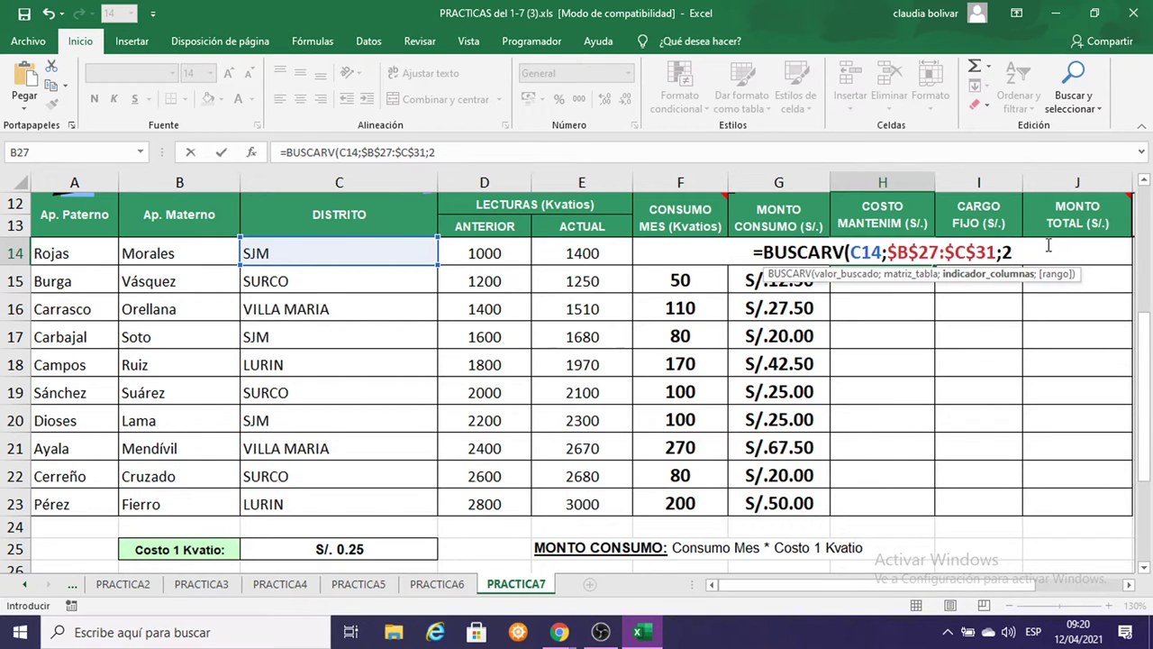
type(";")
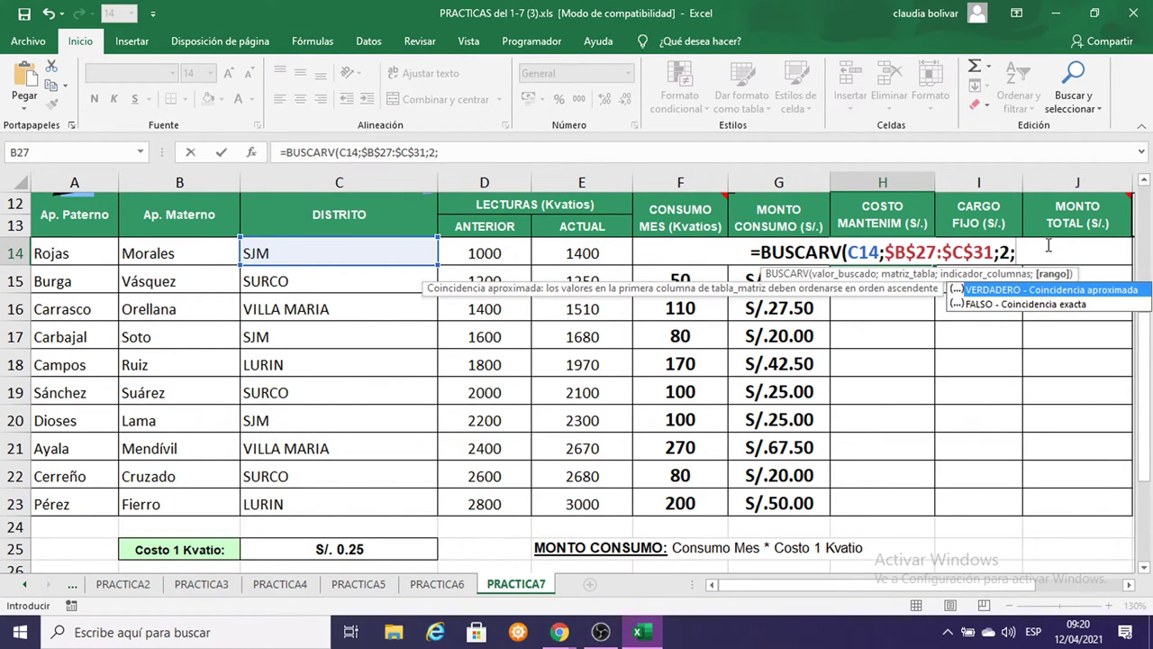
type("0)")
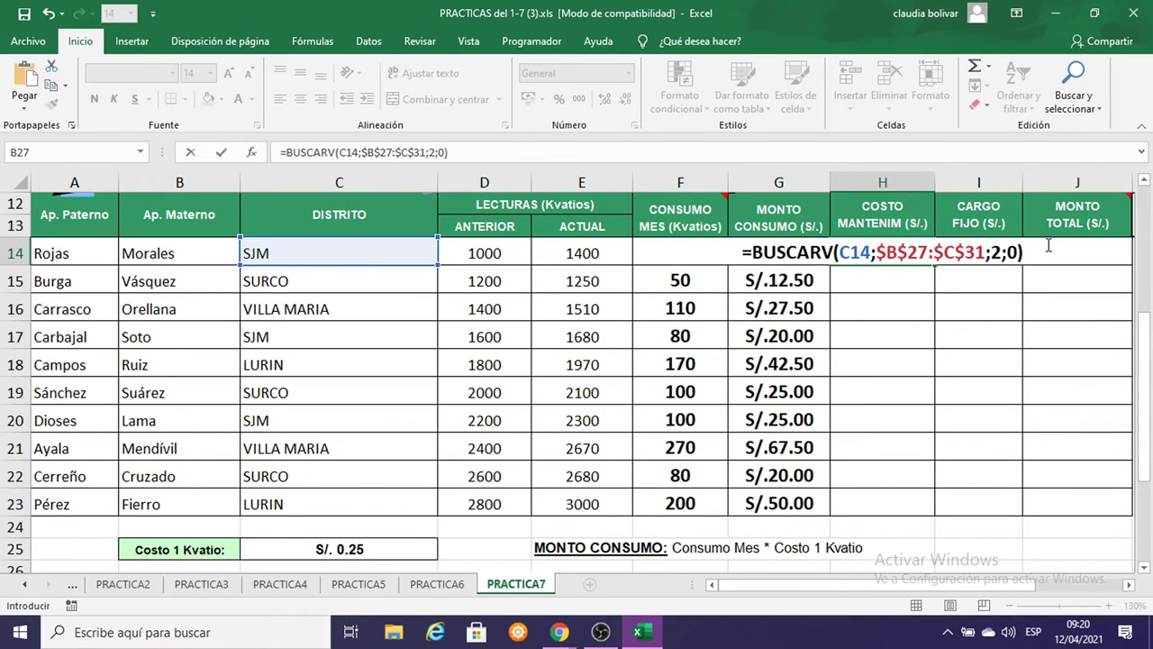
key("Return")
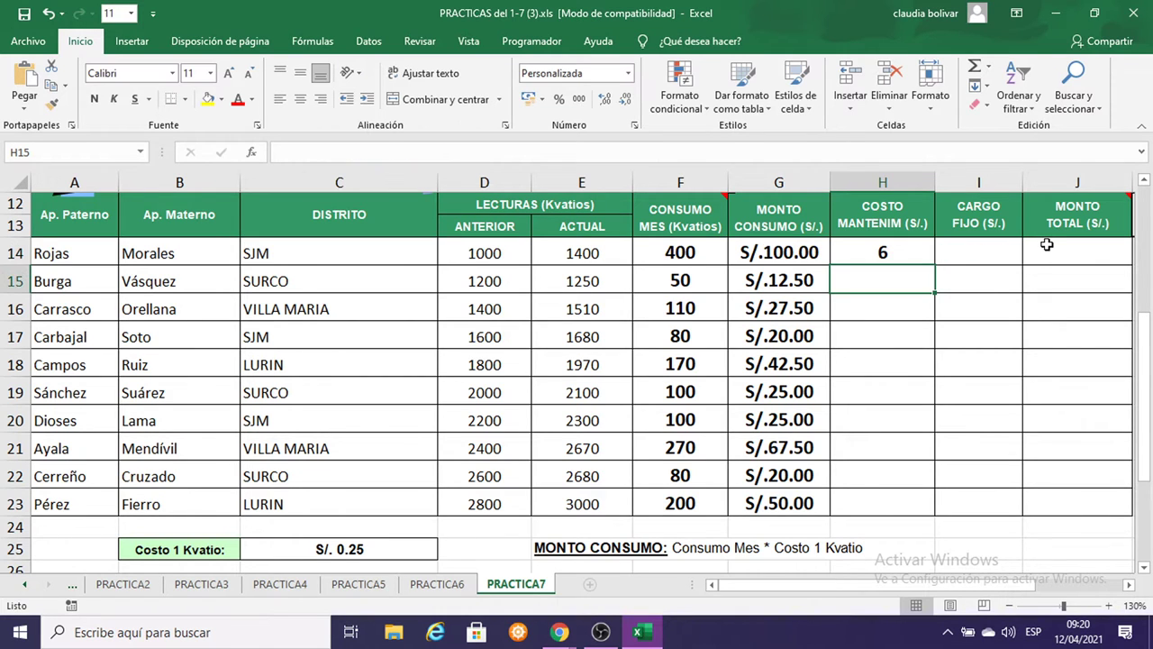
Check the H14 result against the SJM row of the district maintenance table and copy the formula down through H23.
left_click(889, 256)
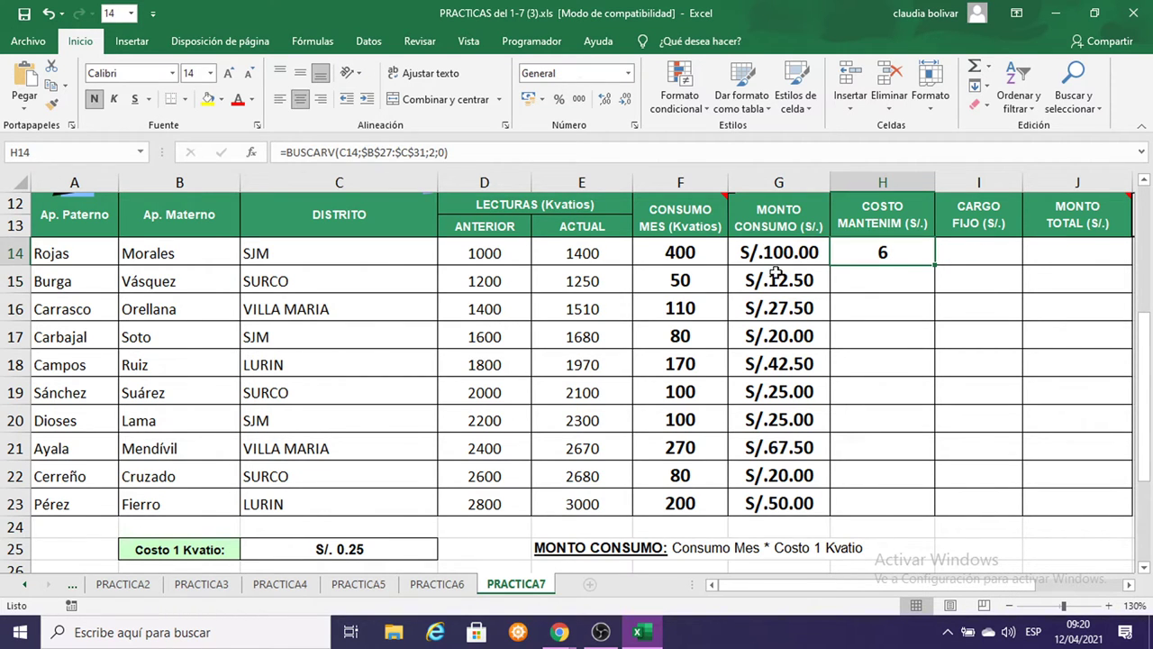
scroll(417, 380, "down", 3)
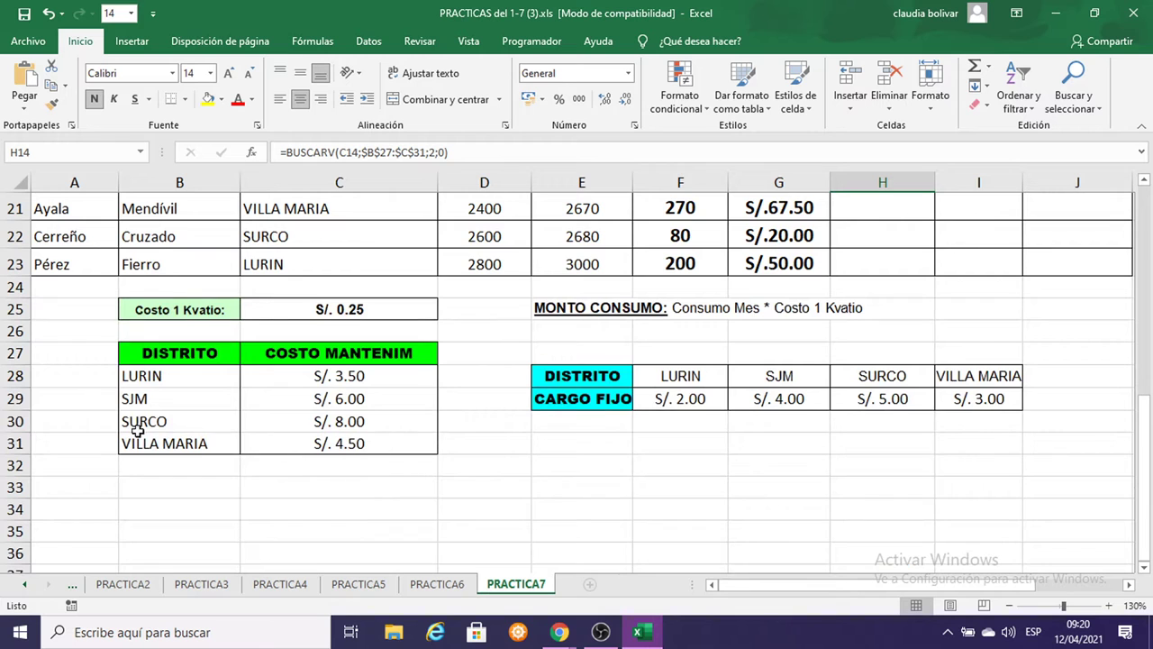
left_click(13, 398)
scroll(757, 389, "up", 4)
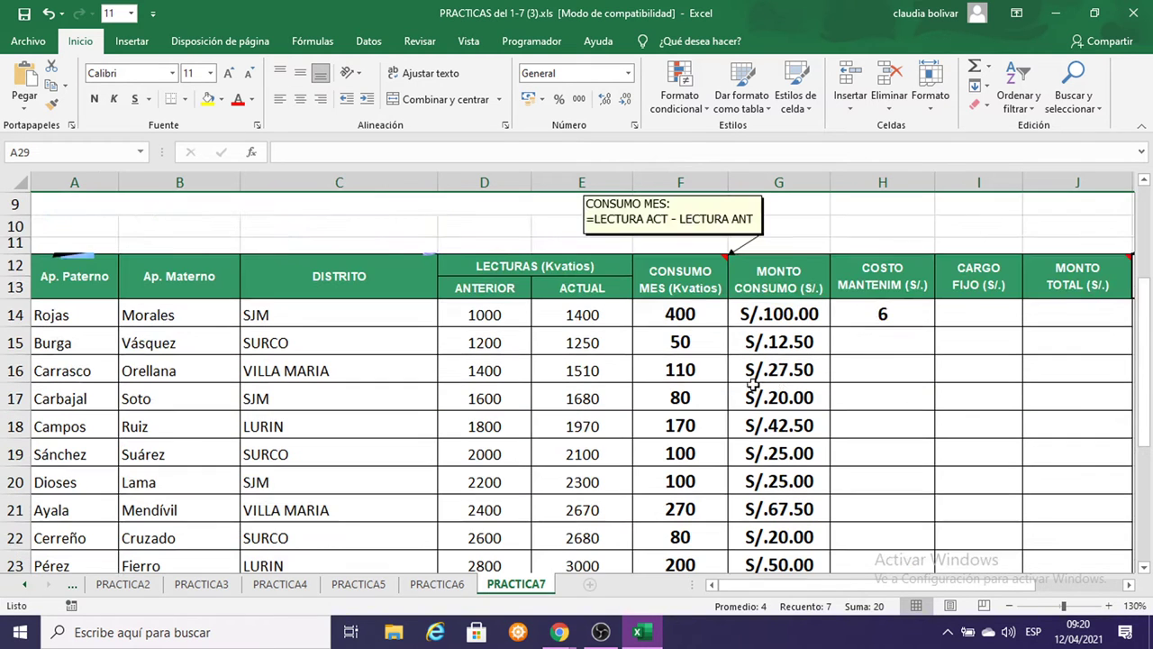
left_click(905, 315)
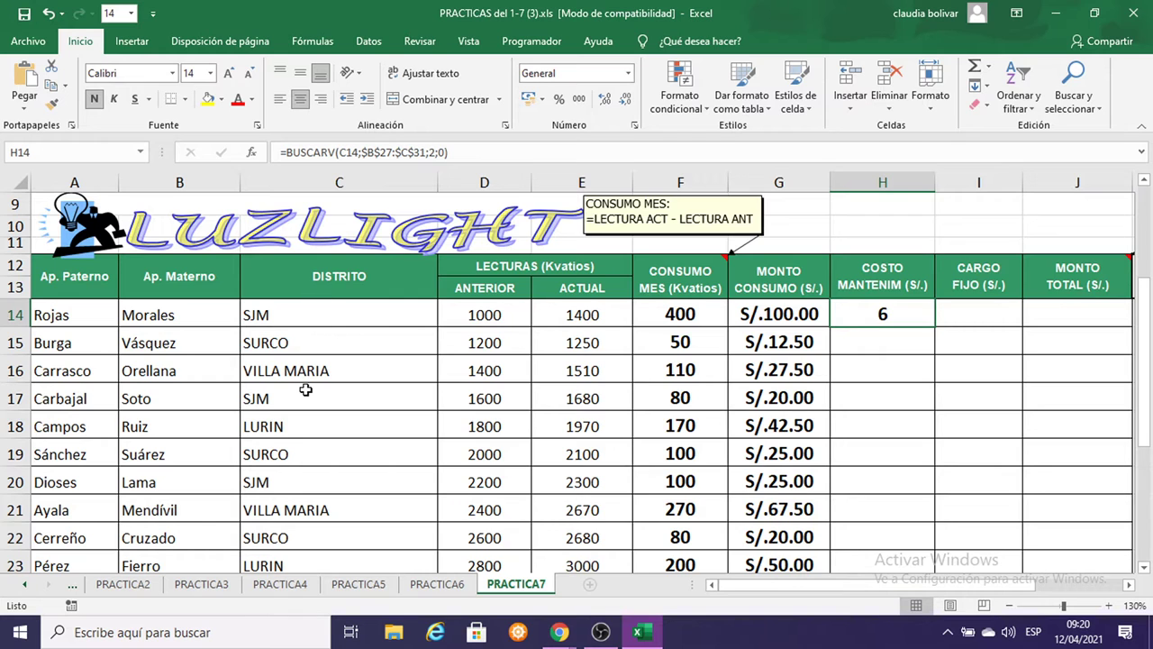
scroll(306, 389, "down", 4)
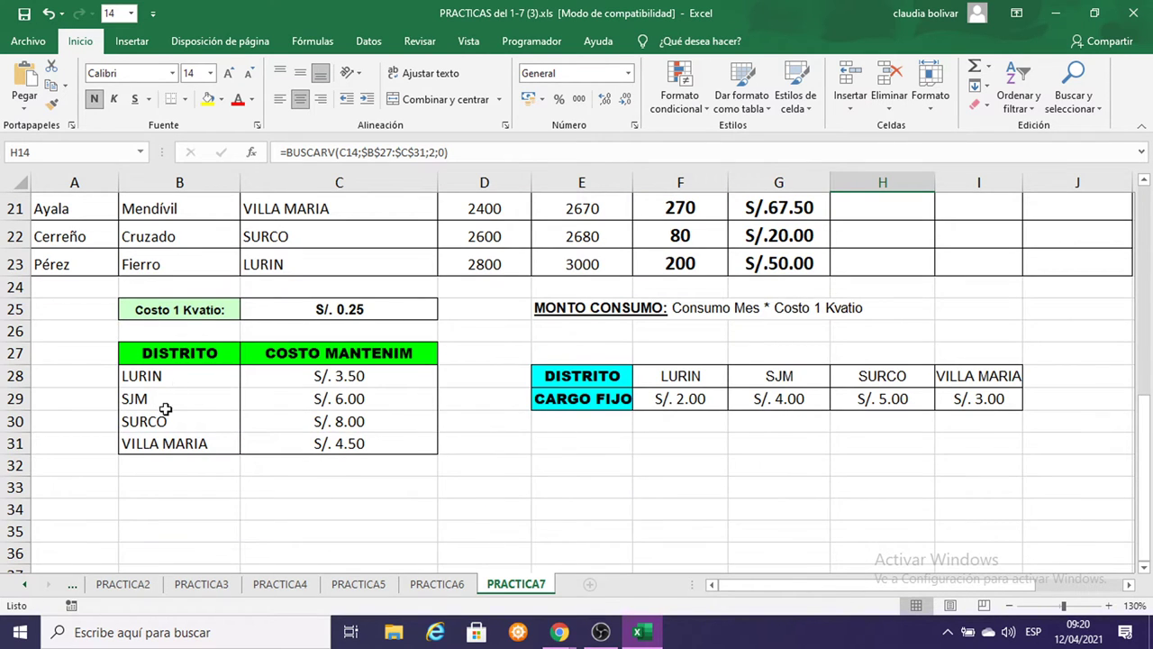
scroll(681, 458, "up", 3)
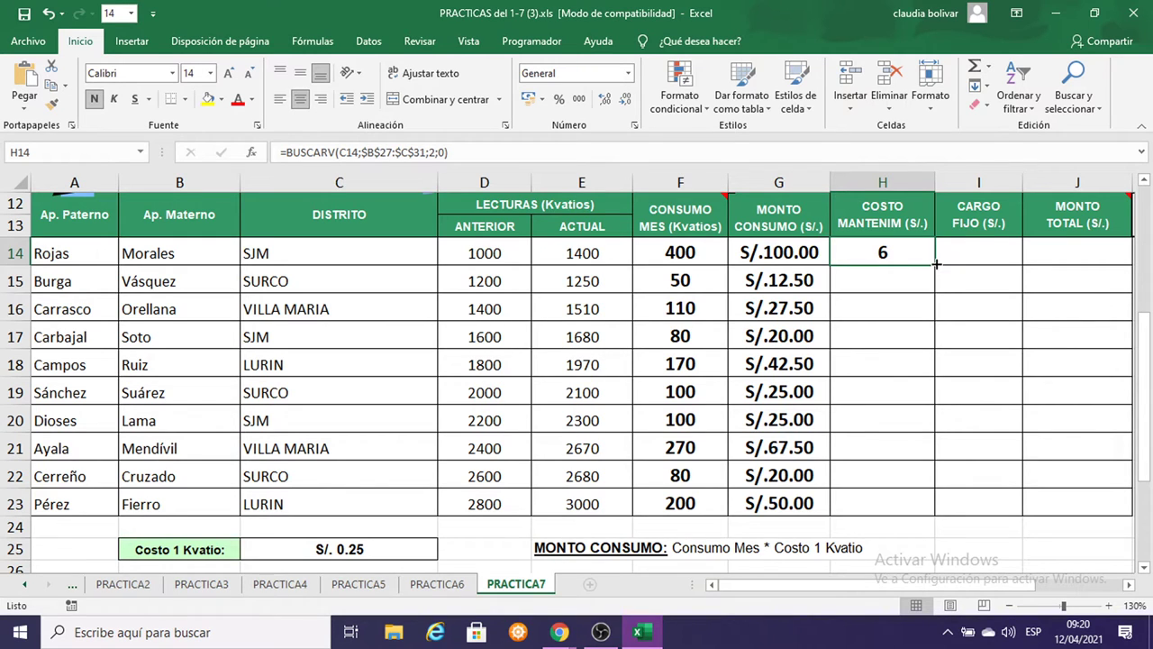
left_click_drag(935, 267, 942, 509)
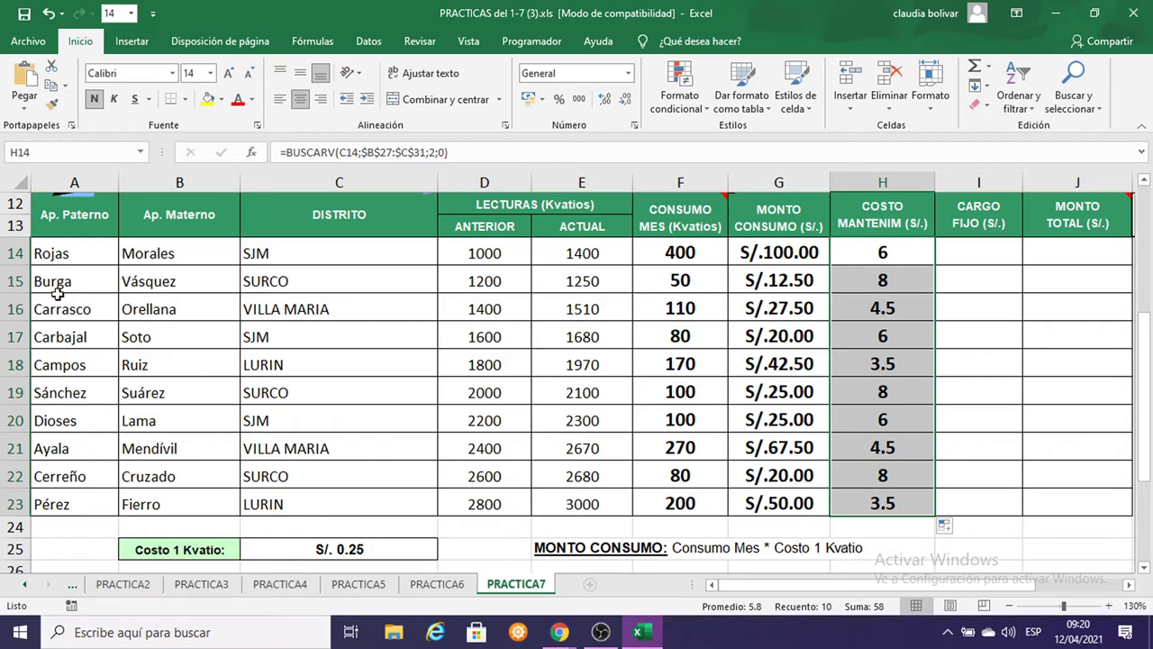
Compare the maintenance costs in rows 16, 20 and 23 with the district costs in B27:C31.
left_click(16, 308)
scroll(676, 377, "down", 3)
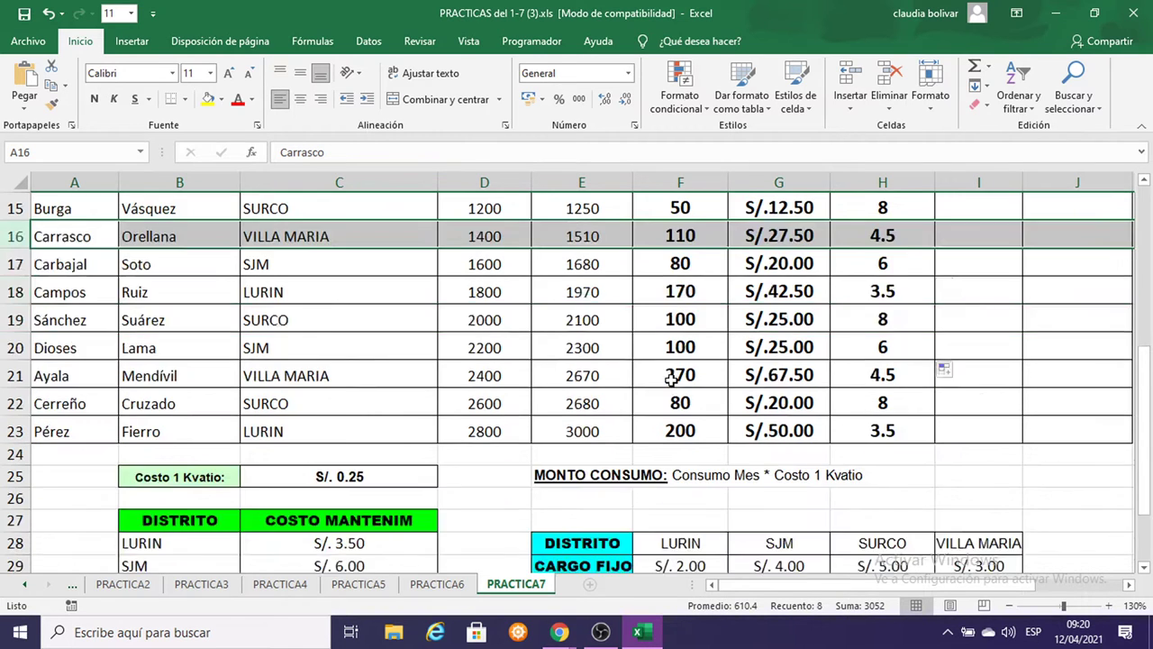
left_click(16, 442)
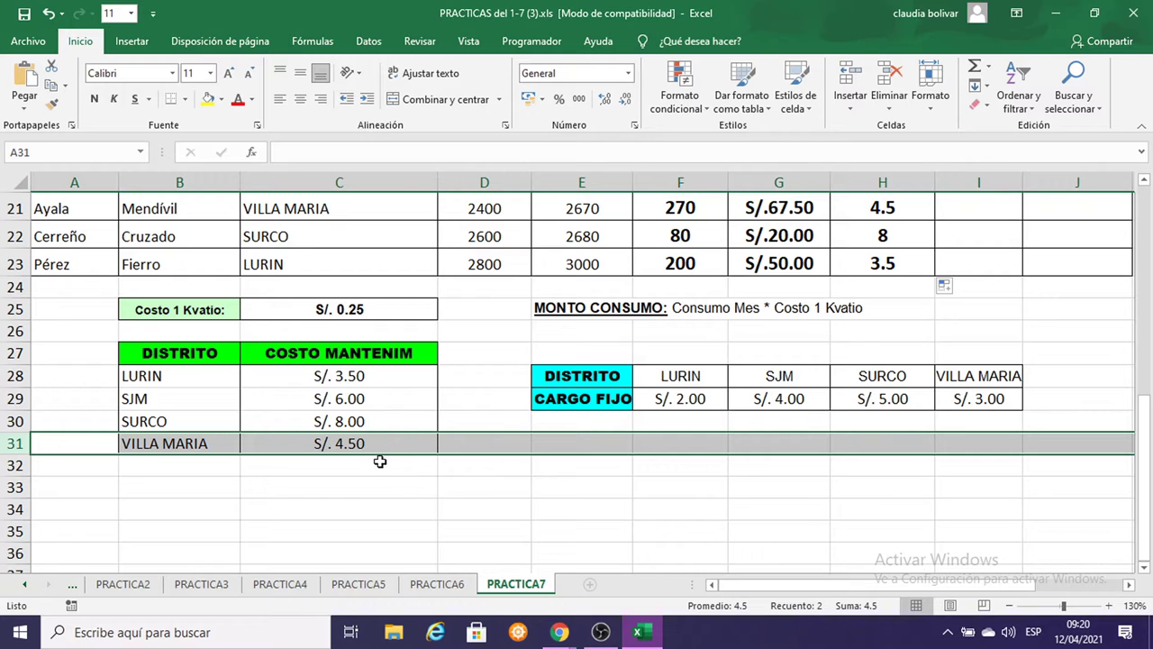
scroll(502, 405, "up", 2)
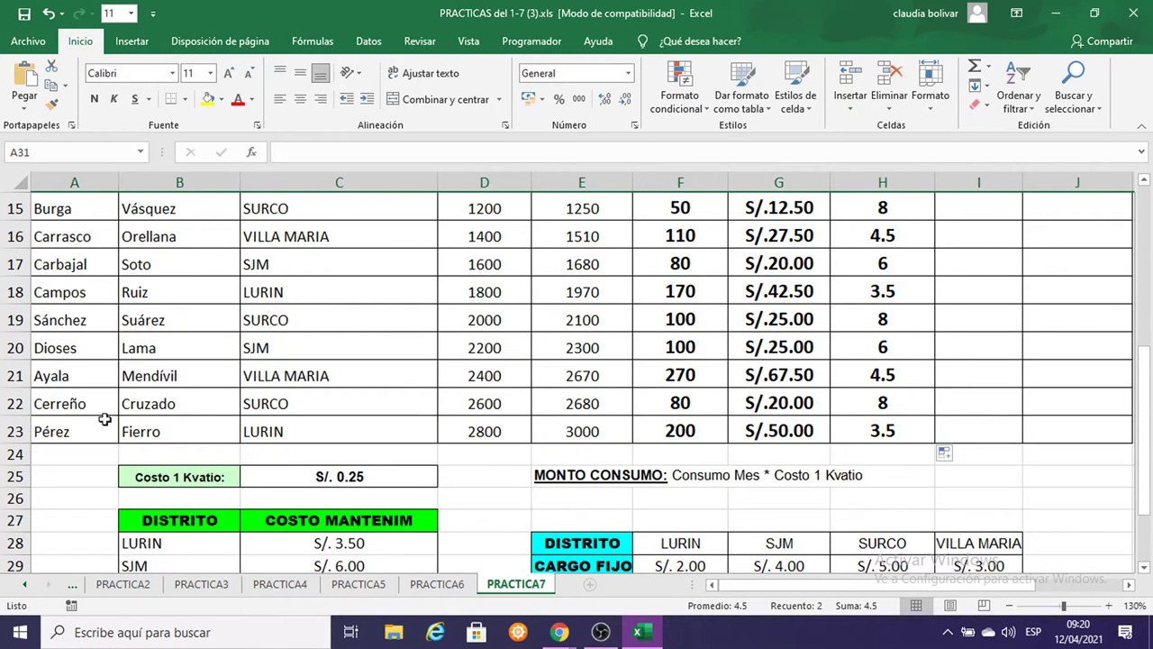
left_click(14, 348)
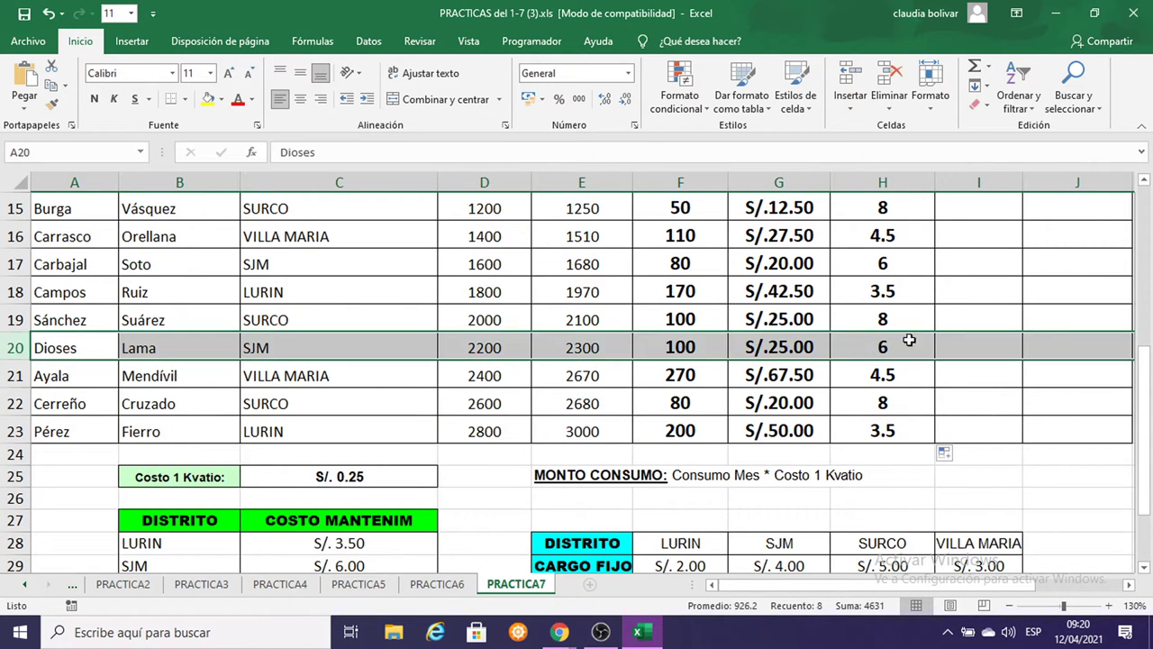
left_click(15, 432)
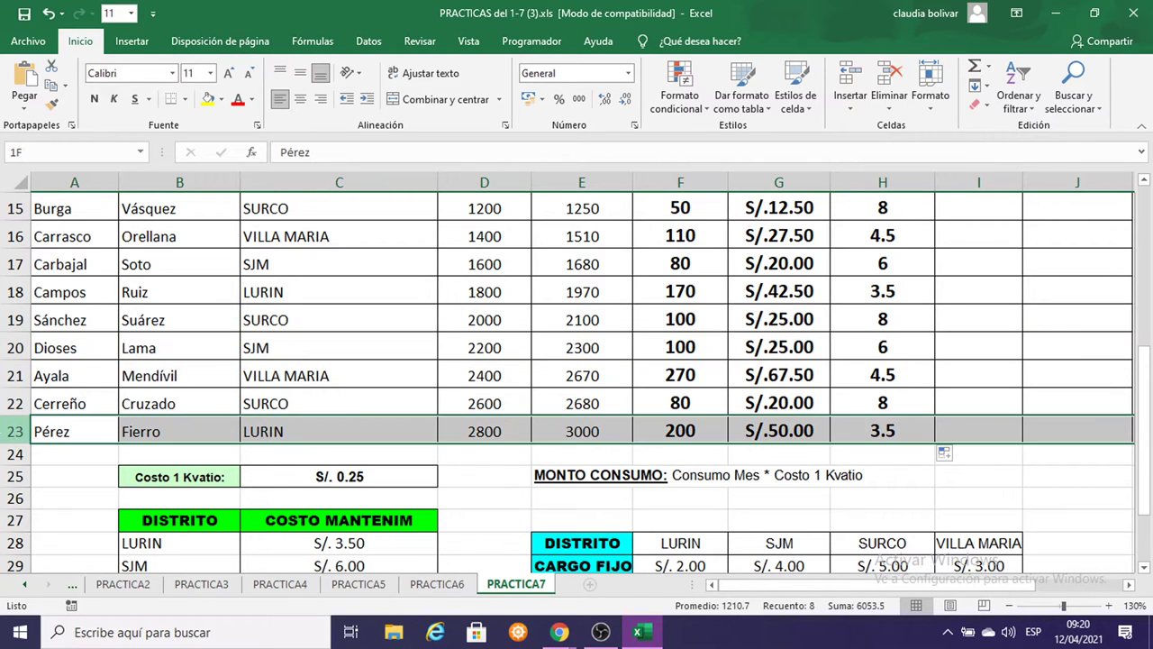
scroll(911, 459, "down", 3)
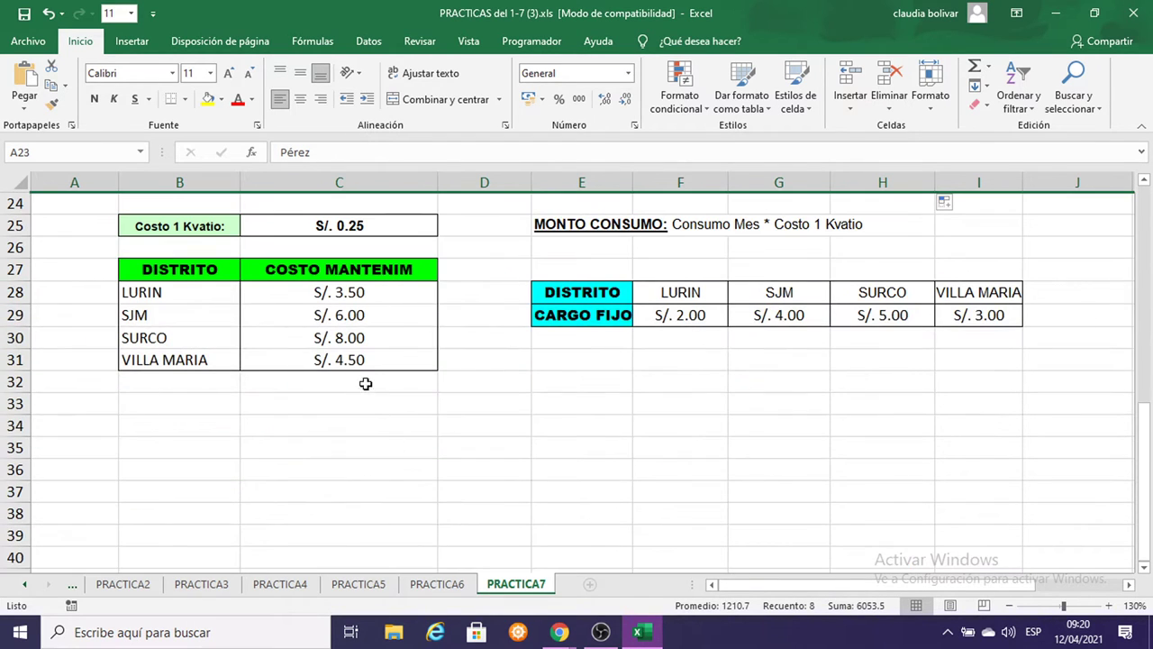
scroll(1050, 258, "up", 1)
scroll(1050, 258, "up", 4)
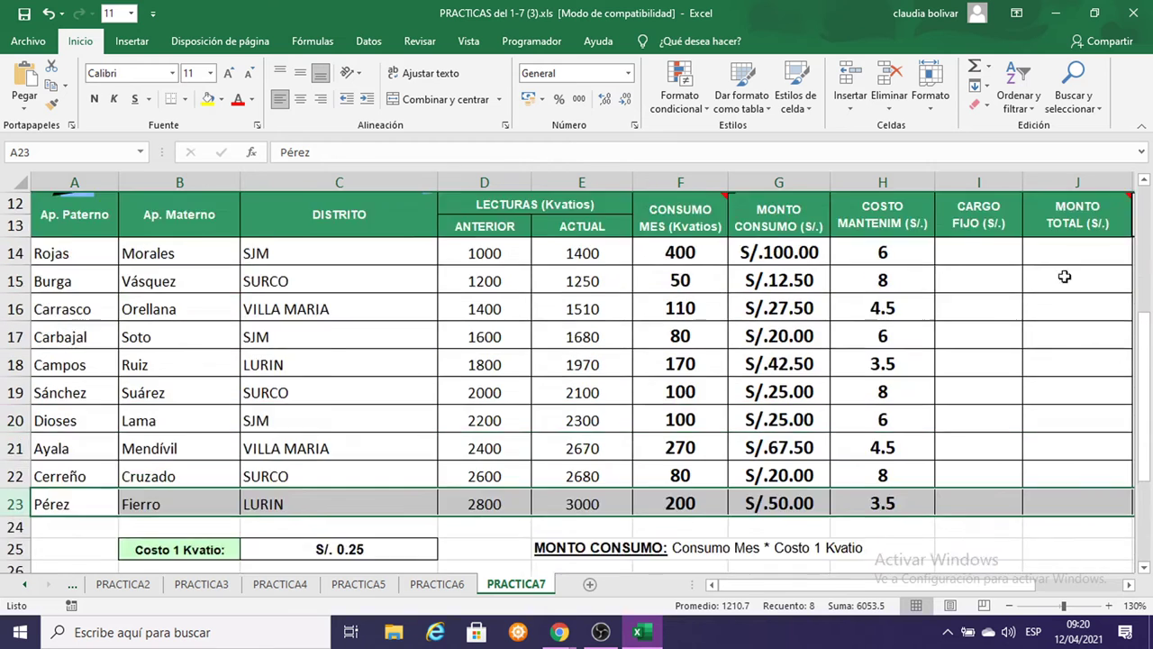
Format the maintenance costs in H14:H23 as accounting values with the S/ currency symbol.
left_click_drag(878, 314, 897, 510)
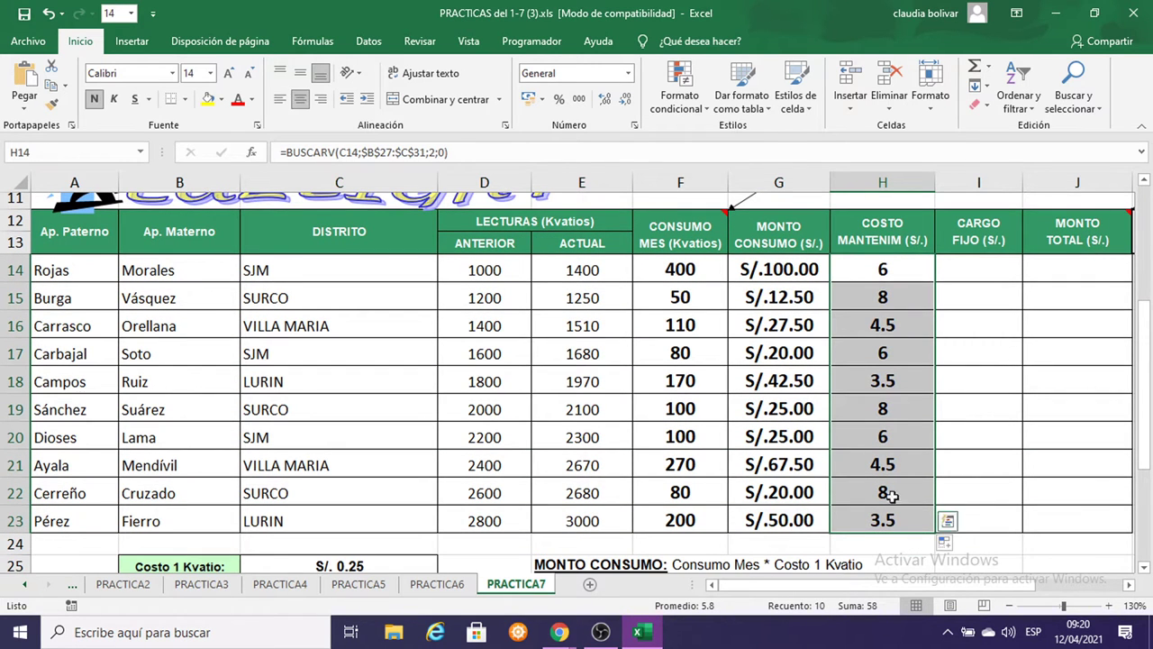
right_click(542, 101)
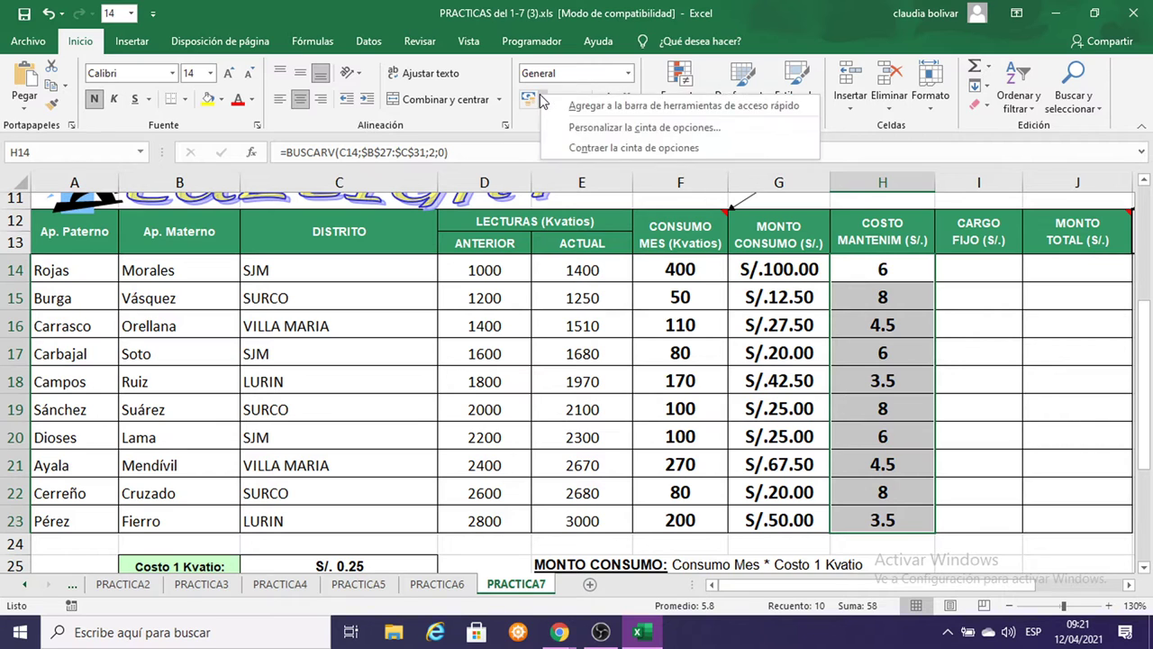
key("Escape")
left_click(542, 99)
left_click(568, 142)
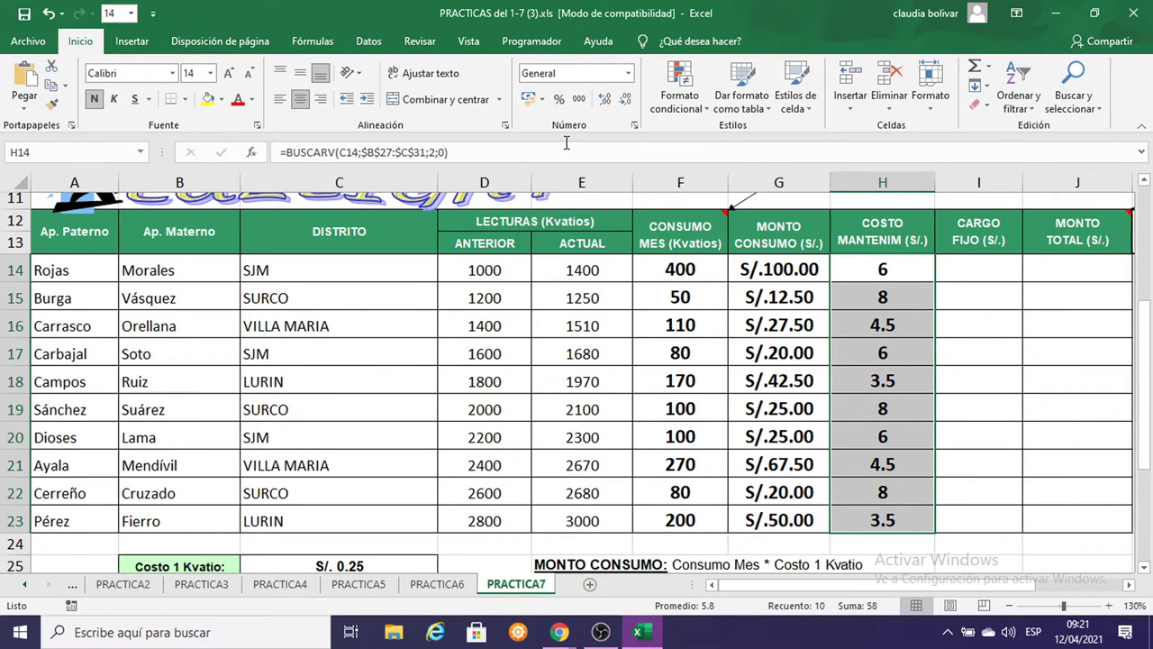
key("F2")
key("Return")
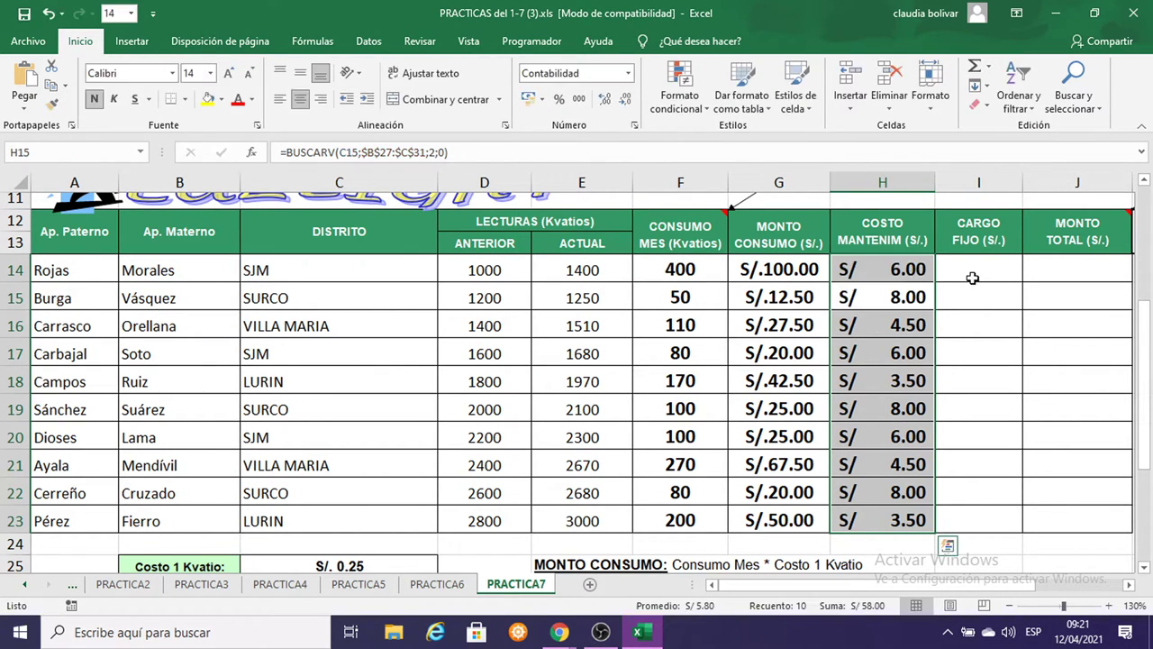
Undo the accounting format, the copied formulas and the BUSCARV formula in the maintenance cost column.
left_click(975, 275)
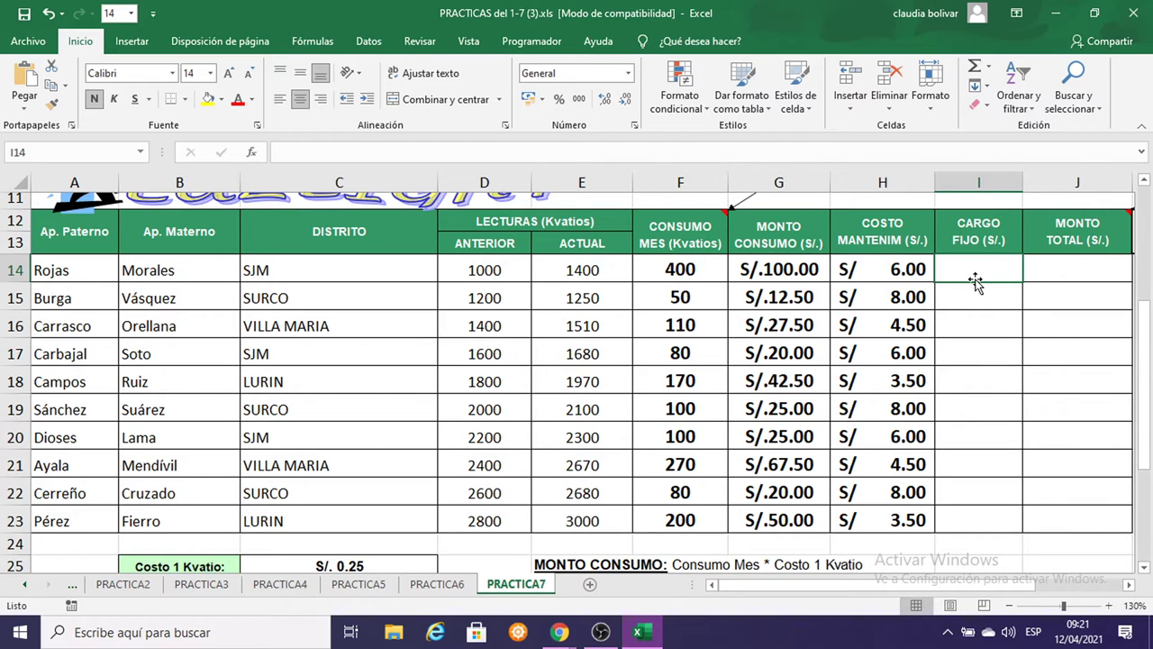
key("ctrl+z")
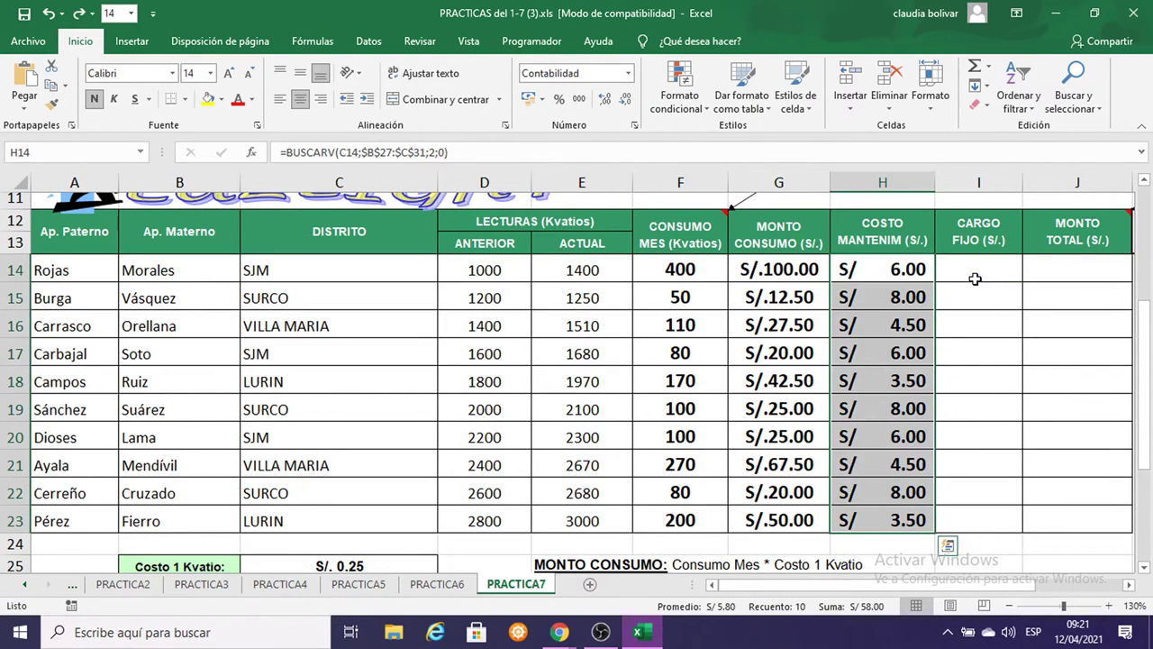
key("ctrl+z")
key("ctrl+z")
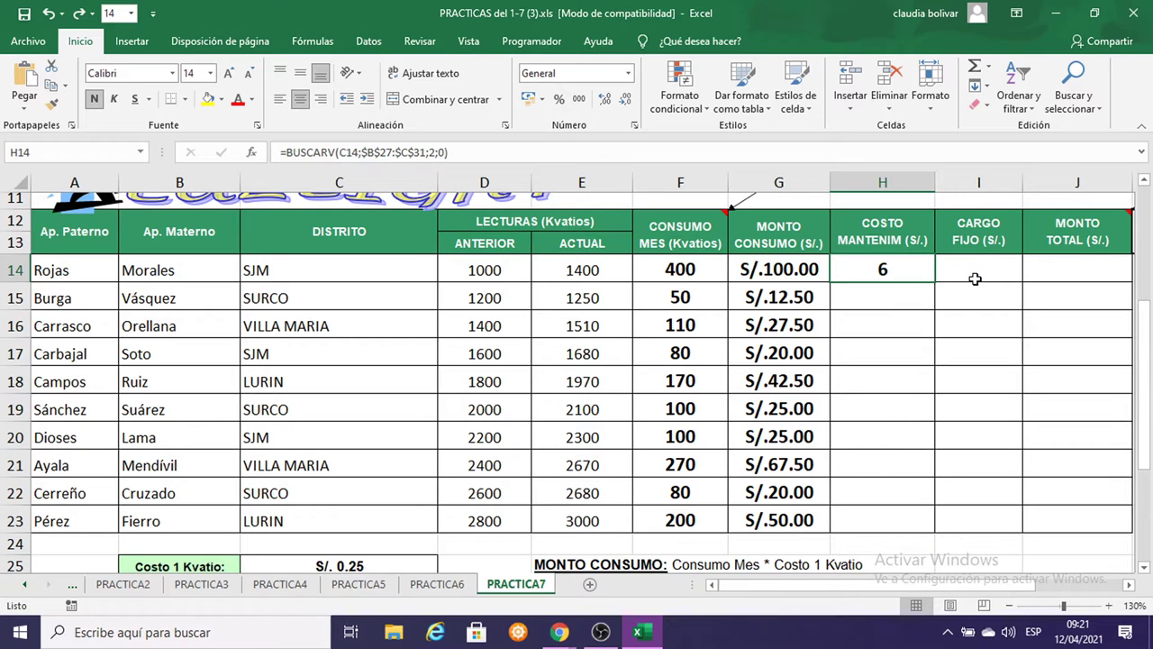
key("ctrl+z")
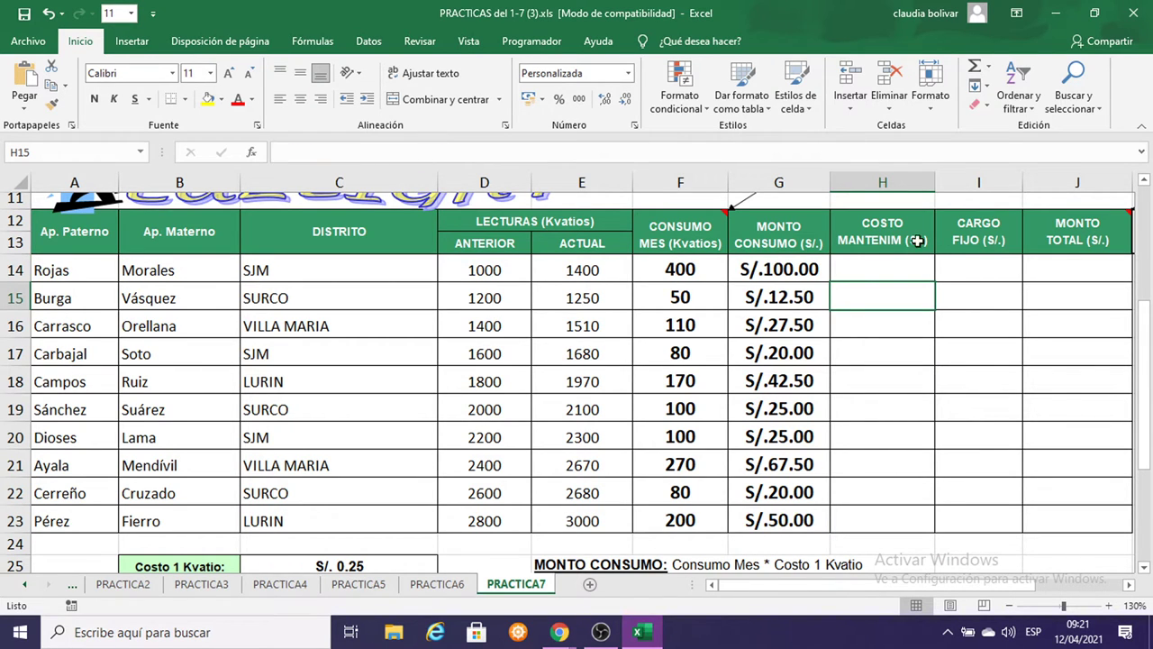
Define the name COSTO_MANTENIMIENTO for the district maintenance cost table in B27:C31, with the whole workbook as scope.
left_click(865, 265)
scroll(861, 269, "down", 2)
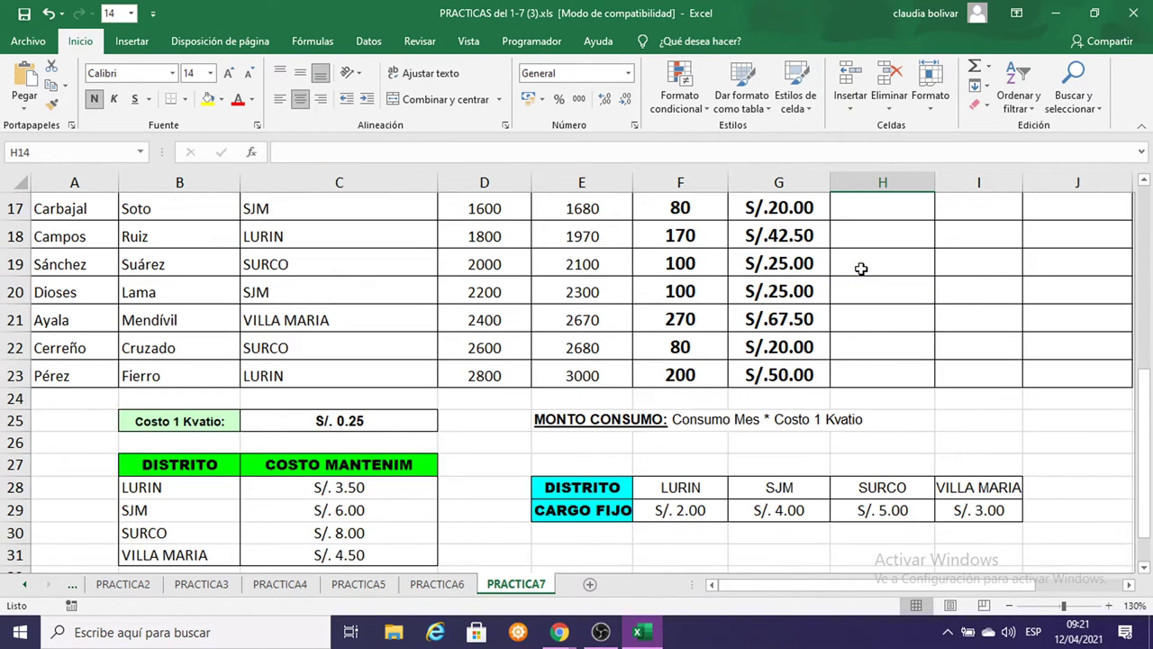
scroll(861, 268, "up", 3)
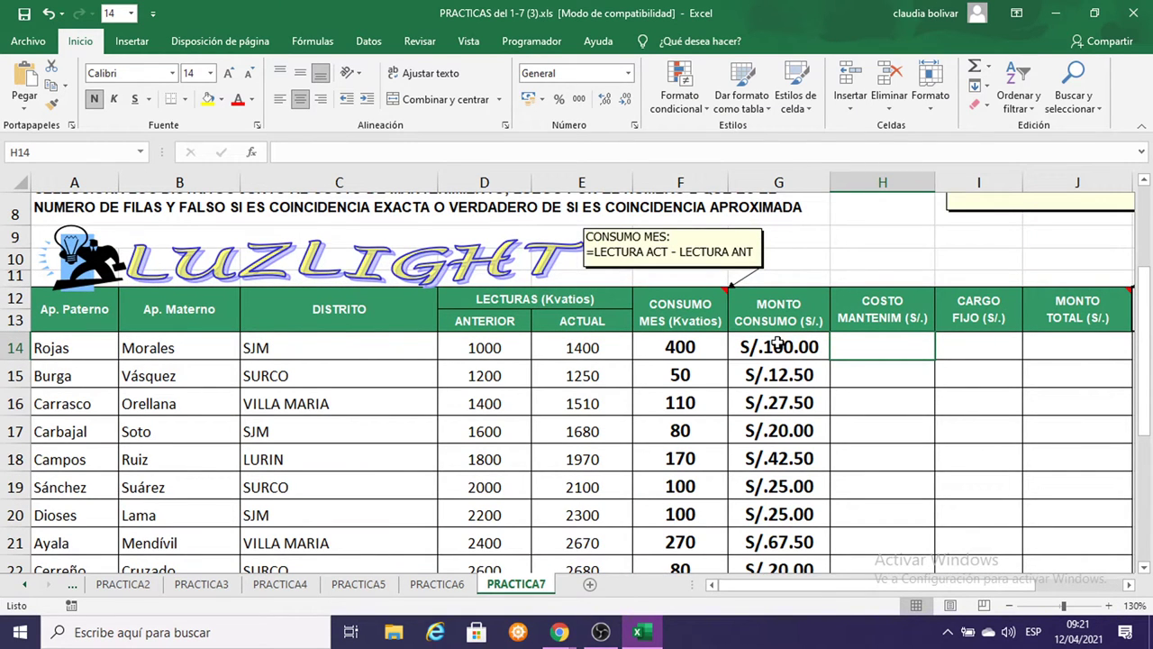
scroll(779, 344, "down", 4)
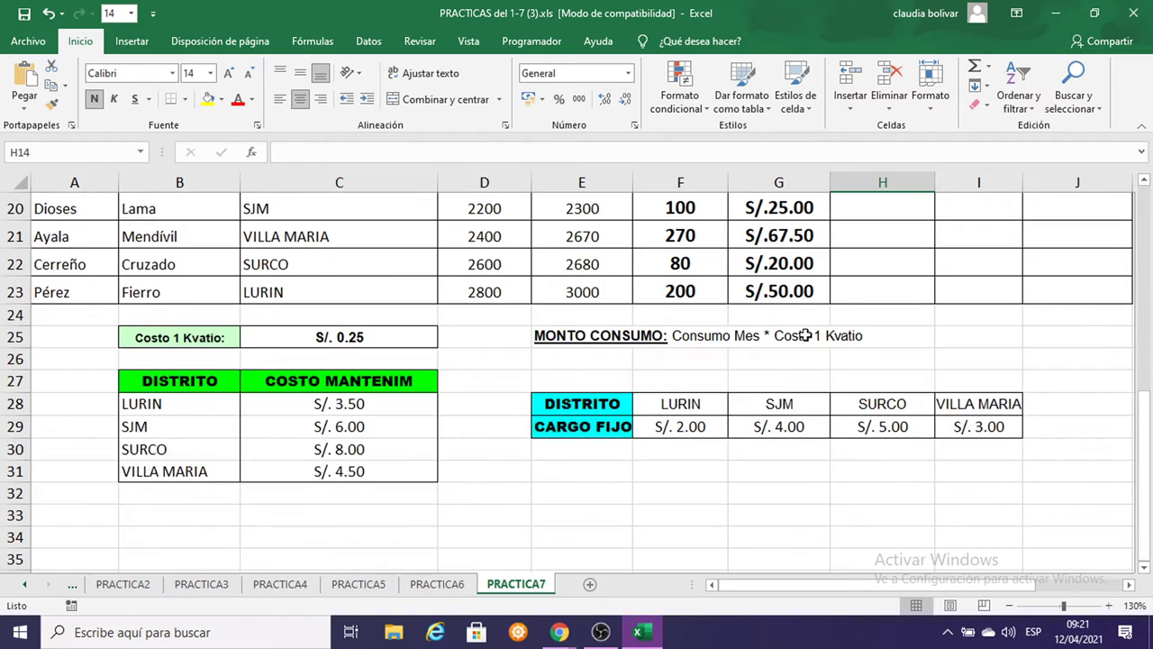
scroll(281, 352, "down", 1)
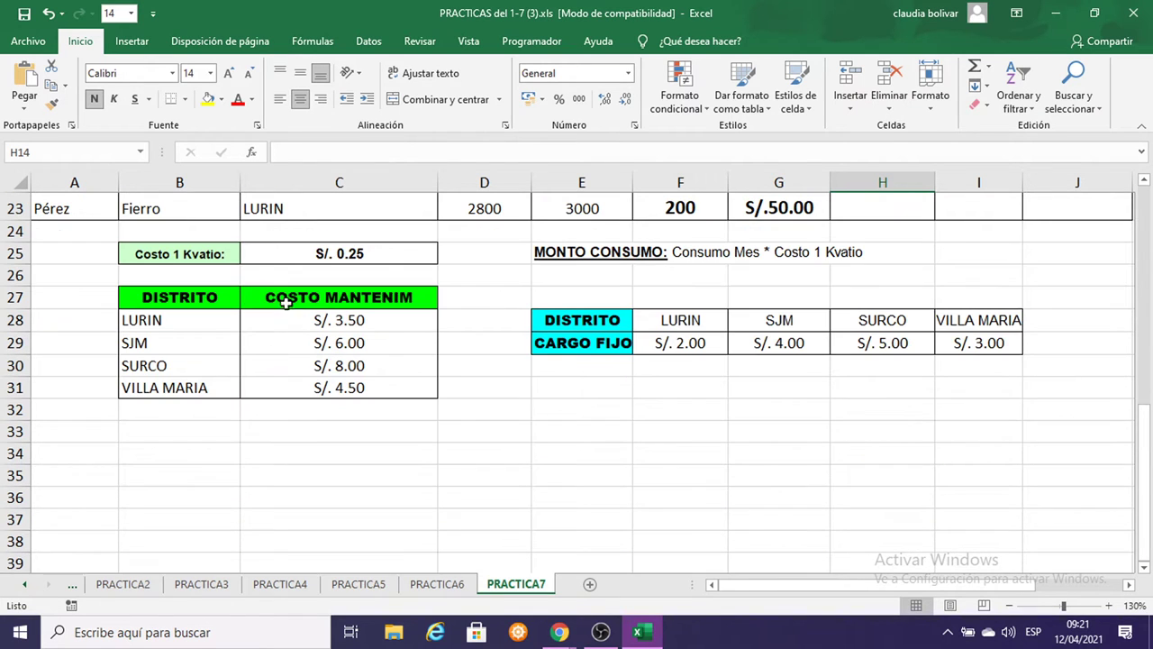
left_click_drag(134, 297, 338, 385)
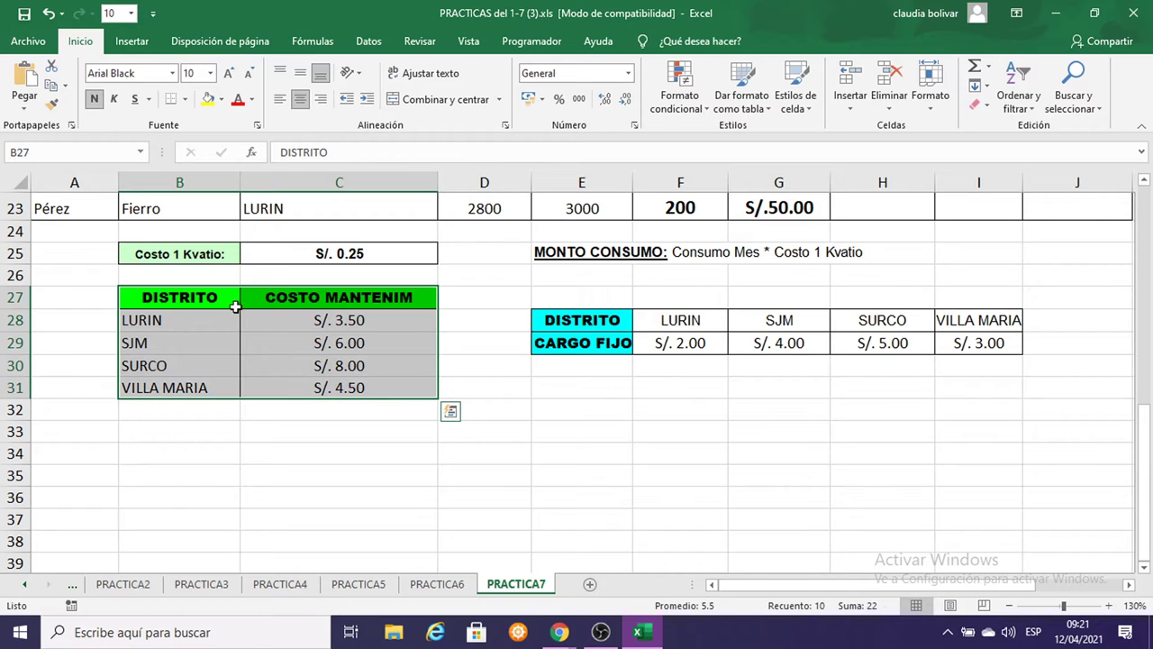
left_click_drag(185, 300, 312, 383)
right_click(310, 346)
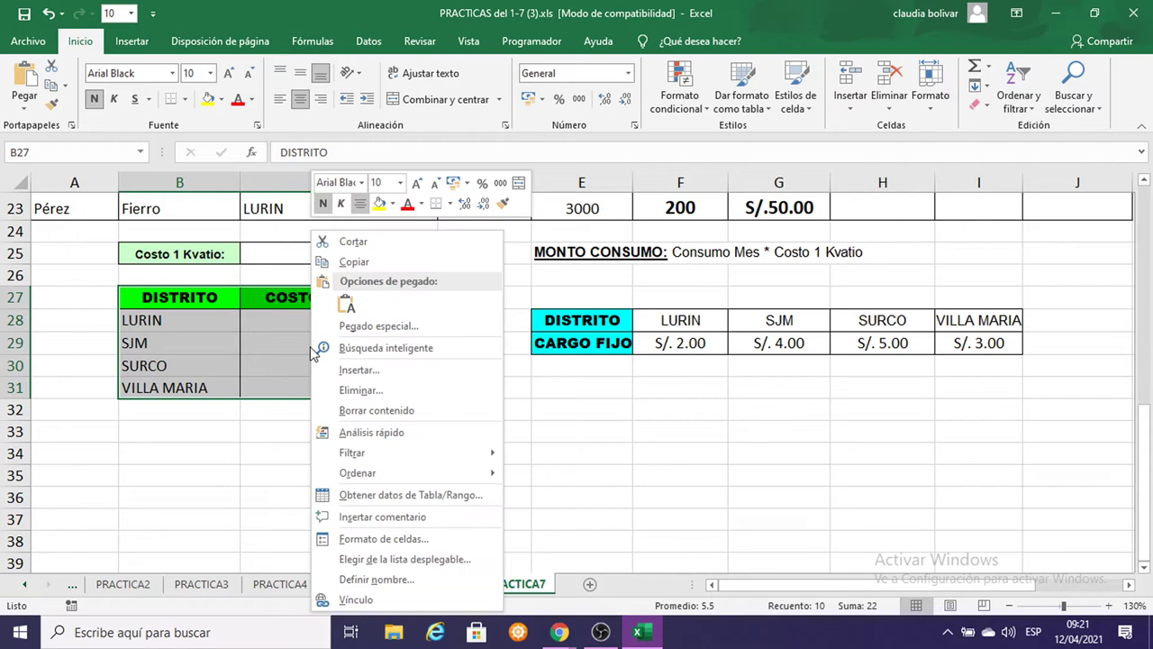
left_click(385, 580)
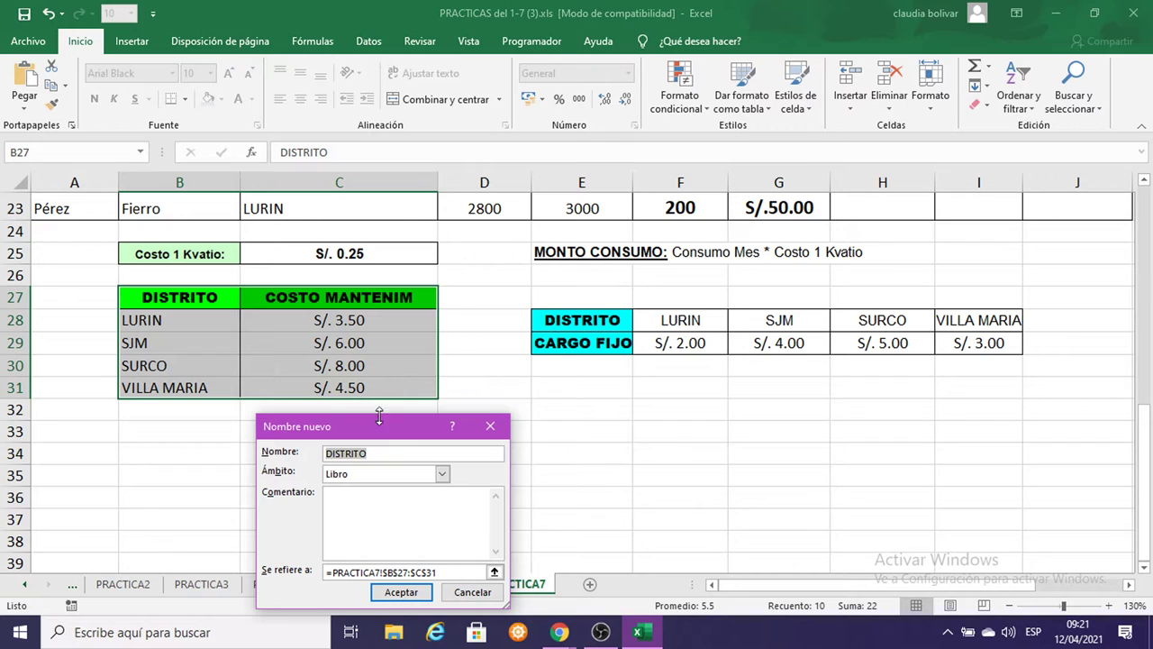
left_click_drag(383, 421, 670, 193)
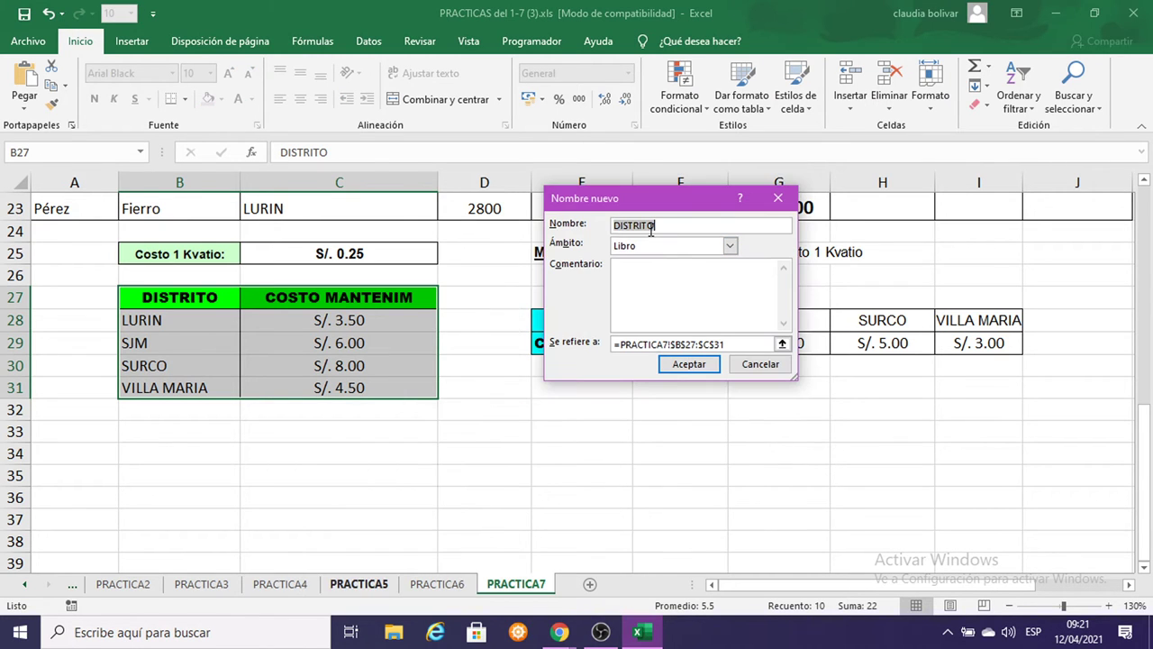
type("COSTO_MANTENIMIEN")
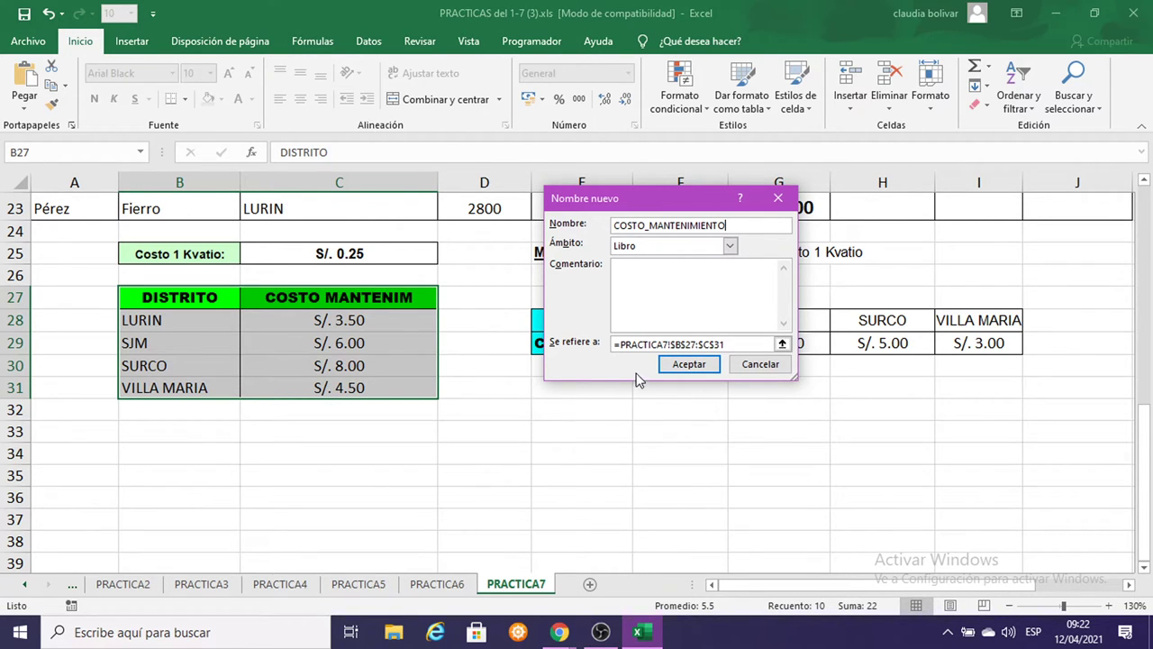
left_click(694, 365)
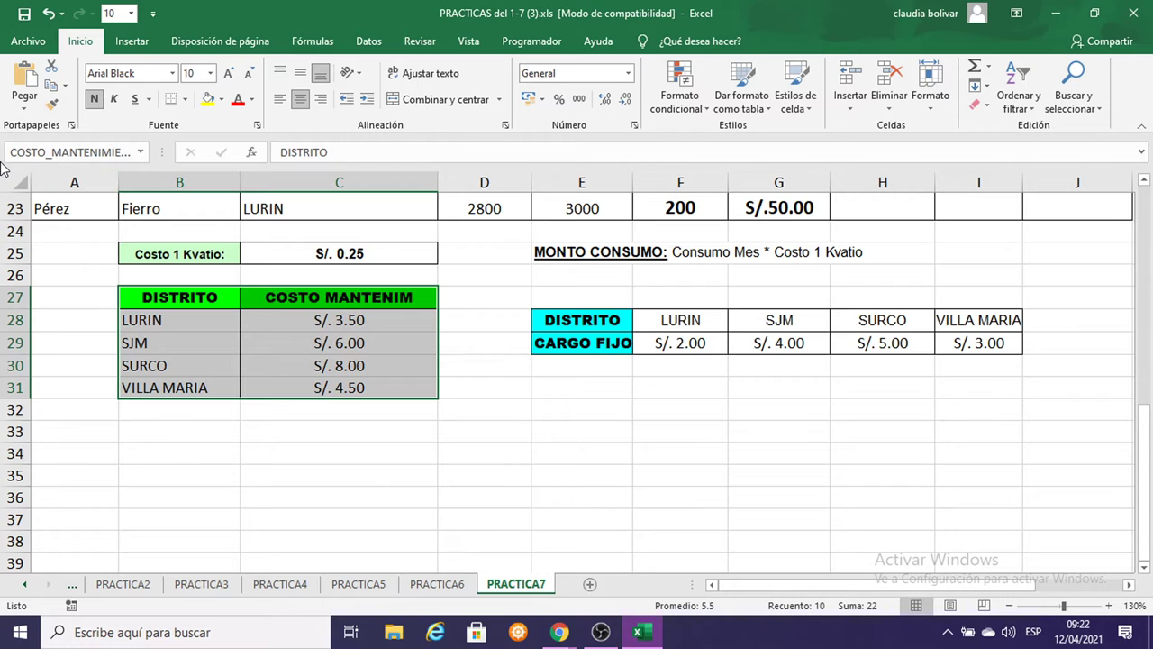
left_click(582, 404)
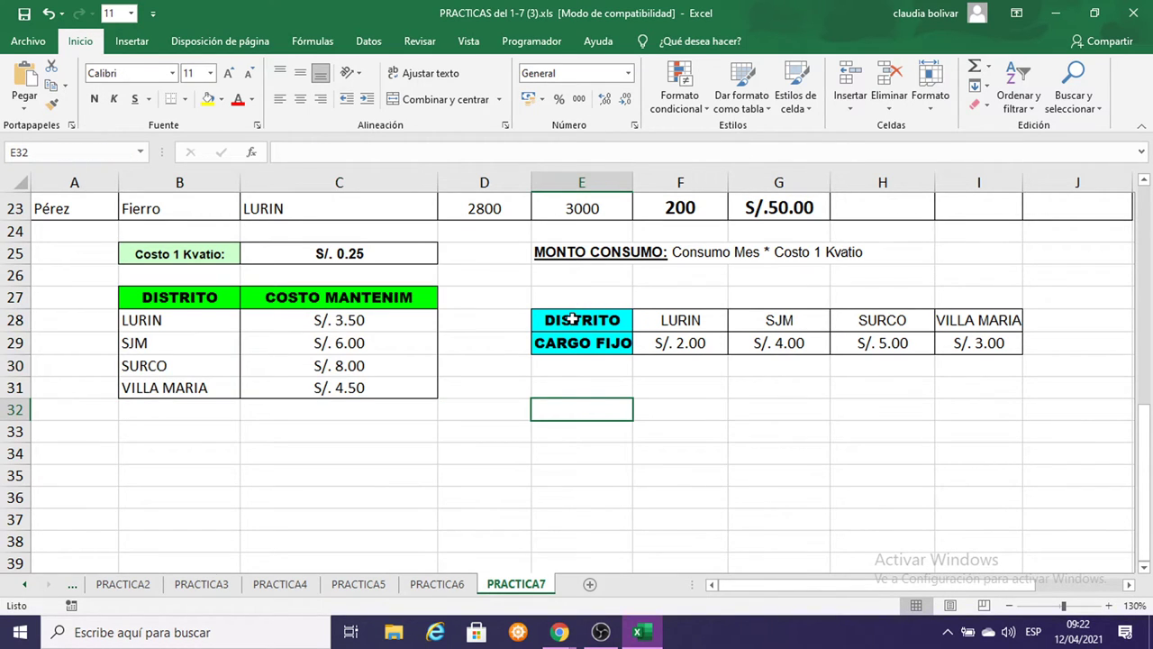
left_click_drag(573, 319, 960, 343)
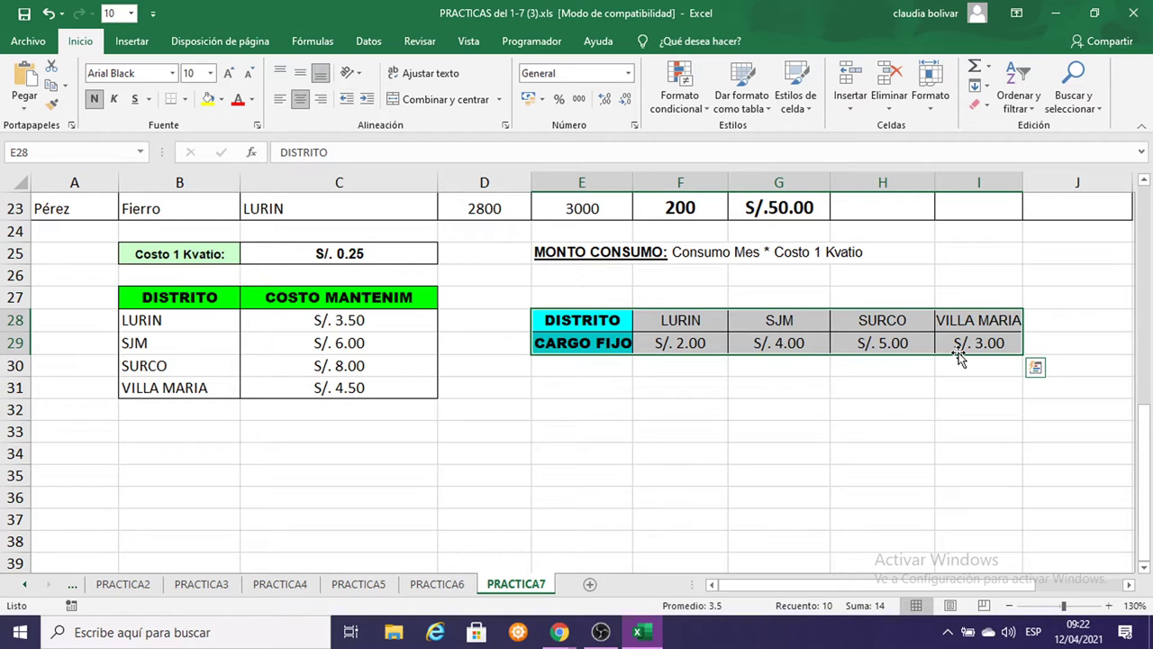
left_click(581, 323)
left_click_drag(564, 320, 962, 344)
right_click(688, 335)
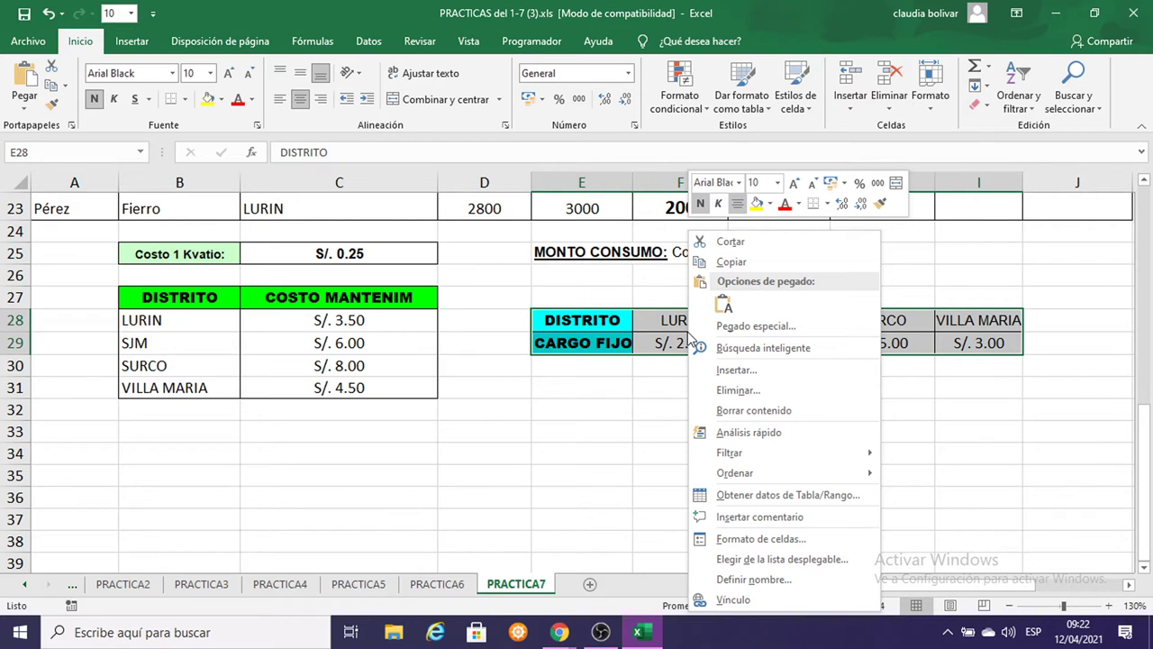
left_click(600, 393)
left_click_drag(555, 317, 958, 336)
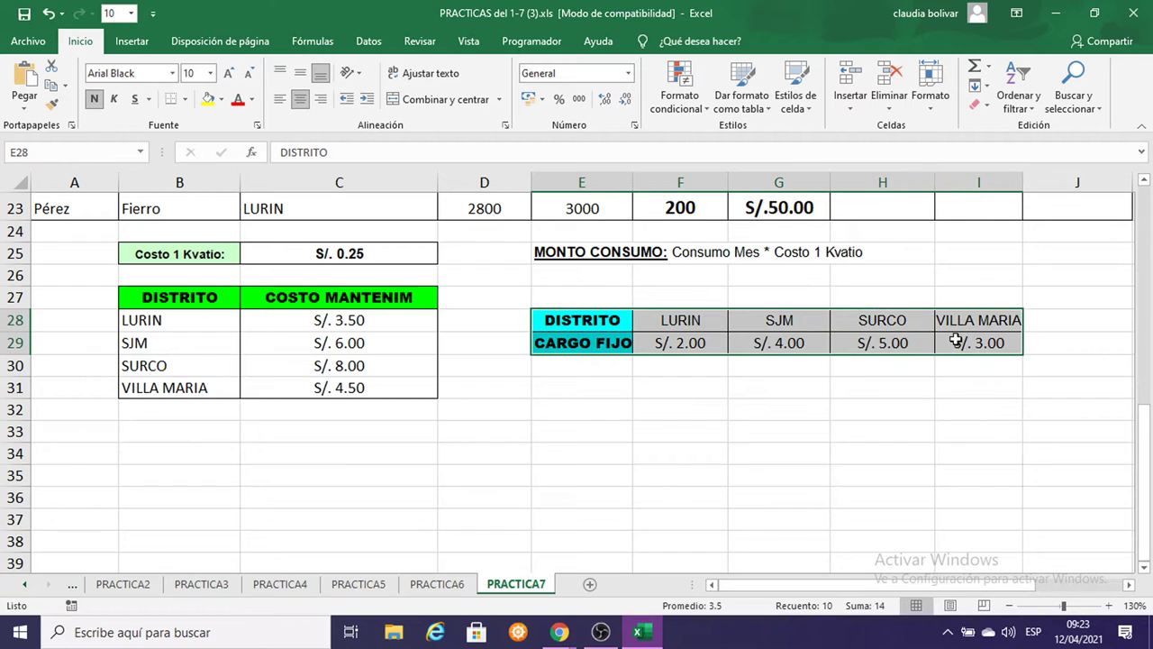
right_click(957, 335)
left_click(563, 320)
left_click_drag(563, 321, 982, 365)
Define the name CARGO_FIJO for the horizontal fixed charge table in E28:I29, with the whole workbook as scope.
left_click_drag(572, 325, 952, 342)
right_click(783, 350)
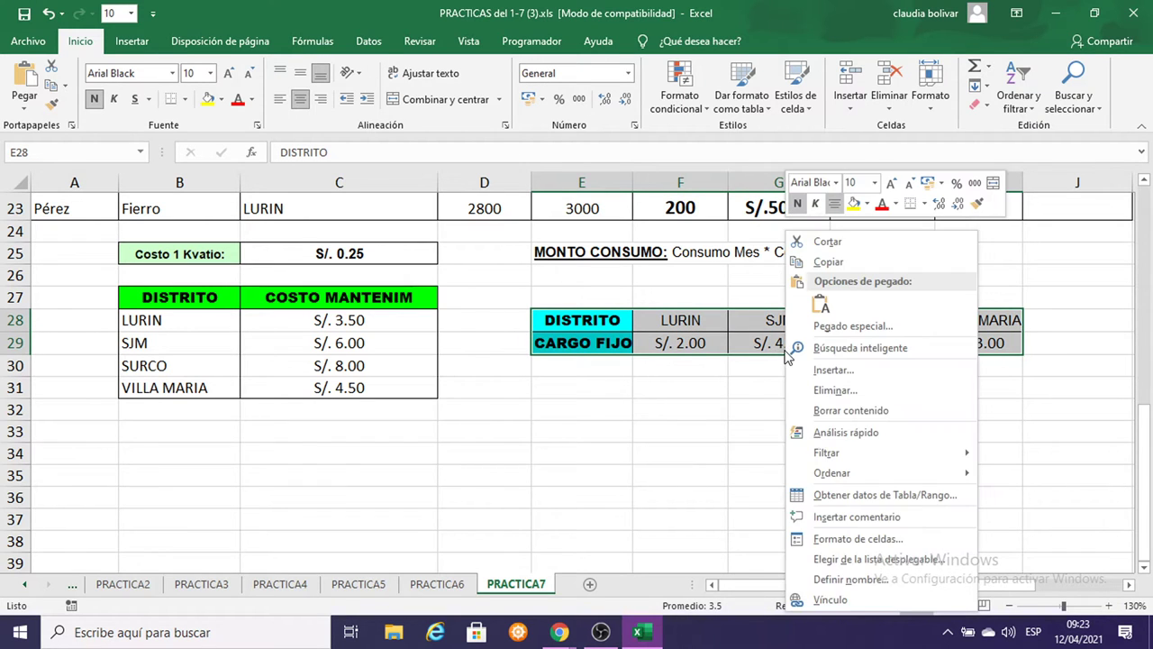
left_click(847, 581)
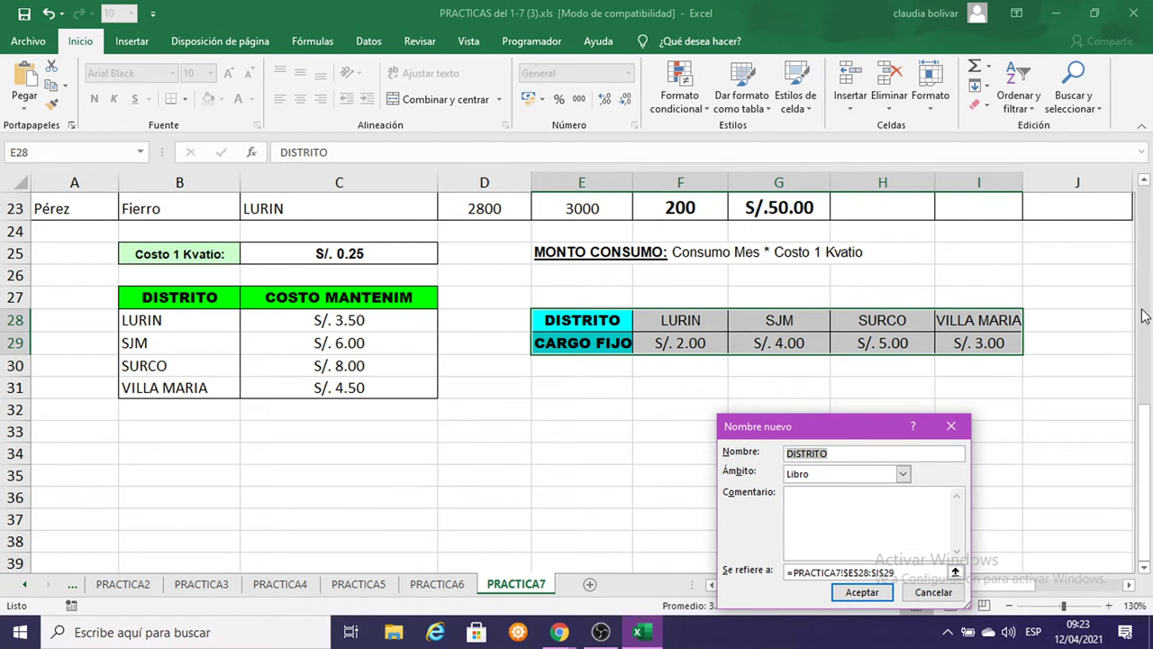
type("CARGO_FIJO")
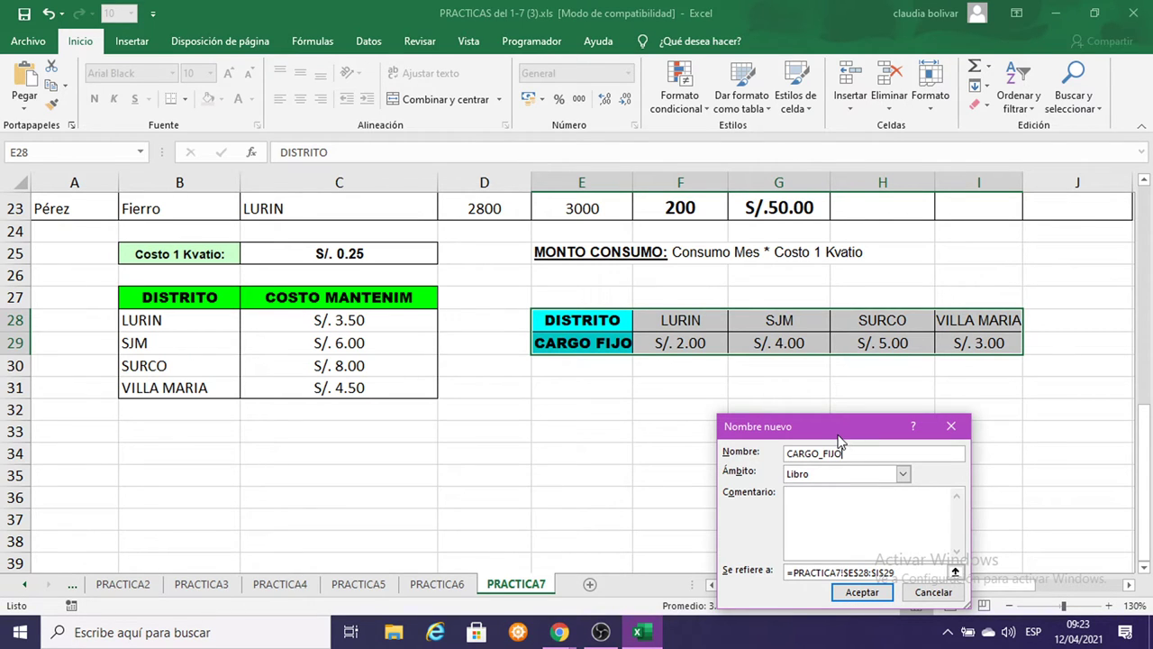
left_click_drag(835, 428, 228, 240)
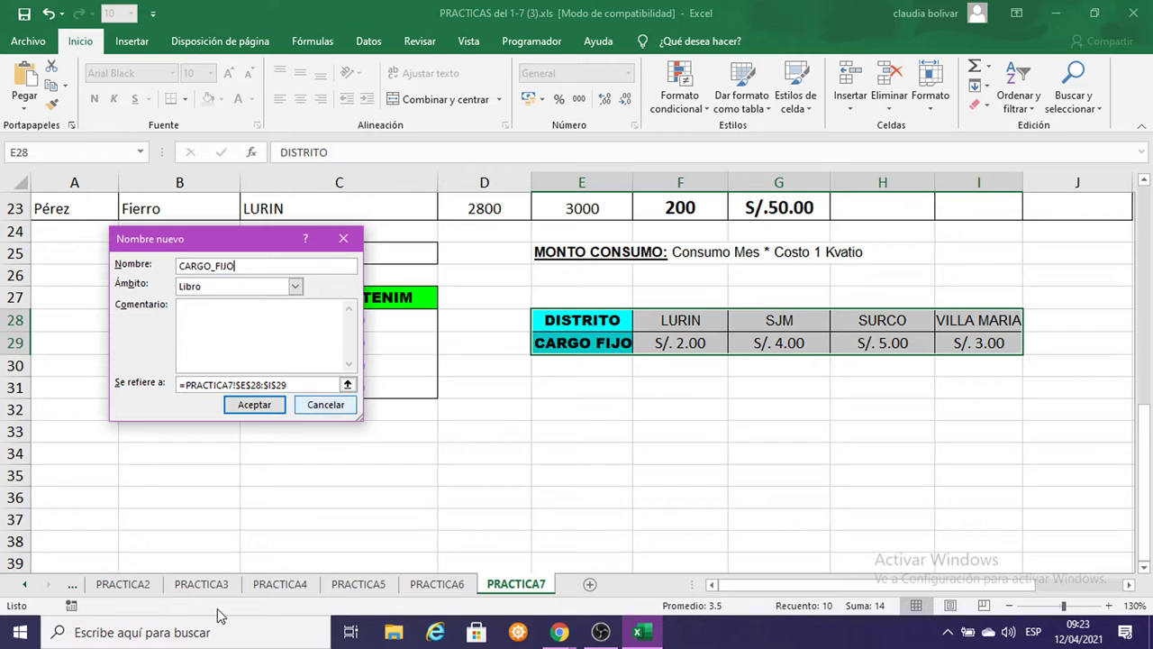
left_click(252, 406)
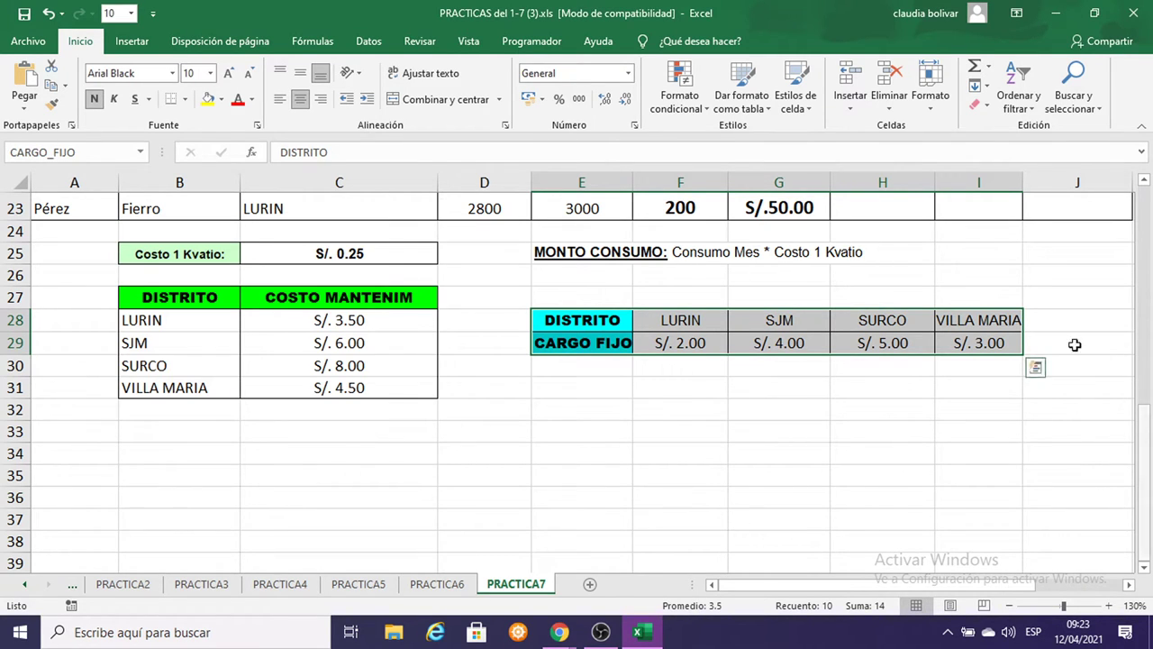
Display the list of names defined in the workbook to check both lookup ranges.
left_click(125, 449)
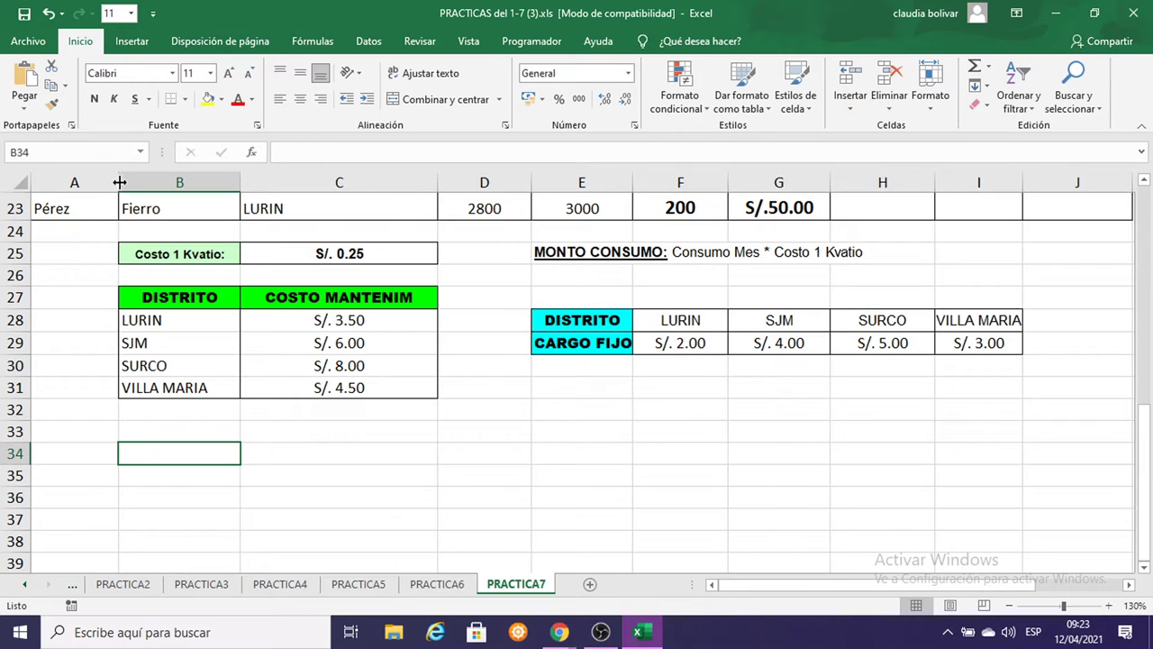
left_click(144, 155)
left_click(73, 384)
left_click(141, 153)
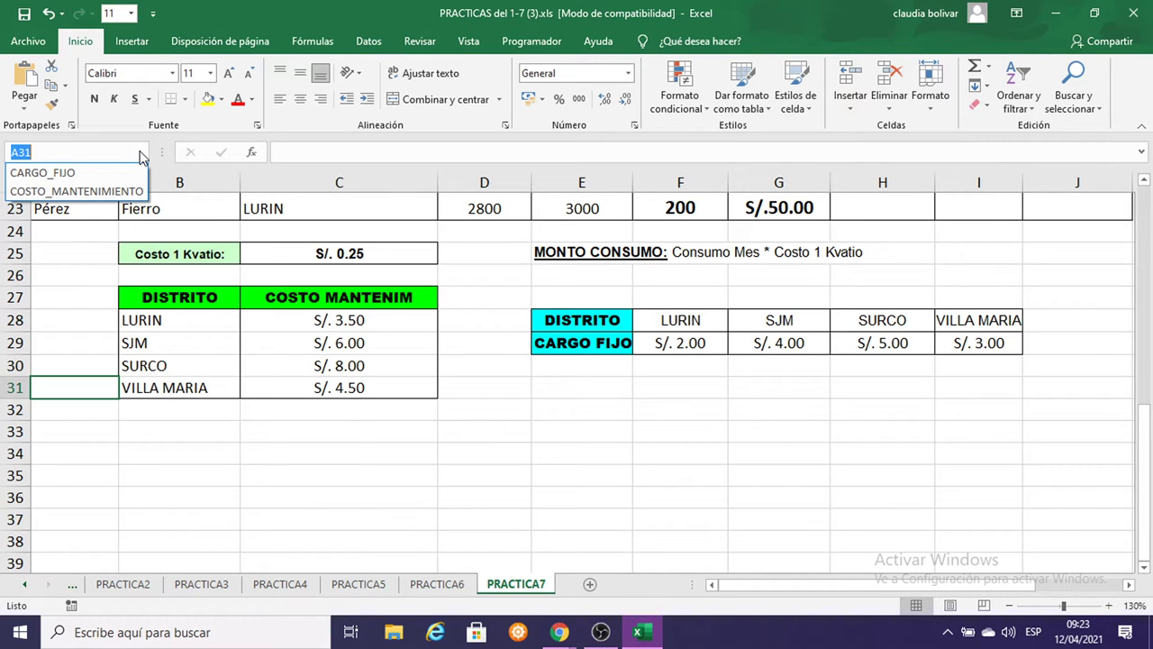
Open Paint at 200% zoom, paste the captured screenshot of the defined names list and reposition it.
key("super+r")
type("MSPA")
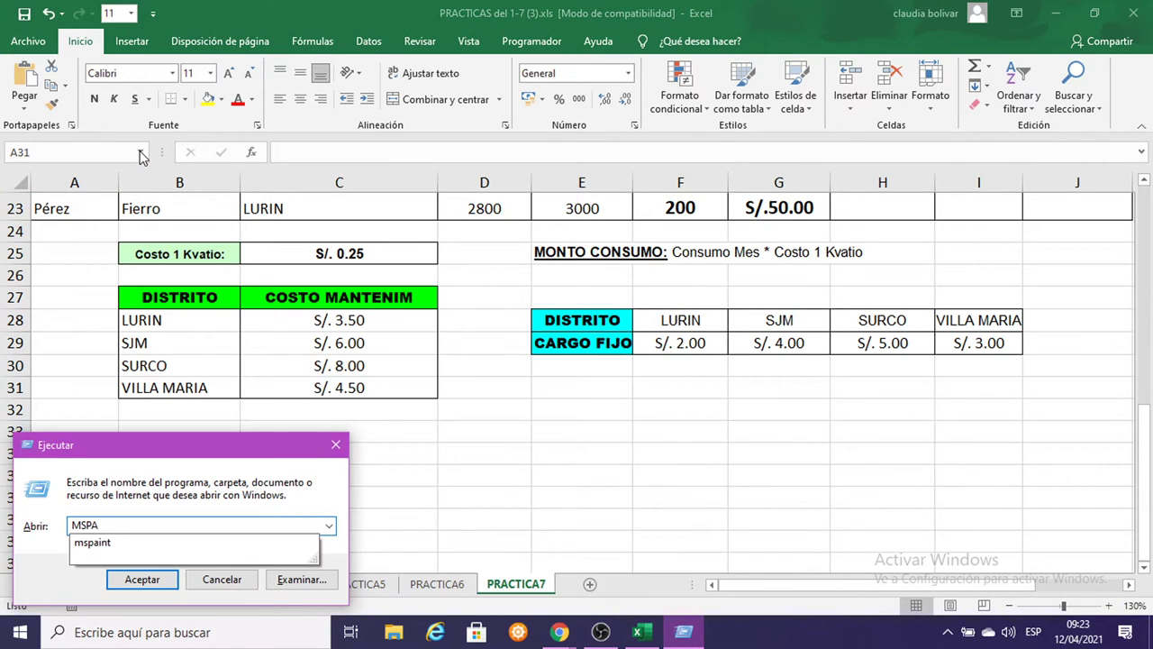
key("Down")
key("Return")
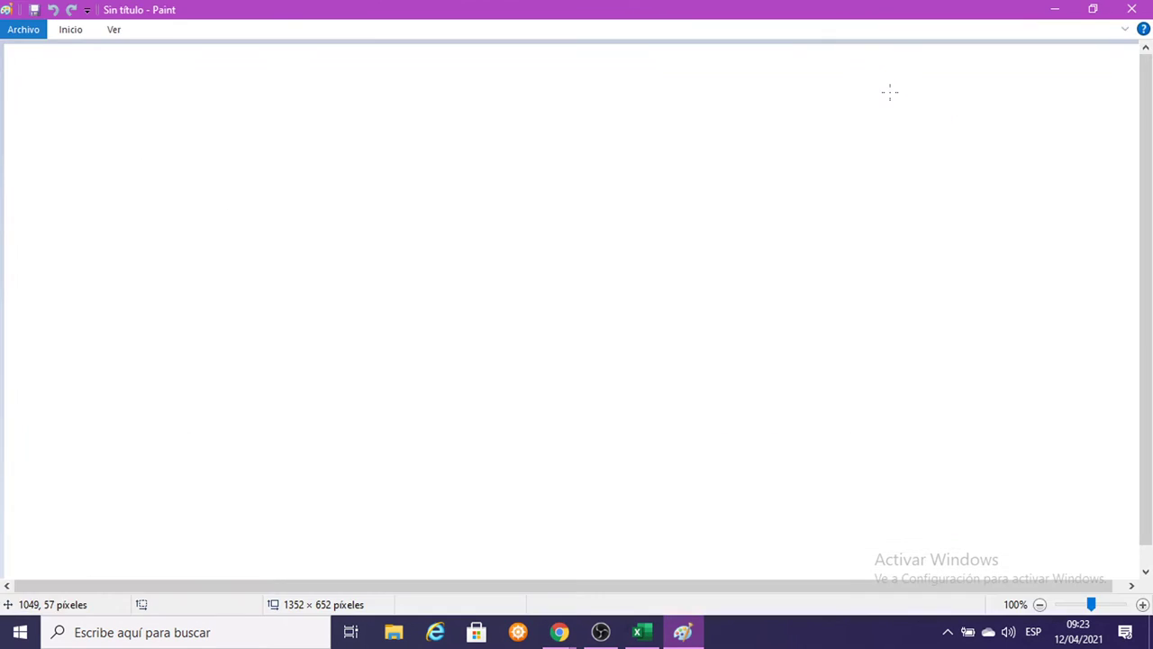
left_click(887, 98)
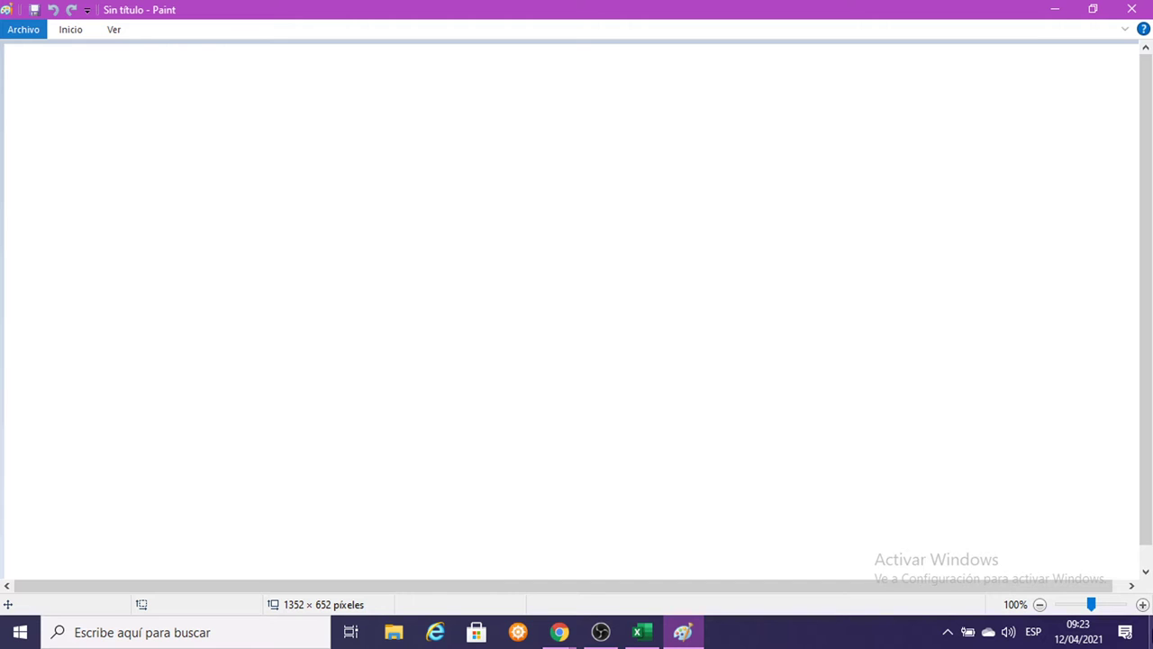
left_click(1142, 605)
key("ctrl+v")
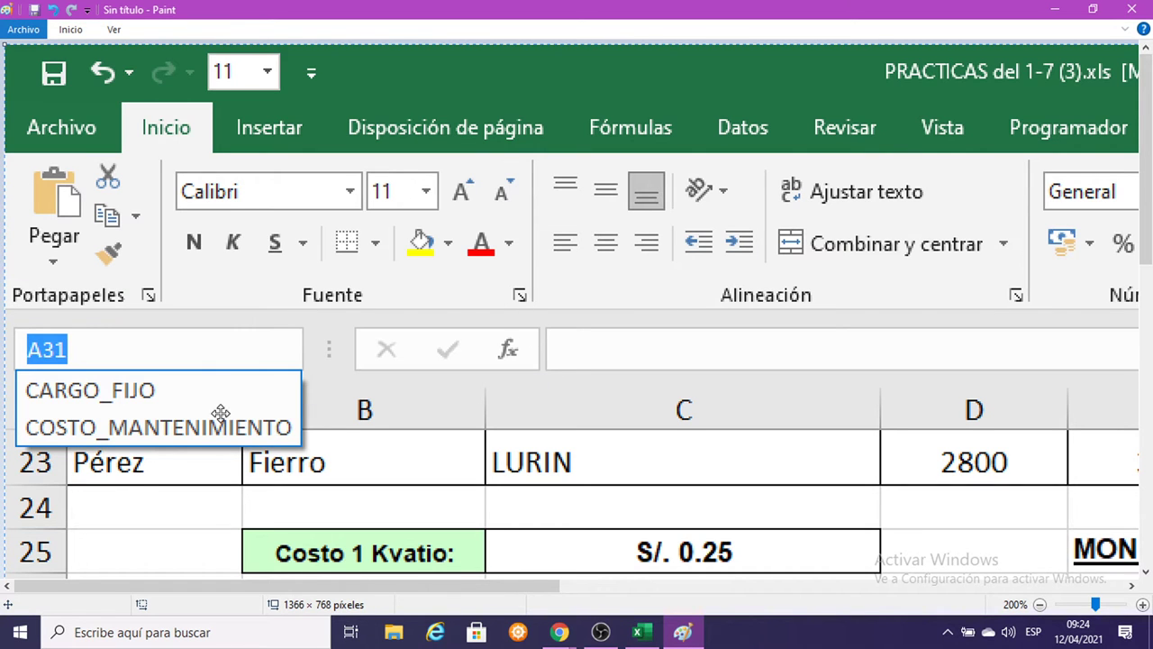
left_click_drag(179, 422, 190, 335)
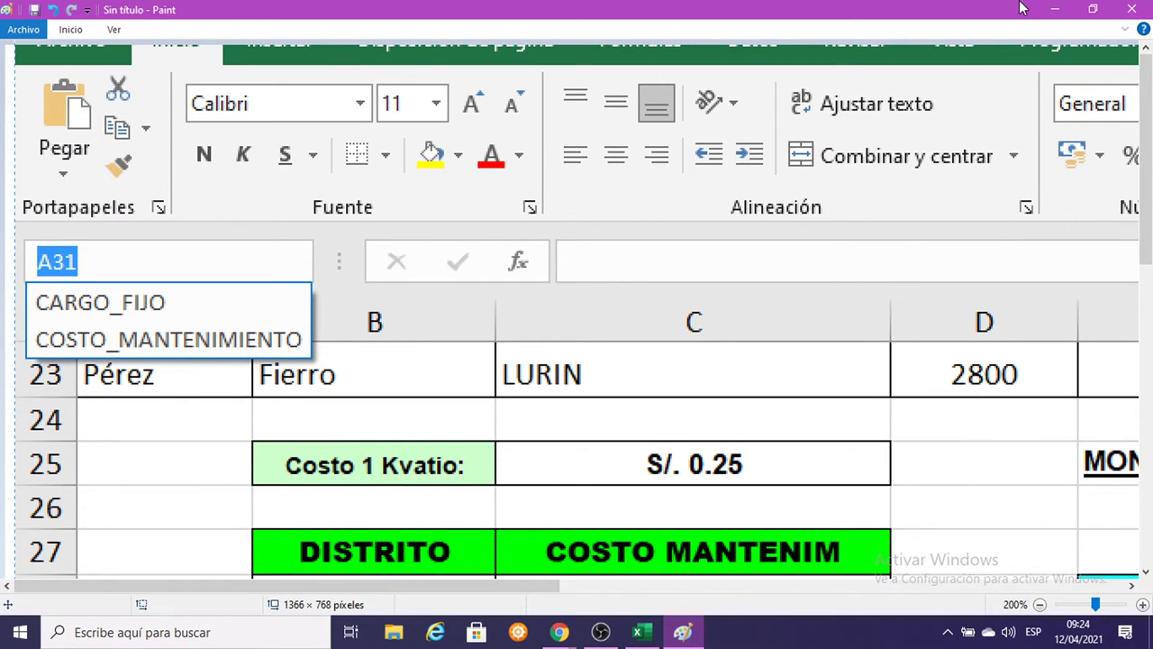
Minimize the Paint and browser windows and switch back to the Excel workbook.
left_click(1054, 9)
left_click(1052, 9)
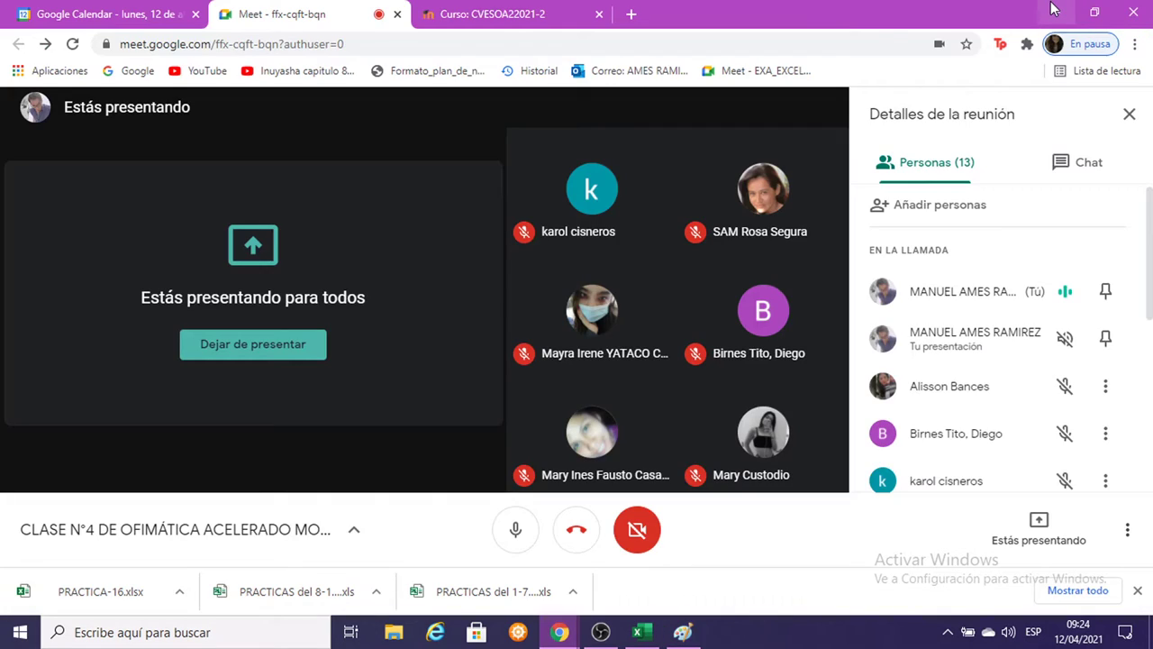
left_click(1052, 11)
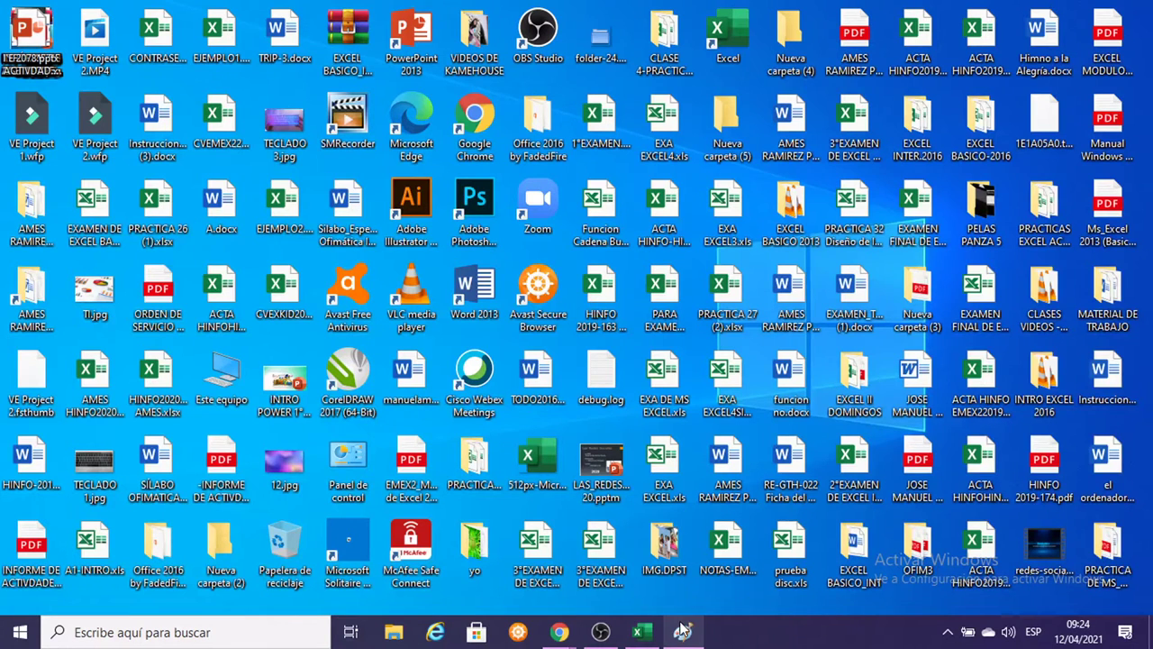
left_click(638, 632)
Begin a BUSCARV formula in H14 with C14 as the lookup value and the named range COSTO_MANTENIMIENTO as the table.
scroll(445, 451, "up", 5)
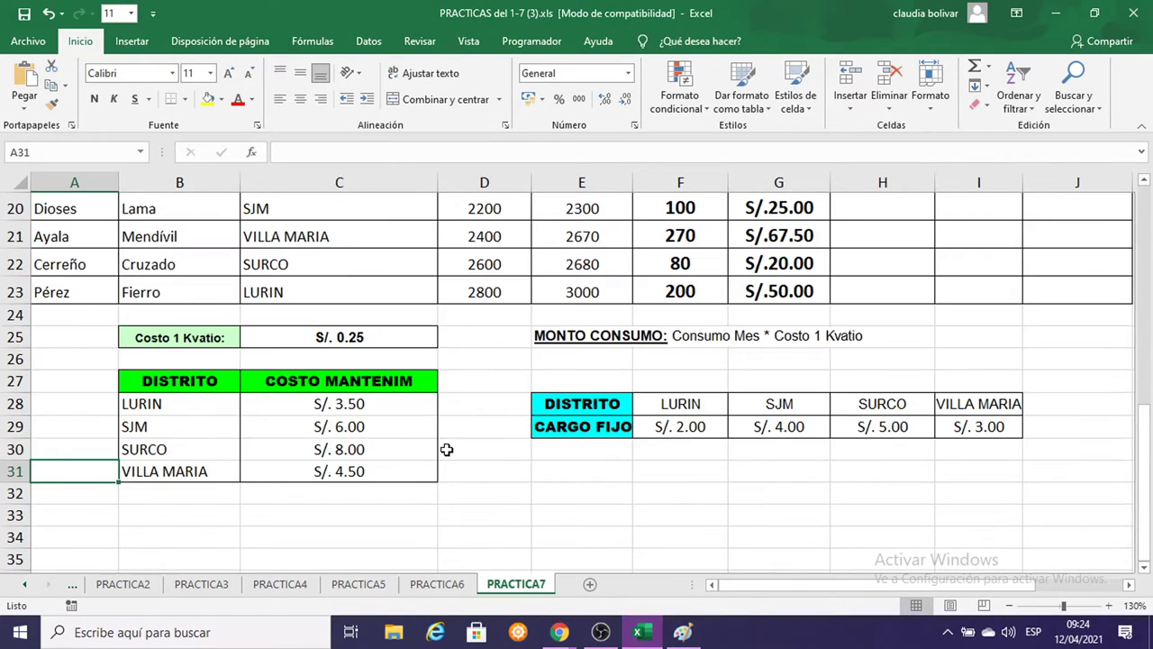
left_click(881, 339)
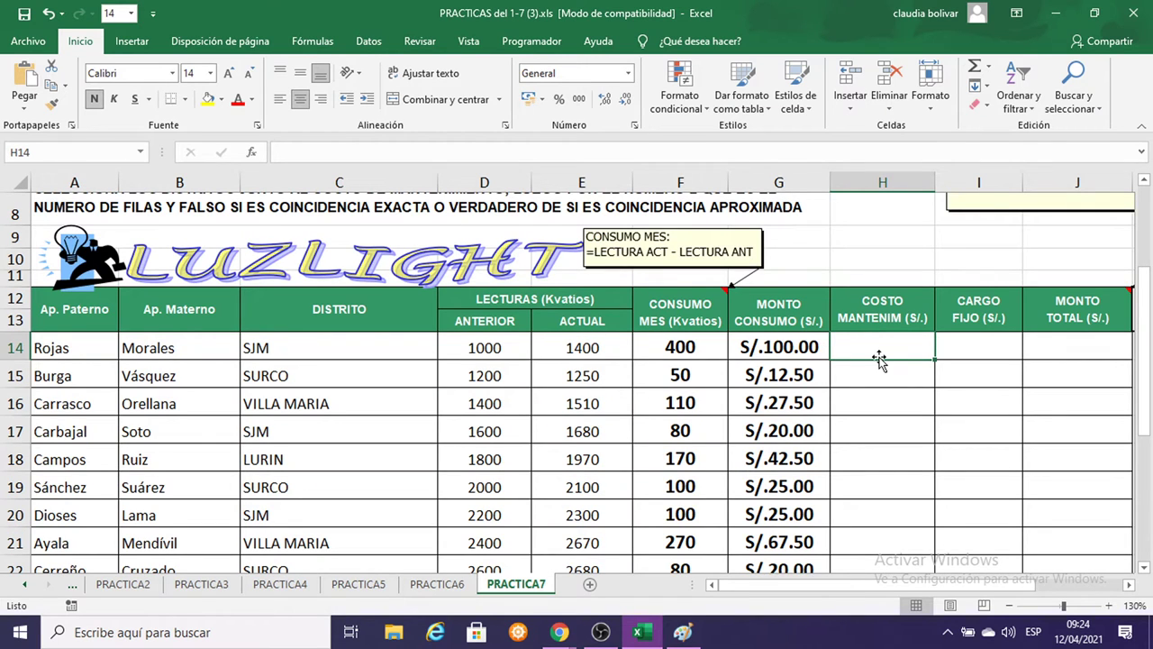
type("=BUSCARV")
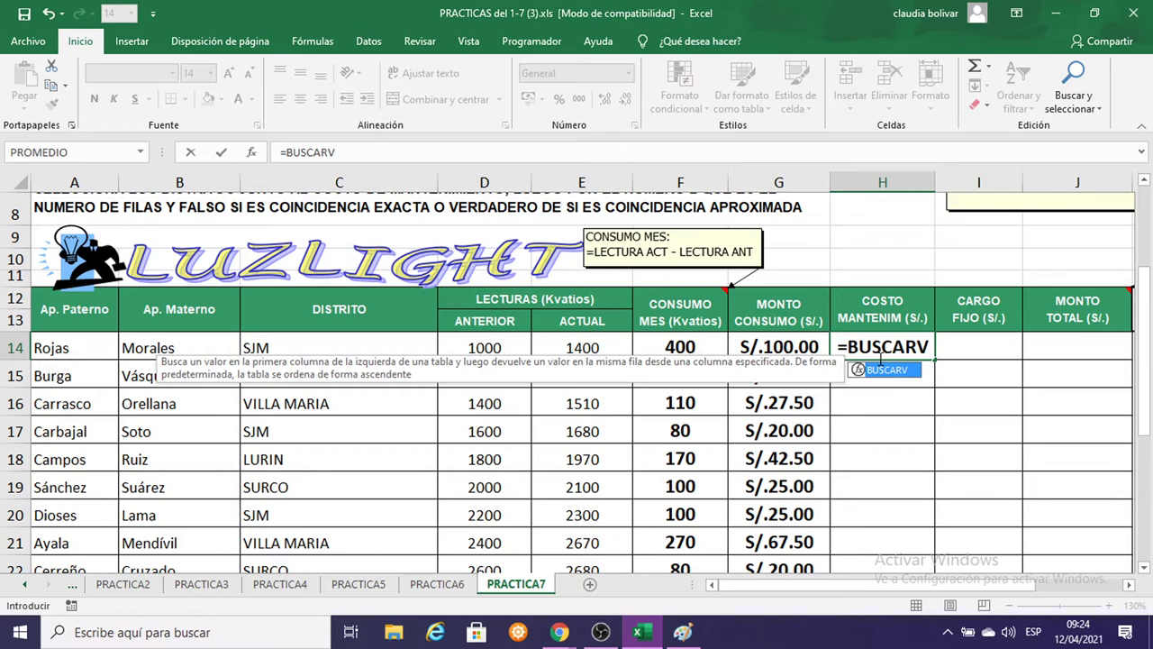
type("(")
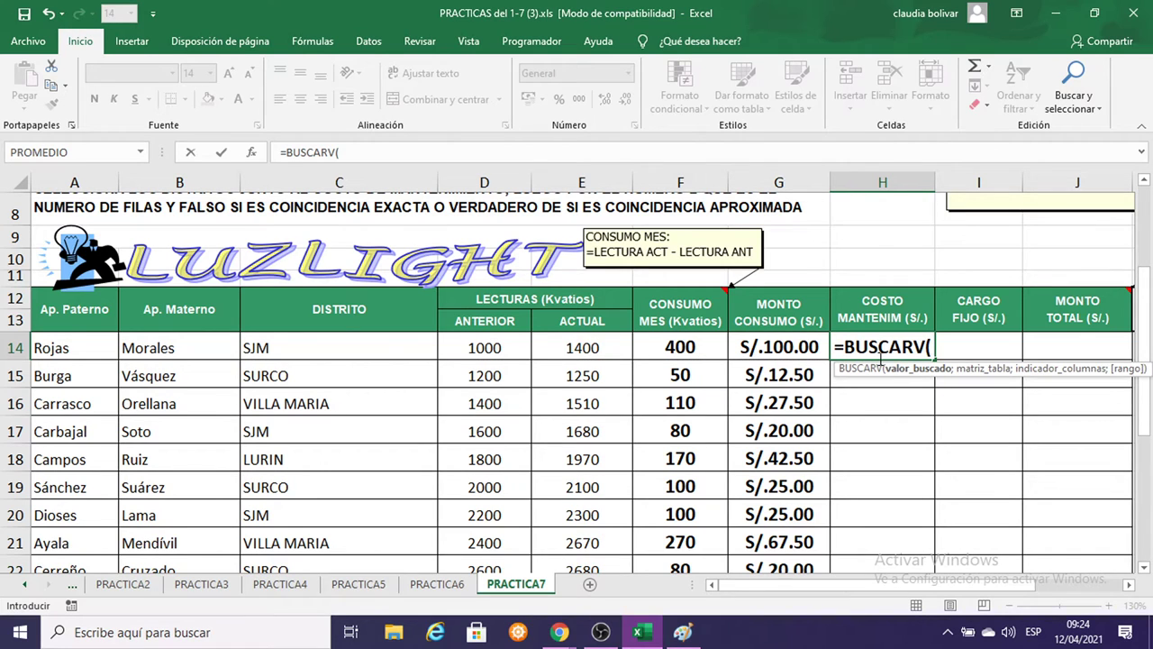
left_click(314, 353)
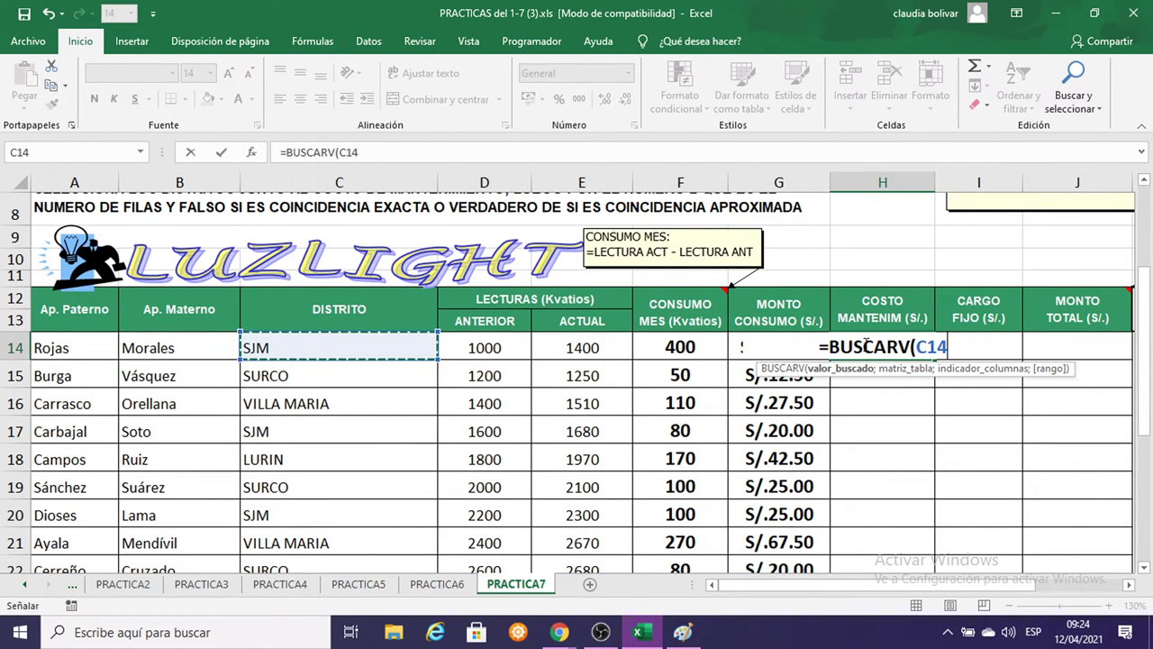
type(";")
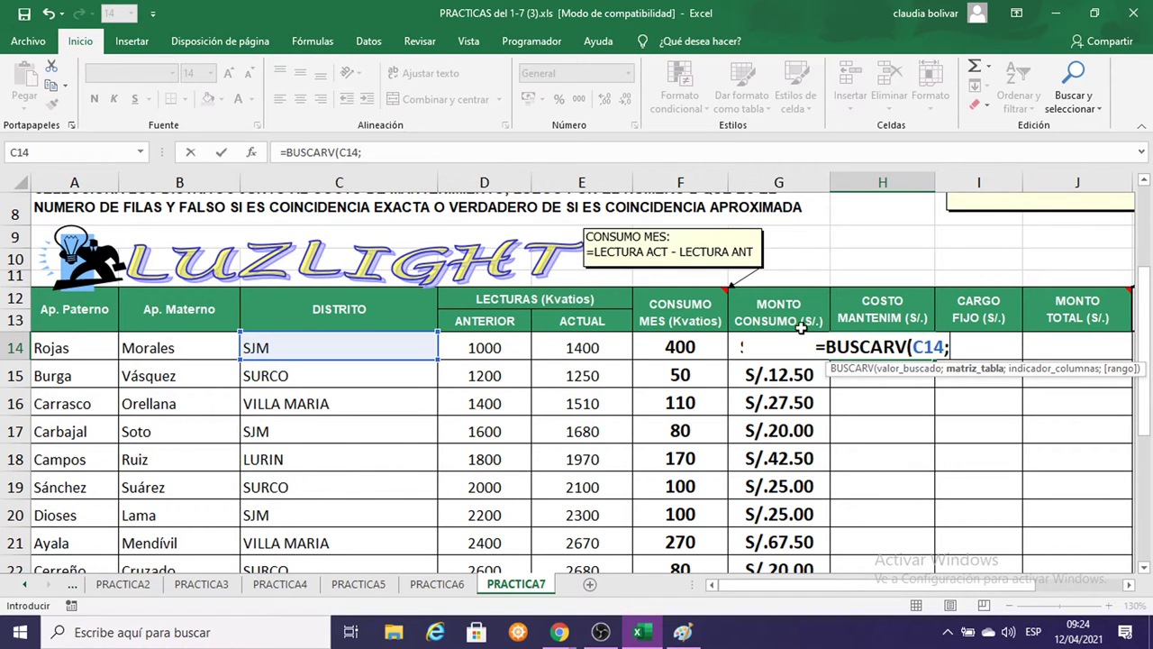
scroll(946, 392, "down", 4)
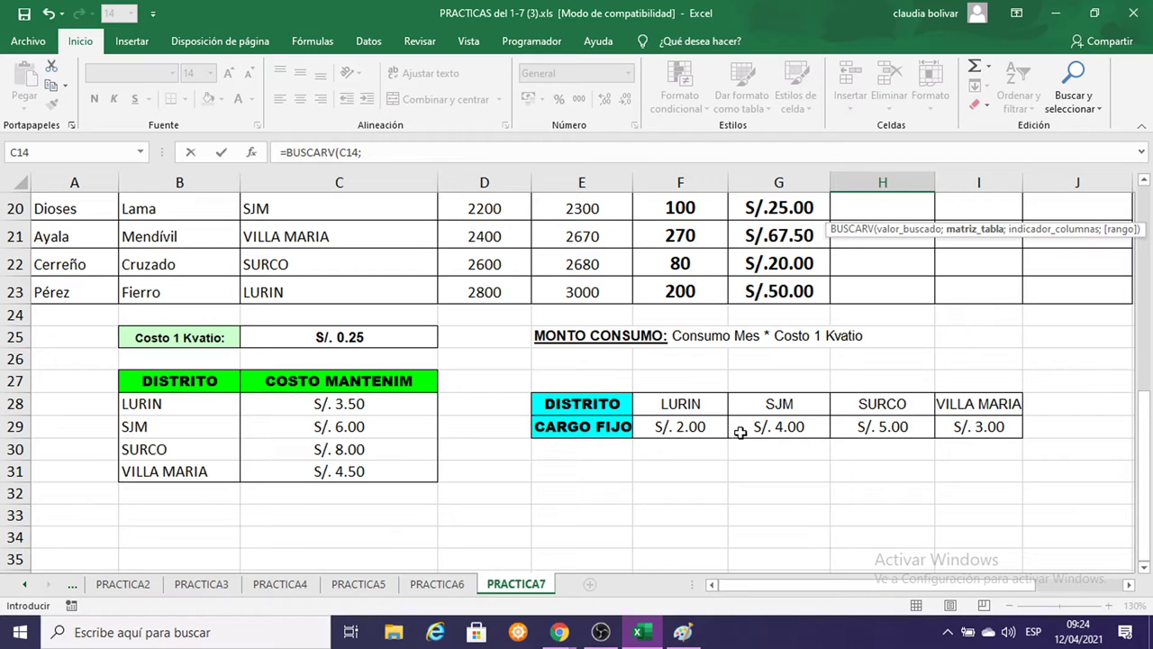
scroll(755, 481, "up", 2)
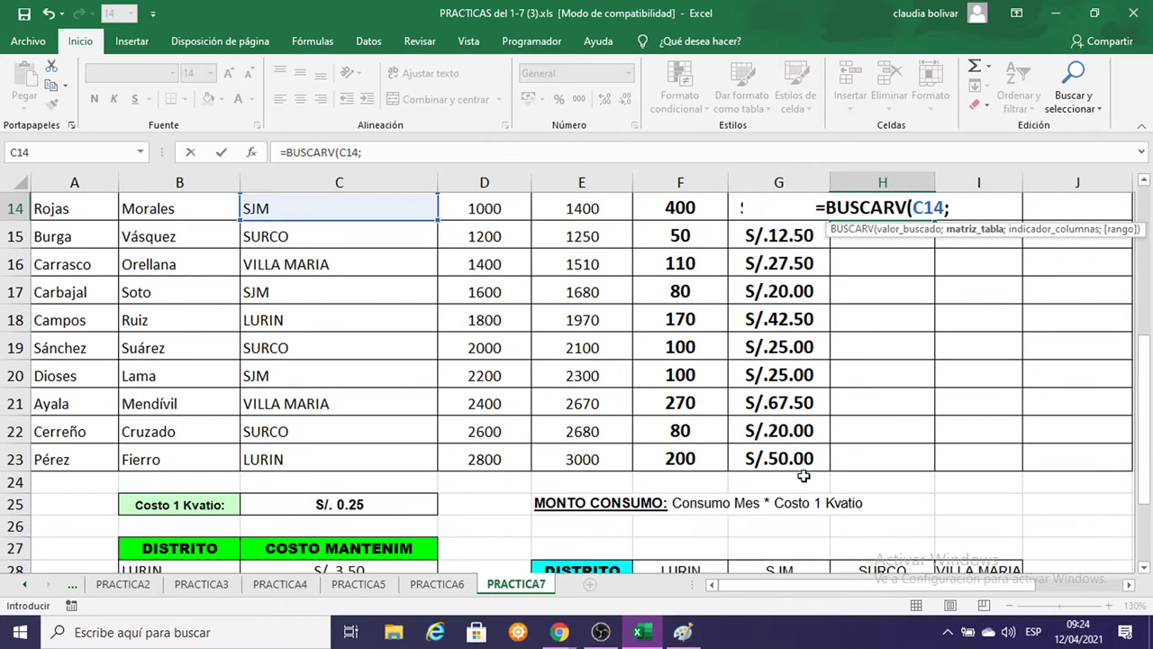
type("COSTO")
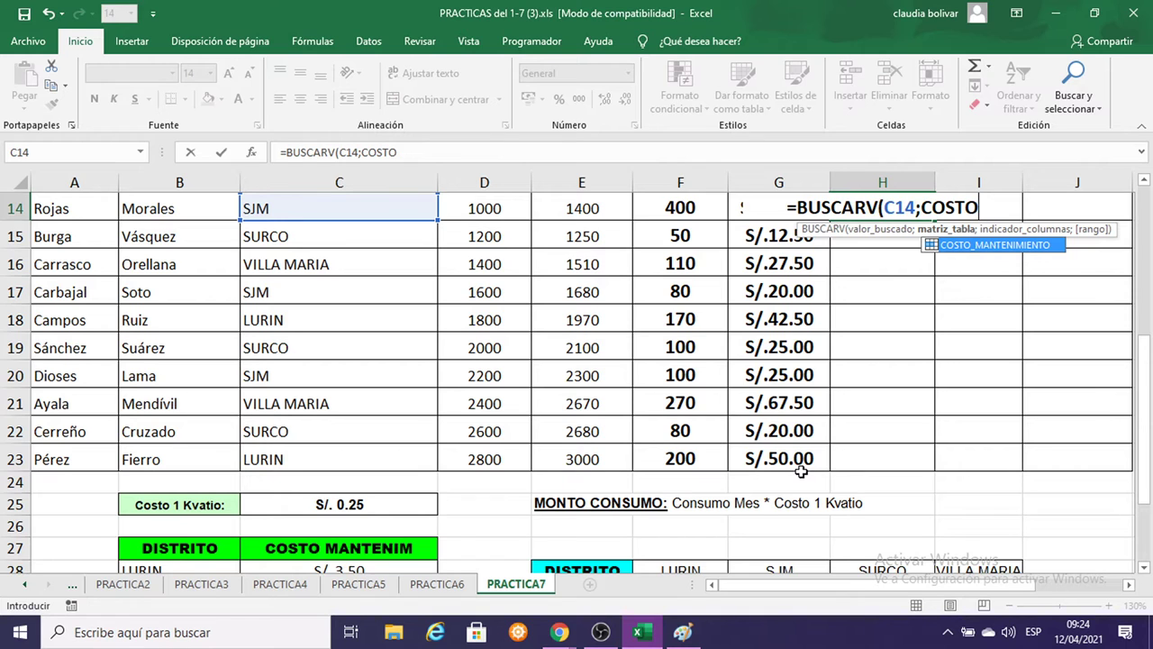
scroll(986, 384, "up", 1)
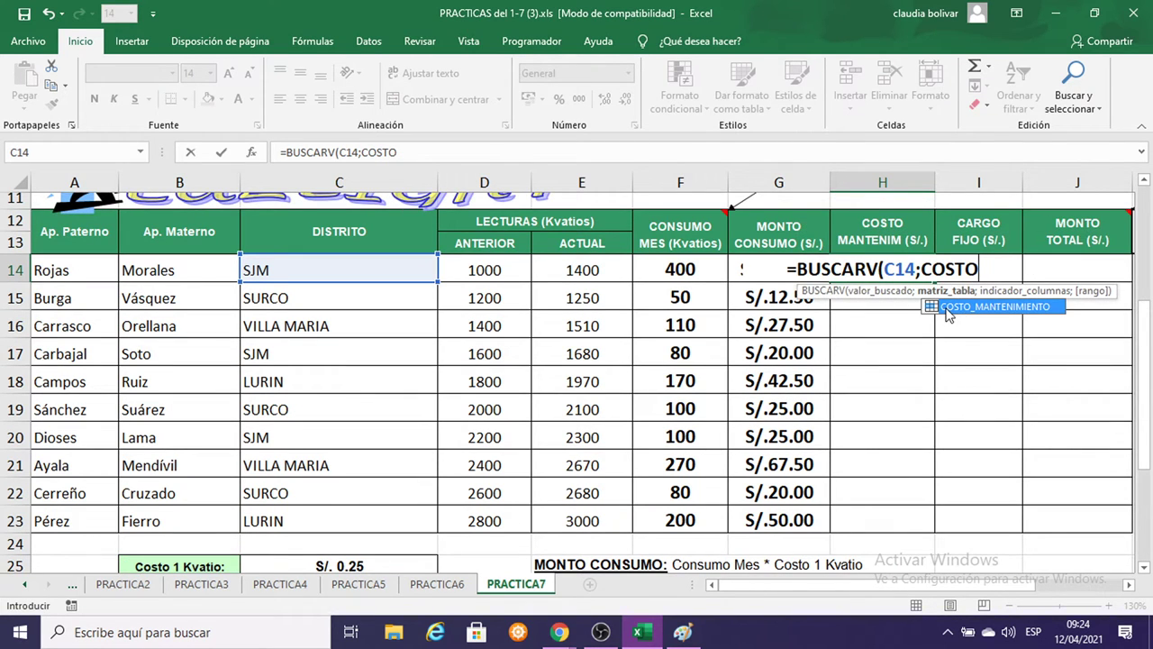
left_click(948, 307)
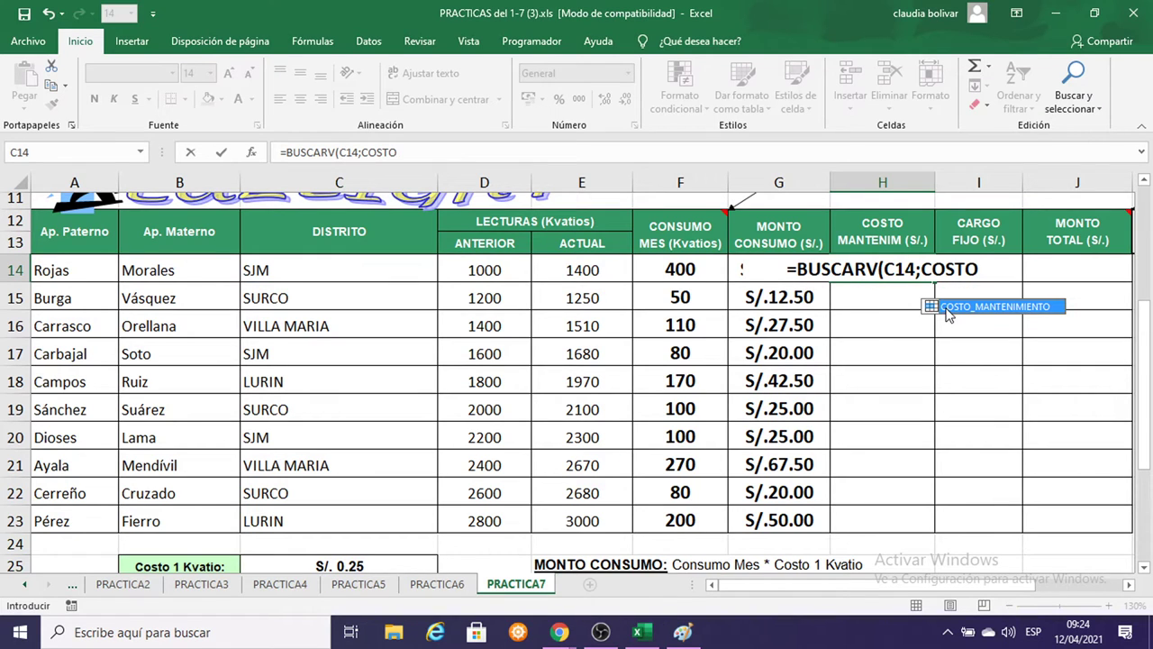
double_click(948, 307)
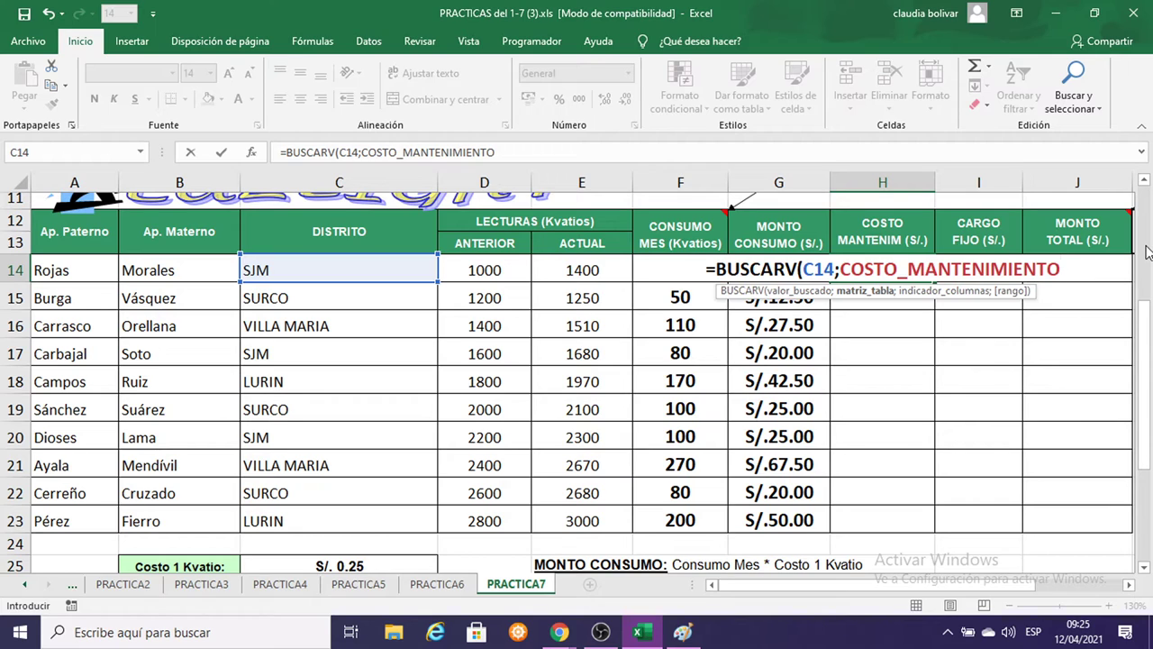
Complete the H14 formula with column index 2 and exact match 0, giving =BUSCARV(C14;COSTO_MANTENIMIENTO;2;0).
type(";")
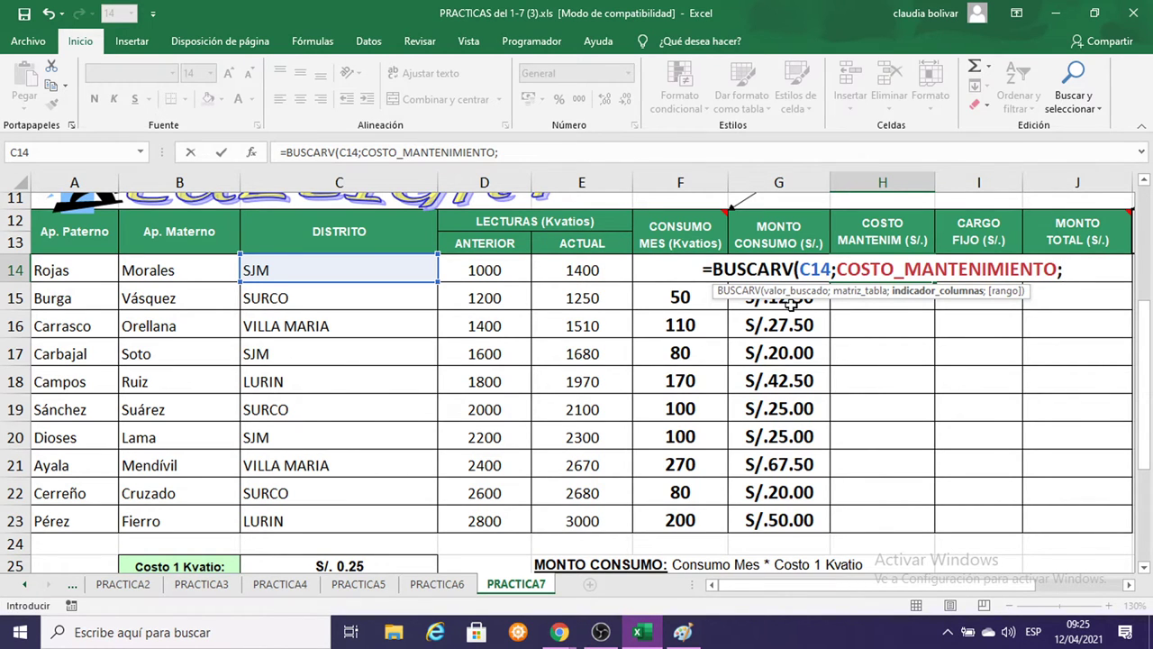
scroll(220, 492, "down", 3)
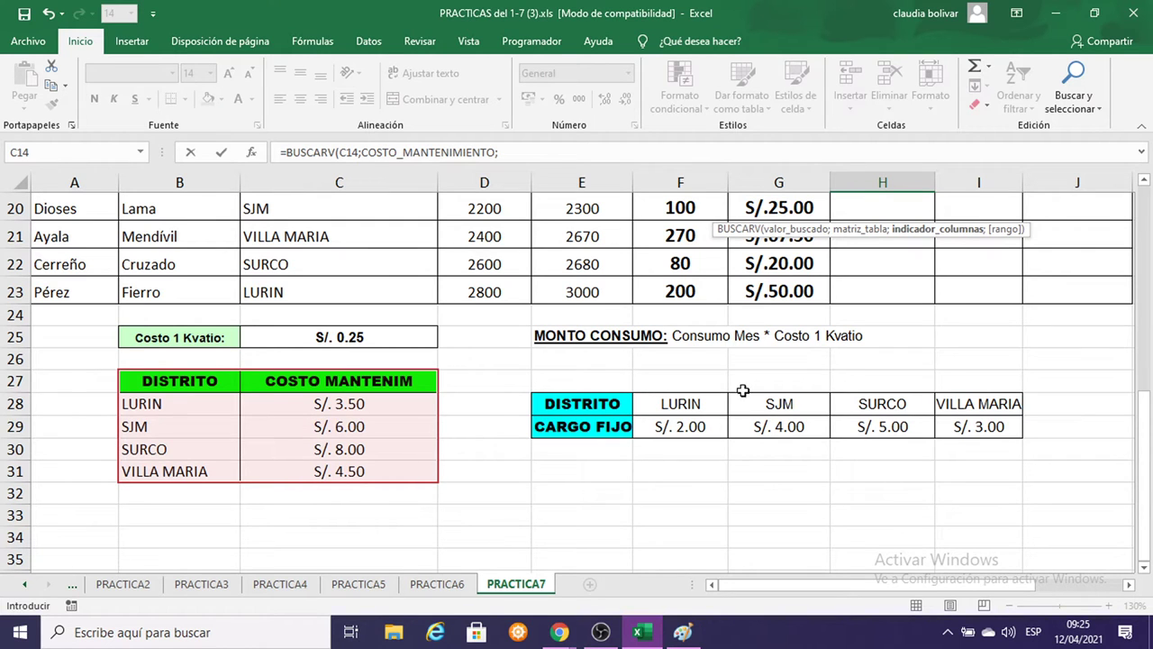
scroll(742, 391, "up", 2)
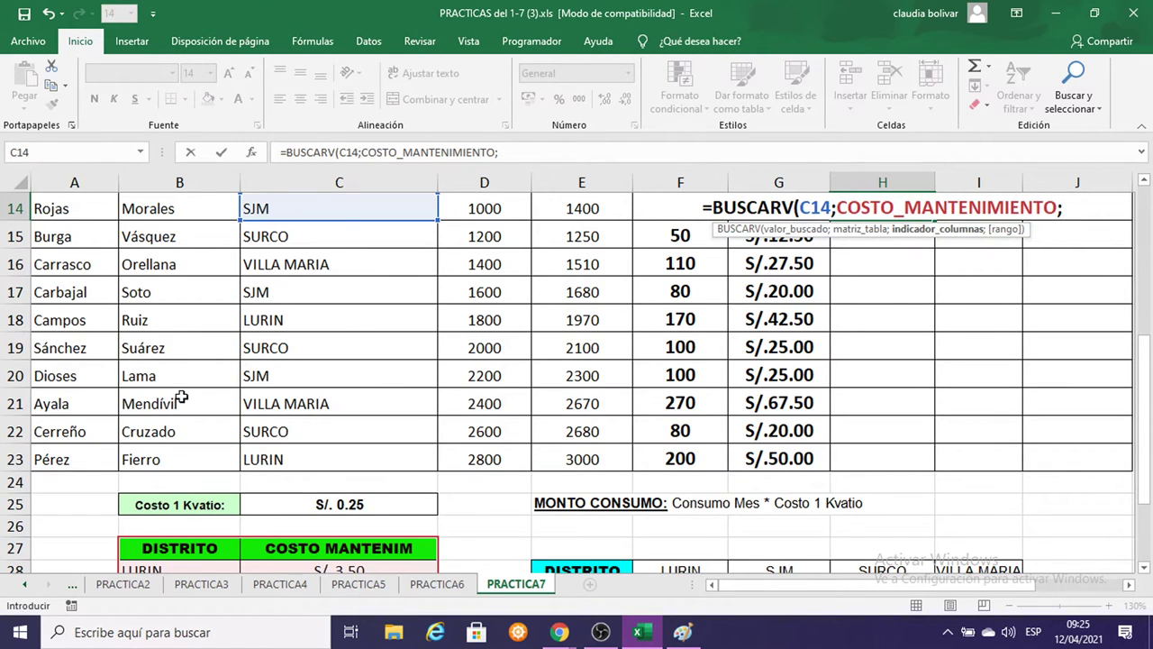
scroll(181, 396, "down", 2)
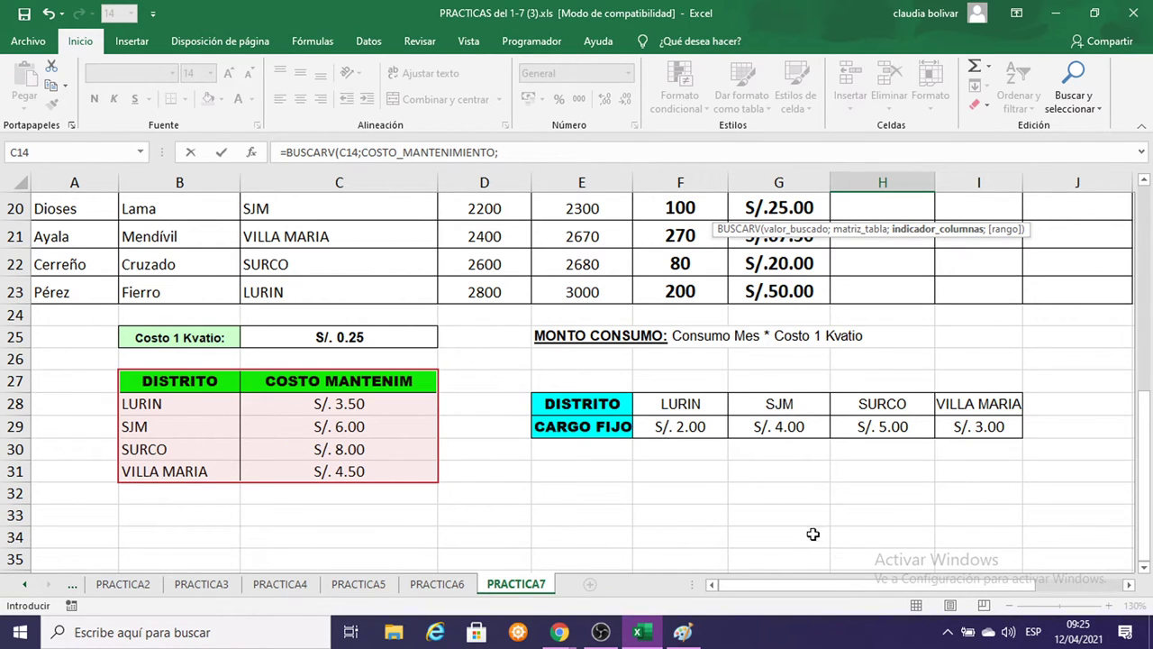
scroll(1011, 391, "up", 2)
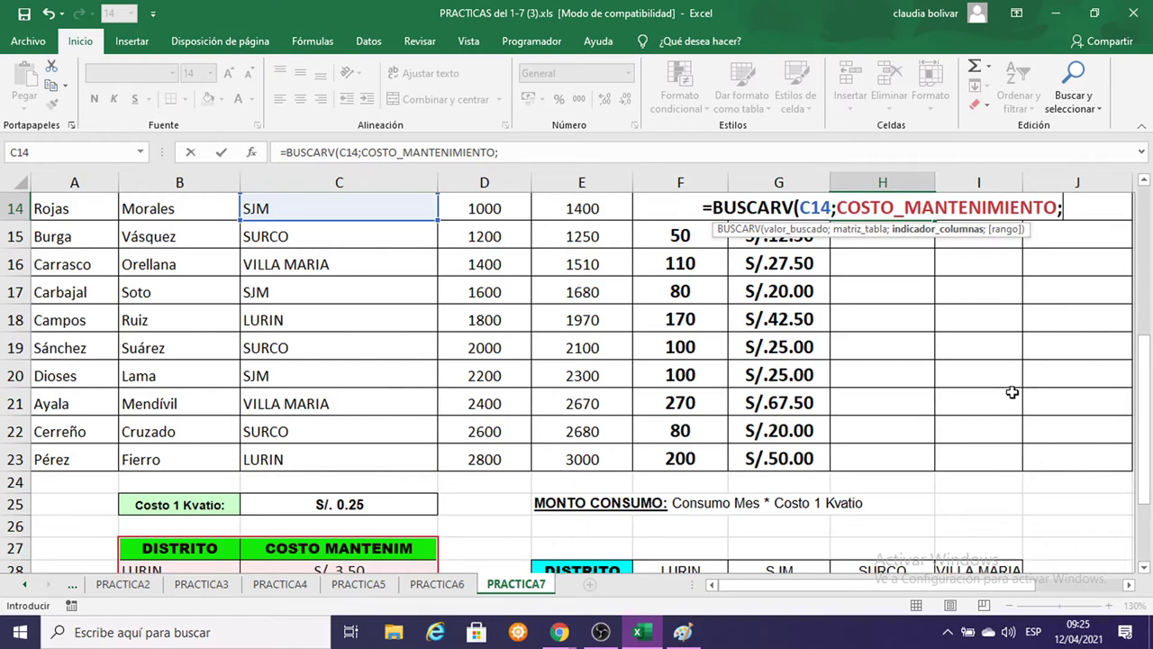
type("2;")
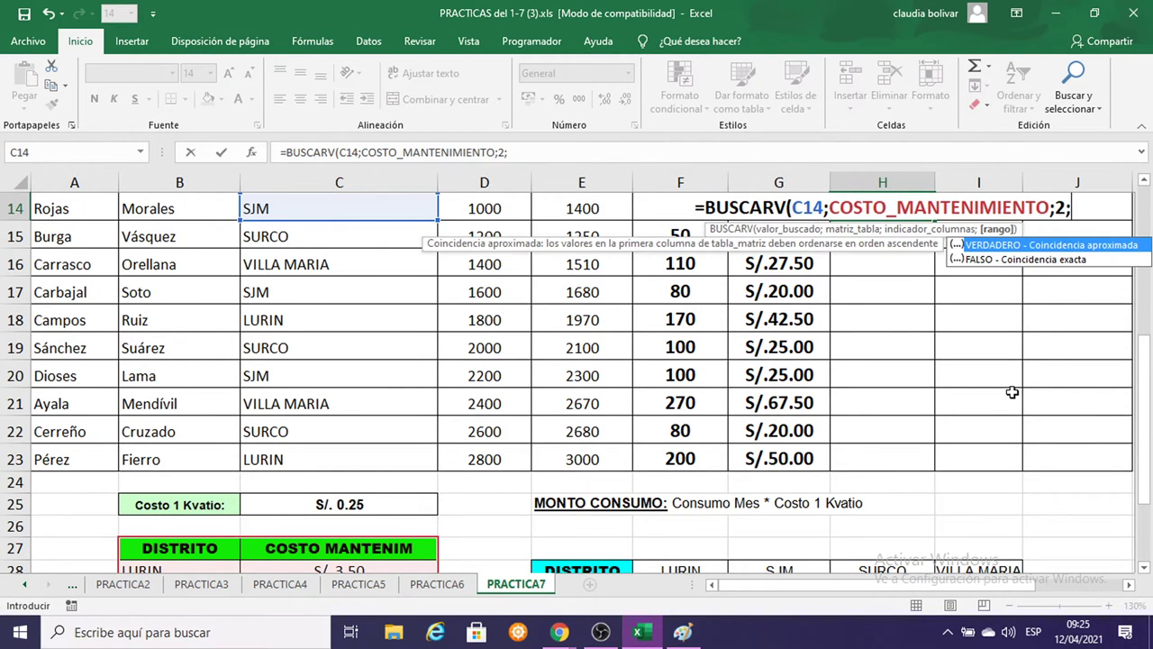
scroll(368, 328, "down", 2)
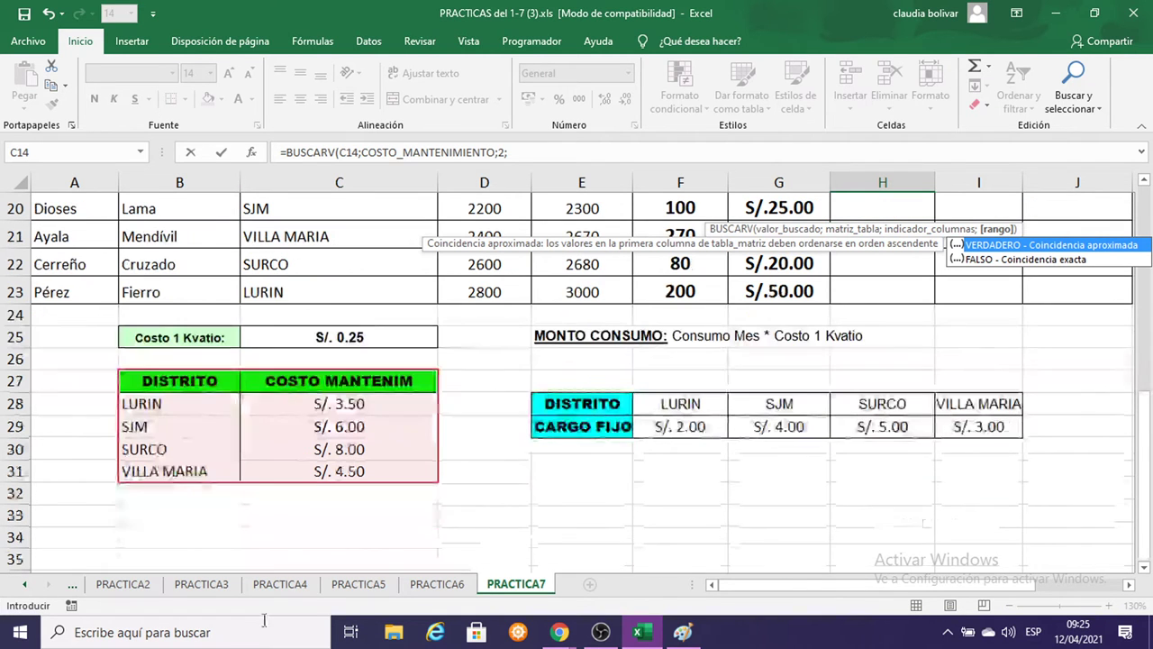
scroll(881, 413, "up", 1)
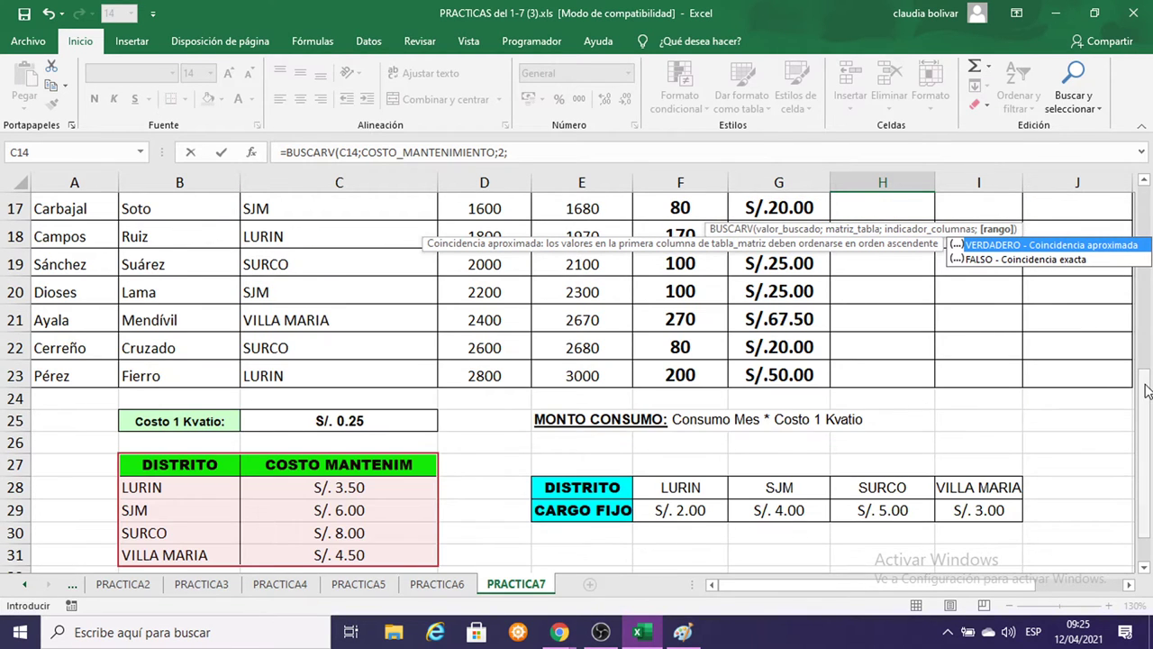
scroll(1146, 389, "up", 2)
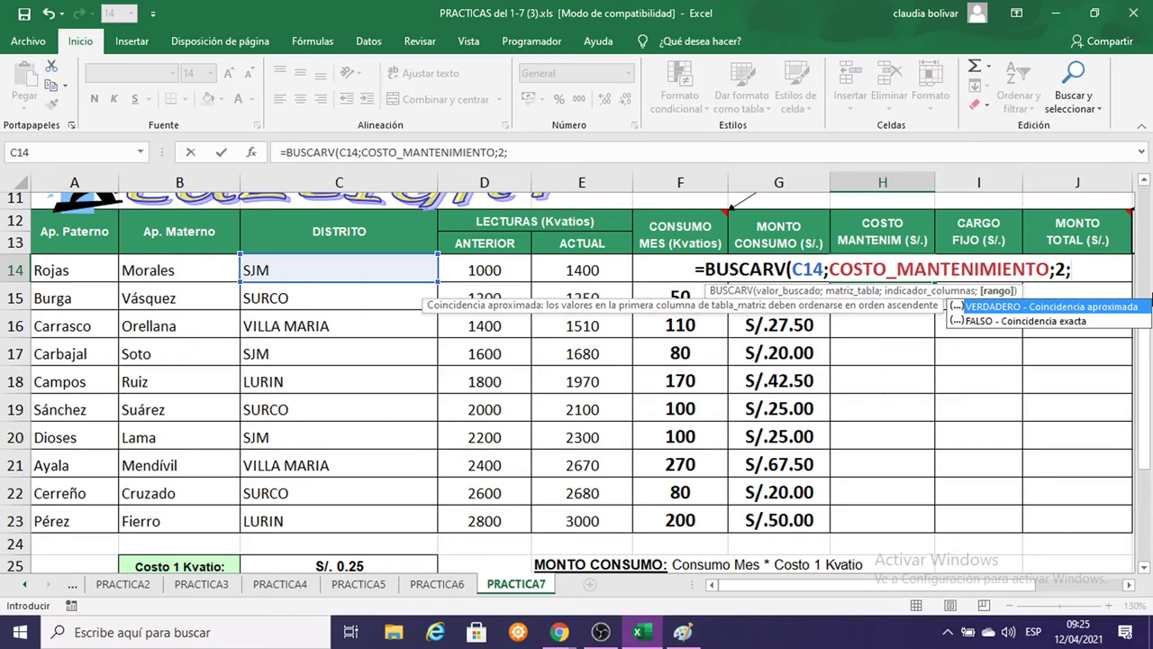
type("0")
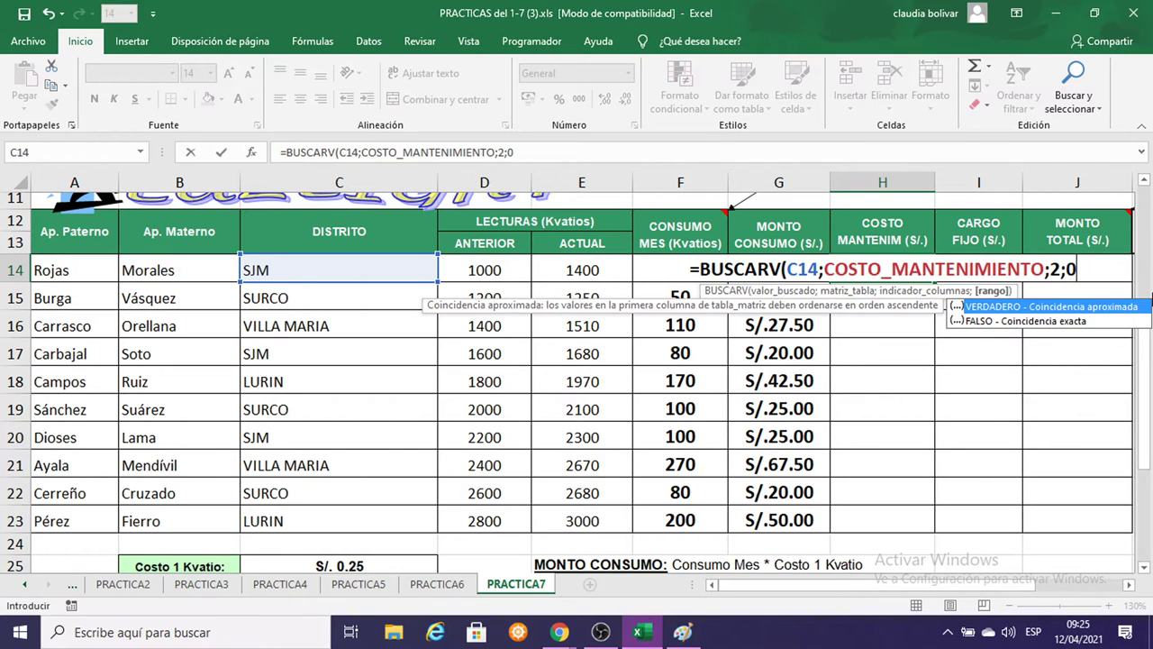
type(")")
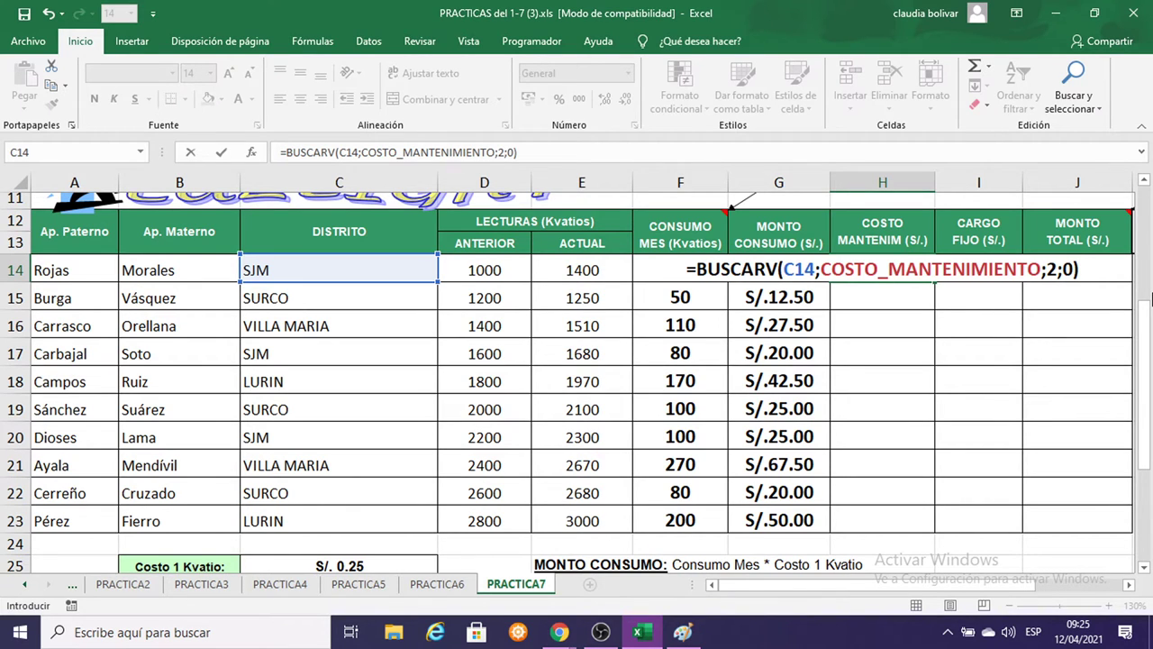
key("Return")
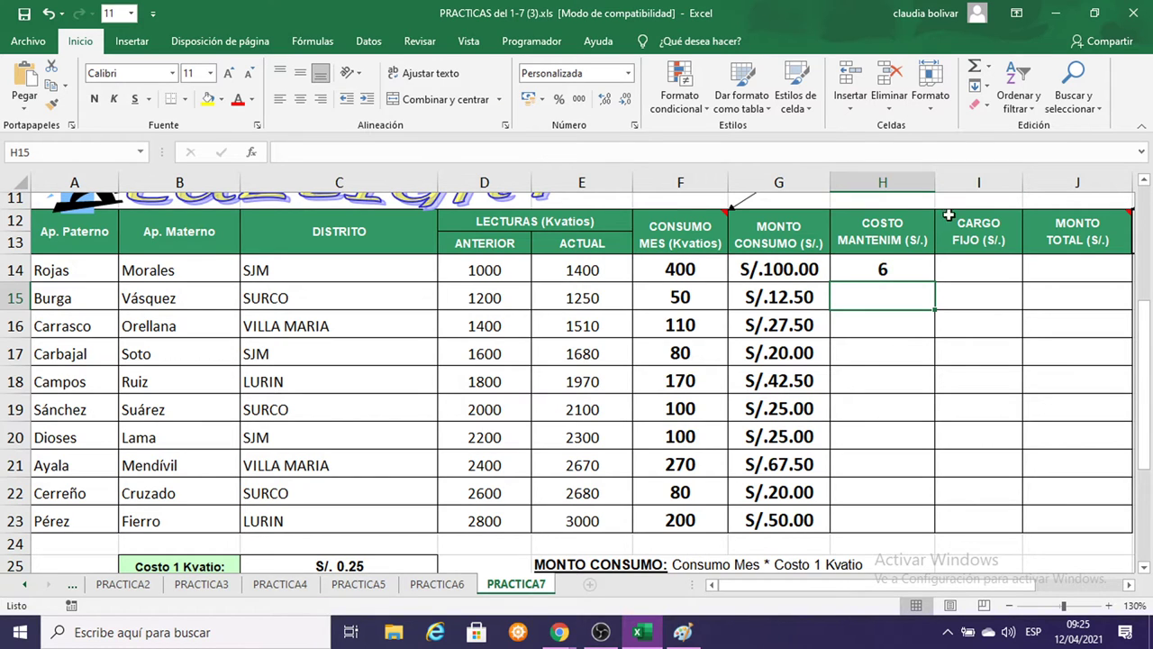
Fill the maintenance cost formula from H14 down through H23.
left_click(889, 265)
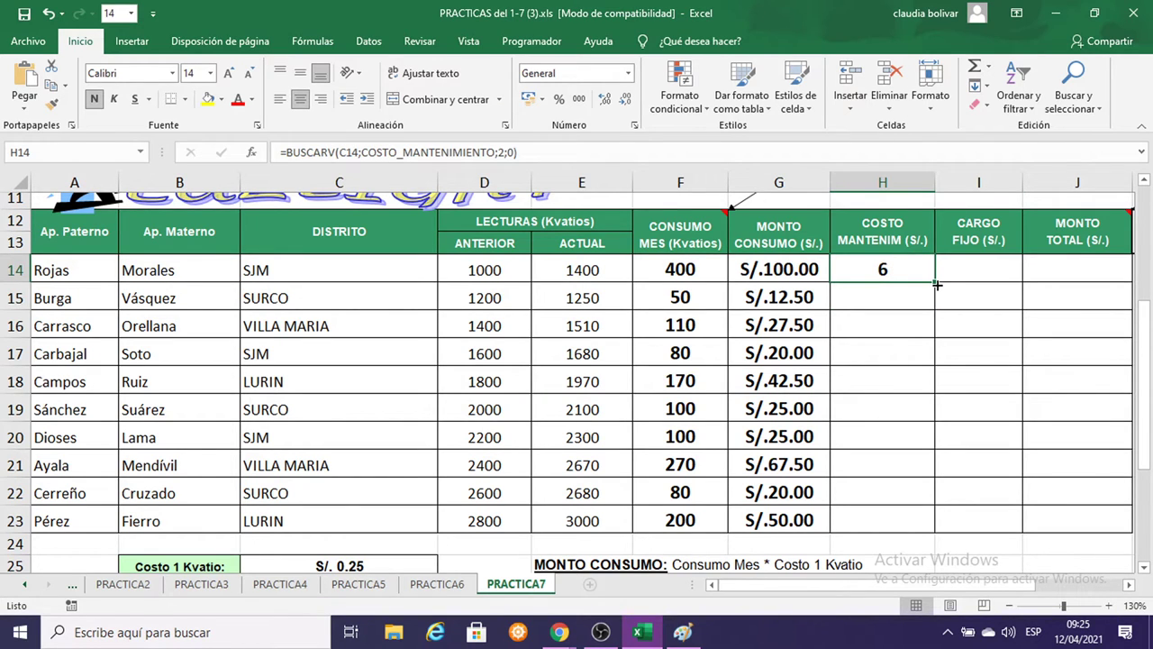
left_click_drag(937, 285, 919, 424)
left_click_drag(921, 519, 919, 526)
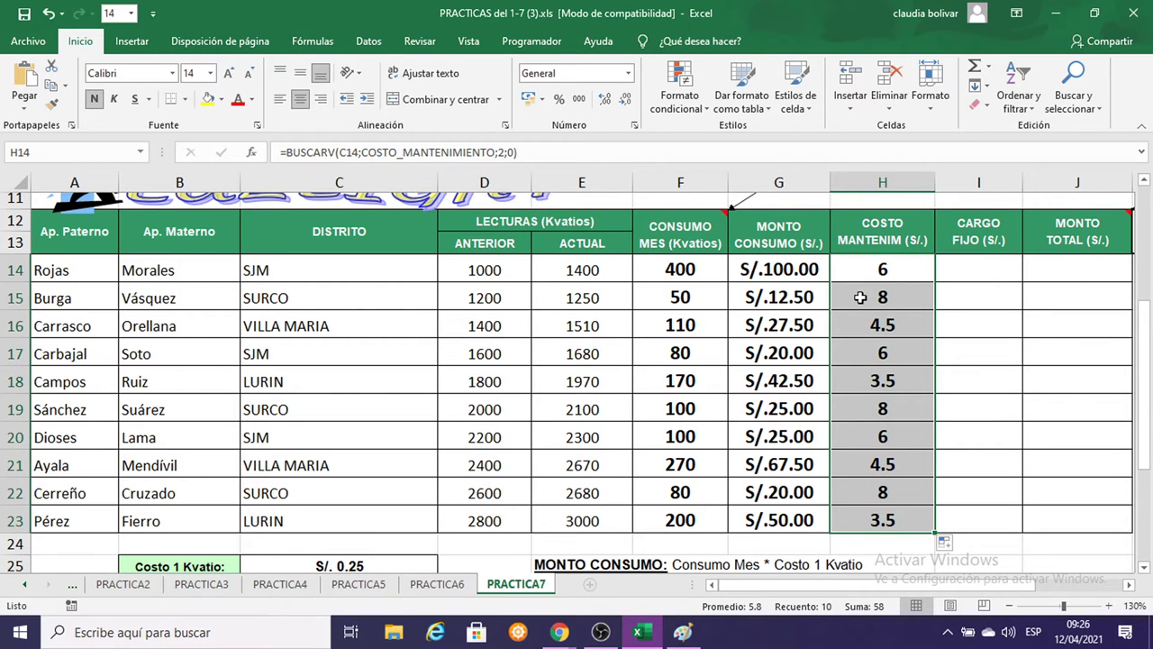
Compare the maintenance costs in rows 20 to 23 with the district costs in the B27:C31 lookup table.
scroll(383, 448, "down", 4)
scroll(874, 303, "up", 2)
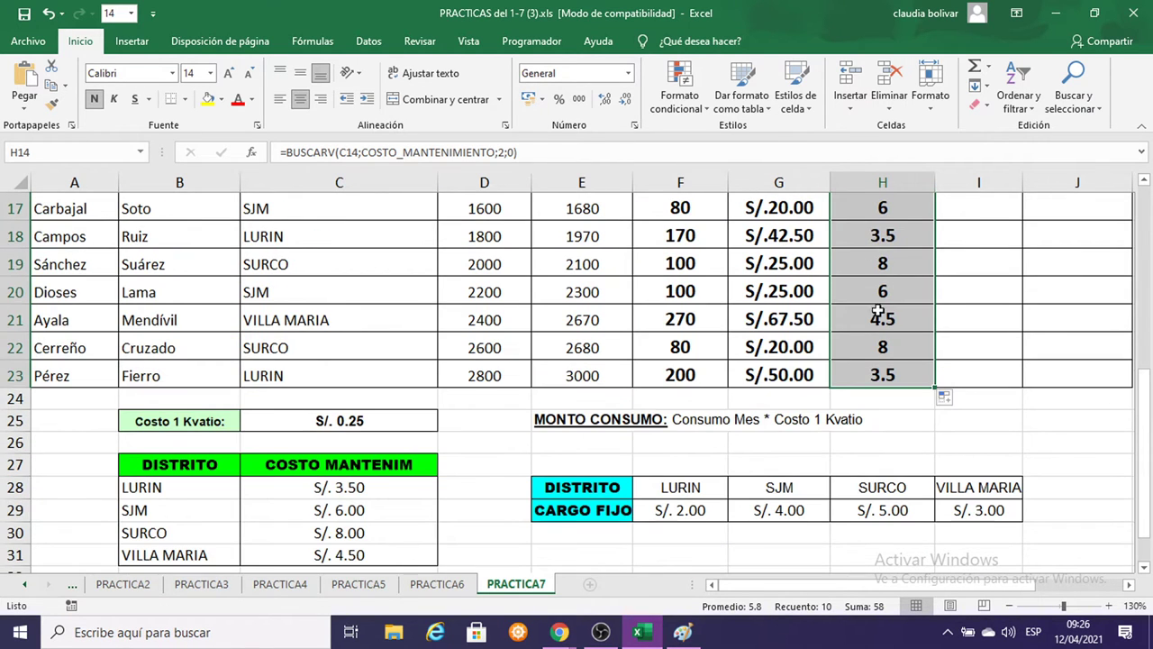
scroll(230, 497, "down", 1)
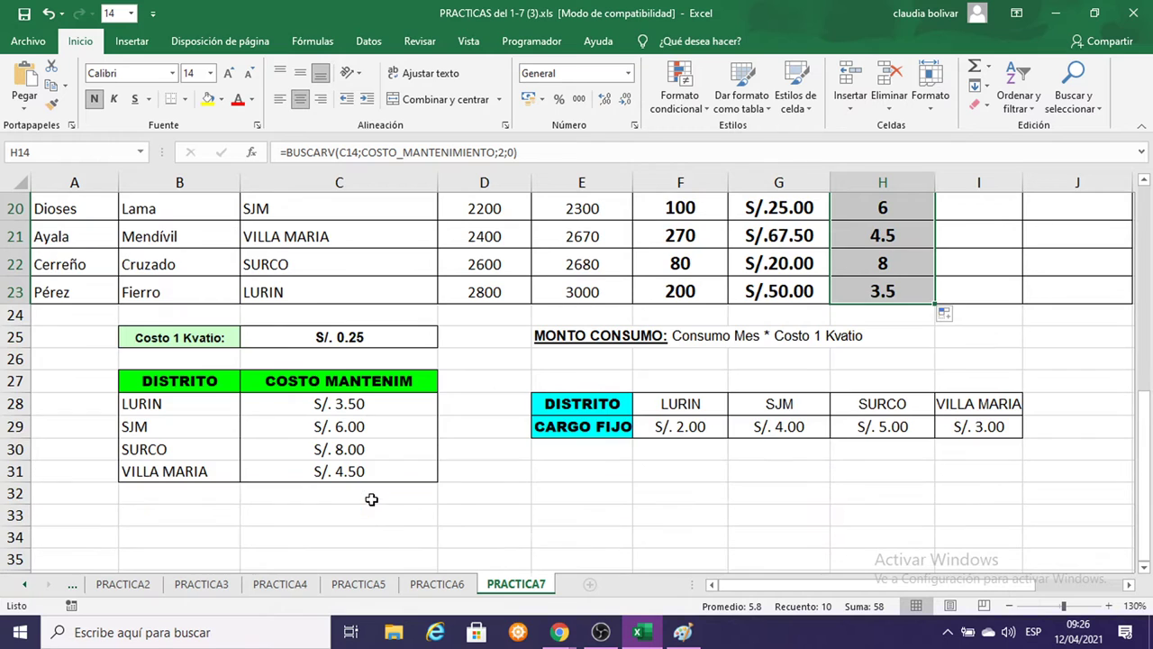
left_click(4, 448)
left_click(5, 426)
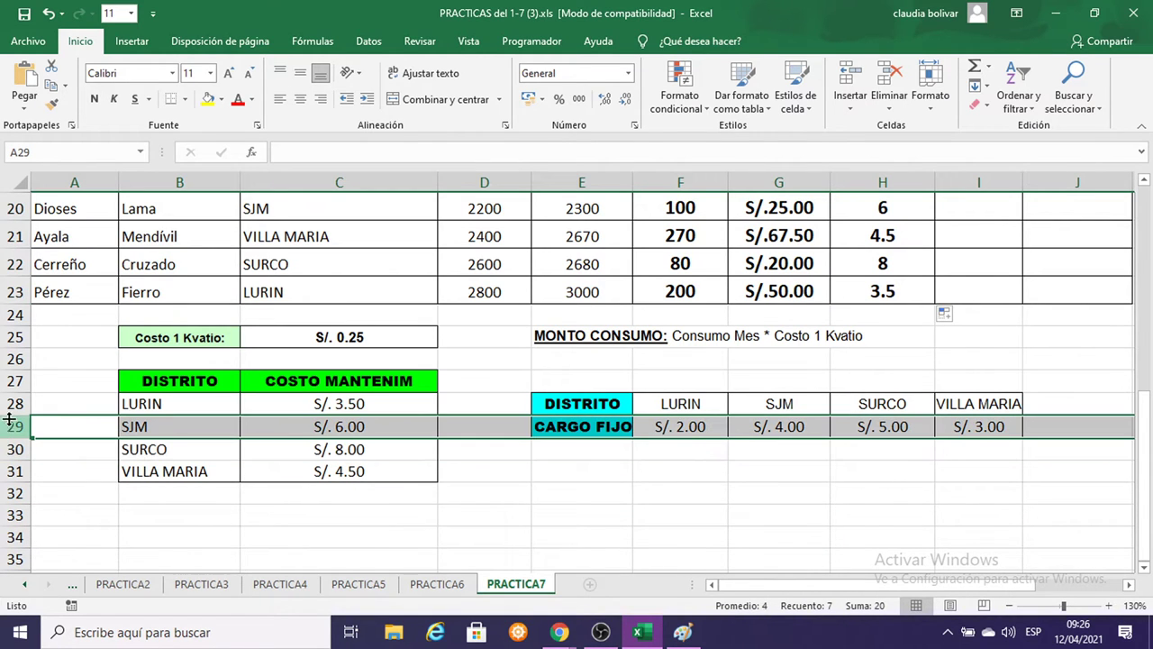
left_click(5, 404)
left_click(5, 290)
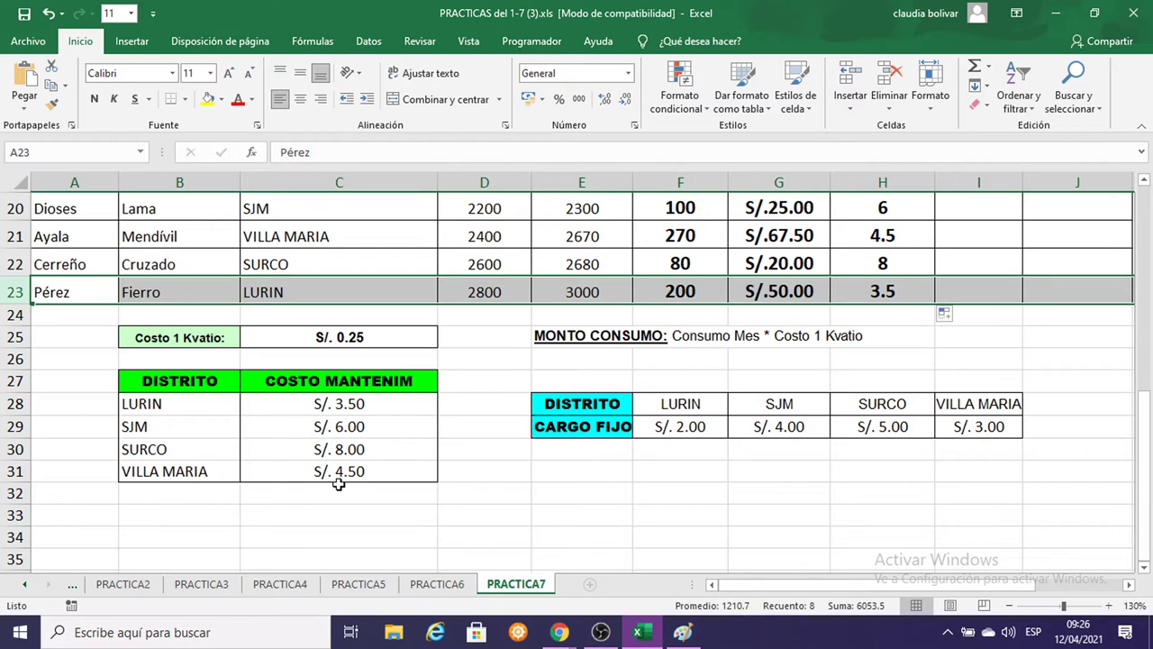
left_click(17, 239)
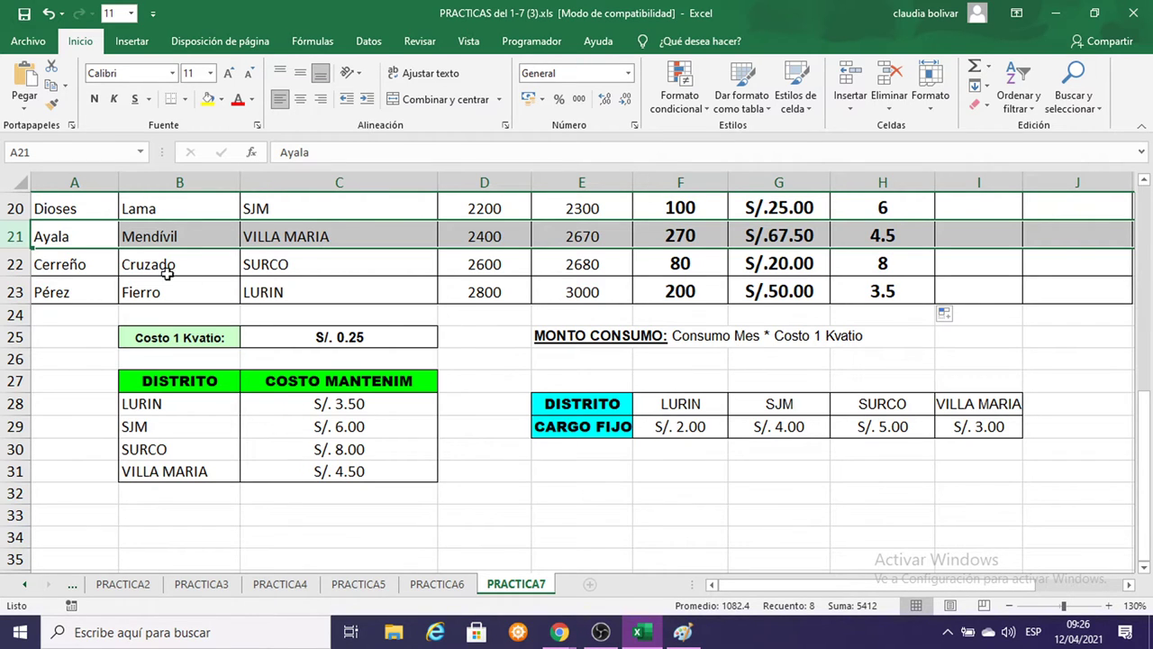
left_click(13, 264)
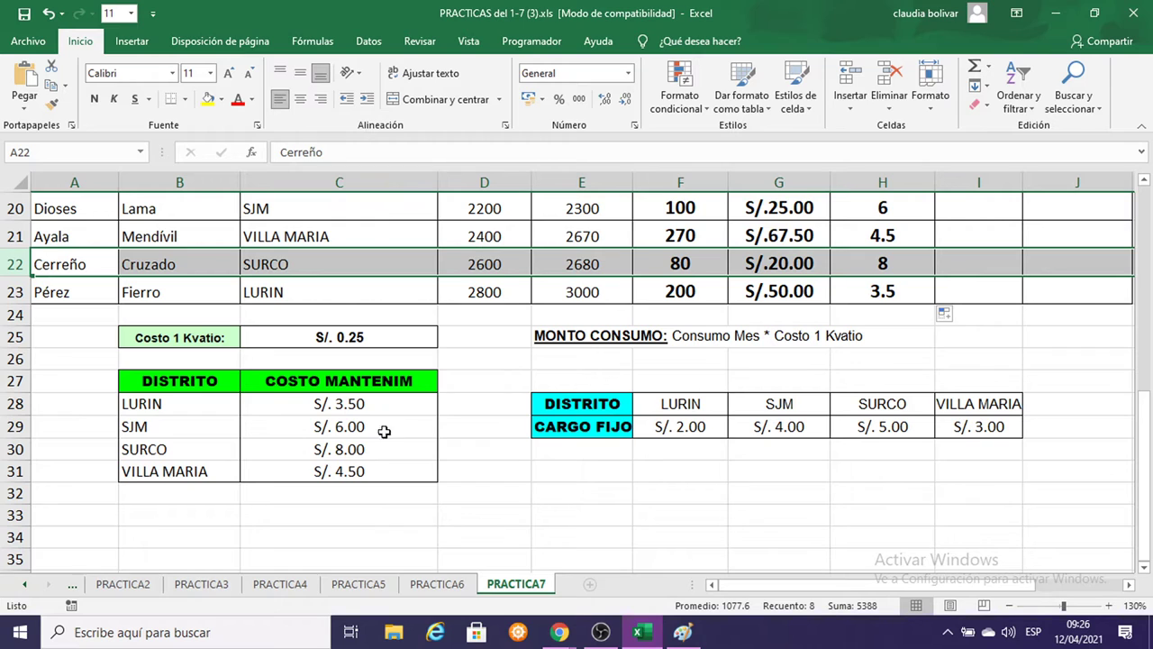
left_click(15, 209)
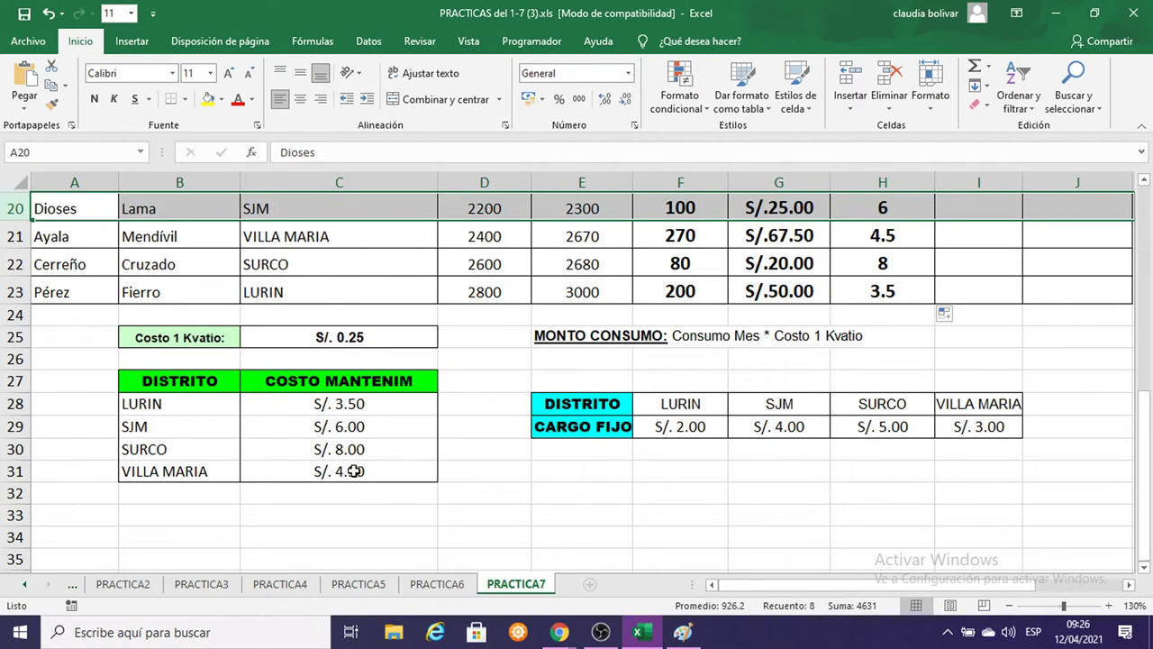
left_click(357, 424)
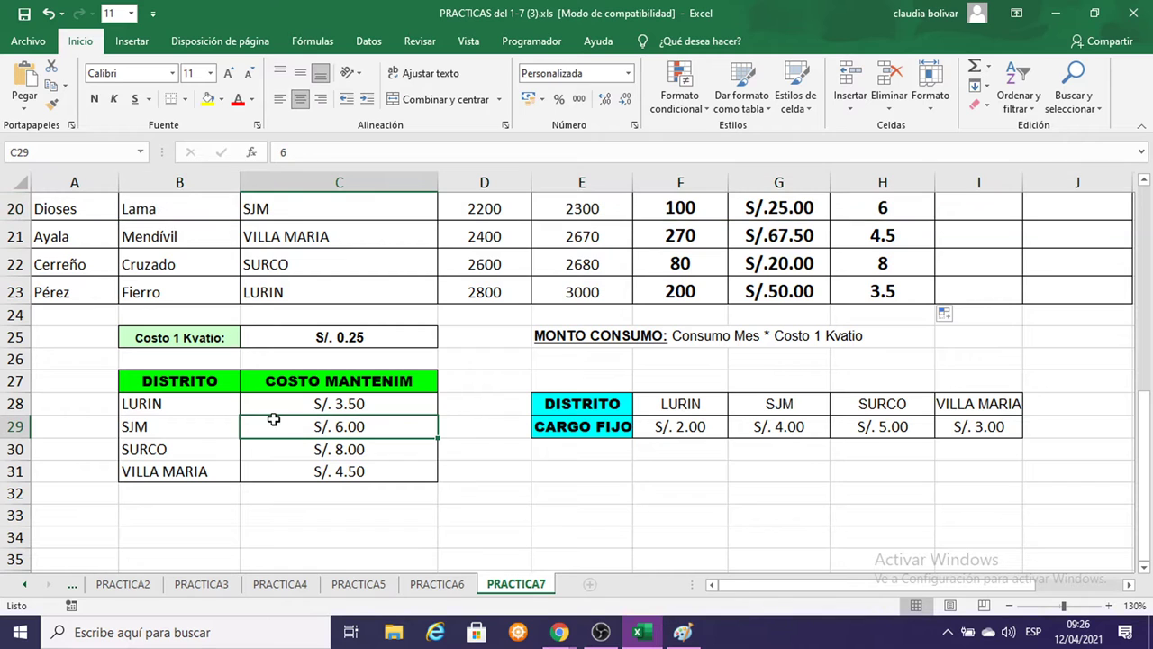
left_click(185, 430)
left_click_drag(185, 431, 311, 424)
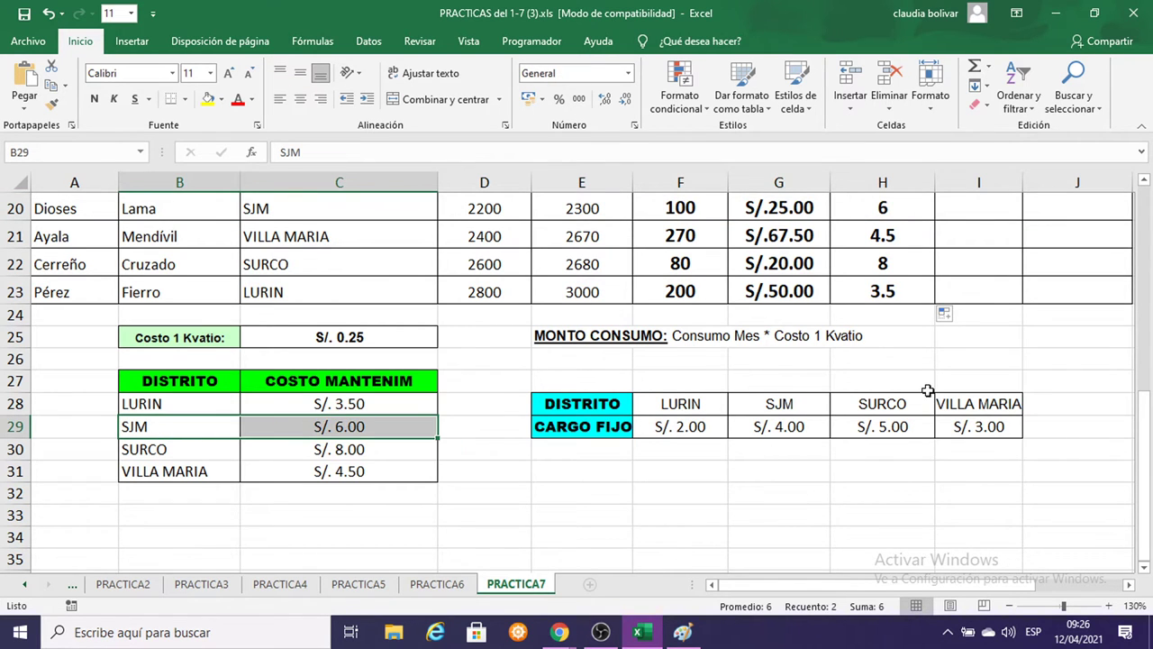
Format the maintenance costs in H14:H23 with the S/ accounting currency format.
scroll(937, 386, "up", 3)
left_click_drag(882, 270, 876, 520)
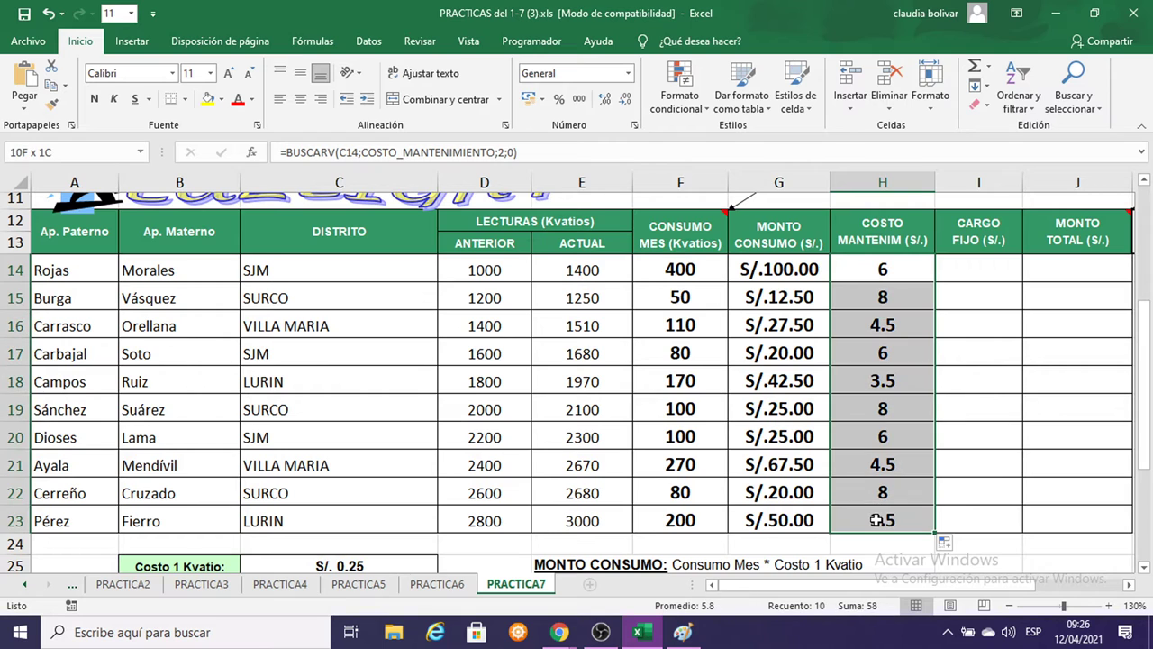
right_click(543, 105)
left_click(541, 99)
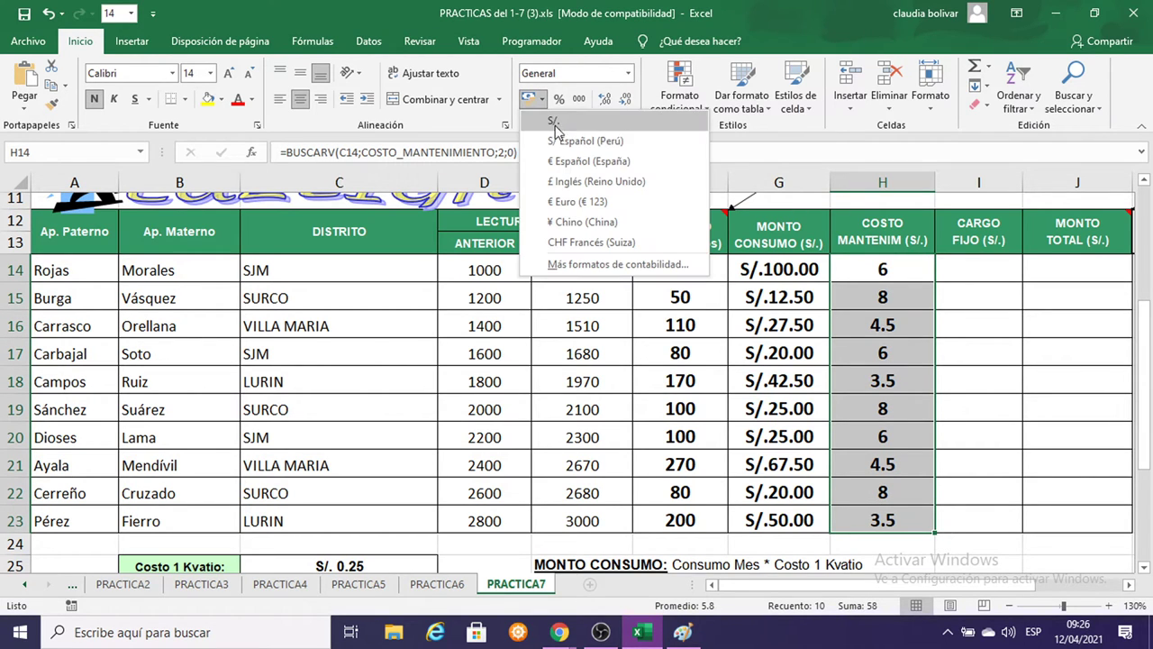
left_click(560, 112)
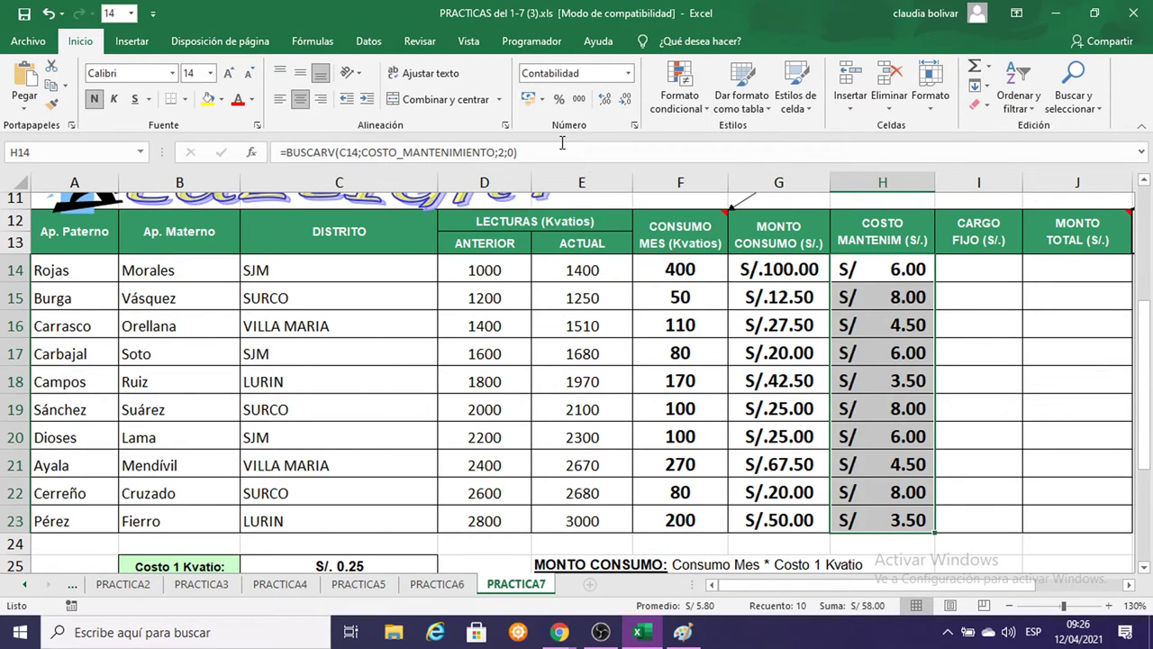
Begin a BUSCARH formula in I14 under CARGO FIJO with C14 as the lookup value.
left_click(987, 271)
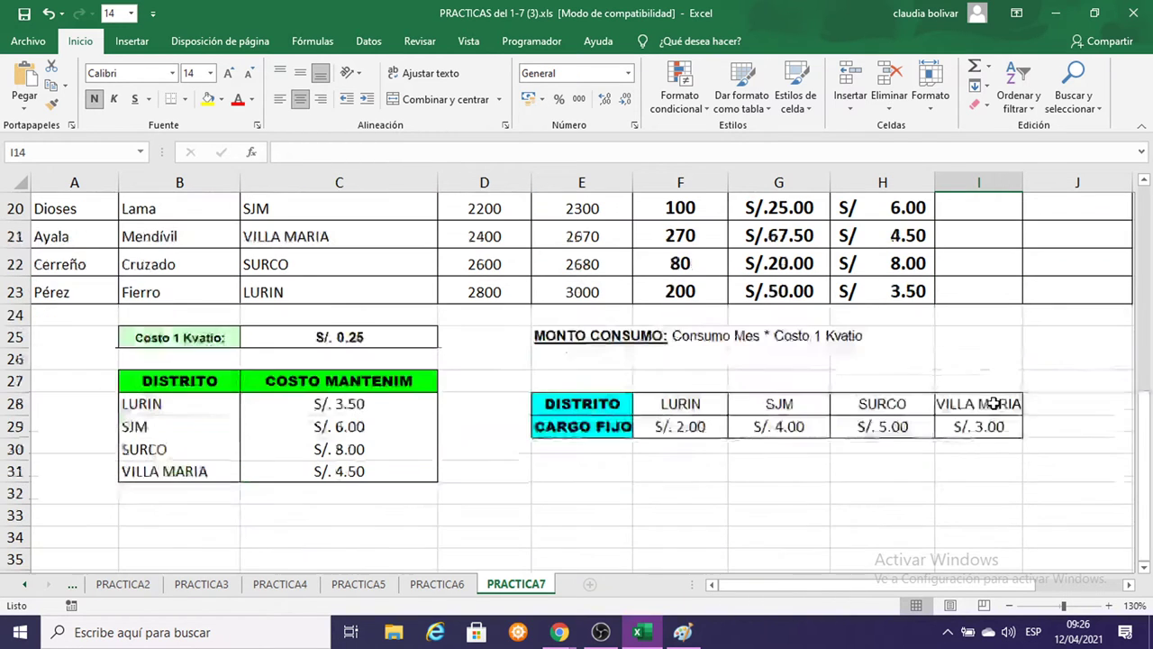
scroll(995, 399, "down", 3)
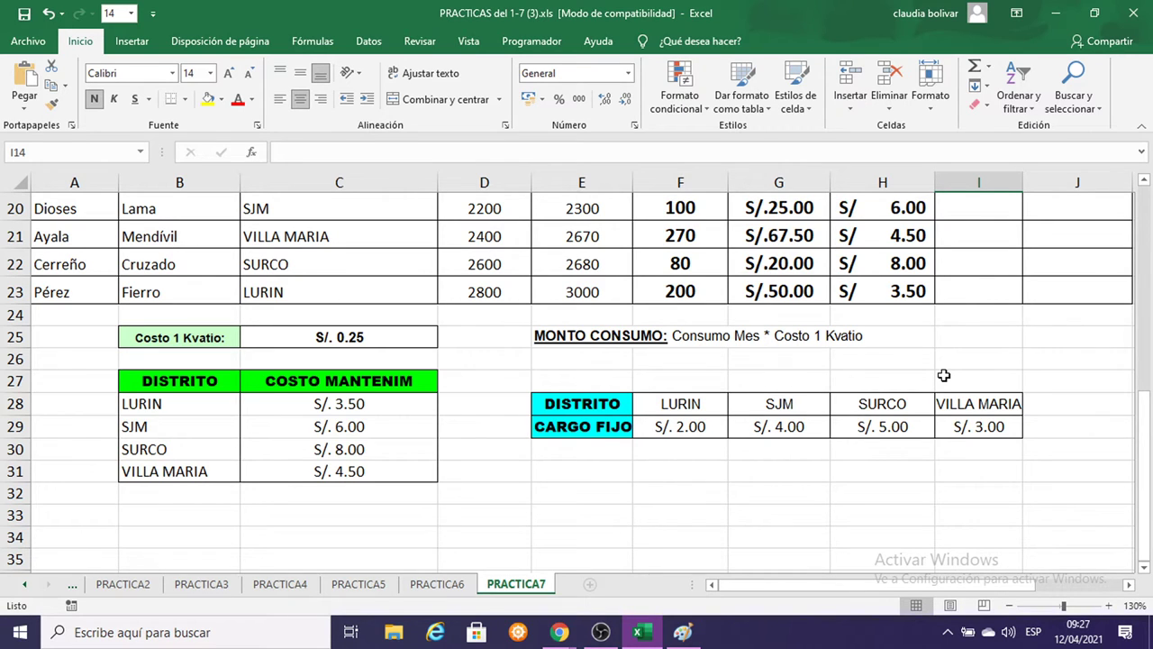
scroll(1081, 396, "up", 3)
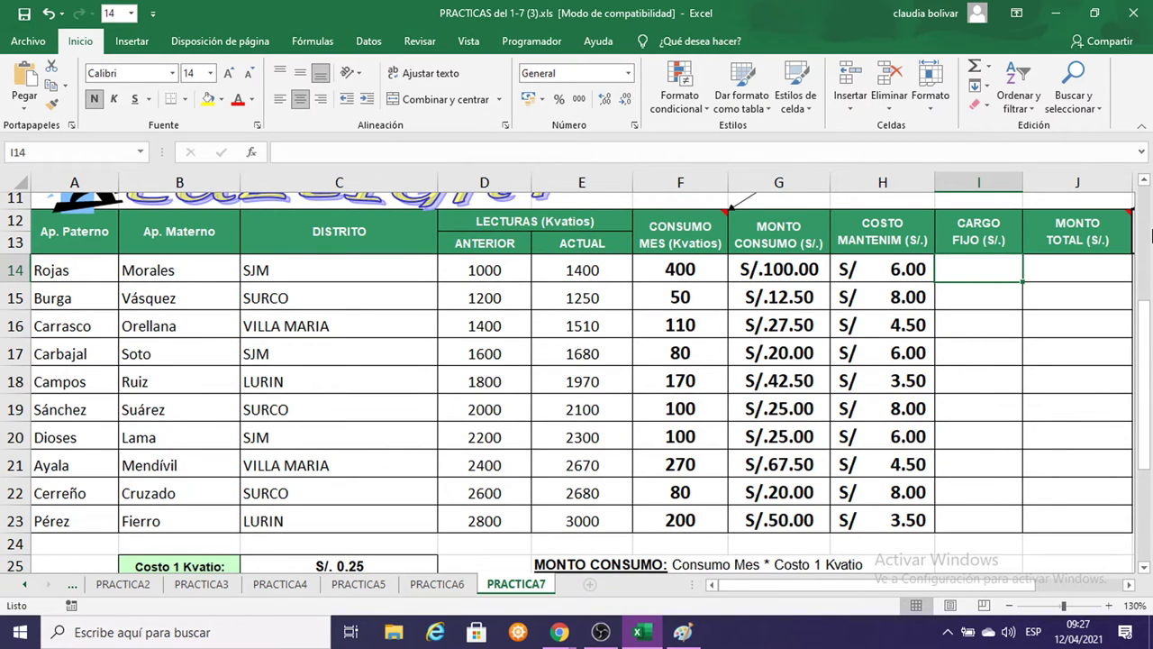
type("=BUSC")
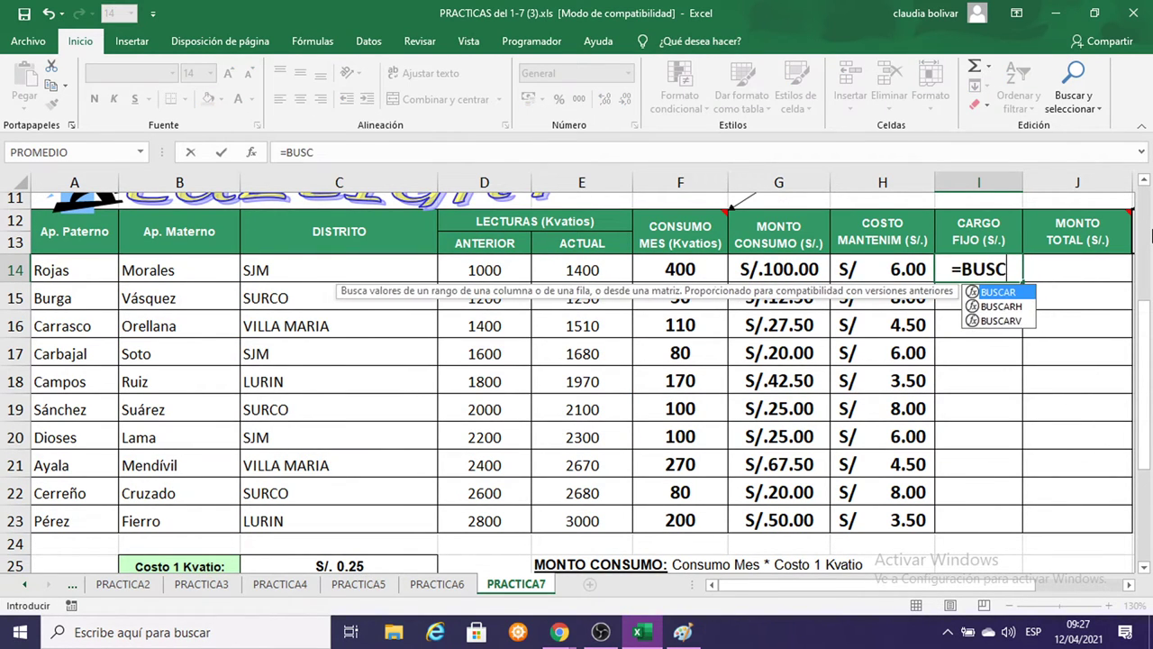
type("ARH(")
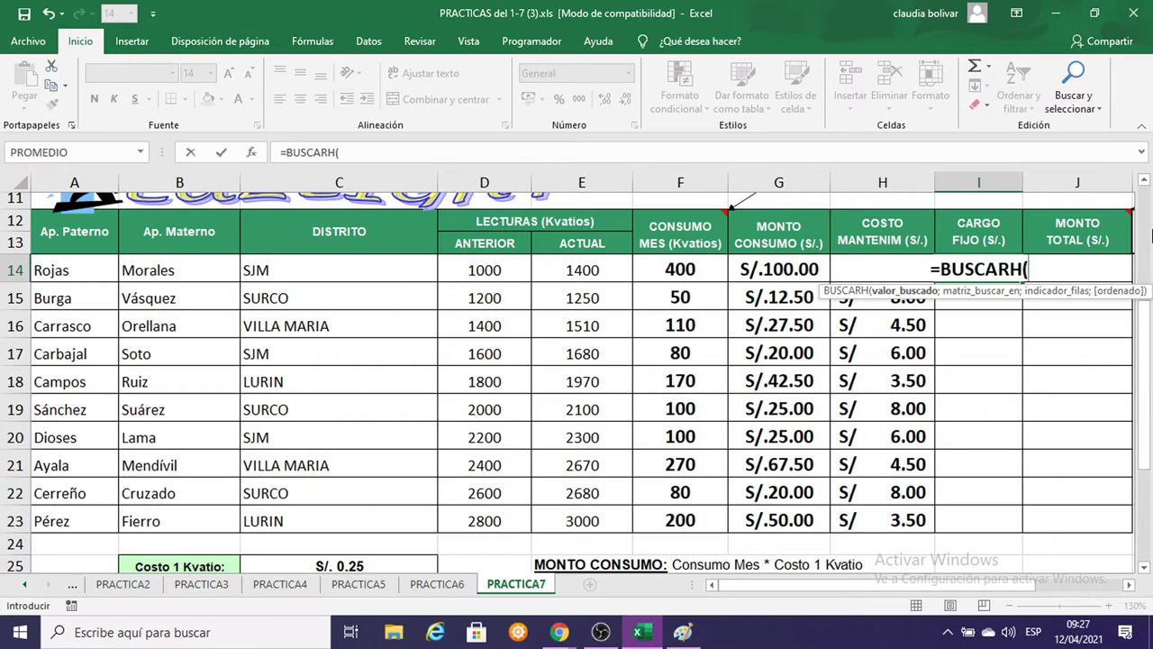
left_click(323, 275)
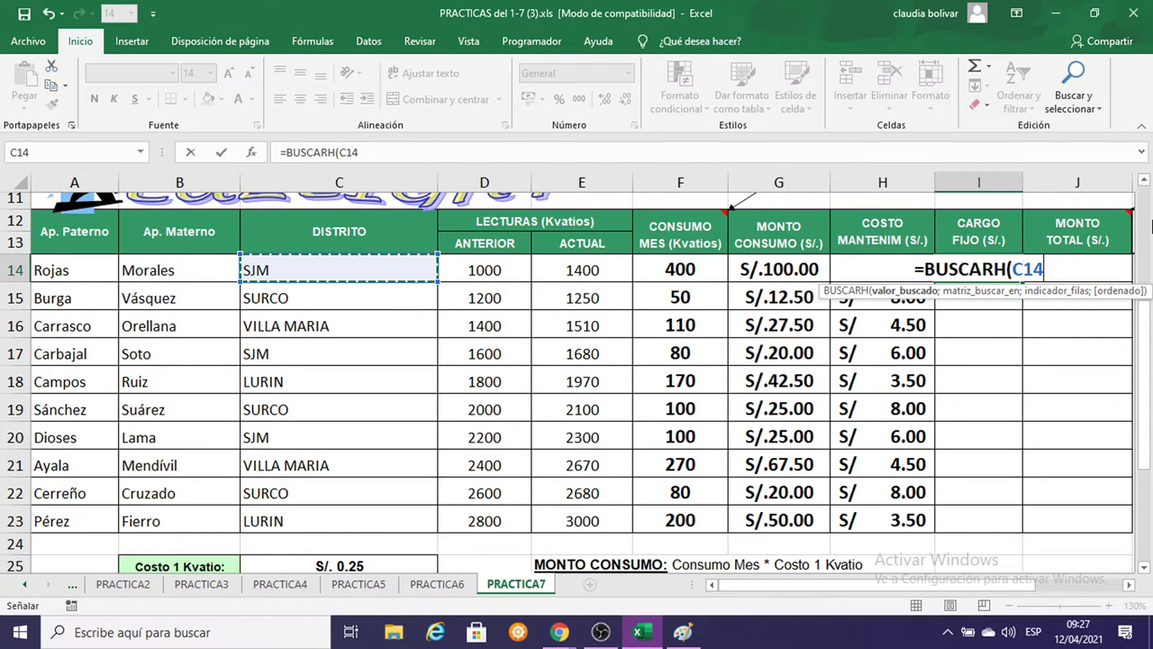
type(";")
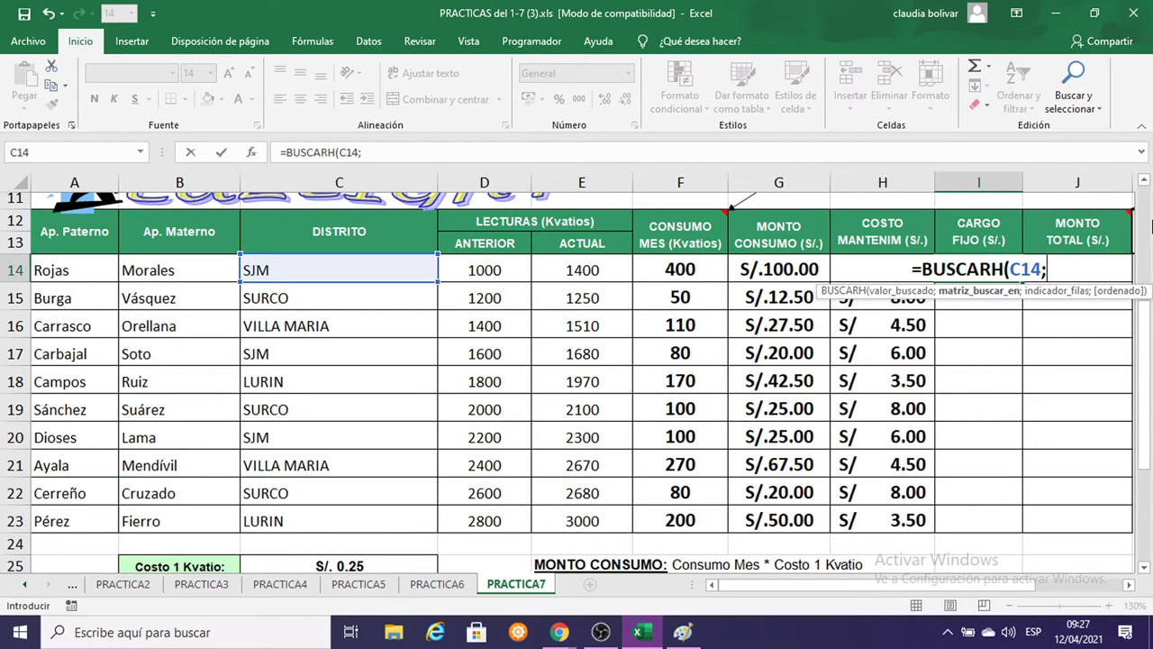
Add the named range CARGO_FIJO as the lookup table of the BUSCARH formula in I14.
scroll(960, 412, "down", 3)
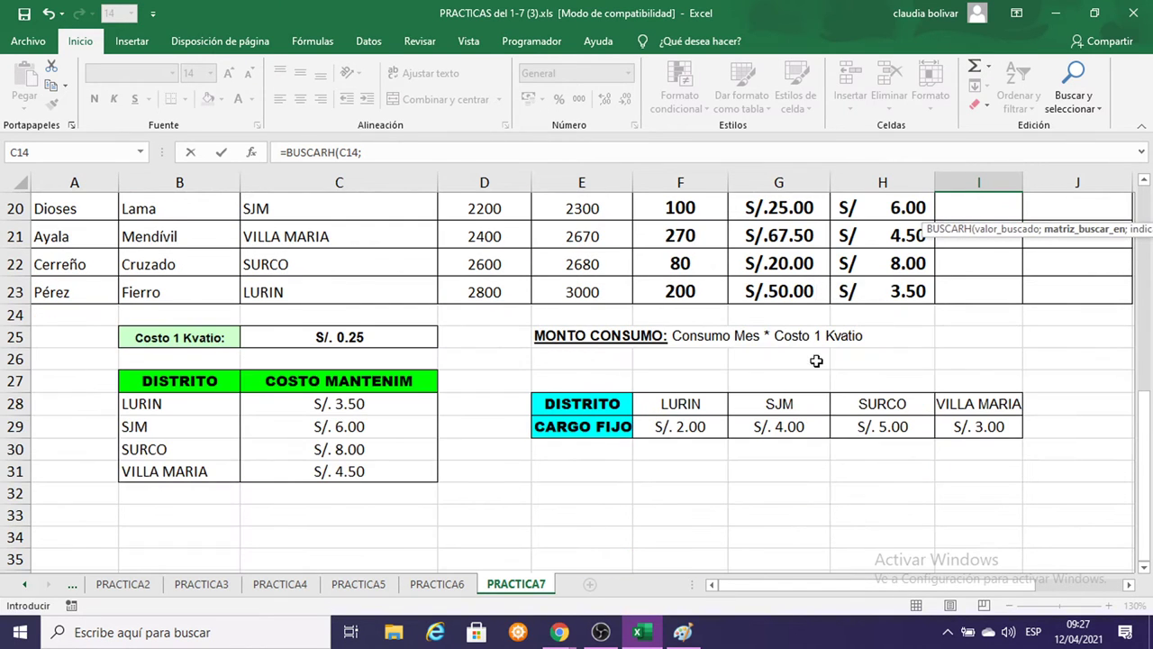
scroll(859, 423, "up", 3)
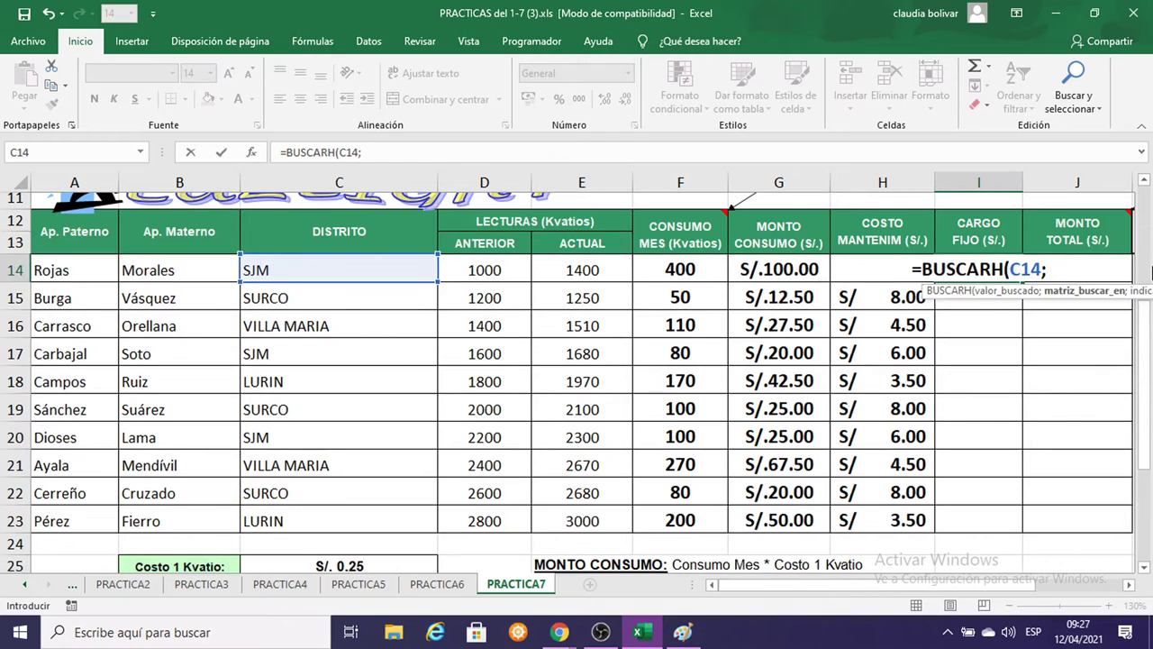
type("CAR")
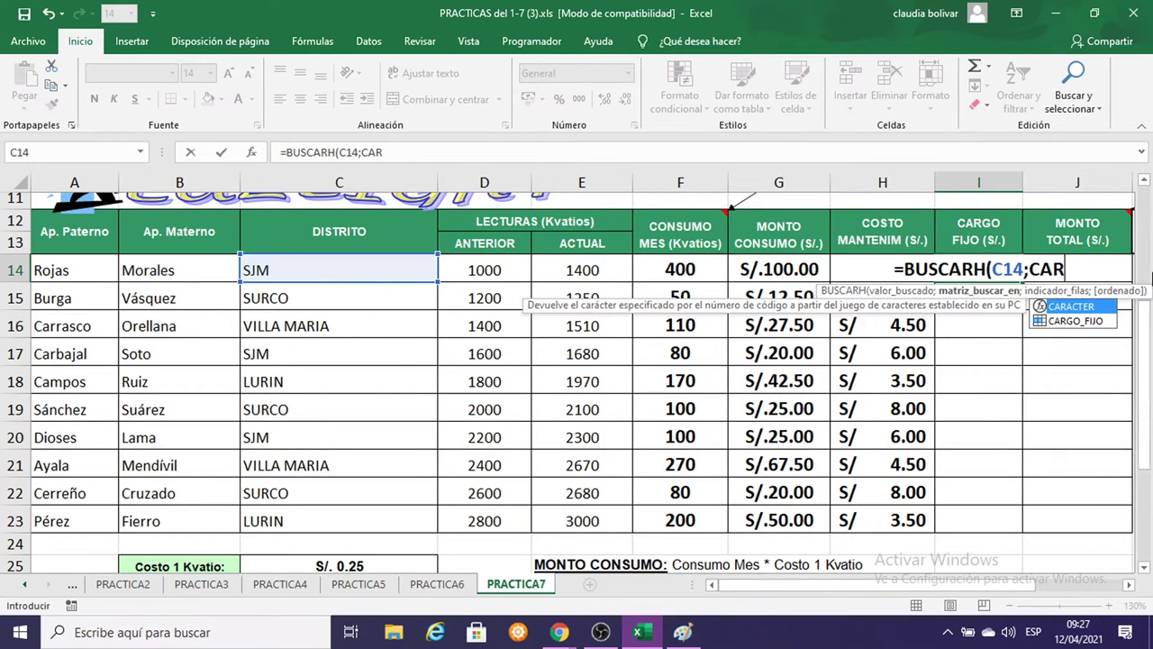
double_click(1090, 322)
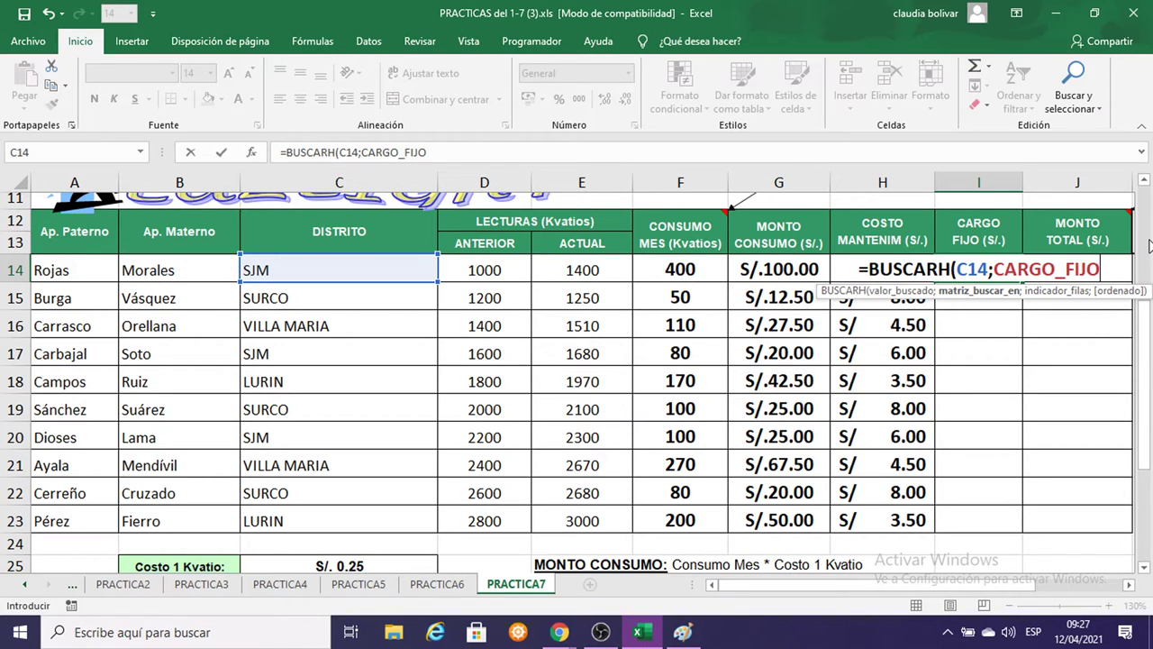
type(";")
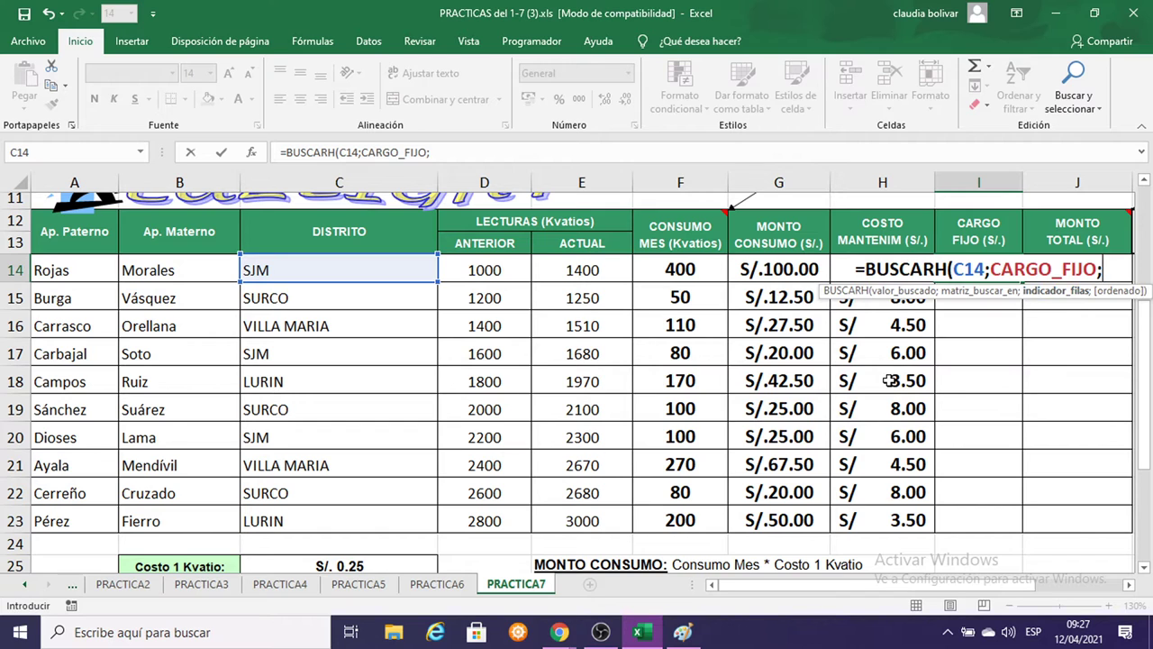
Complete the I14 formula with row index 2 and exact match FALSO, giving =BUSCARH(C14;CARGO_FIJO;2;FALSO).
scroll(892, 375, "down", 3)
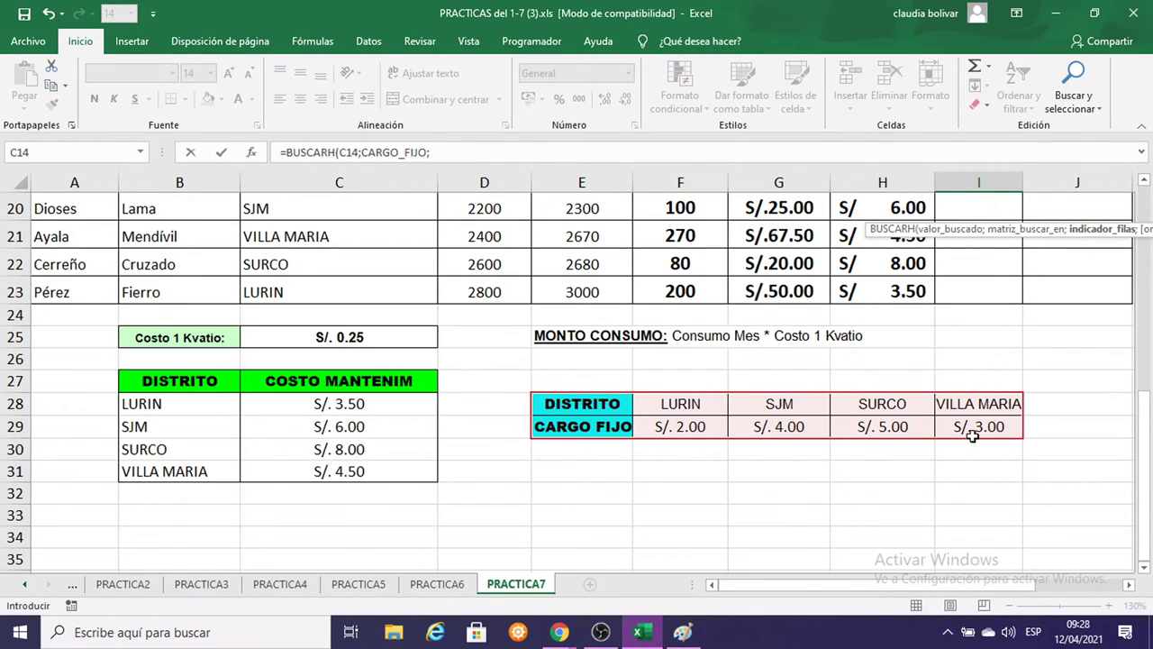
scroll(973, 436, "up", 3)
type("2")
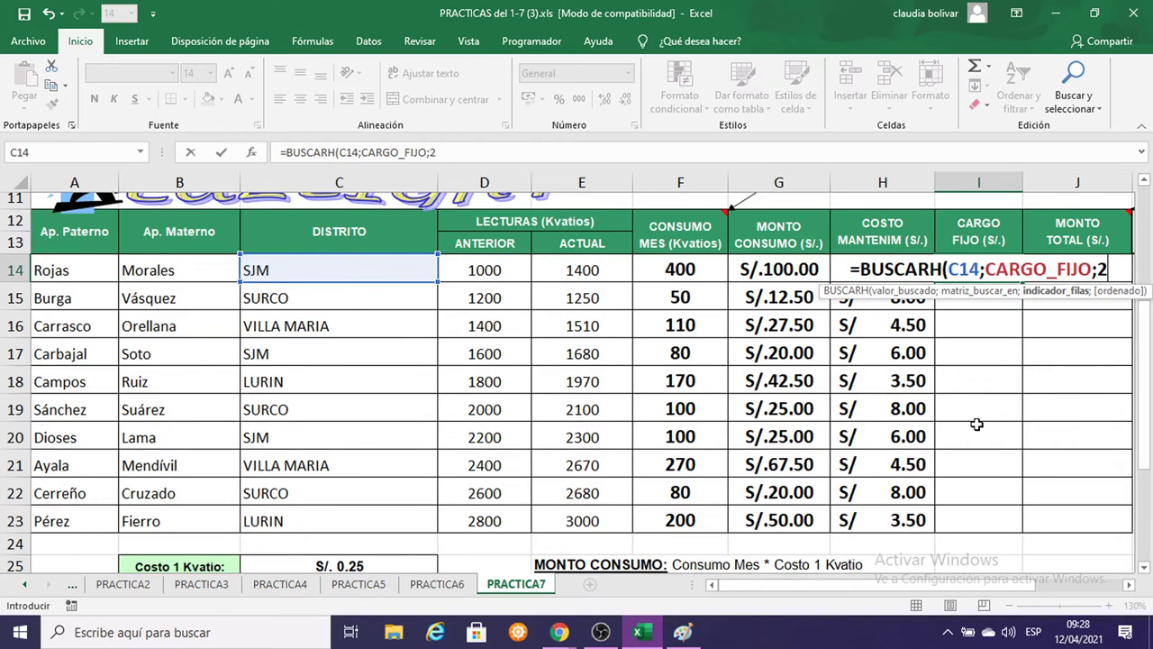
type(";")
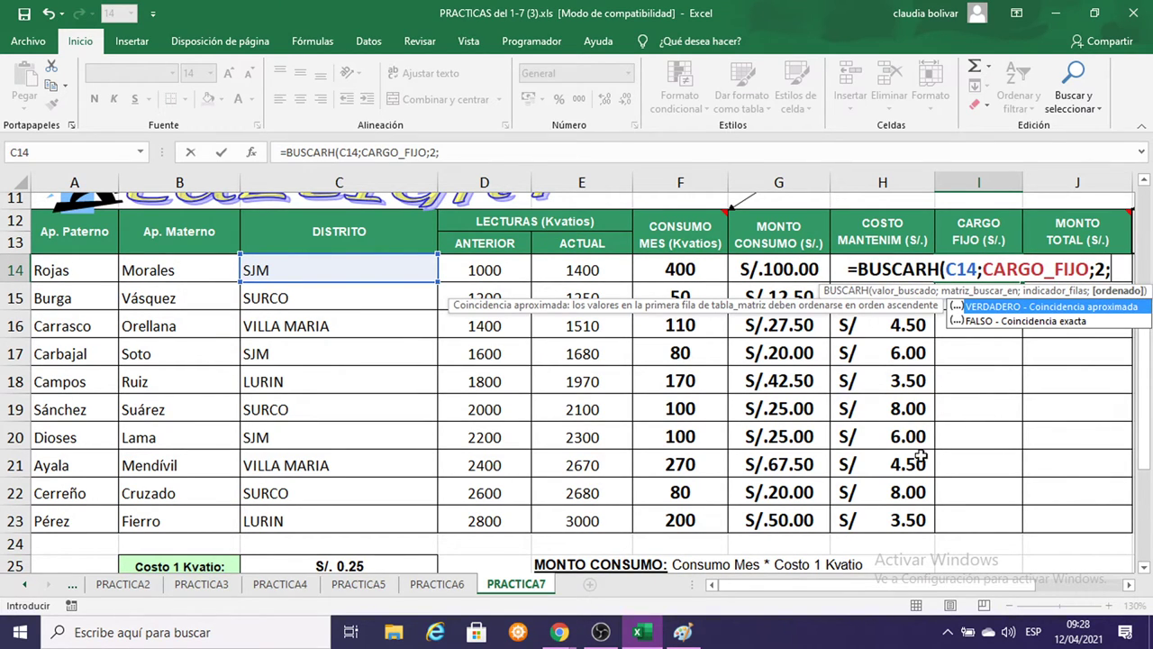
scroll(382, 371, "down", 2)
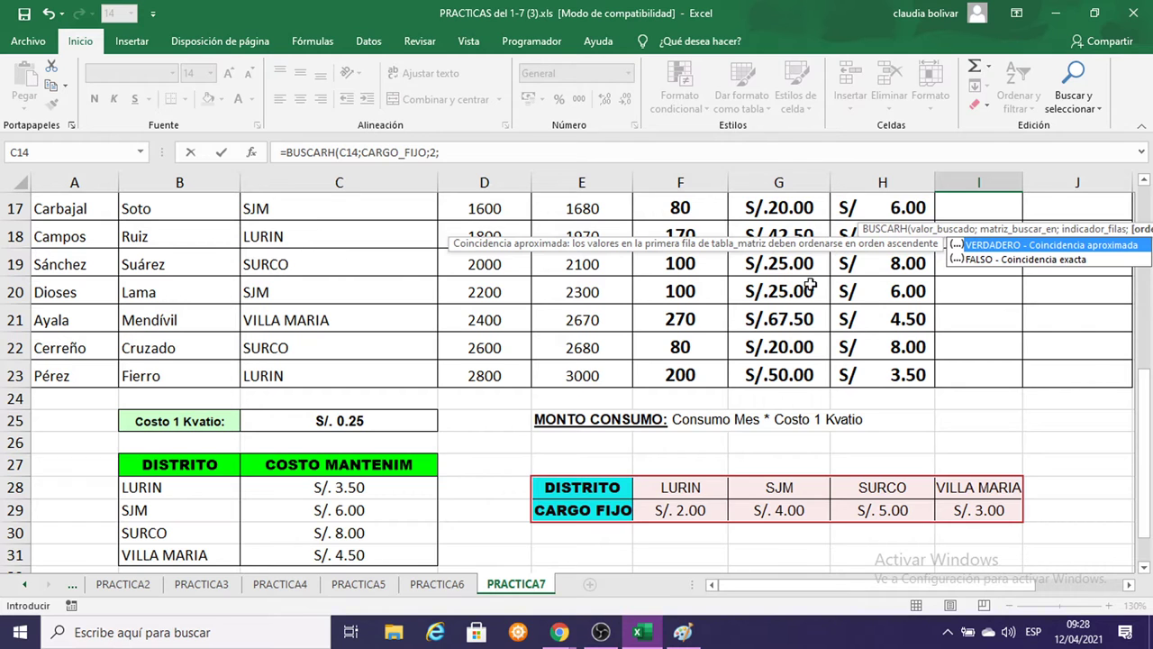
scroll(1150, 310, "up", 2)
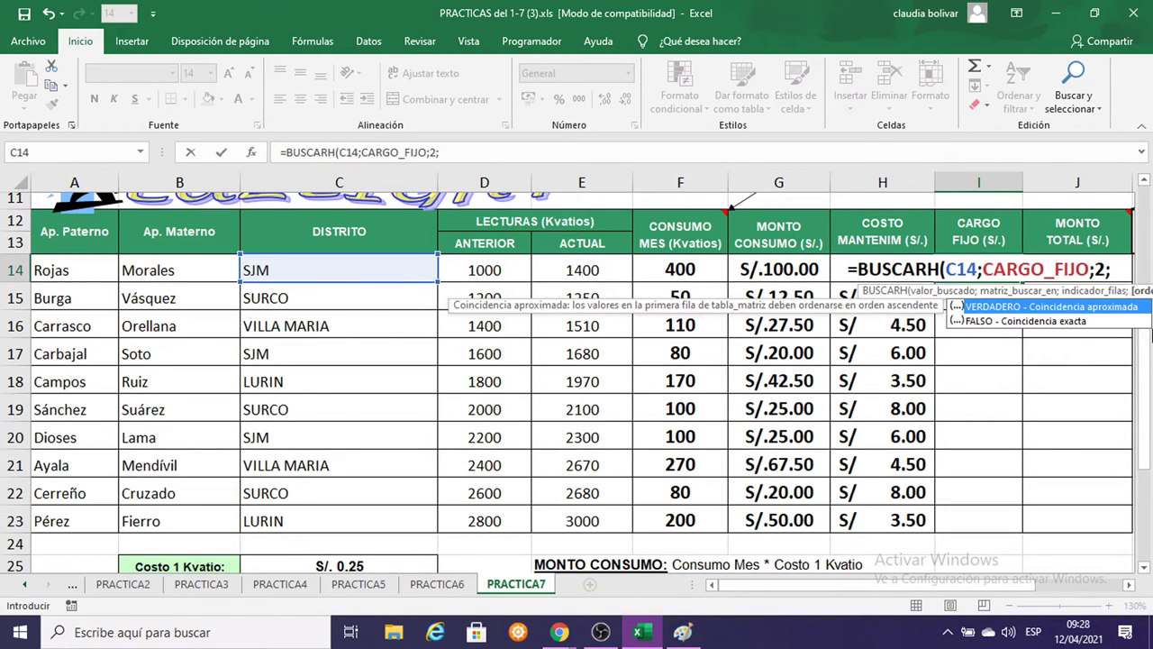
type("FALSO")
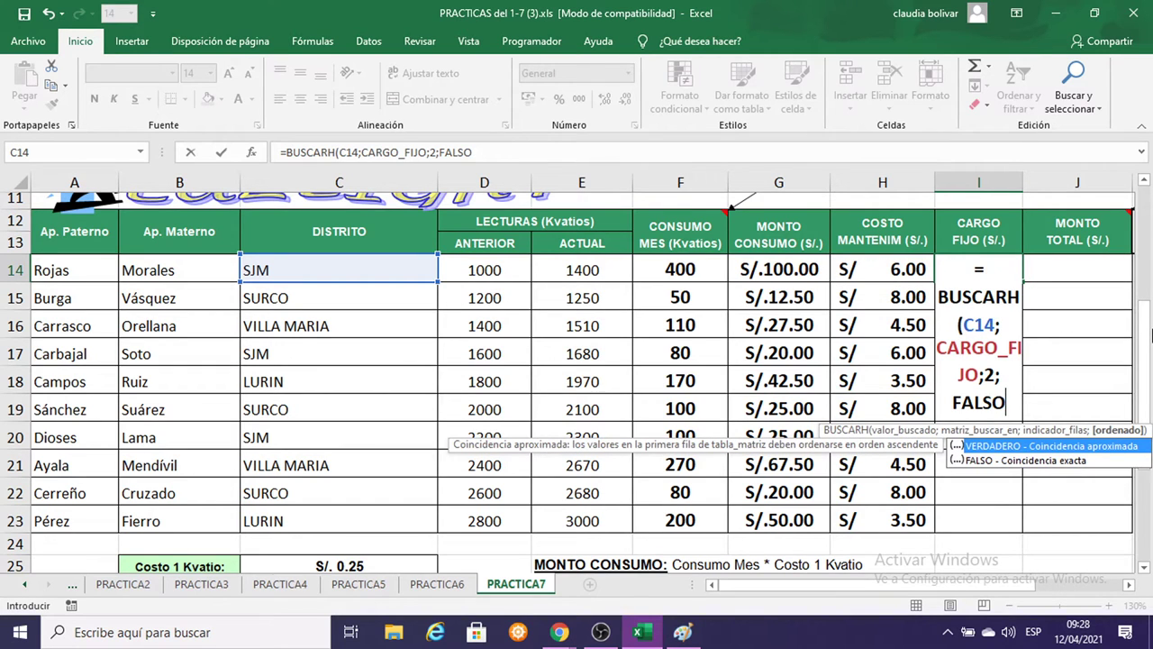
type(")")
key("Return")
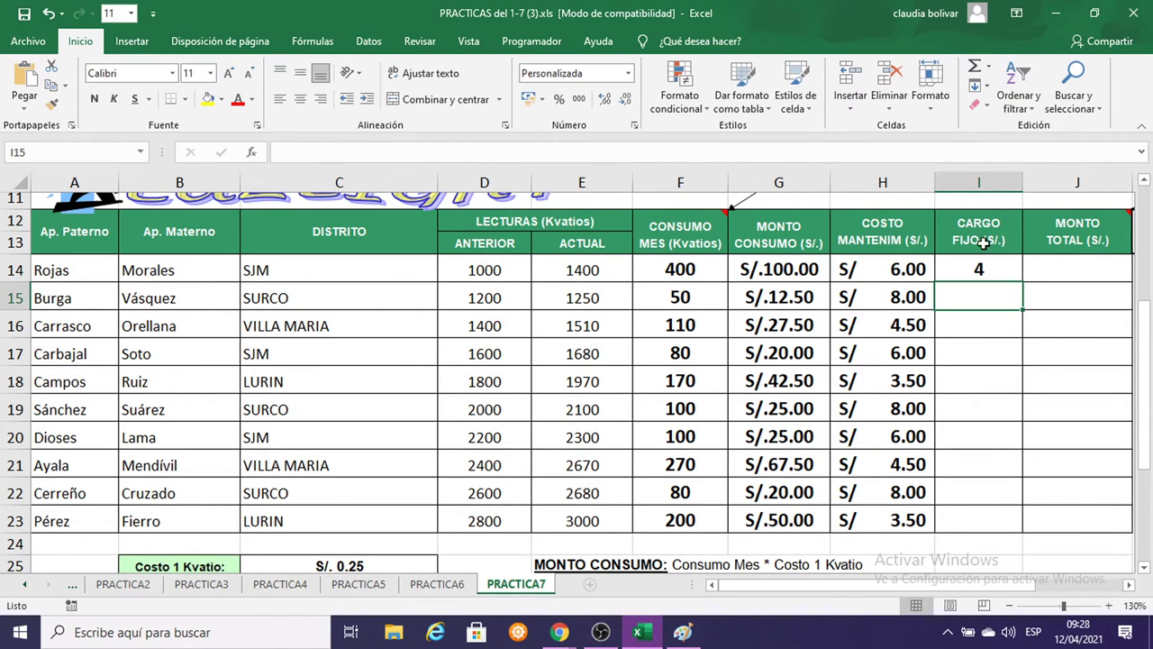
Review the arguments of the I14 BUSCARH formula against the fixed charge table in E28:I29, leaving the formula as it is.
double_click(967, 269)
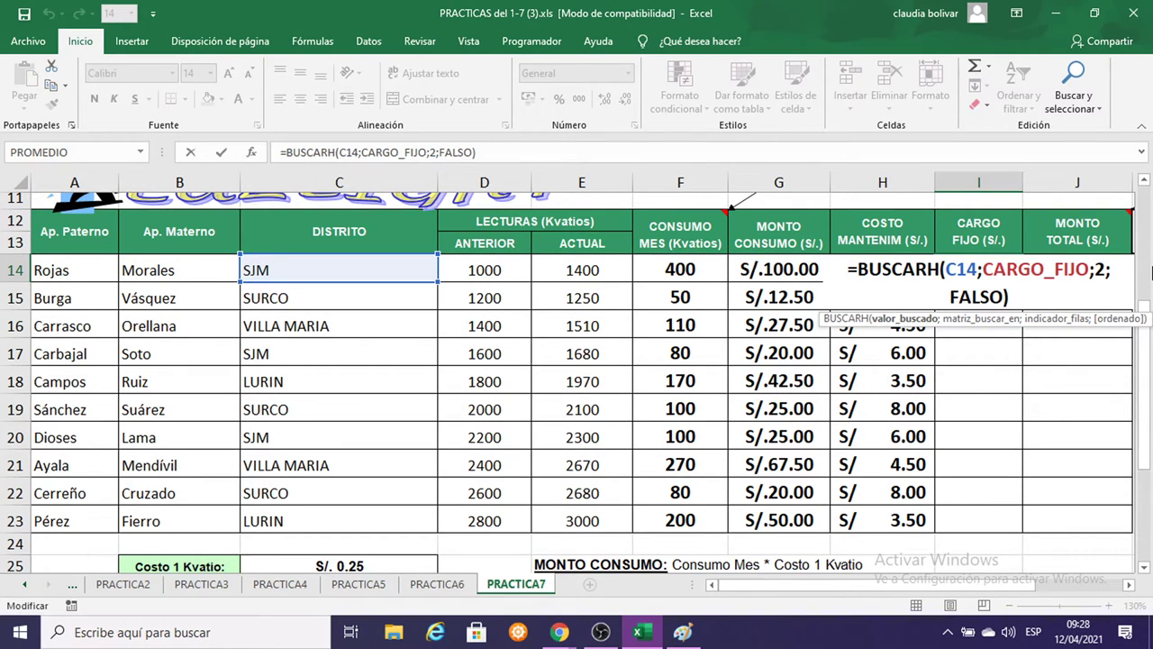
scroll(874, 396, "down", 3)
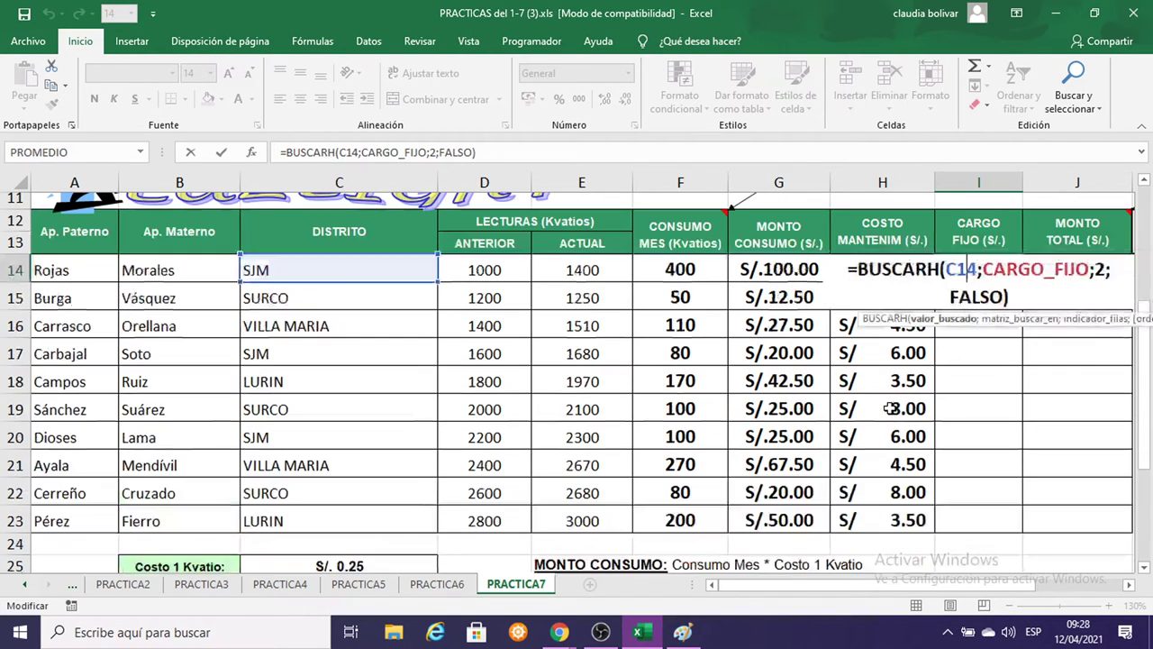
scroll(910, 406, "up", 3)
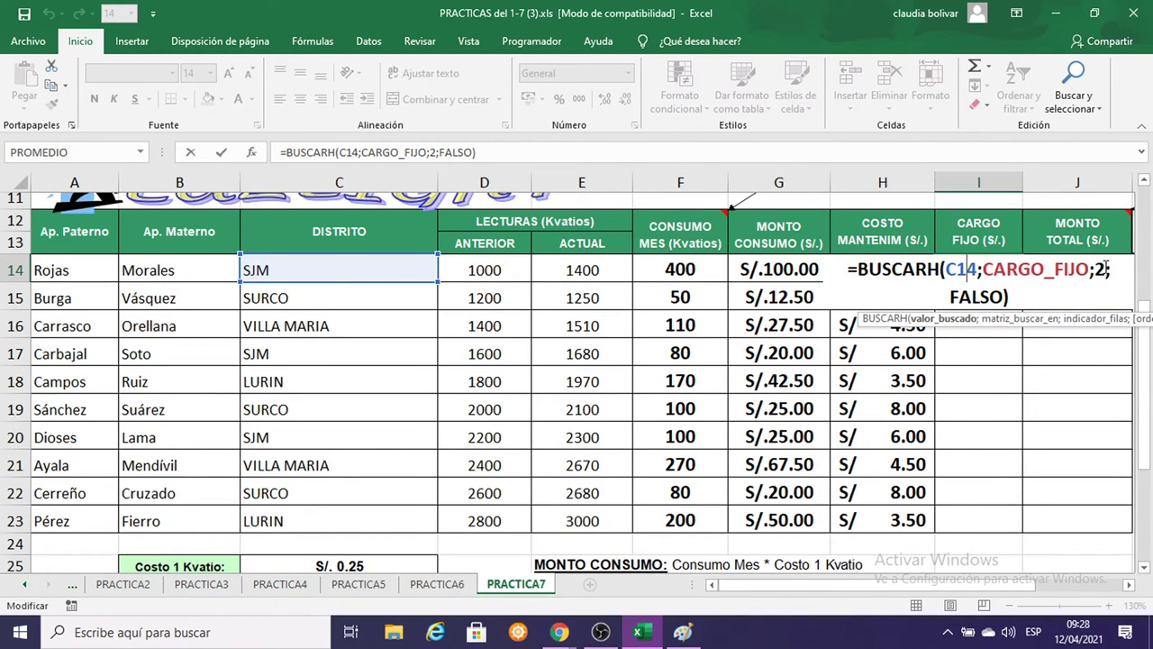
scroll(914, 370, "down", 3)
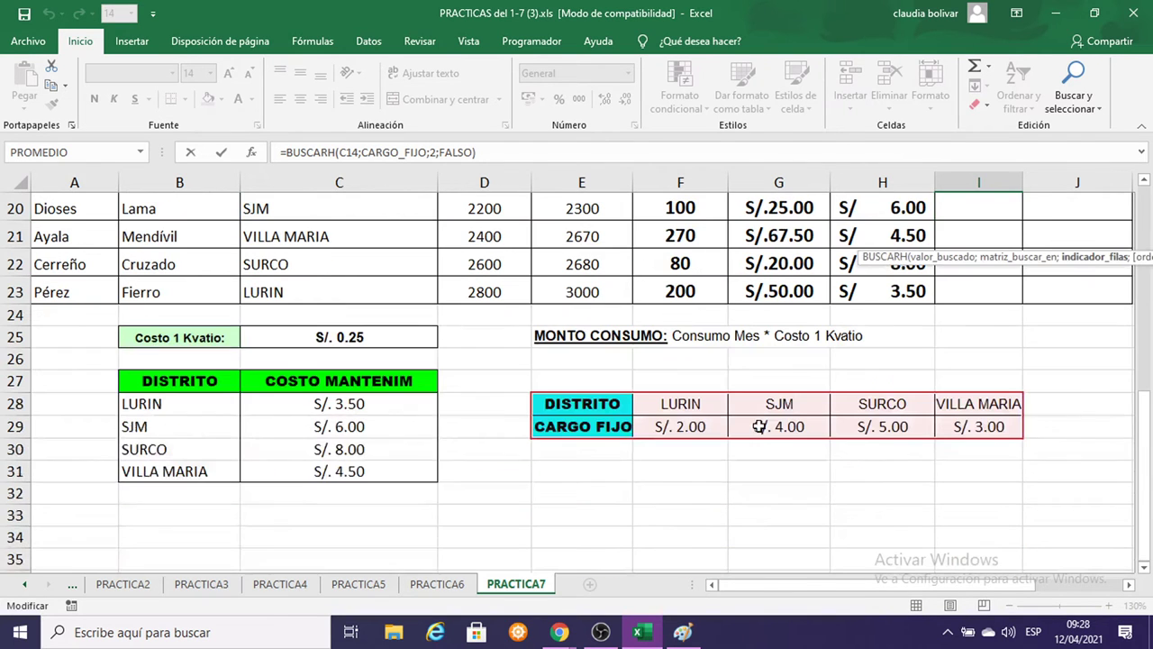
scroll(919, 387, "up", 2)
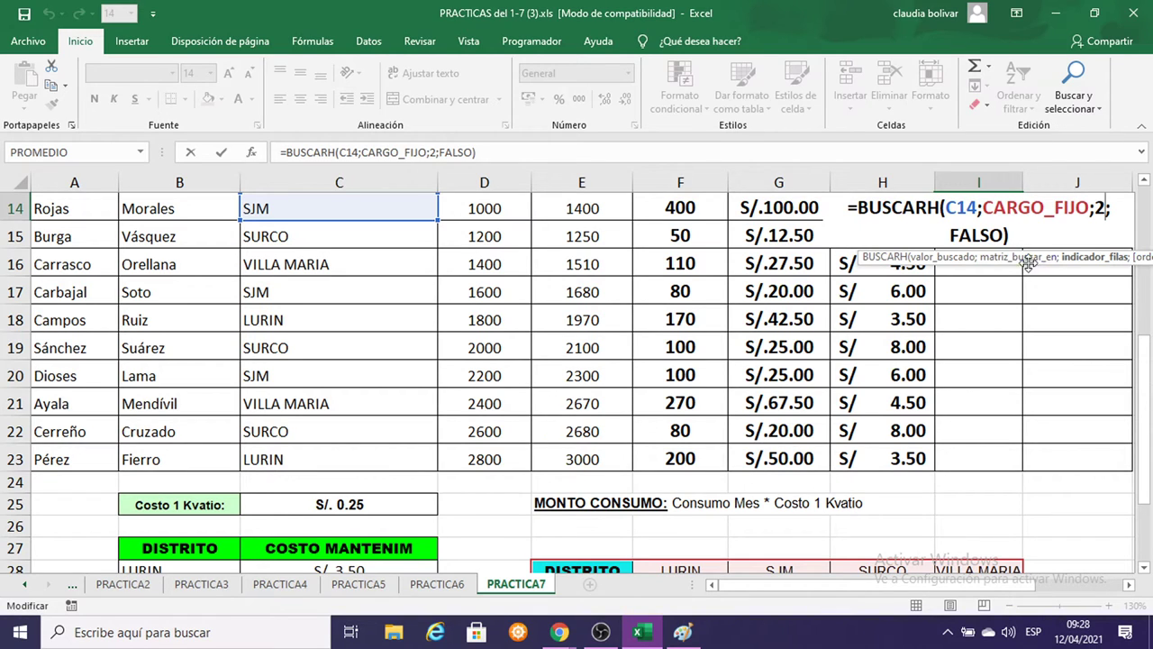
left_click(969, 234)
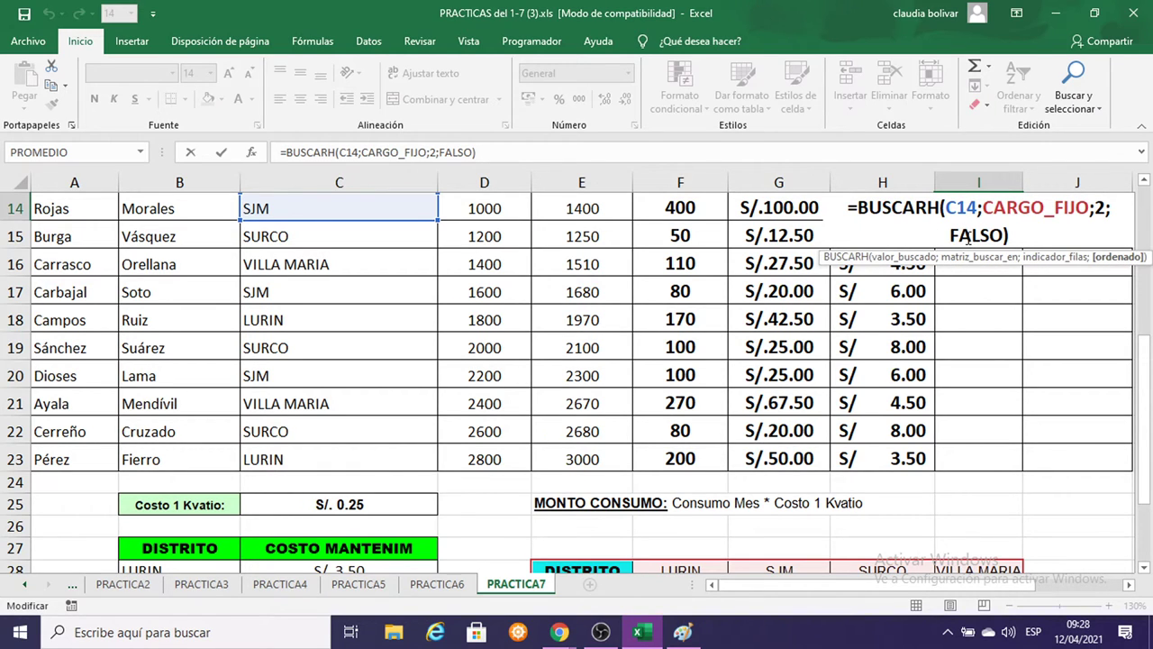
key("Return")
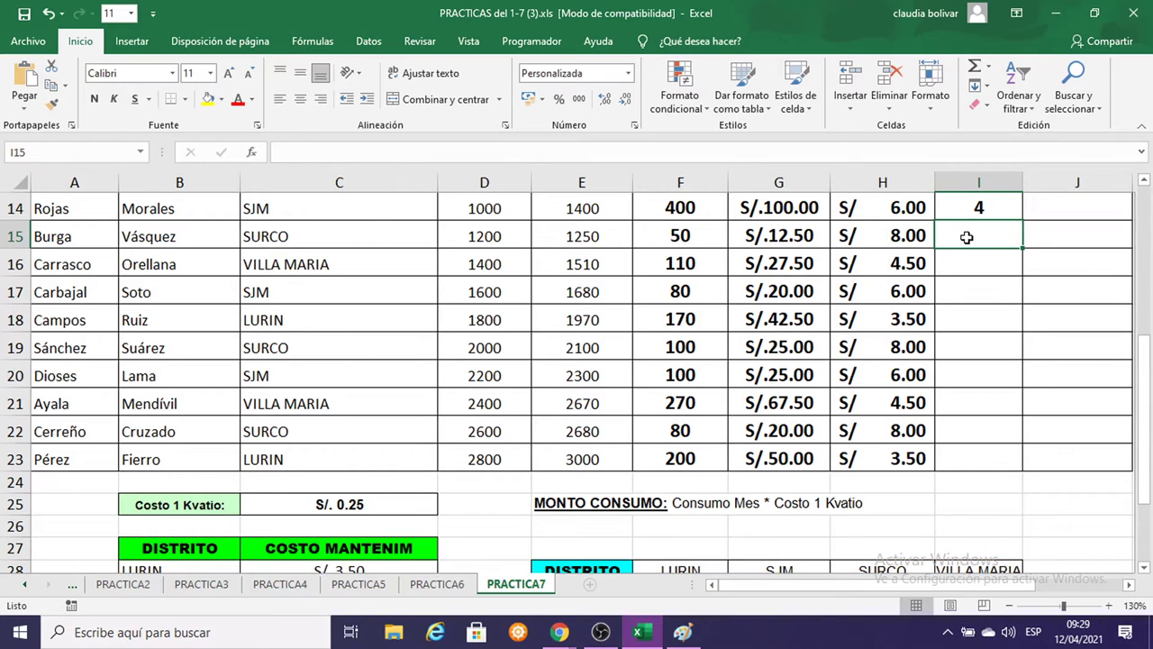
left_click(982, 208)
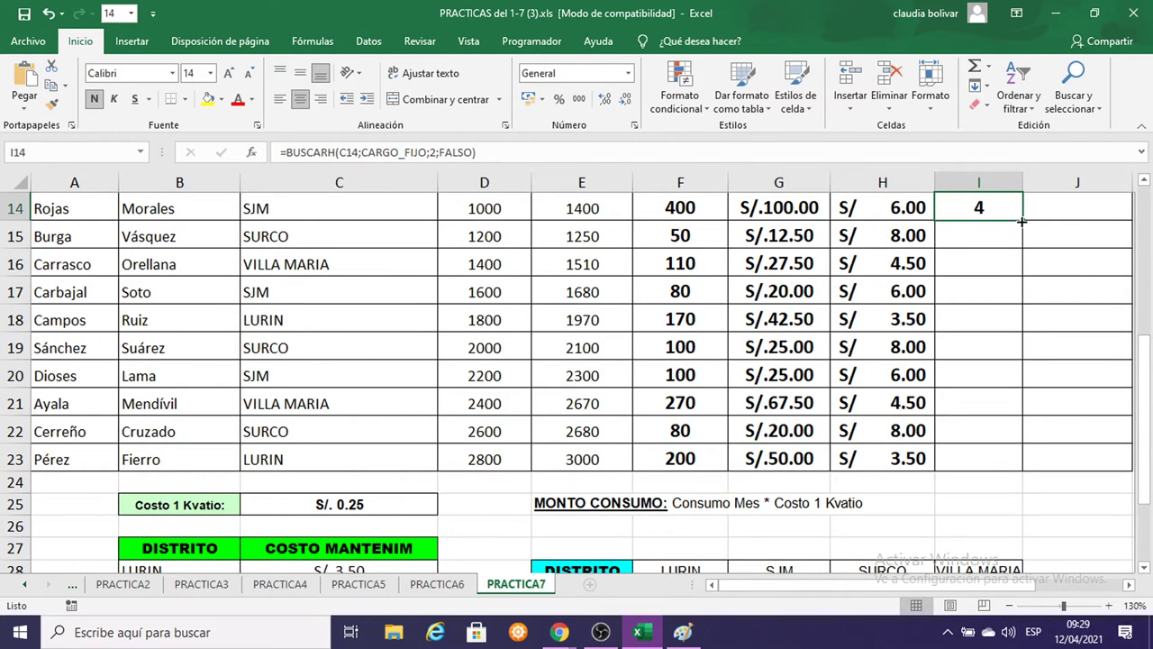
left_click_drag(1022, 219, 985, 219)
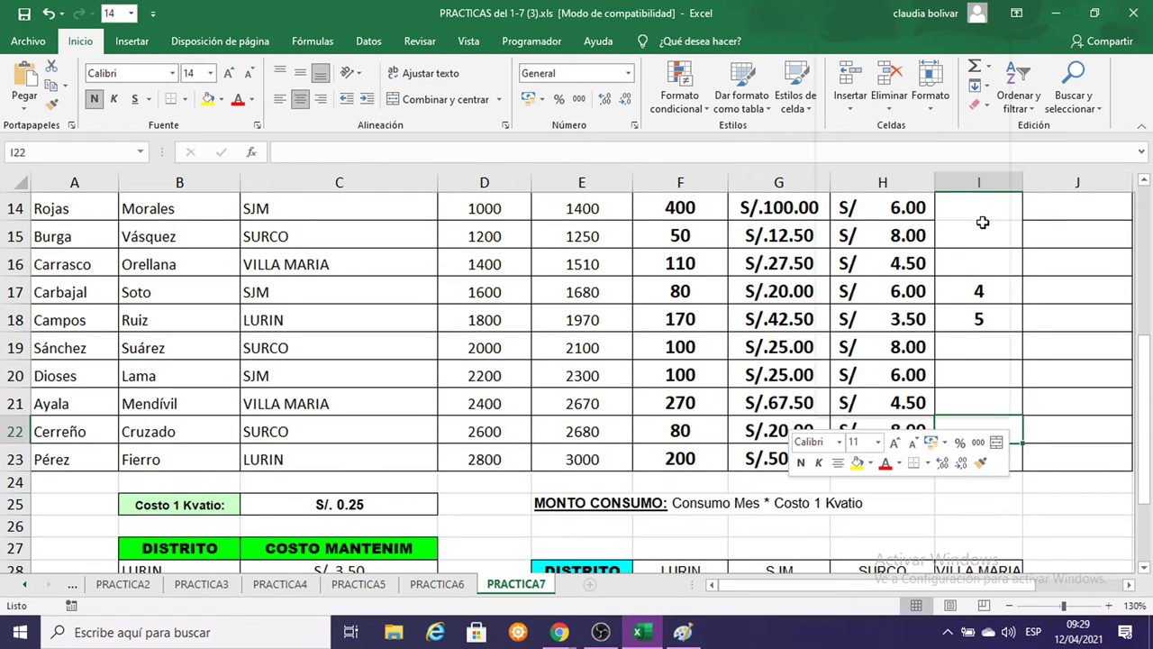
key("ctrl+z")
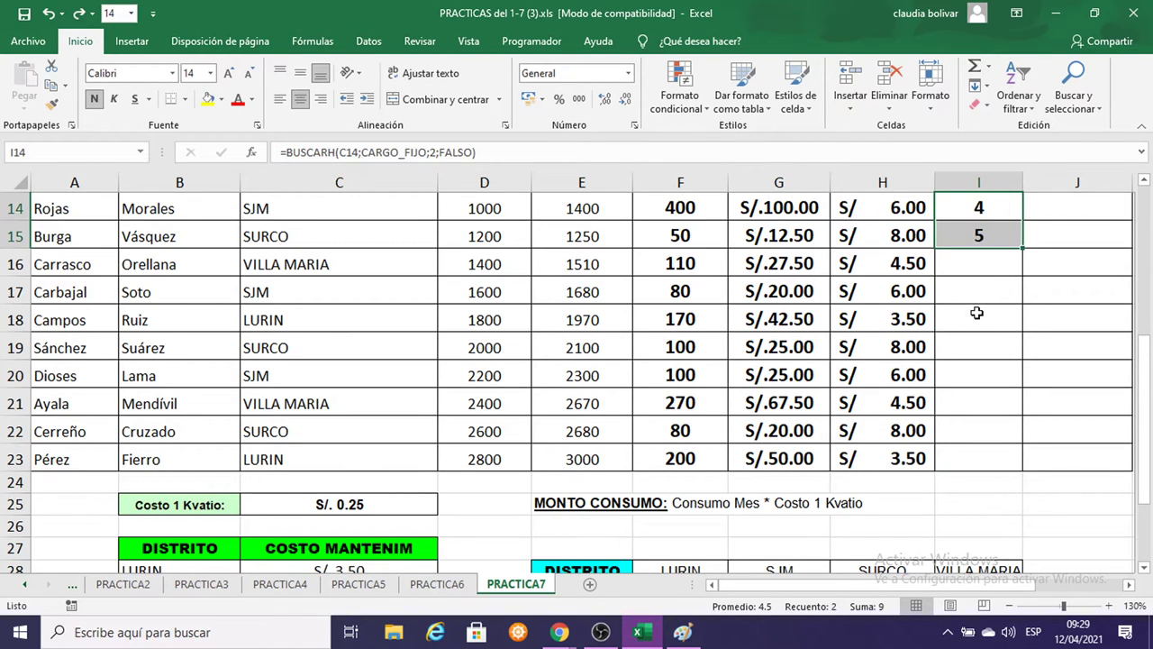
Fill the fixed charge formula from I14 down through I23.
left_click(989, 211)
left_click_drag(1022, 219, 1024, 467)
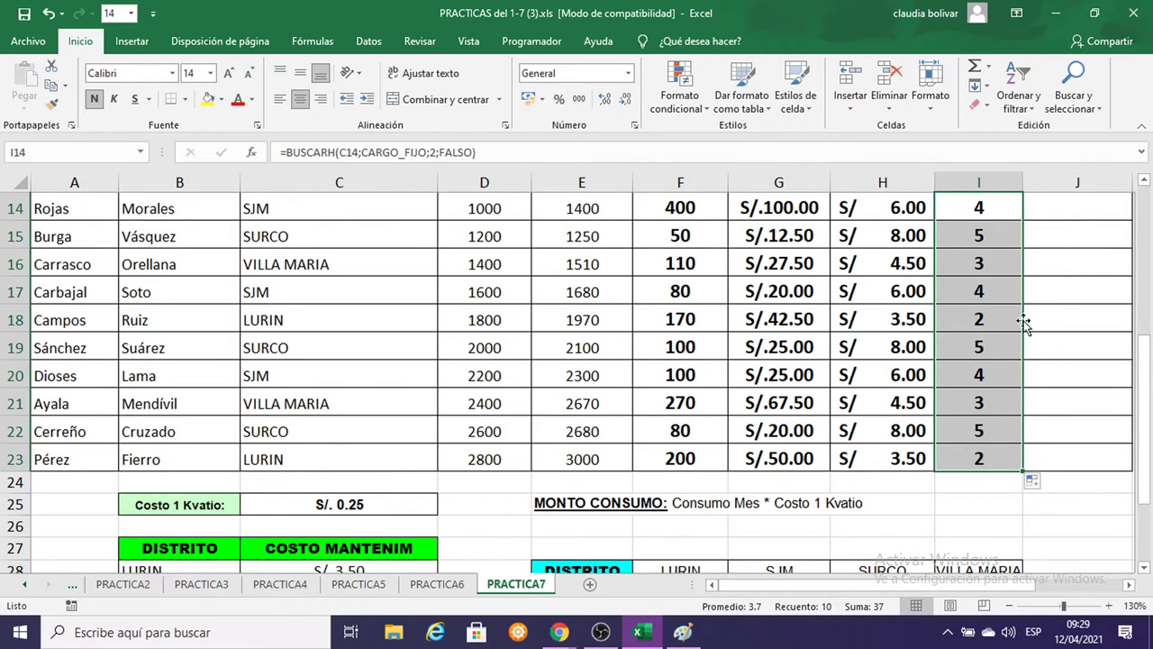
scroll(969, 365, "down", 1)
scroll(973, 362, "up", 1)
Format the fixed charges in I14:I23 with the S/ accounting currency format.
scroll(973, 363, "up", 1)
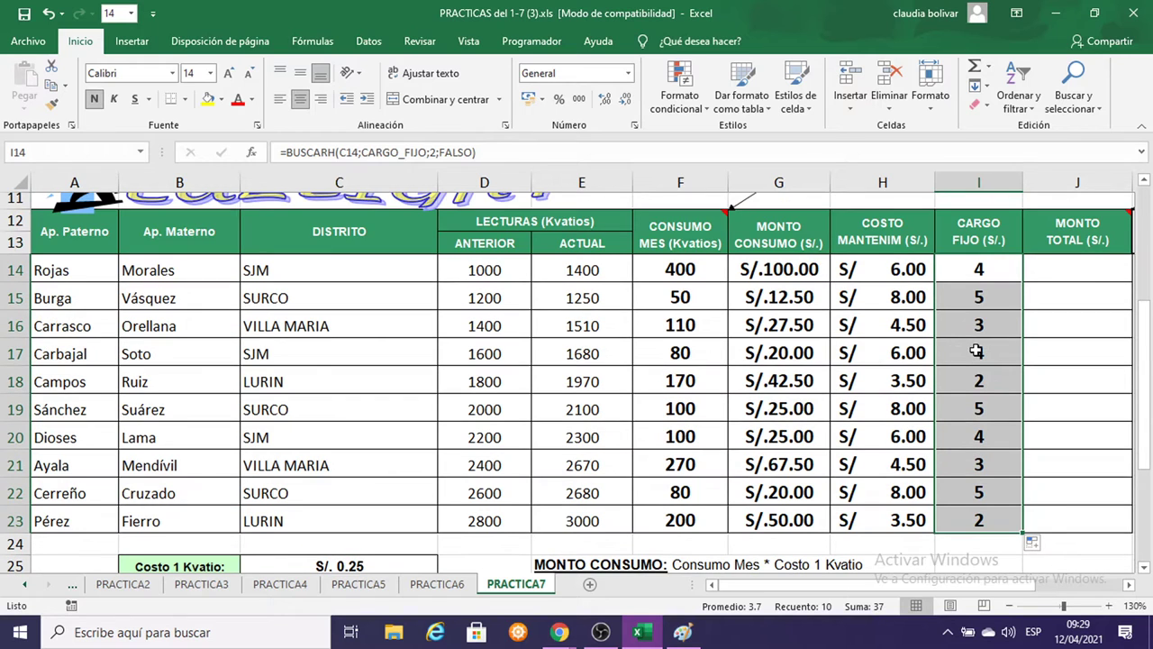
left_click(543, 99)
left_click(559, 142)
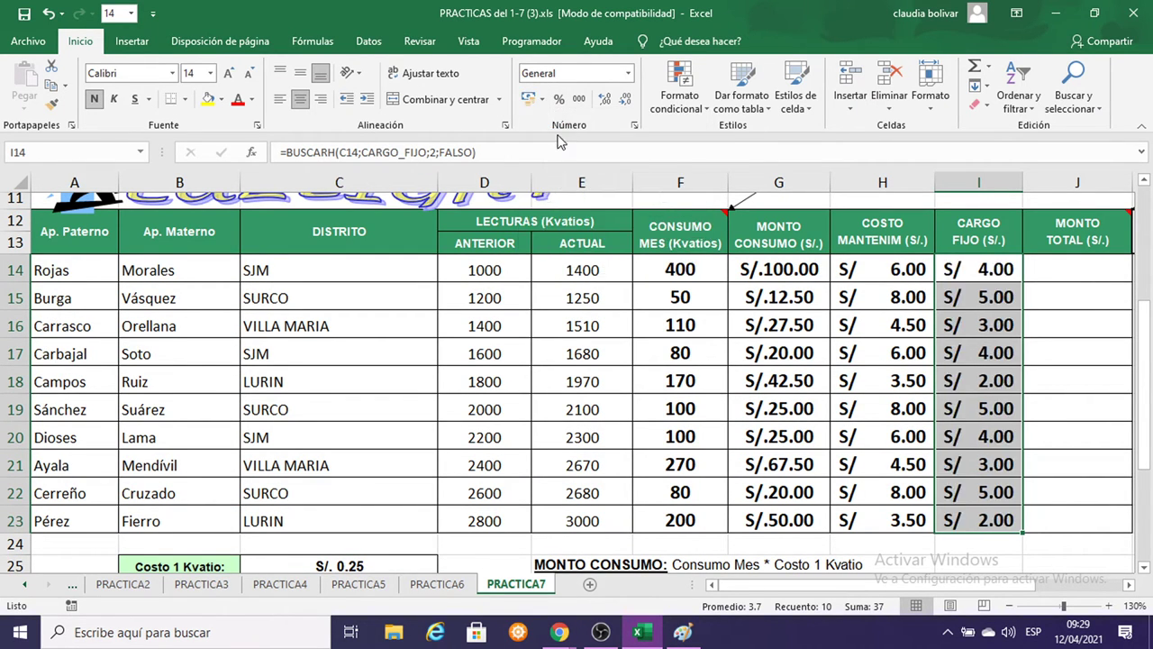
Compare the maintenance costs and fixed charges in the billing rows with the rate tables in B27:C31 and E28:I29.
left_click(7, 271)
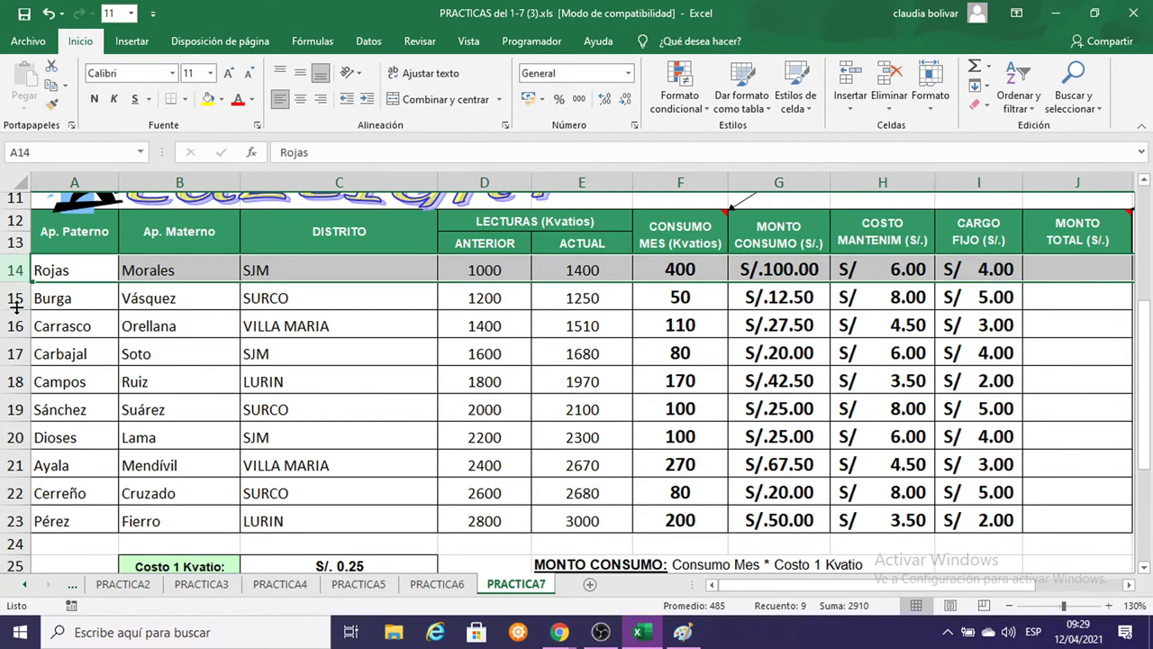
left_click(7, 297)
scroll(520, 387, "down", 3)
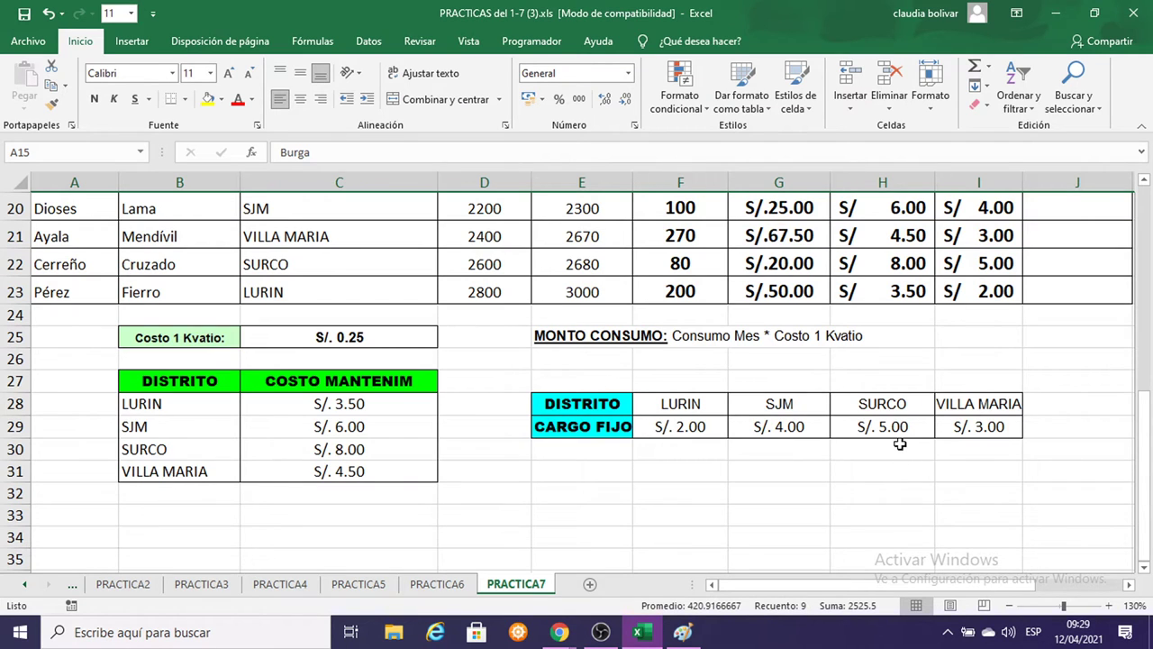
left_click(11, 238)
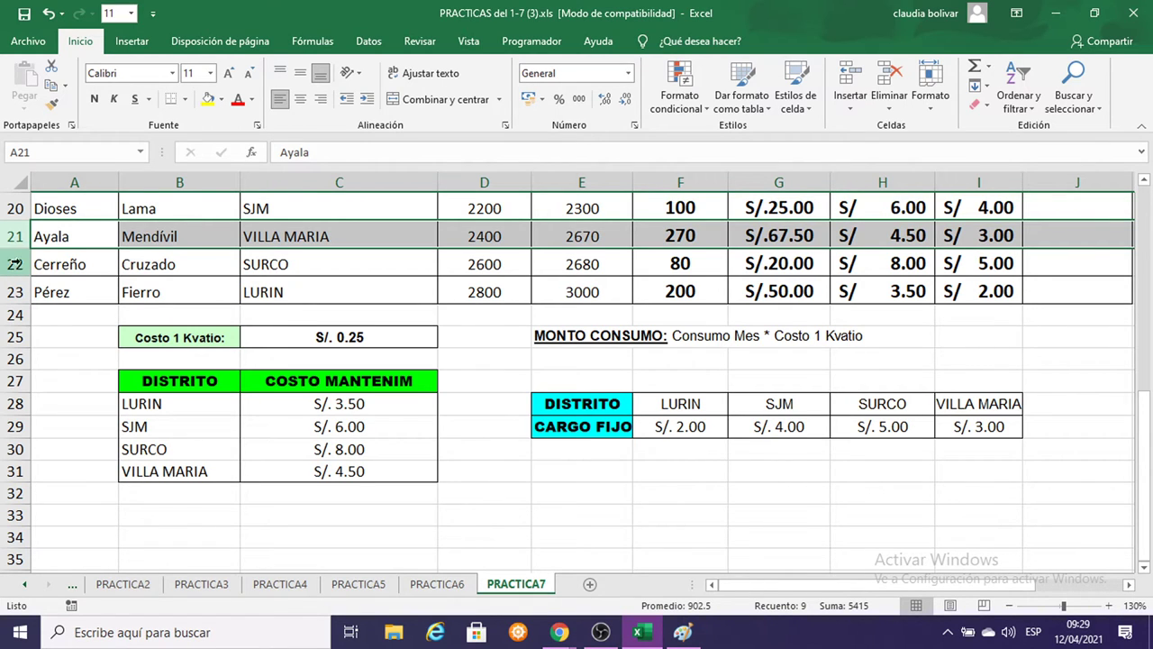
left_click(14, 292)
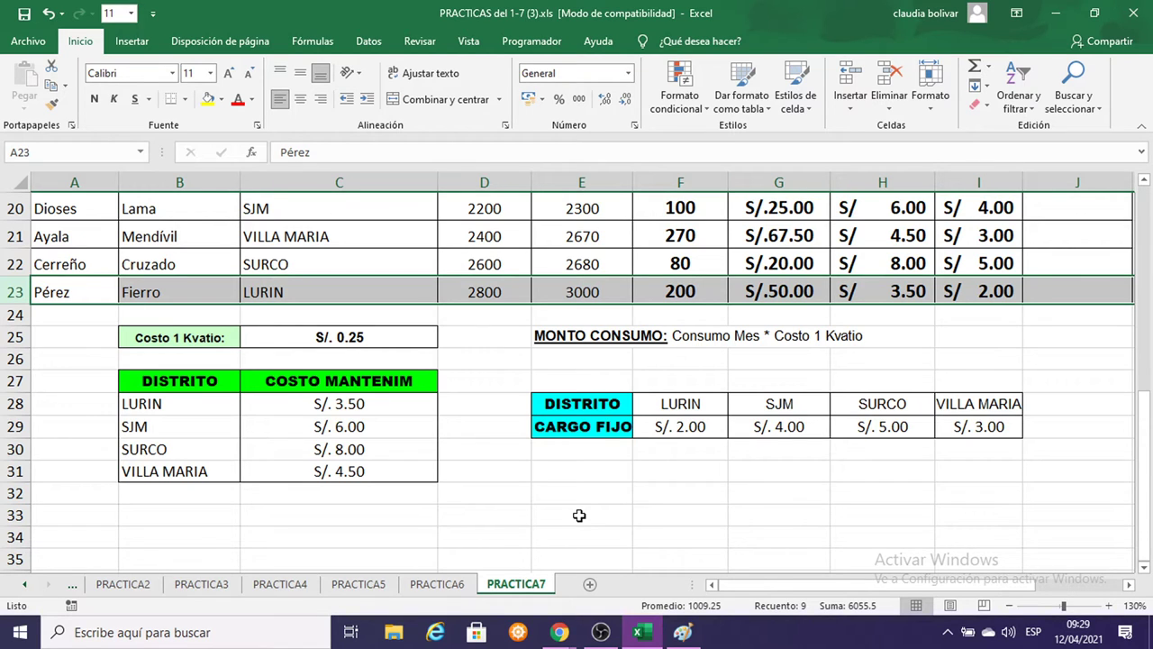
left_click(360, 404)
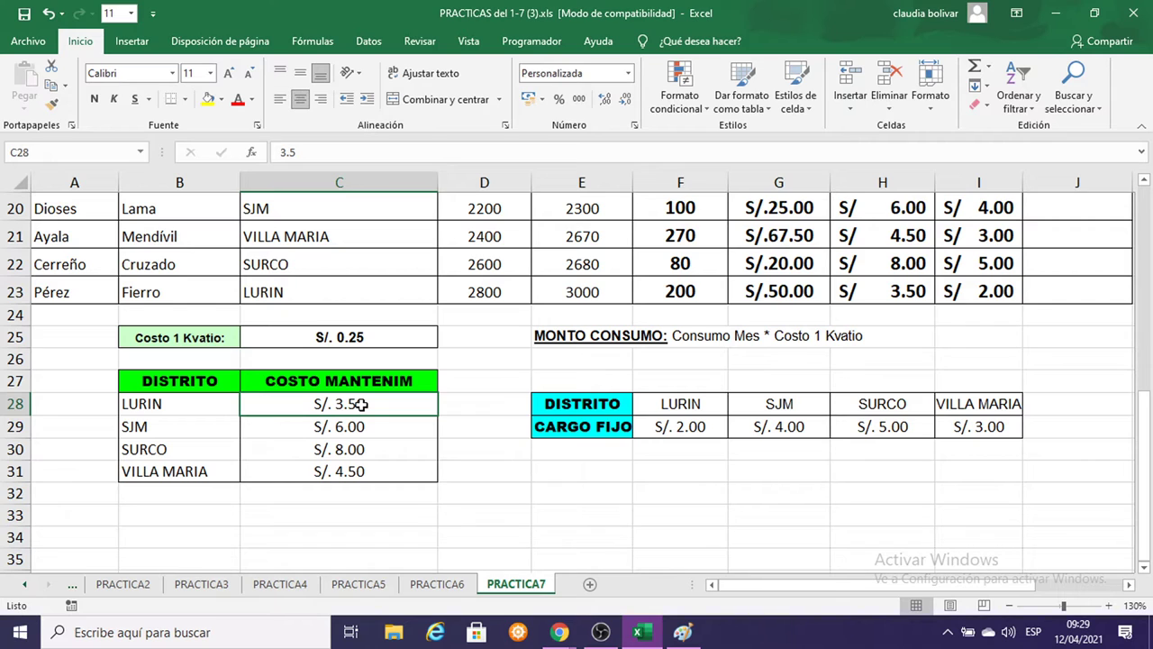
double_click(355, 469)
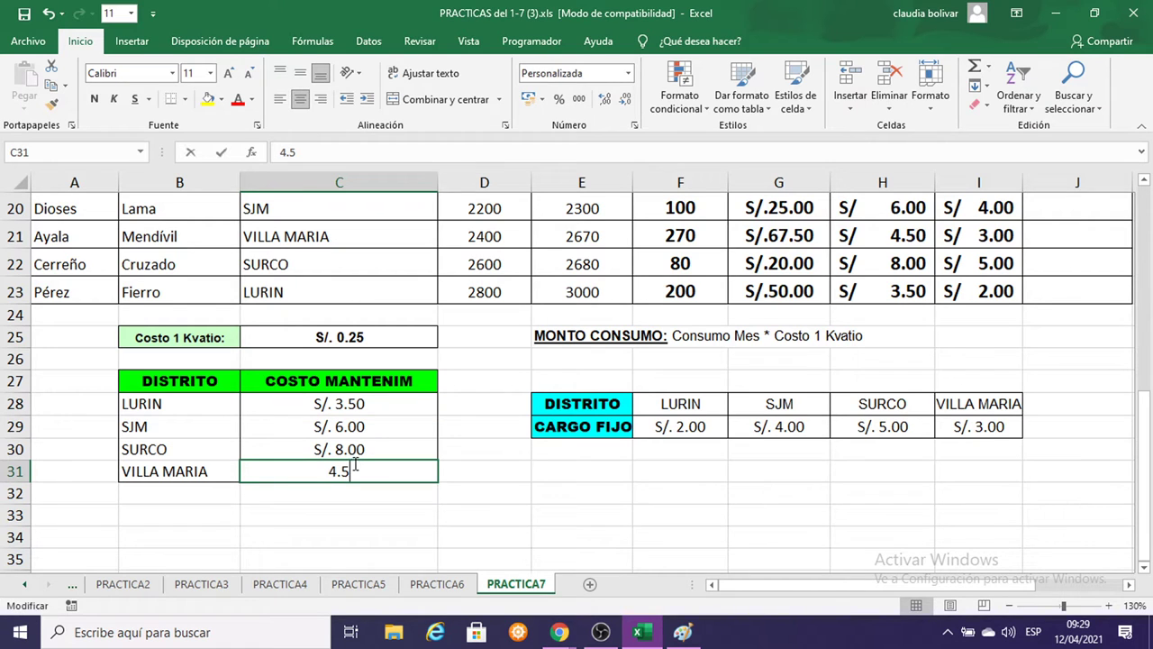
left_click(678, 462)
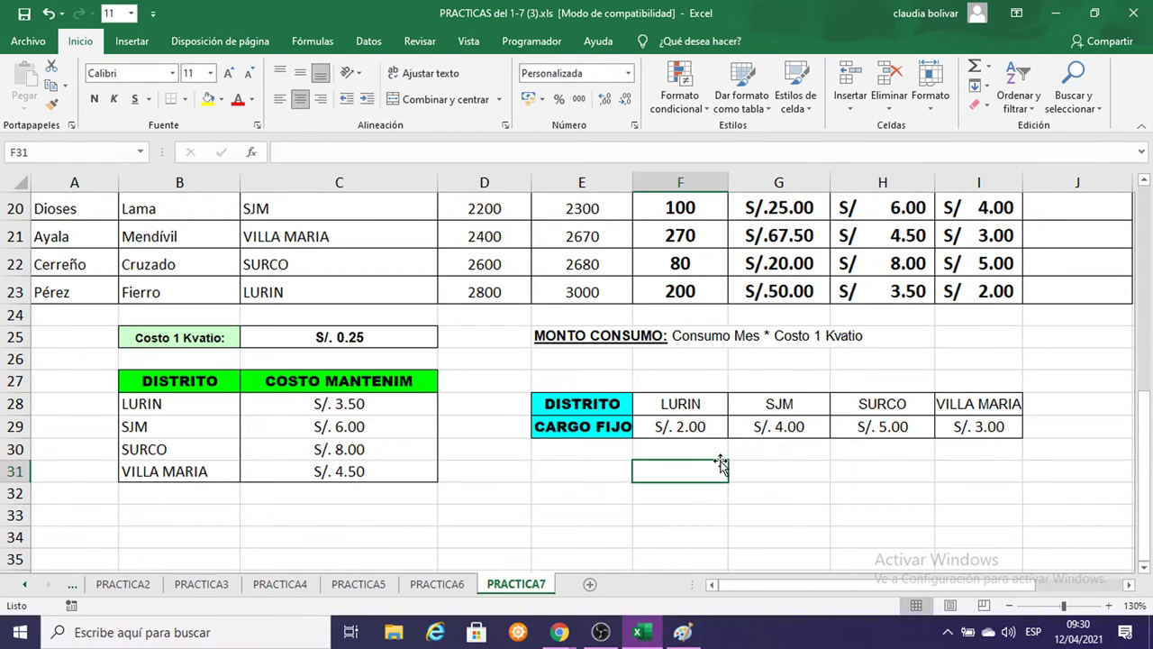
left_click_drag(663, 428, 958, 427)
left_click(963, 427)
left_click(998, 476)
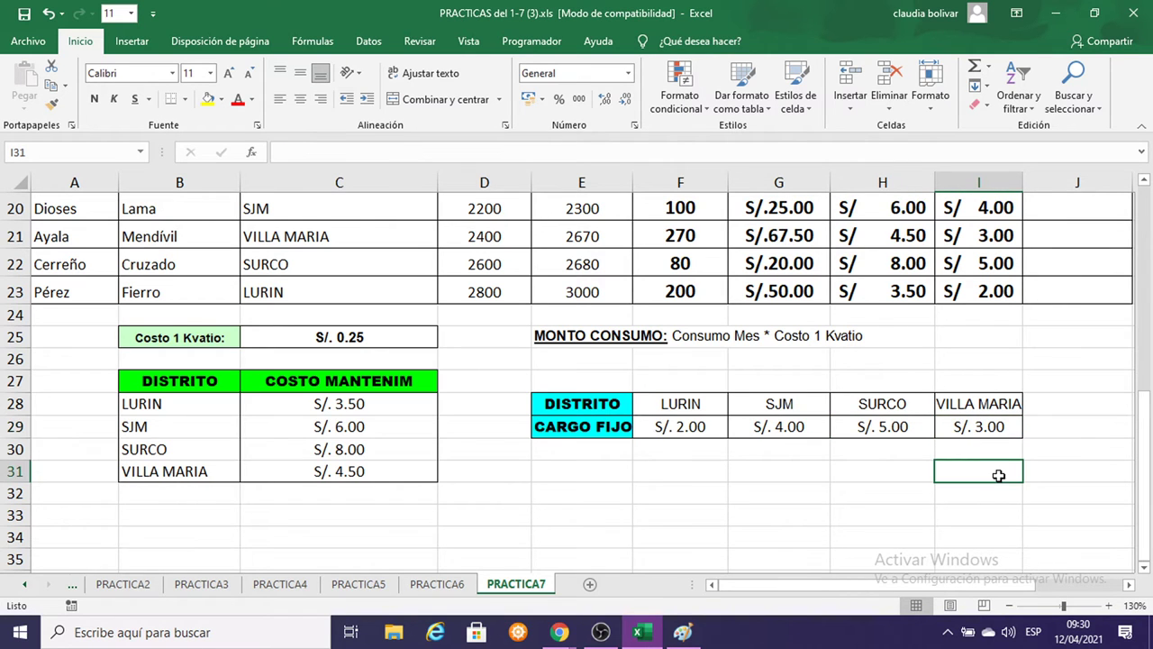
scroll(998, 475, "up", 5)
scroll(1042, 531, "down", 2)
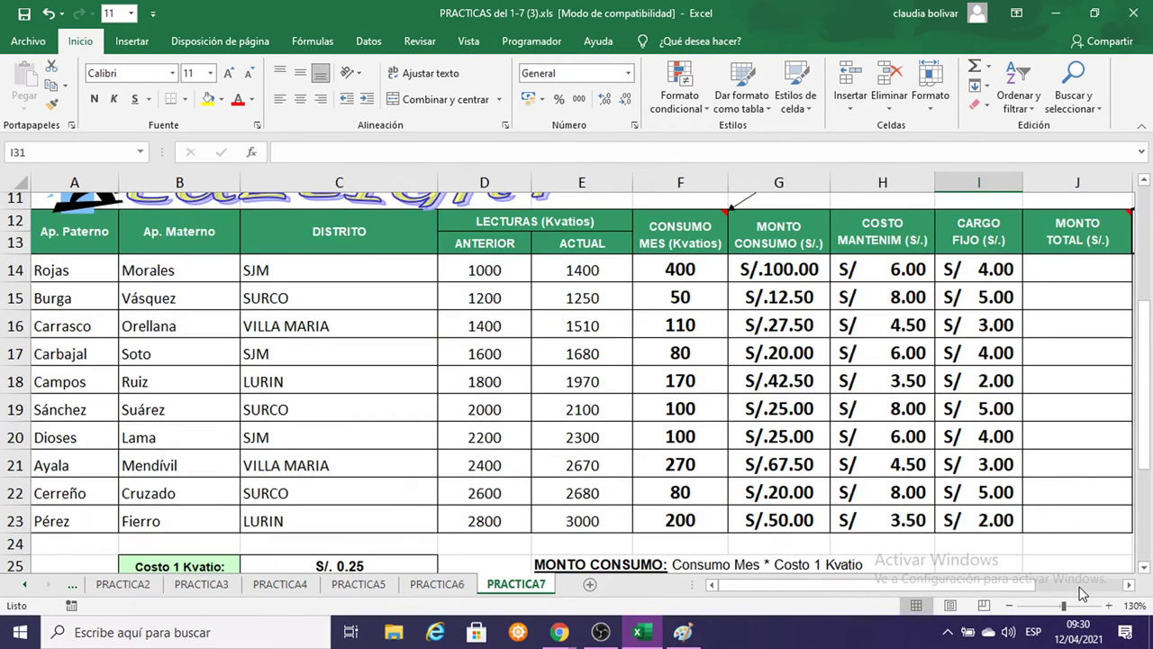
Total the consumption amount, maintenance cost and fixed charge of row 14 in J14 with the automatic Suma function over G14:I14.
left_click(1131, 585)
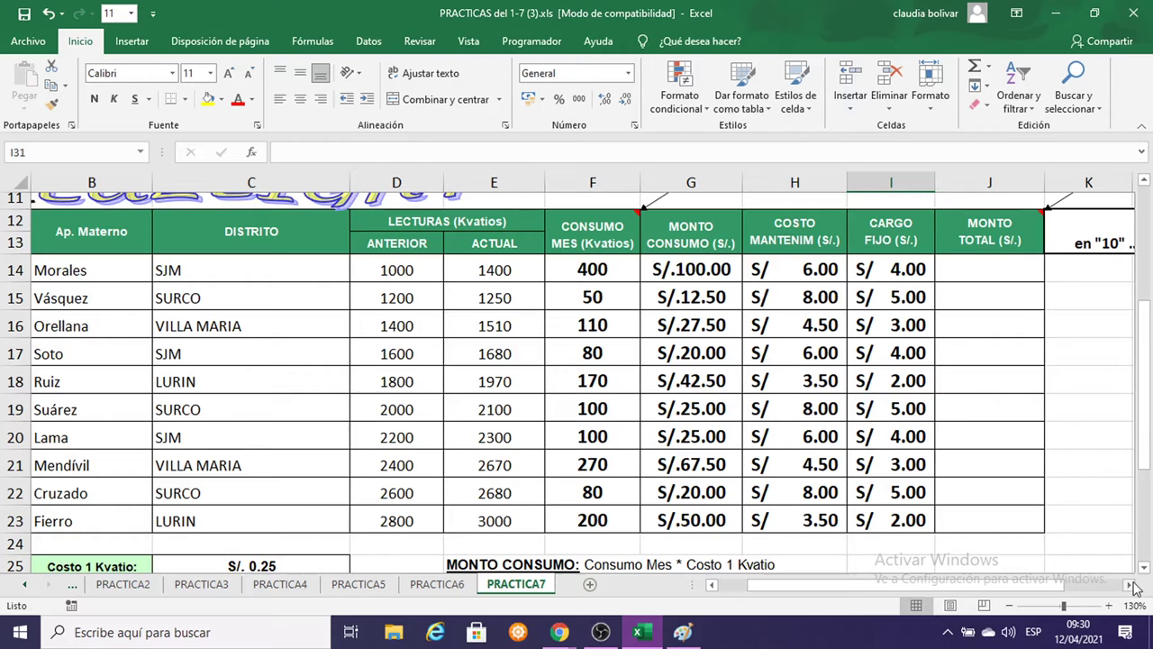
left_click(982, 266)
scroll(1037, 423, "up", 2)
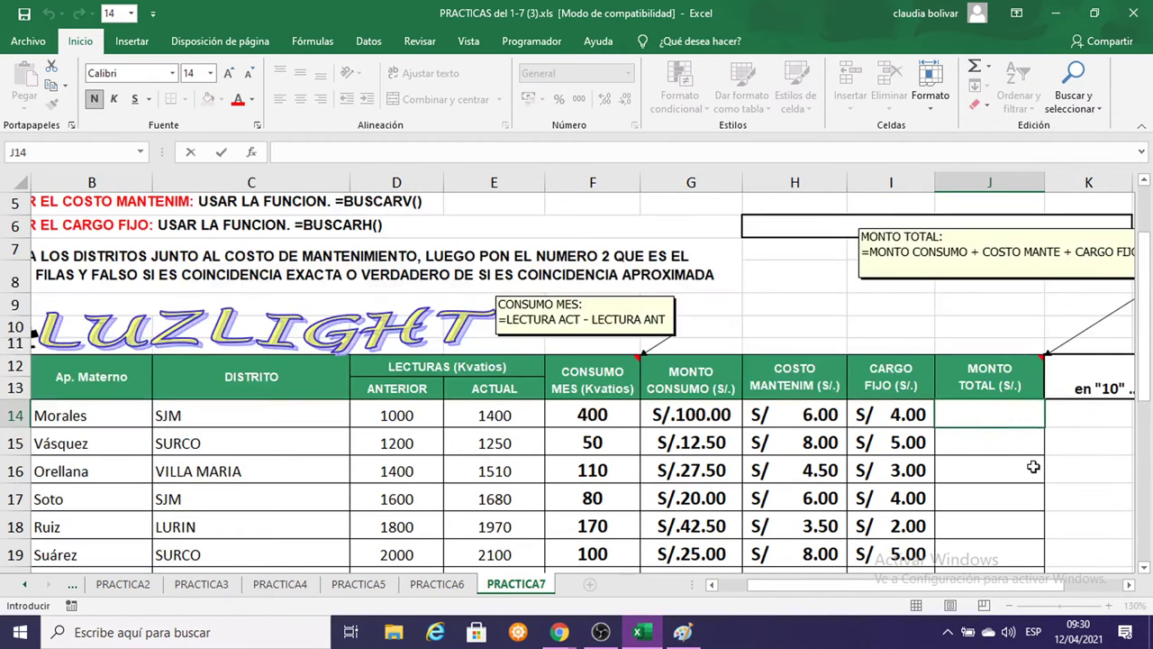
left_click(1131, 585)
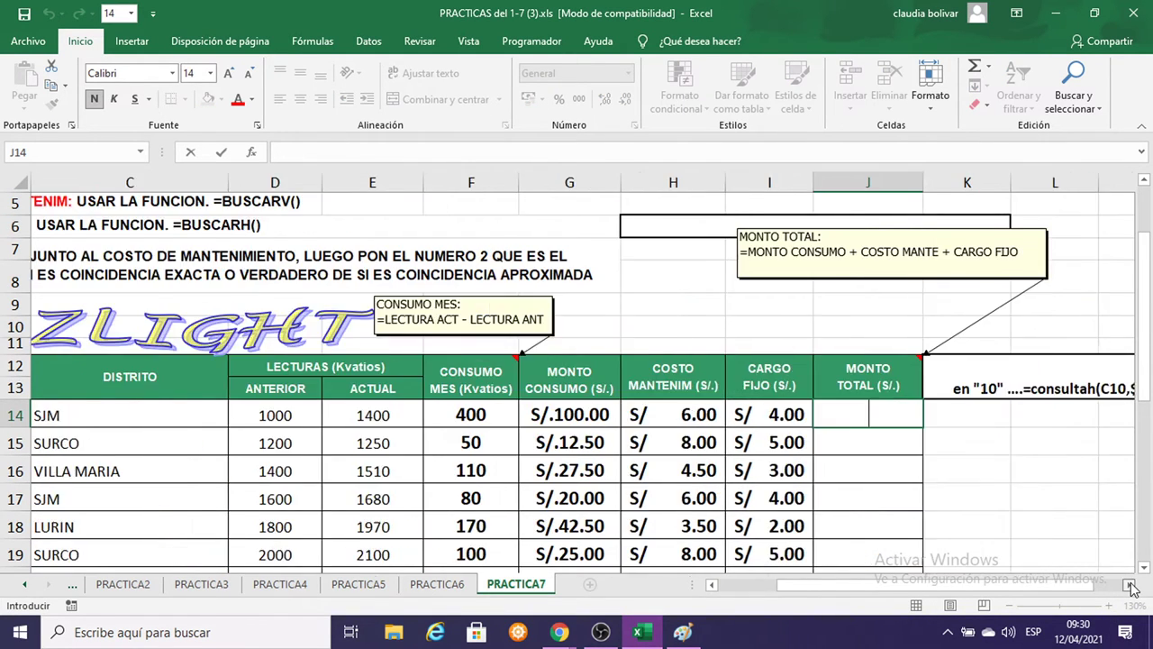
left_click(1131, 584)
left_click(1130, 584)
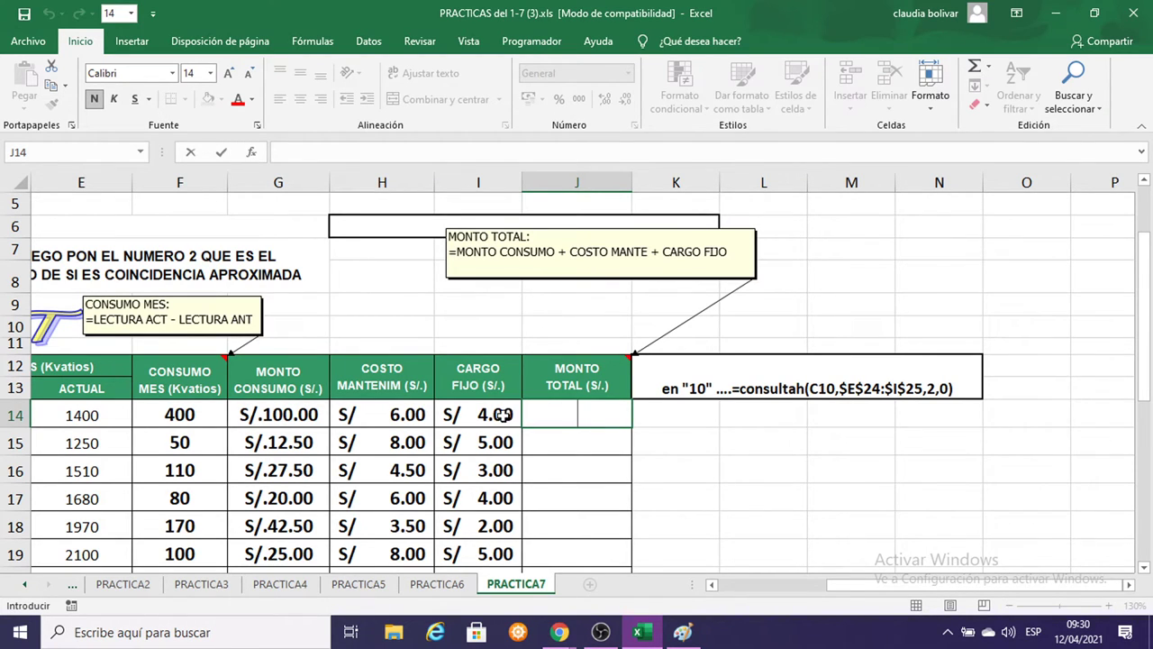
double_click(261, 415)
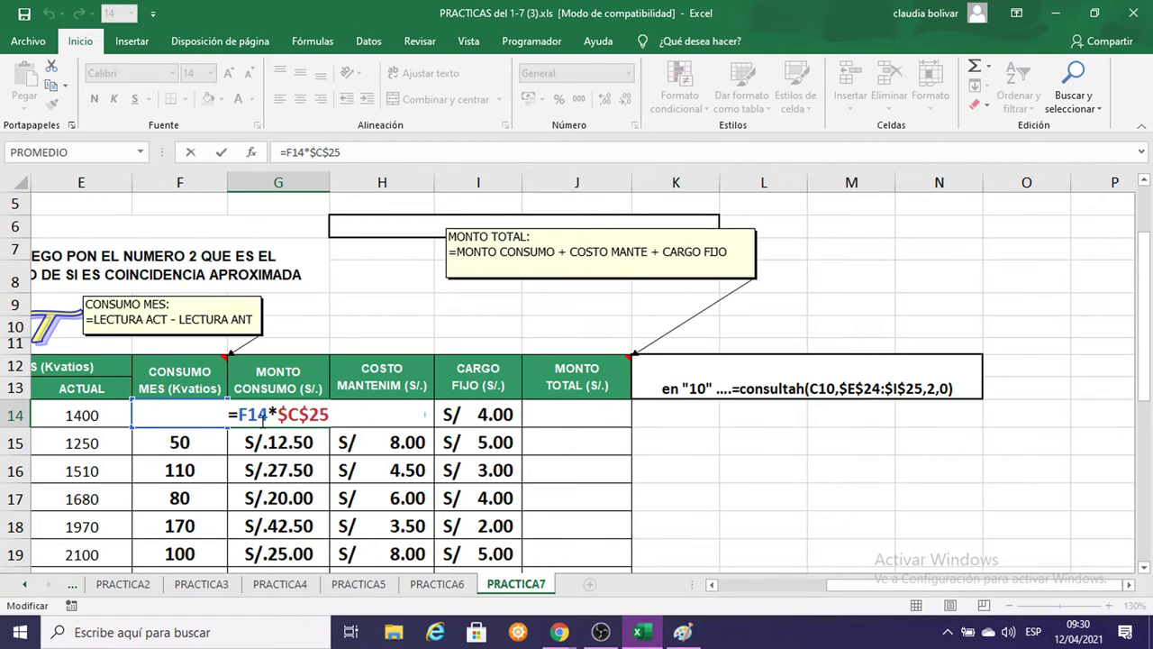
key("Escape")
left_click_drag(282, 419, 553, 419)
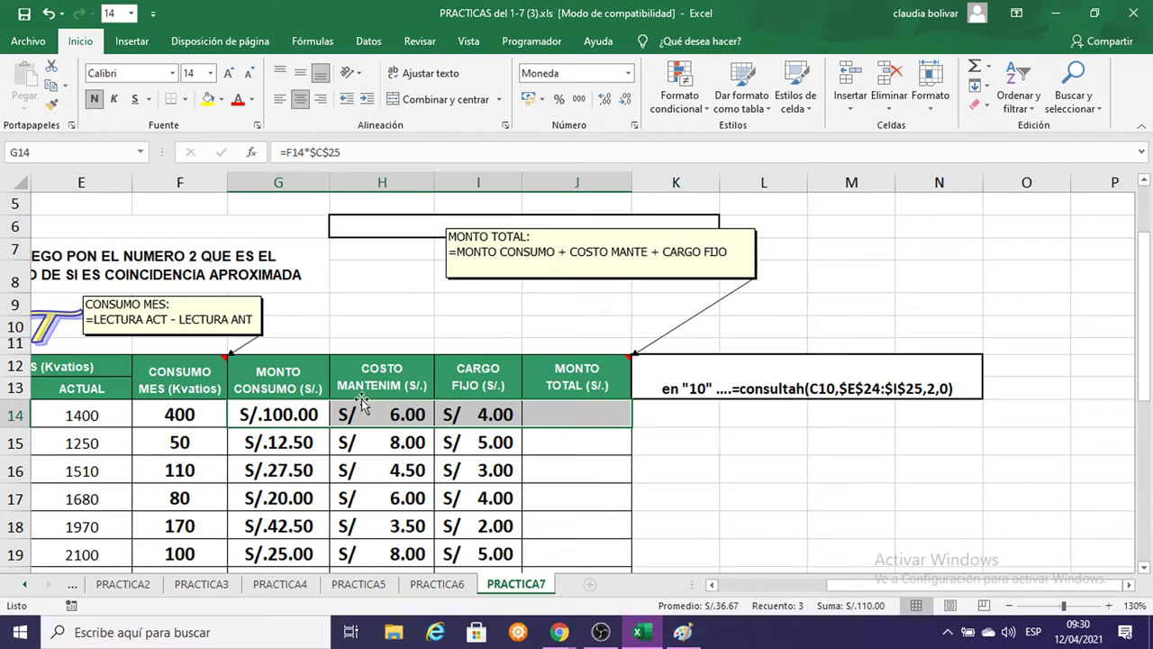
left_click(991, 69)
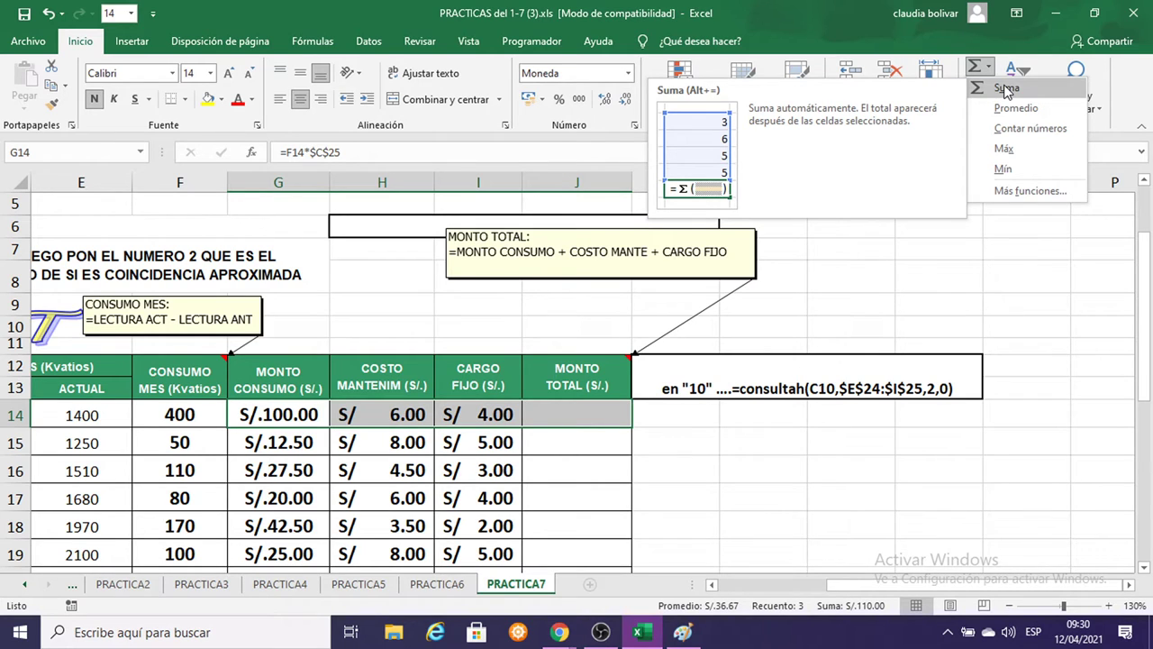
left_click(1007, 88)
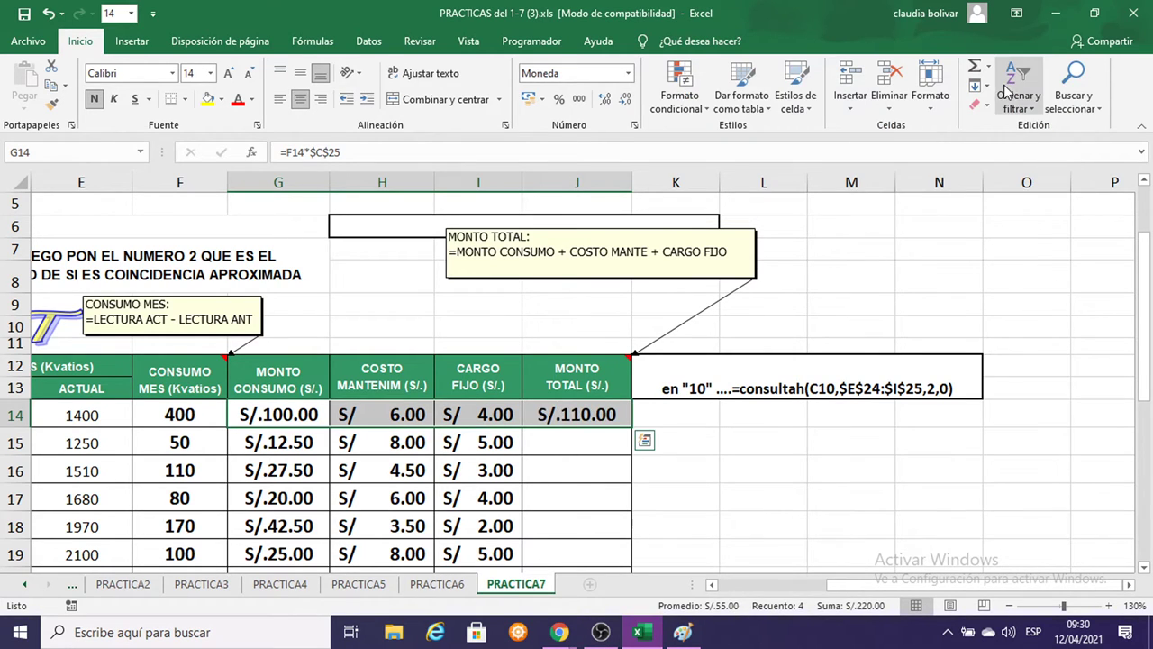
Fill the MONTO TOTAL formula from J14 down through J23.
left_click(588, 414)
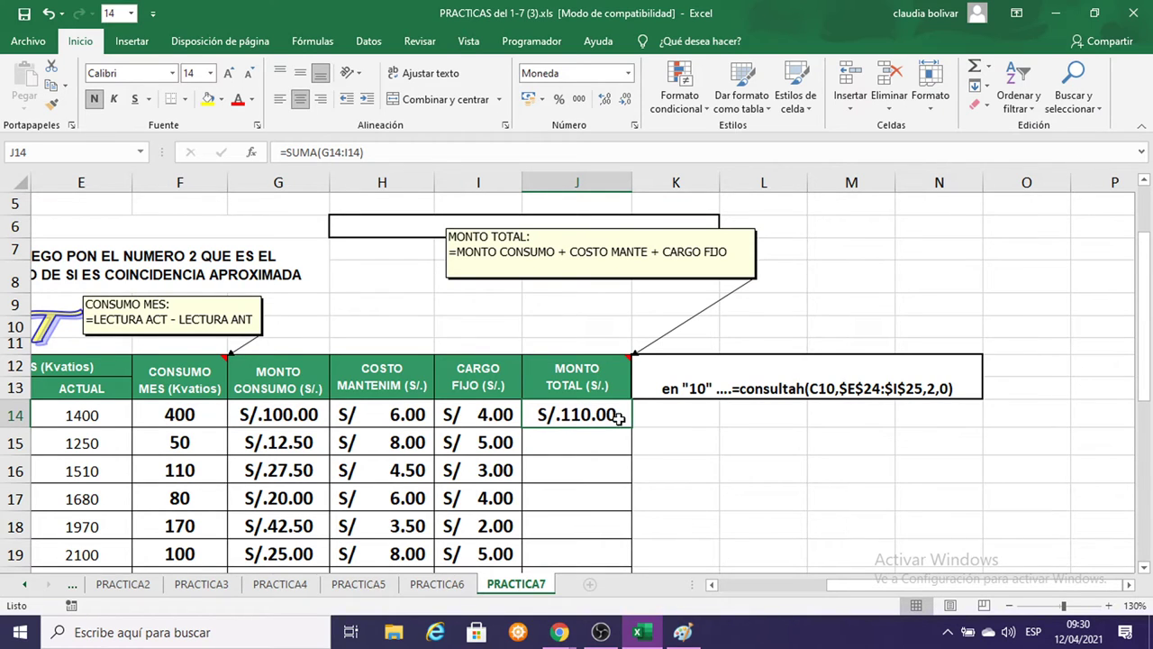
left_click_drag(632, 425, 621, 530)
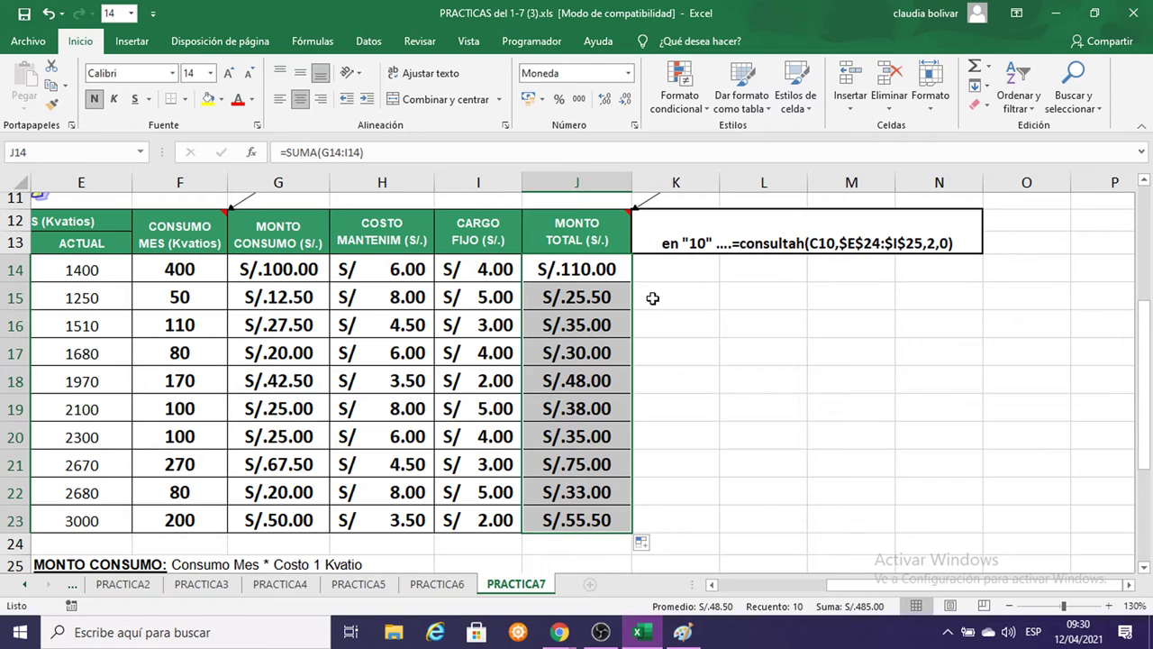
left_click(801, 376)
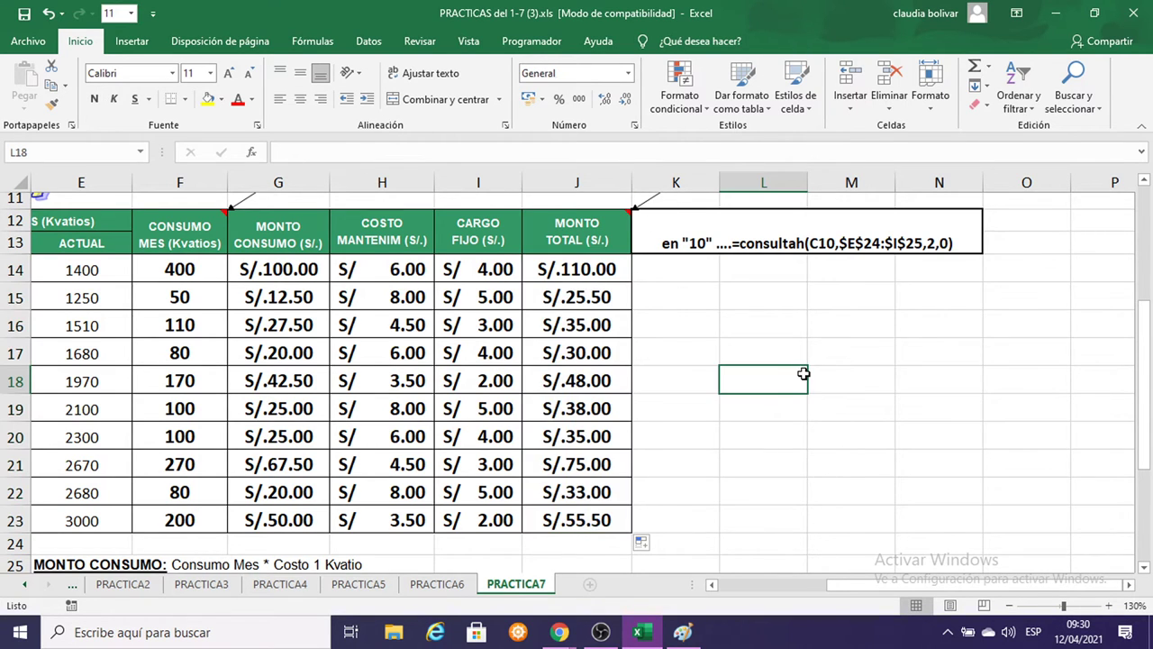
Examine the vertical maintenance cost table, going over the district names in B28:B31 and their costs beside the horizontal fixed charge table.
scroll(800, 375, "down", 3)
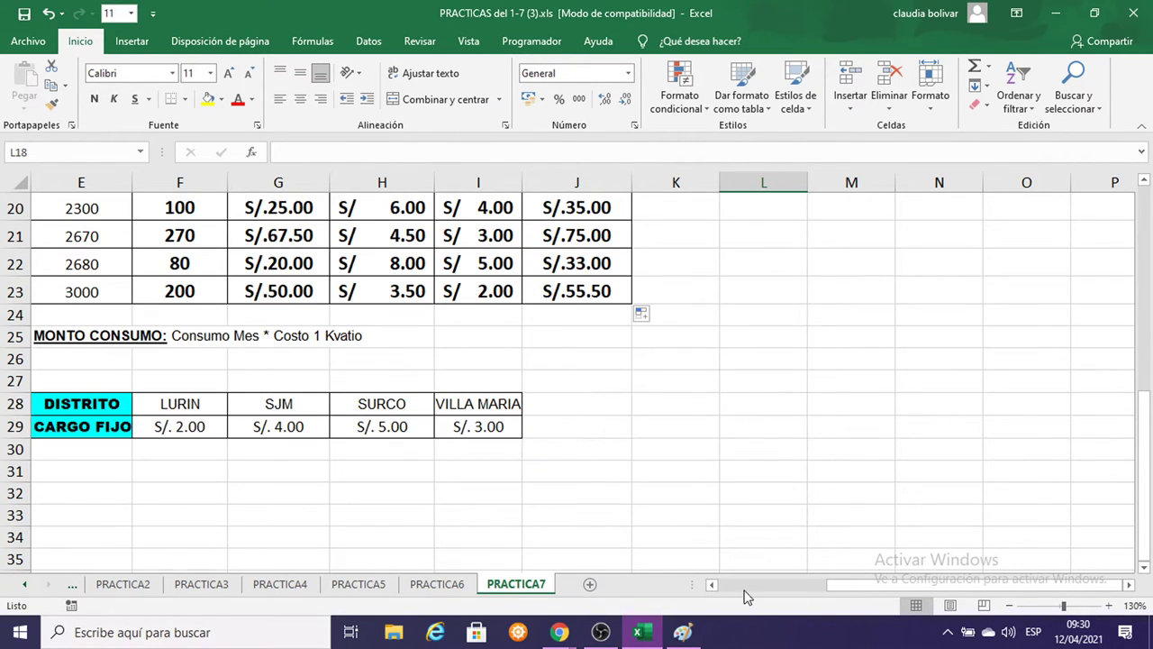
left_click_drag(829, 584, 721, 597)
scroll(450, 442, "down", 2)
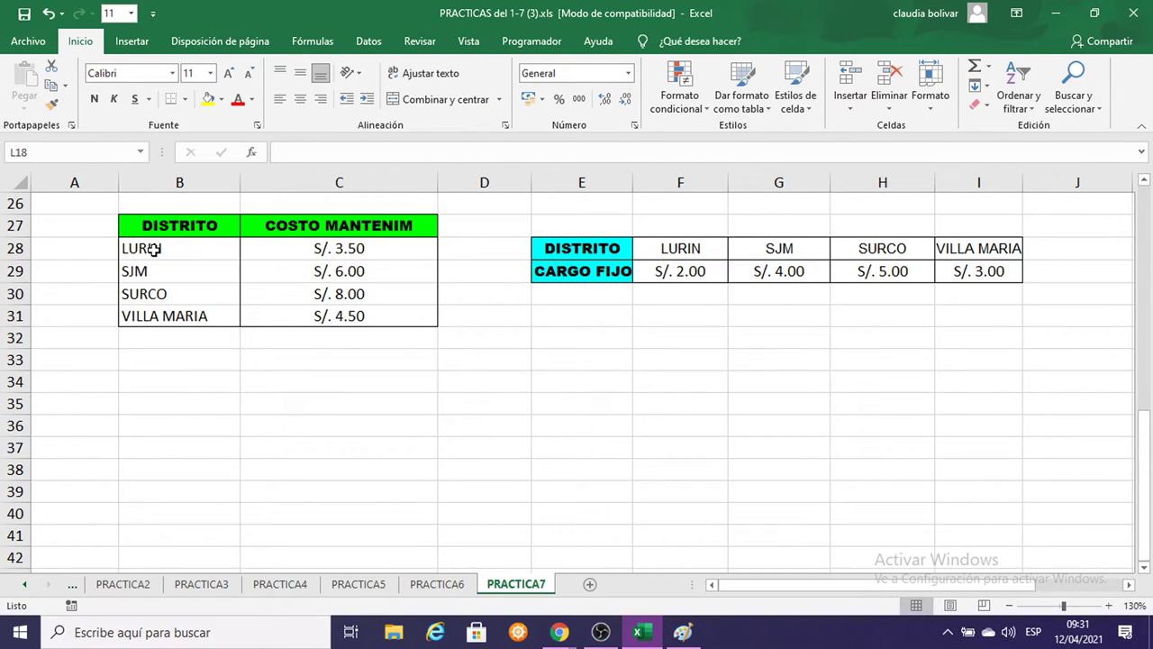
left_click_drag(155, 250, 164, 316)
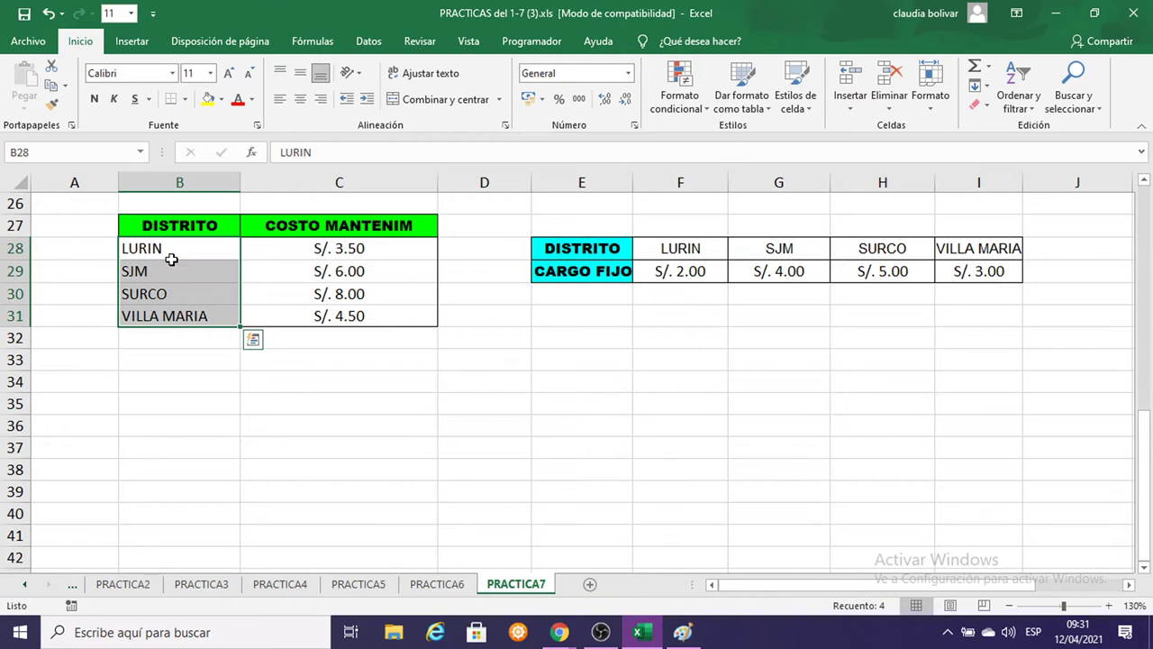
left_click(174, 251)
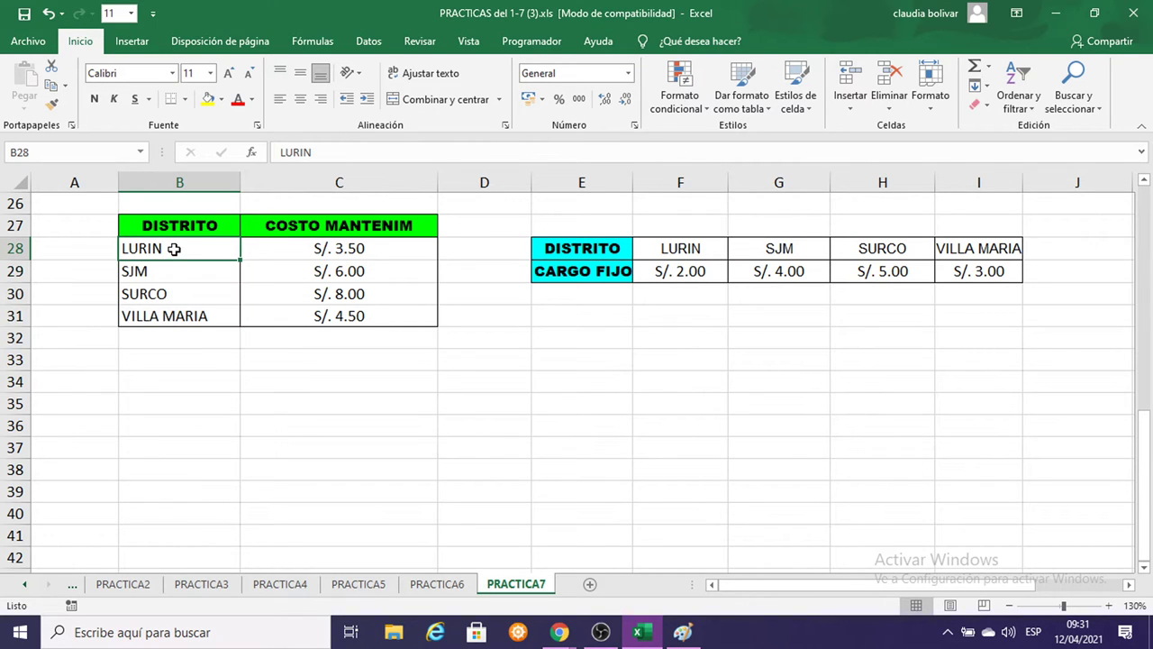
left_click_drag(174, 250, 184, 312)
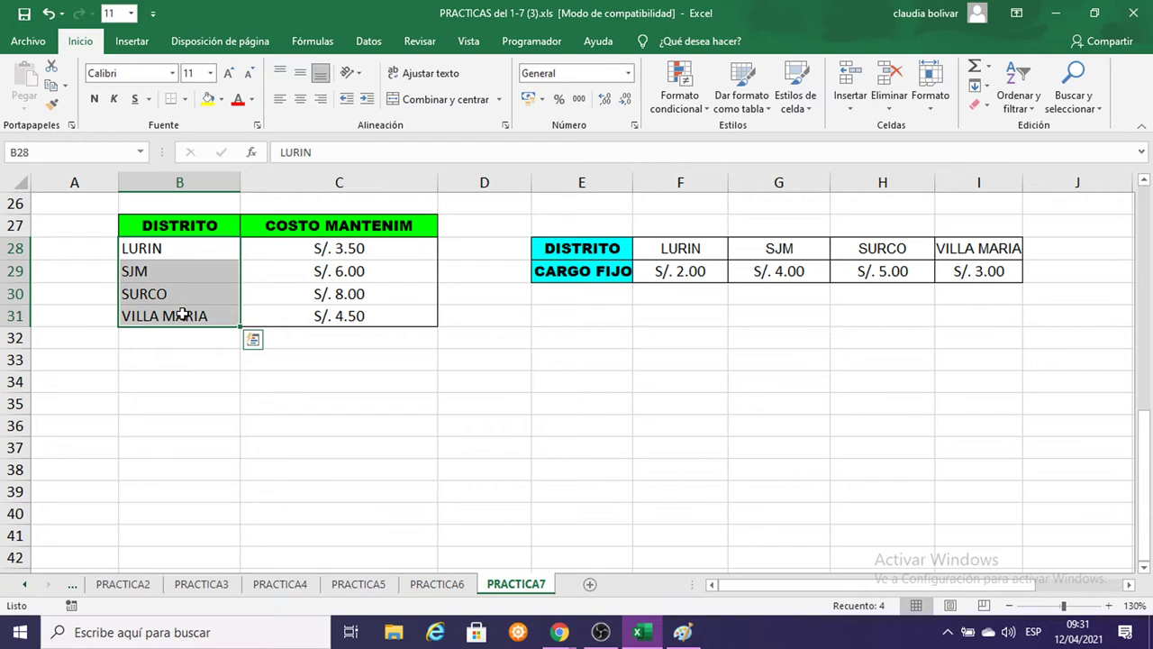
left_click(185, 246)
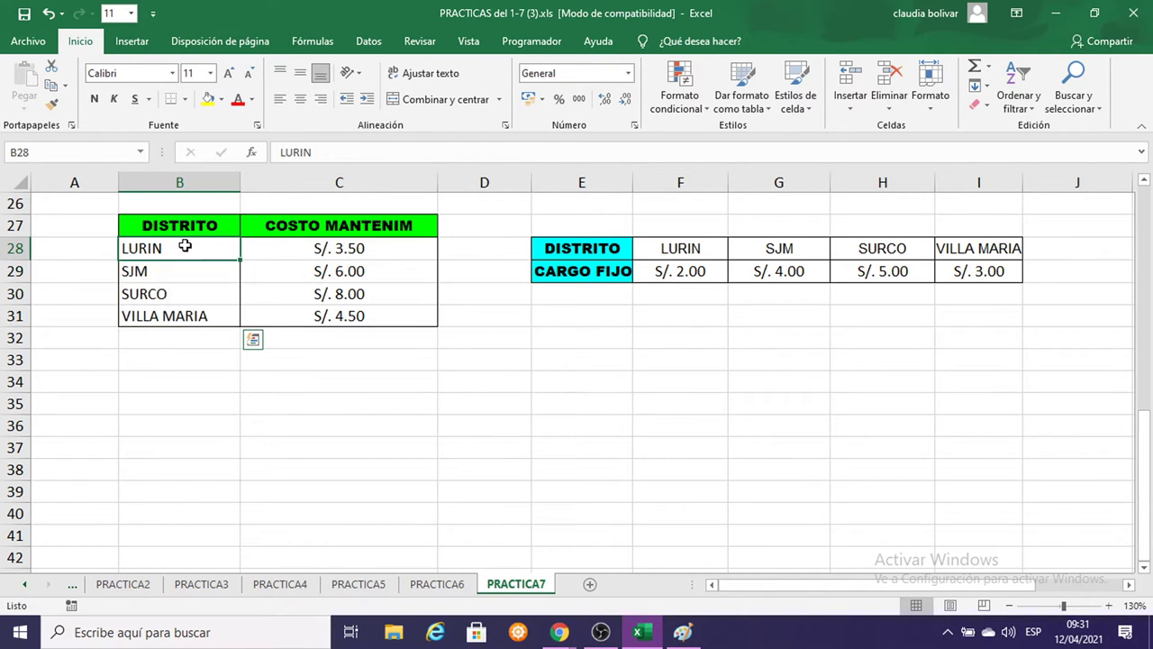
left_click_drag(185, 246, 181, 312)
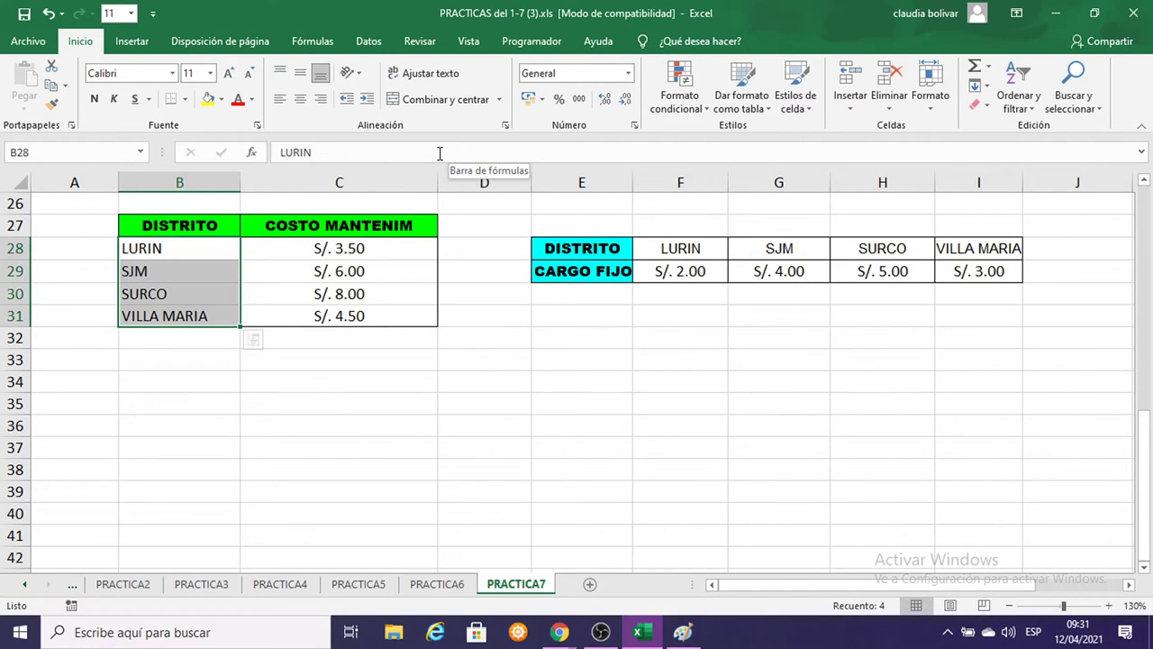
key("ctrl+q")
key("Escape")
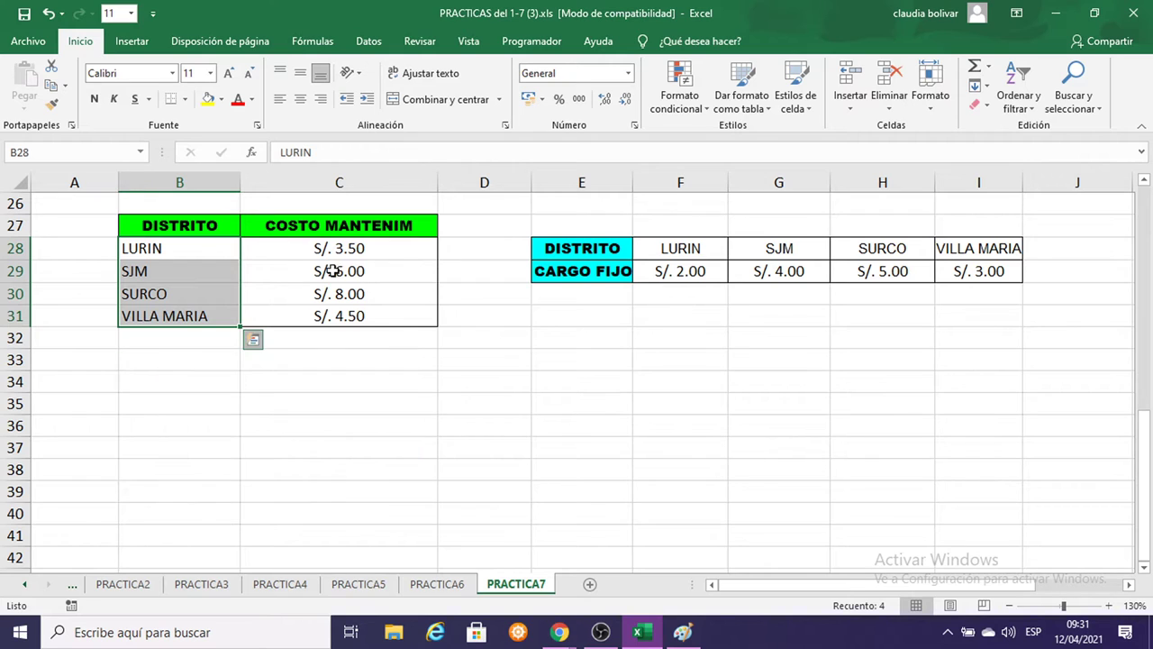
left_click(322, 270)
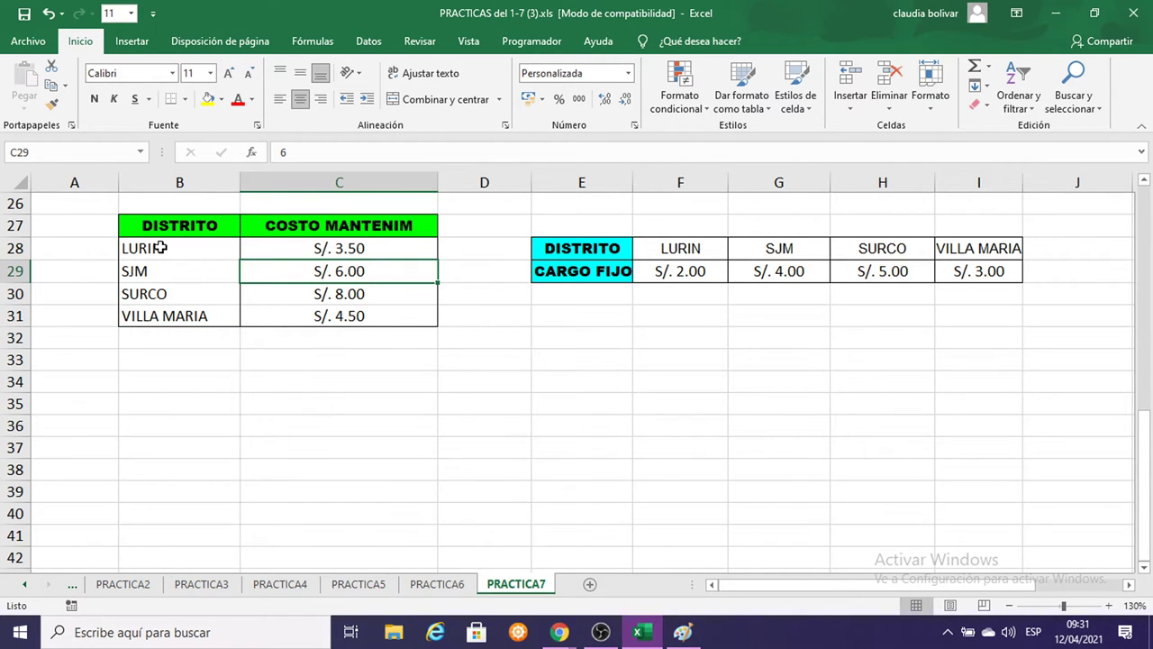
Select the districts and their maintenance costs in B28:C31 and display the available column chart types.
left_click_drag(159, 248, 157, 309)
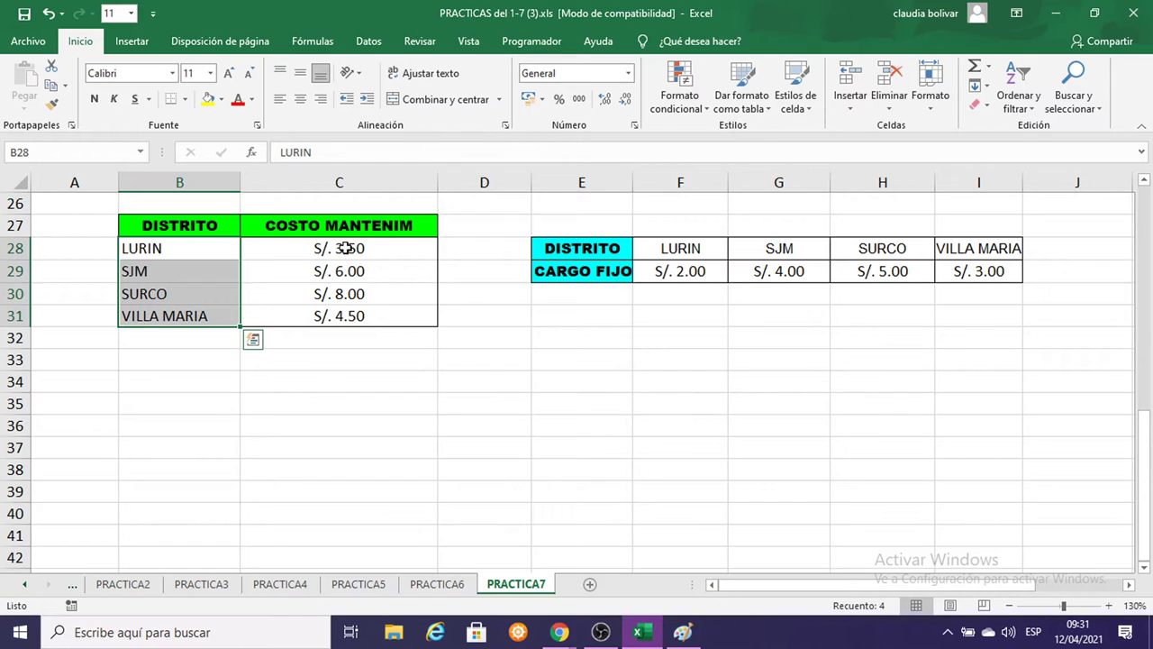
left_click_drag(345, 248, 343, 316)
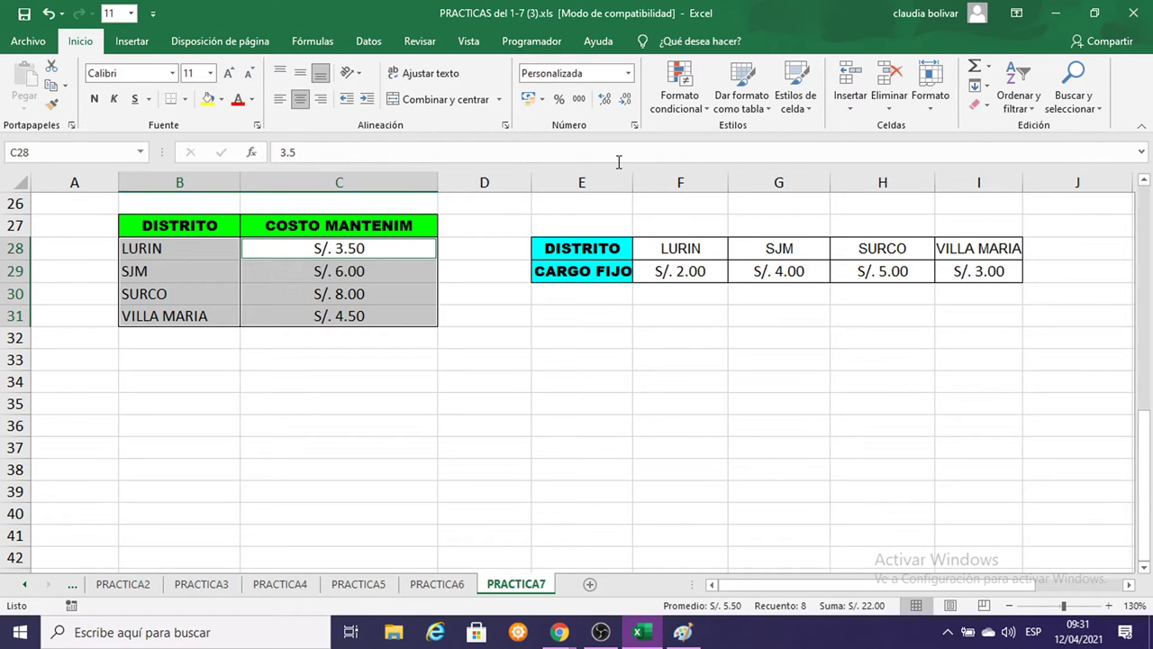
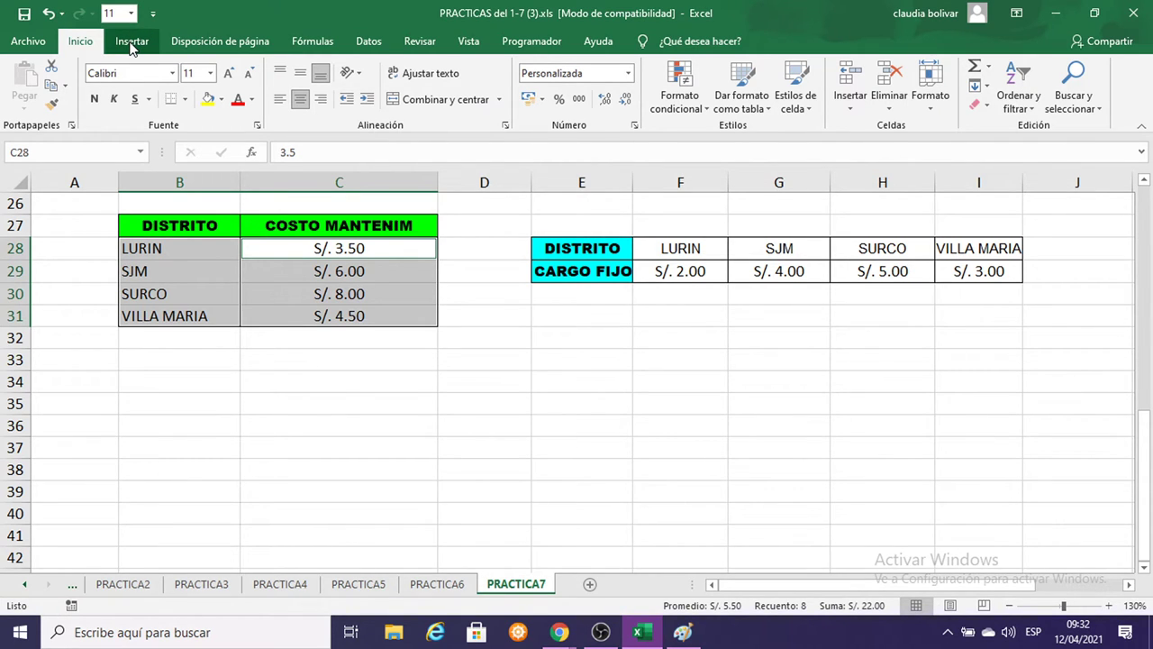
left_click(132, 43)
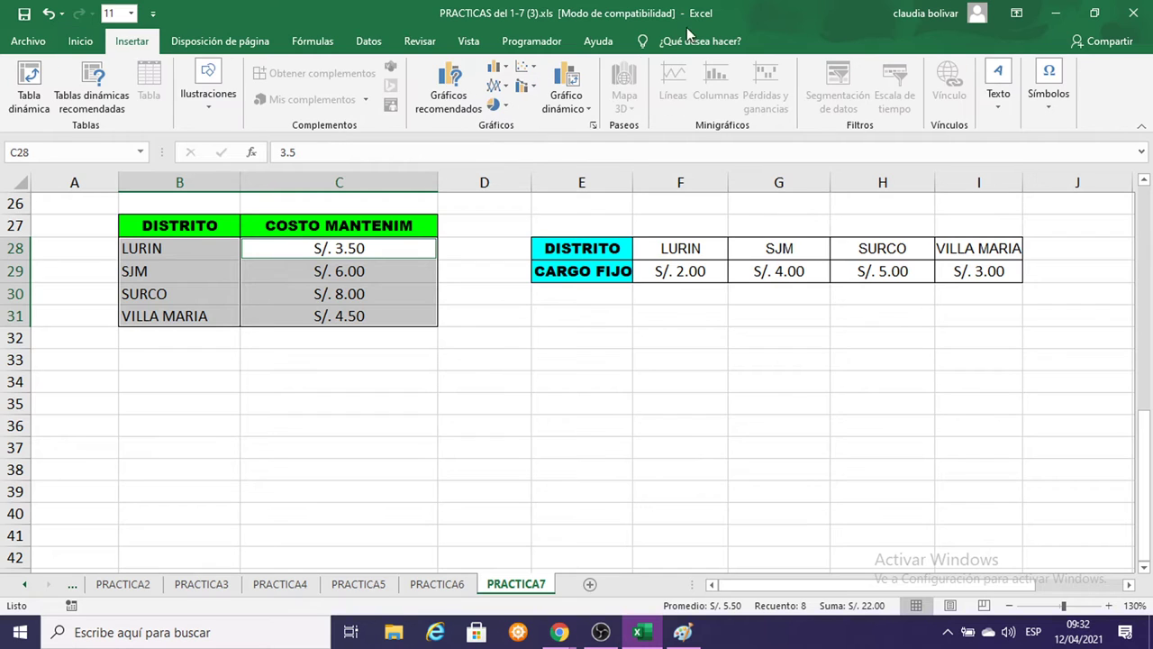
right_click(507, 70)
left_click(495, 69)
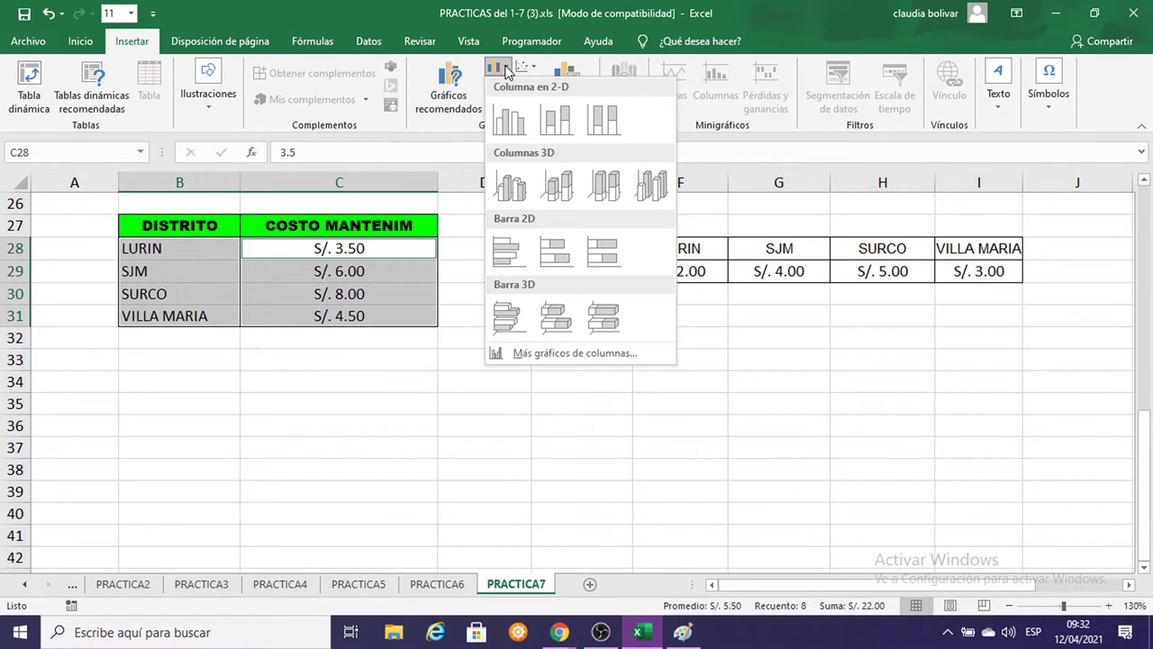
Switch to Paint, paste the captured screenshot, and examine the enlarged column and bar chart types.
left_click(682, 633)
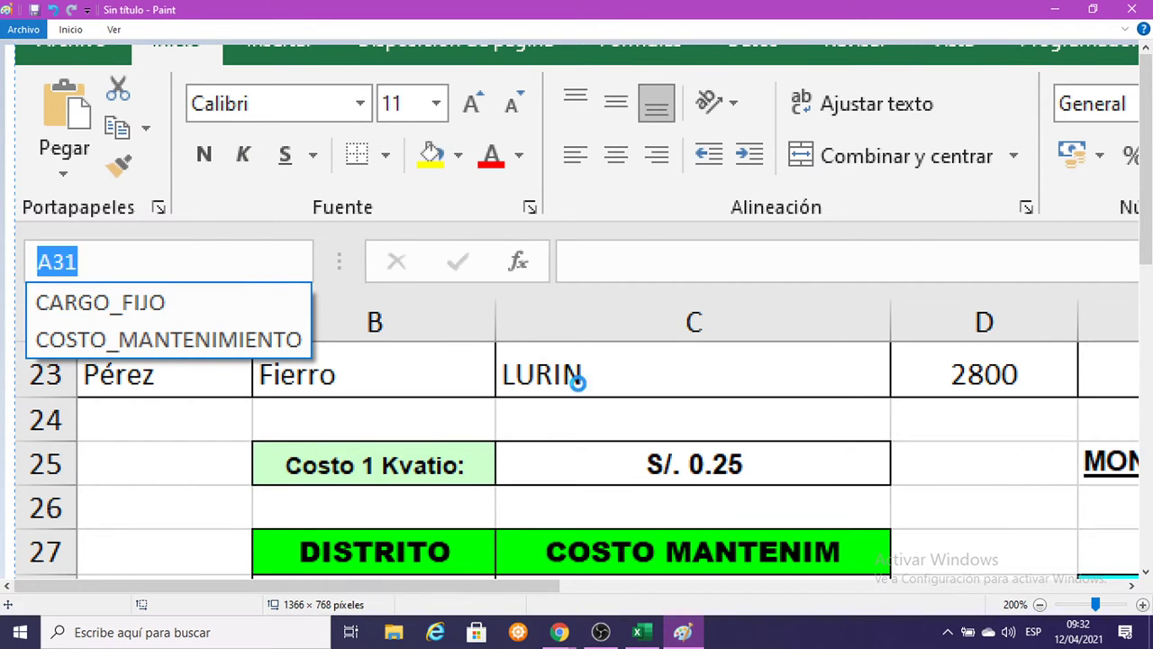
key("ctrl+v")
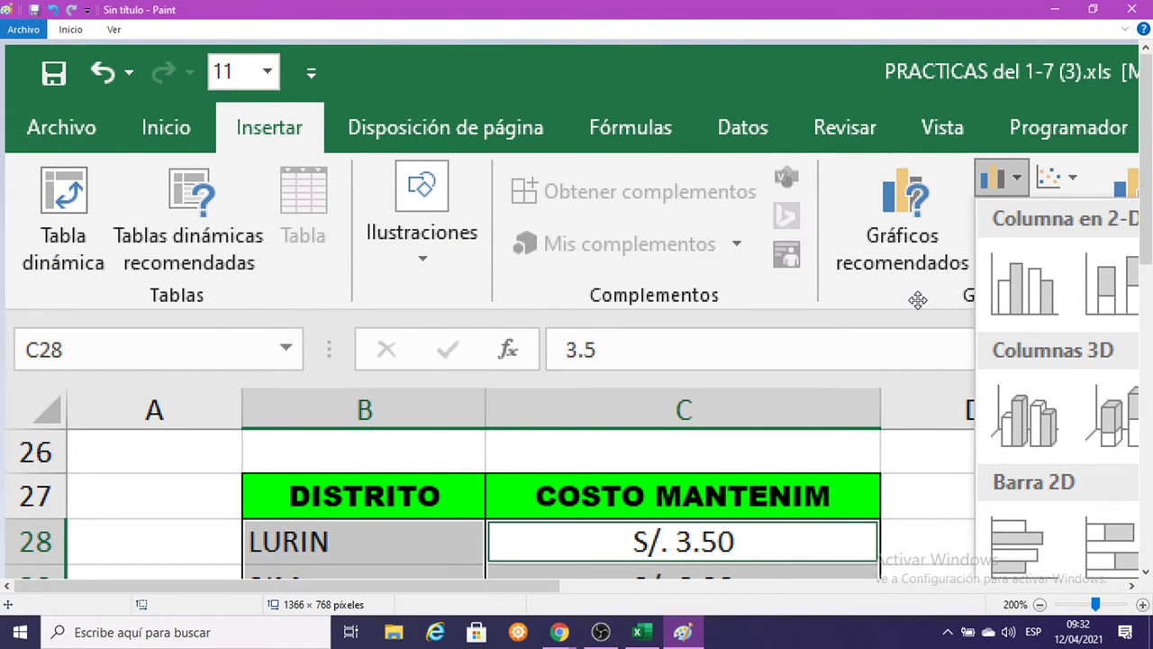
mouse_move(913, 299)
left_mouse_down()
mouse_move(870, 298)
mouse_move(558, 153)
left_mouse_up()
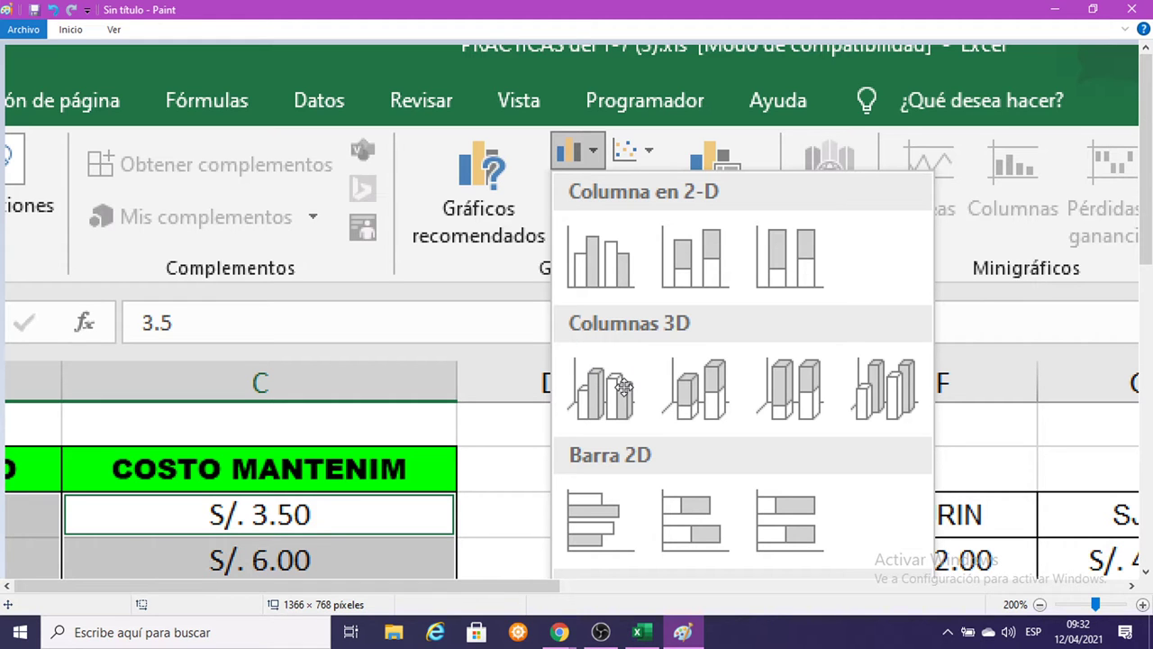
left_click(1051, 9)
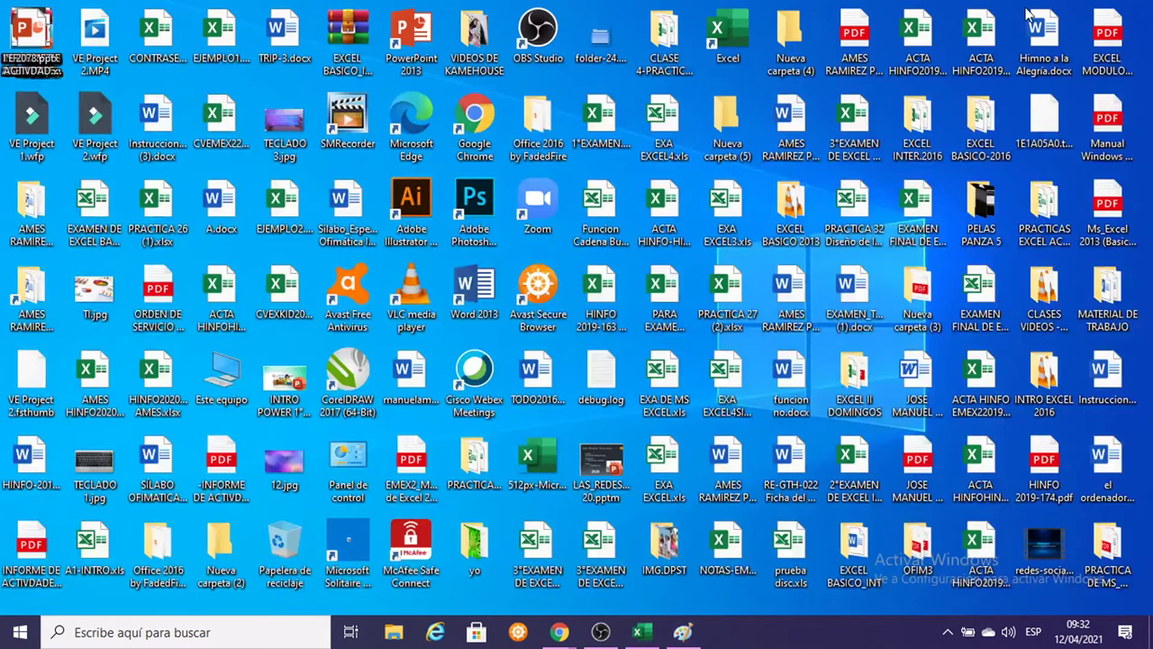
Switch back to Excel and insert a 3D clustered column chart from the selected district cost data.
left_click(639, 633)
scroll(579, 295, "up", 5)
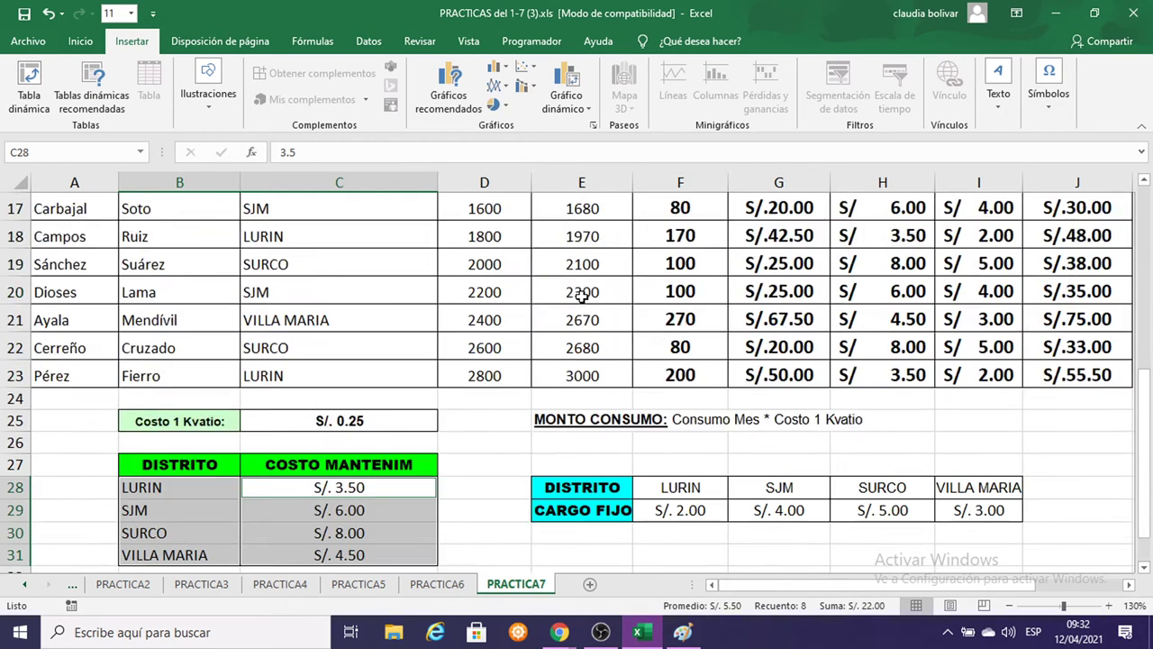
left_click(500, 69)
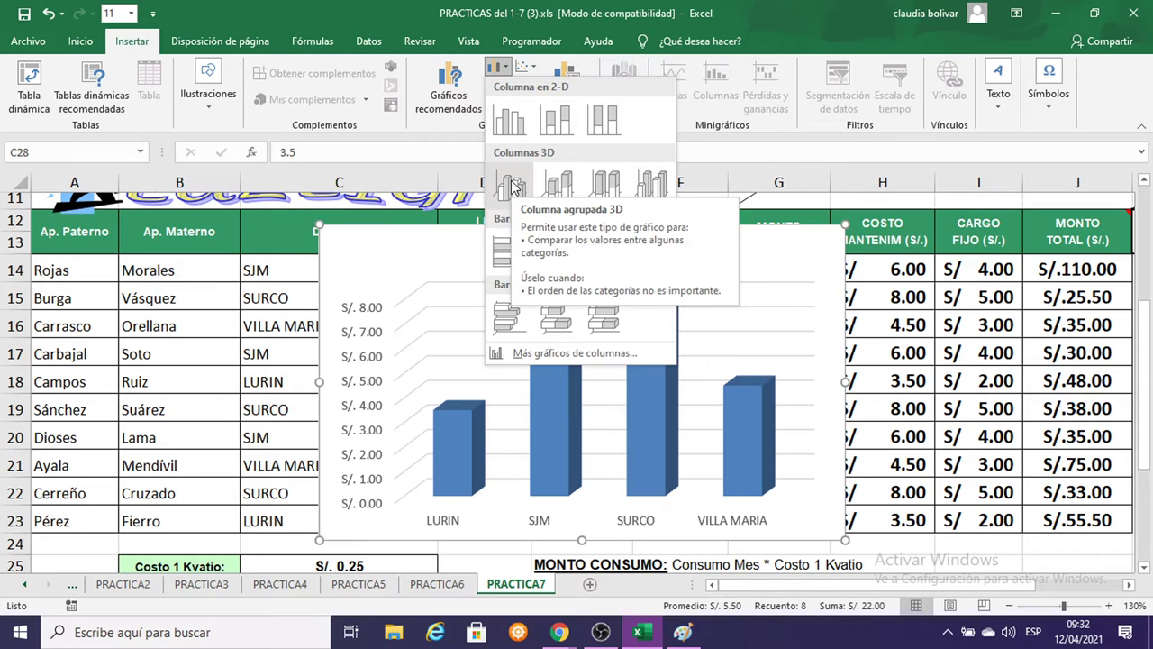
left_click(512, 186)
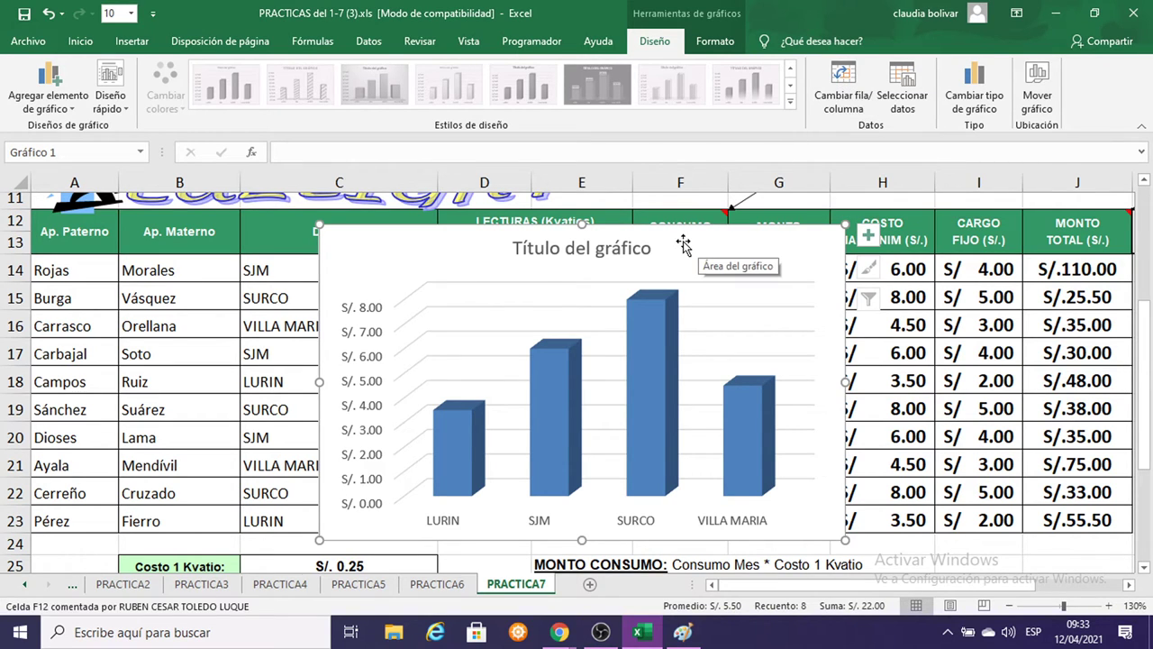
Swap the chart's rows and columns so each district is its own series, and add a legend on the right.
left_click(835, 88)
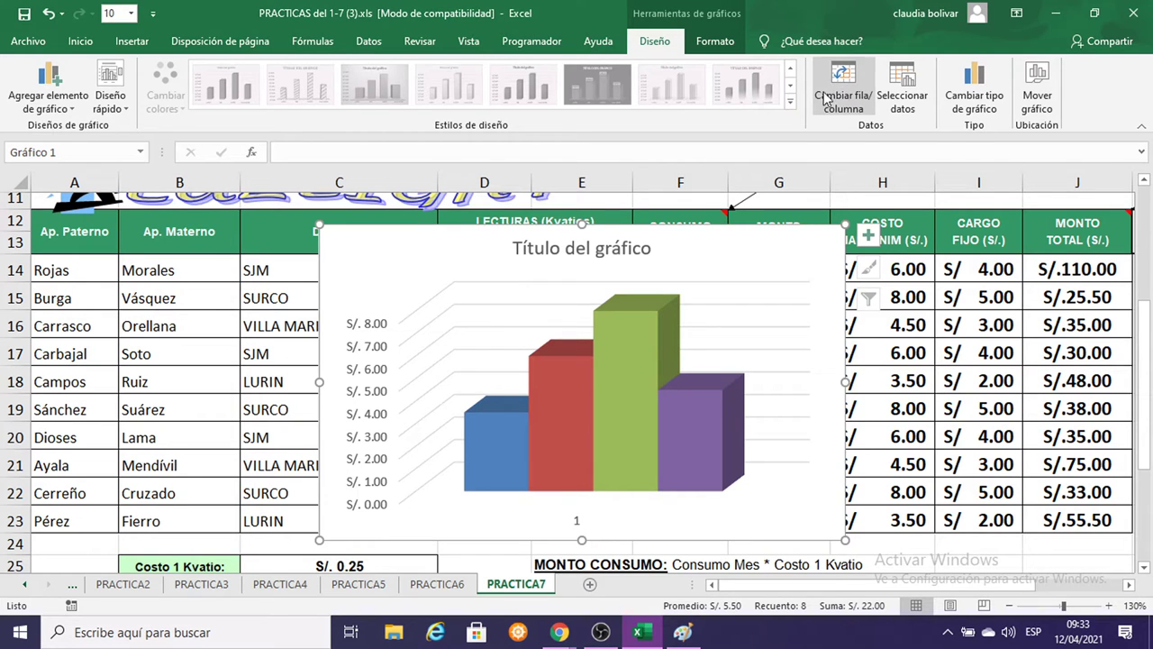
left_click(52, 109)
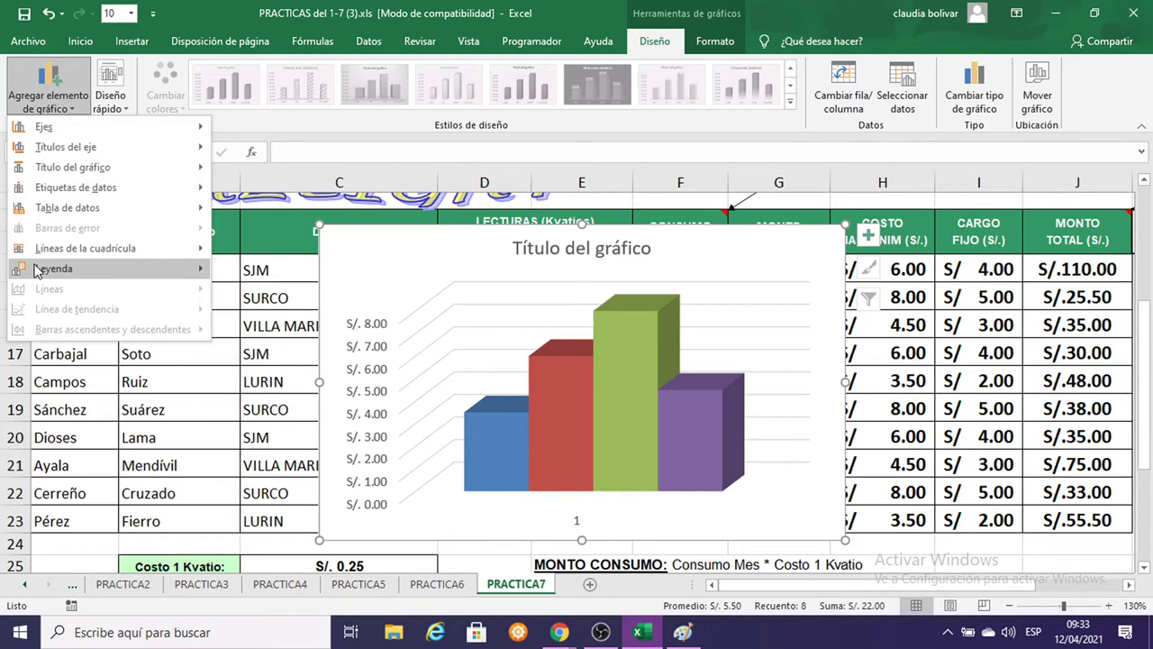
mouse_move(90, 268)
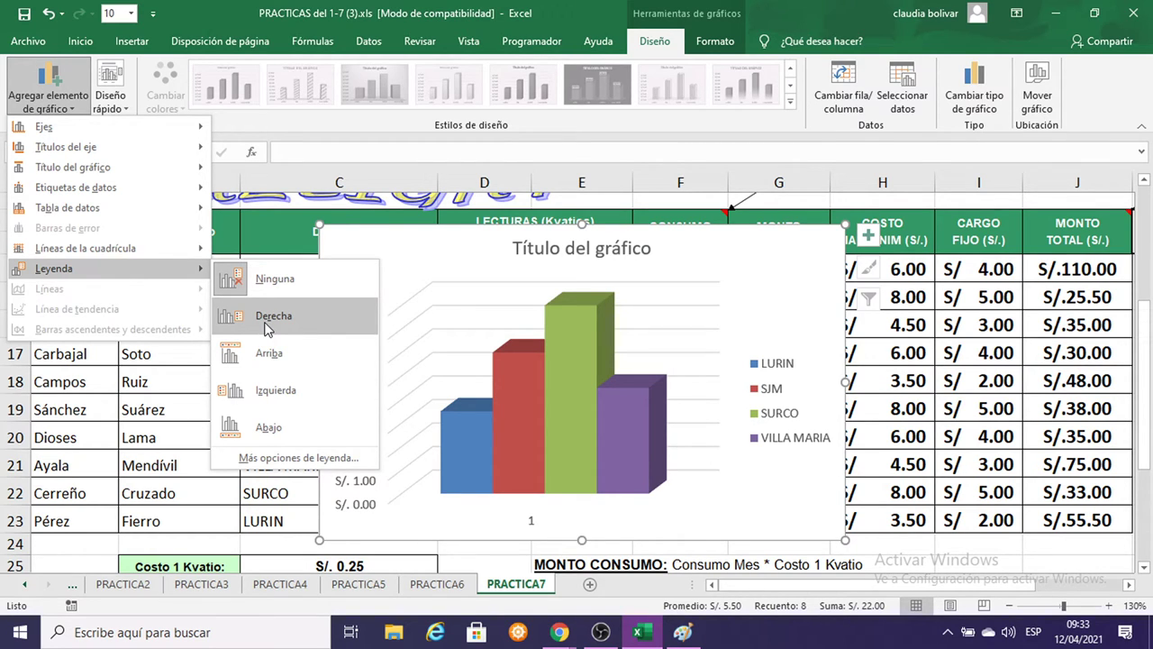
left_click(266, 318)
key("Escape")
scroll(229, 394, "down", 2)
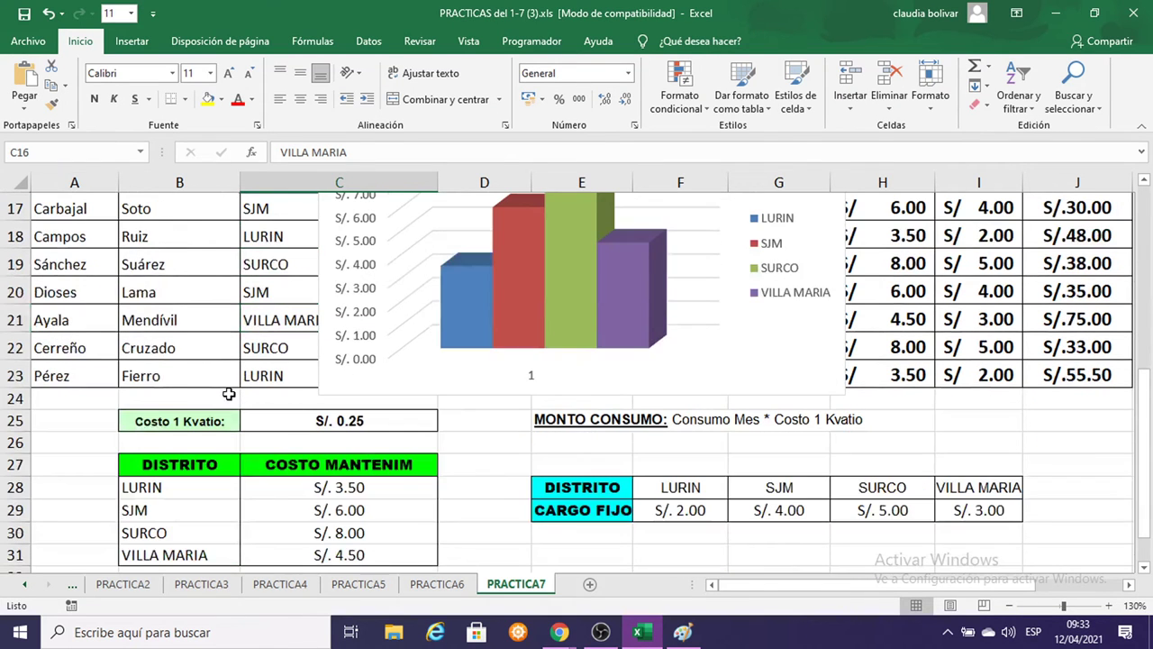
scroll(258, 405, "up", 2)
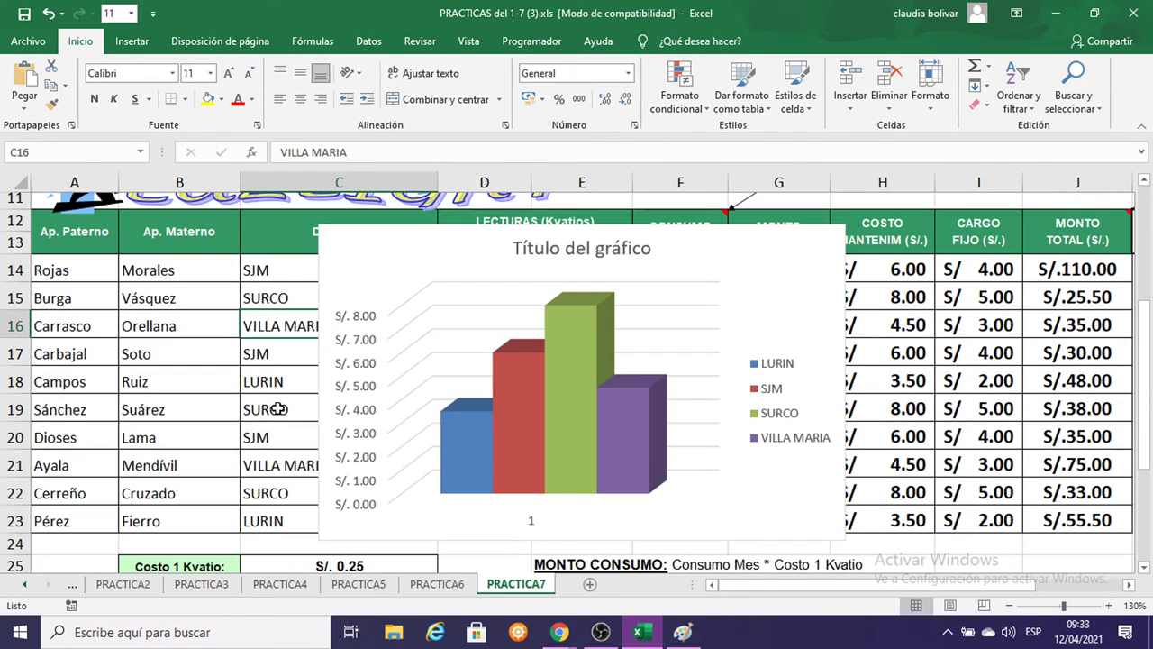
Replace the chart's placeholder title with COSTO DE MANTENIMIENTO.
left_click(531, 253)
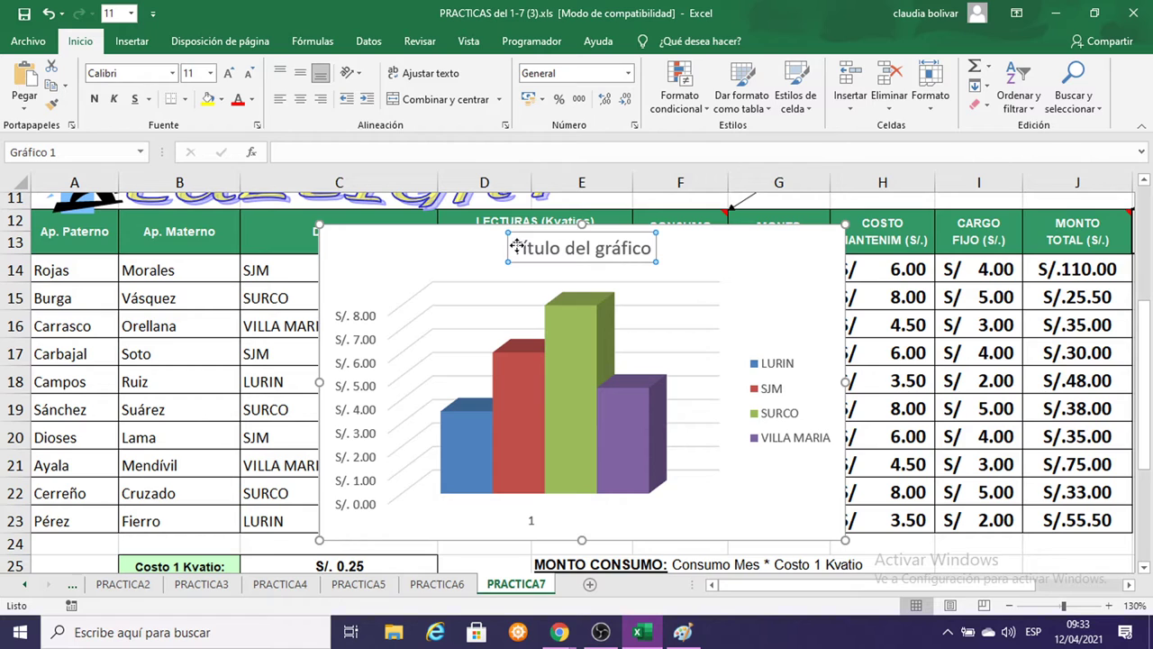
double_click(517, 245)
type("CO")
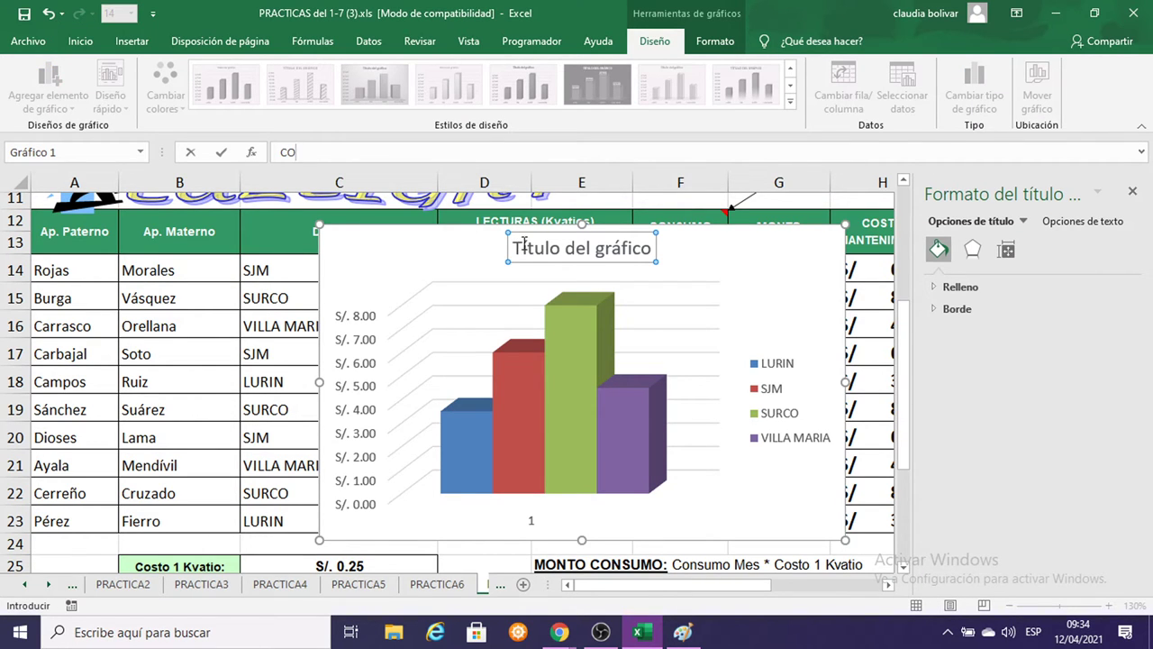
key("Return")
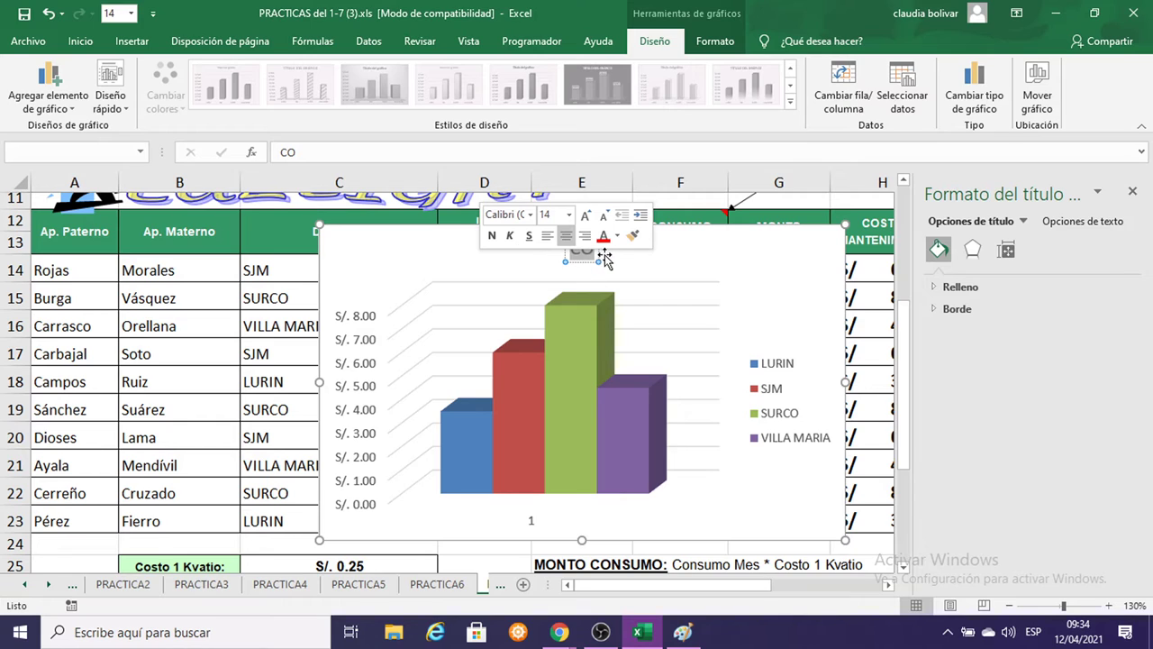
left_click(587, 253)
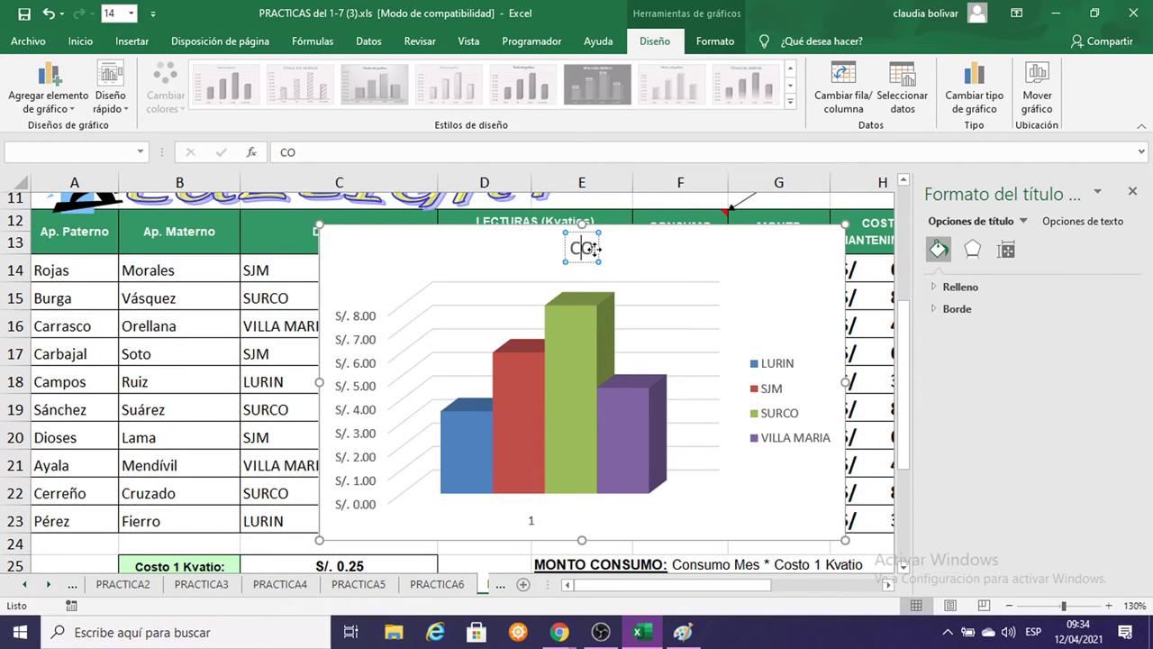
left_click(591, 249)
type("STO")
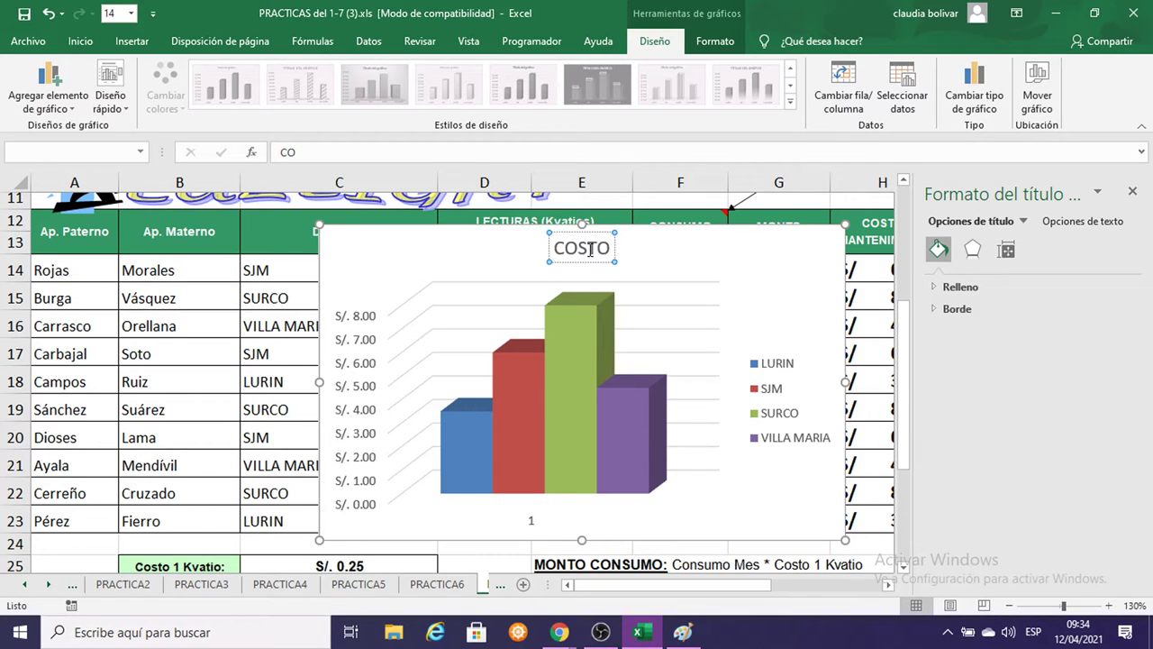
type(" DE MANT")
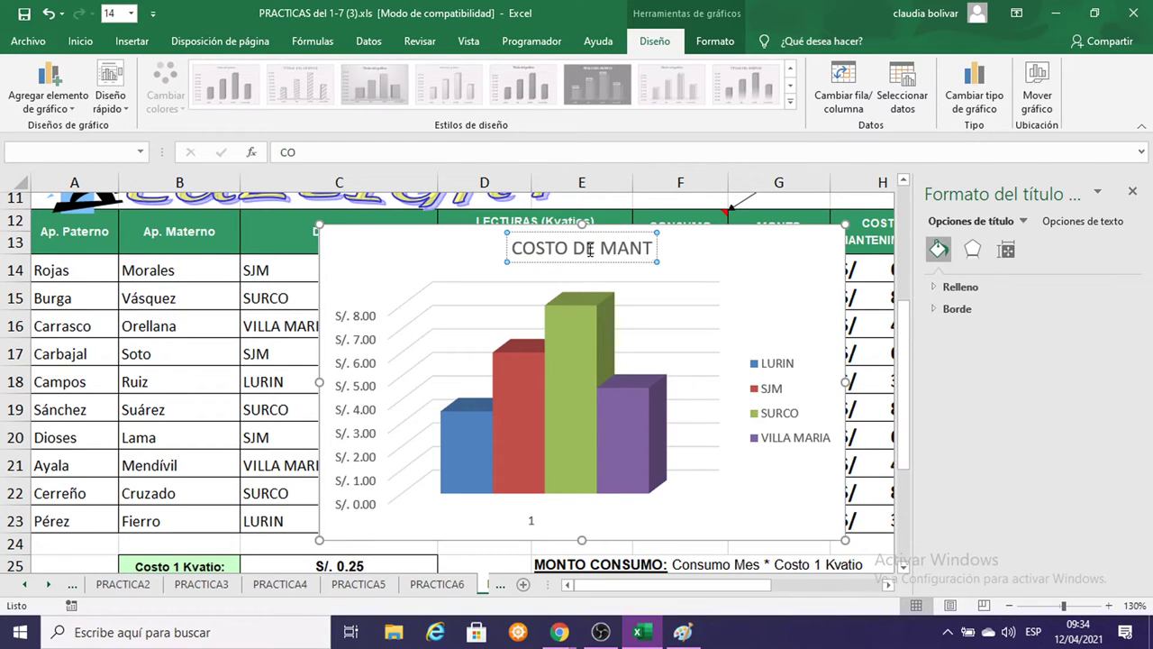
type("ENIMIENTO")
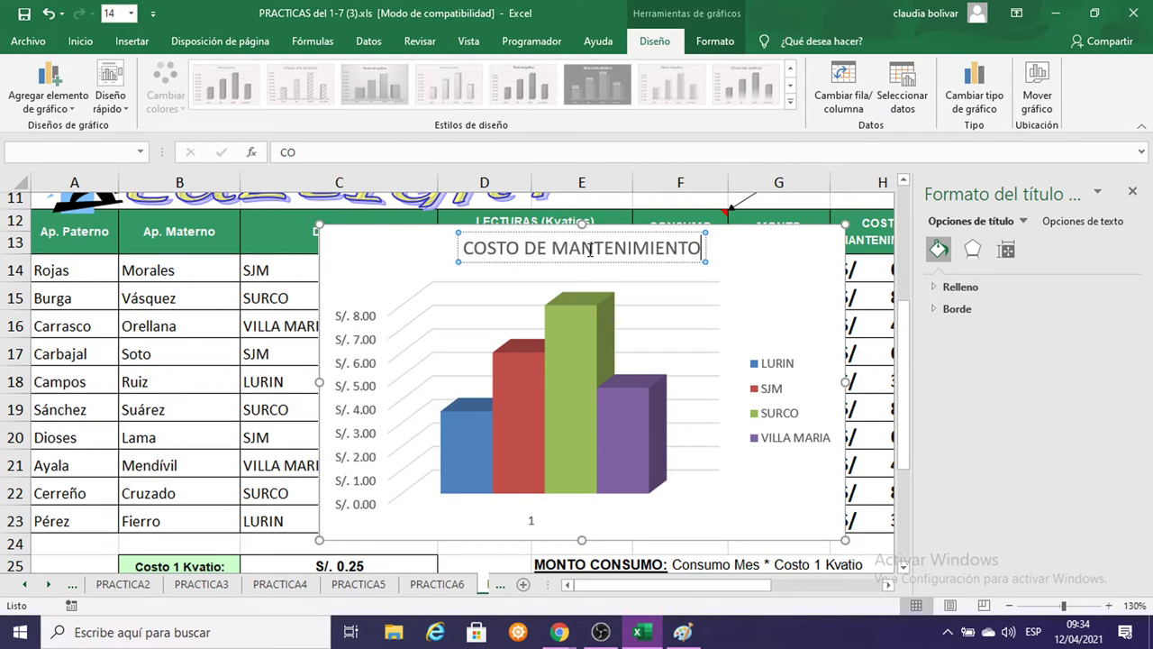
scroll(669, 314, "down", 3)
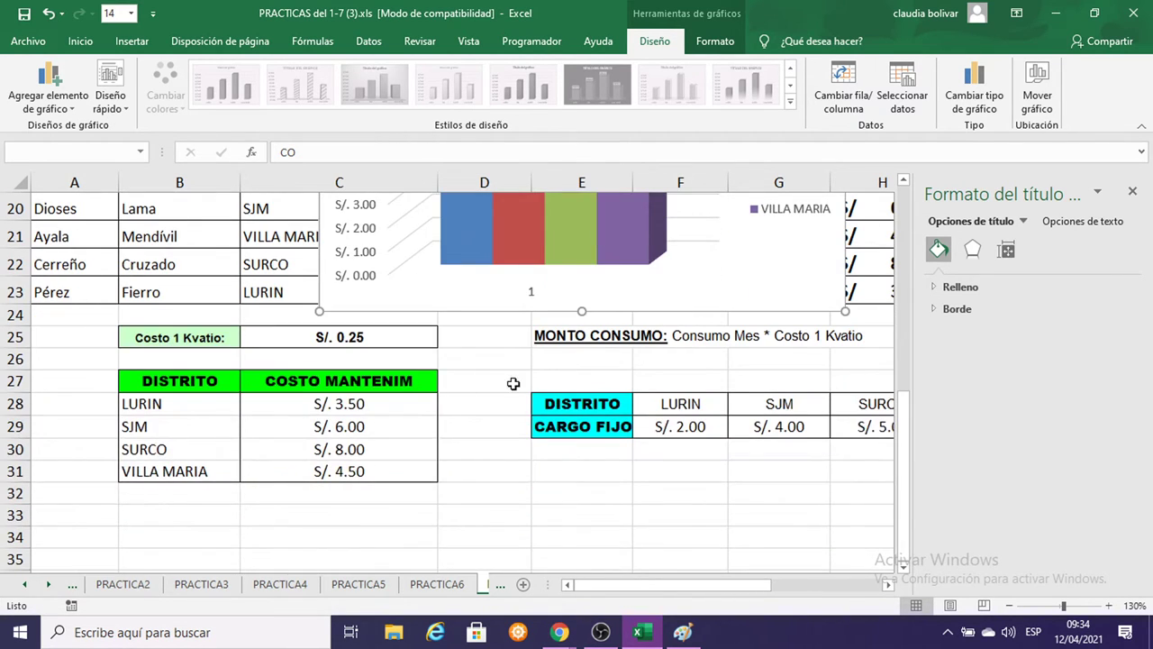
scroll(724, 343, "up", 3)
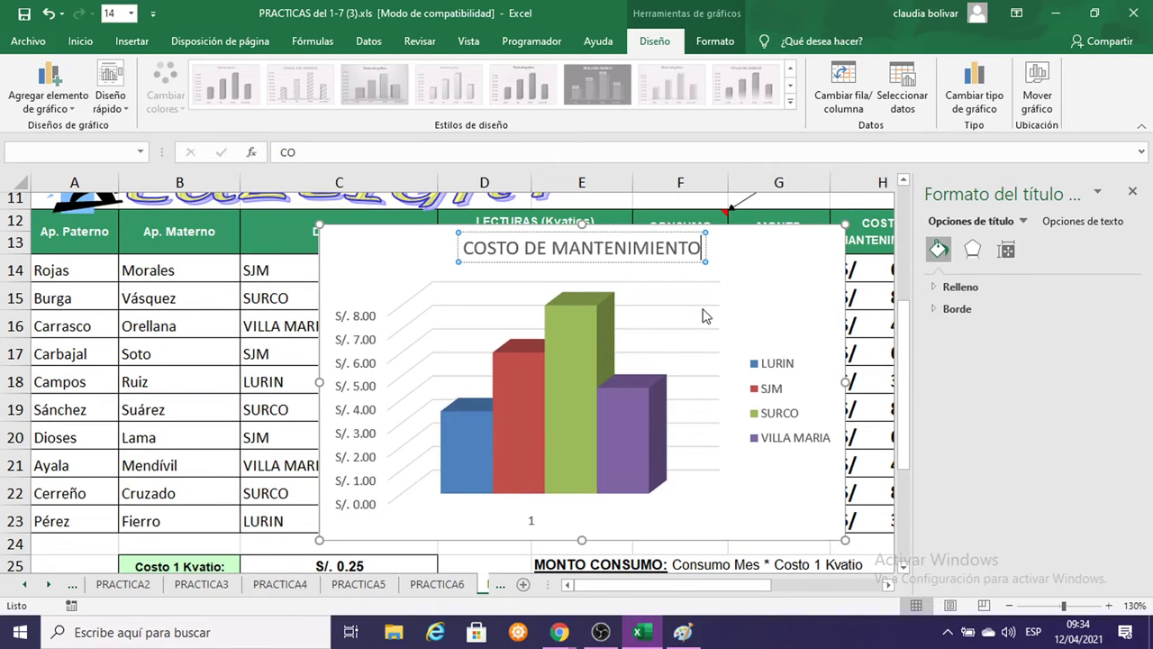
left_click(766, 247)
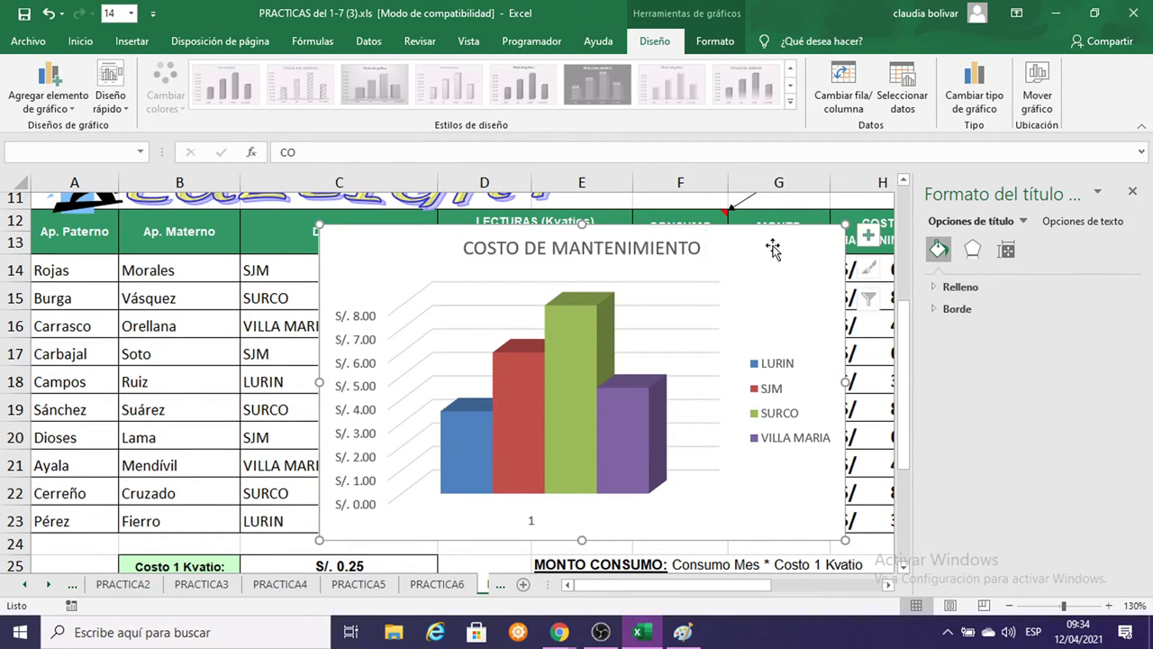
Apply the black WordArt style with a white outline and dark hard shadow to the chart title.
left_click(584, 248)
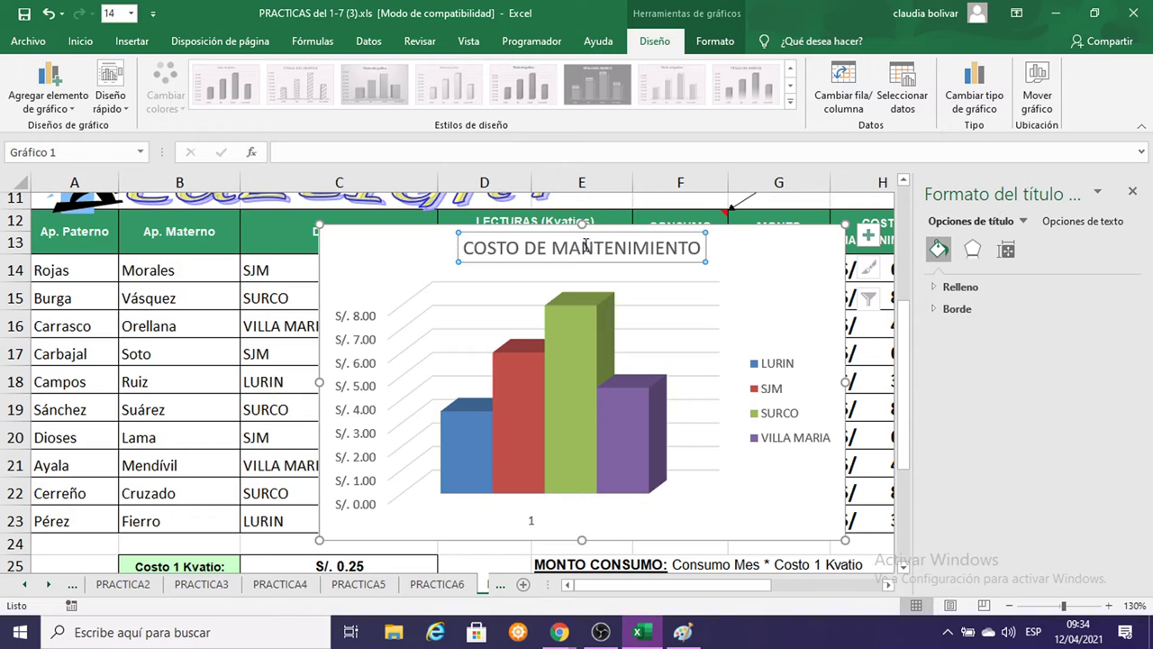
left_click(716, 42)
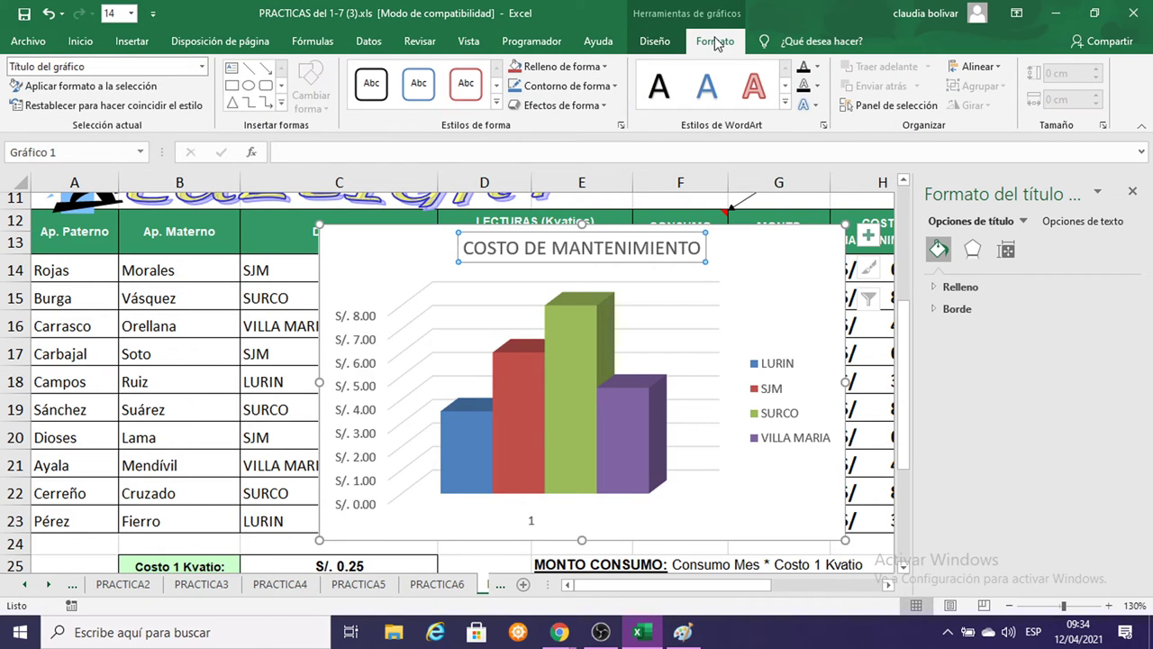
left_click(785, 103)
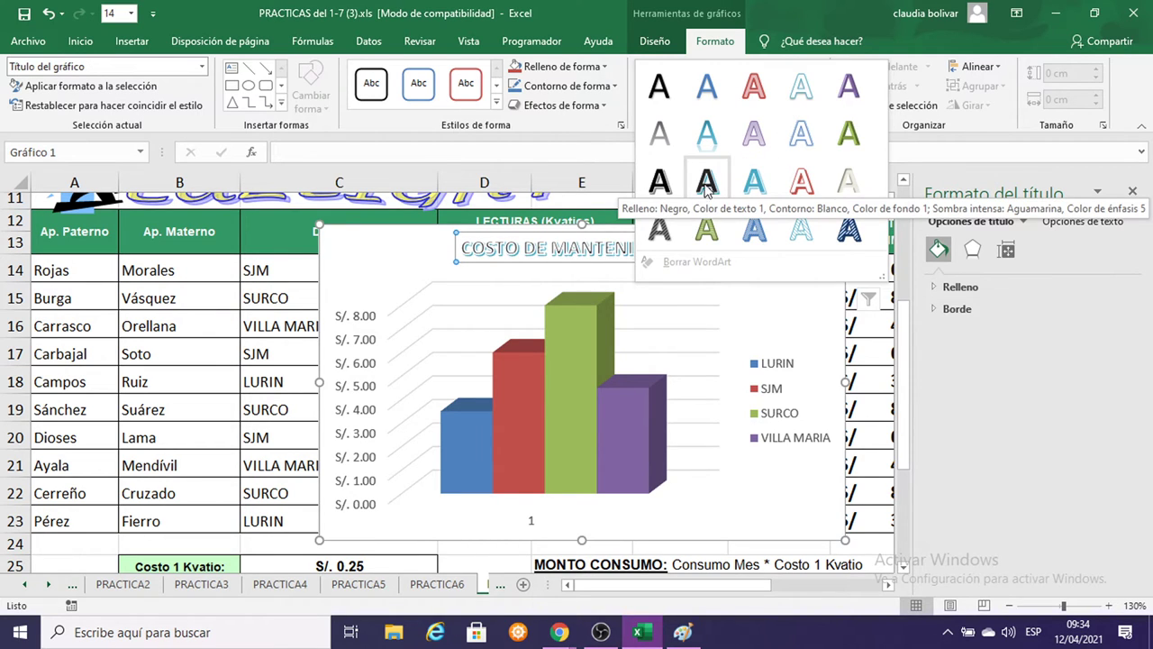
right_click(647, 188)
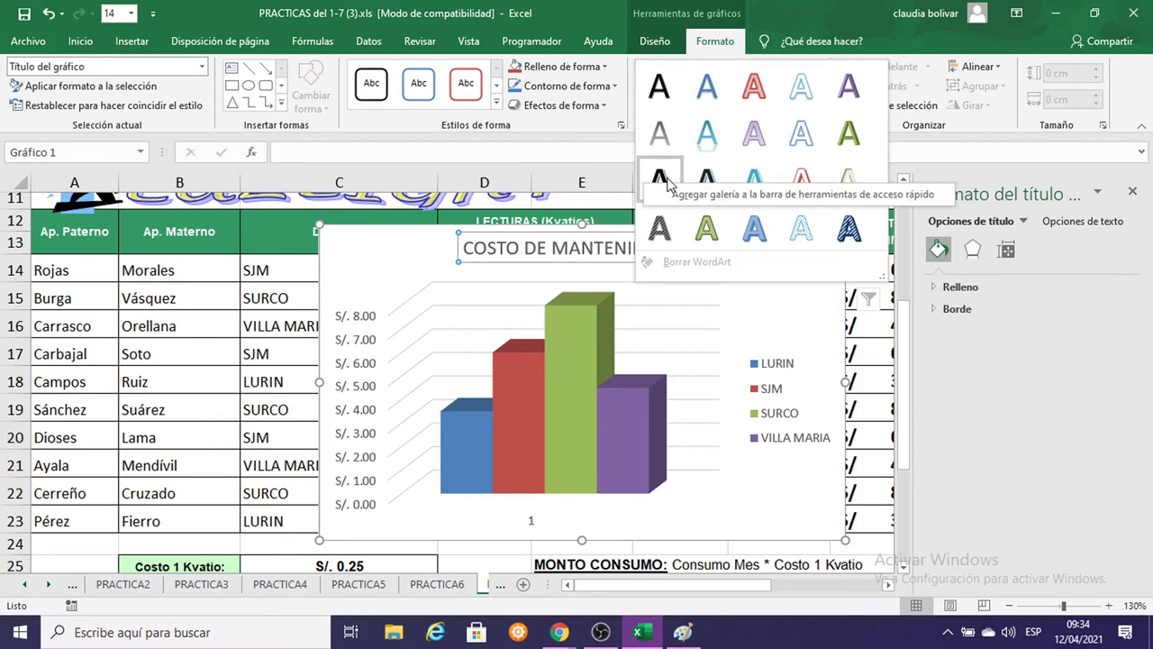
left_click(667, 181)
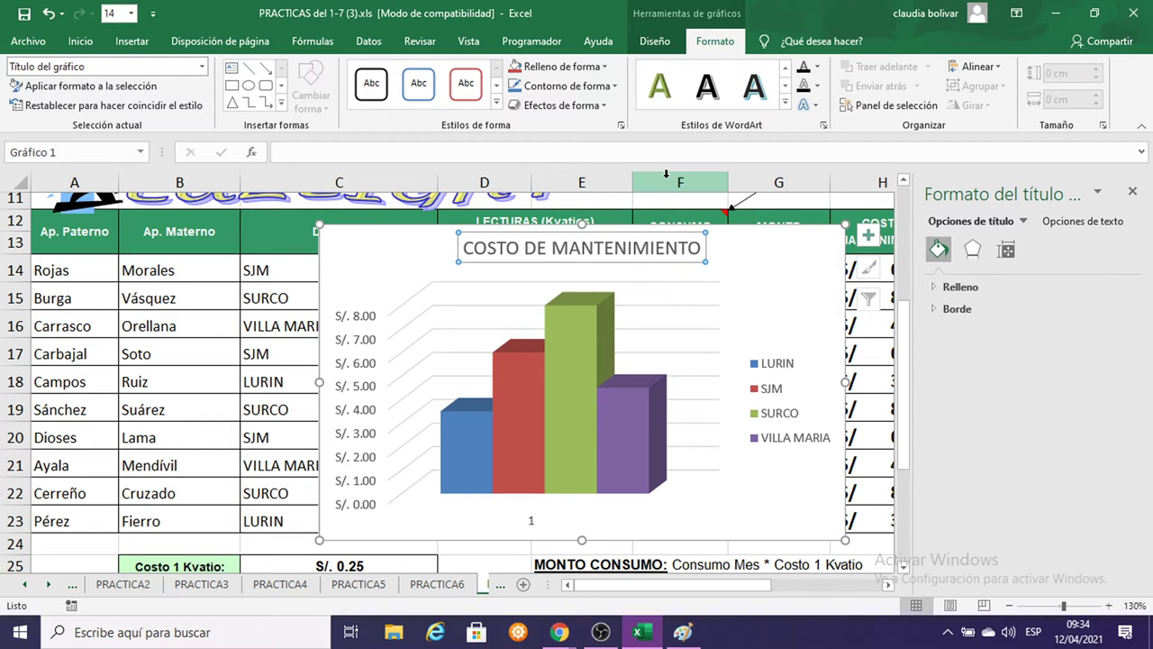
Set the chart title's font size to 20.
left_click(83, 42)
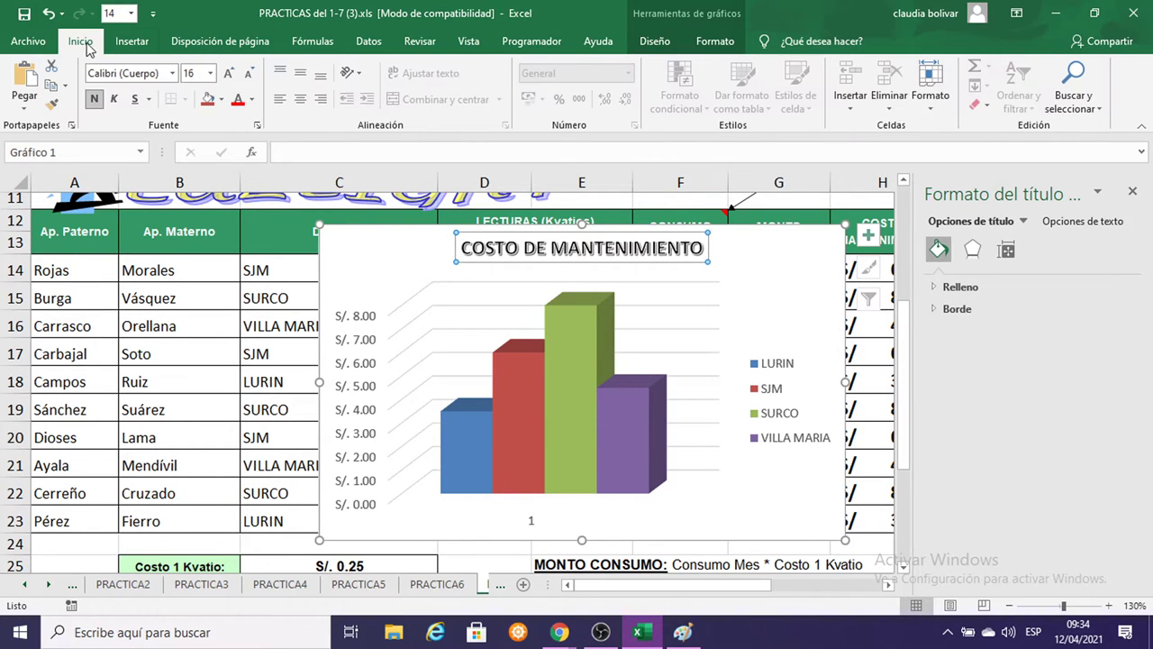
left_click(210, 74)
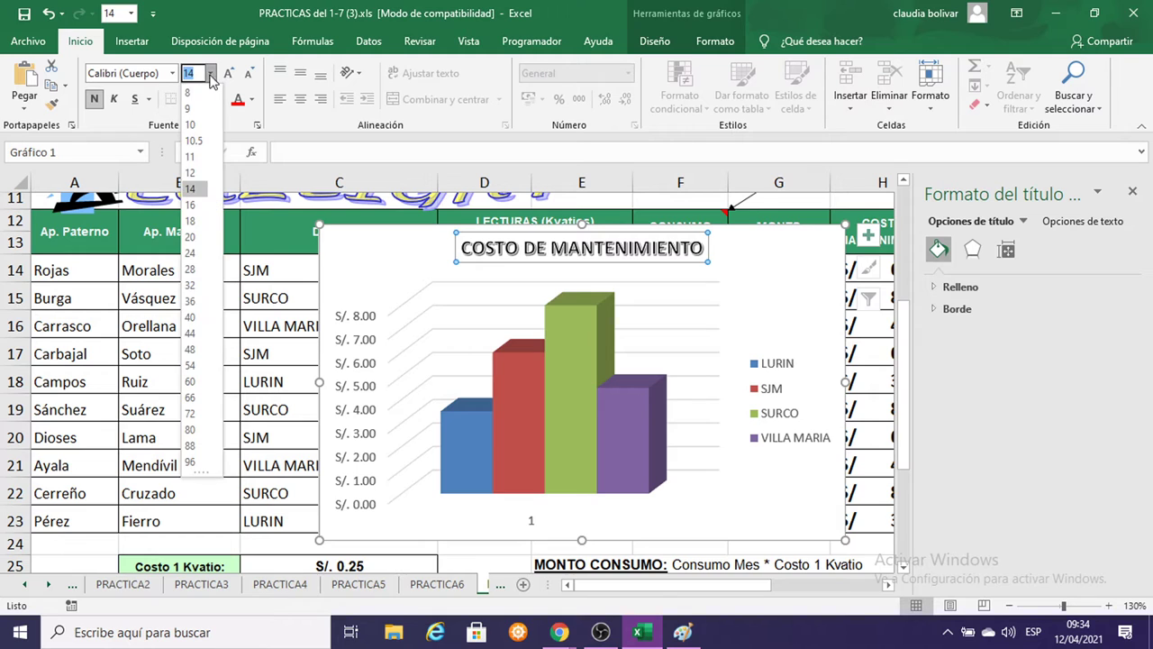
left_click(191, 237)
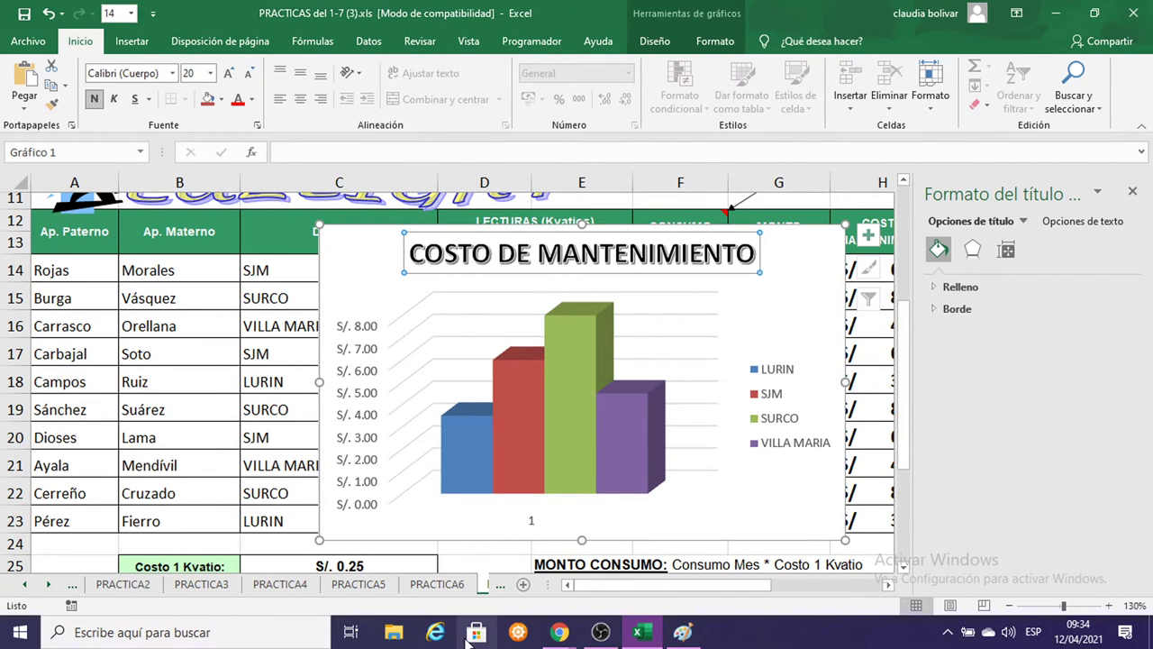
Give the area behind the COSTO DE MANTENIMIENTO chart a gradient fill.
left_click(802, 253)
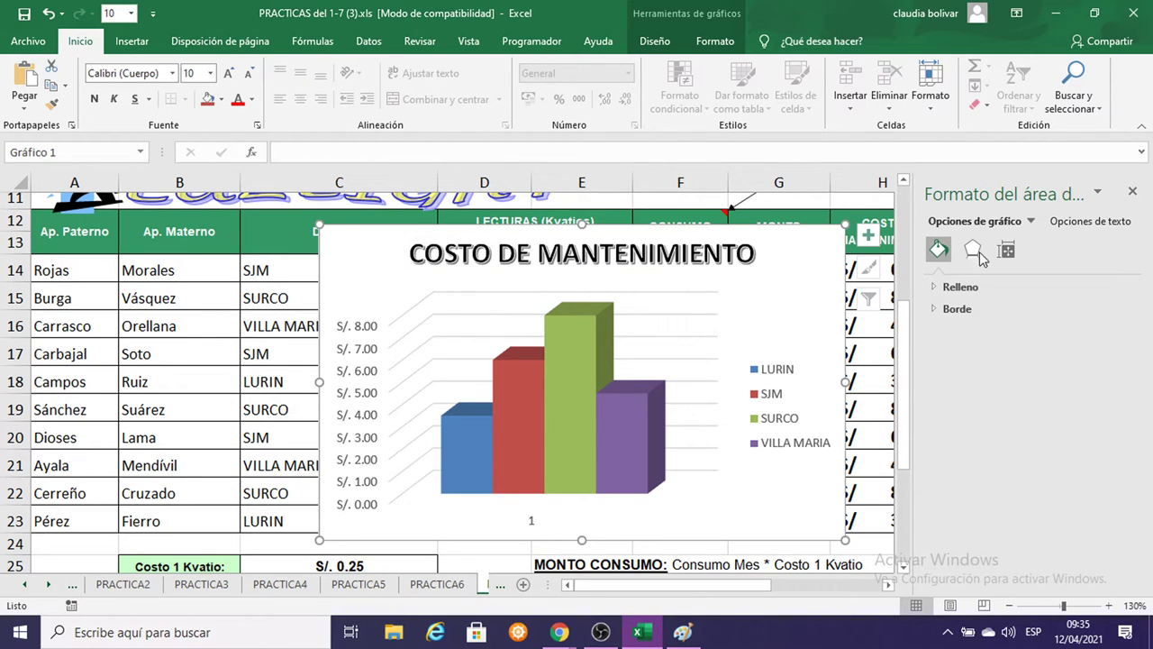
left_click(1133, 191)
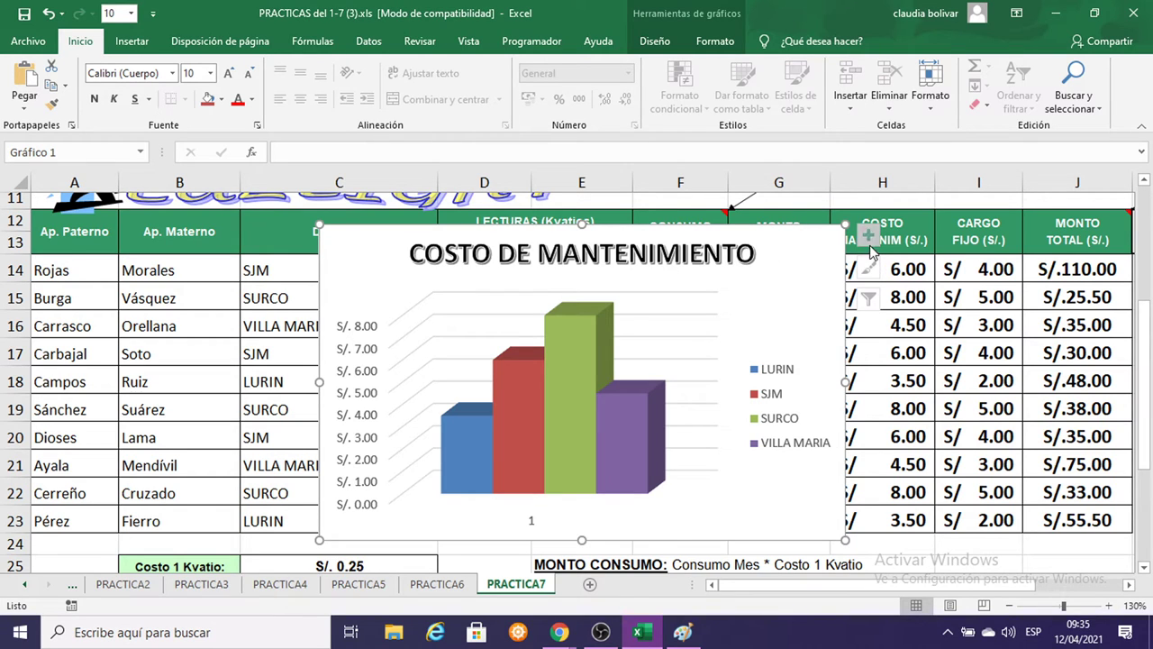
right_click(785, 232)
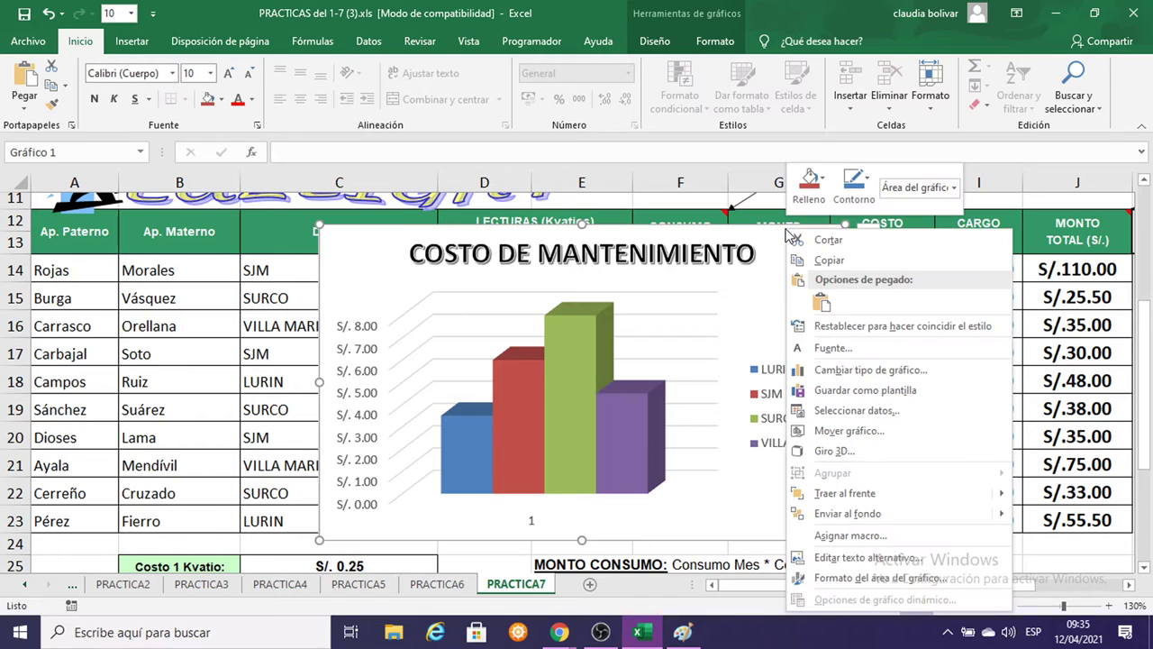
left_click(858, 578)
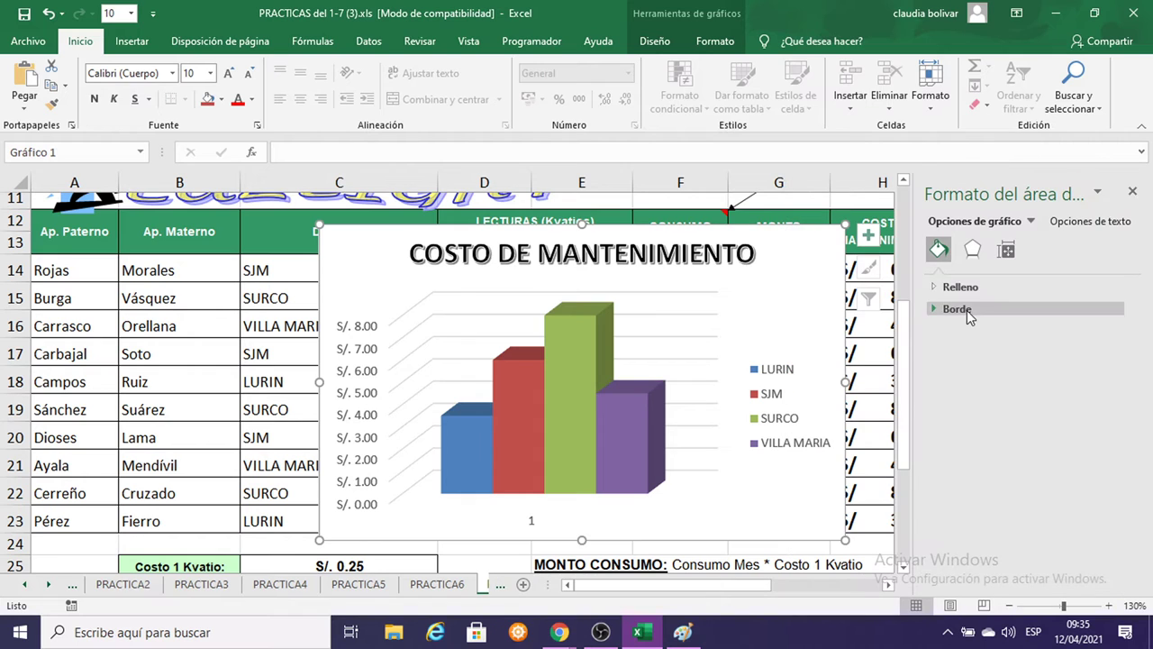
left_click(962, 286)
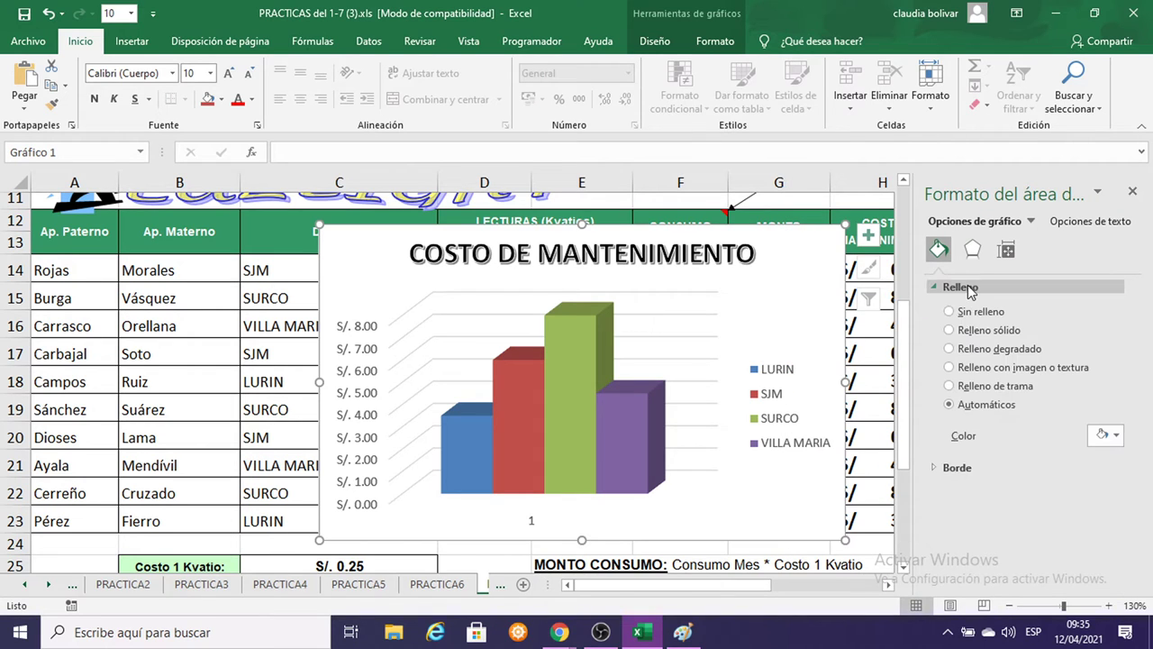
left_click(973, 331)
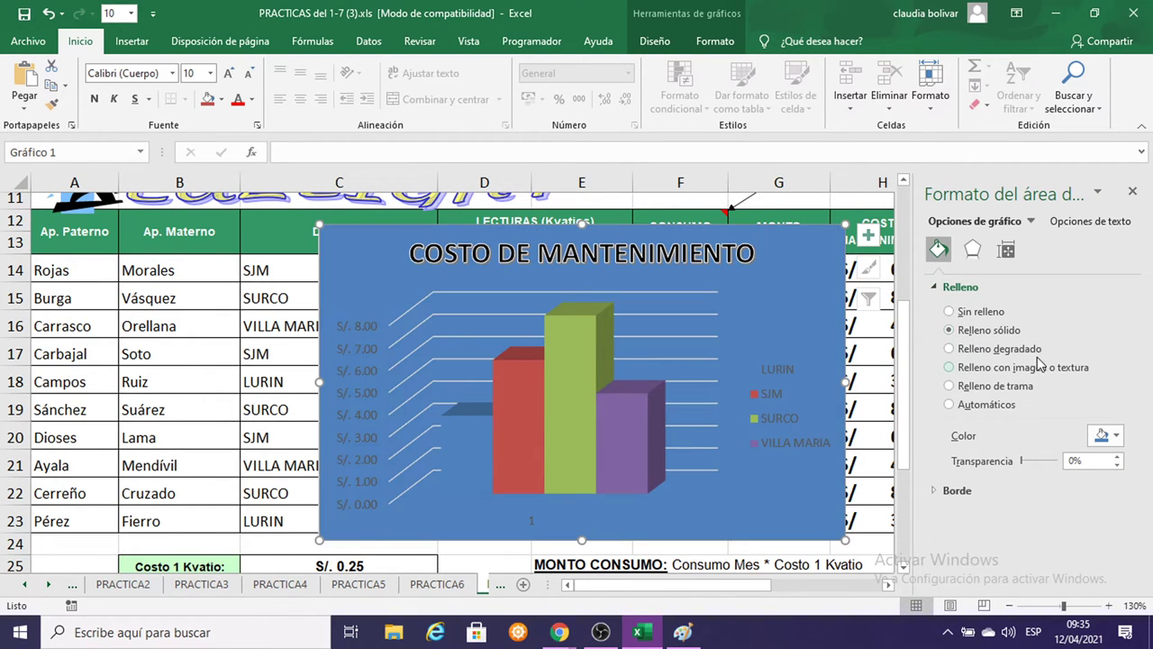
left_click(1037, 353)
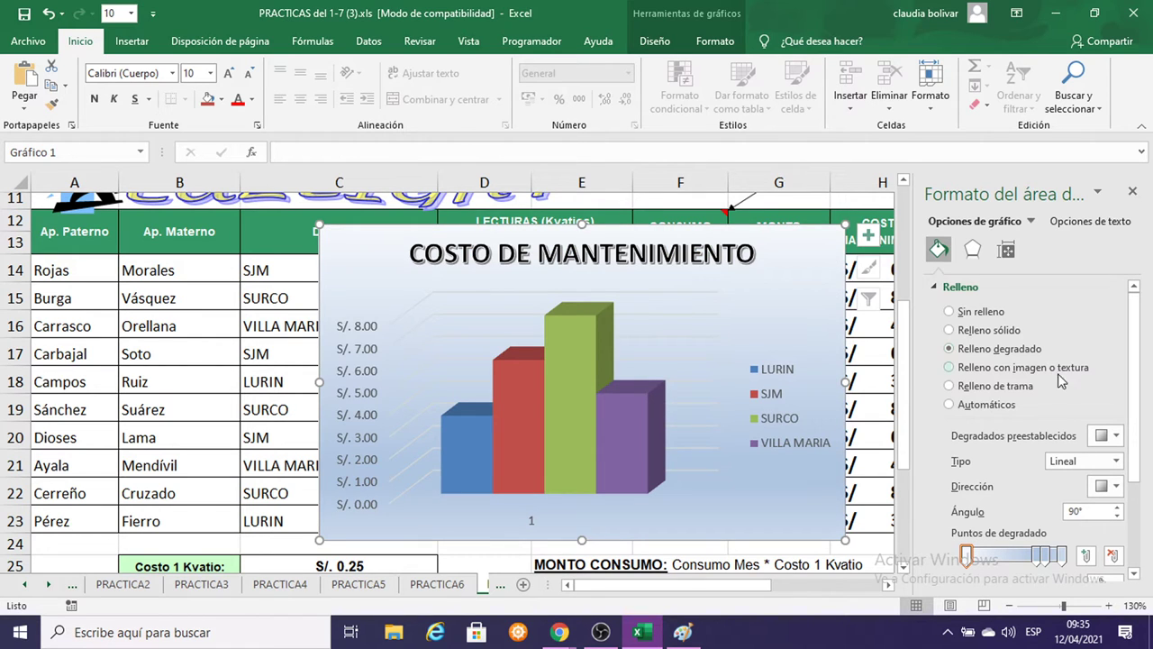
Apply the light aqua preset gradient to the chart area with a 45° diagonal linear direction.
left_click(1115, 436)
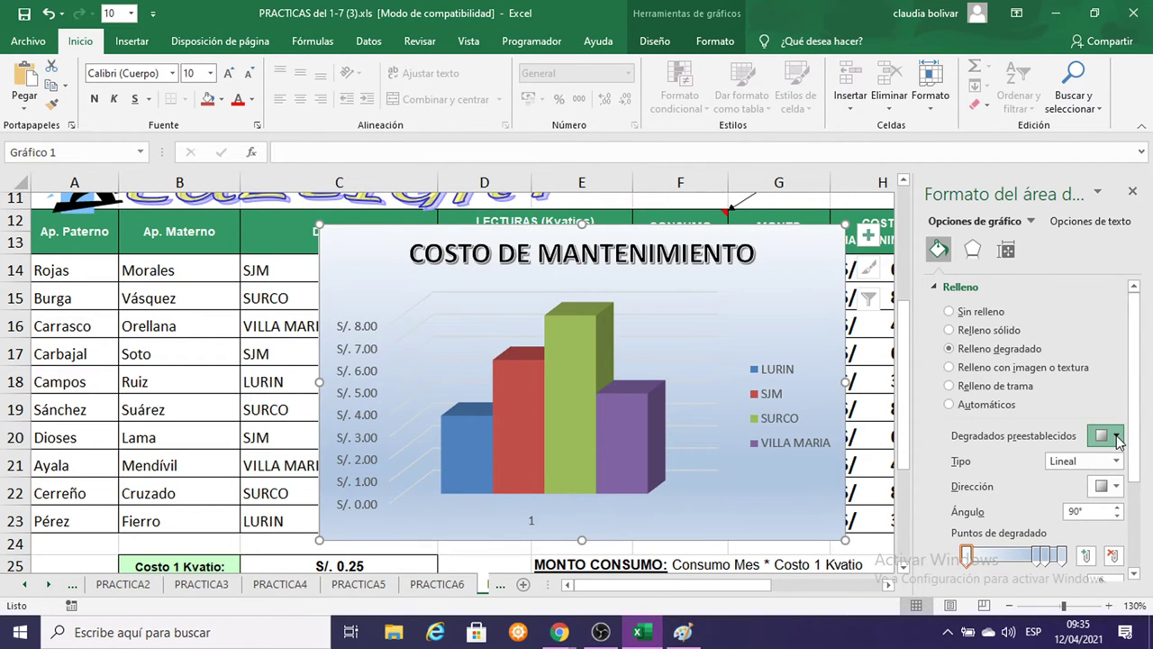
left_click(1092, 256)
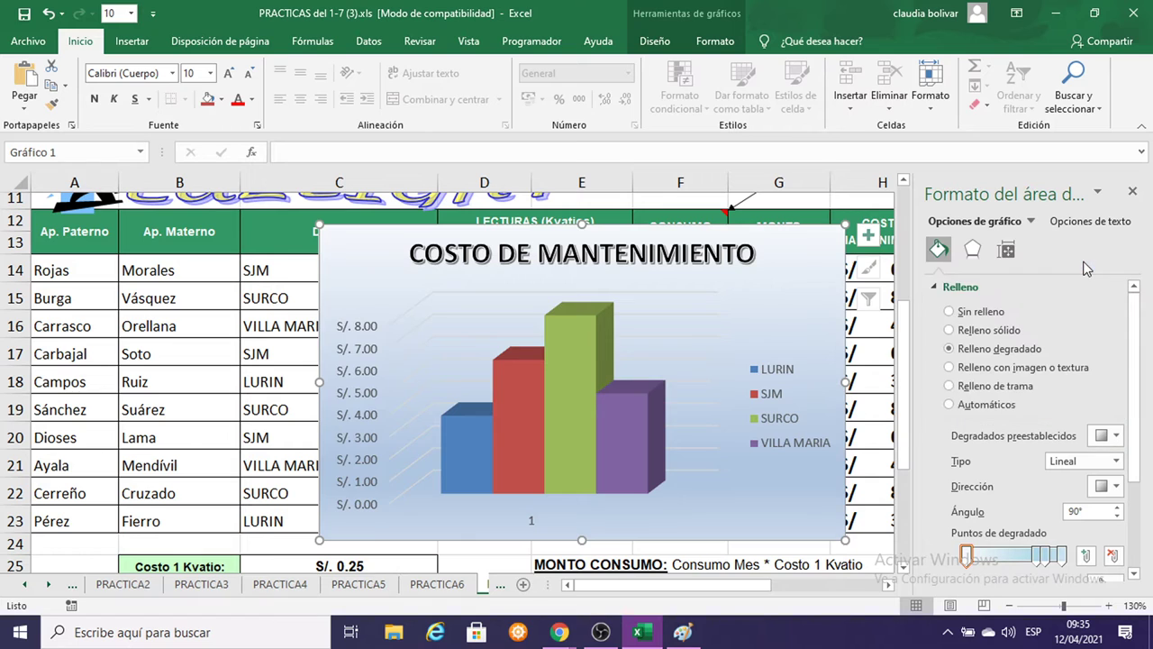
left_click(1115, 486)
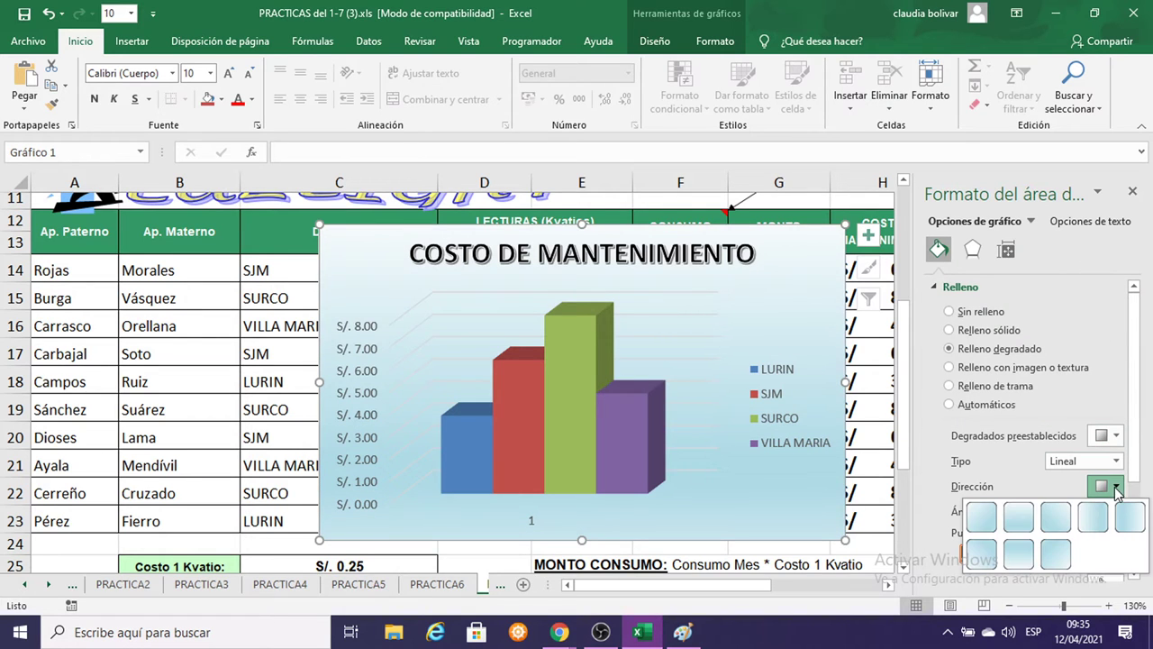
left_click(1005, 522)
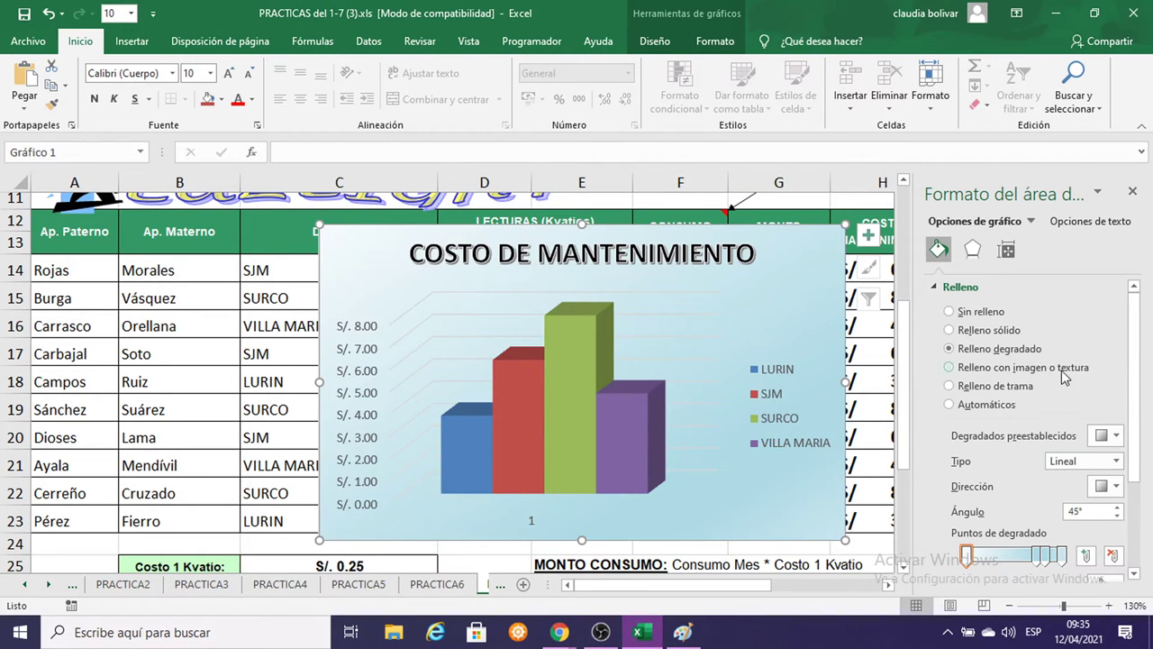
Apply the medium aqua radial preset gradient to the chart area and shift its blue gradient stop to 76%.
left_click(1117, 436)
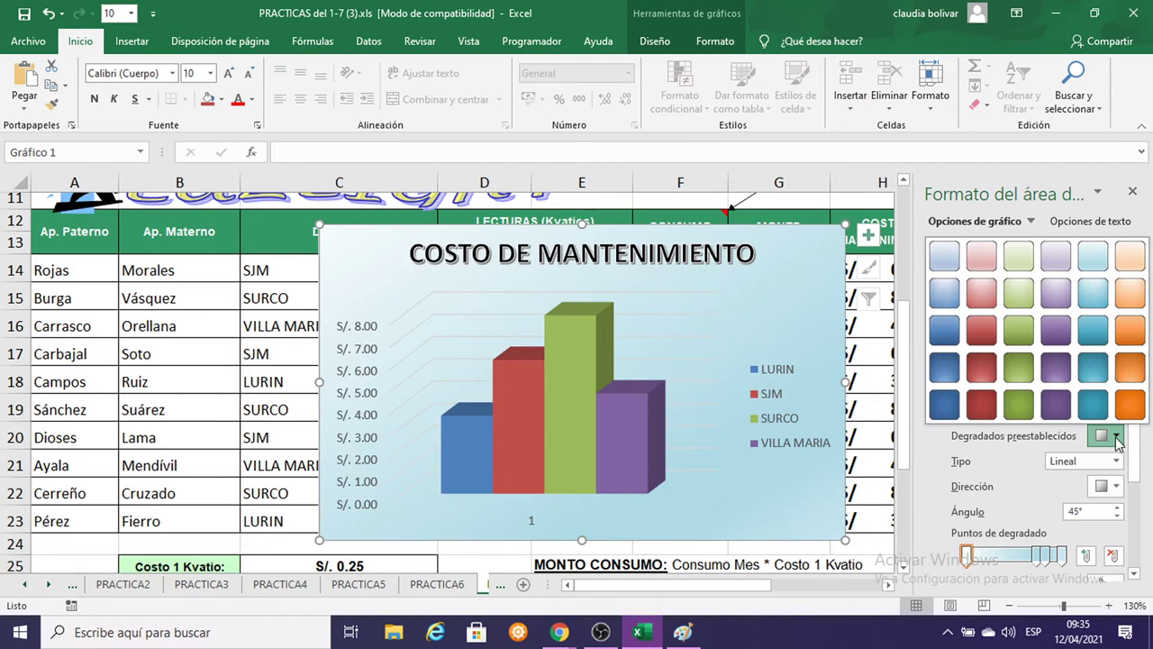
left_click(1088, 290)
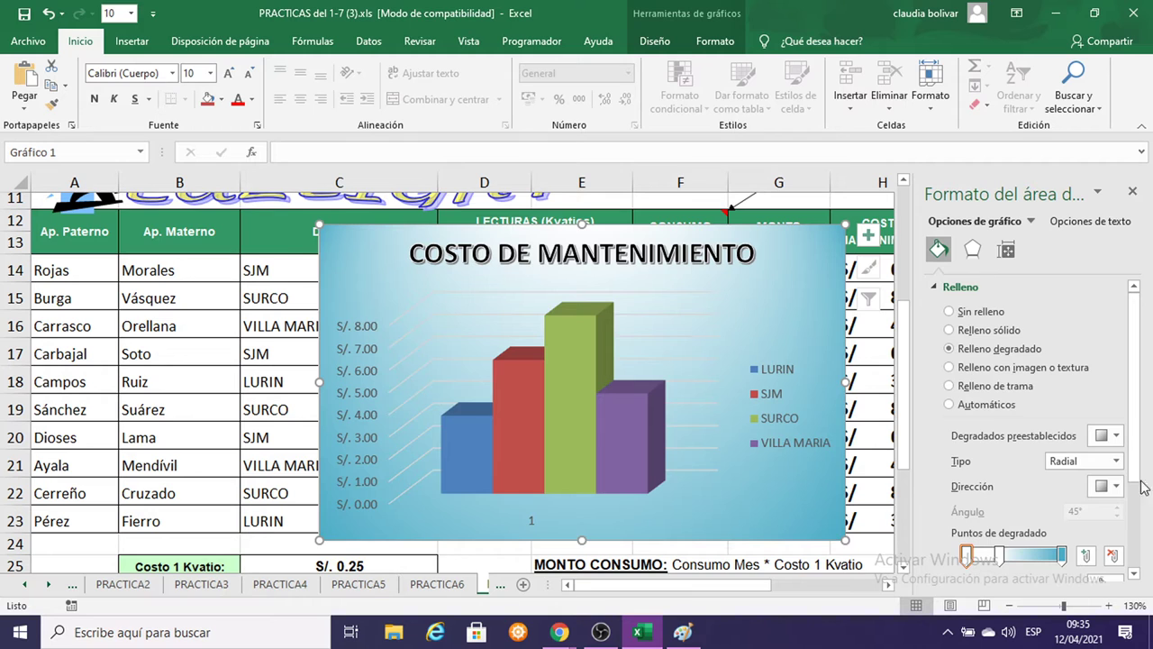
scroll(1126, 458, "down", 3)
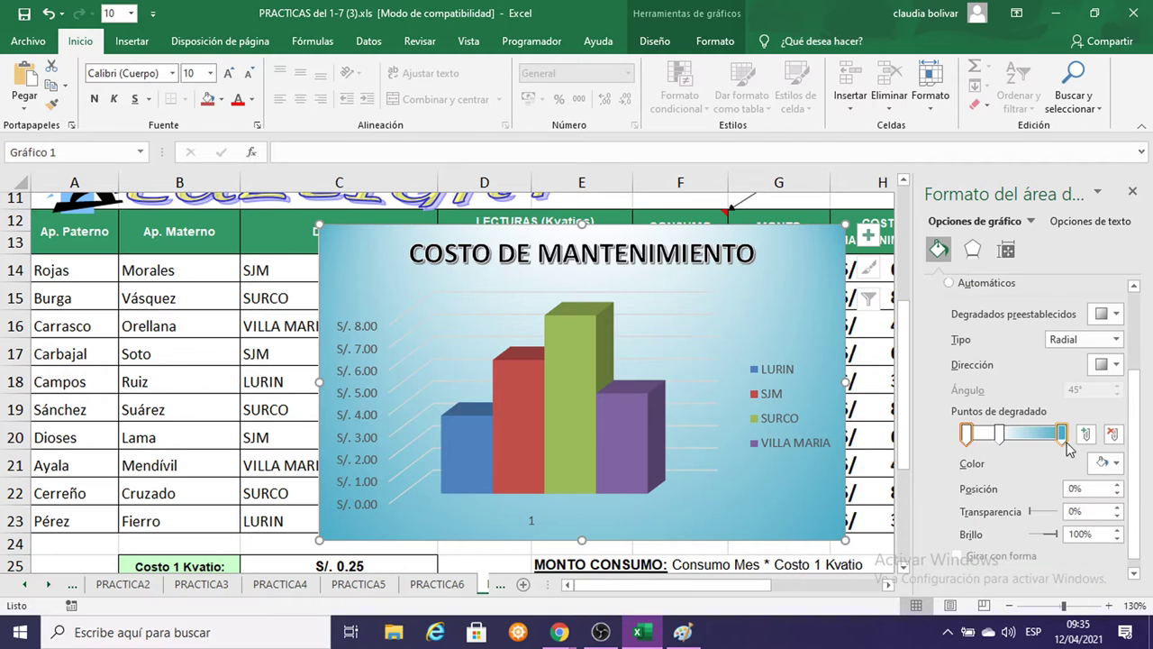
left_click(1003, 435)
left_click_drag(1011, 435, 1041, 439)
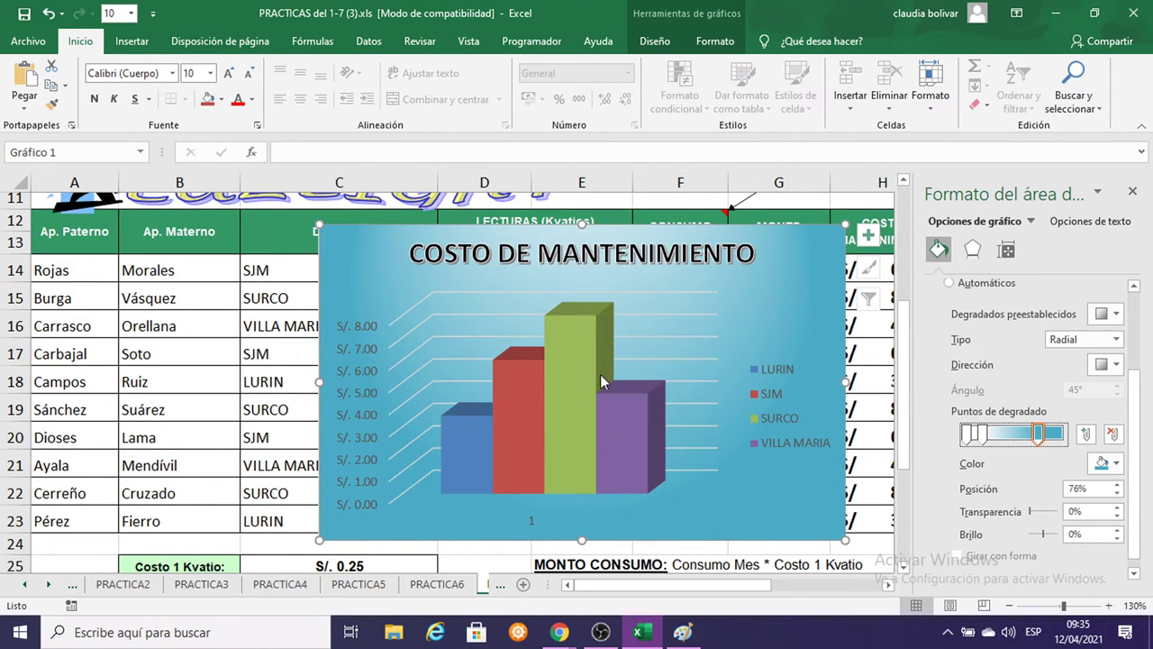
left_click(1132, 193)
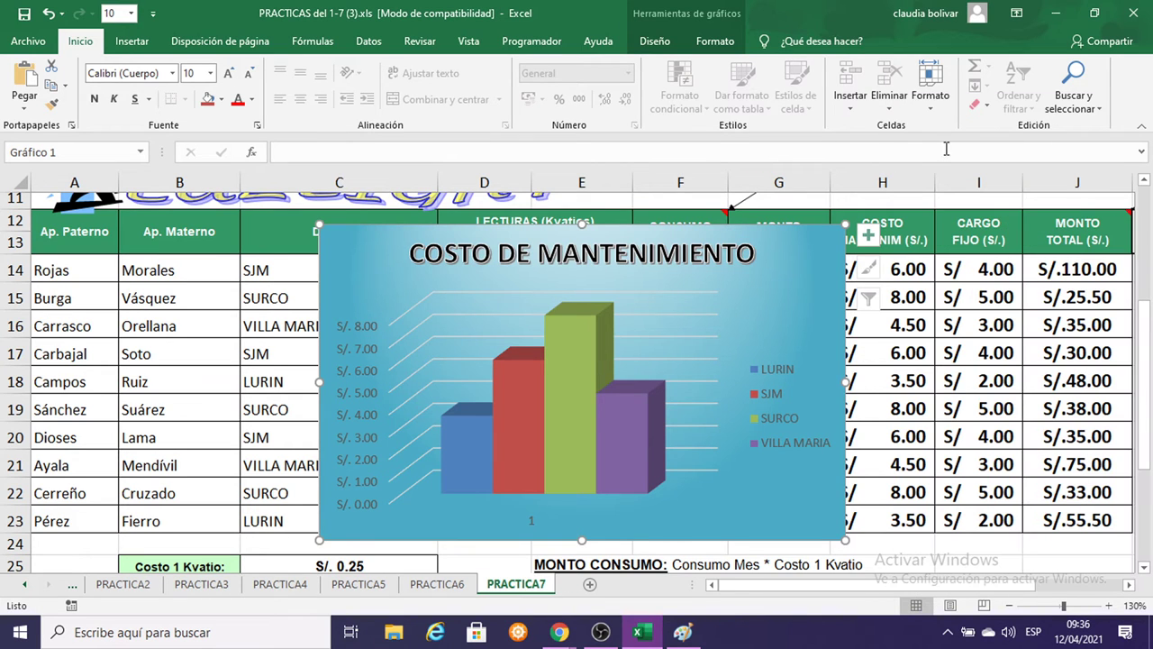
double_click(773, 232)
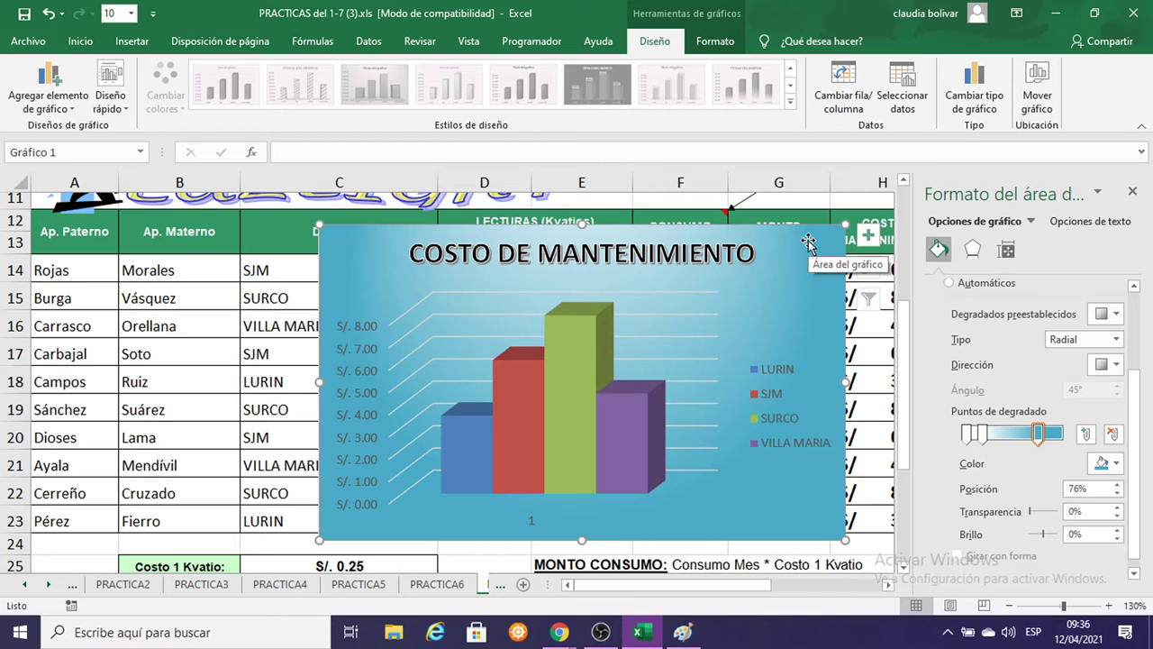
left_click(1132, 192)
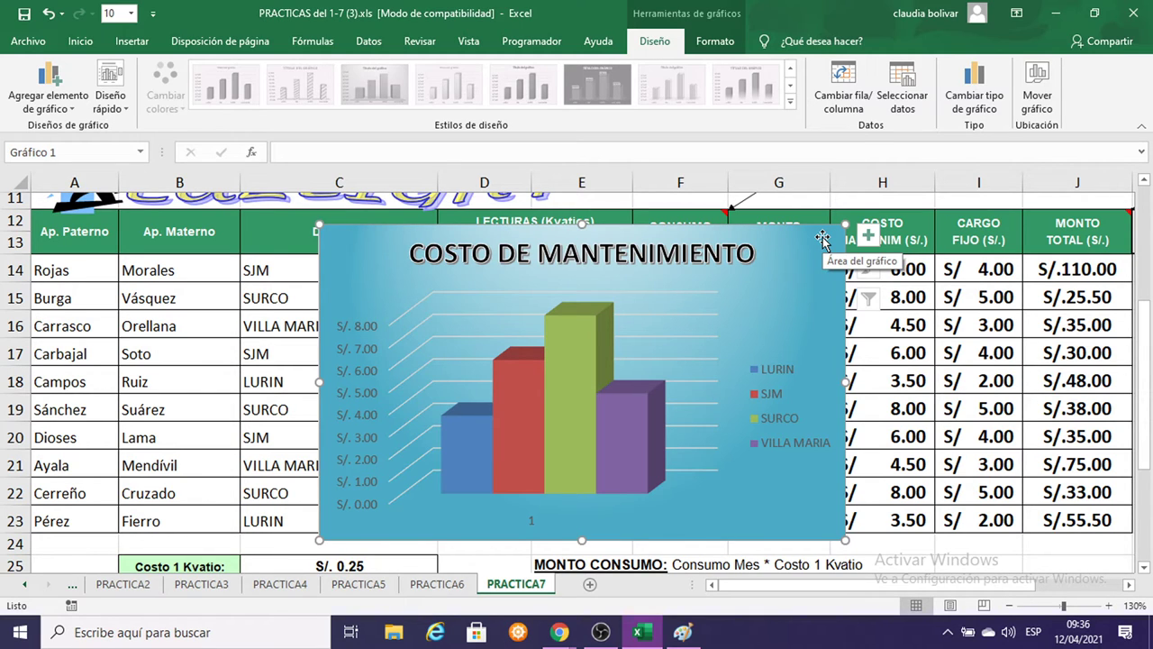
Launch PowerPoint with the powerpnt command, dismiss the activation wizard and create a blank presentation.
key("super+r")
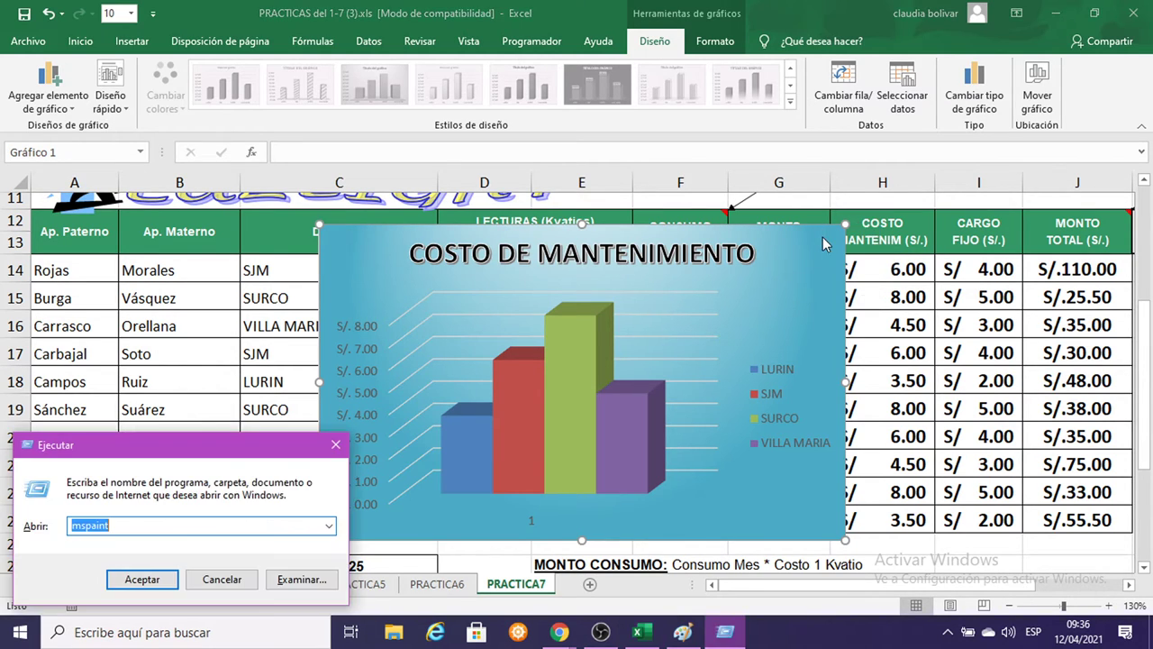
type("POWERPNT")
key("Return")
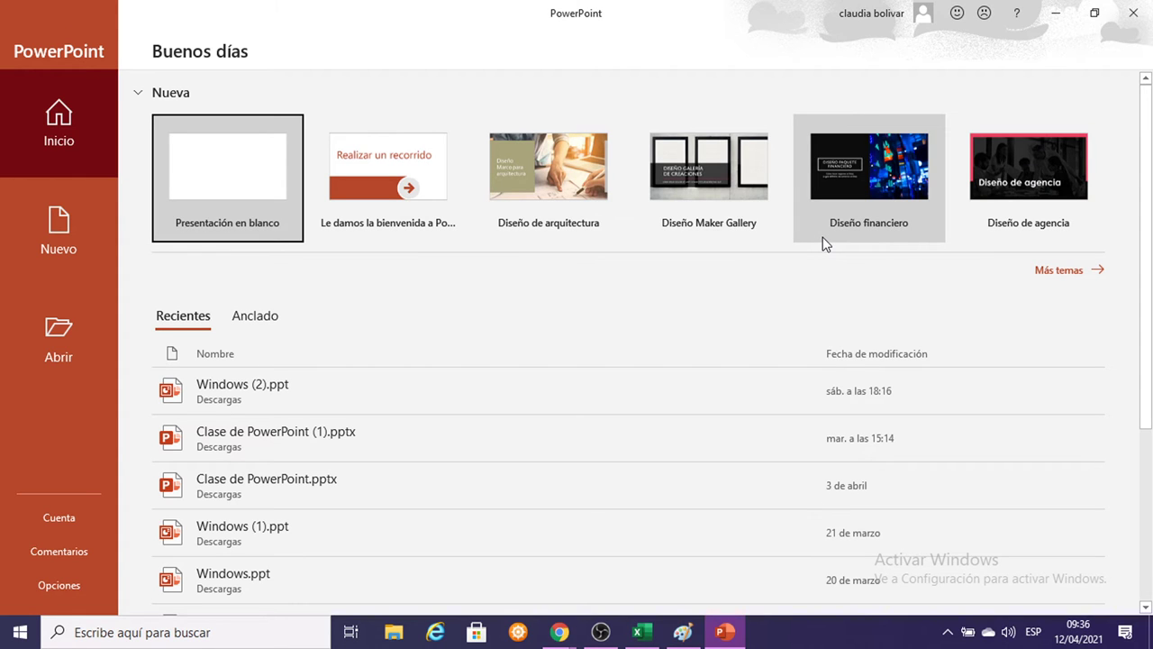
key("super+r")
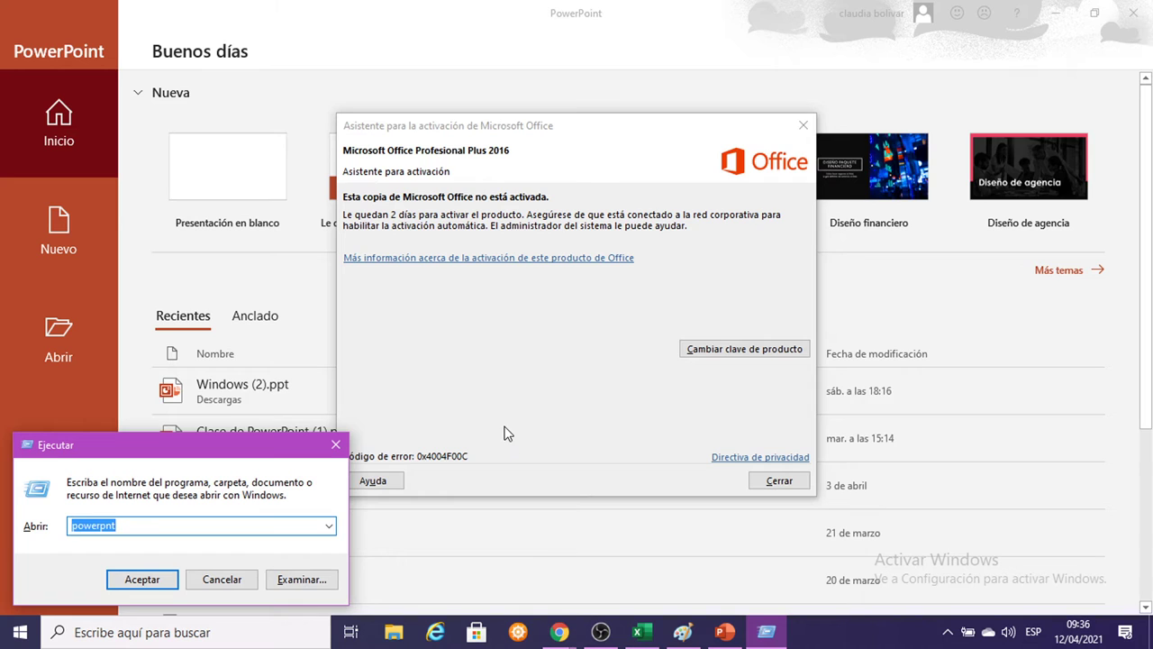
left_click(803, 126)
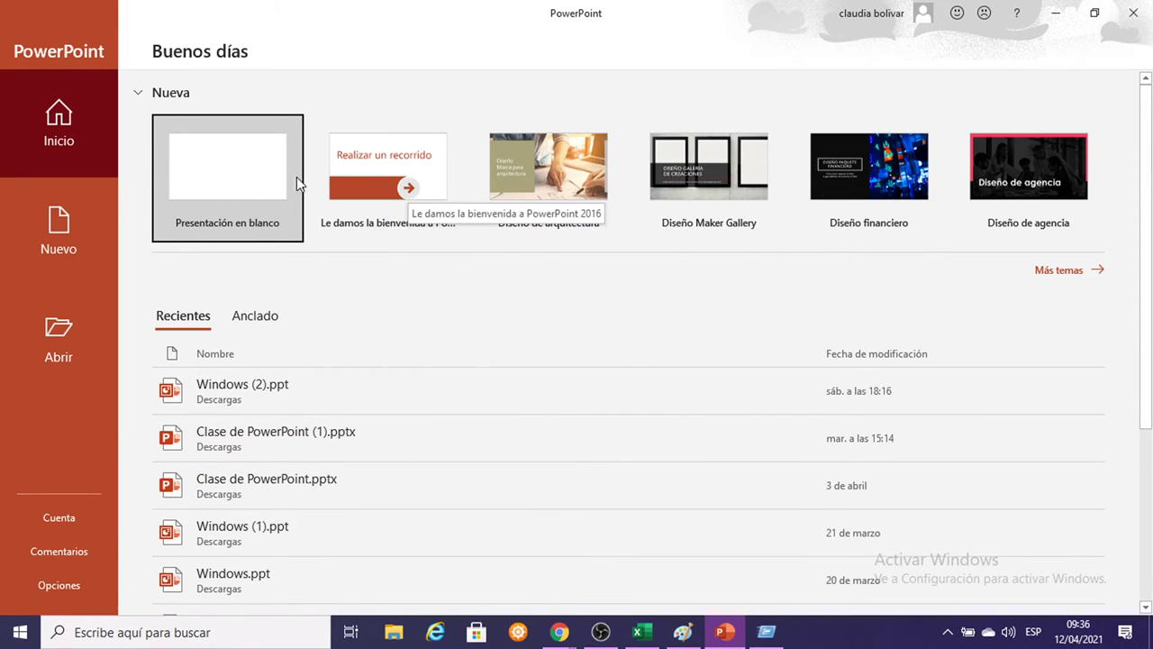
left_click(230, 191)
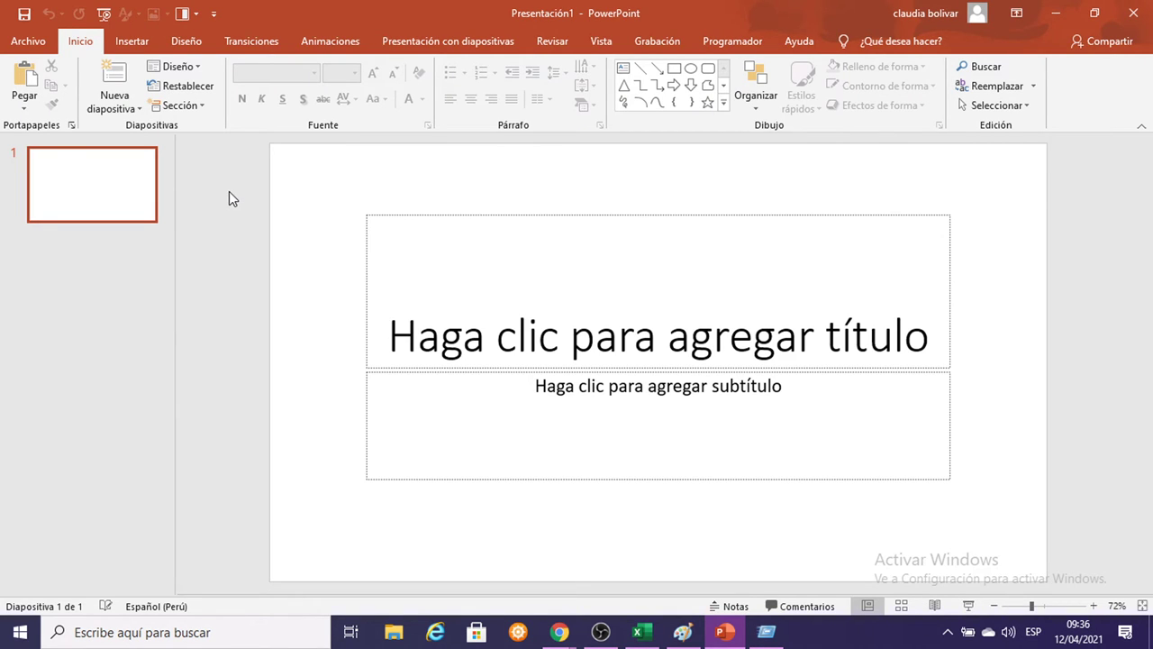
Open the choice of slide layouts for the first slide.
left_click(185, 42)
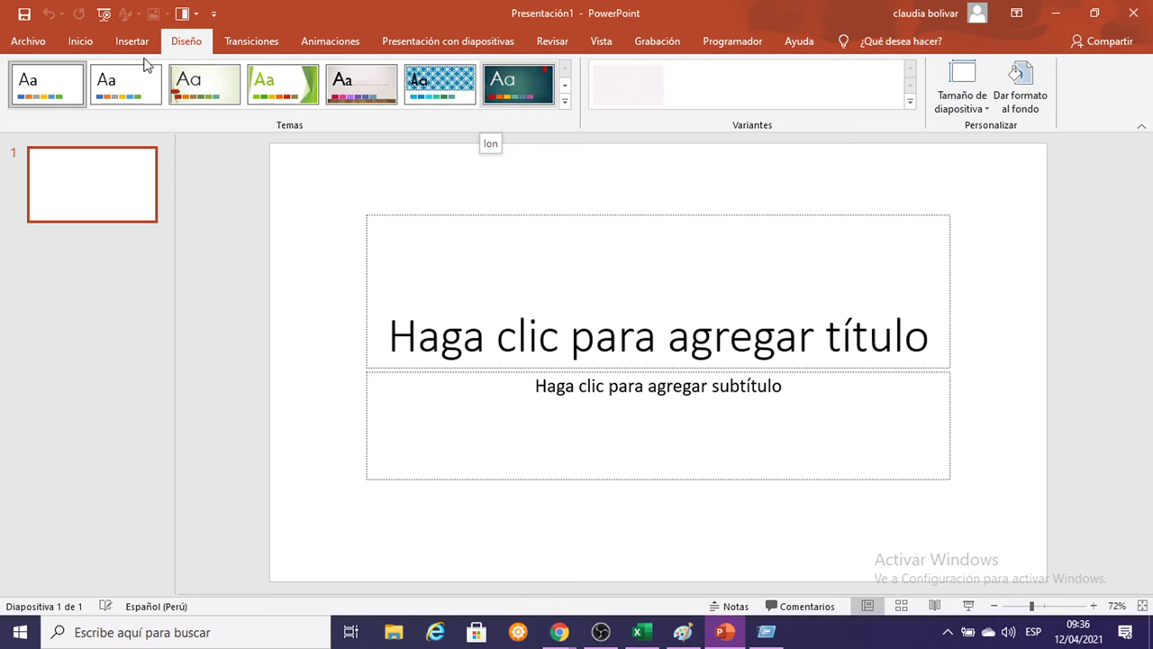
left_click(80, 43)
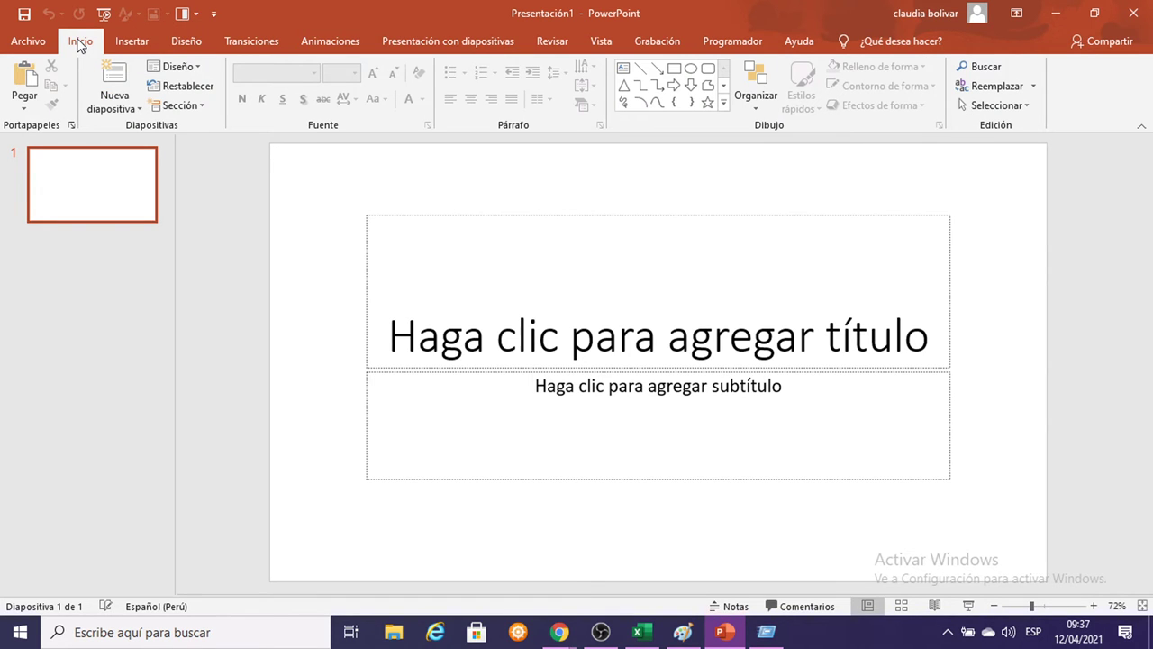
left_click(199, 69)
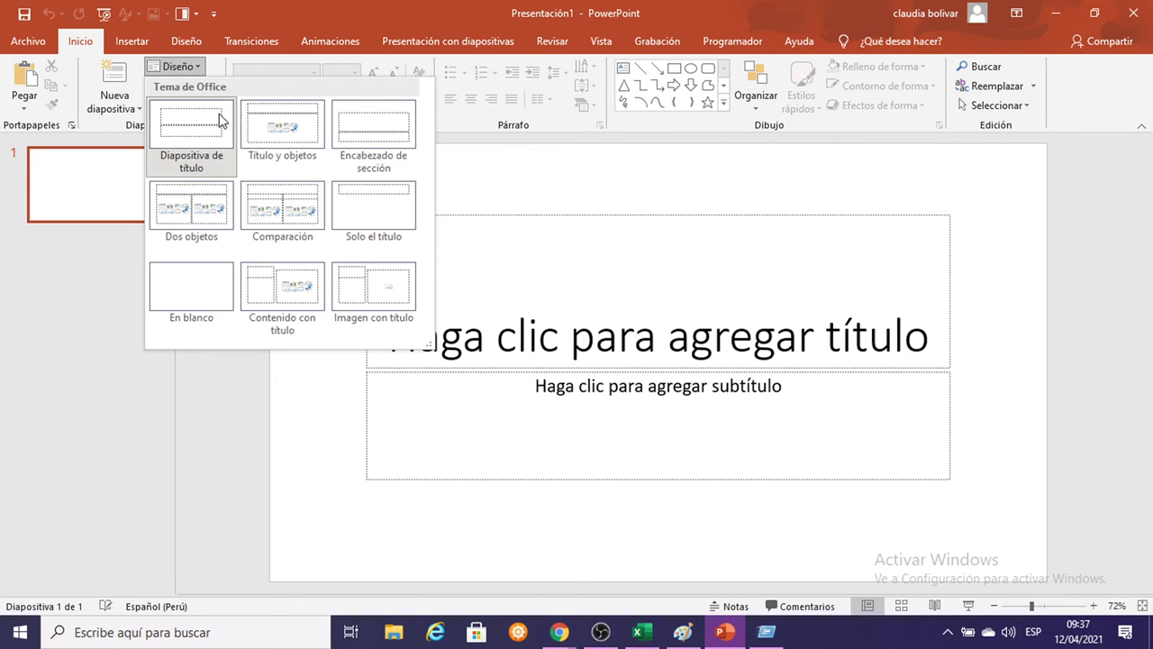
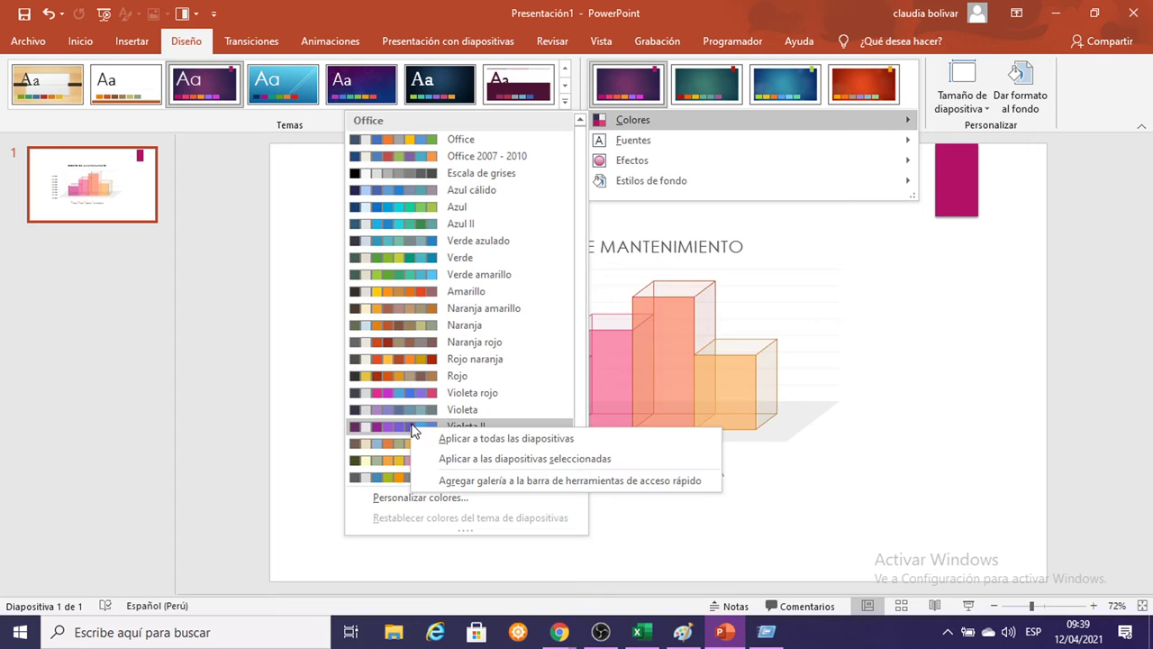
Apply the black theme with multicoloured waves to the presentation, and add a blank second slide after the chart slide.
left_click(566, 100)
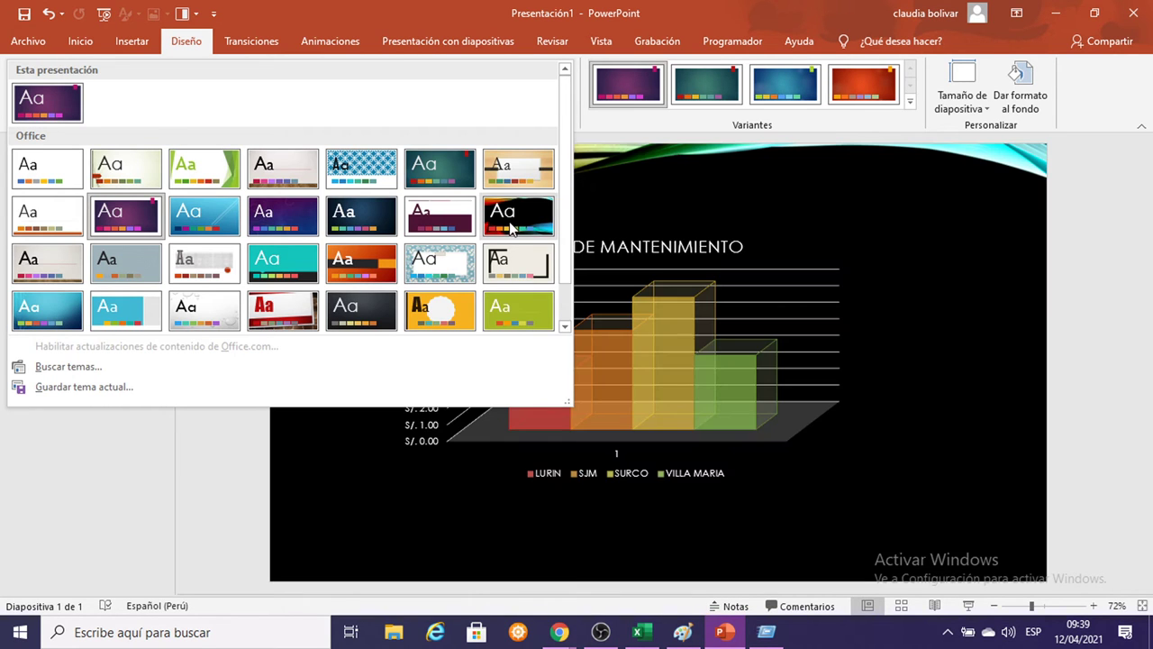
left_click(509, 220)
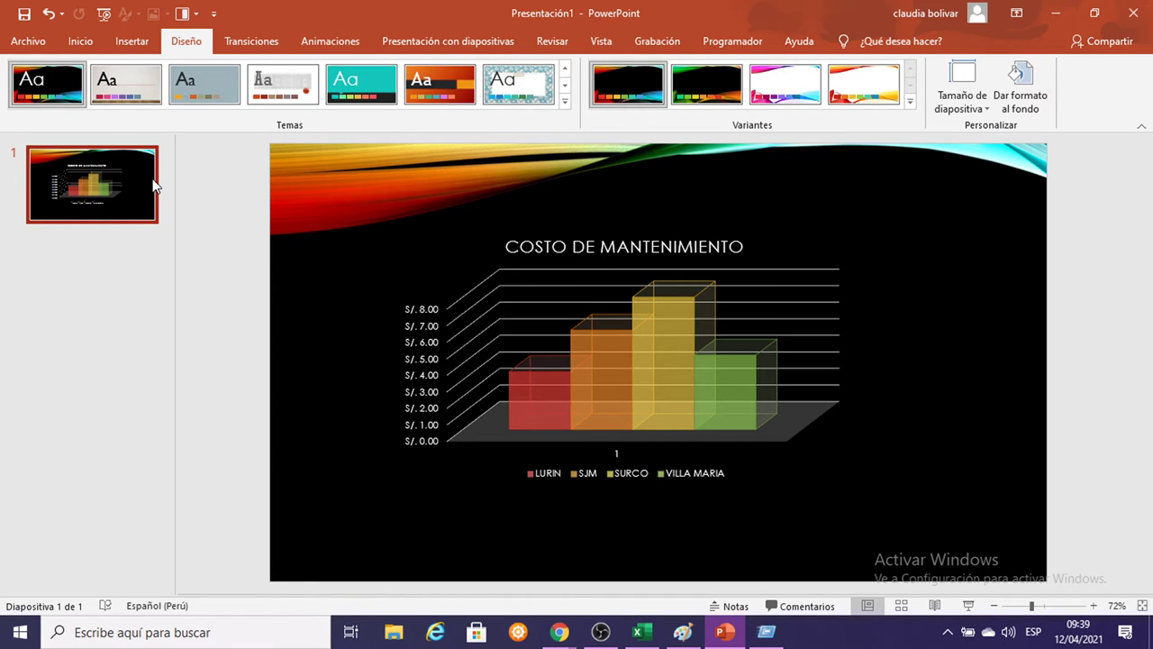
key("Return")
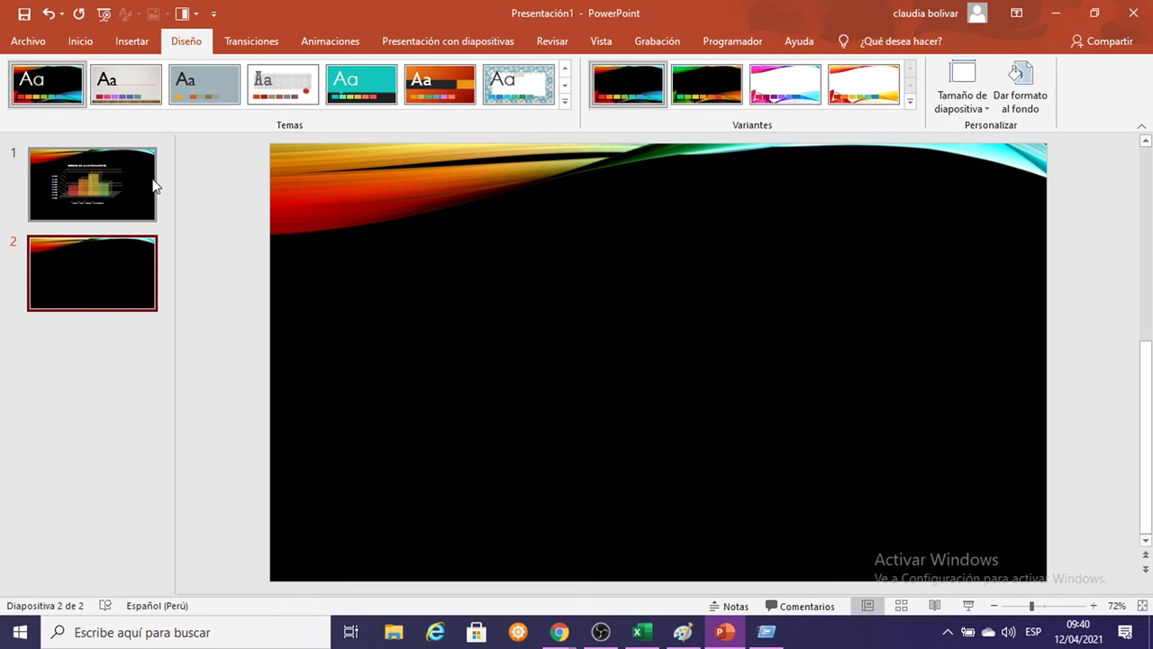
left_click(84, 166)
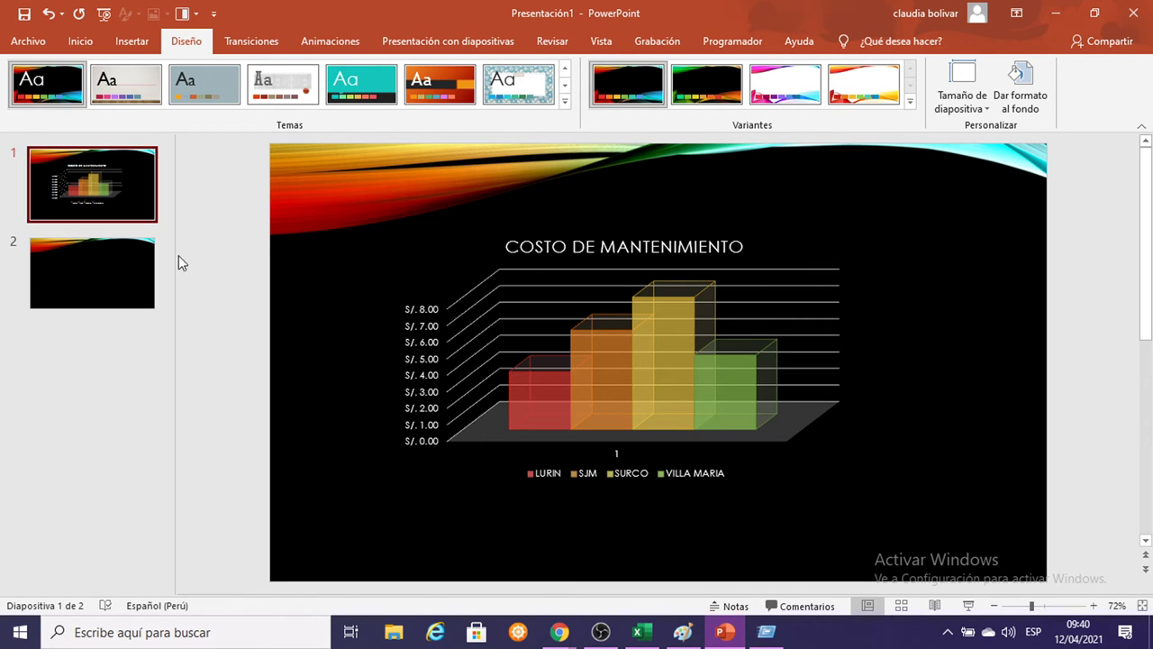
left_click(59, 258)
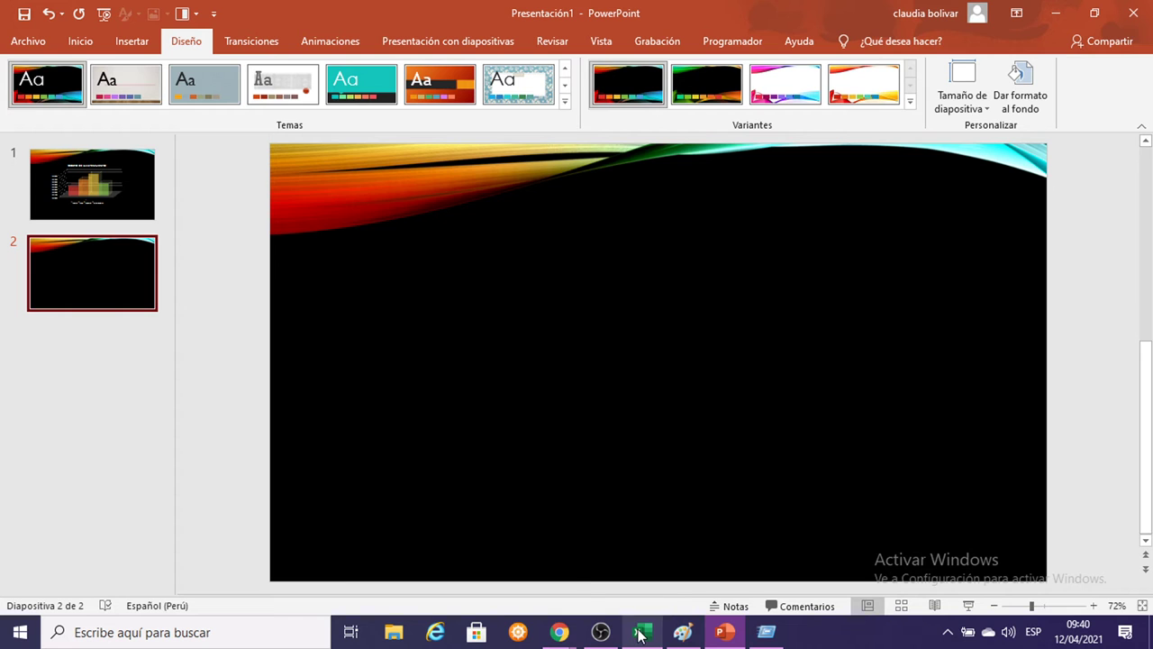
Switch back to the PRACTICA7 workbook in Excel.
mouse_move(642, 632)
left_click(650, 577)
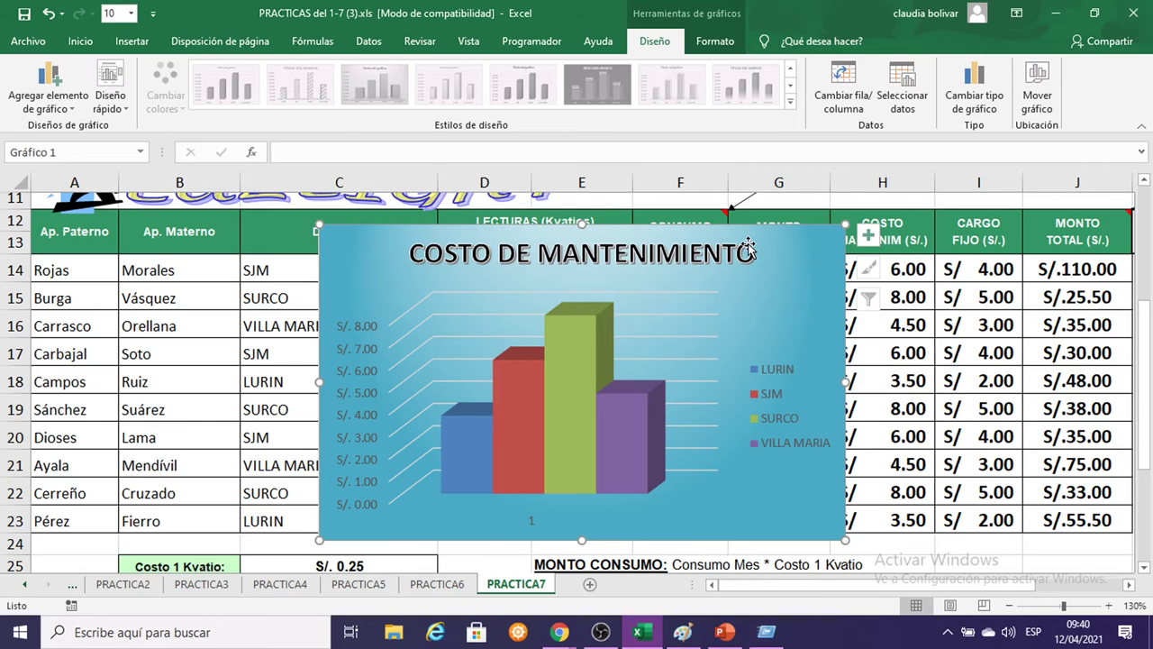
left_click(631, 254)
left_click_drag(547, 259, 462, 266)
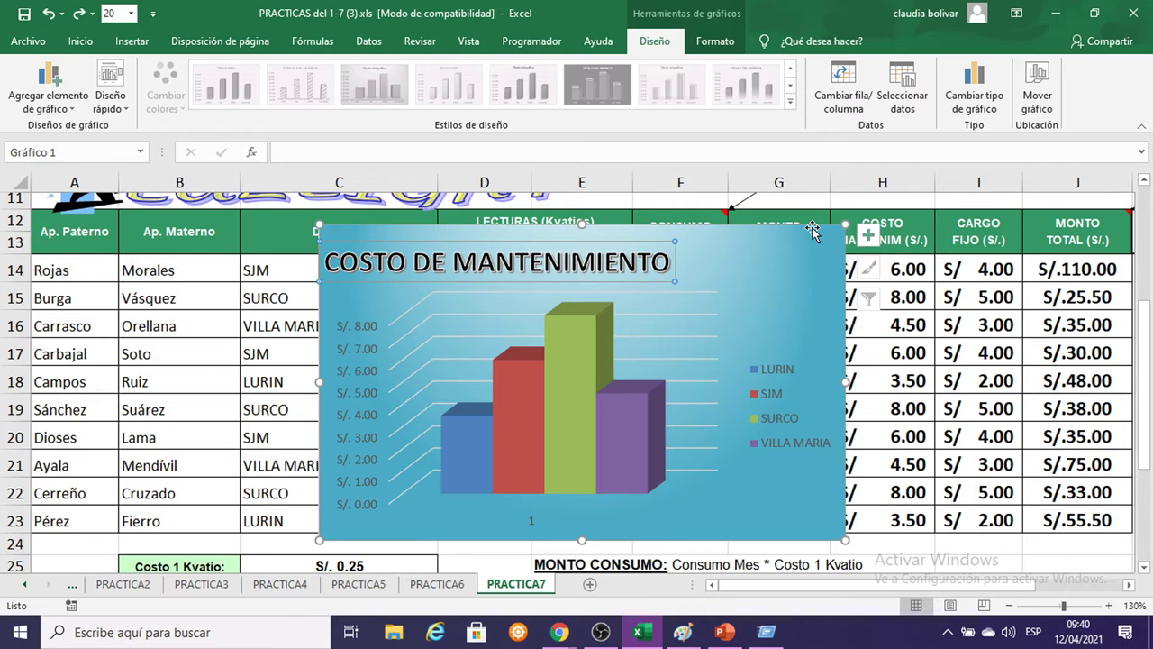
key("ctrl+z")
Move the chart down over the lower table rows and open its chart area formatting options.
left_click_drag(723, 266, 689, 341)
double_click(689, 341)
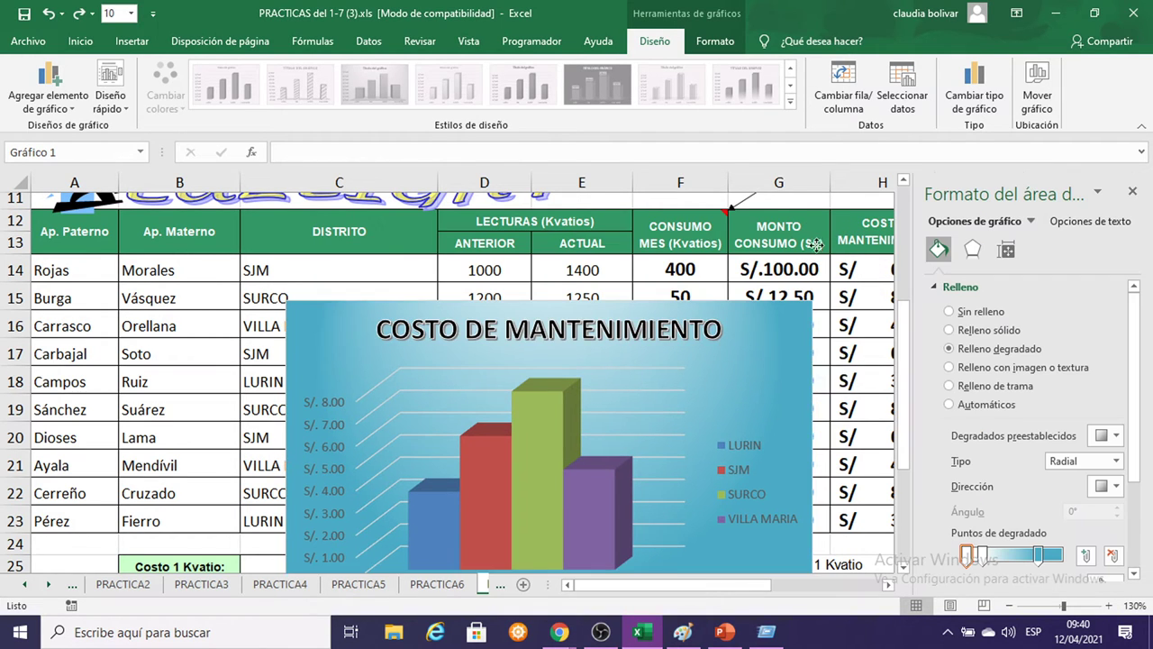
Move the column chart up, clear of the cost and fixed charge tables below row 24, and close the chart area formatting options.
left_click(1132, 194)
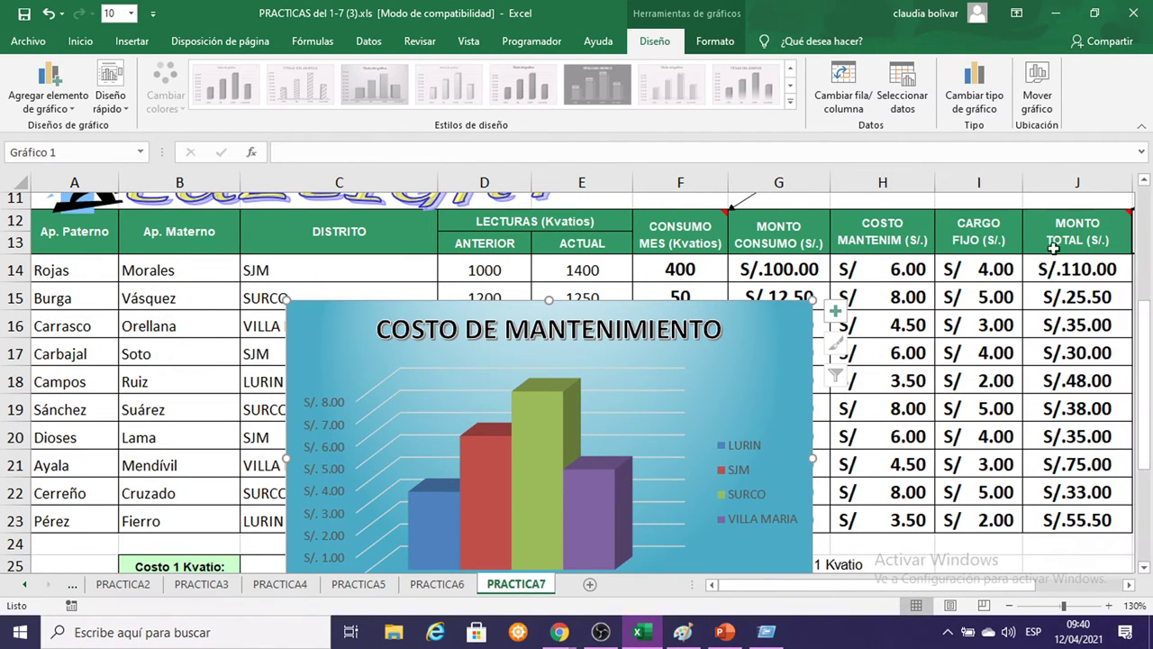
scroll(1029, 288, "down", 4)
left_click(739, 415)
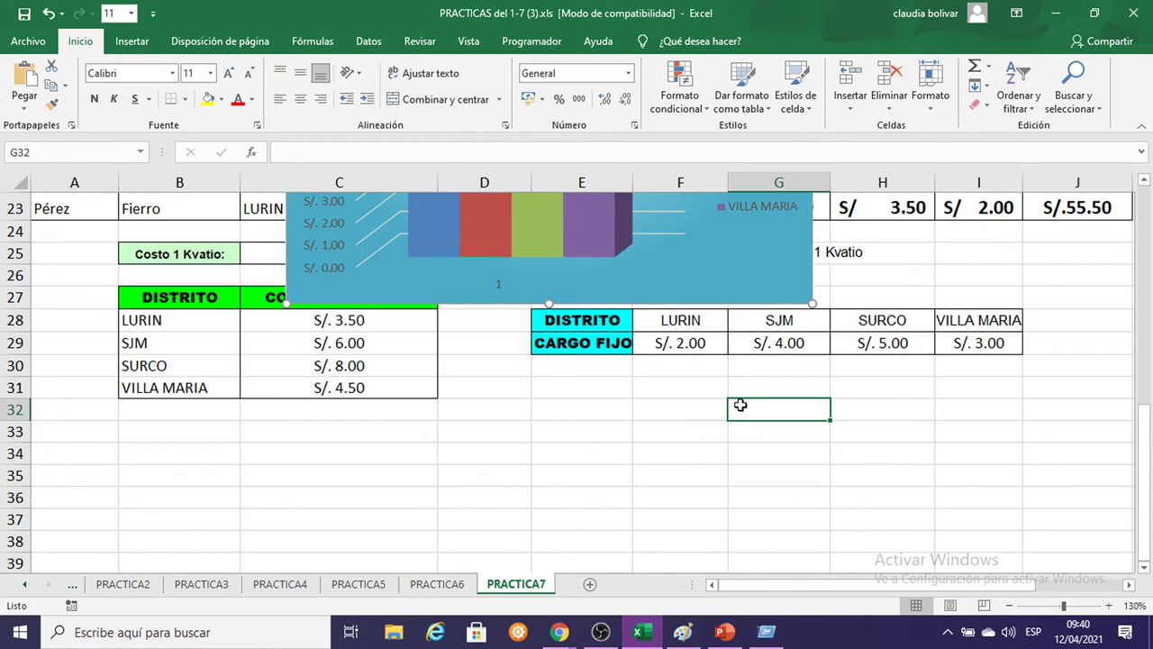
scroll(765, 302, "up", 2)
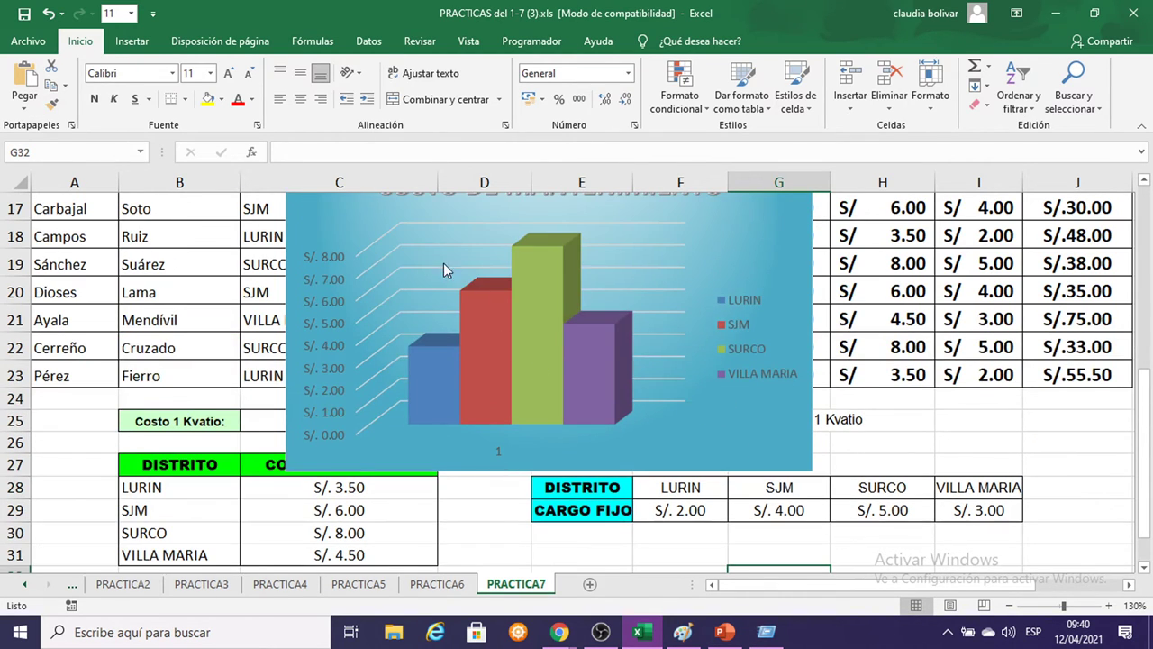
double_click(335, 222)
left_click(470, 206)
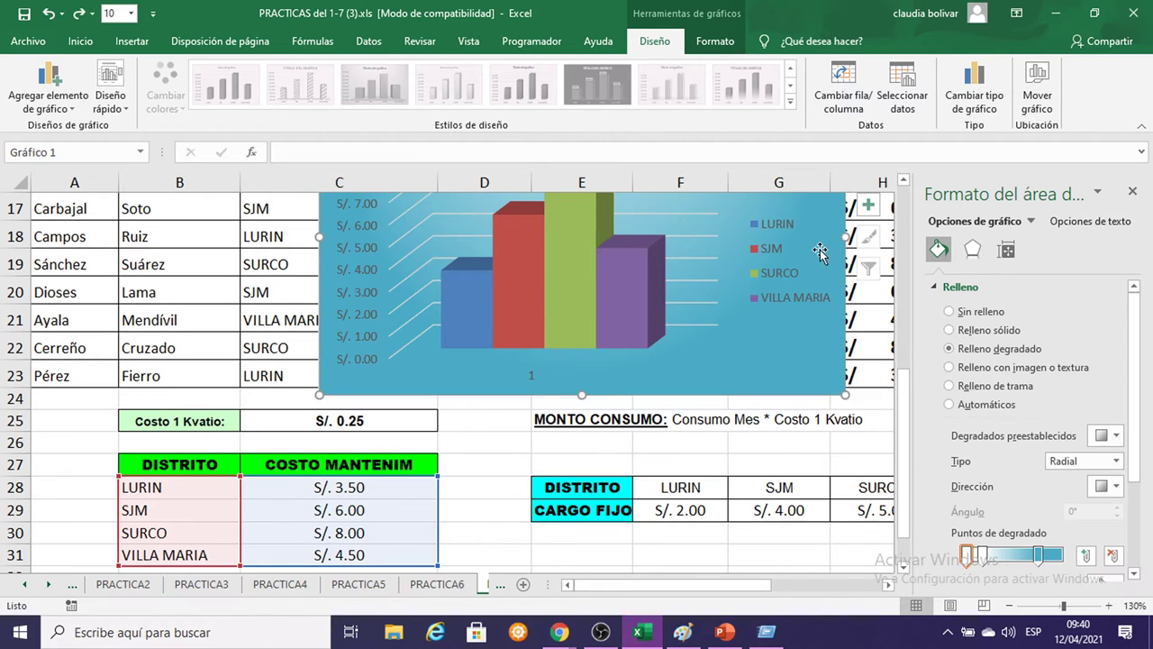
scroll(816, 510, "down", 2)
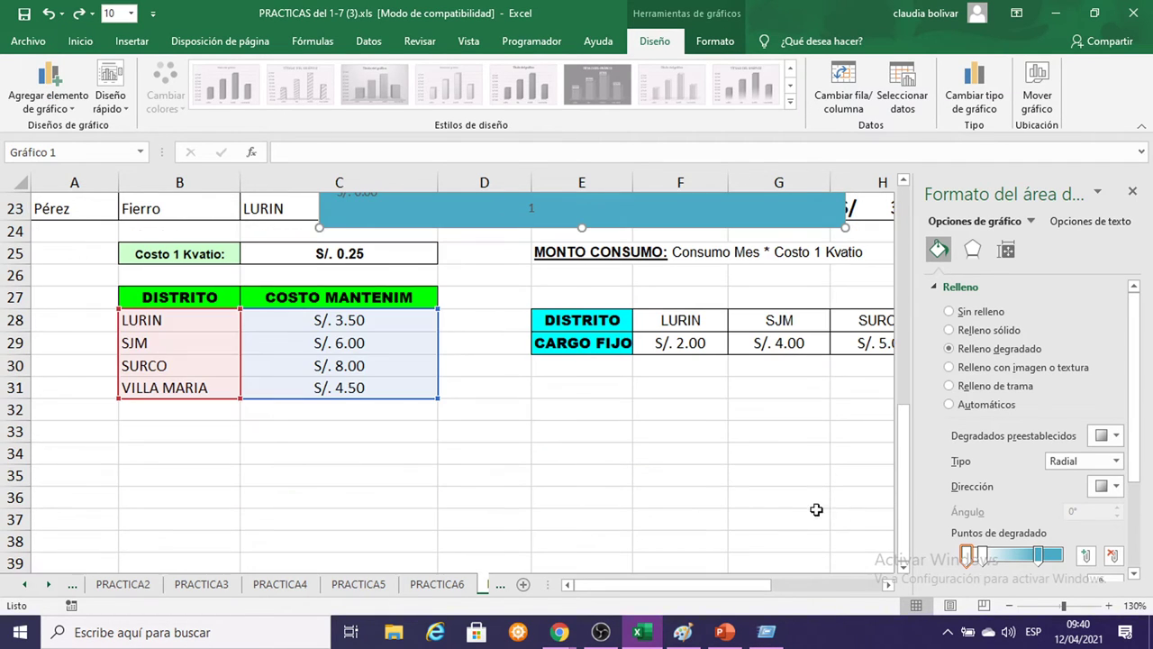
left_click(651, 471)
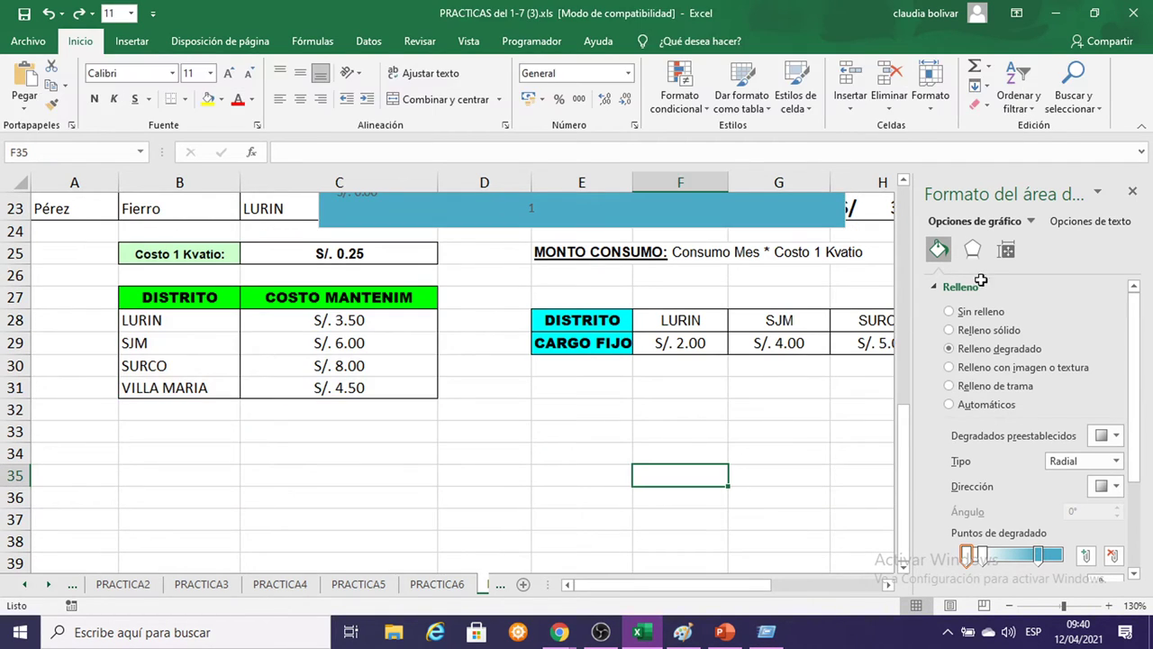
left_click(1134, 193)
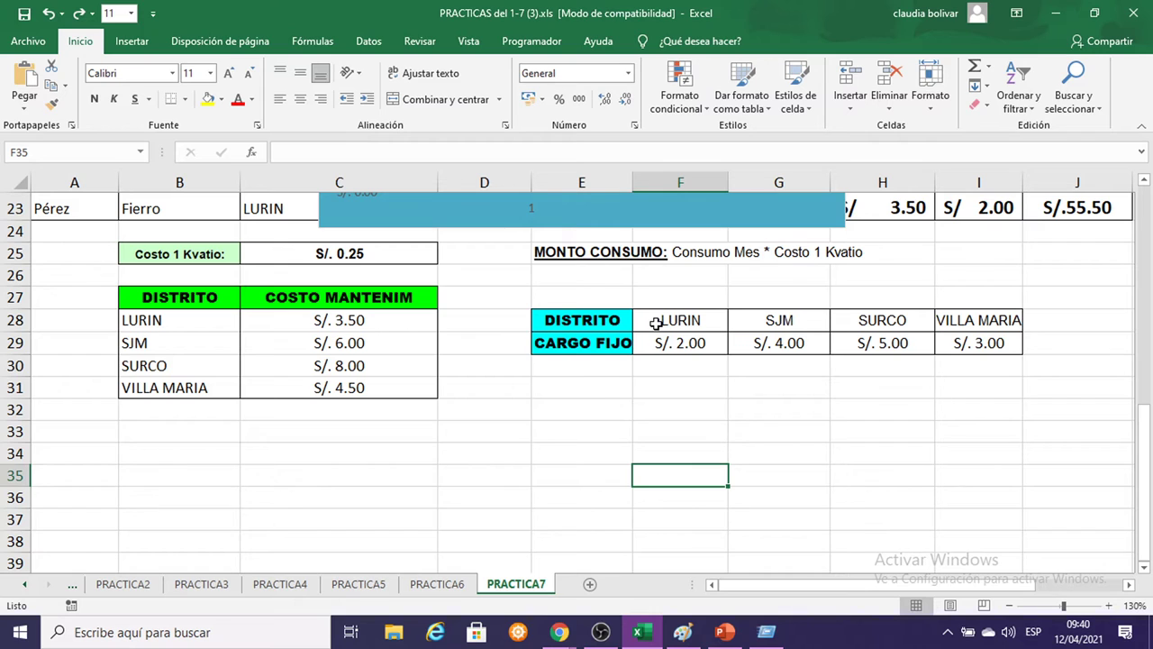
Insert a 3D pie chart from the district names and fixed charges in cells F28:I29.
left_click_drag(654, 326, 974, 324)
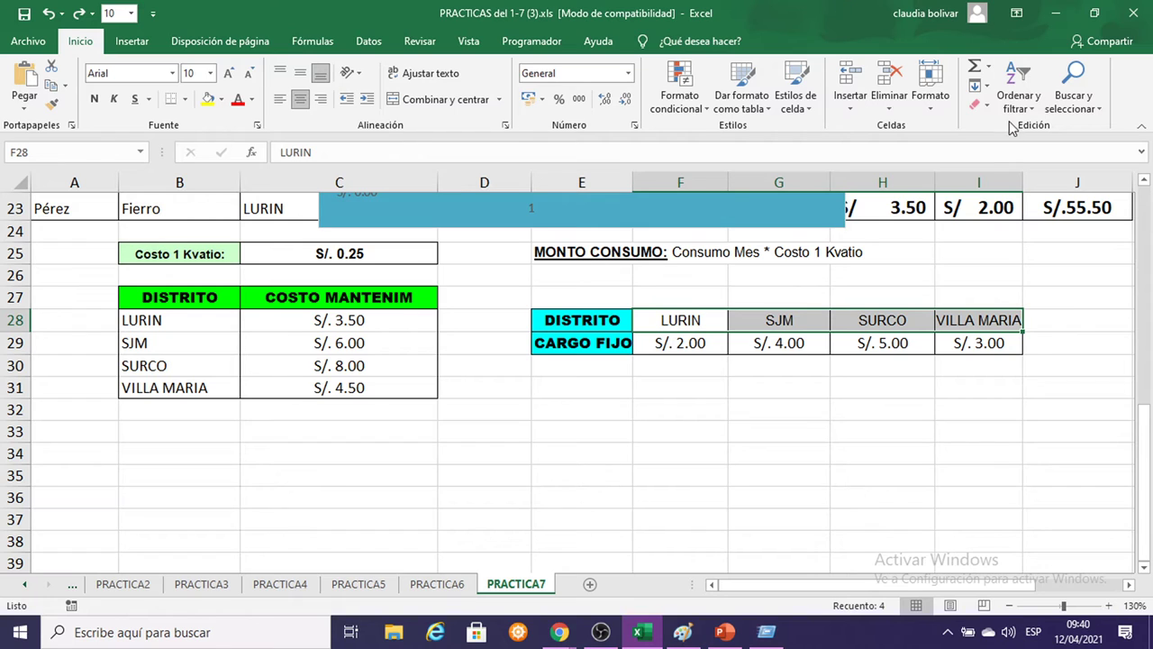
left_click_drag(680, 319, 973, 323)
left_click_drag(660, 343, 958, 341)
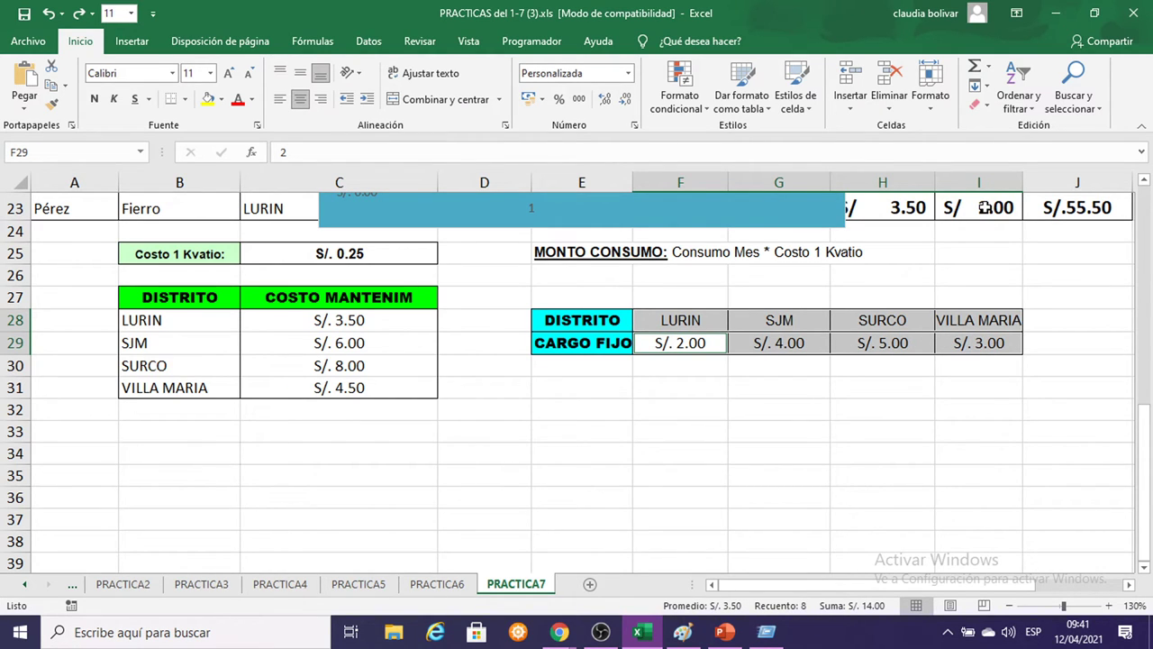
left_click(124, 45)
right_click(123, 45)
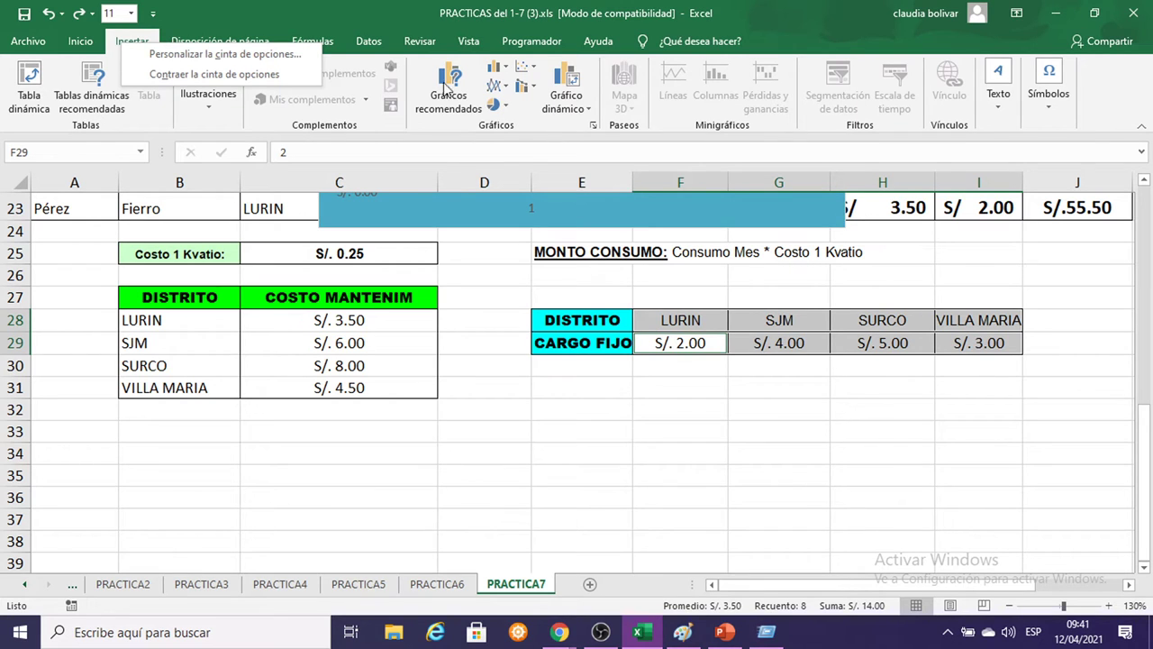
right_click(505, 107)
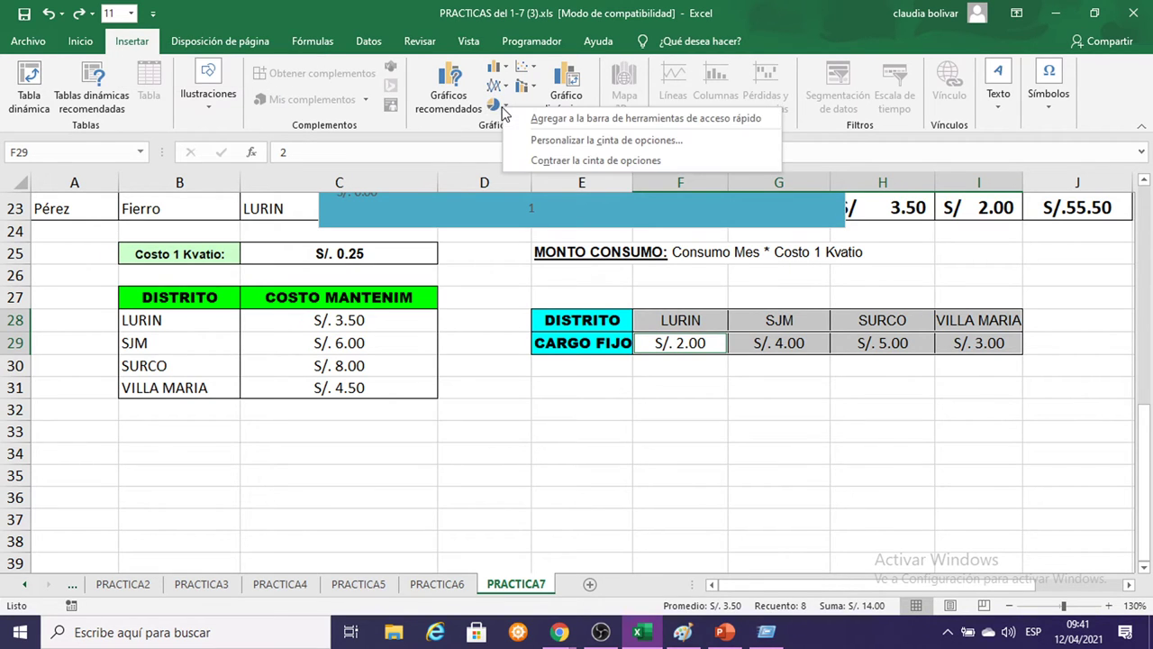
left_click(502, 106)
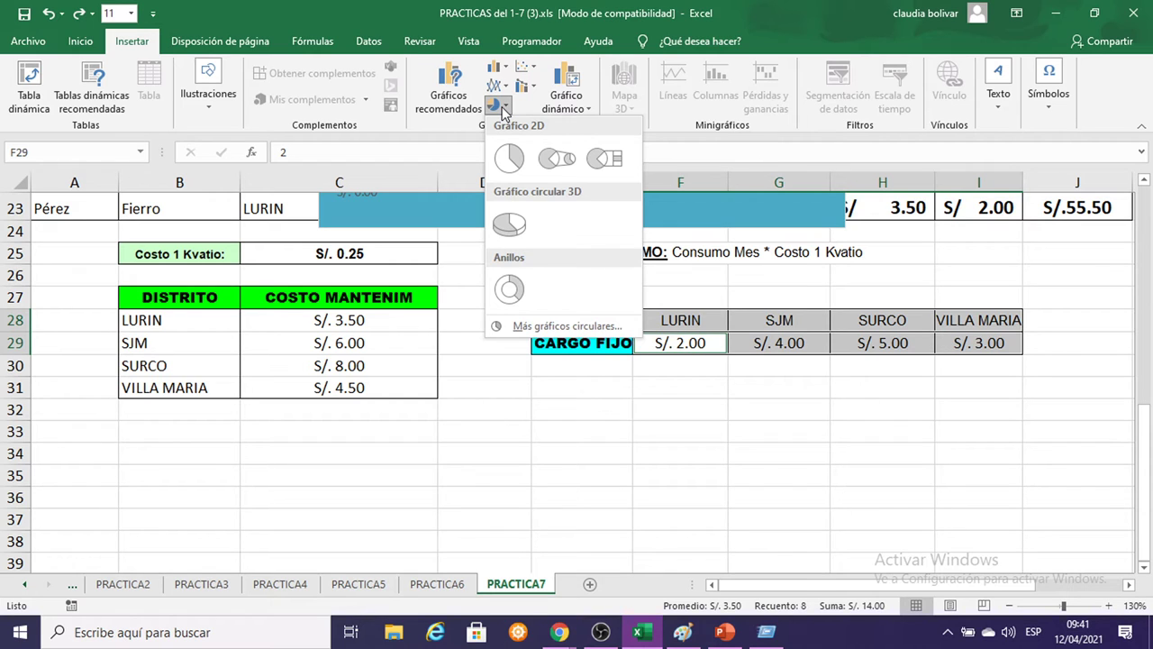
right_click(508, 223)
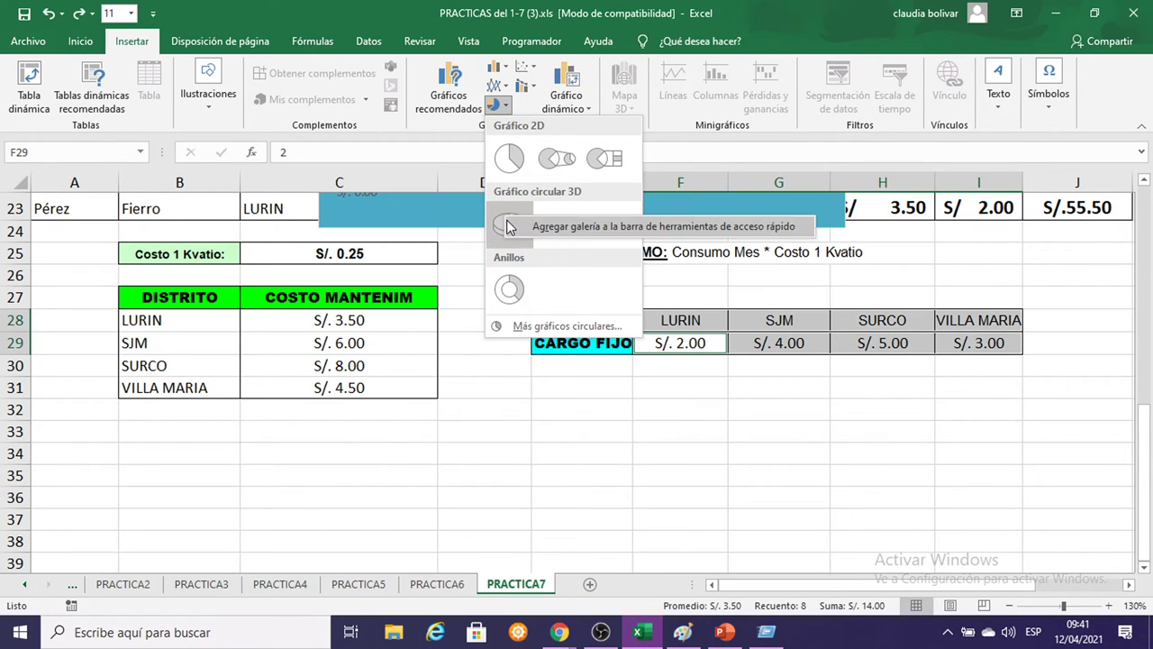
key("Escape")
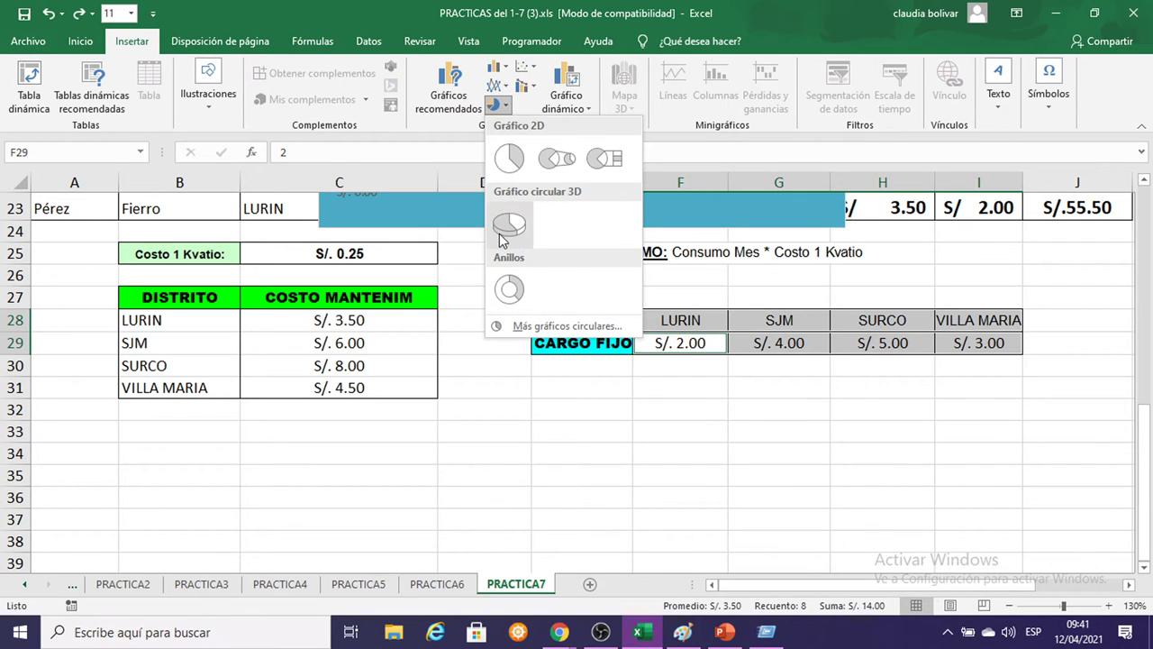
left_click(509, 221)
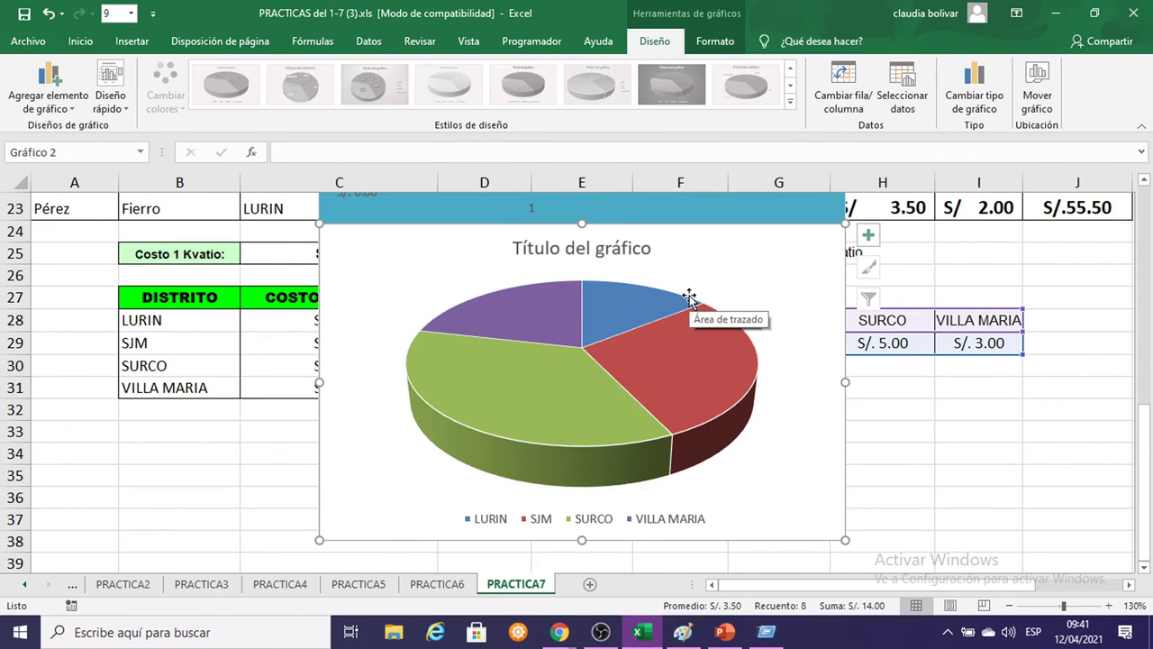
Shift the new pie chart slightly and change its title to CARGO FIJO.
mouse_move(683, 232)
left_mouse_down()
mouse_move(347, 343)
mouse_move(684, 235)
left_mouse_up()
left_click(629, 242)
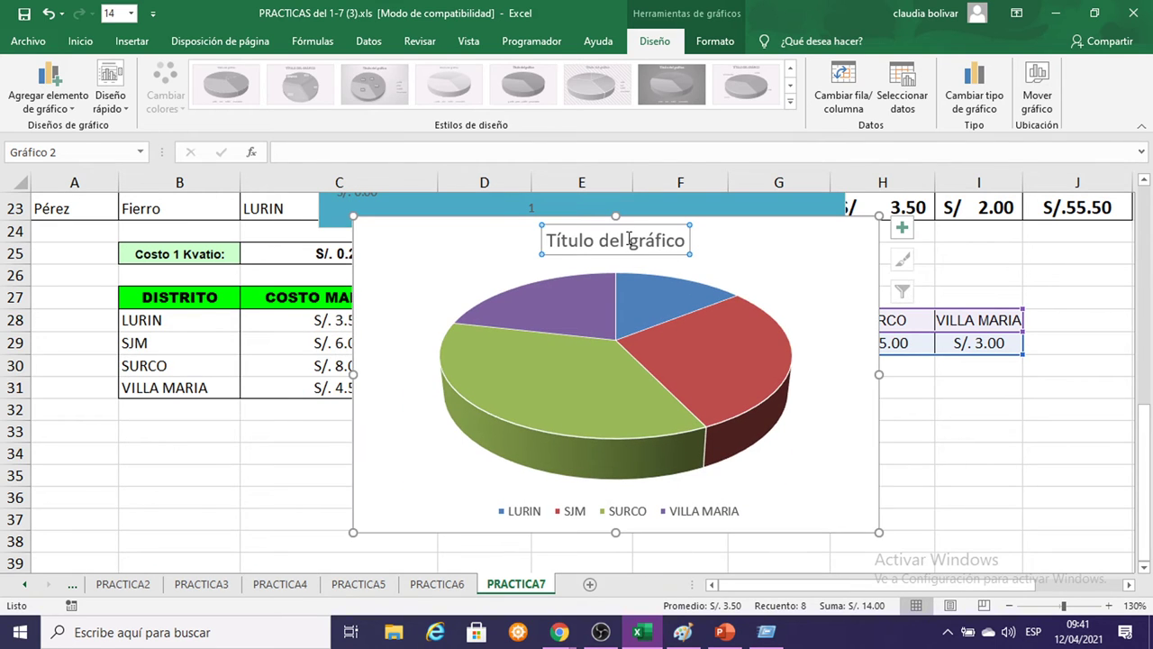
left_click_drag(685, 240, 546, 240)
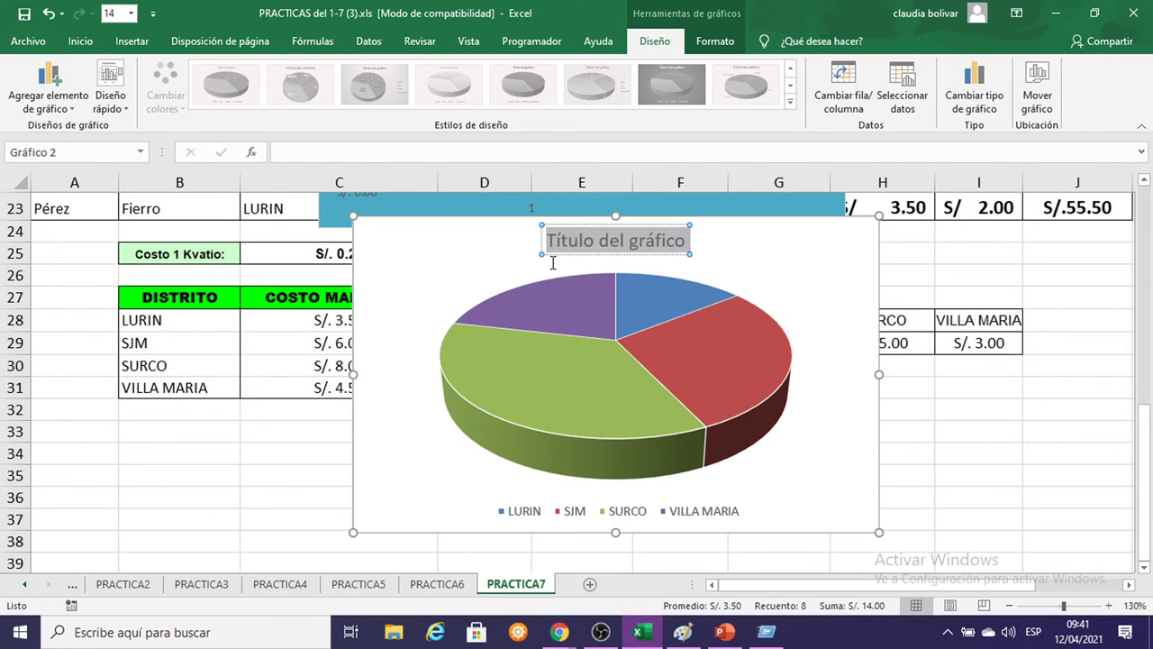
type("CARGO")
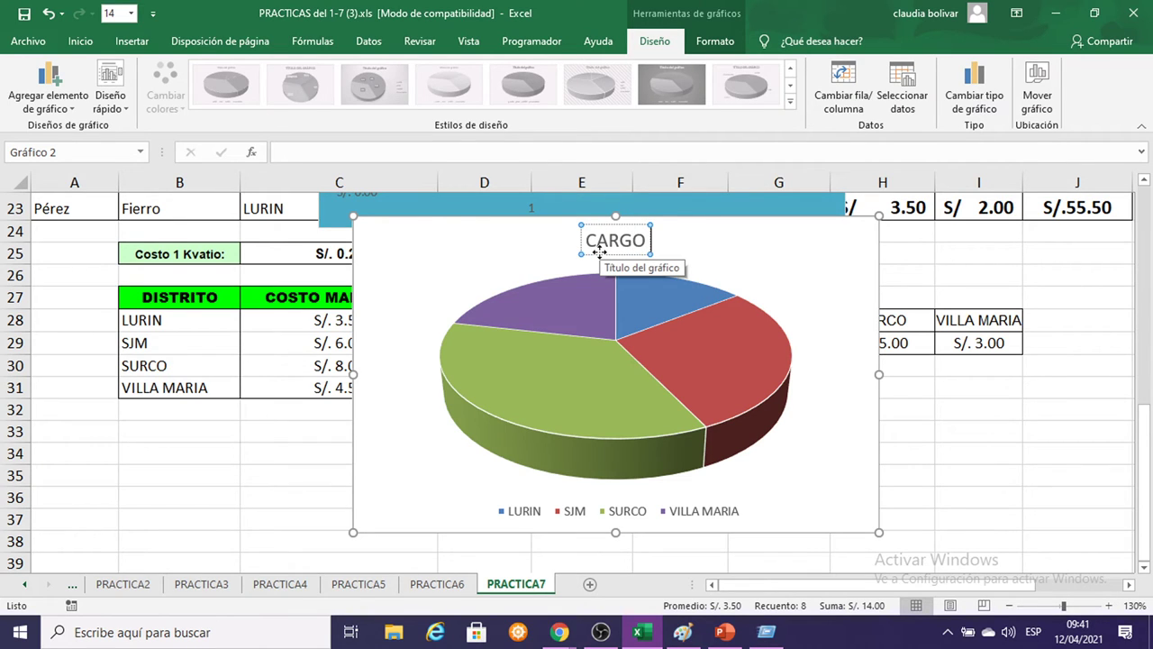
type(" FIJO")
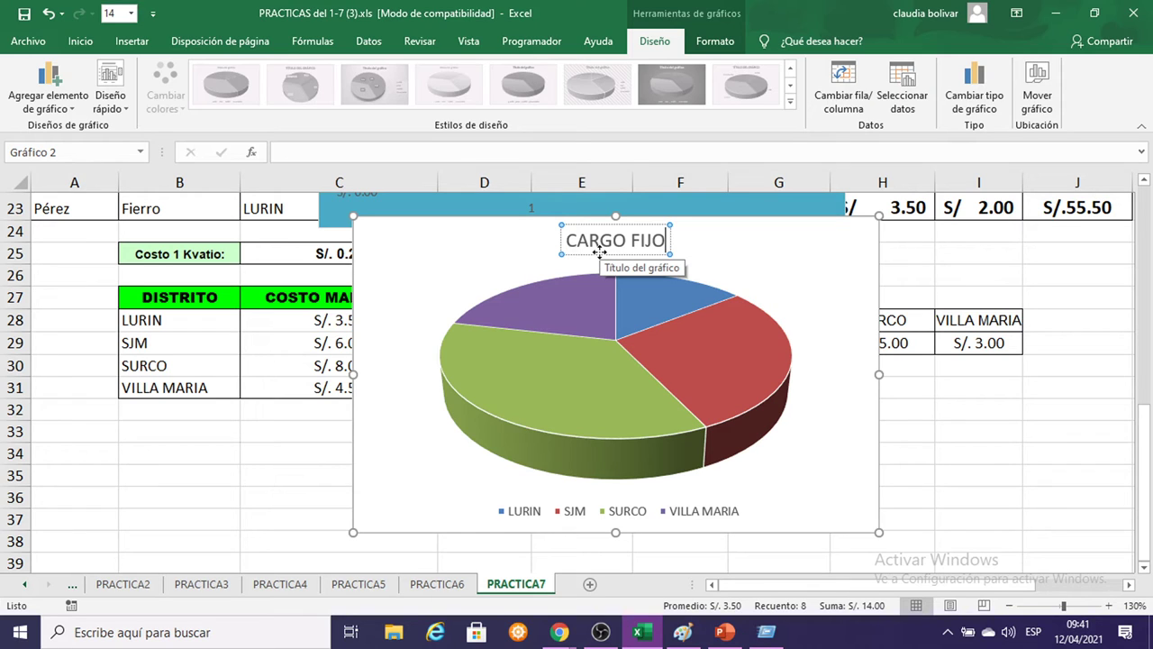
left_click(813, 258)
Apply the quick layout with a title, percentage labels on the slices and the legend beside the pie.
left_click(641, 241)
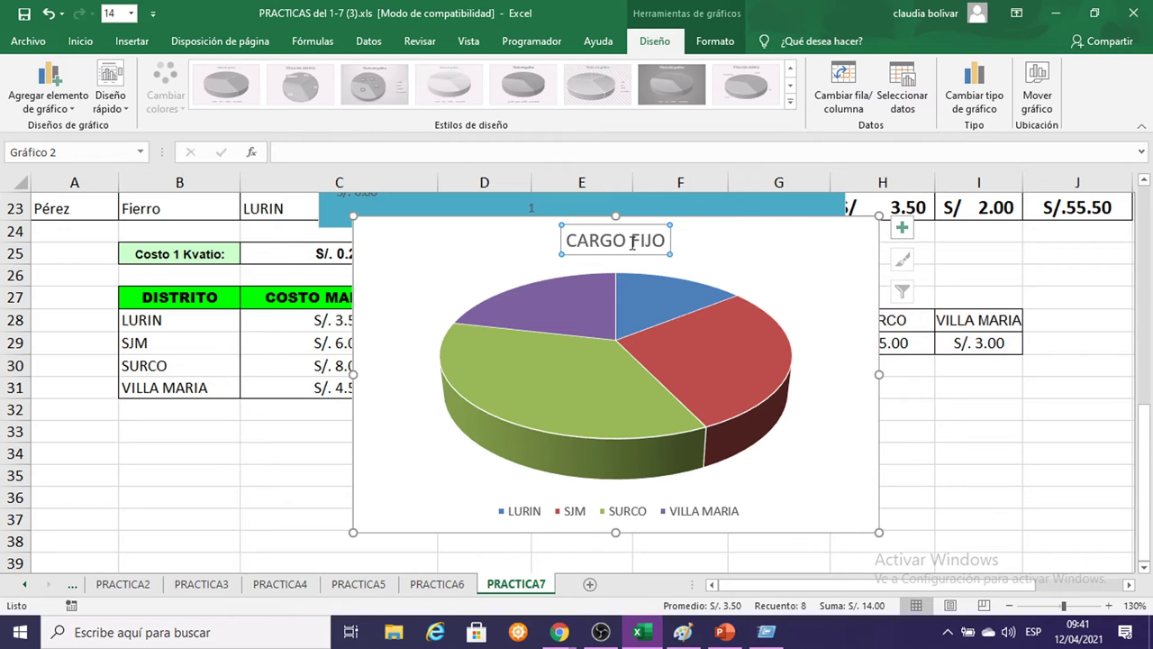
left_click(104, 107)
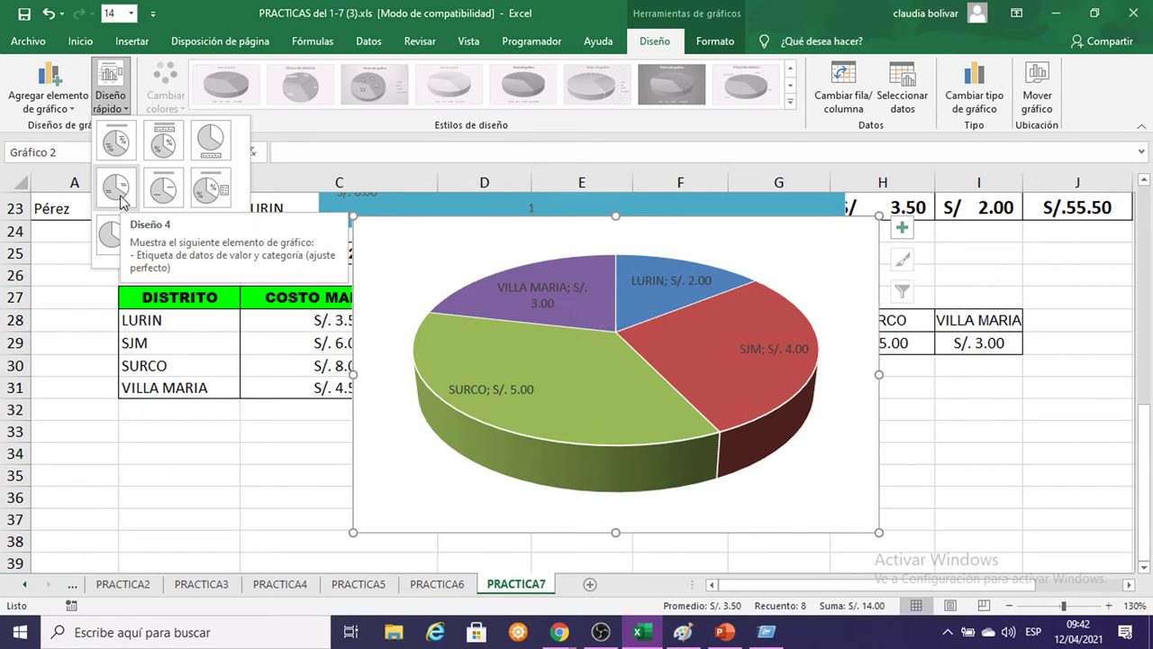
left_click(229, 200)
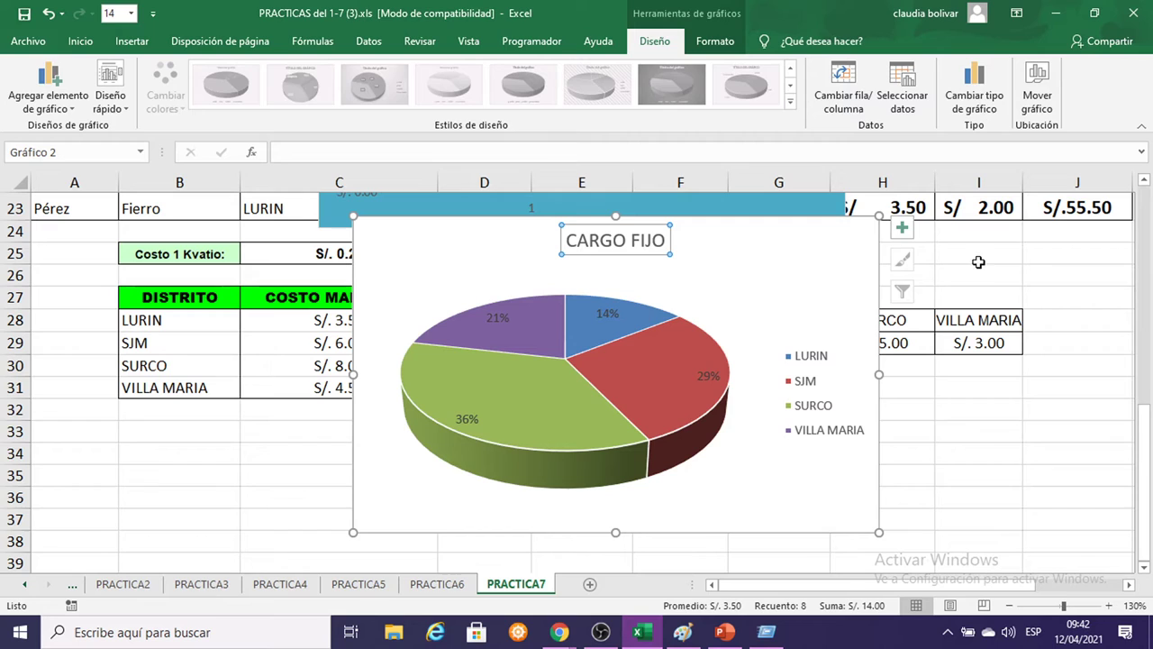
left_click(1050, 271)
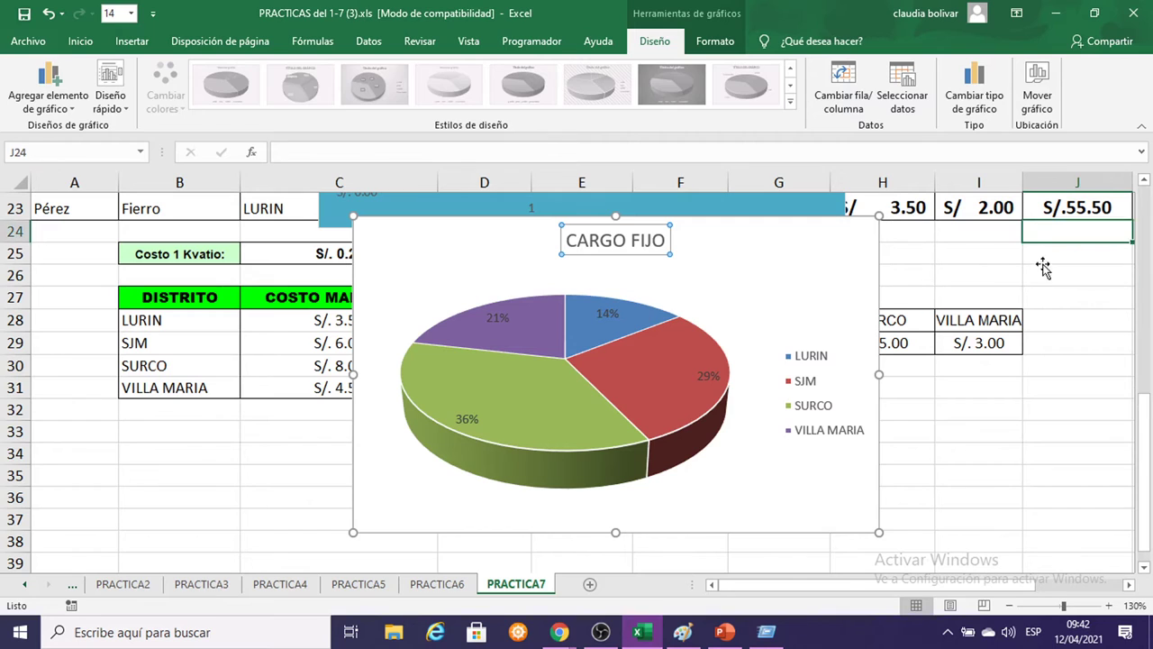
Fill the pie chart's area with the preset purple radial gradient that fades to white at the top centre.
left_click(800, 225)
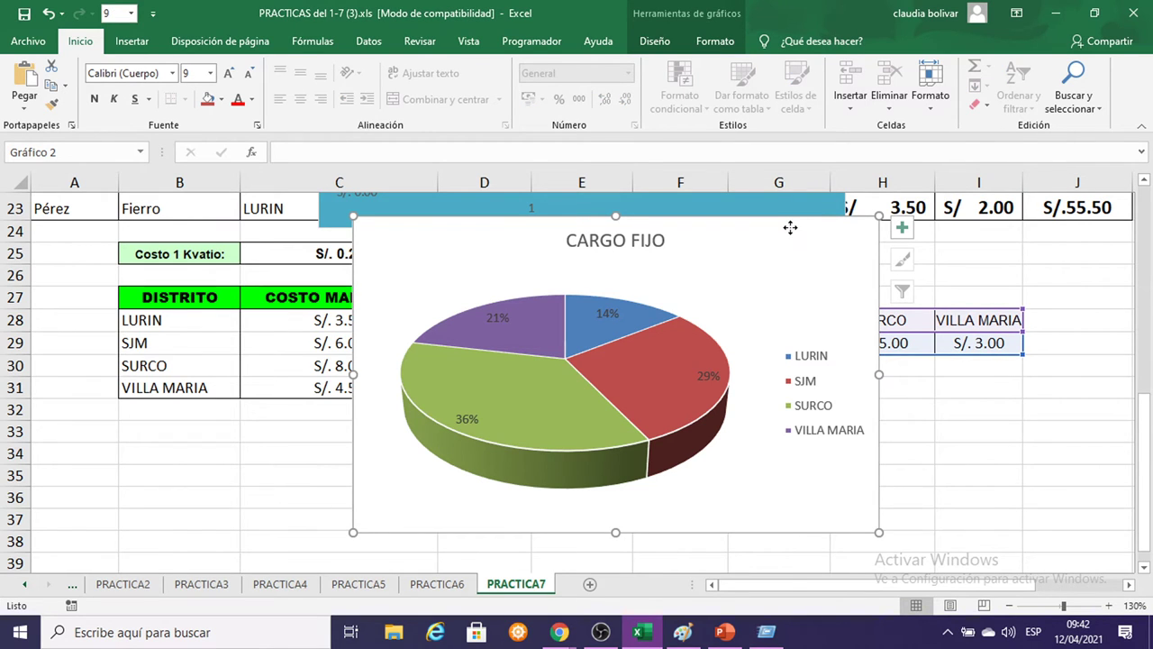
right_click(790, 228)
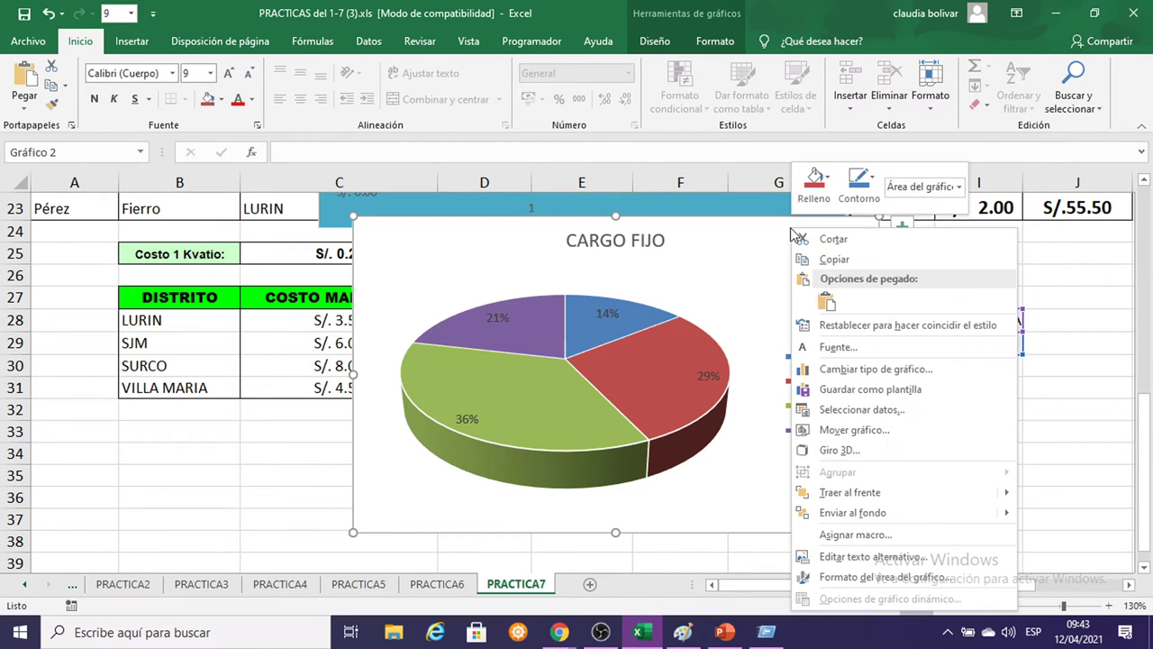
left_click(897, 577)
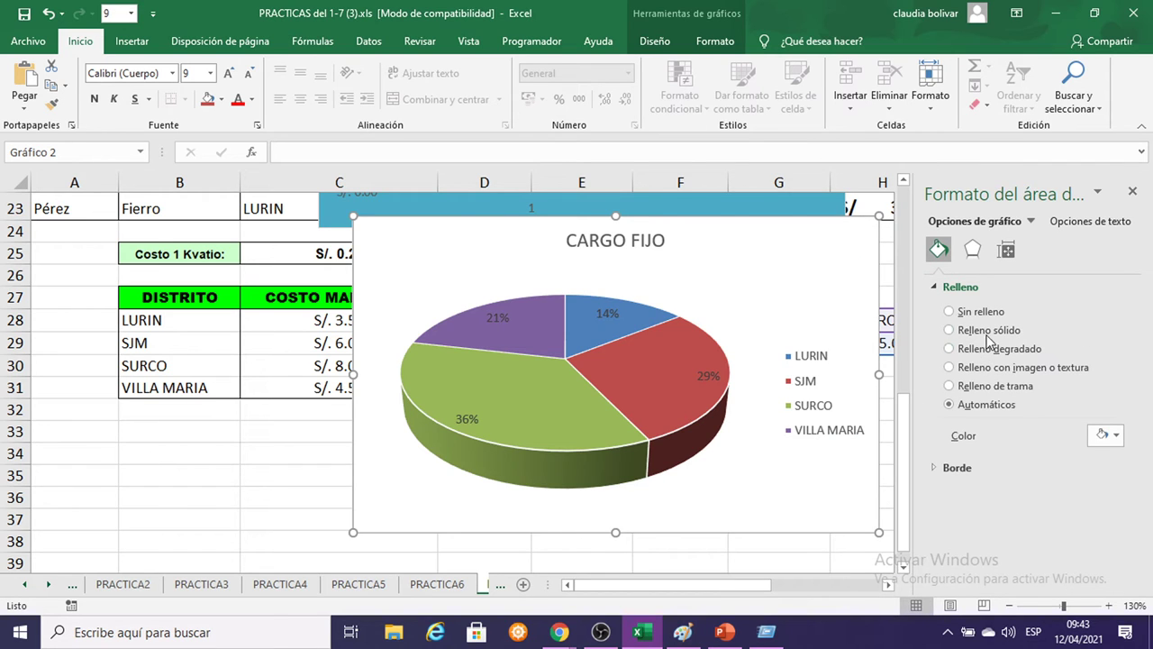
left_click(951, 330)
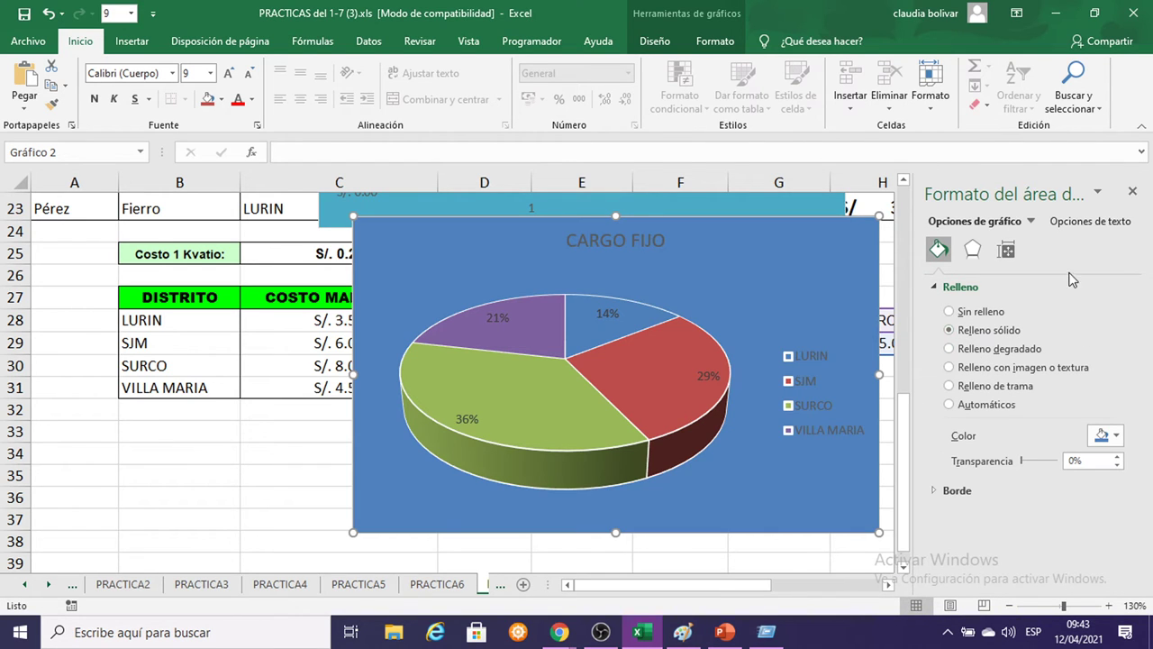
left_click(1118, 436)
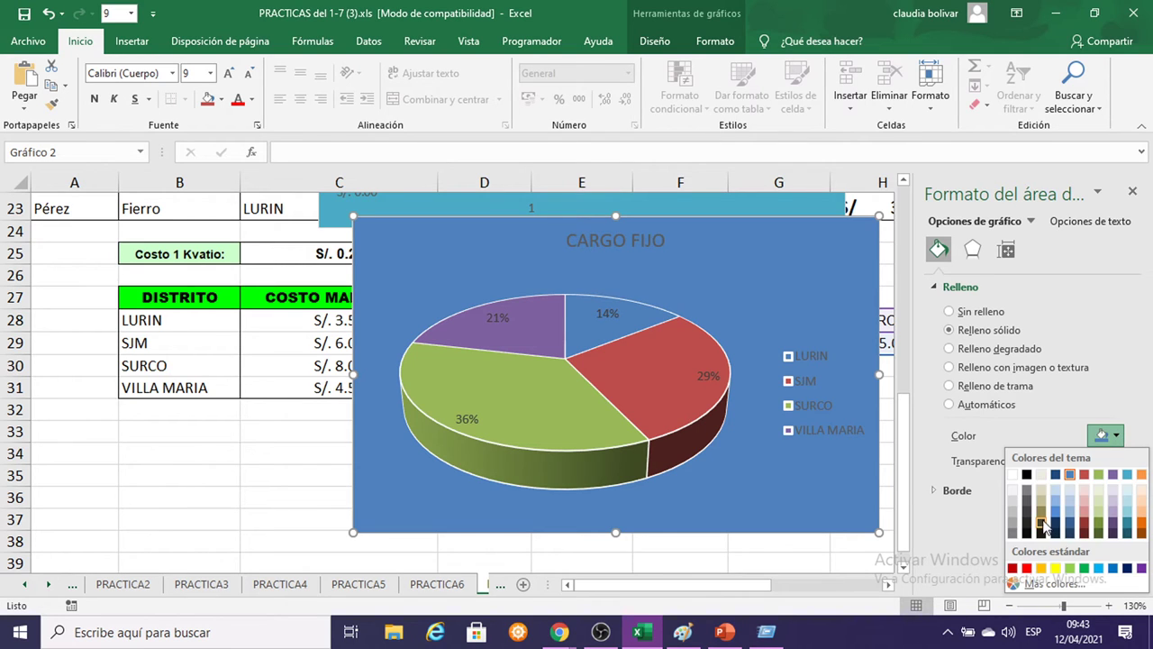
left_click(1144, 512)
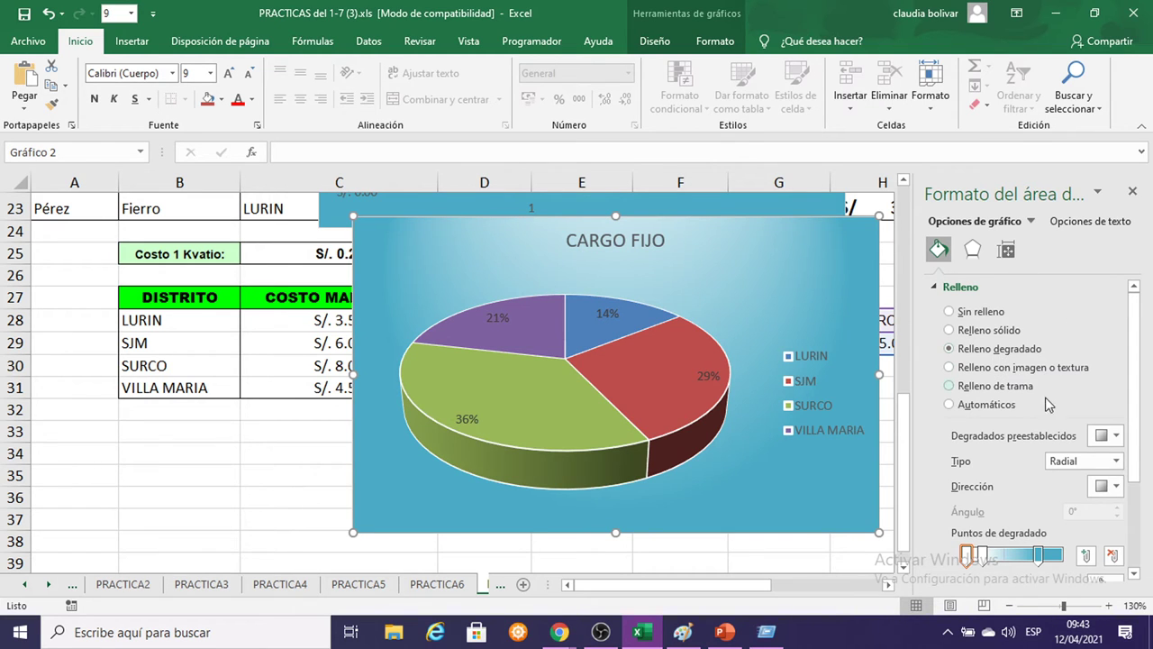
left_click(1116, 437)
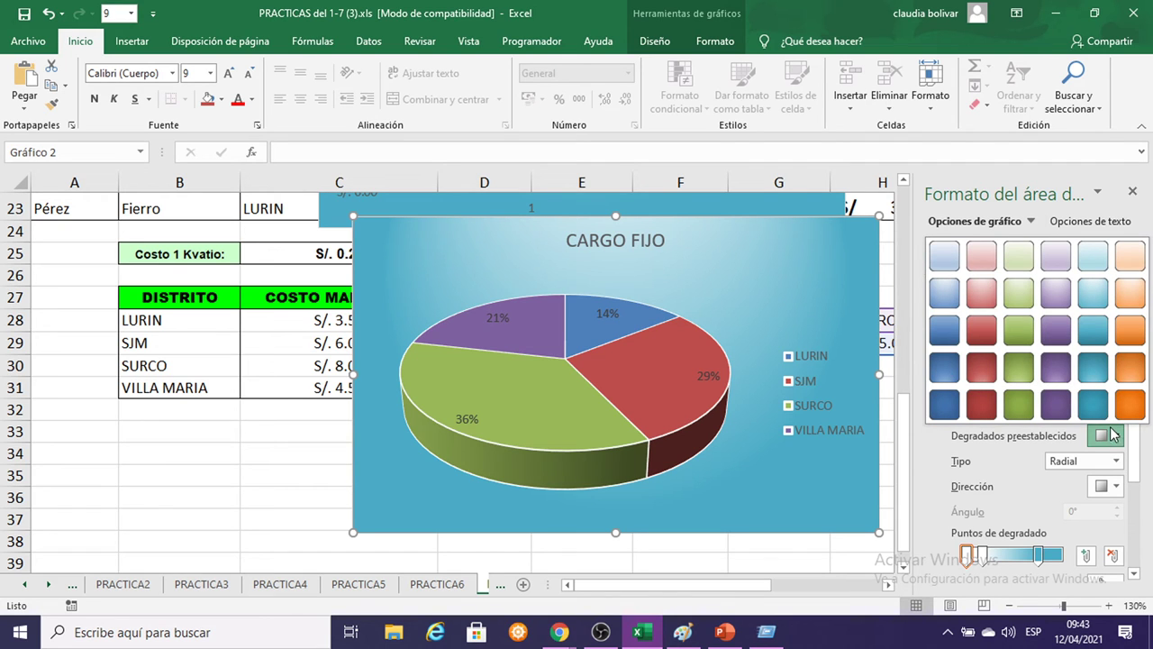
left_click(1054, 293)
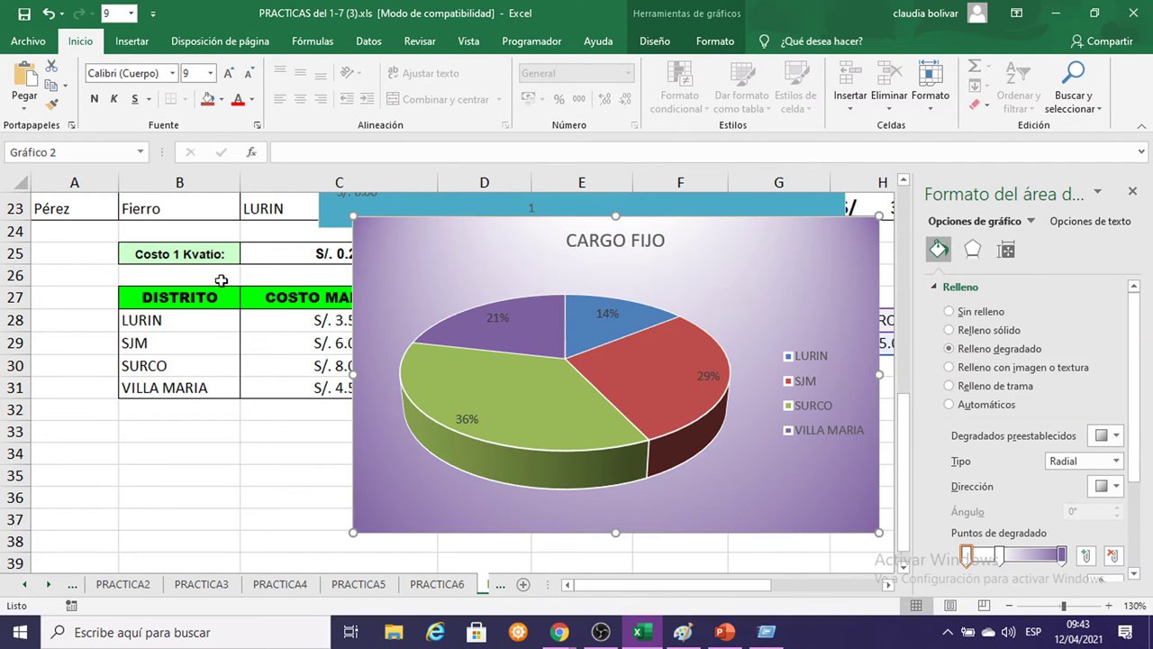
Apply the black outlined WordArt style from the start of the gallery's third row to the CARGO FIJO title.
left_click(581, 240)
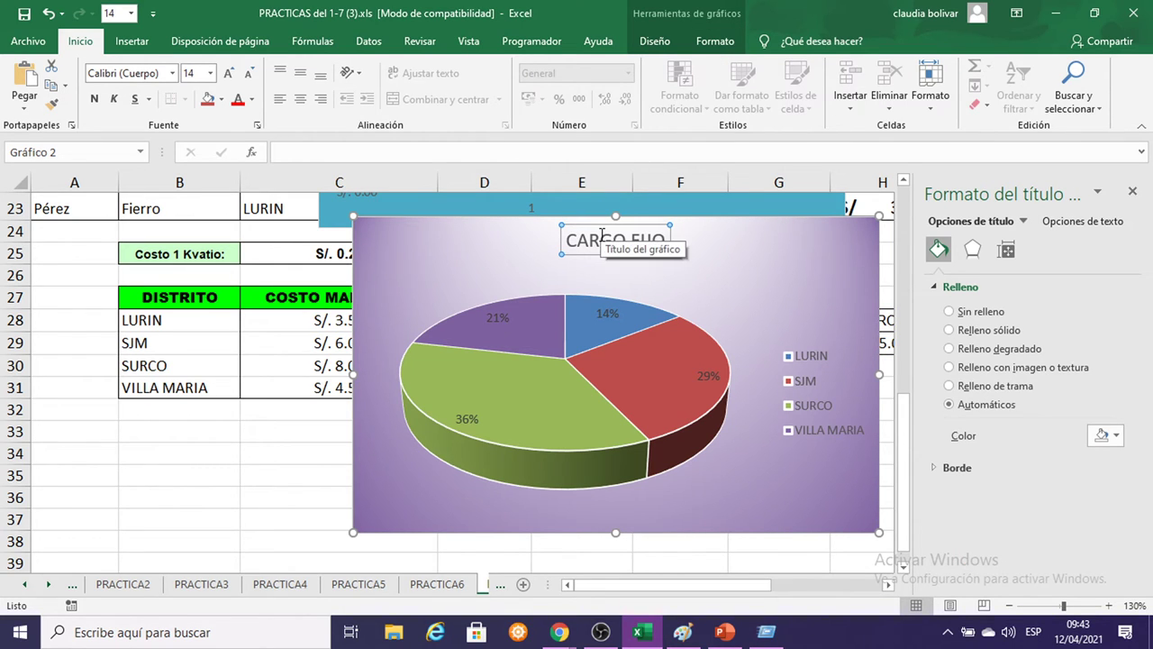
left_click(703, 42)
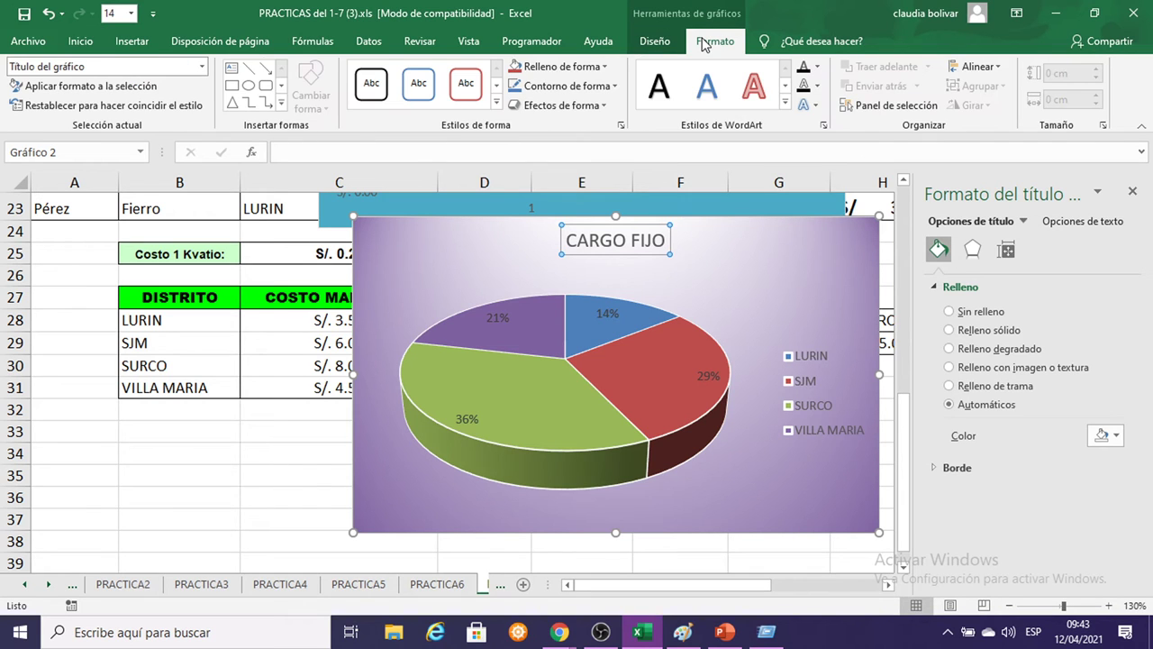
left_click(785, 102)
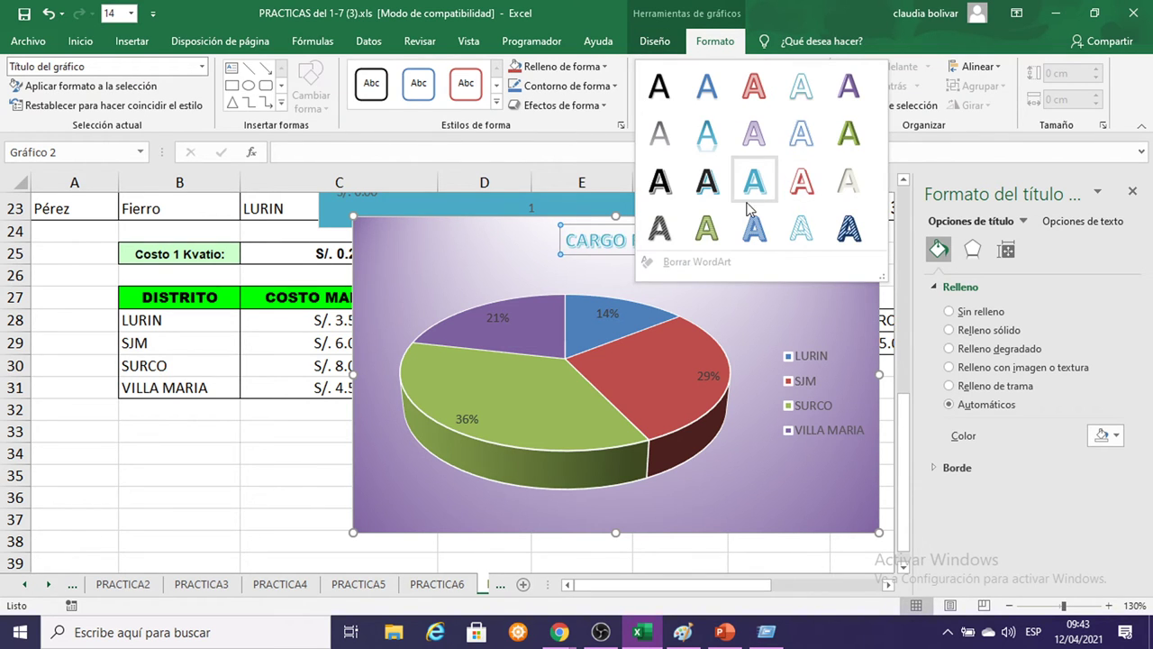
left_click(664, 183)
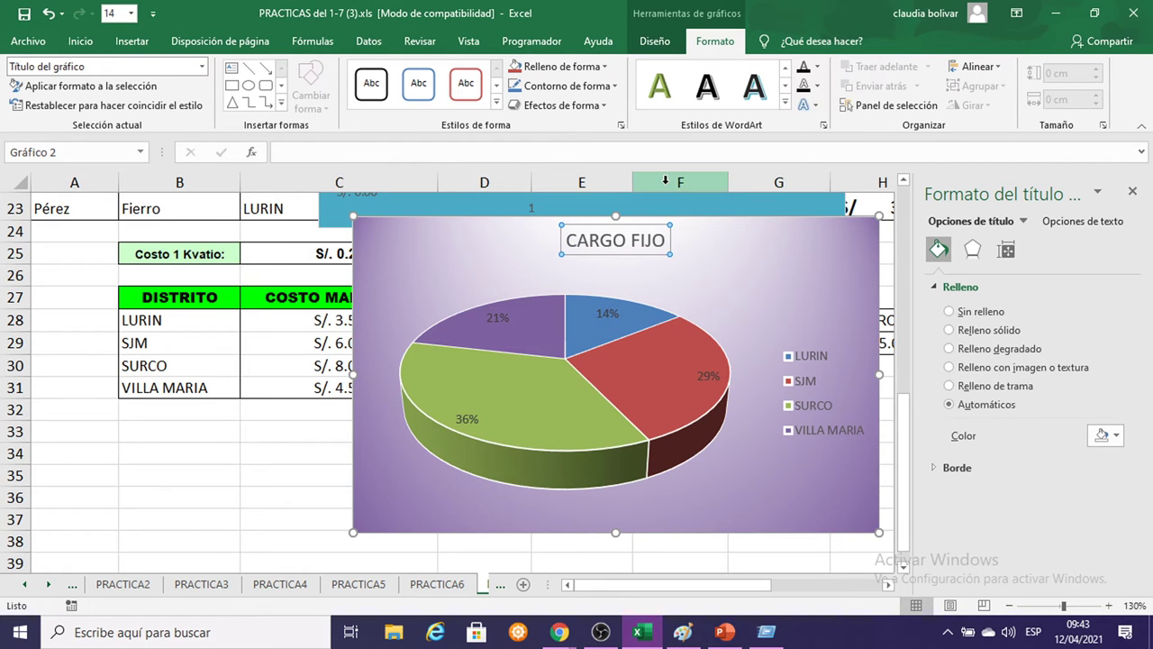
Set the CARGO FIJO title's font size to 18, then close the title formatting options and deselect the chart.
left_click(86, 45)
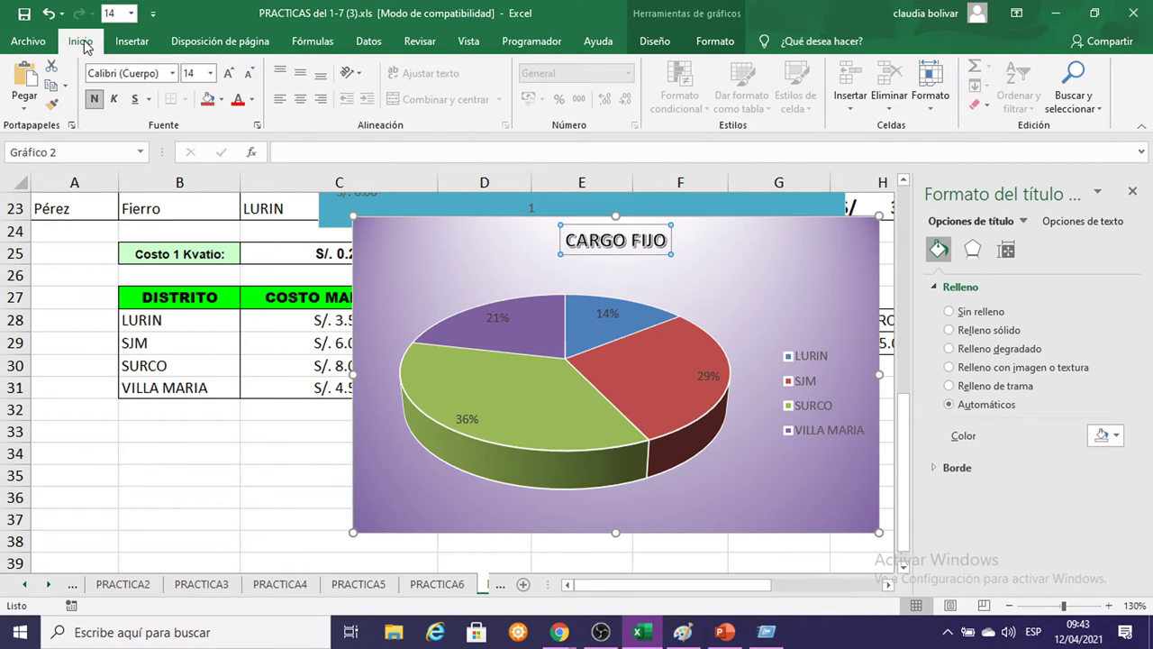
left_click(211, 75)
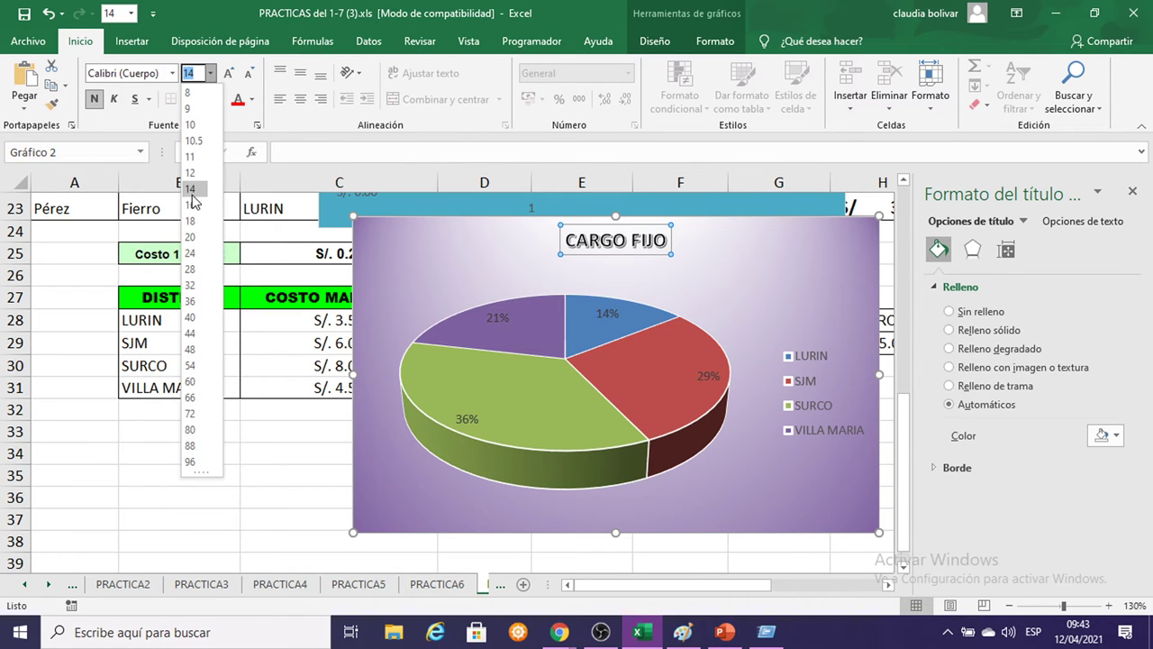
left_click(192, 222)
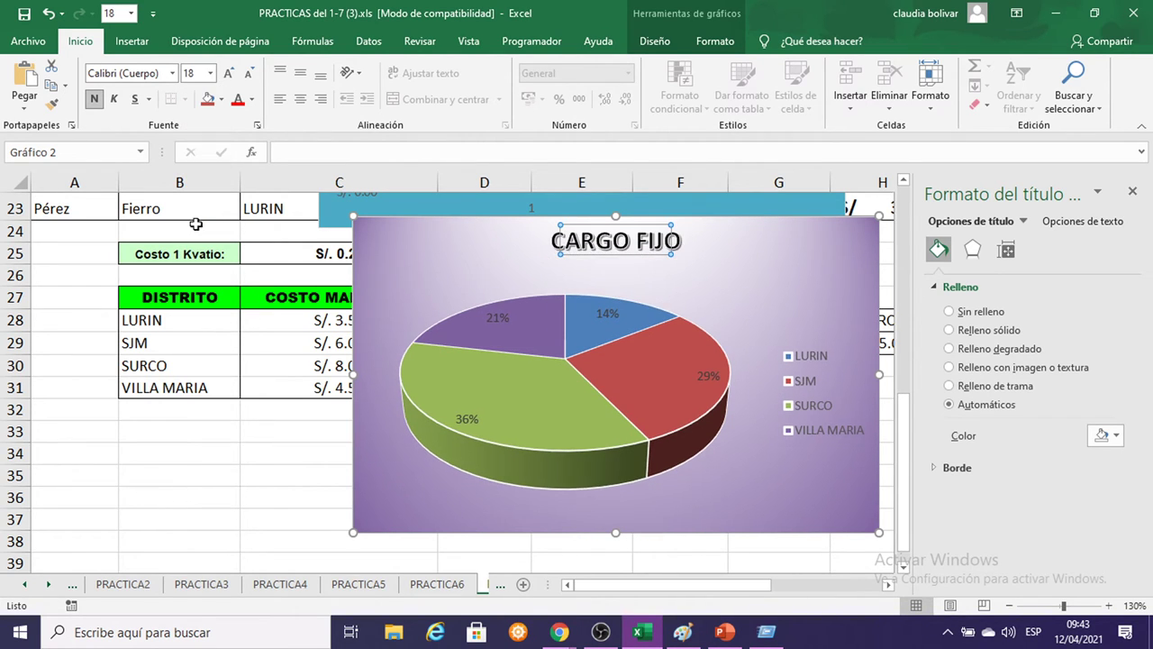
left_click(1131, 194)
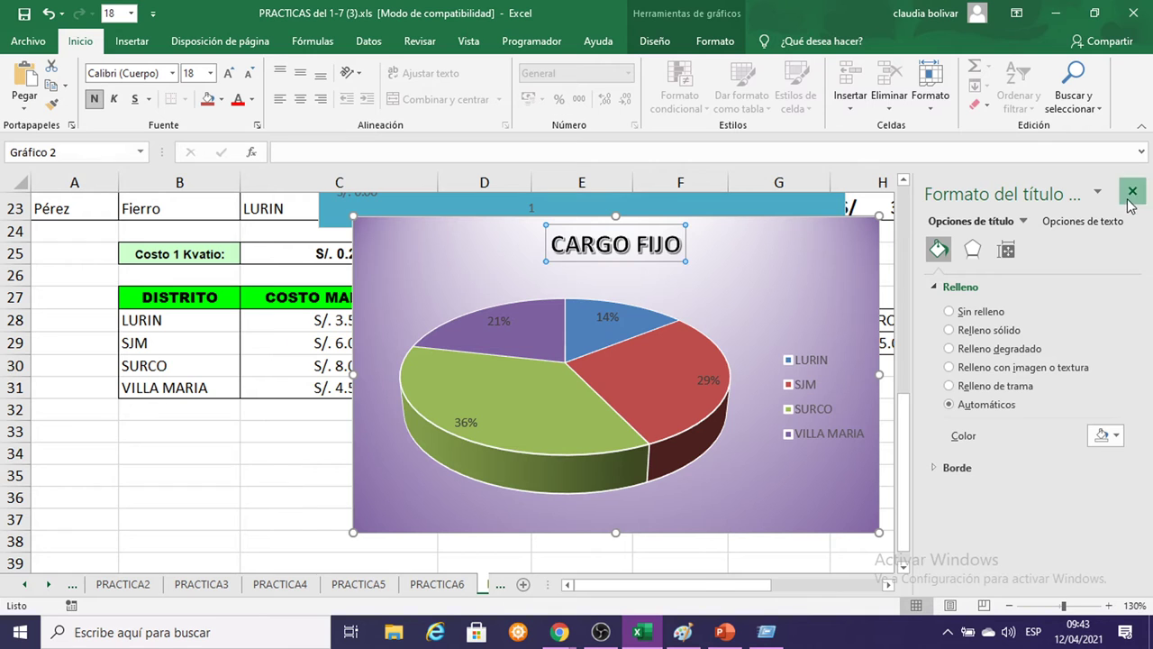
key("Escape")
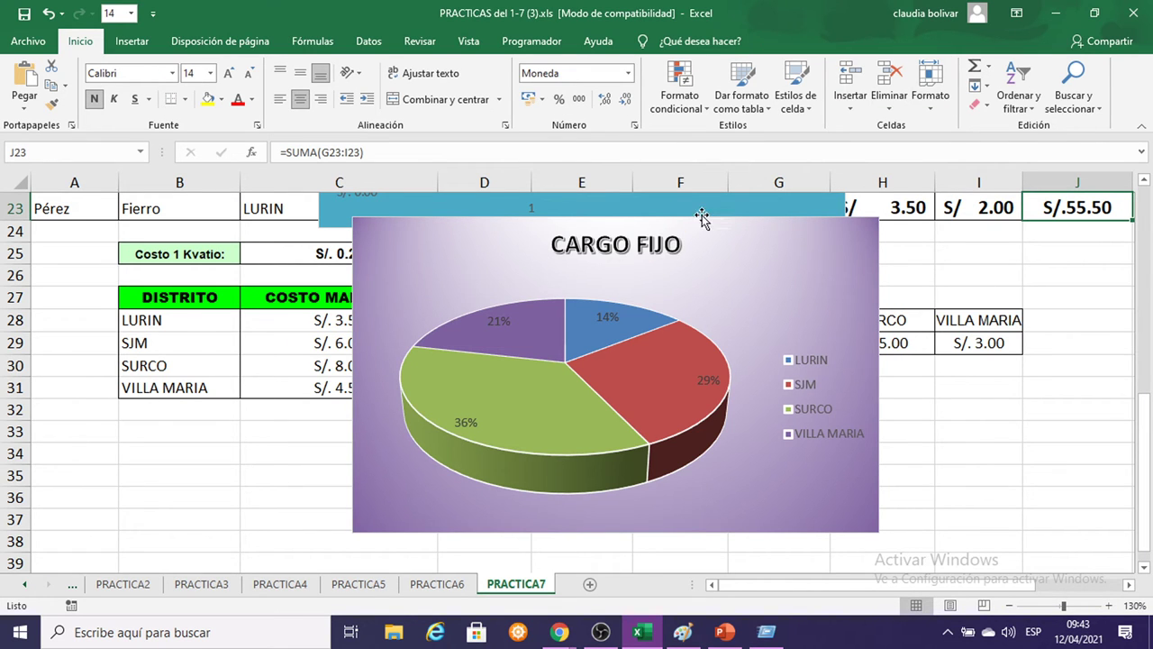
Copy the CARGO FIJO pie chart and paste it onto the empty second slide in PowerPoint.
left_click(778, 229)
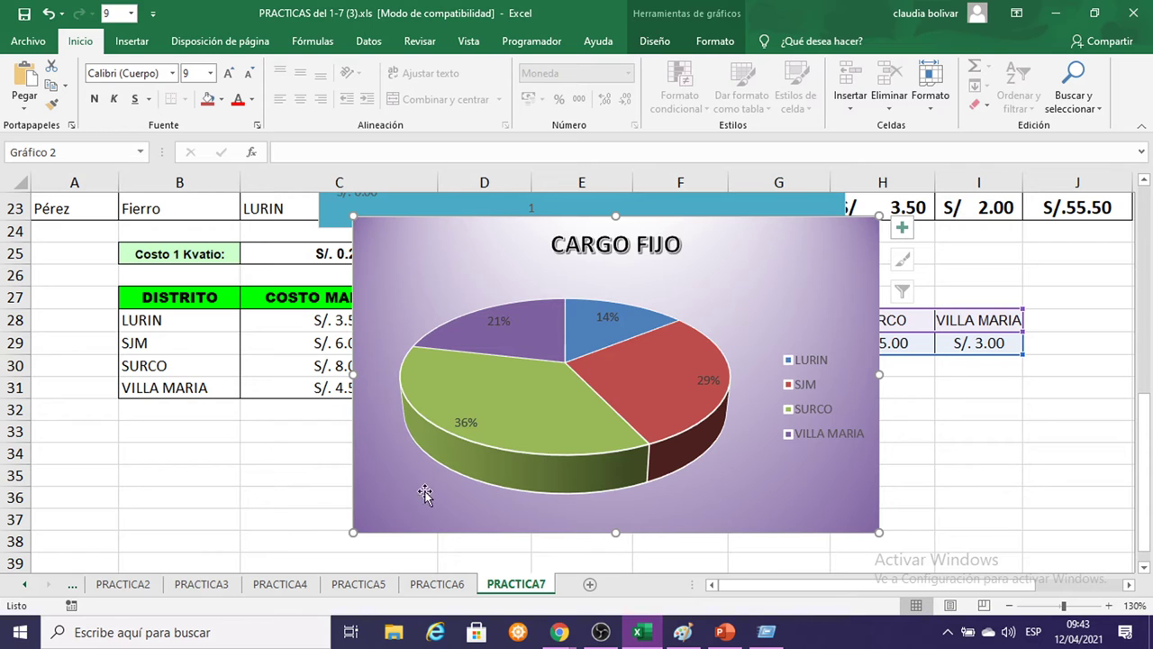
left_click(727, 633)
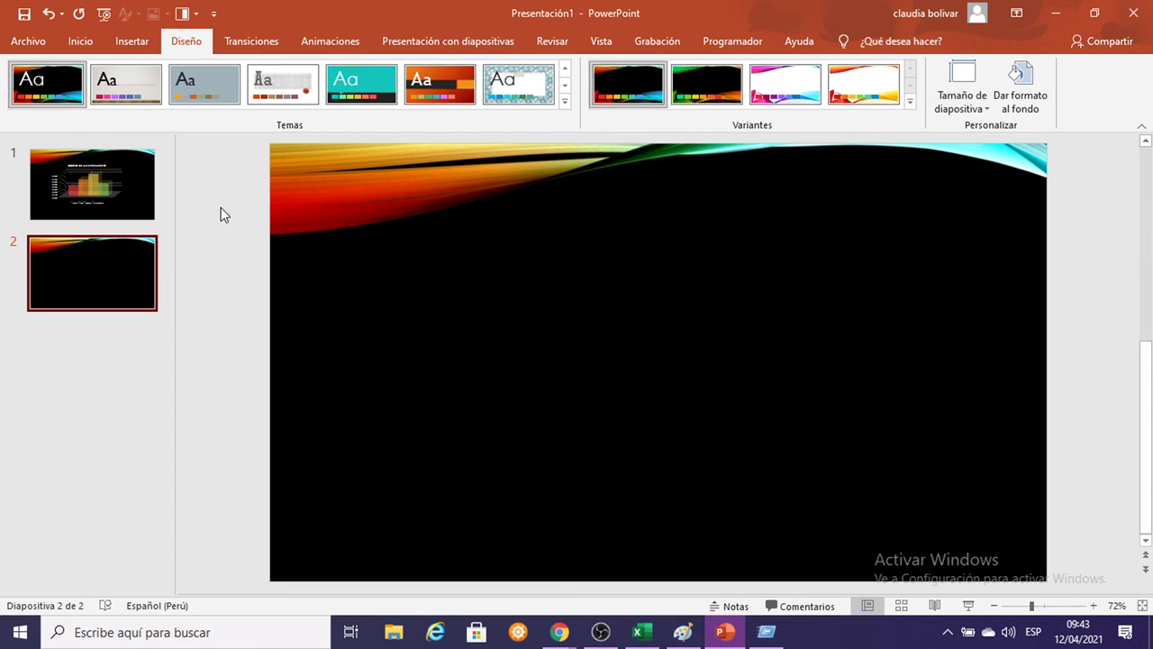
left_click(55, 274)
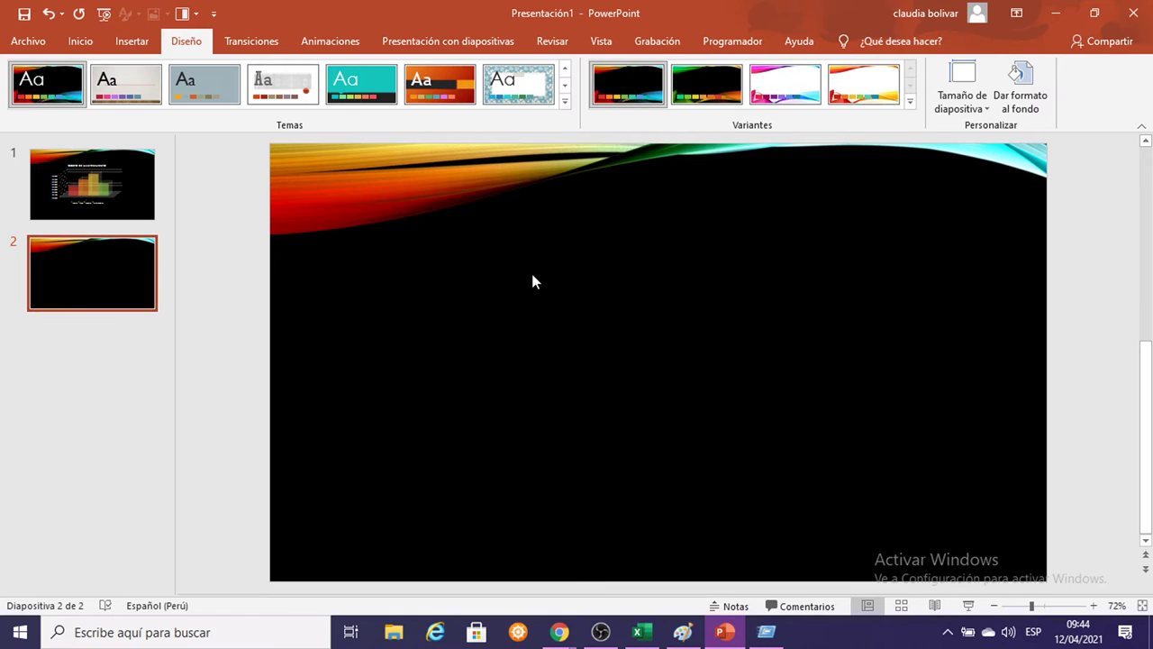
key("ctrl+v")
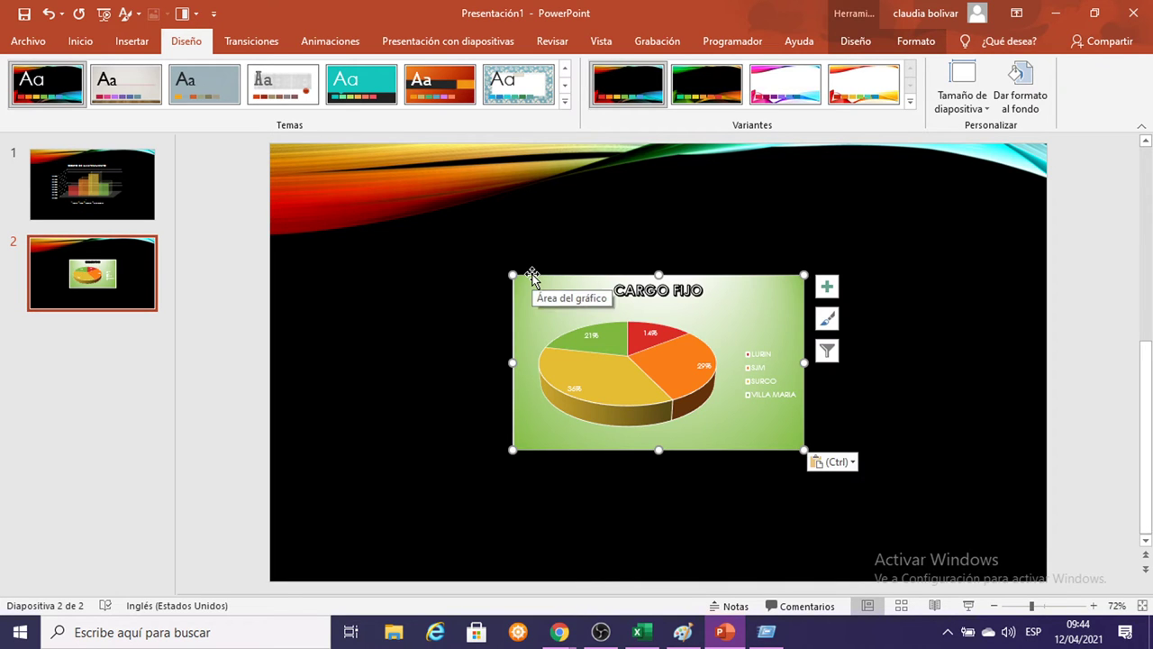
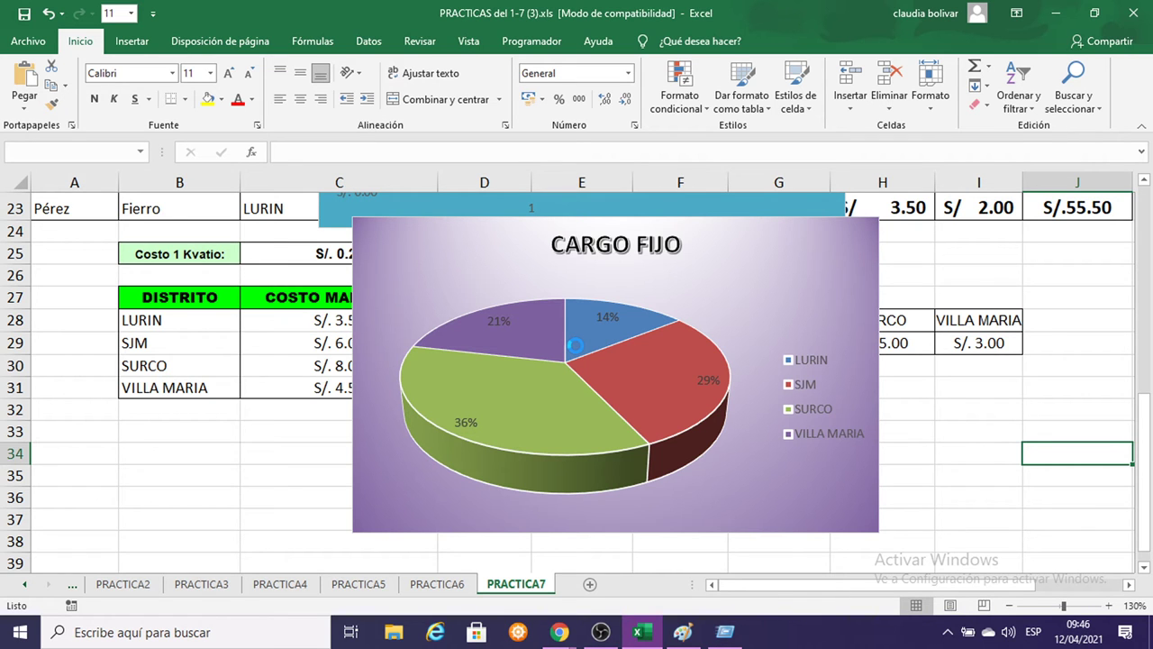
Switch to Chrome, open the downloaded PRACTICAS del 8-15 workbook in Excel and dismiss the Office activation wizard.
key("super+r")
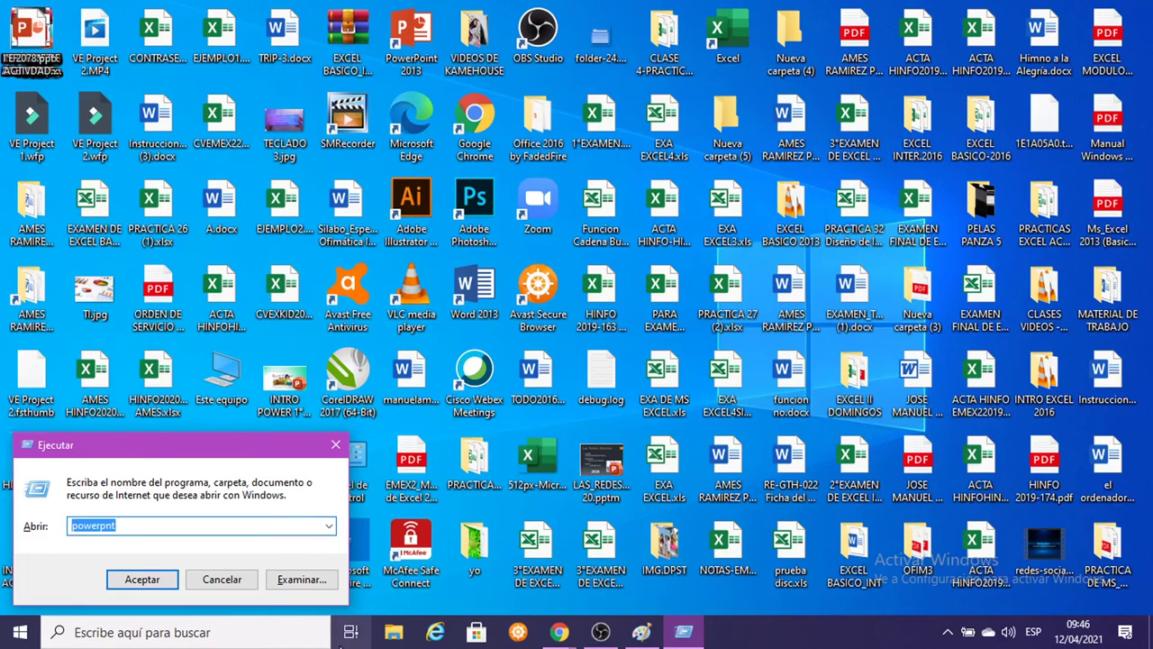
left_click(560, 633)
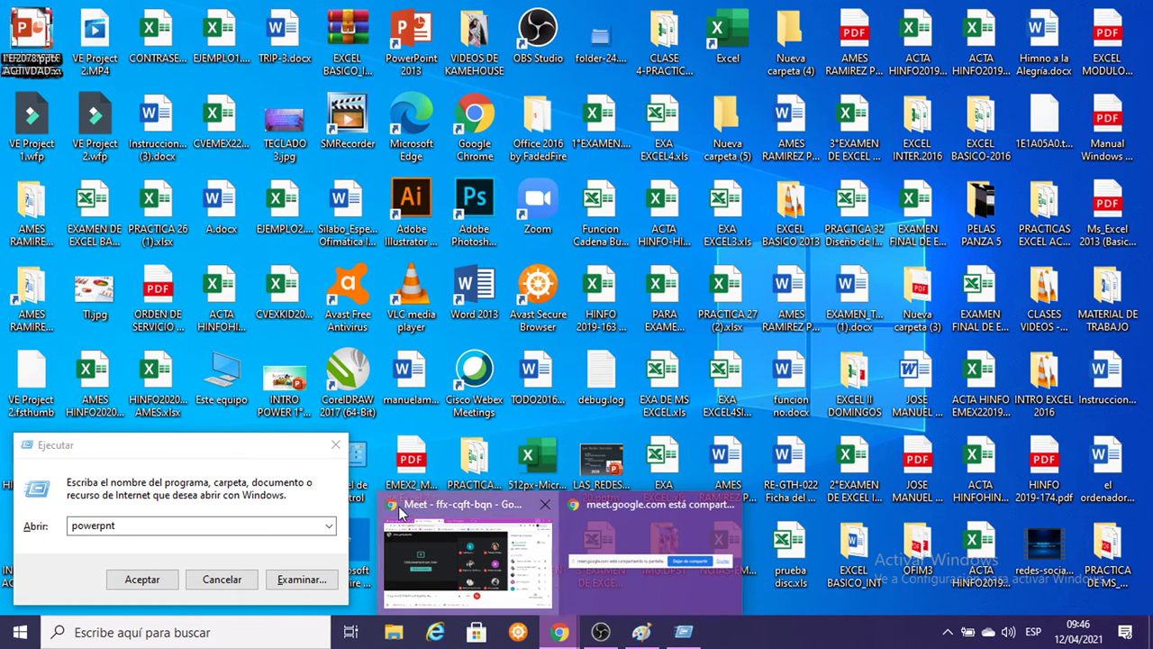
left_click(460, 550)
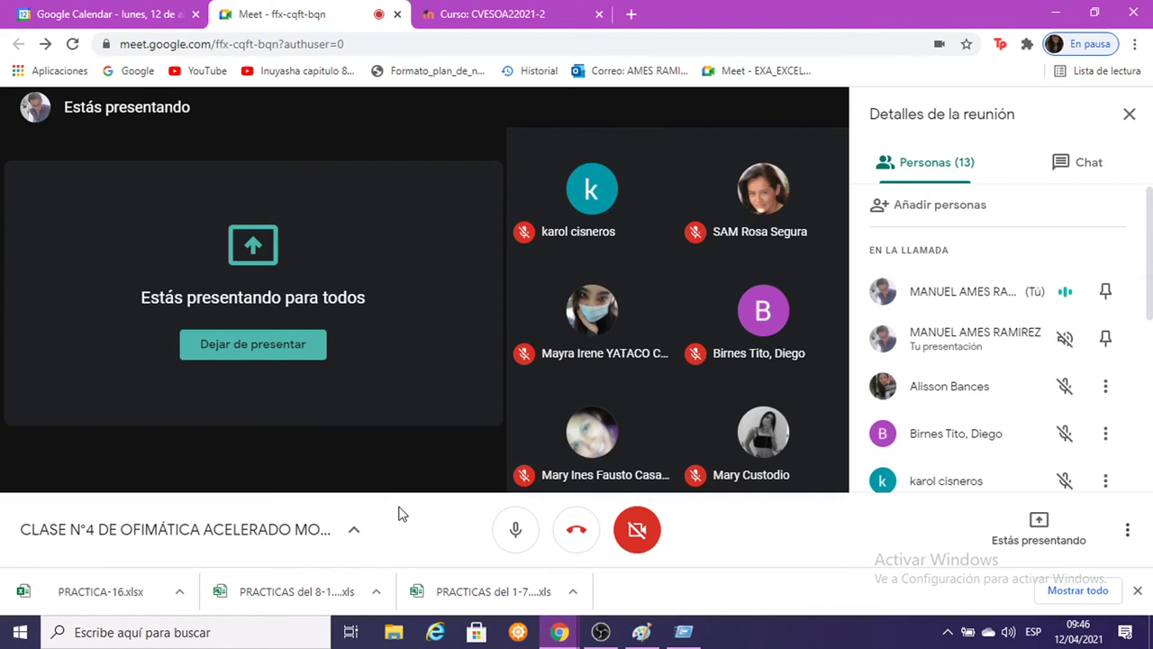
left_click(492, 10)
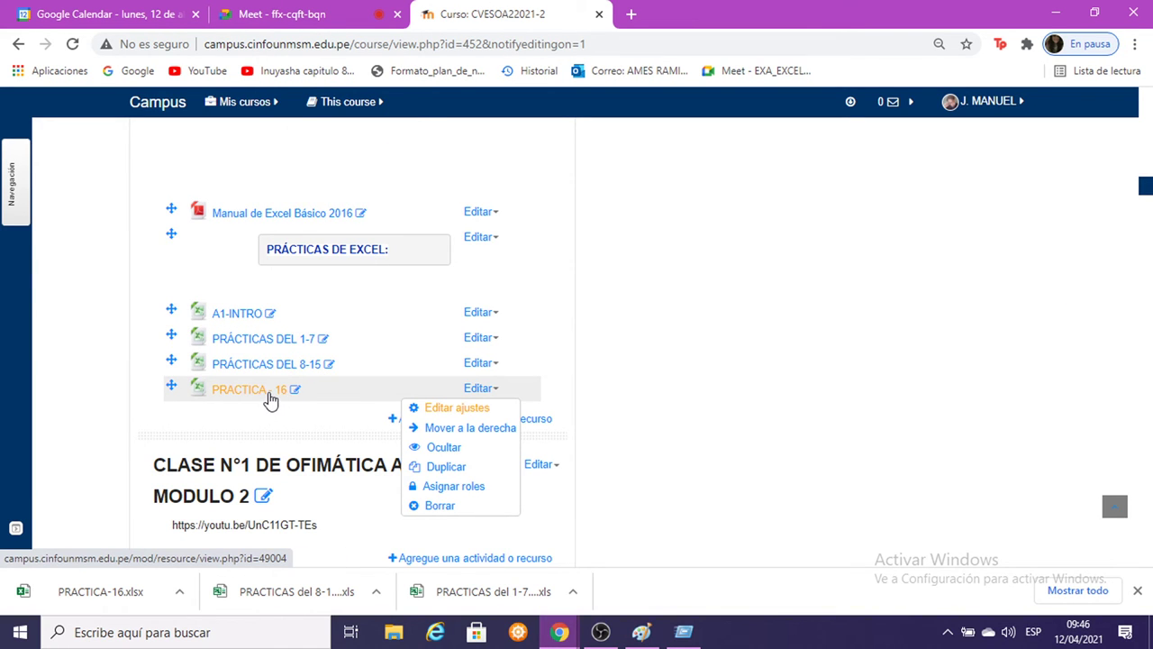
left_click(291, 607)
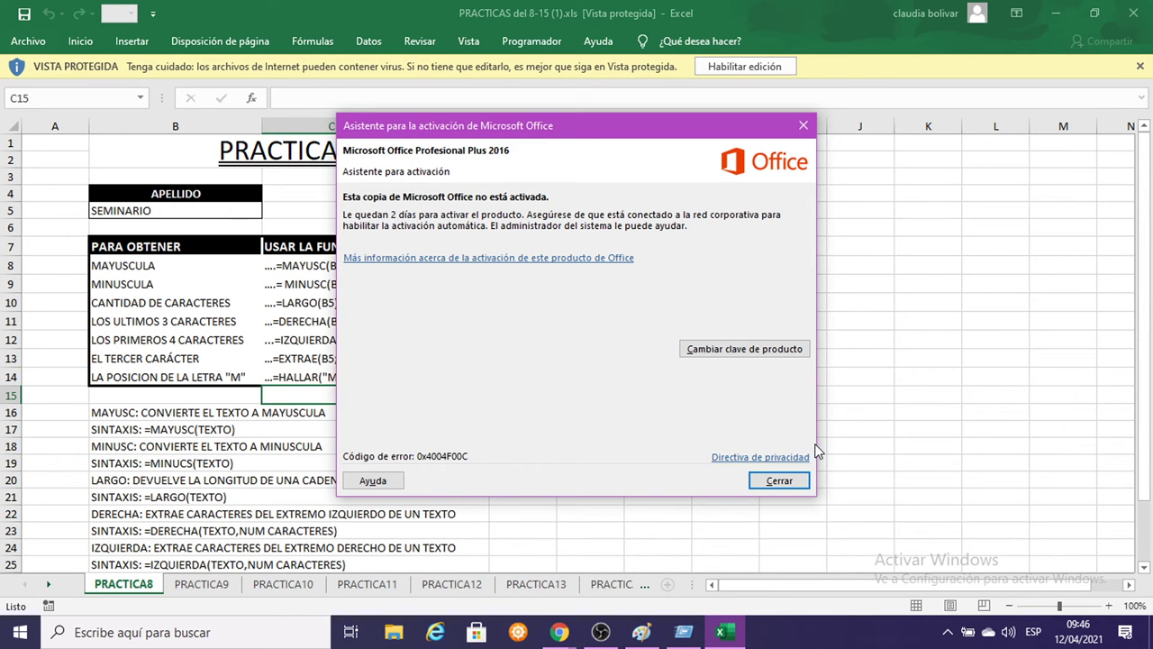
left_click(590, 479)
Return to Chrome and review the class video links on the CVESOA22021-2 course page, ending on the Meet call.
mouse_move(559, 632)
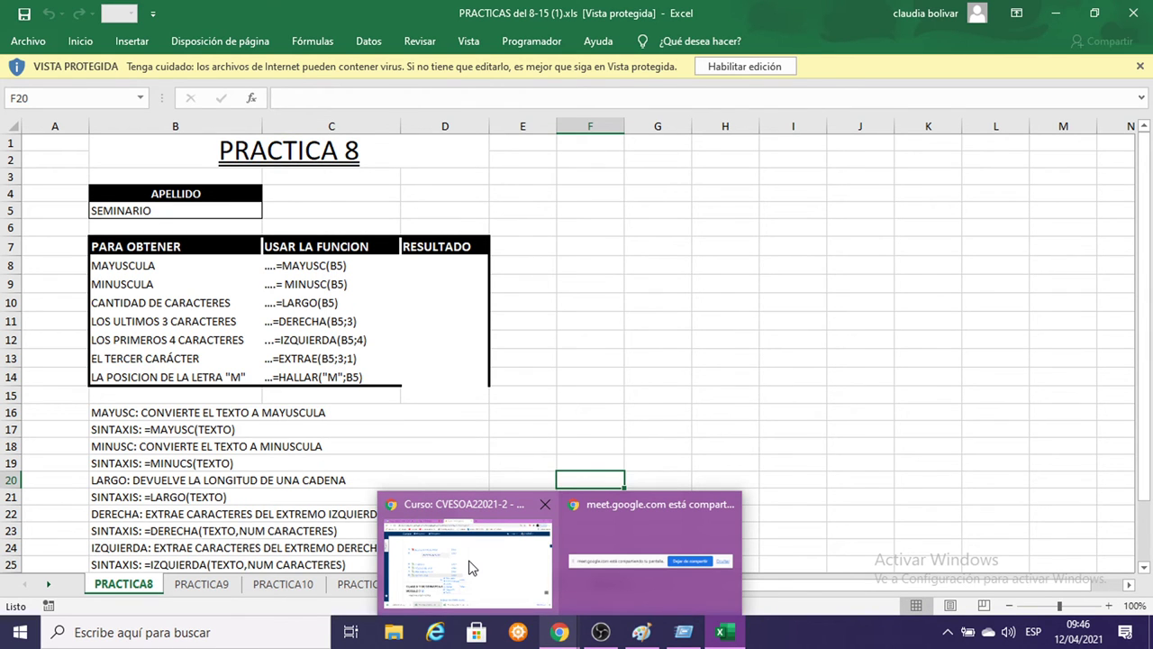
left_click(471, 567)
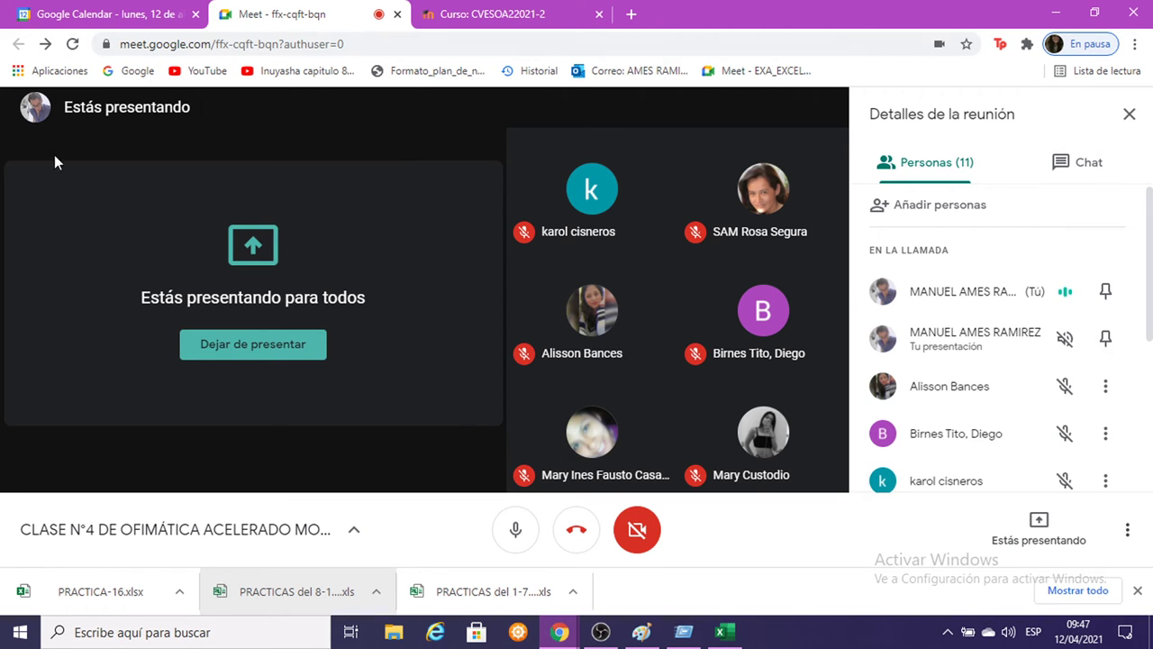
left_click(478, 12)
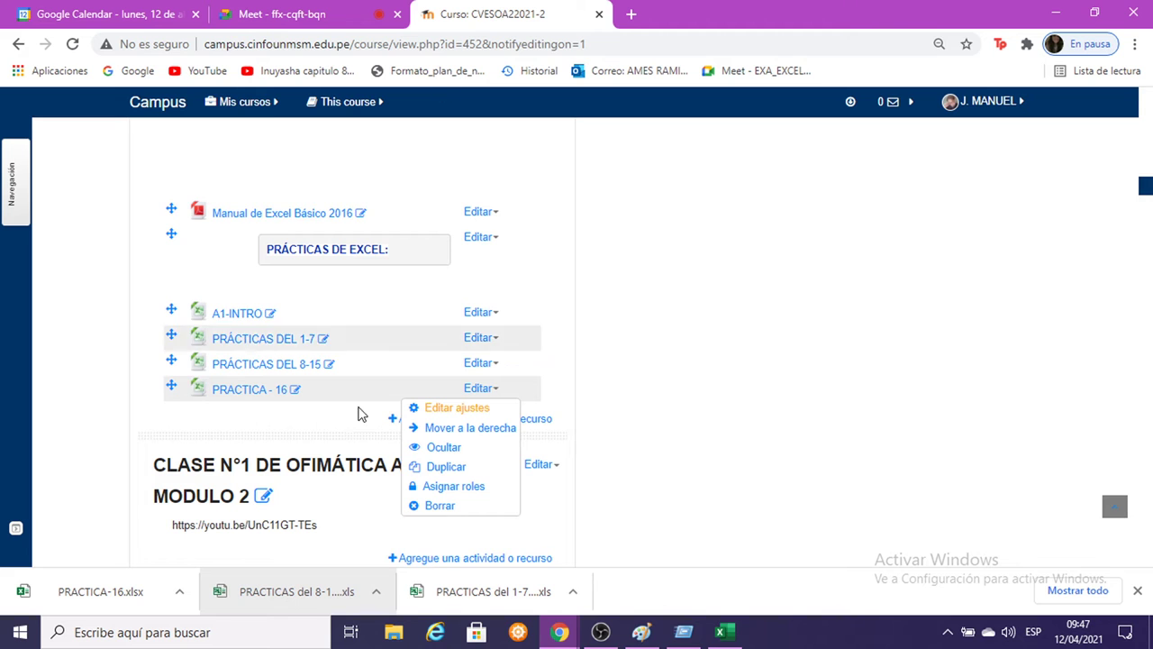
scroll(334, 456, "down", 2)
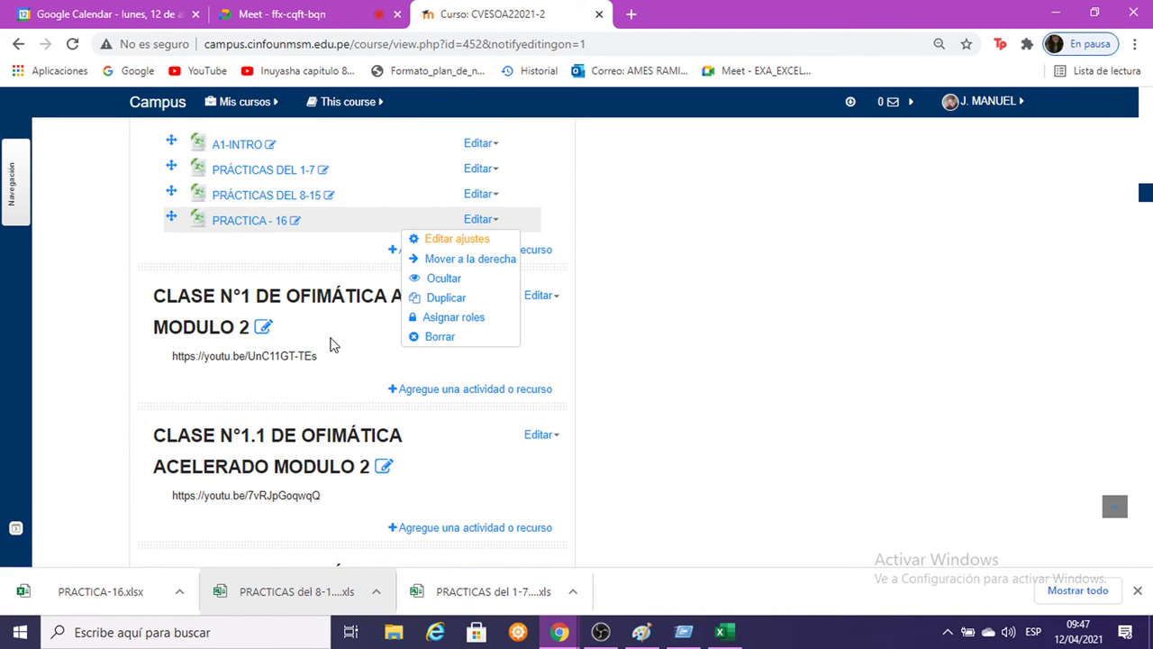
scroll(329, 342, "down", 1)
scroll(330, 342, "down", 1)
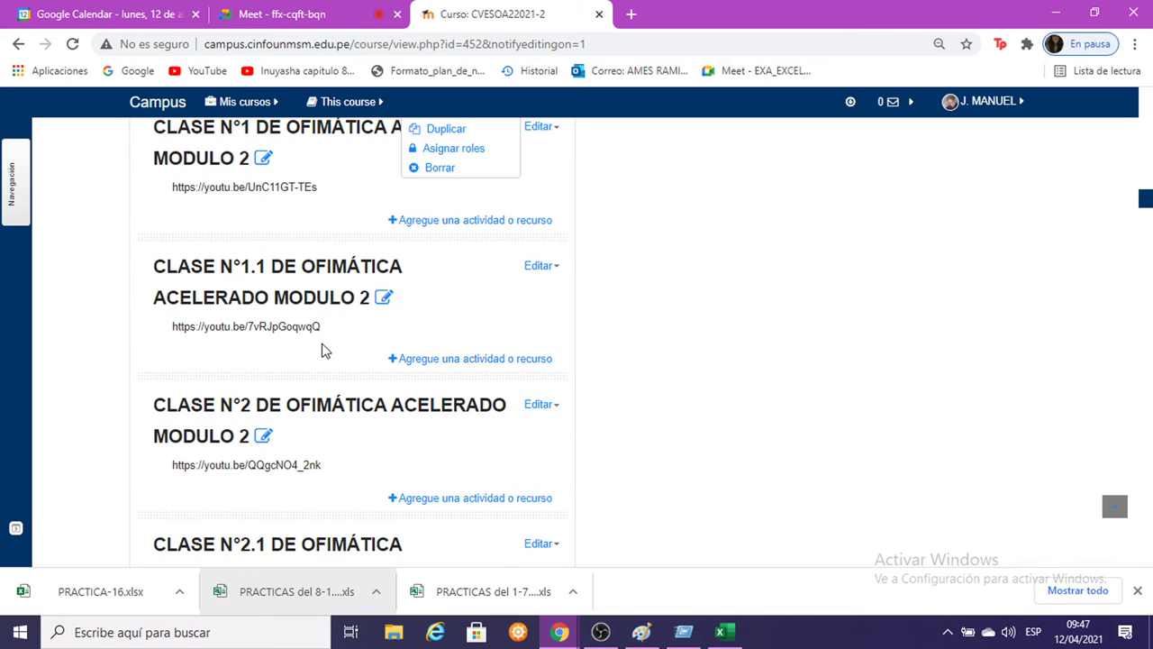
scroll(324, 347, "down", 3)
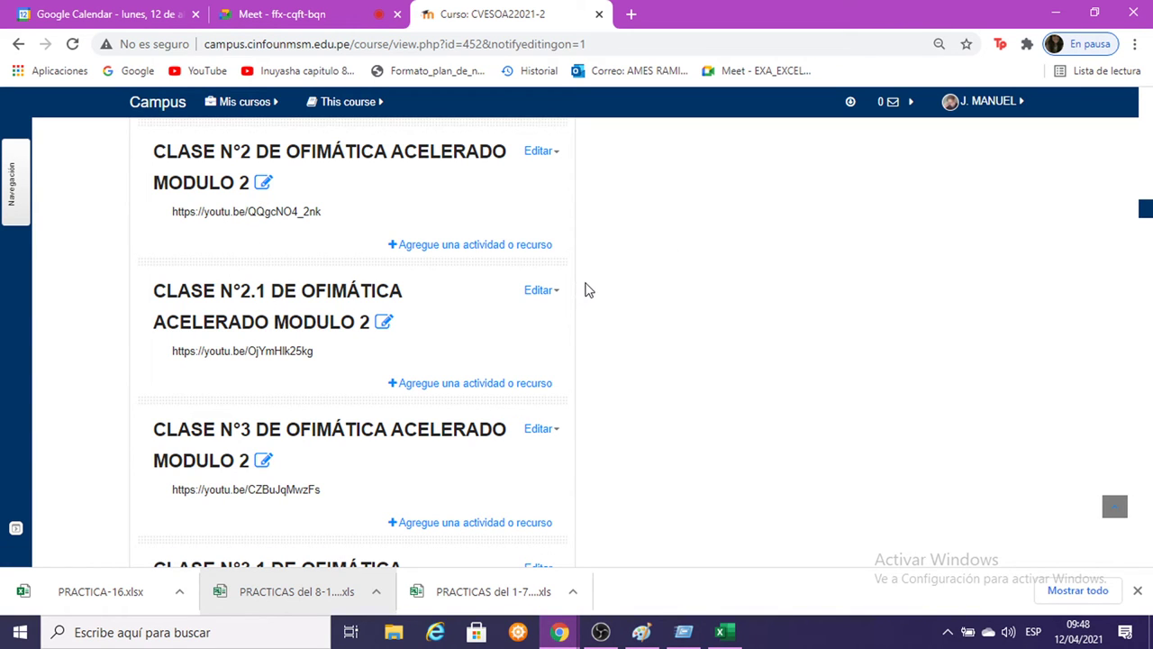
scroll(551, 386, "down", 1)
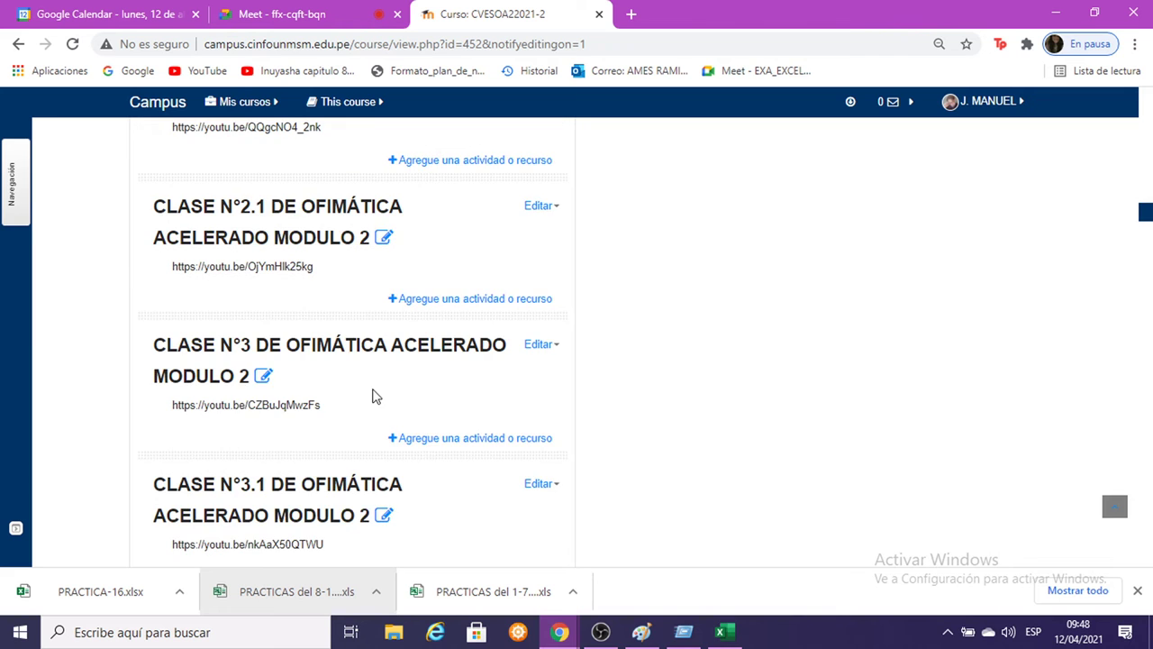
scroll(369, 406, "down", 2)
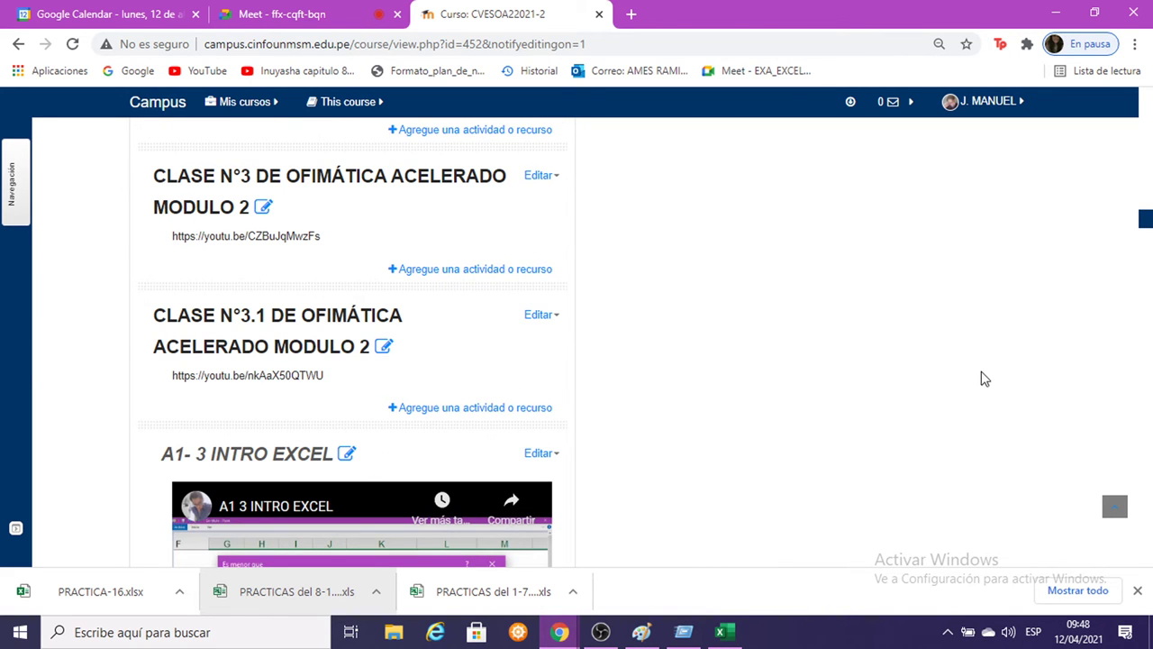
scroll(969, 383, "down", 1)
scroll(796, 350, "up", 3)
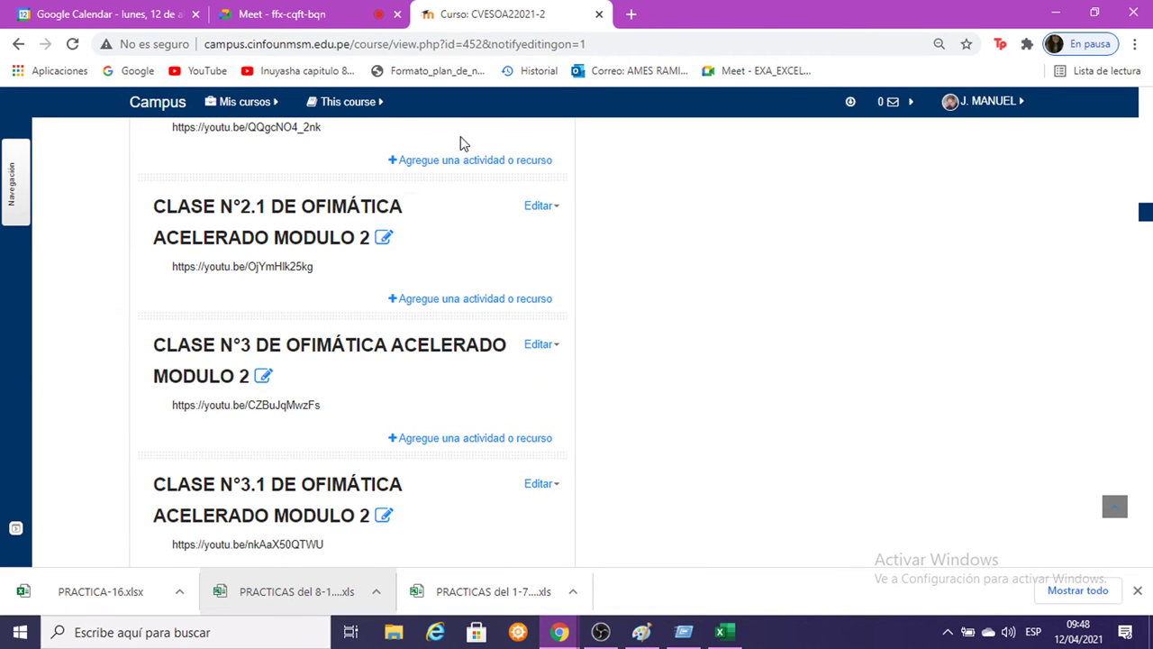
left_click(298, 15)
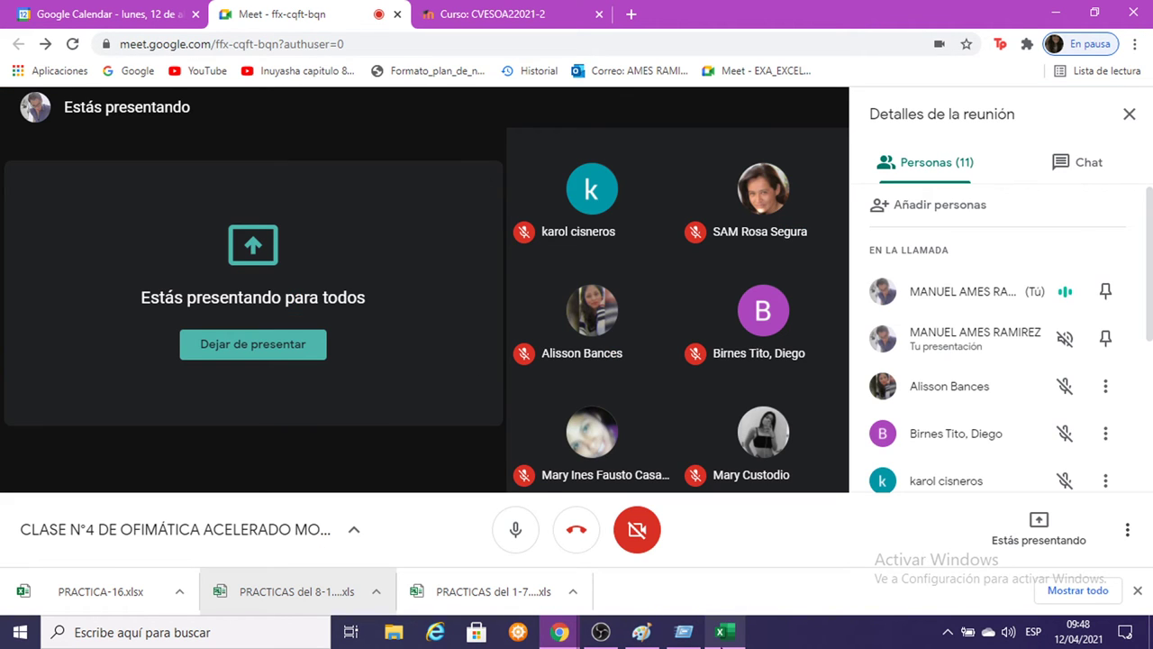
Switch back to the PRACTICAS del 8-15 workbook in Excel and enable editing in it.
mouse_move(721, 632)
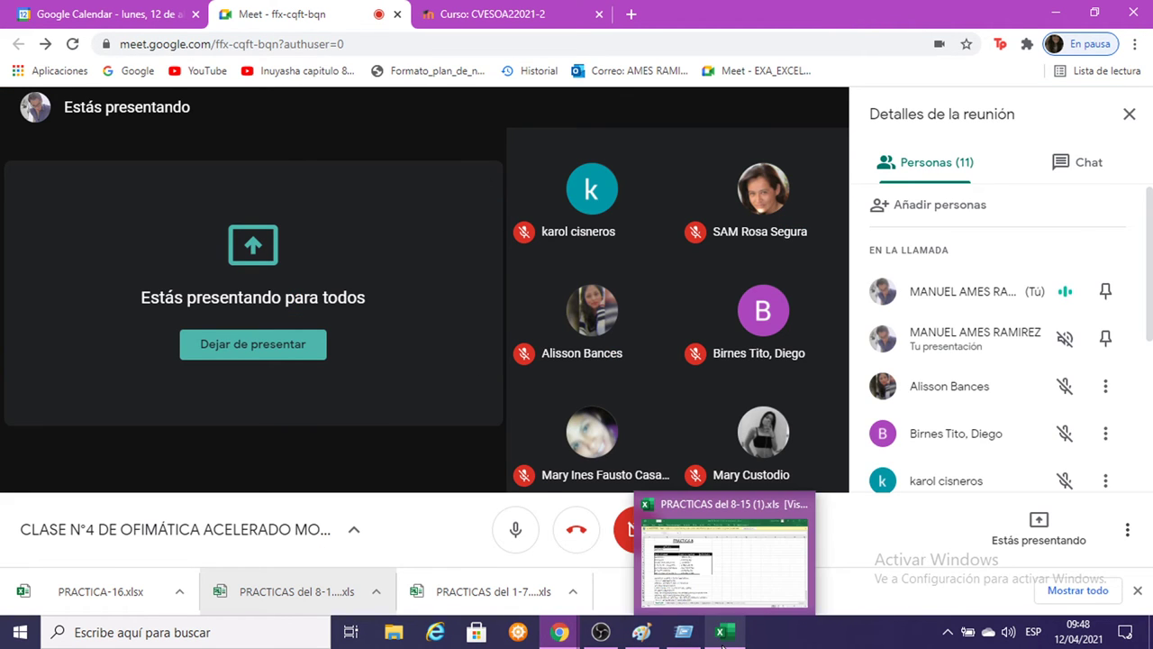
left_click(767, 595)
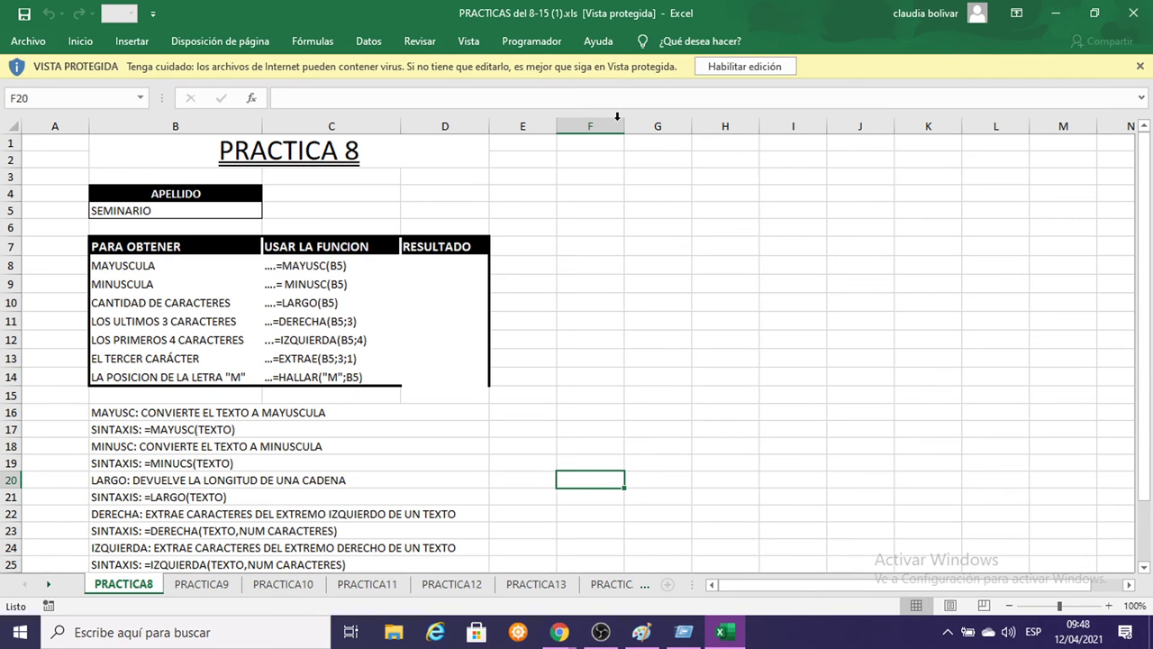
left_click(741, 67)
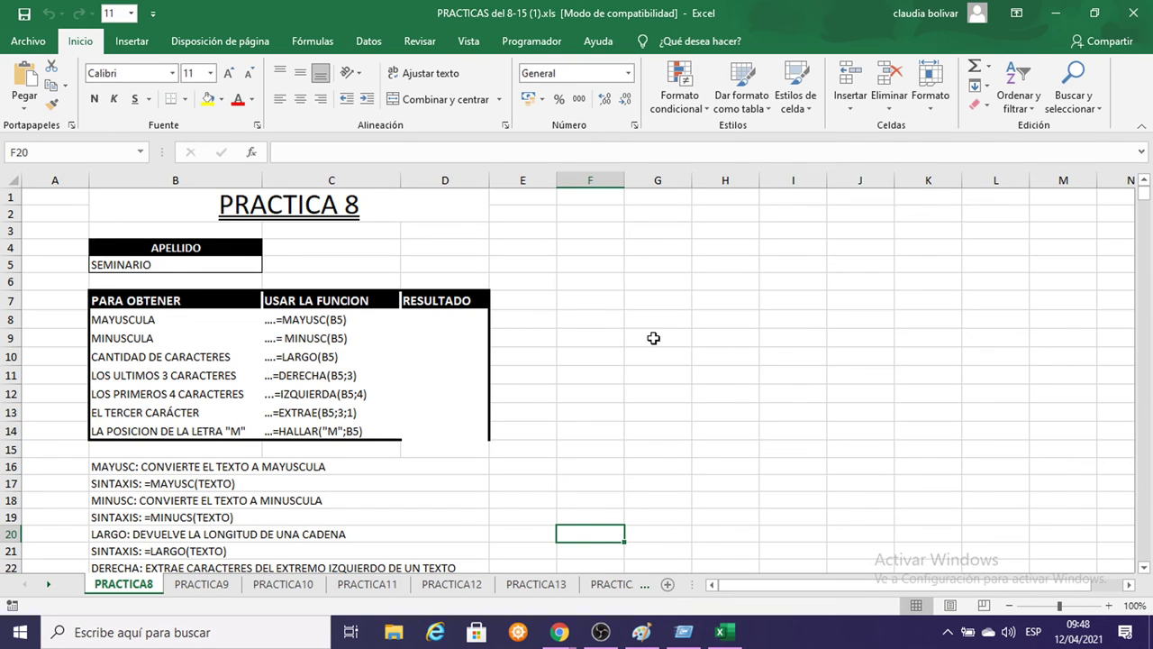
left_click(655, 336)
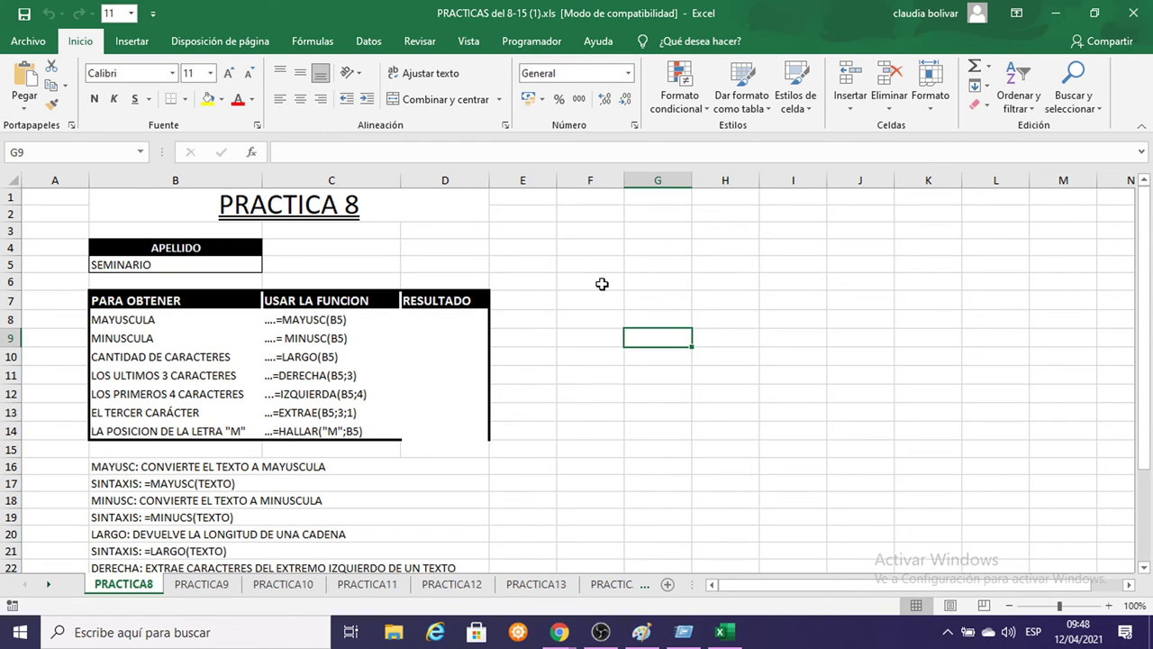
Make the surname in cell B5 of the PRACTICA8 sheet bold.
left_click(1108, 606)
left_click(1108, 606)
left_click(1108, 605)
left_click(1108, 605)
left_click(809, 307)
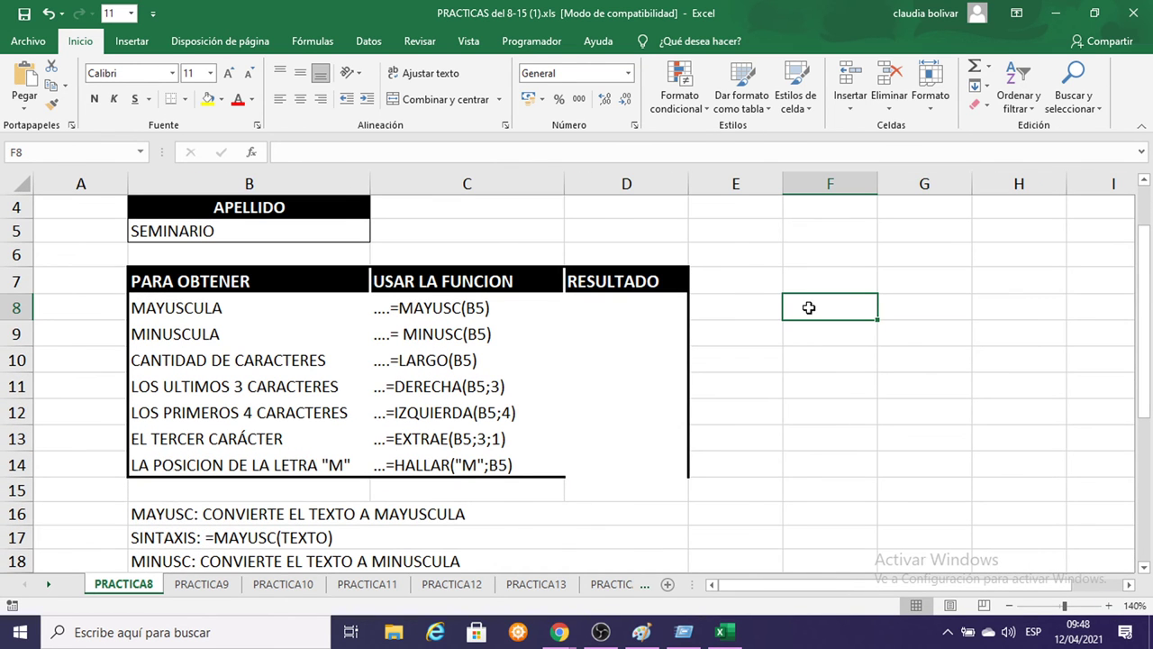
left_click(1108, 606)
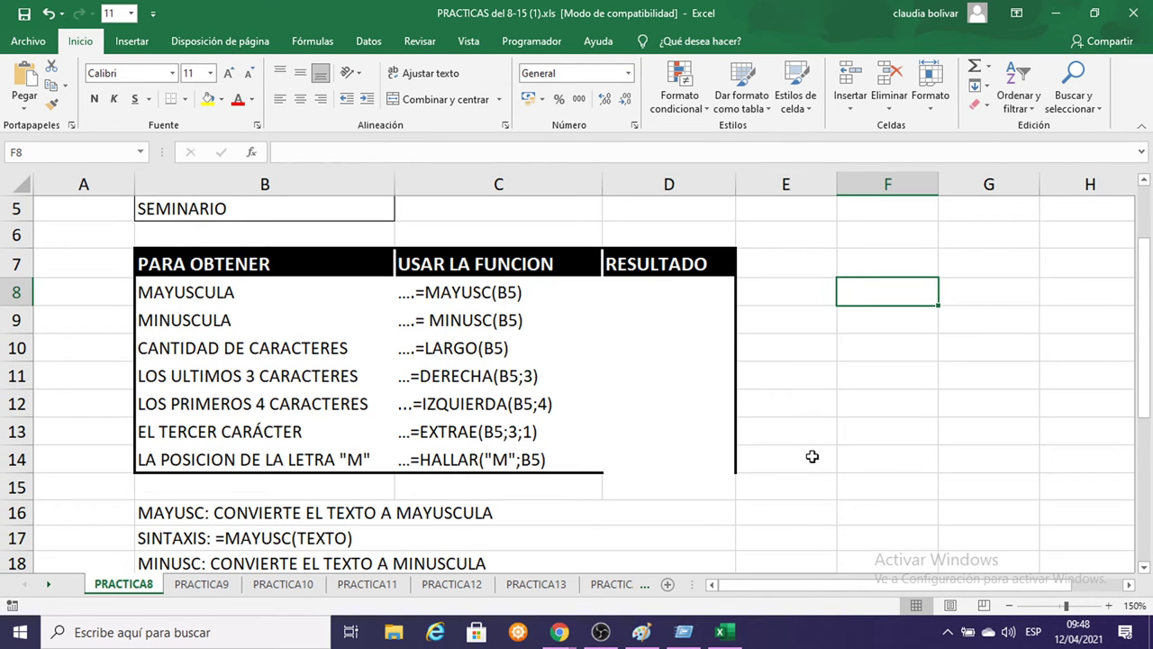
scroll(685, 360, "up", 1)
left_click(629, 370)
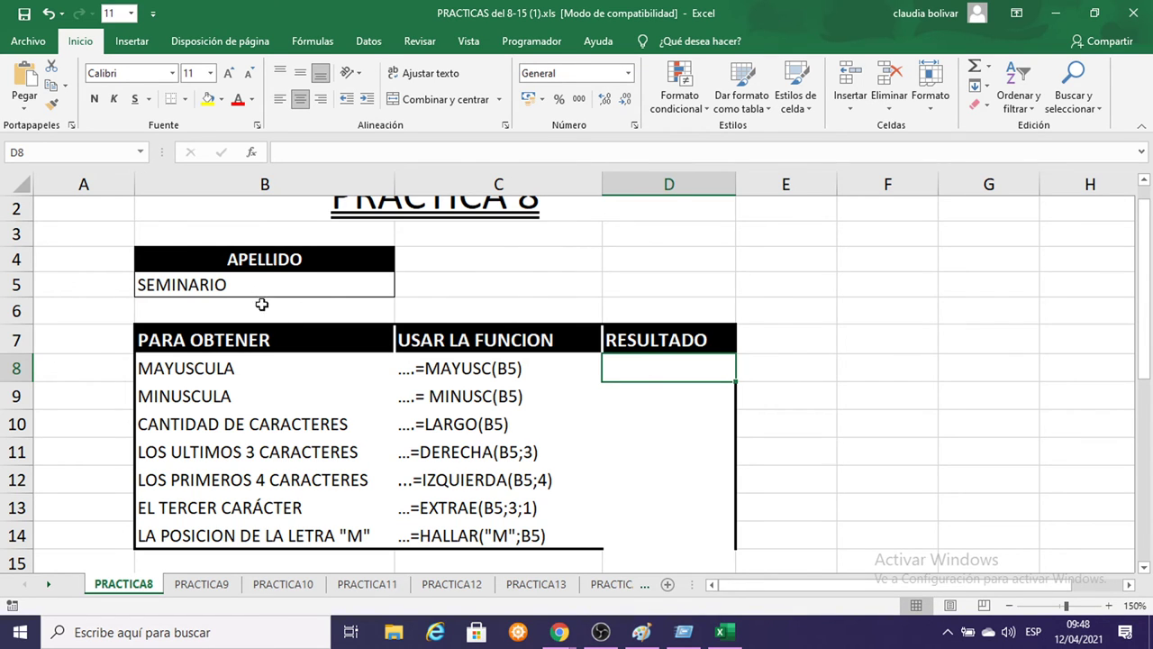
double_click(306, 286)
left_click(442, 287)
left_click(209, 288)
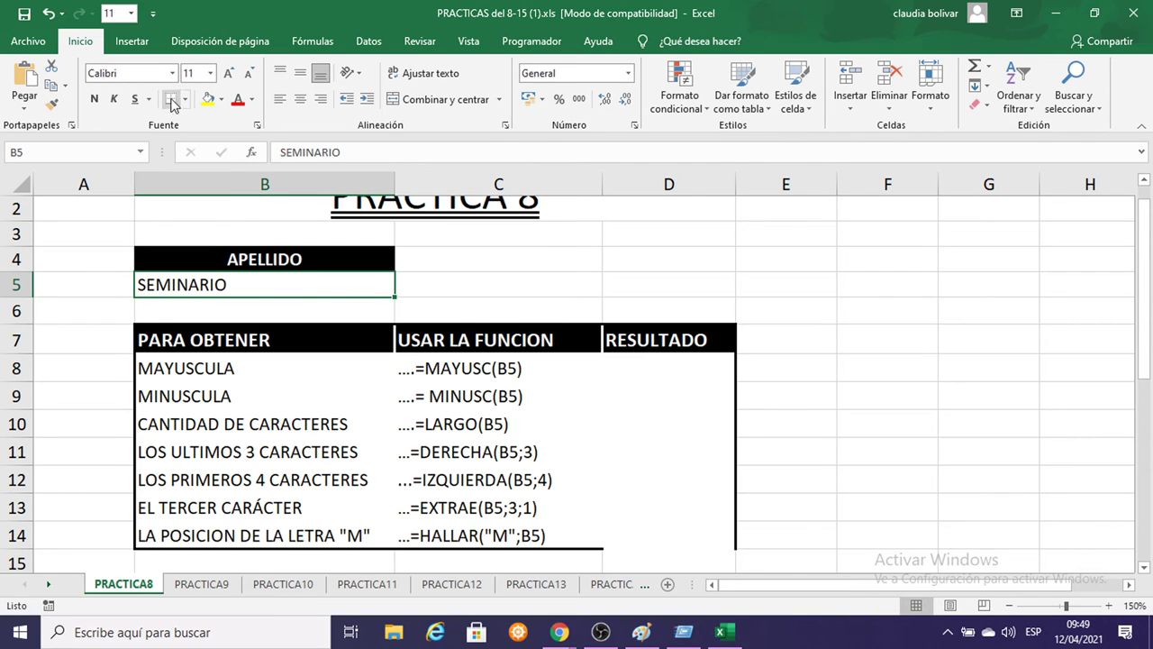
left_click(92, 99)
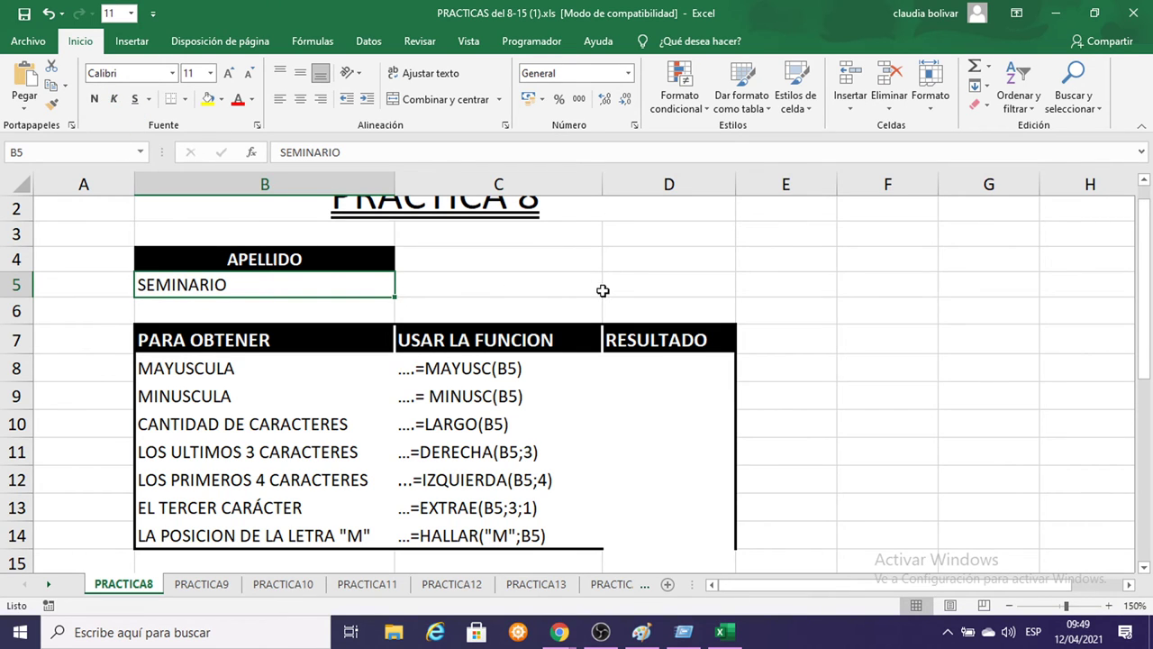
left_click(96, 101)
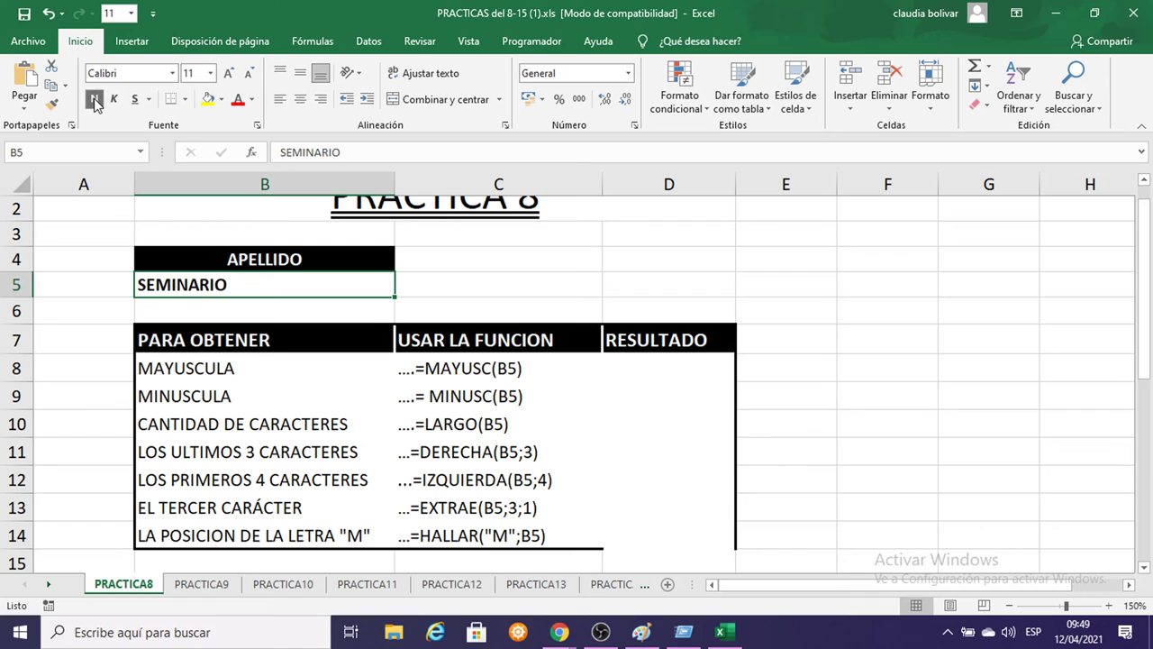
Set the font size of the surname in cell B5 to 14.
left_click(210, 74)
left_click(191, 170)
left_click(191, 173)
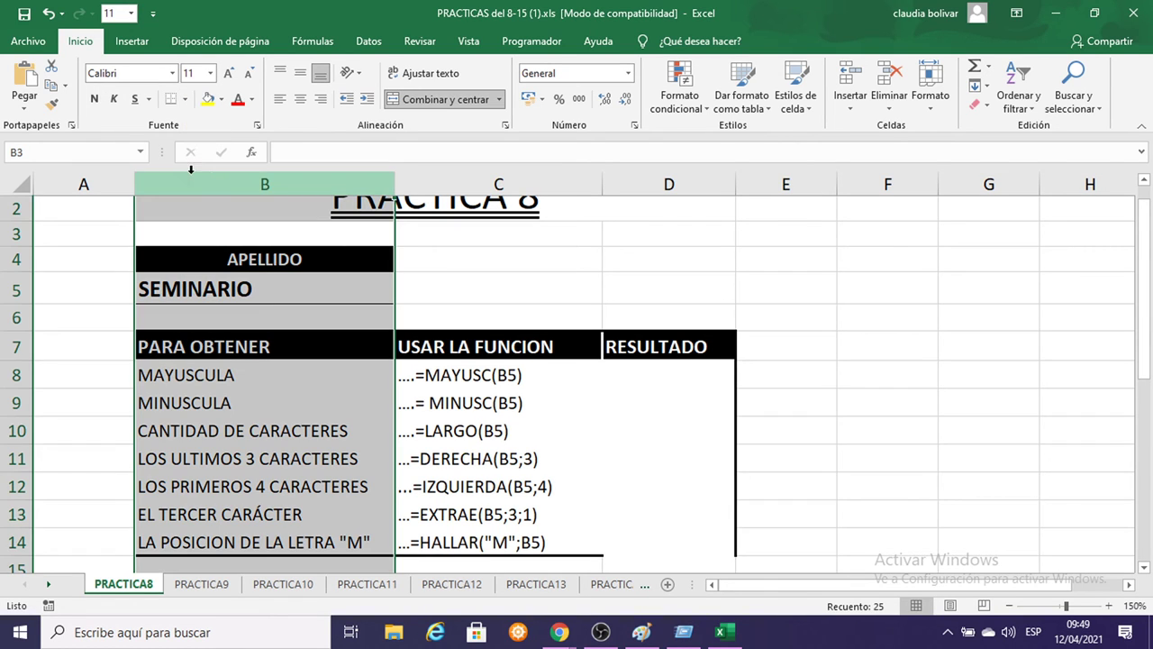
left_click(637, 371)
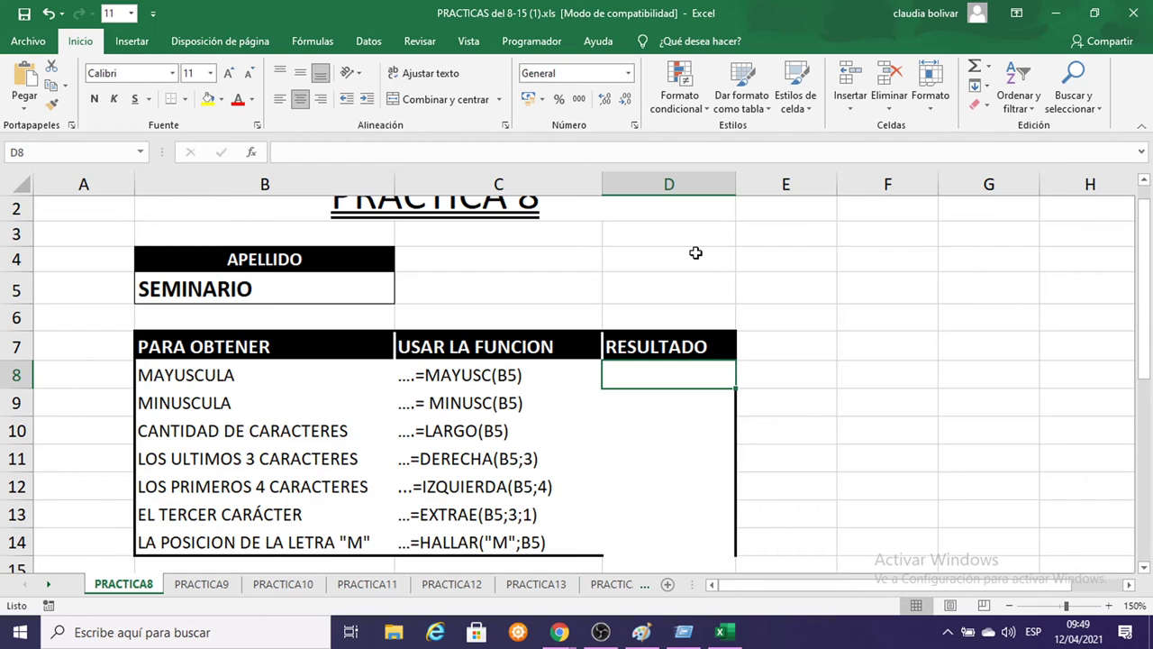
Examine the text function descriptions and syntax listed below the PRACTICA 8 table.
left_click(442, 379)
left_click(874, 263)
scroll(825, 343, "down", 4)
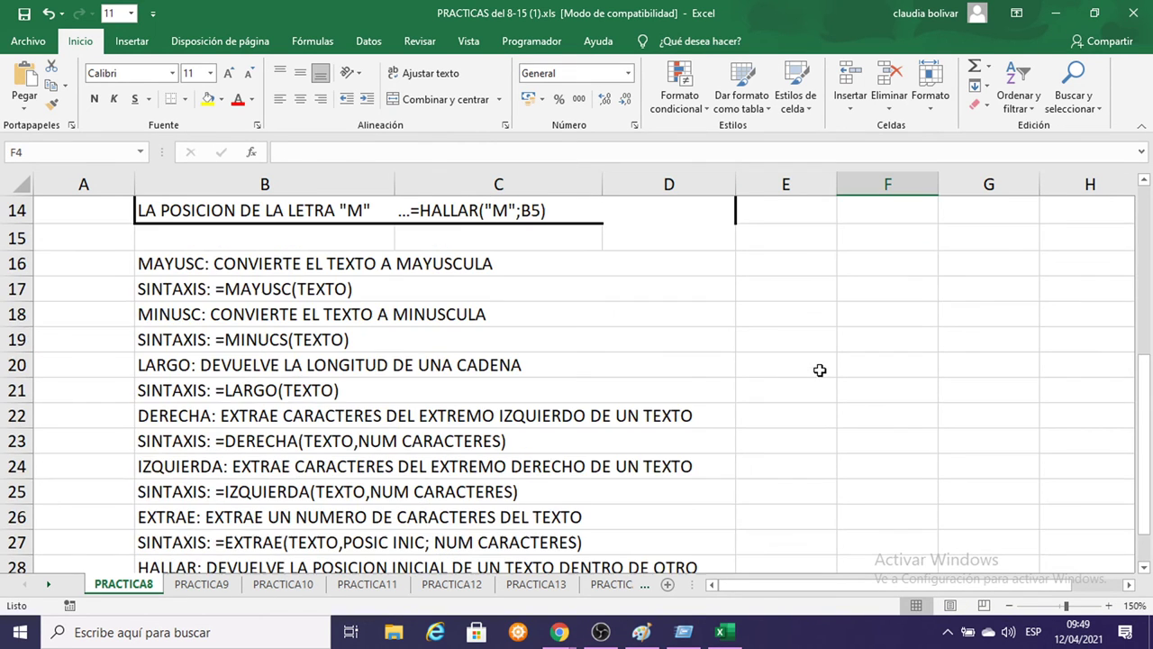
scroll(209, 293, "down", 1)
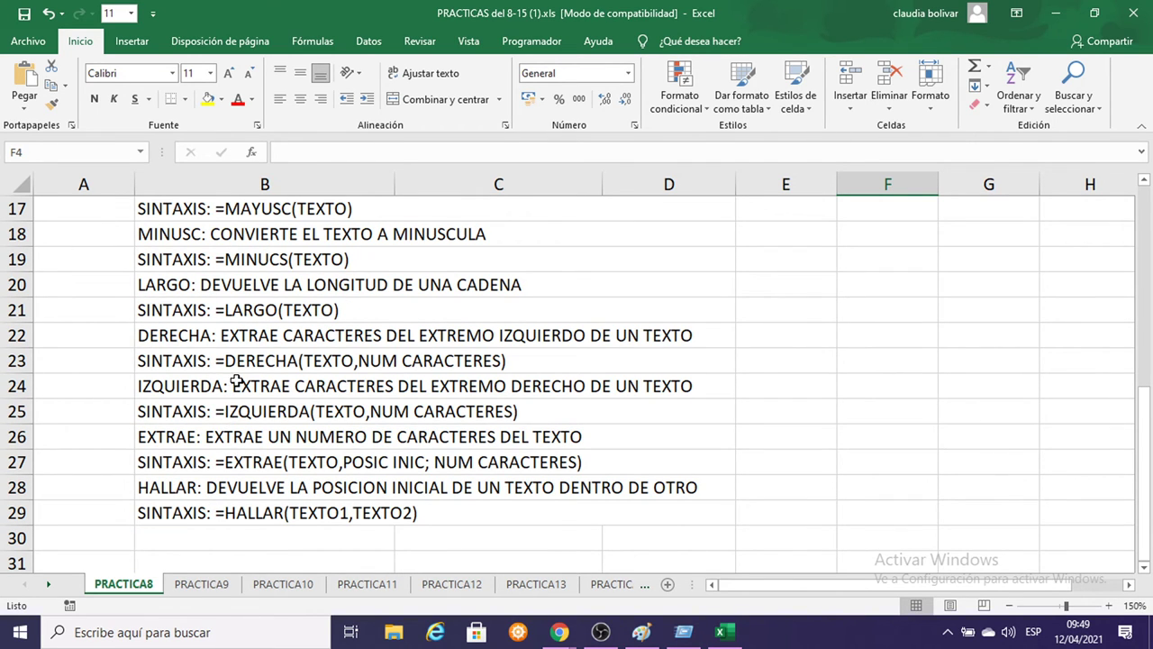
scroll(236, 378, "up", 3)
scroll(245, 385, "down", 2)
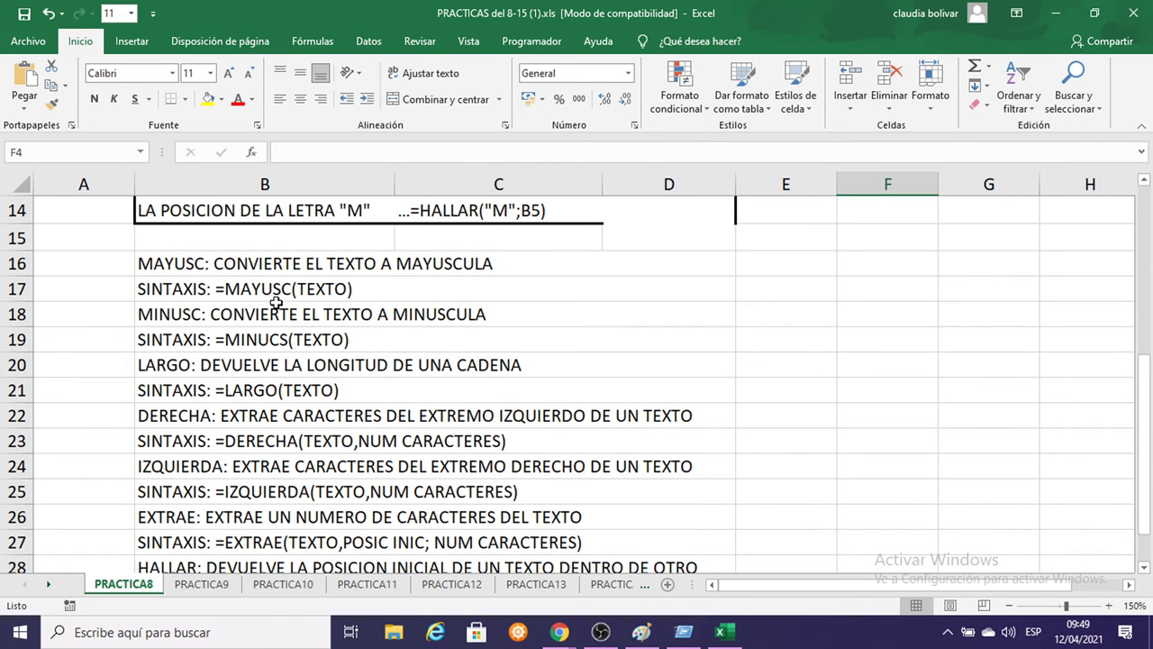
scroll(239, 335, "down", 2)
scroll(266, 364, "up", 6)
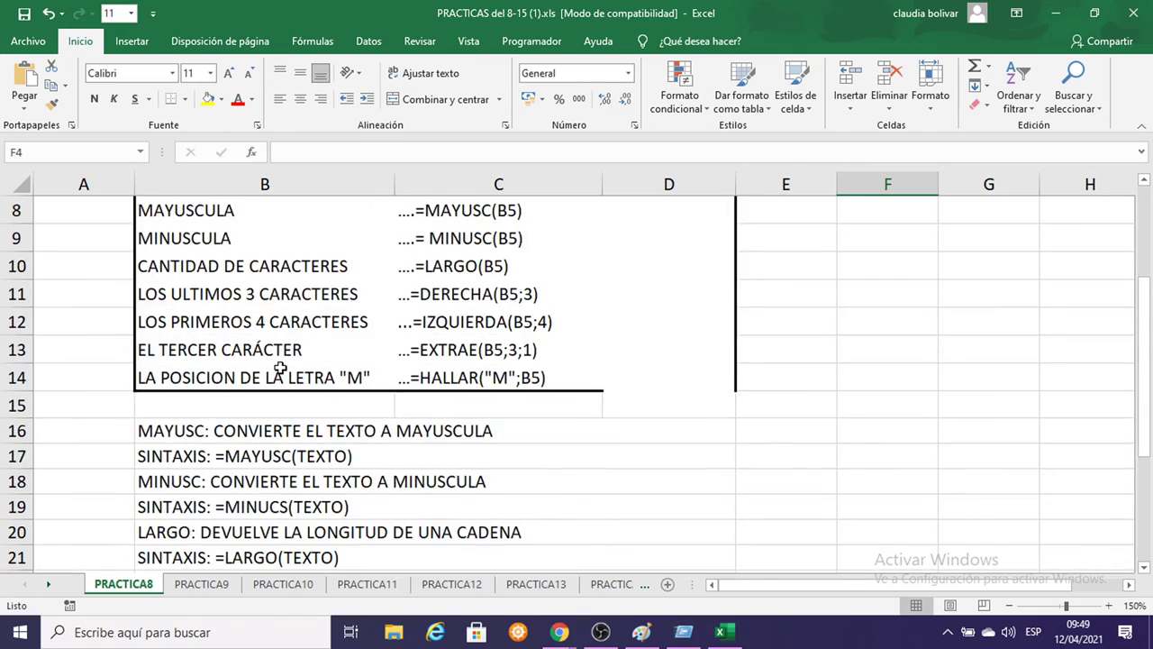
Set the font size of result cell D8 to 14 and begin the formula =MAYUSC( in it.
left_click(673, 396)
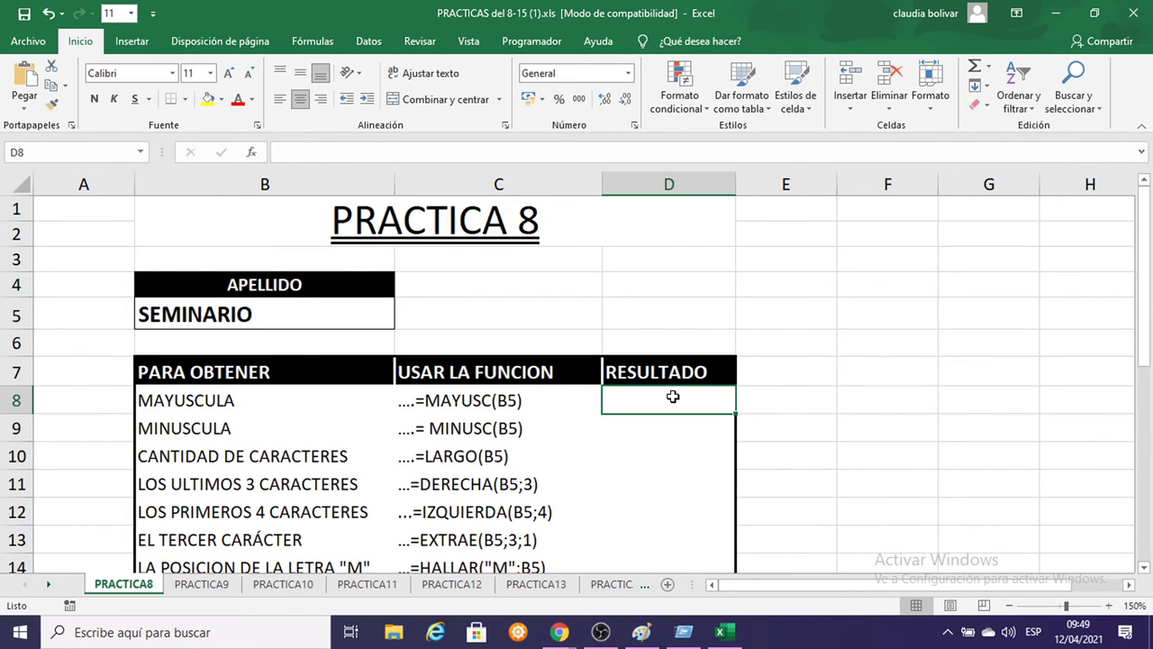
left_click(210, 73)
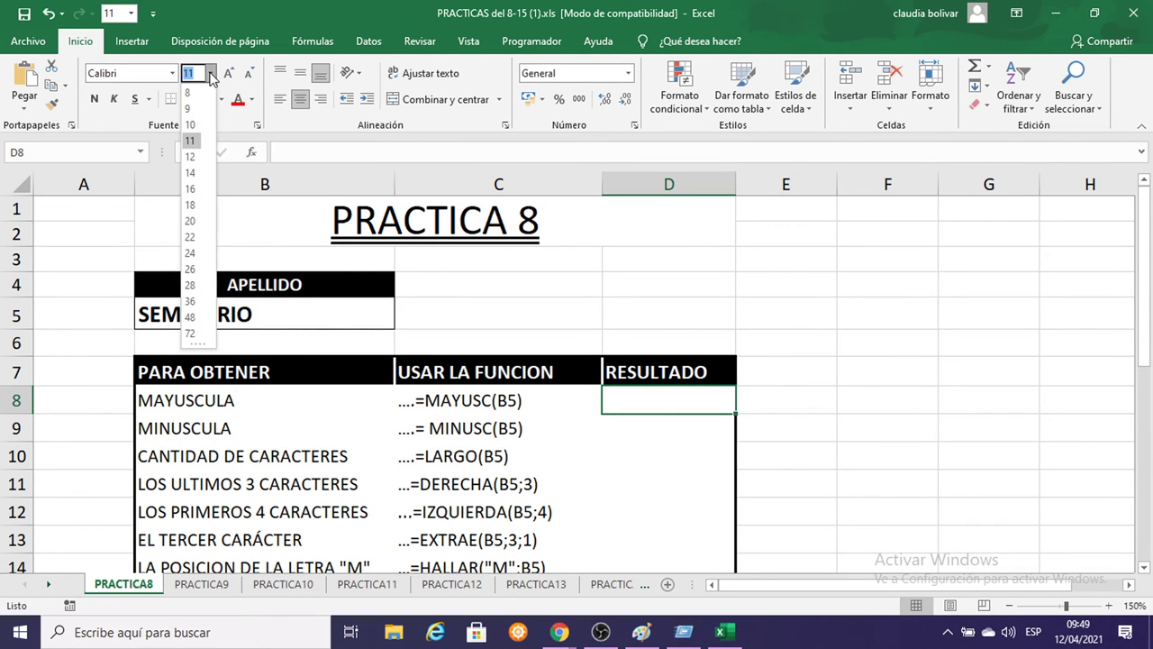
left_click(191, 173)
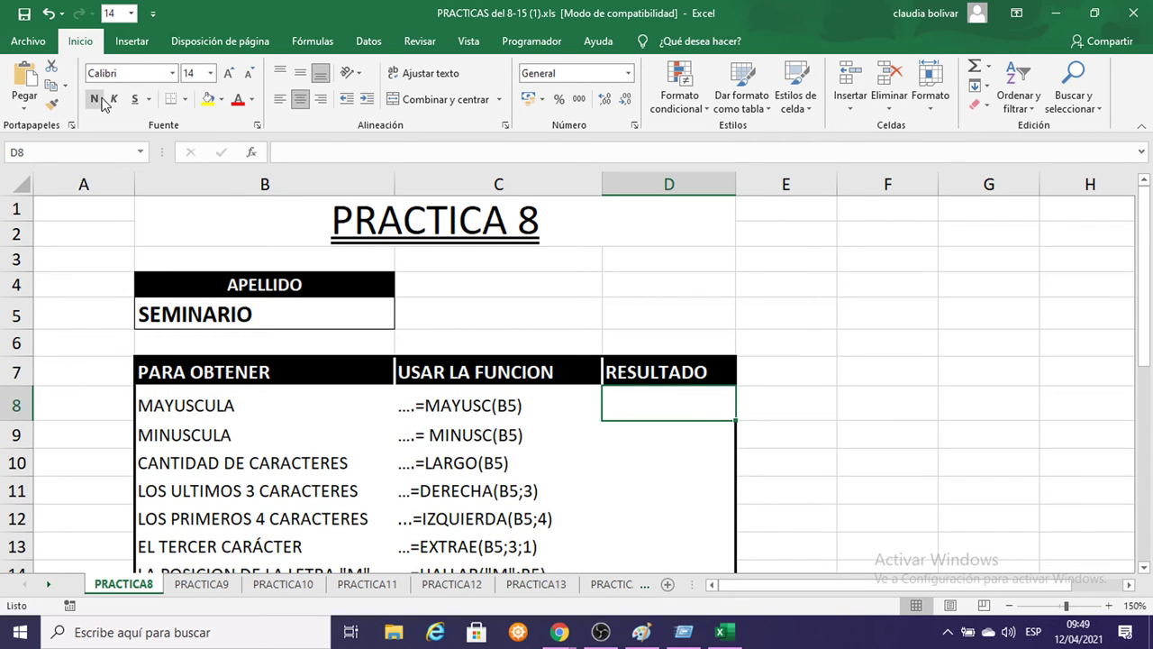
scroll(1129, 371, "down", 2)
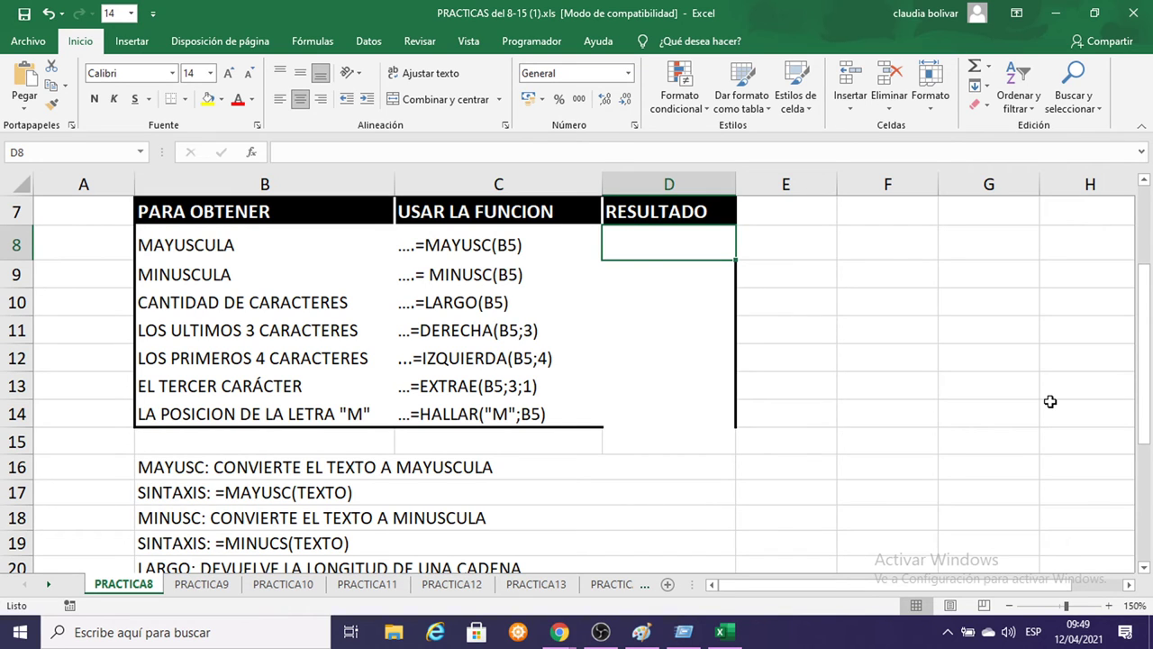
scroll(684, 407, "up", 2)
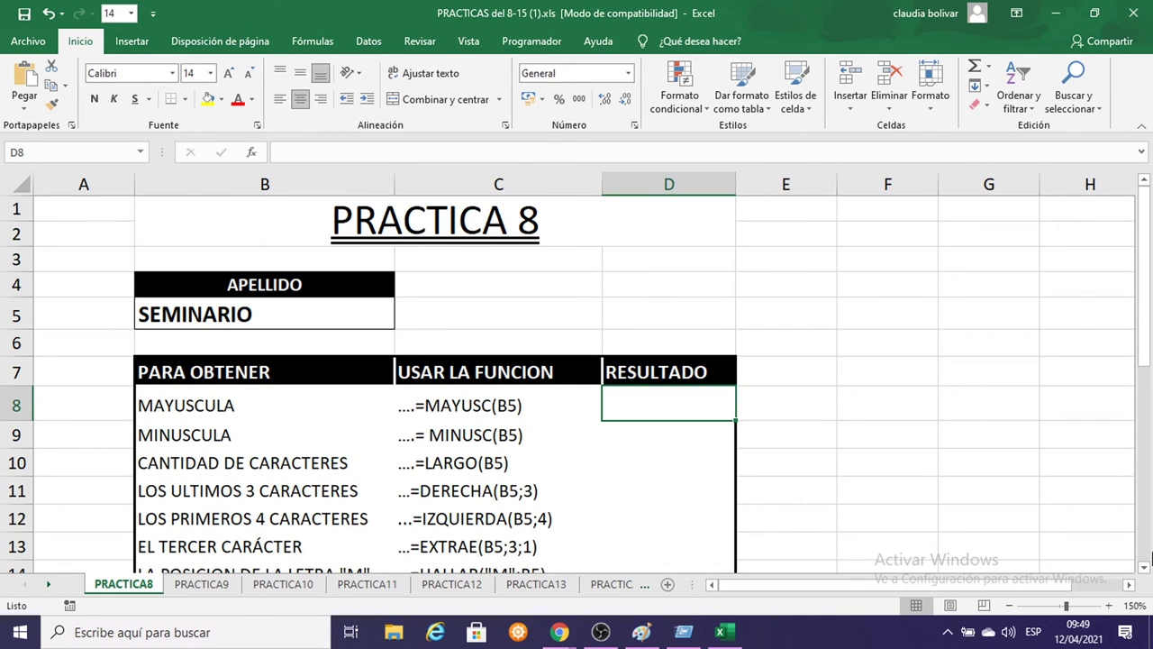
type("=MAYUSC(")
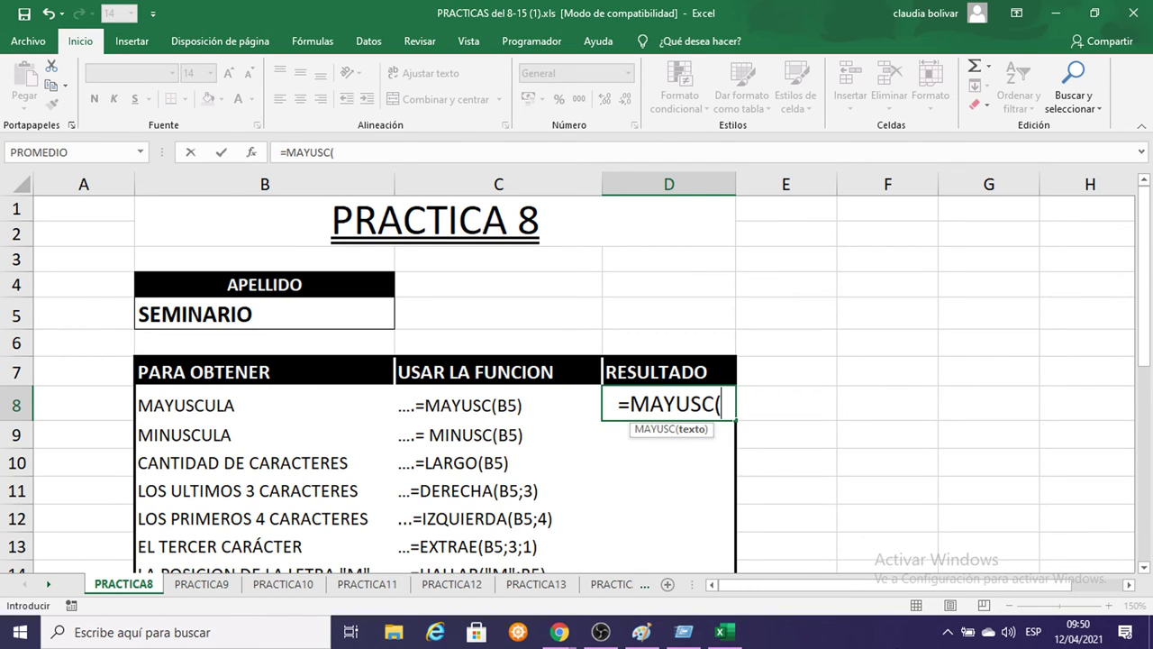
Switch to Paint and try pasting the captured worksheet over the old chart screenshot, undoing each paste.
left_click(641, 632)
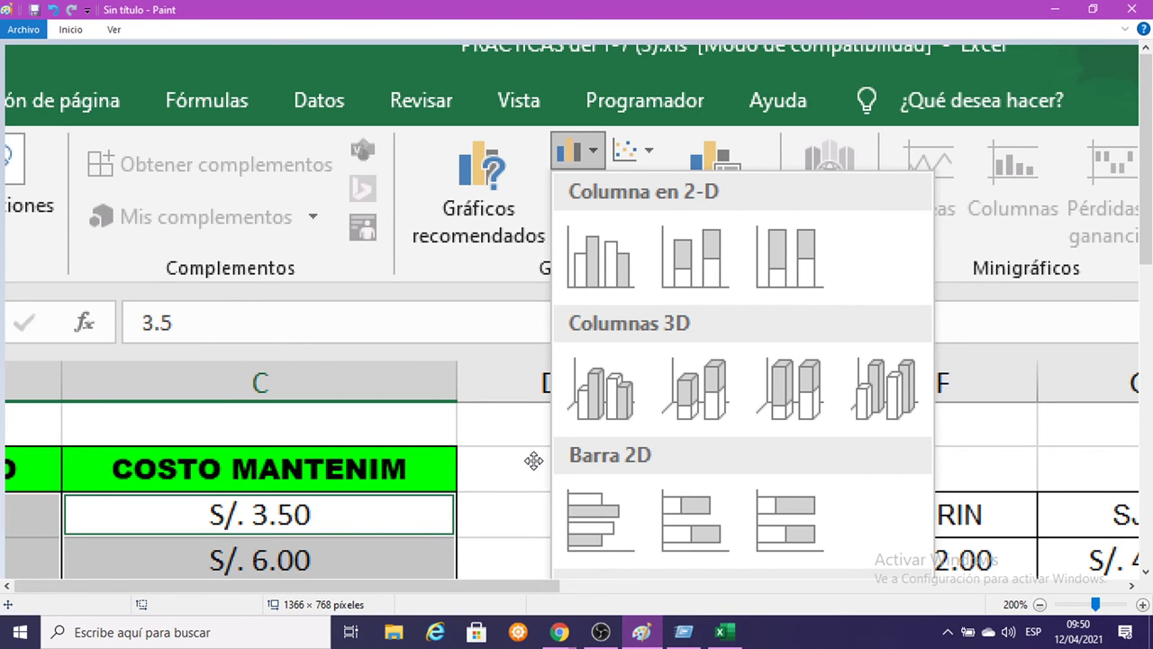
key("ctrl+v")
key("ctrl+z")
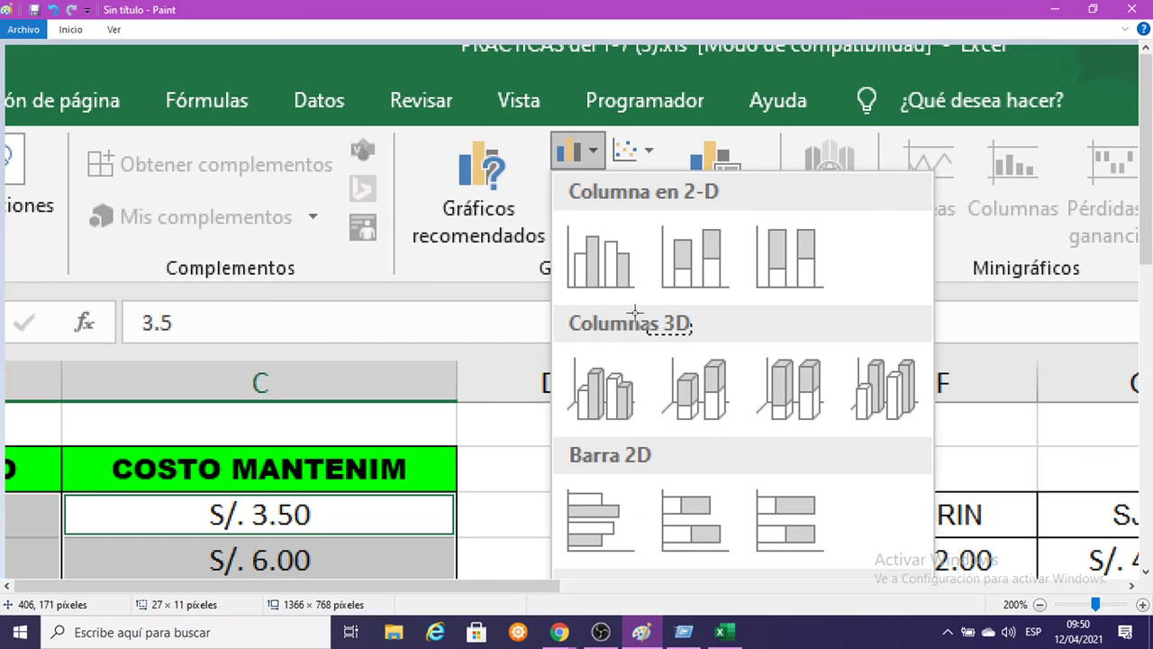
key("ctrl+v")
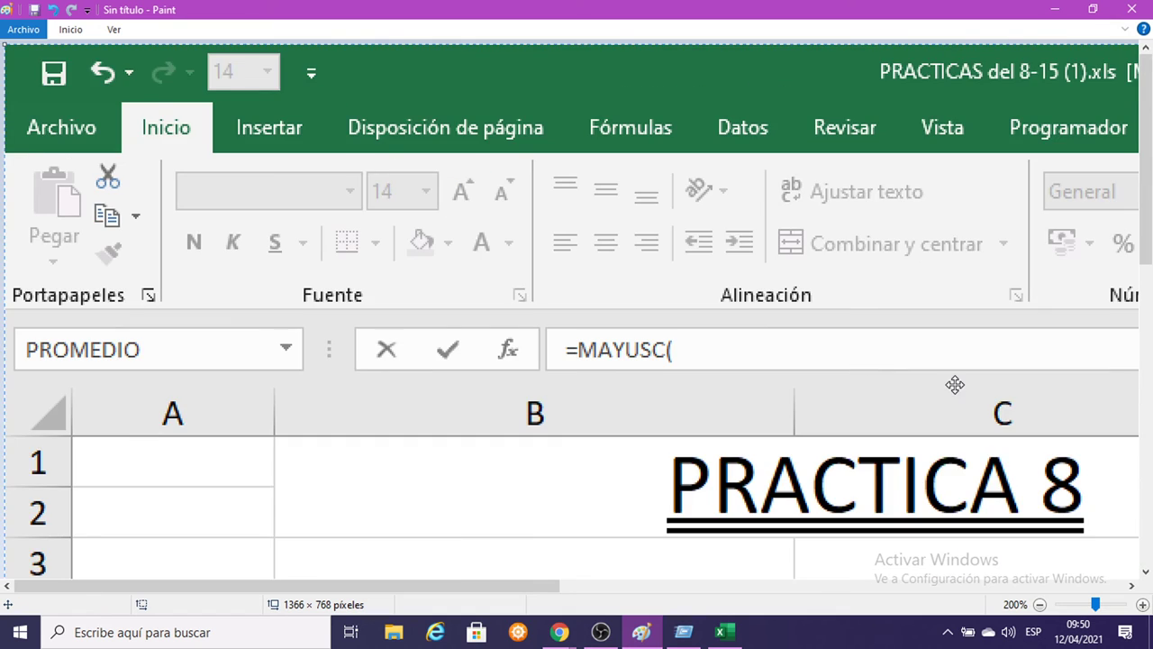
scroll(952, 386, "down", 3)
scroll(952, 387, "right", 5)
key("ctrl+z")
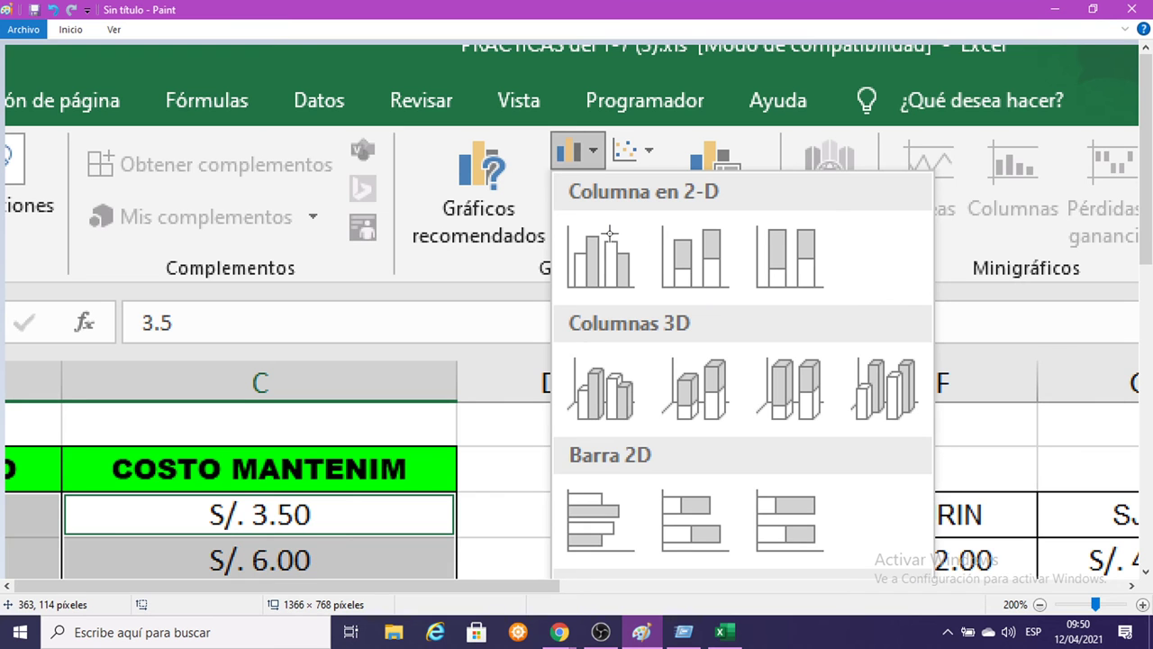
Paste the worksheet capture into Paint, move it until the MAYUSC formula and its syntax hint are in view, and return to Excel.
key("ctrl+v")
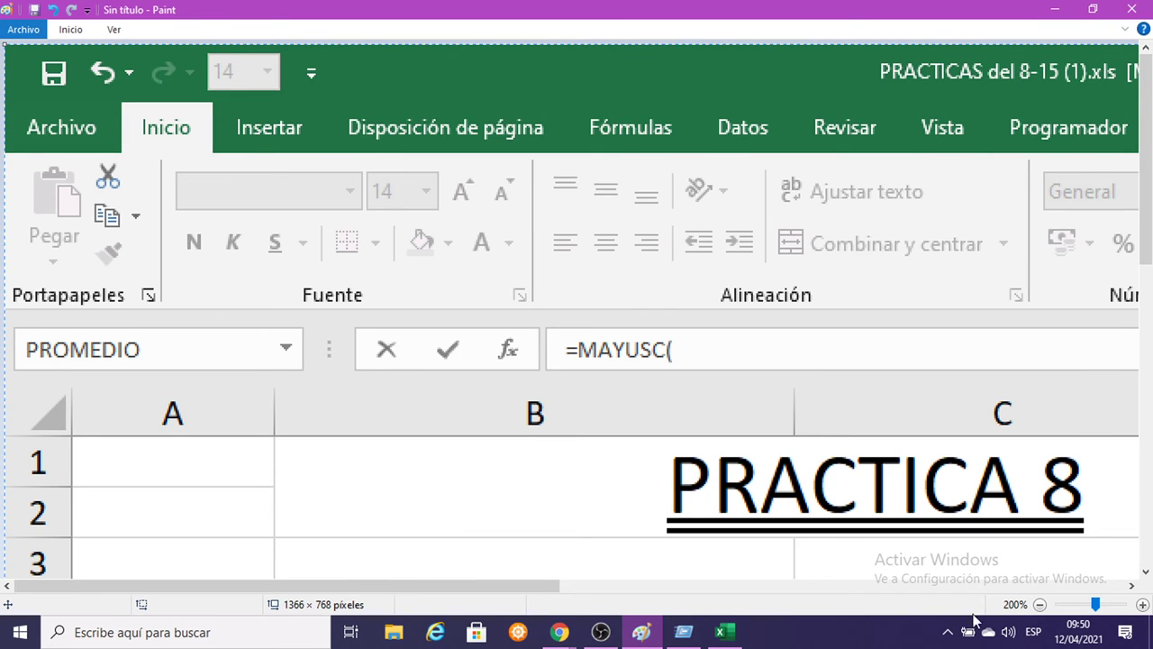
left_click_drag(819, 507, 384, 159)
left_click_drag(785, 468, 553, 231)
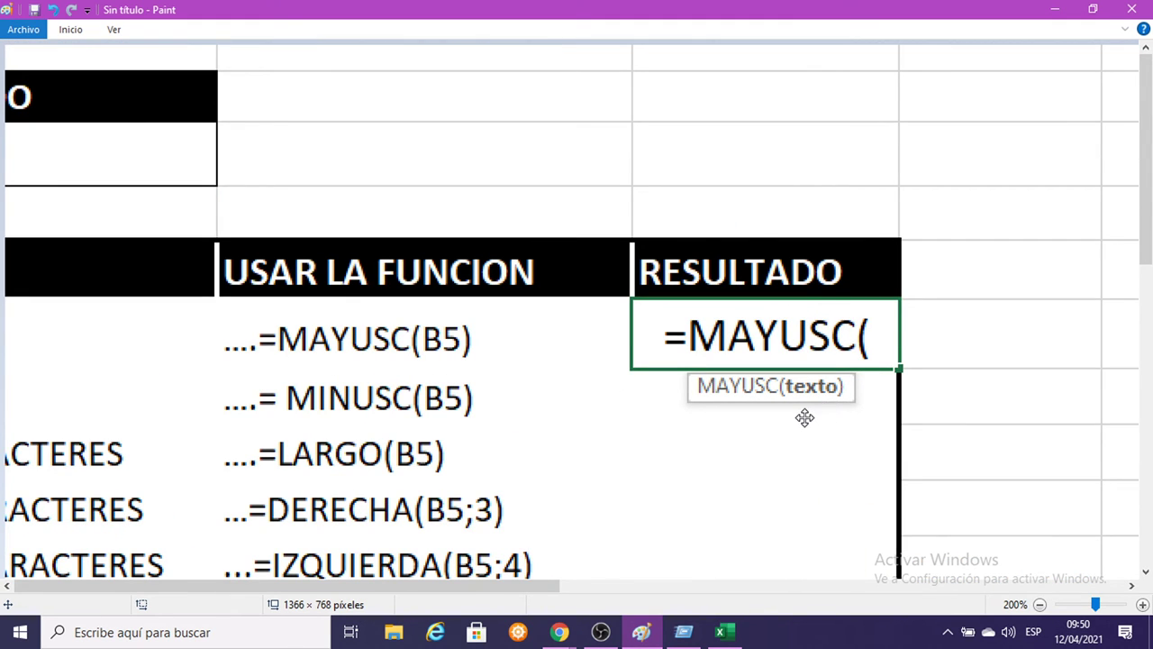
mouse_move(701, 440)
left_mouse_down()
mouse_move(838, 441)
mouse_move(1075, 489)
mouse_move(765, 456)
left_mouse_up()
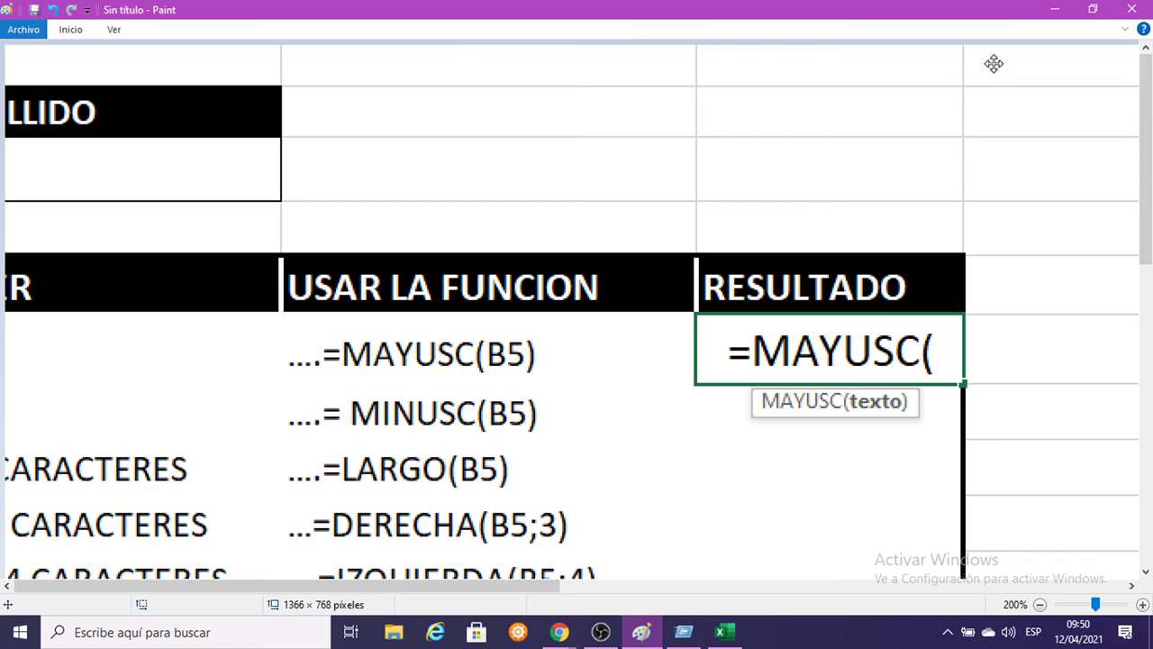
left_click(1054, 9)
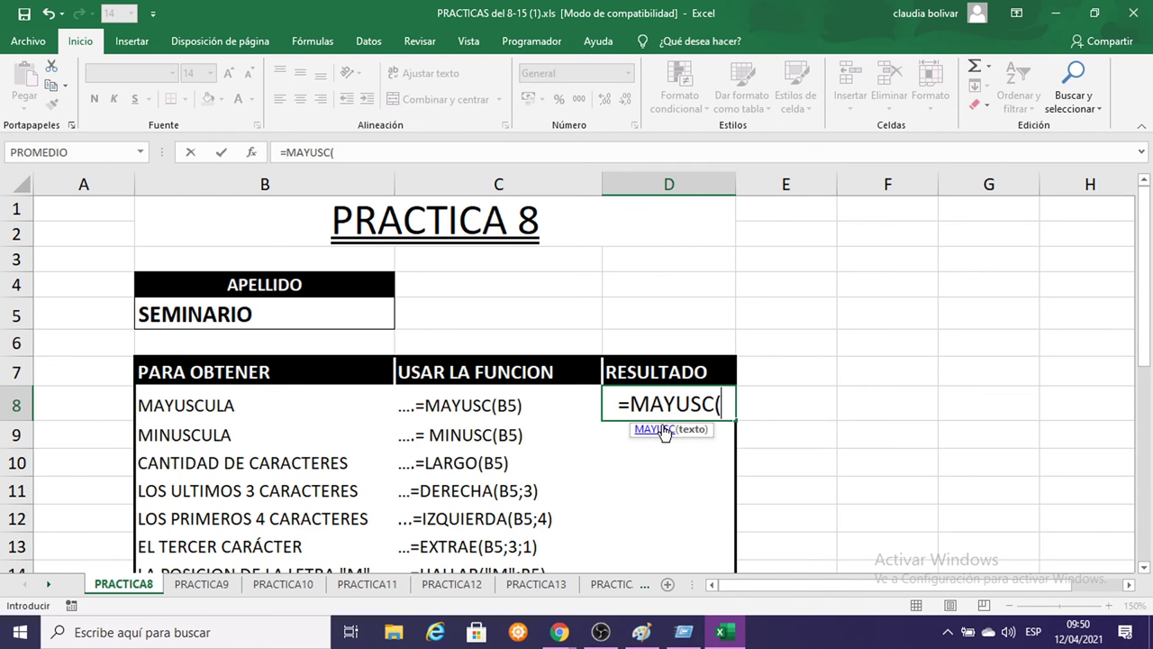
Complete the uppercase formula in D8 as =MAYUSC(B5), using the surname cell as its argument.
left_click(216, 316)
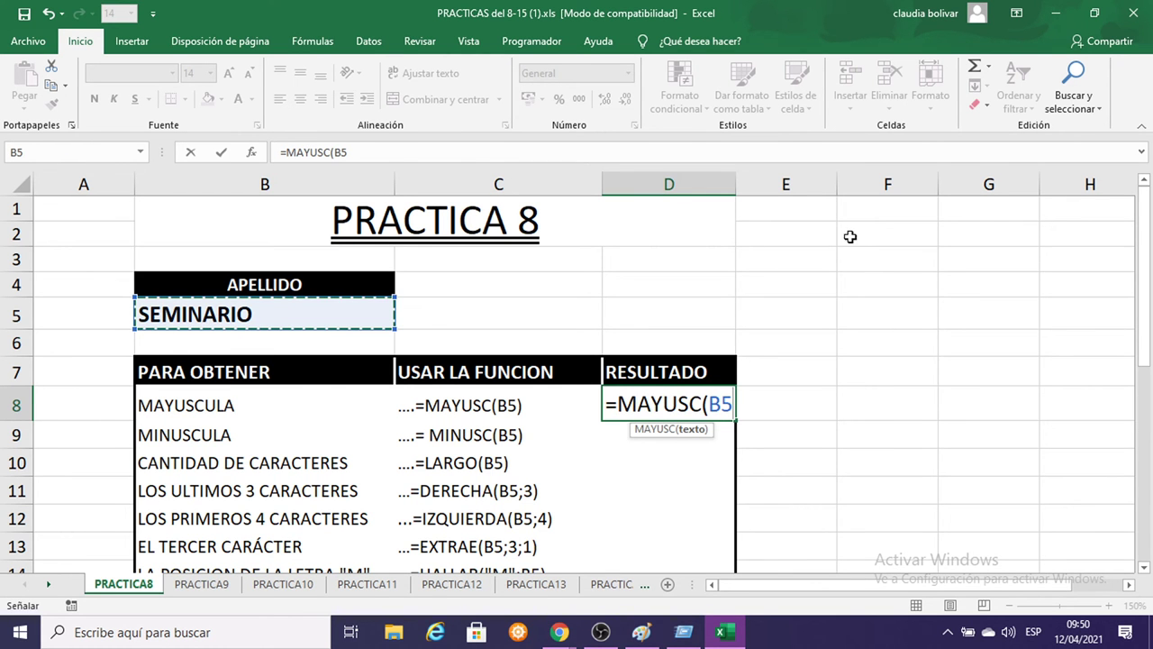
type(")")
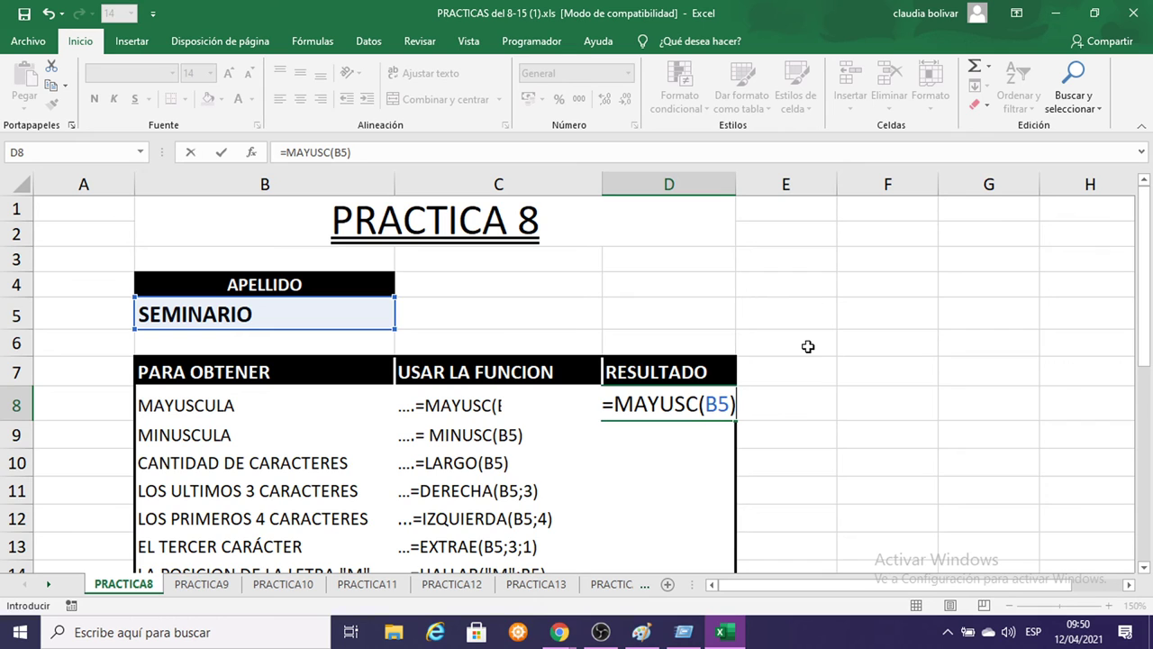
key("Return")
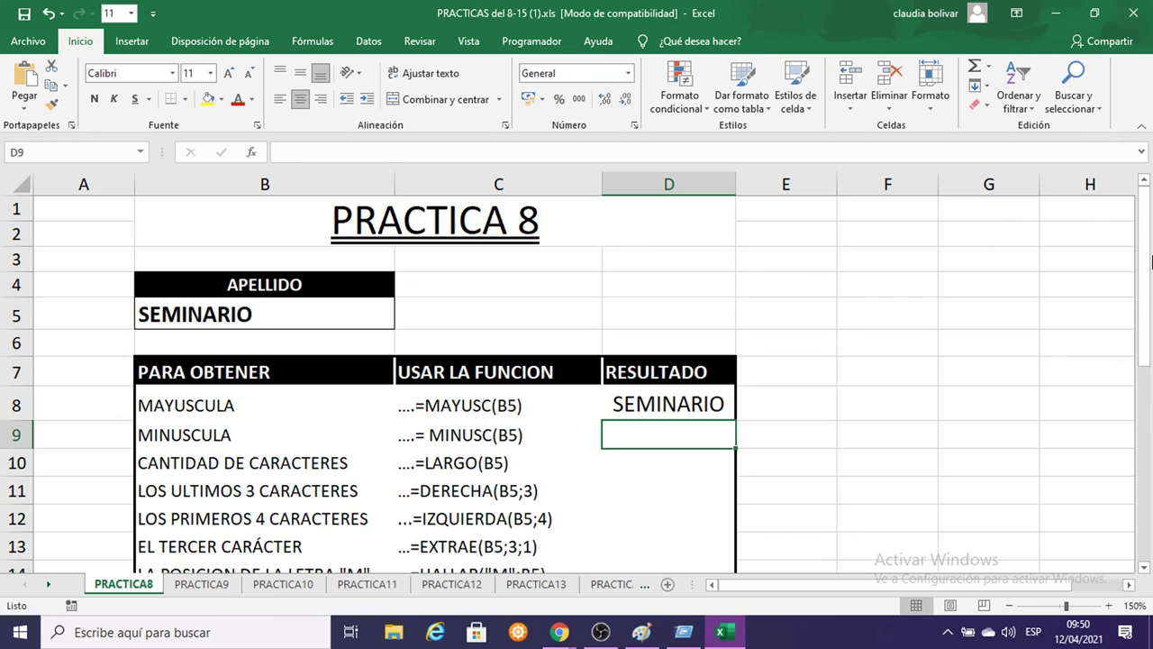
Enter the lowercase formula =MINUSC(B5) in cell D9.
type("=MINUSC")
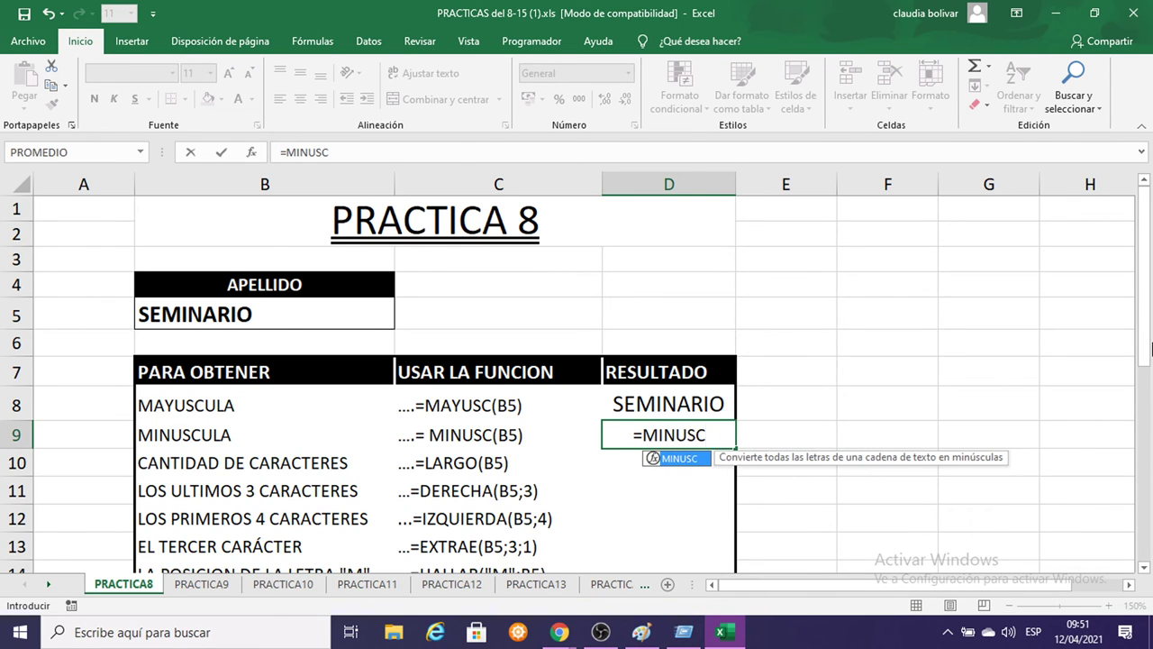
type("(")
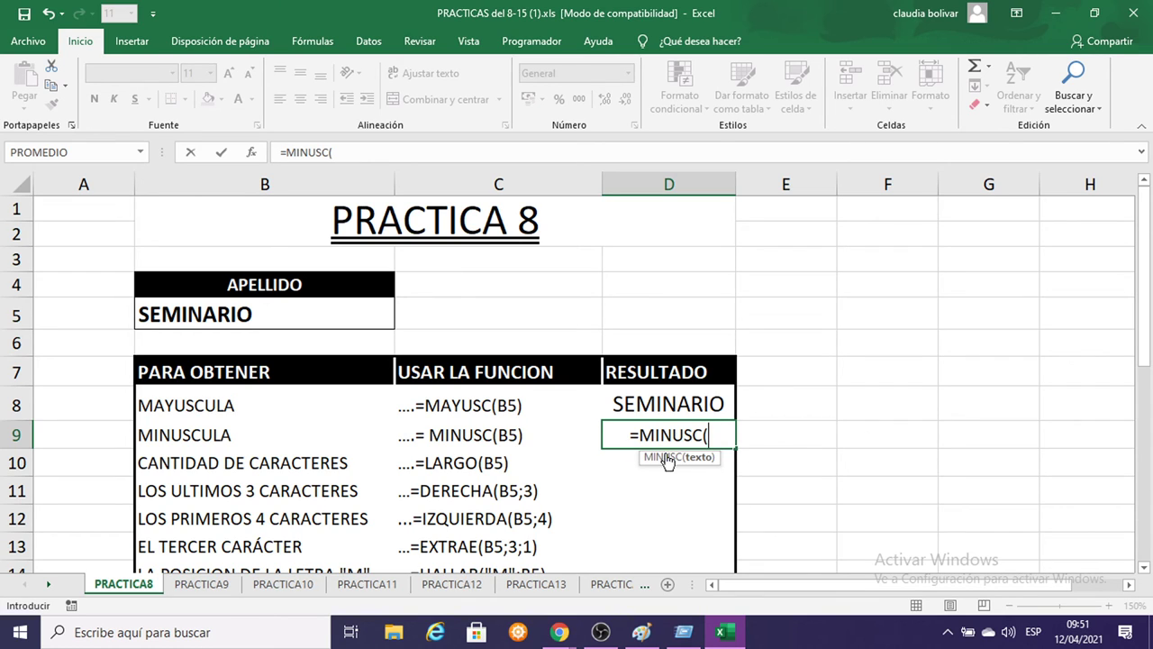
left_click(239, 315)
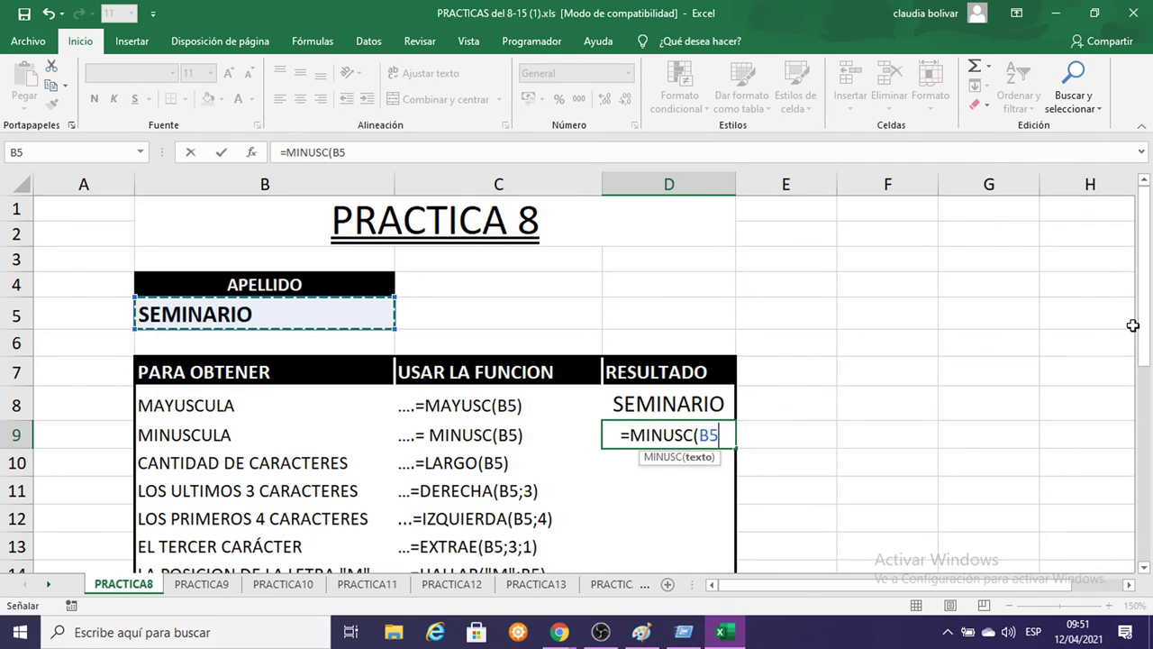
type(")")
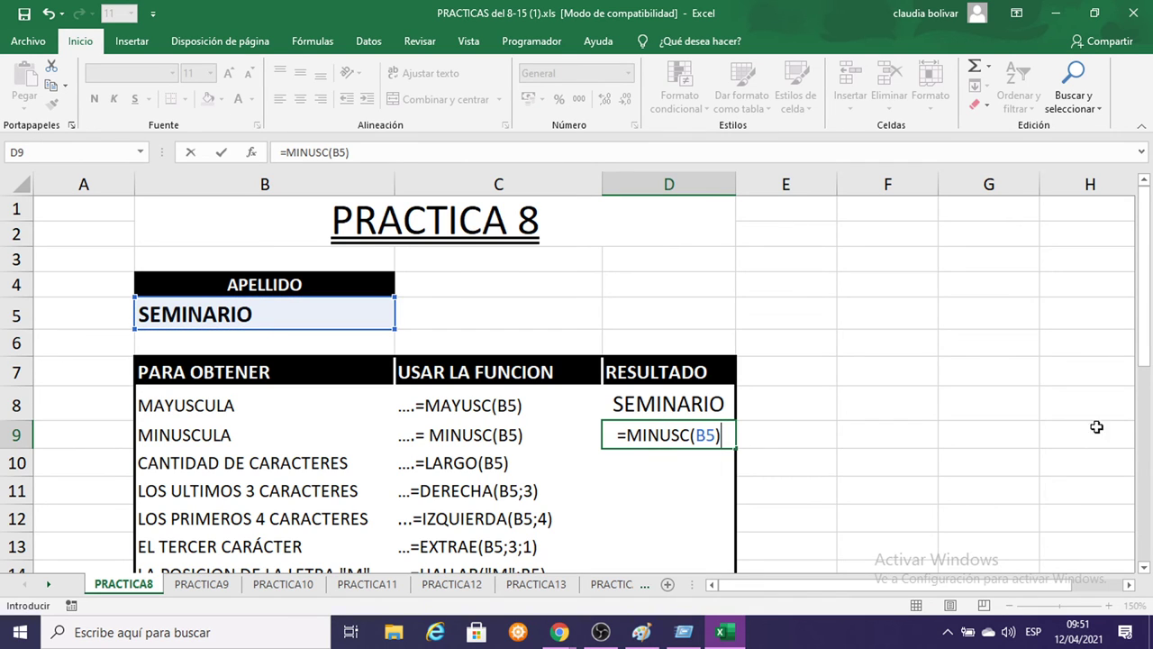
scroll(545, 443, "down", 1)
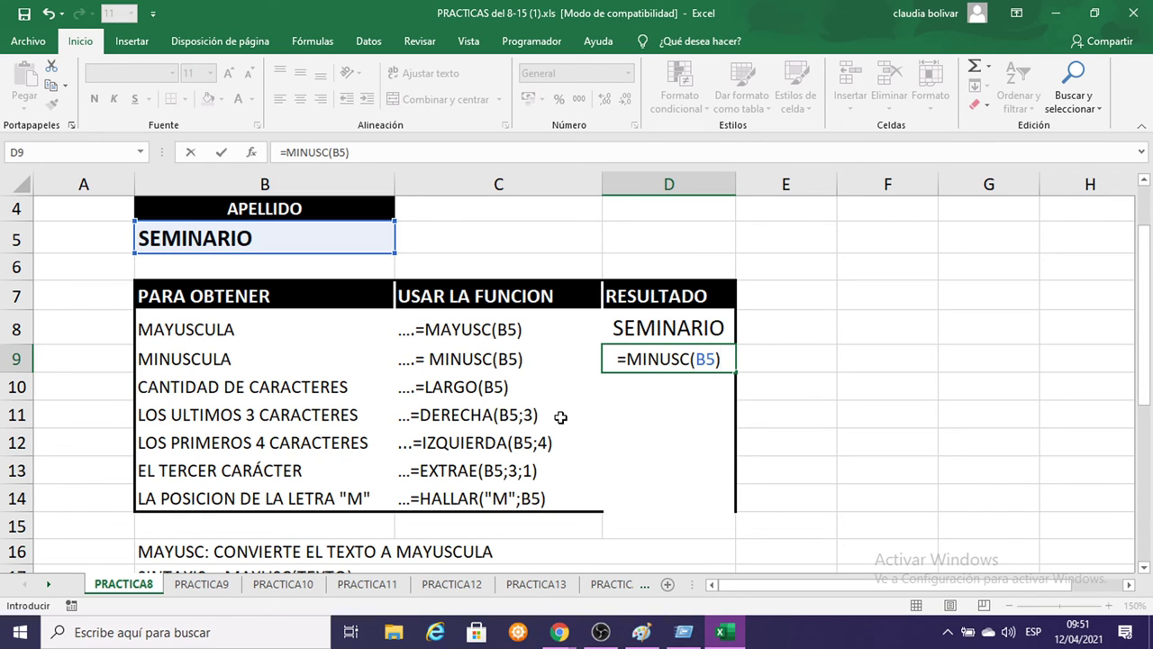
key("Return")
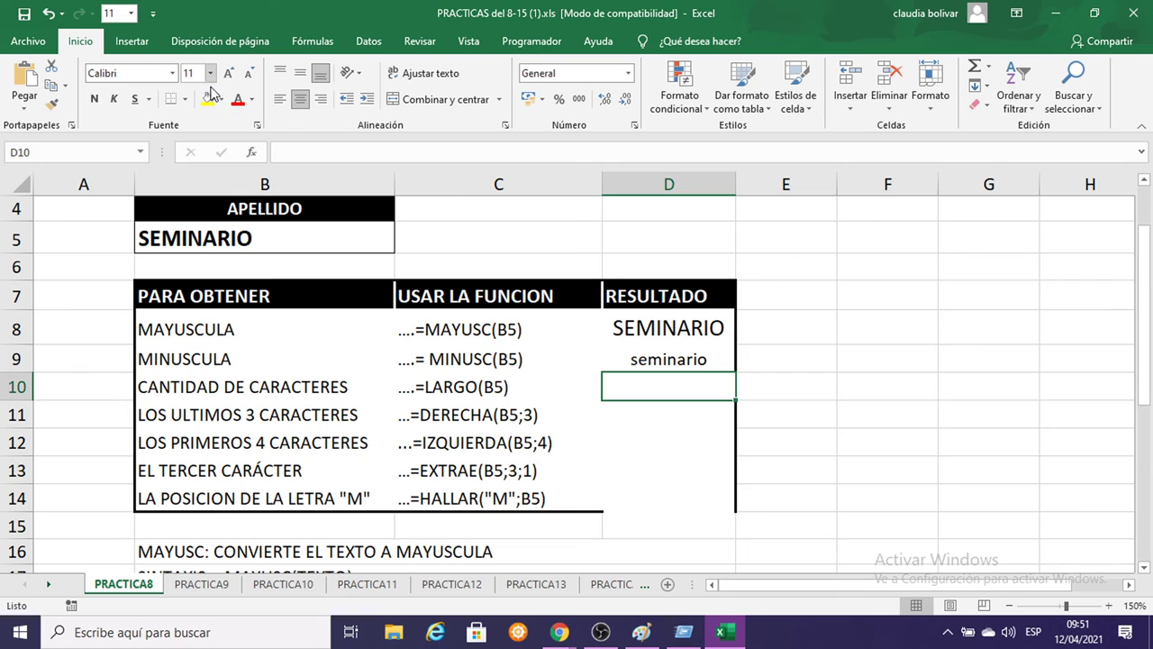
Set the font size of result cells D10:D14 to 14 and remove the bold formatting from column B.
left_click_drag(618, 391, 621, 499)
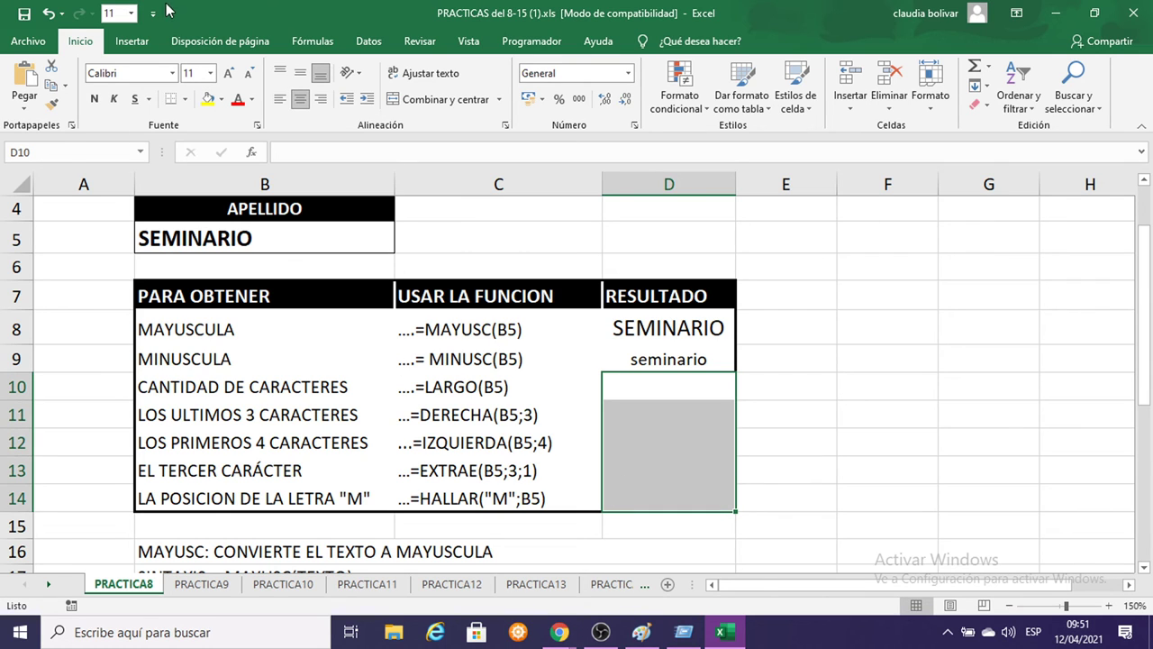
left_click(210, 73)
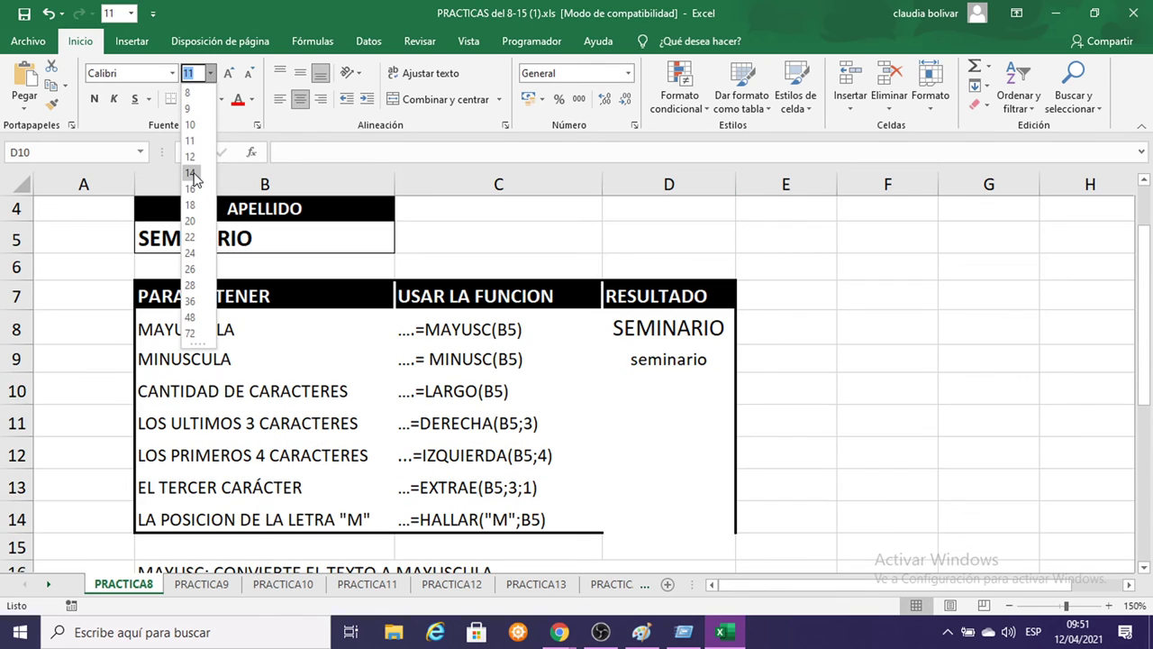
left_click(193, 172)
left_click(95, 98)
Enter the character-count formula =LARGO(B5) in cell D10 and review its argument.
left_click(674, 393)
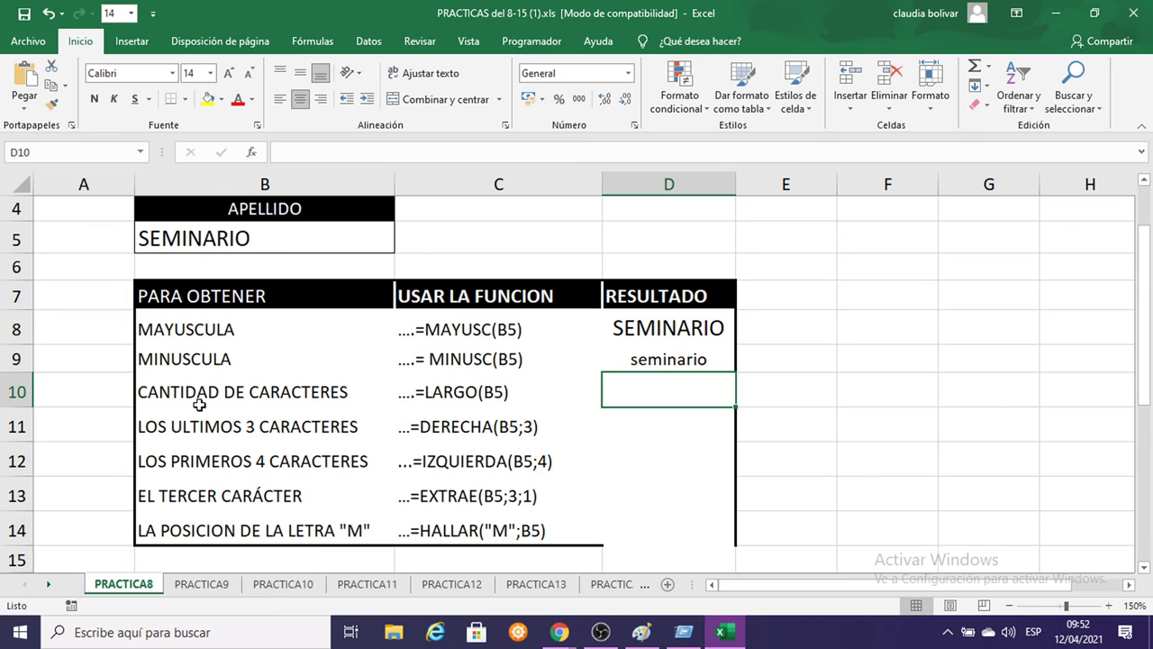
type("=LARGO")
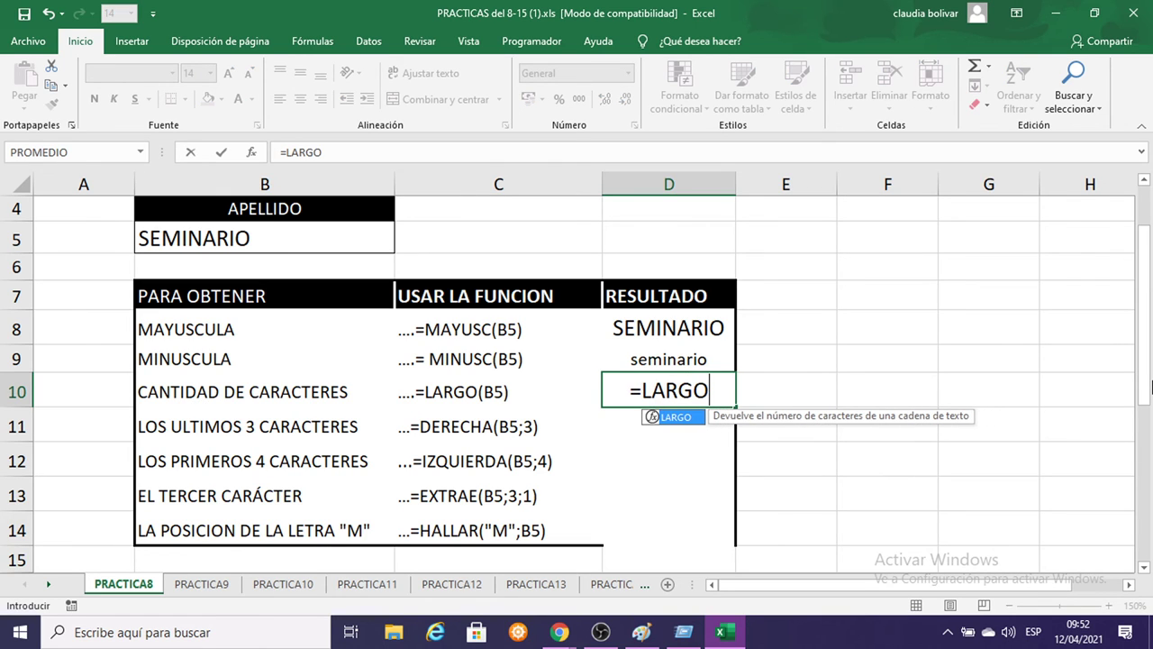
type("(")
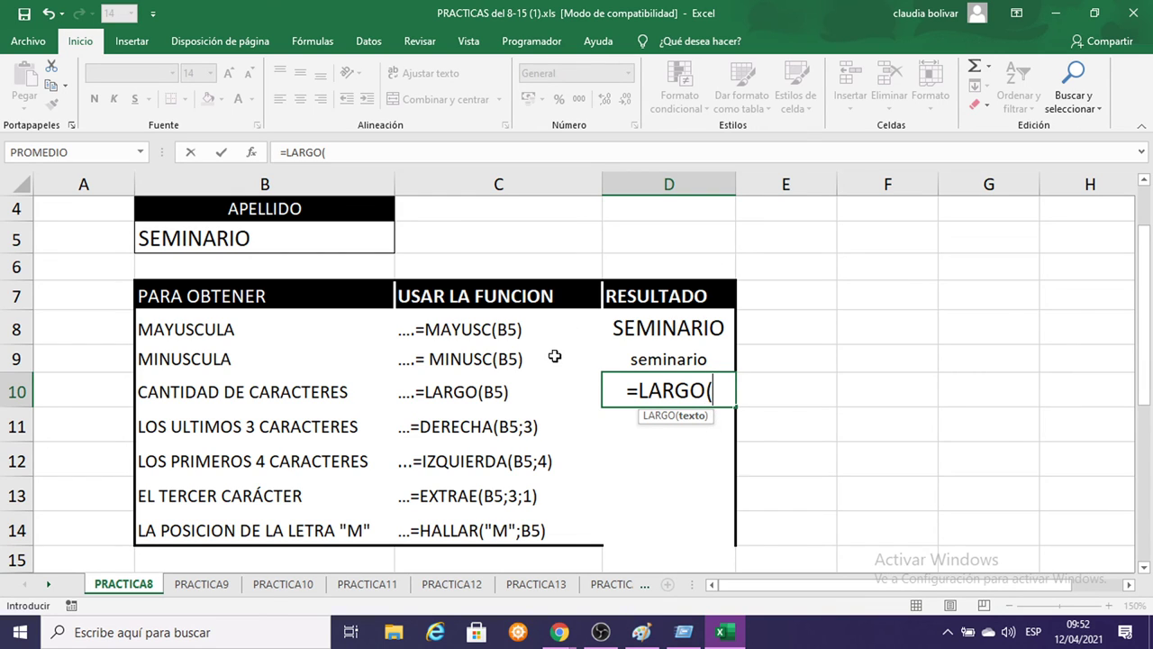
left_click(188, 237)
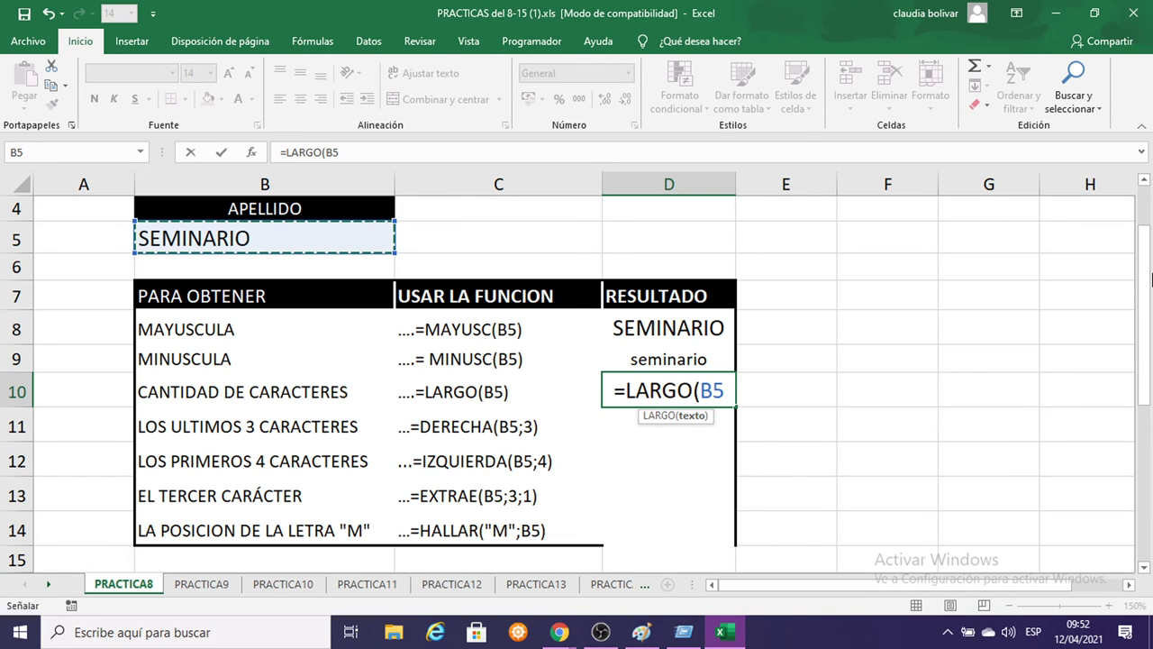
type(")")
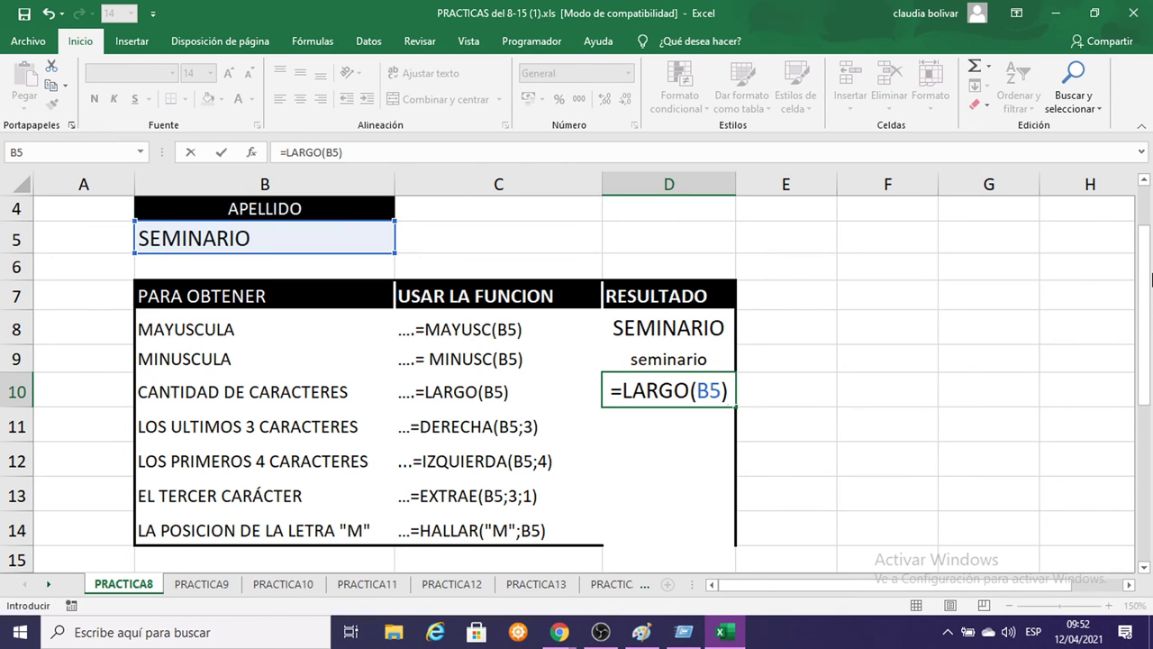
key("Return")
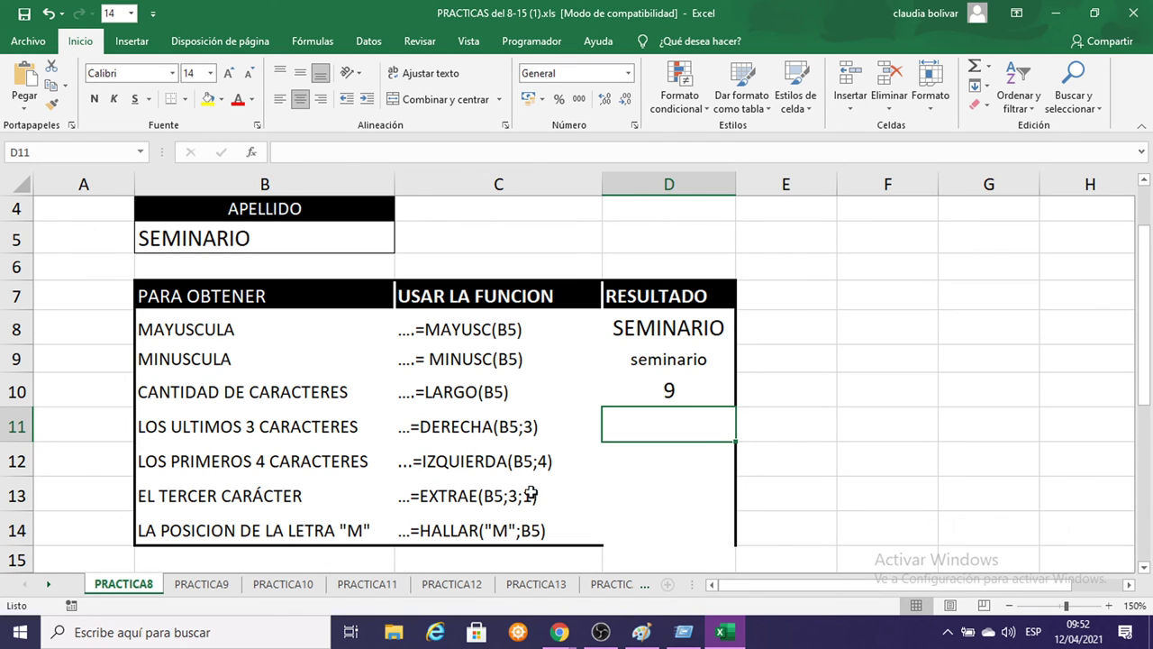
double_click(645, 393)
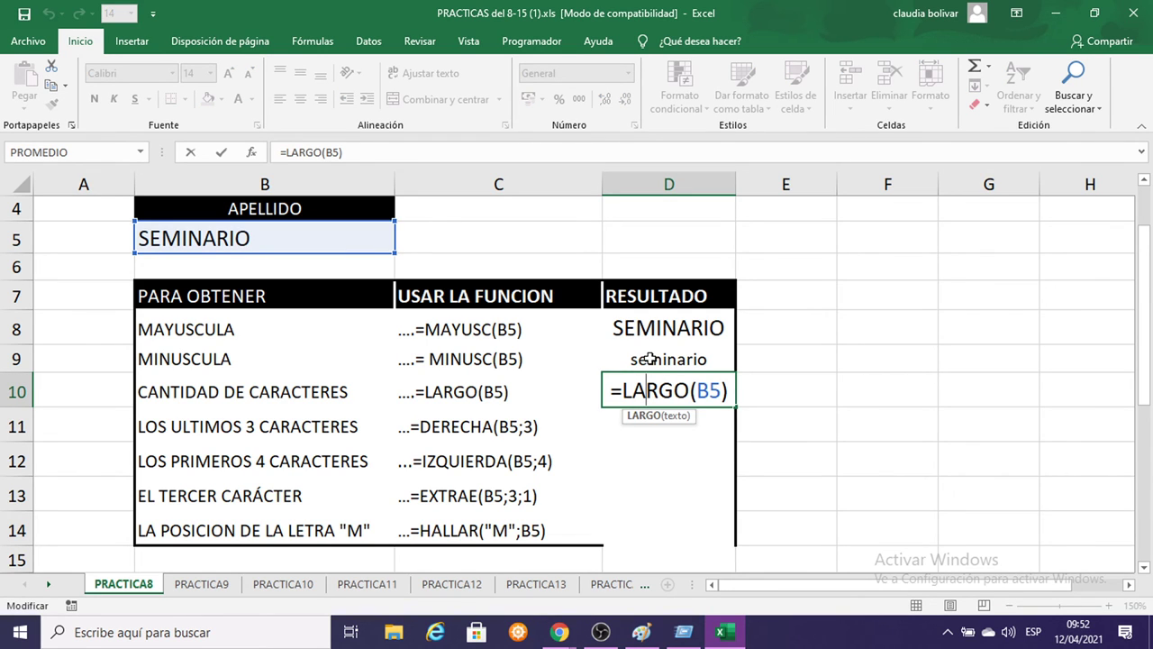
key("Return")
Set the font size of the blank cells E11:G14 beside the table to 14.
left_click(763, 419)
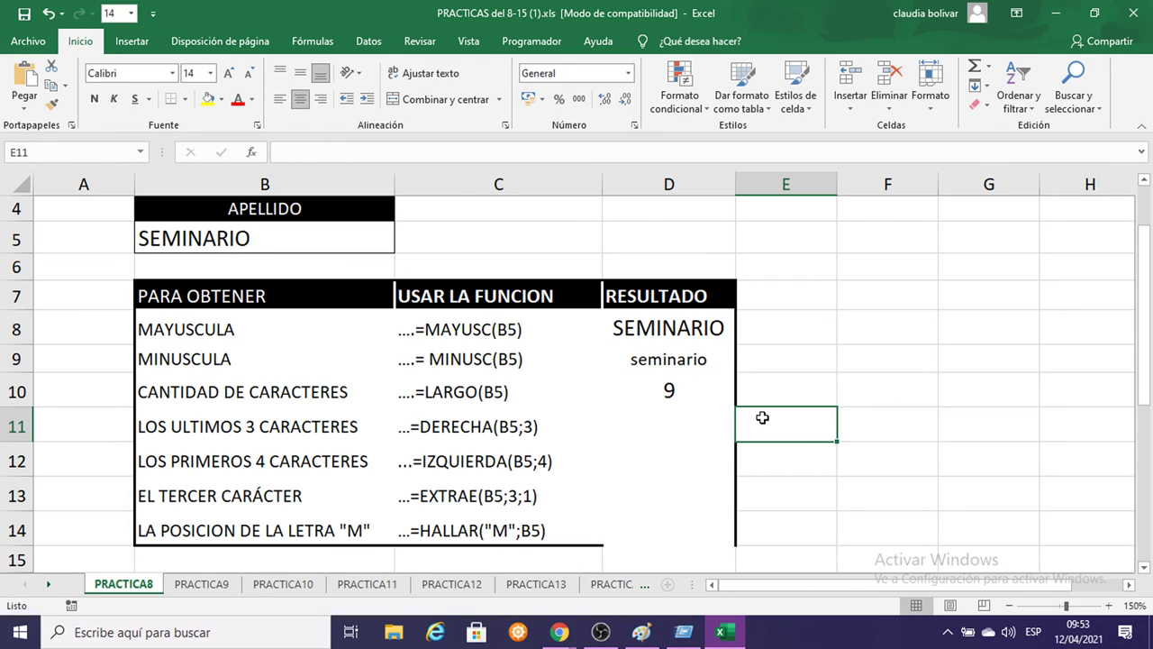
left_click_drag(763, 421, 977, 514)
left_click(200, 74)
type("14")
key("Return")
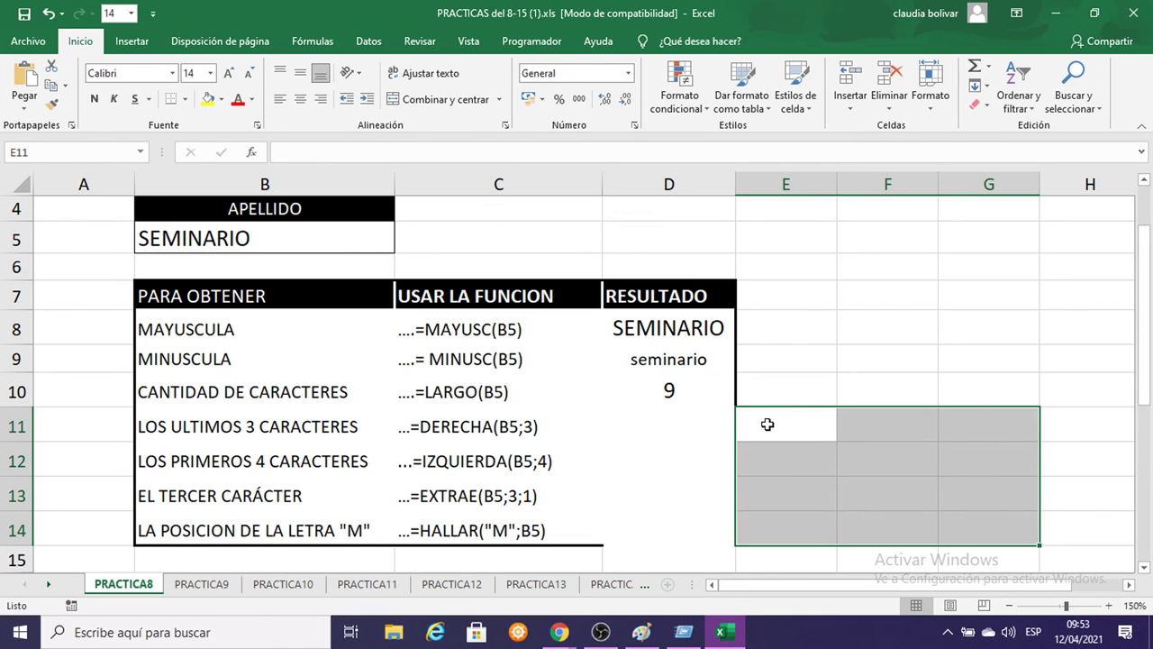
Enter the headings DATOS, AÑO and EDAD in cells E11, F11 and G11.
double_click(766, 426)
double_click(882, 337)
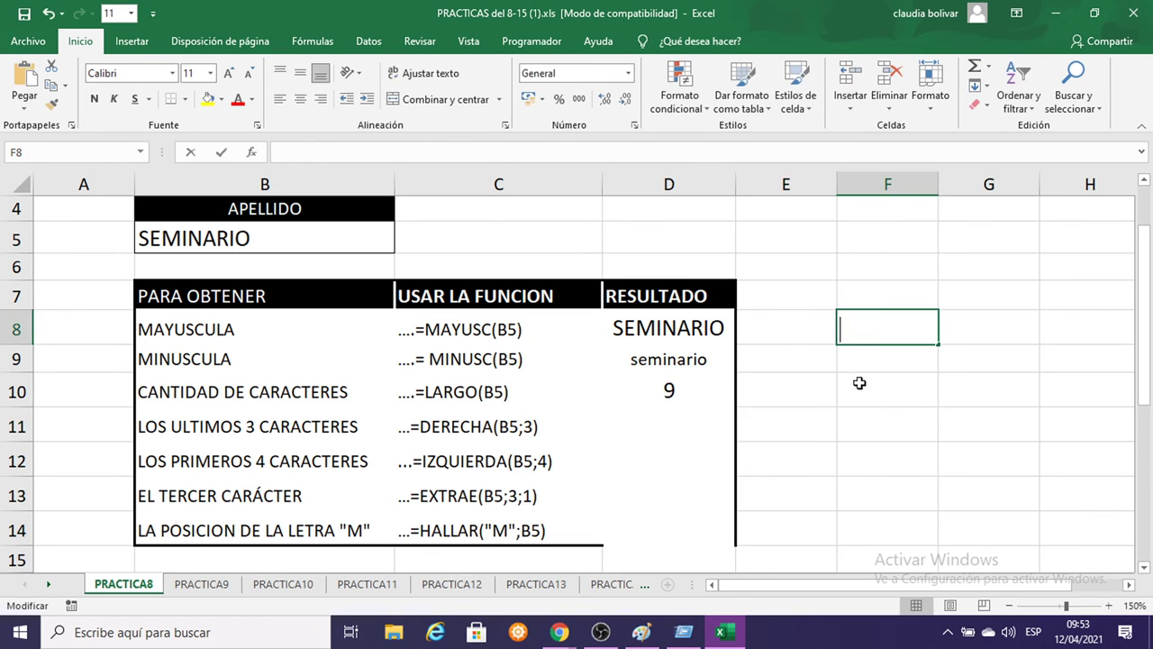
double_click(802, 438)
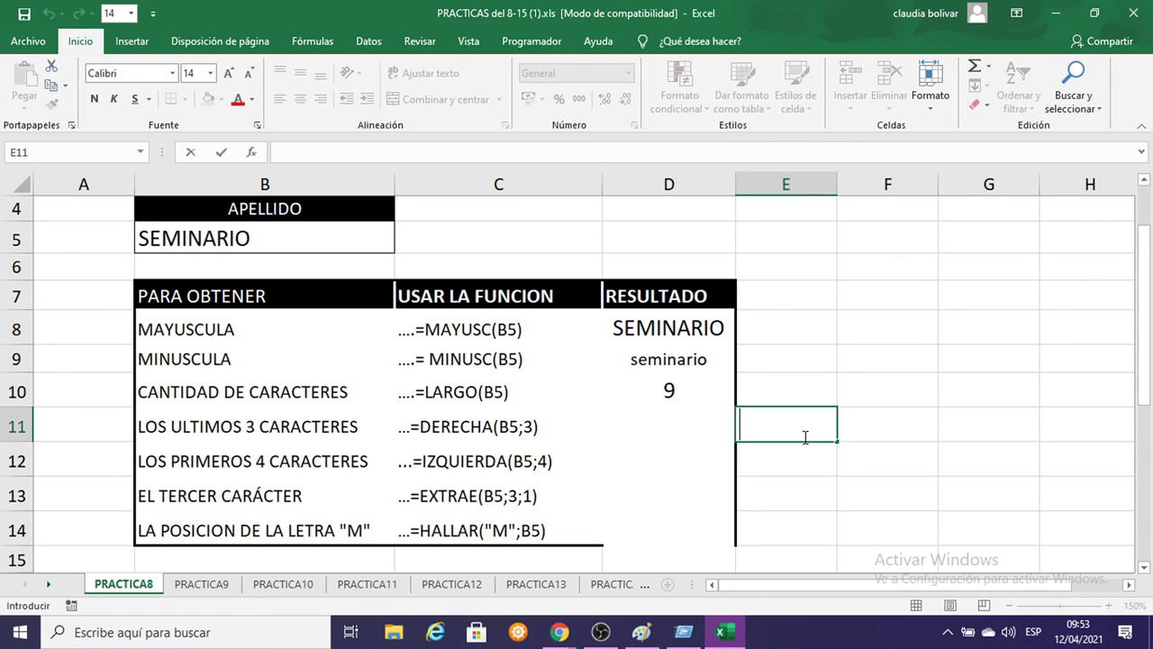
type("DATOS")
key("Tab")
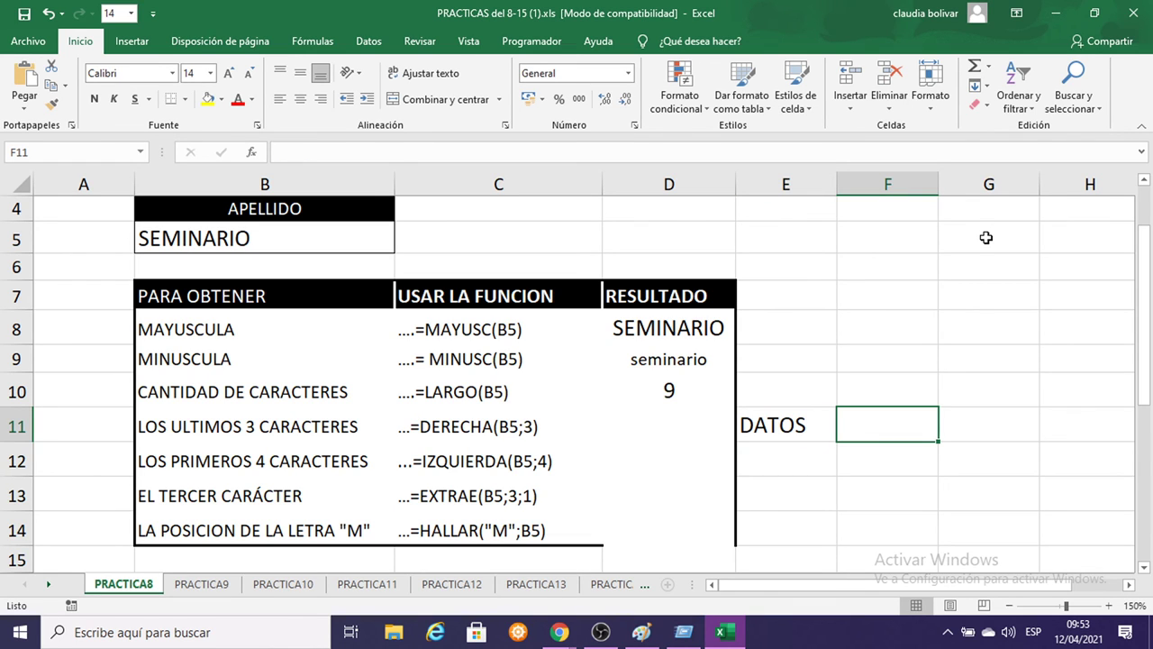
type("AÑO")
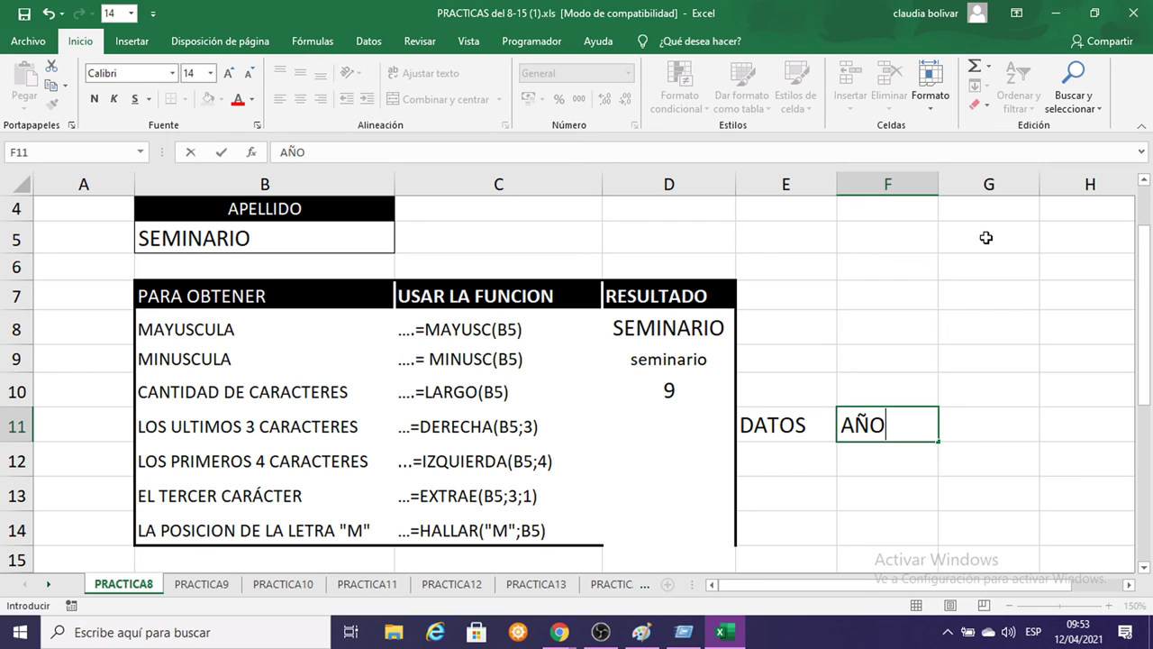
key("Tab")
type("EDAD")
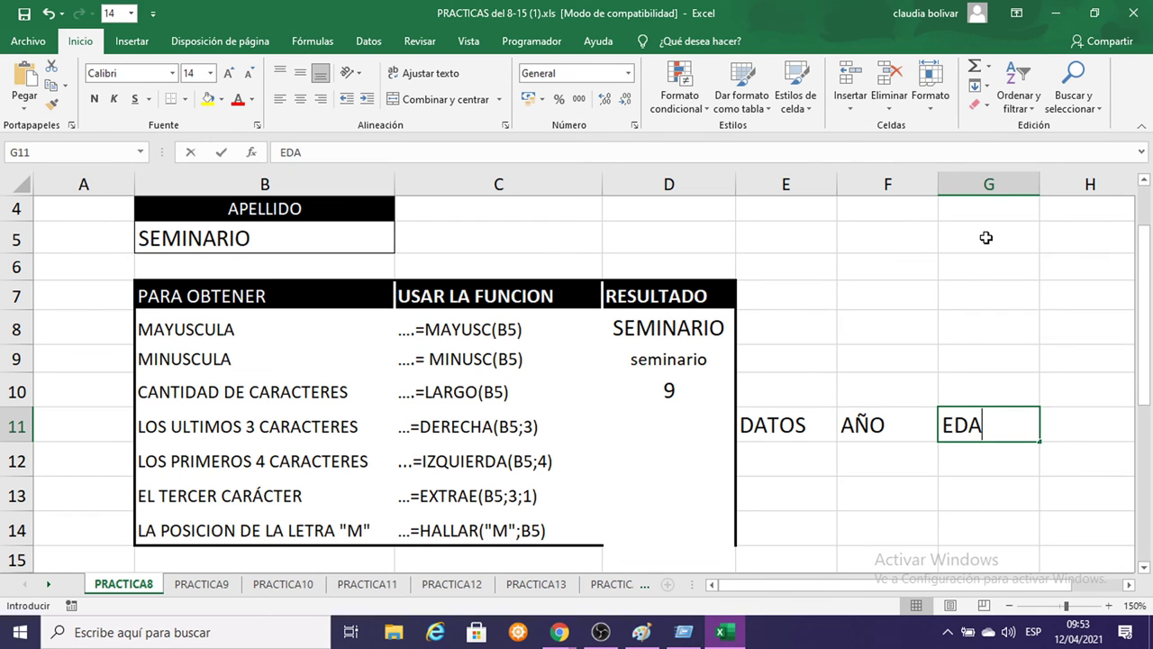
key("Return")
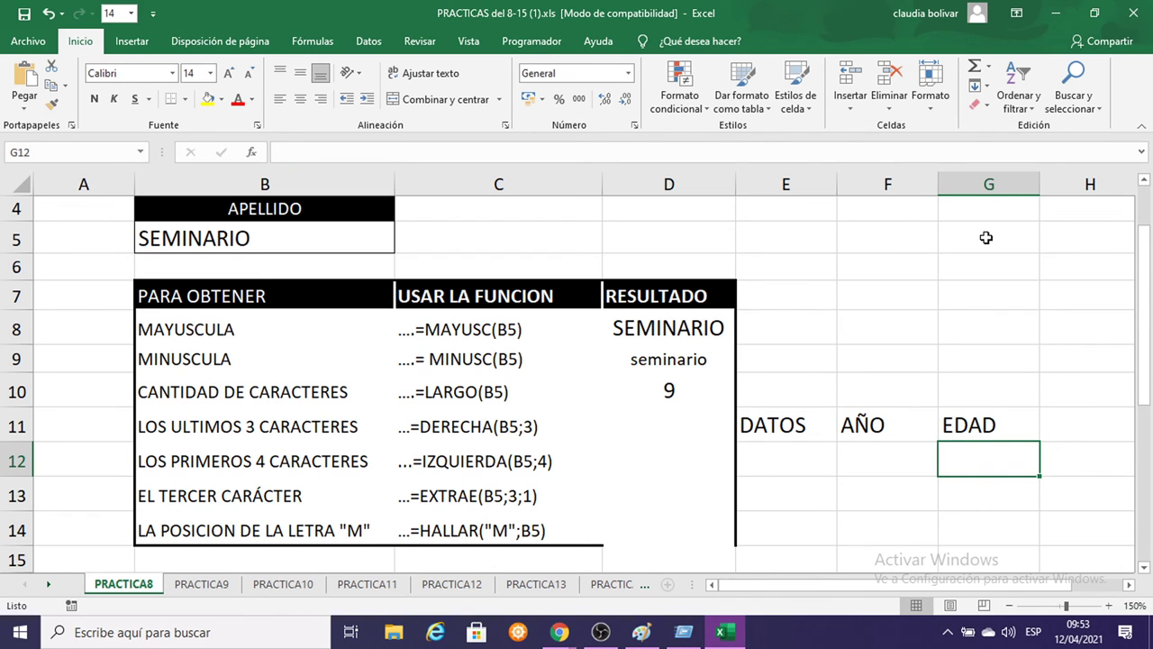
Widen column E slightly and enter three sample first names under DATOS in cells E12:E14.
left_click(783, 455)
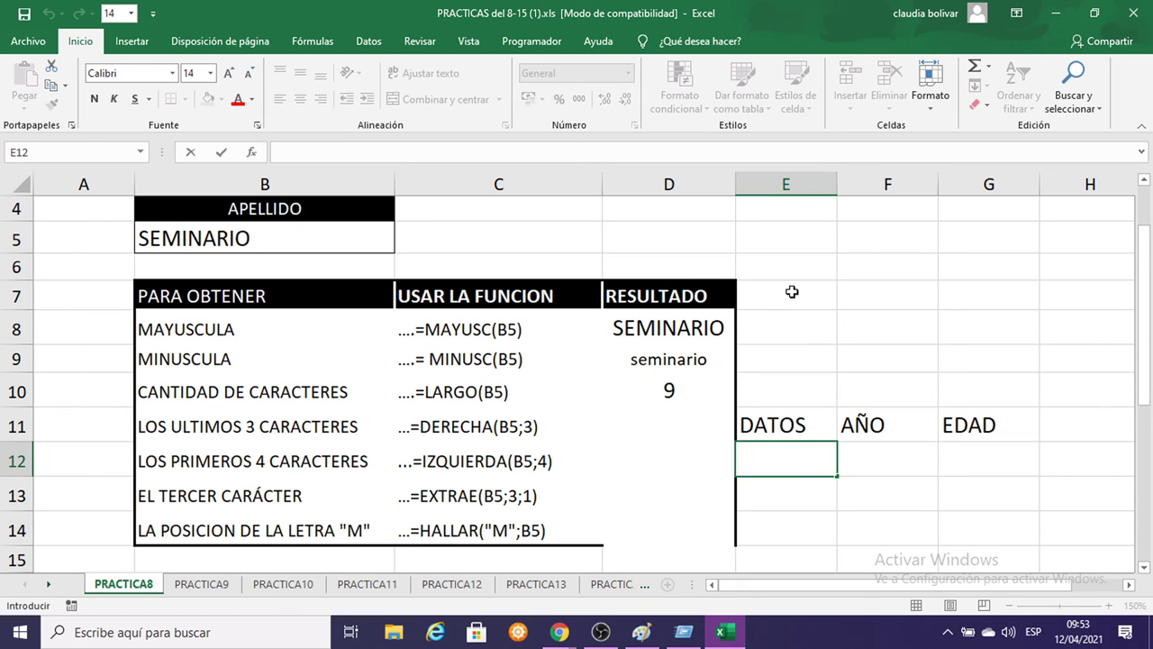
left_click(795, 295)
left_click_drag(837, 180, 870, 180)
scroll(955, 313, "down", 2)
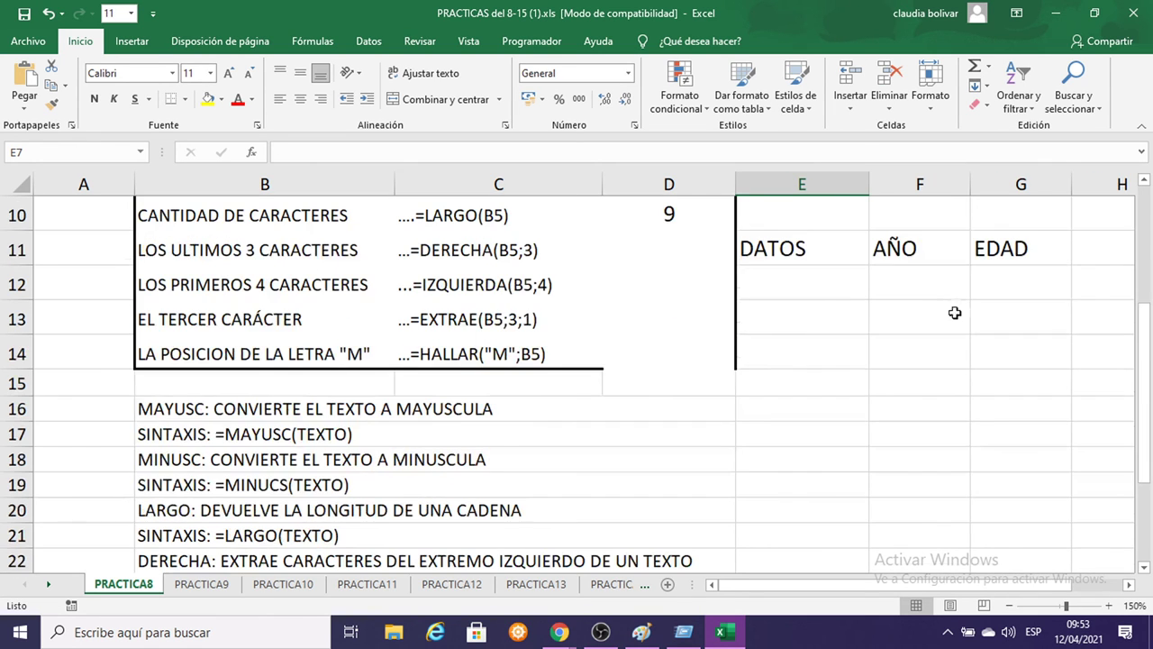
left_click(802, 282)
left_click(818, 329)
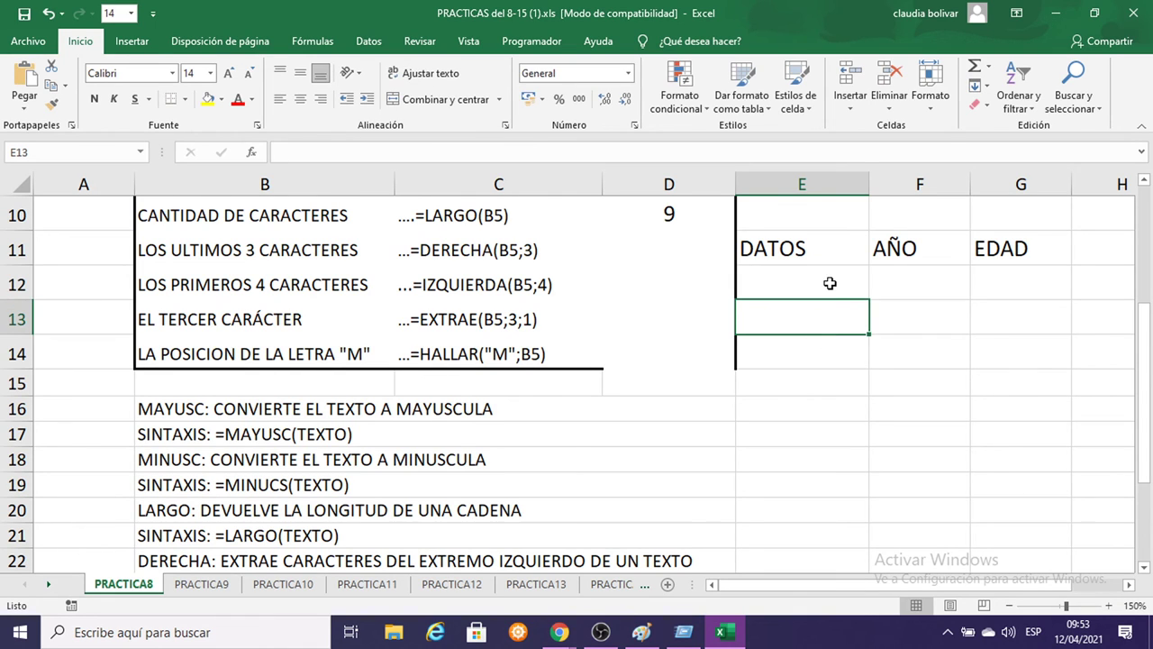
double_click(829, 283)
type("ALDO")
key("Return")
type("MERY")
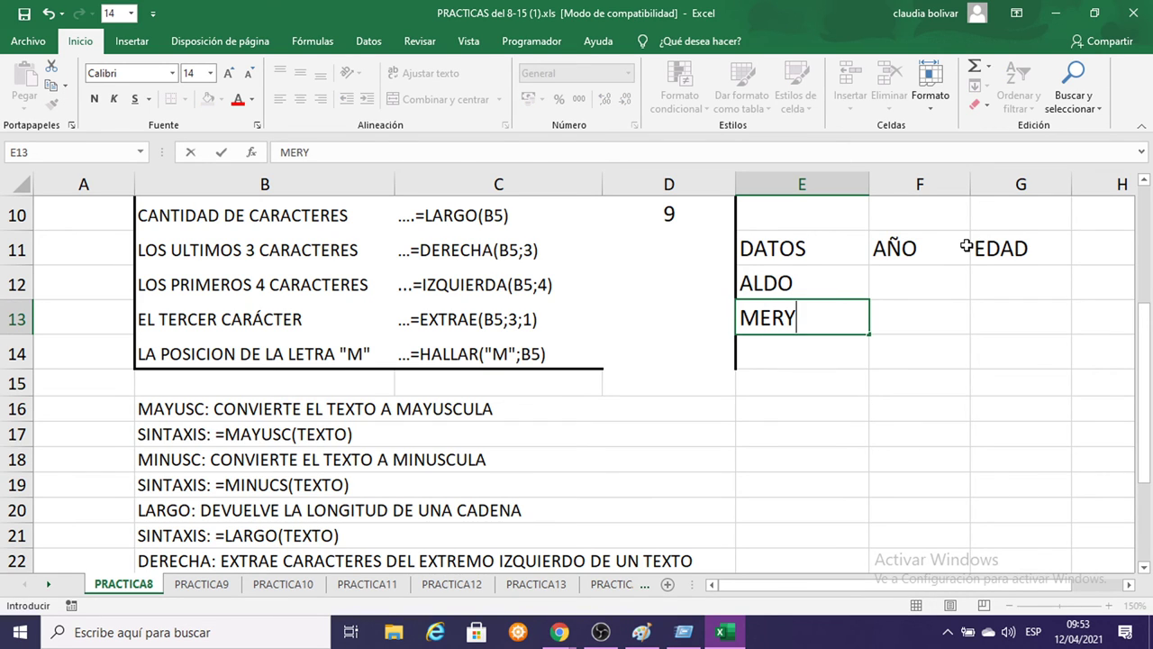
key("Return")
type("LUIS")
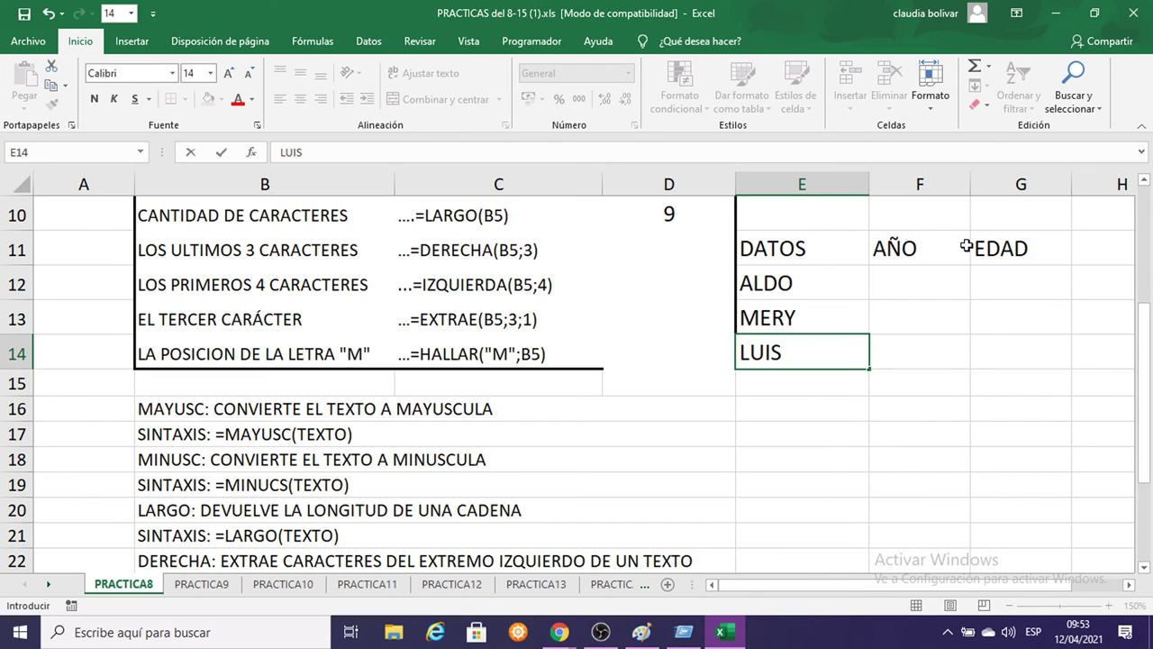
Append the years 1999, 1995 and 1989 to the names in cells E12, E13 and E14 respectively.
double_click(805, 282)
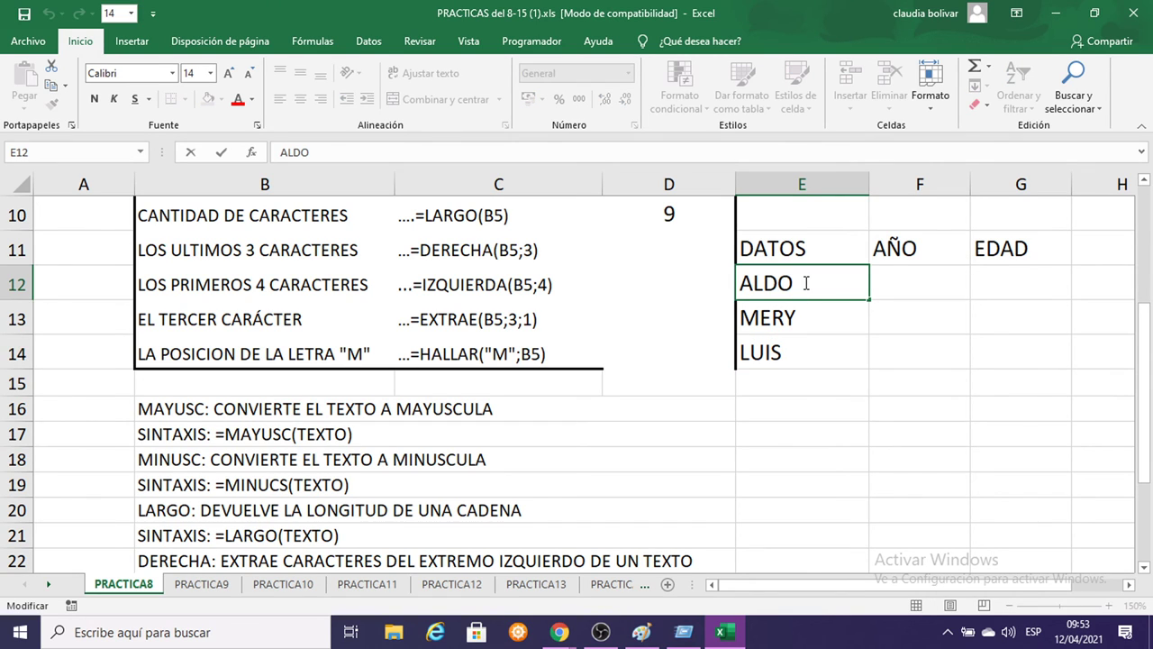
type("1999")
key("Return")
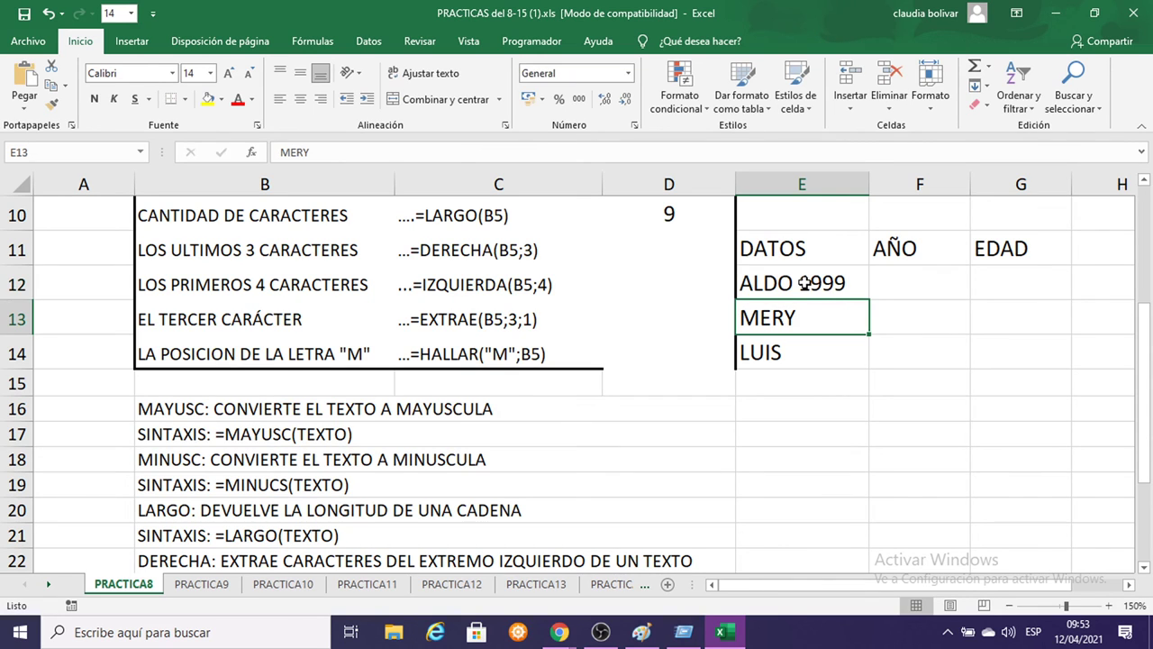
double_click(803, 319)
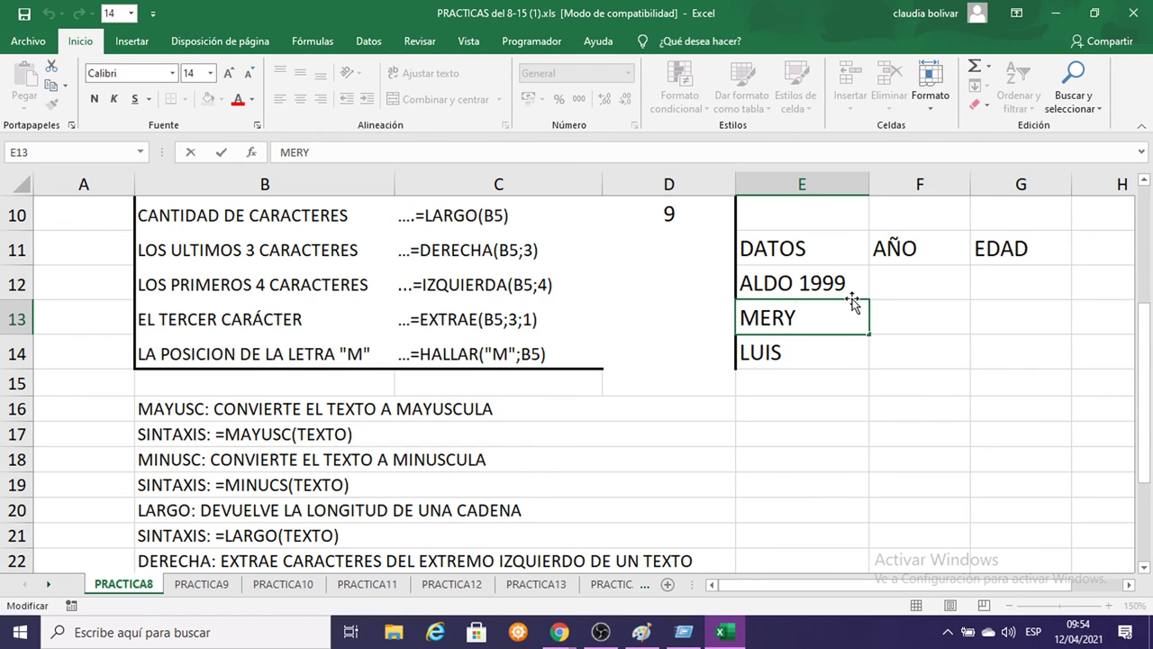
type("1995")
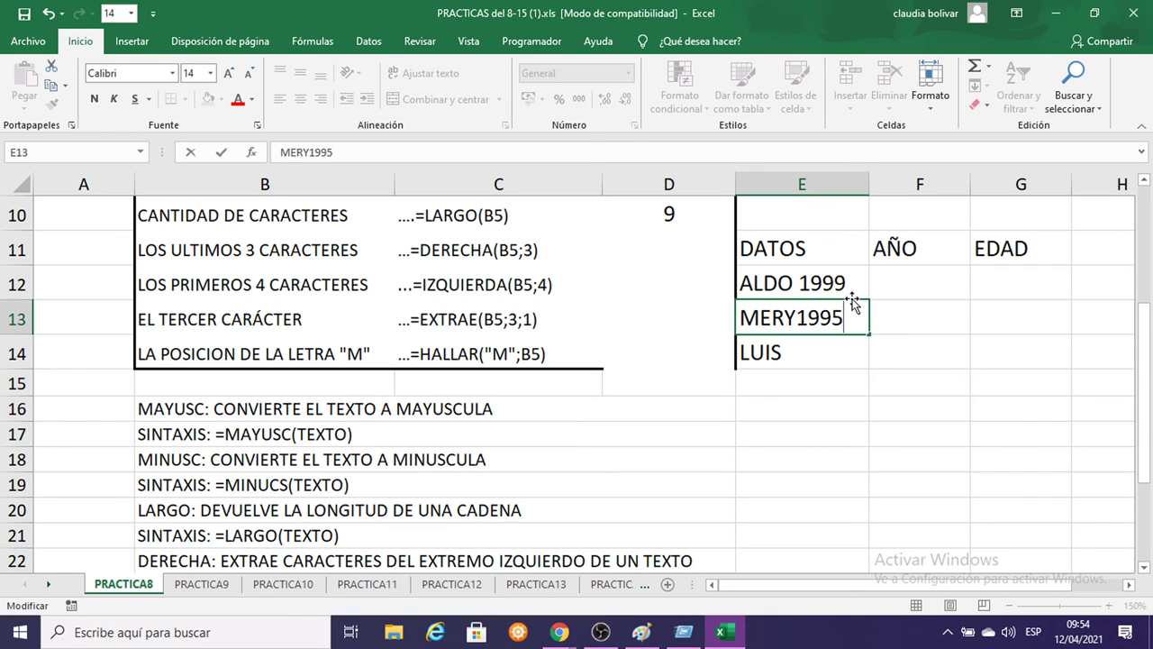
key("Return")
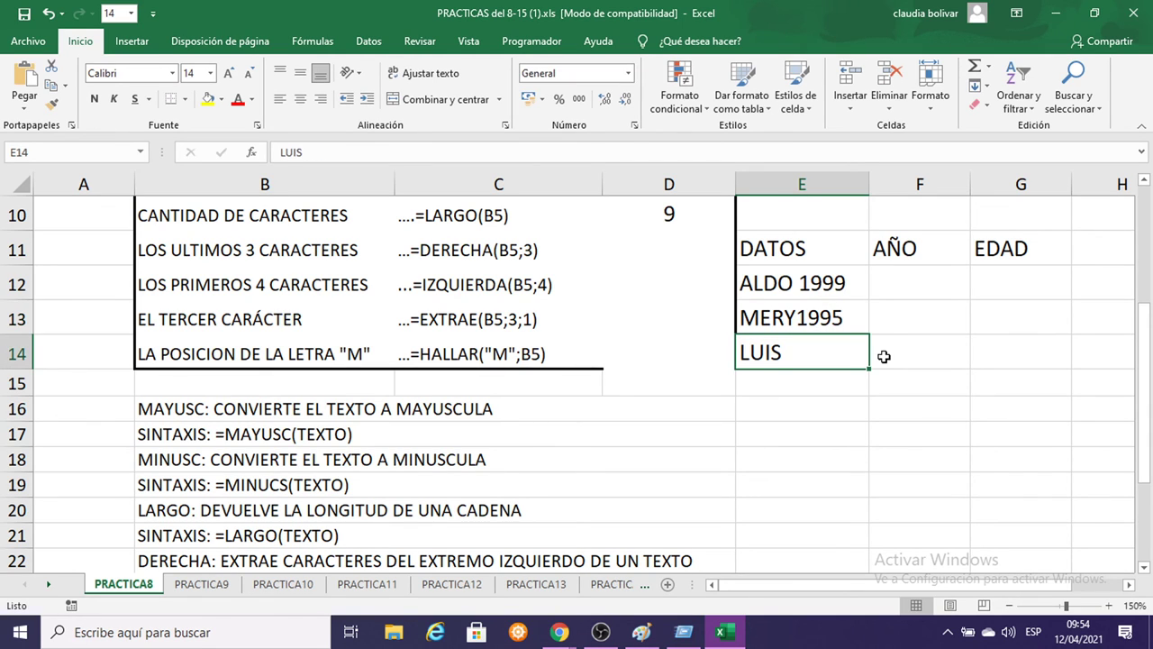
double_click(783, 353)
type("1989")
key("Return")
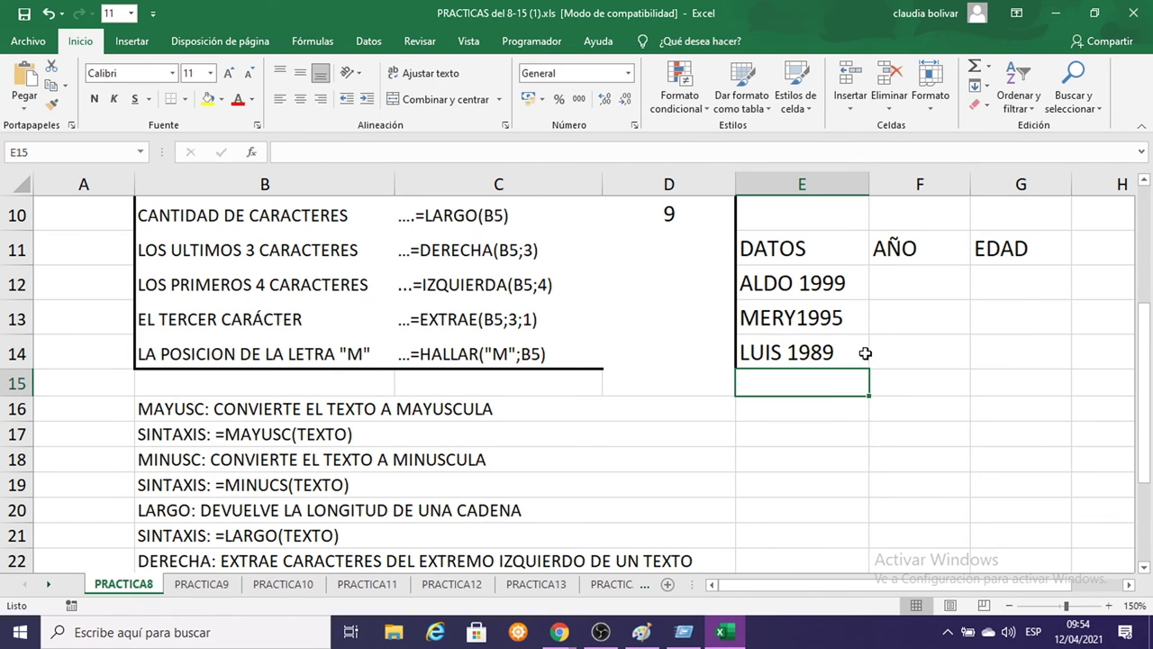
double_click(905, 276)
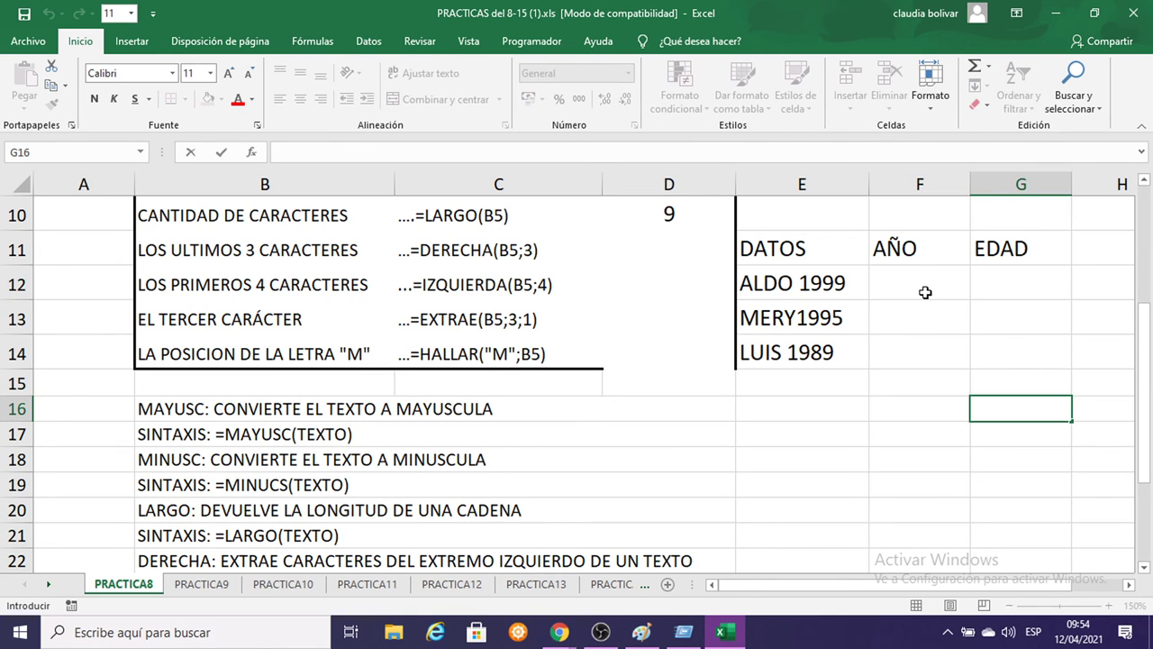
double_click(924, 291)
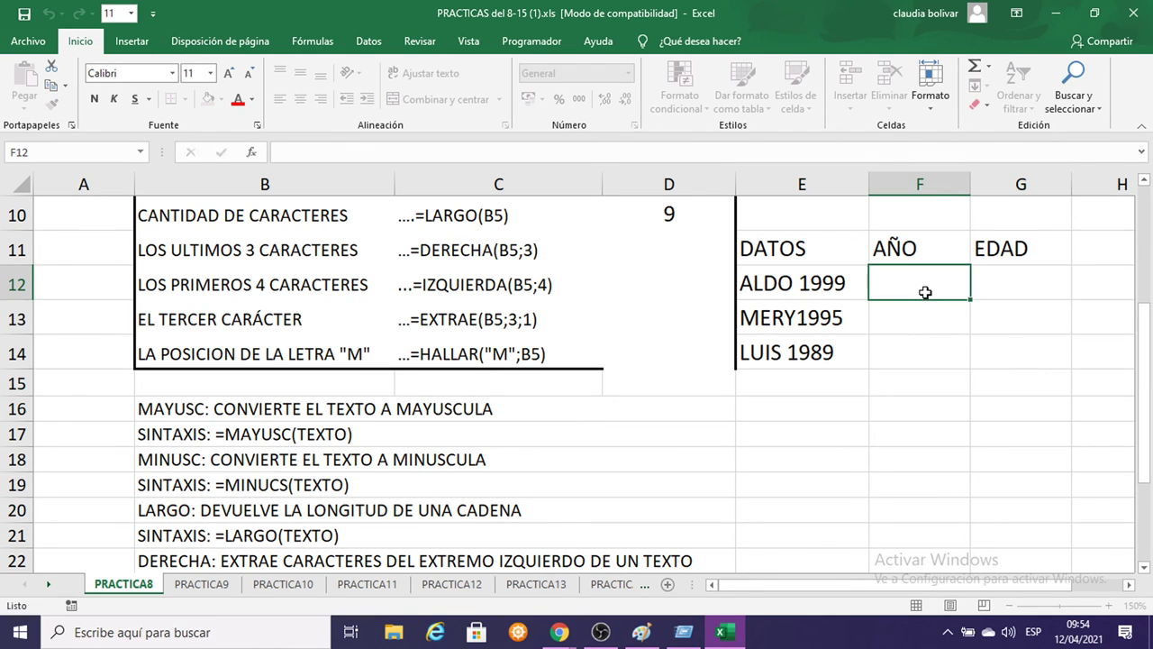
left_click(1128, 583)
left_click(1128, 584)
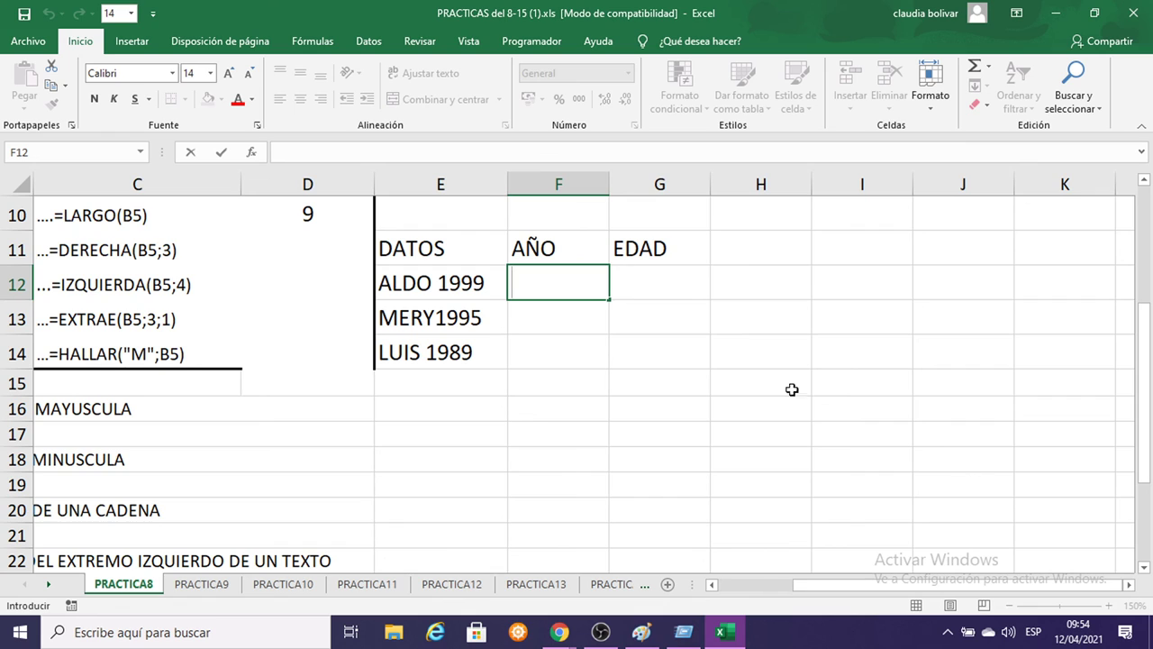
left_click(567, 340)
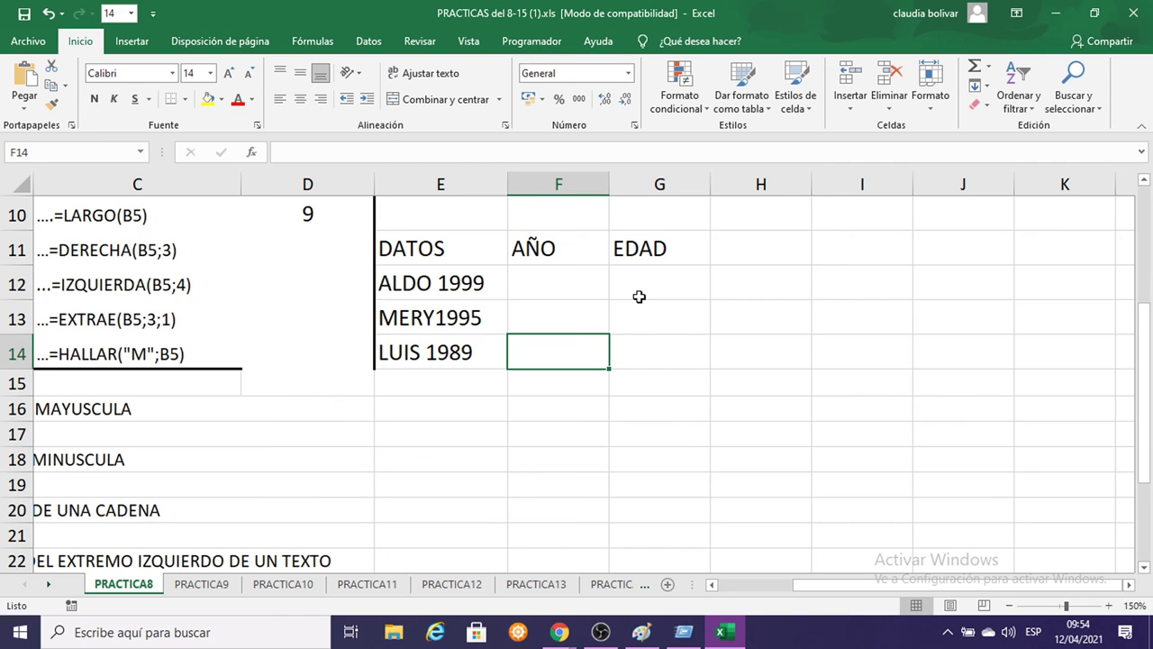
left_click(582, 282)
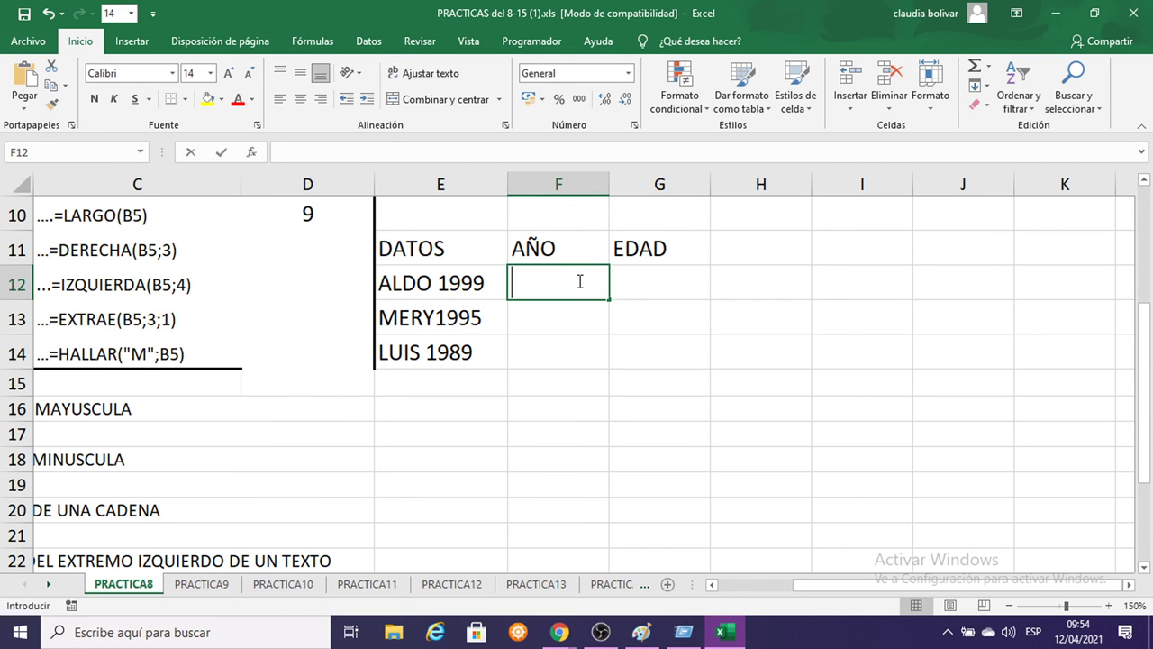
left_click(648, 342)
Write the formula =DERECHA(E12;4) in cell F12 under AÑO to extract the year from E12.
double_click(558, 279)
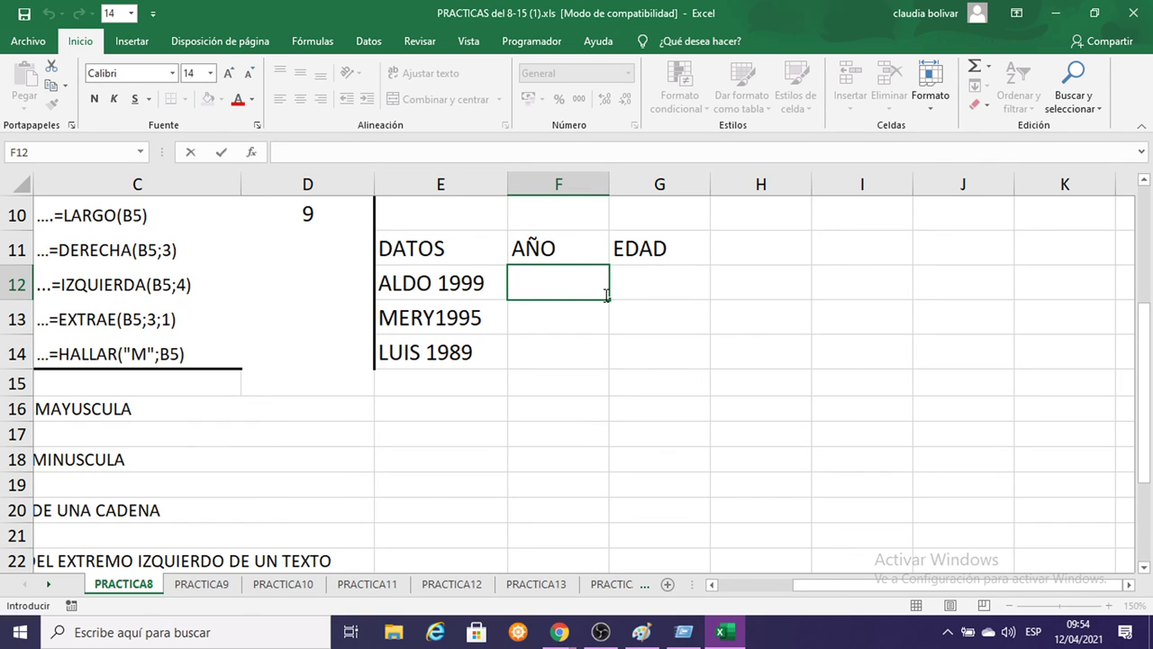
type("=")
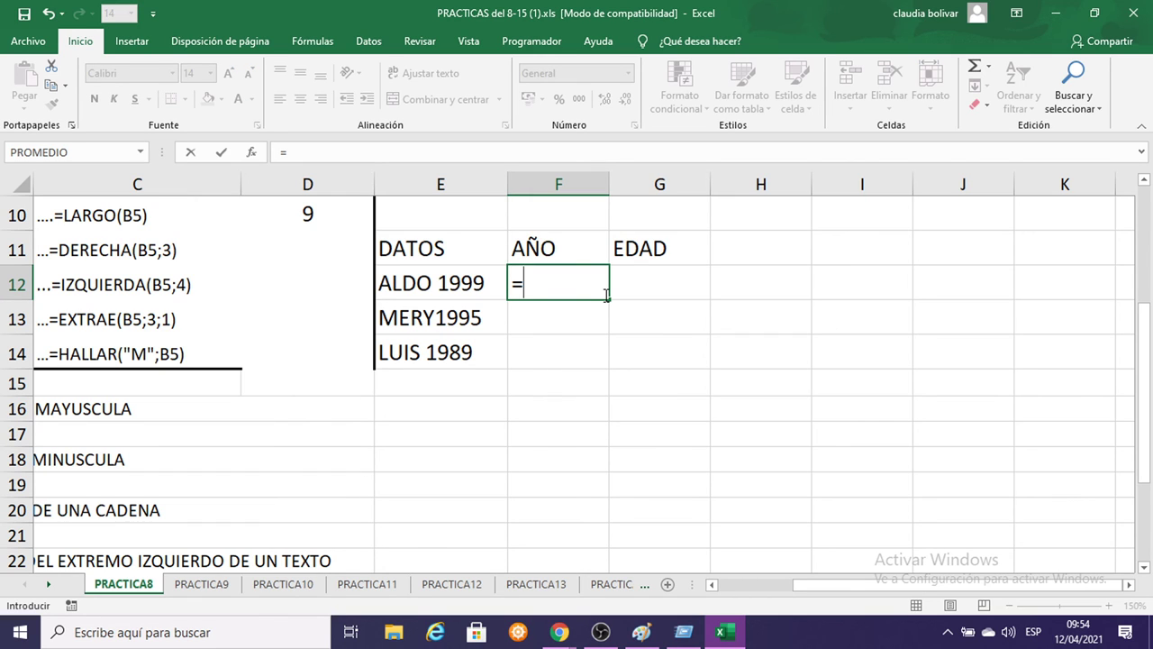
type("DERECH")
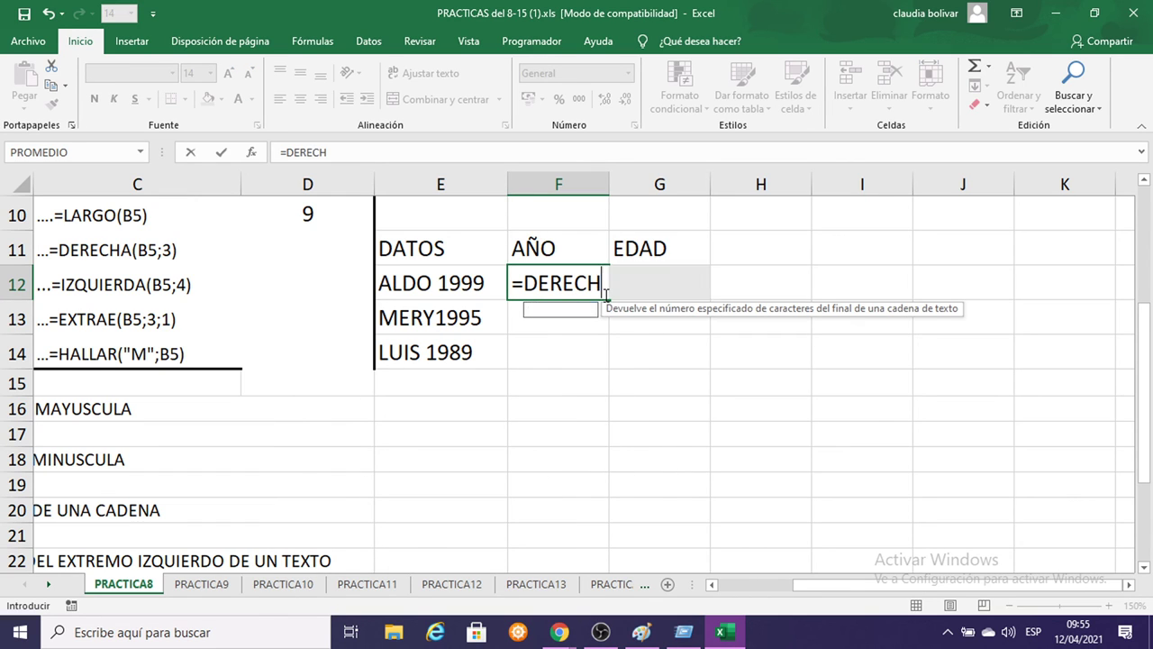
type("A(")
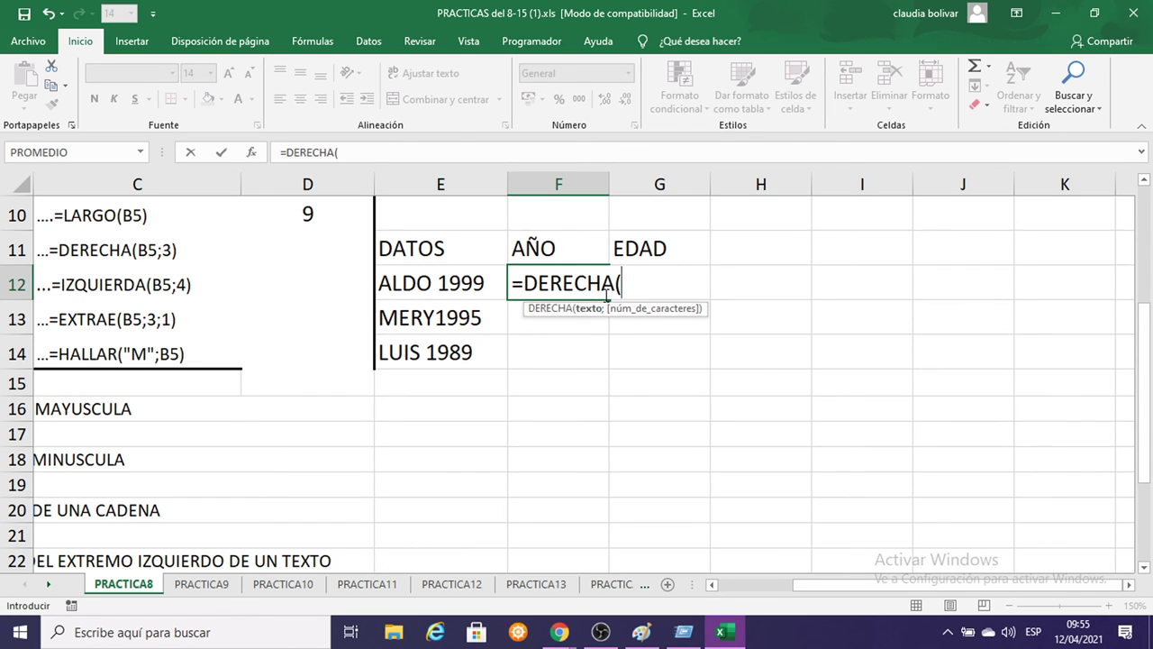
key("BackSpace")
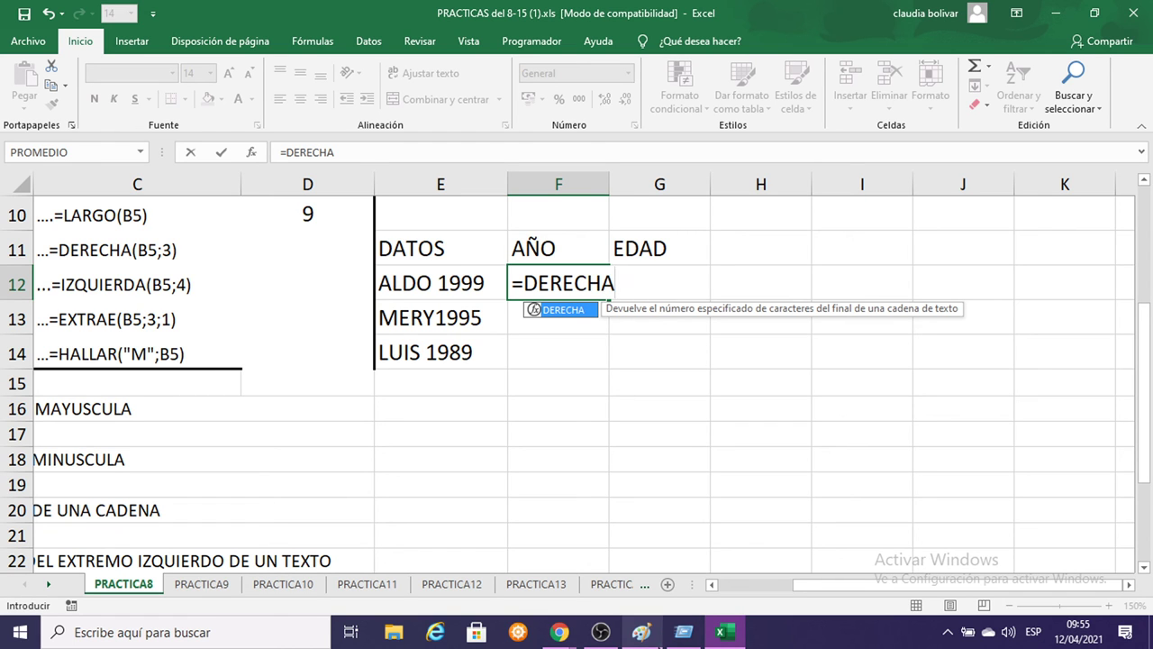
left_click(642, 632)
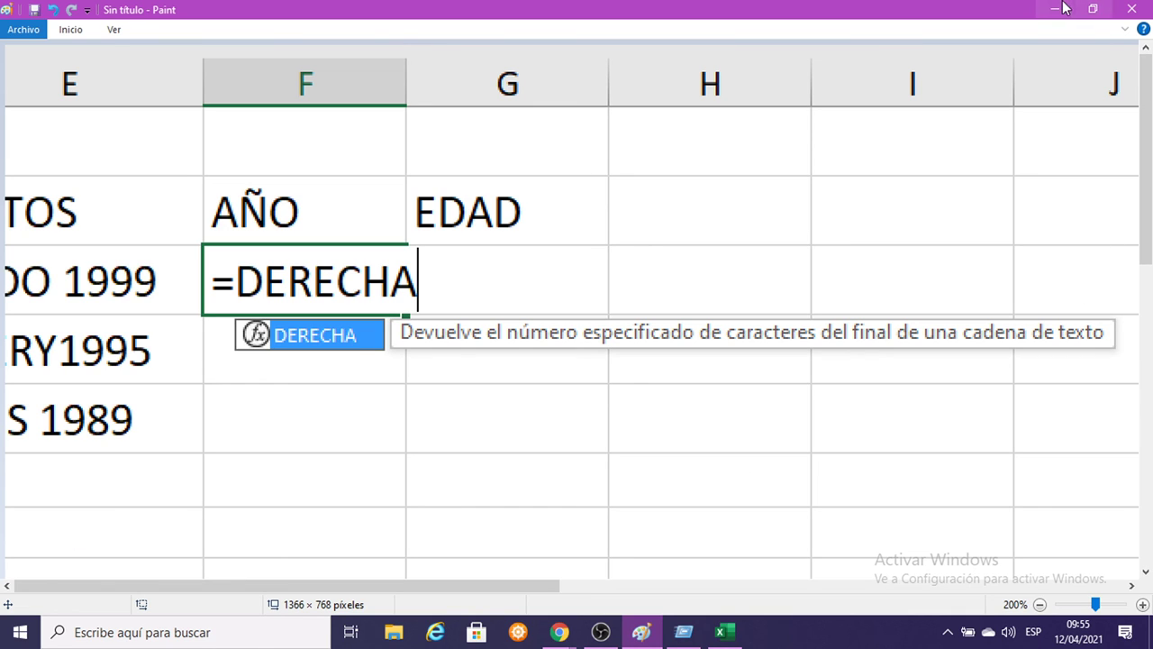
left_click(720, 631)
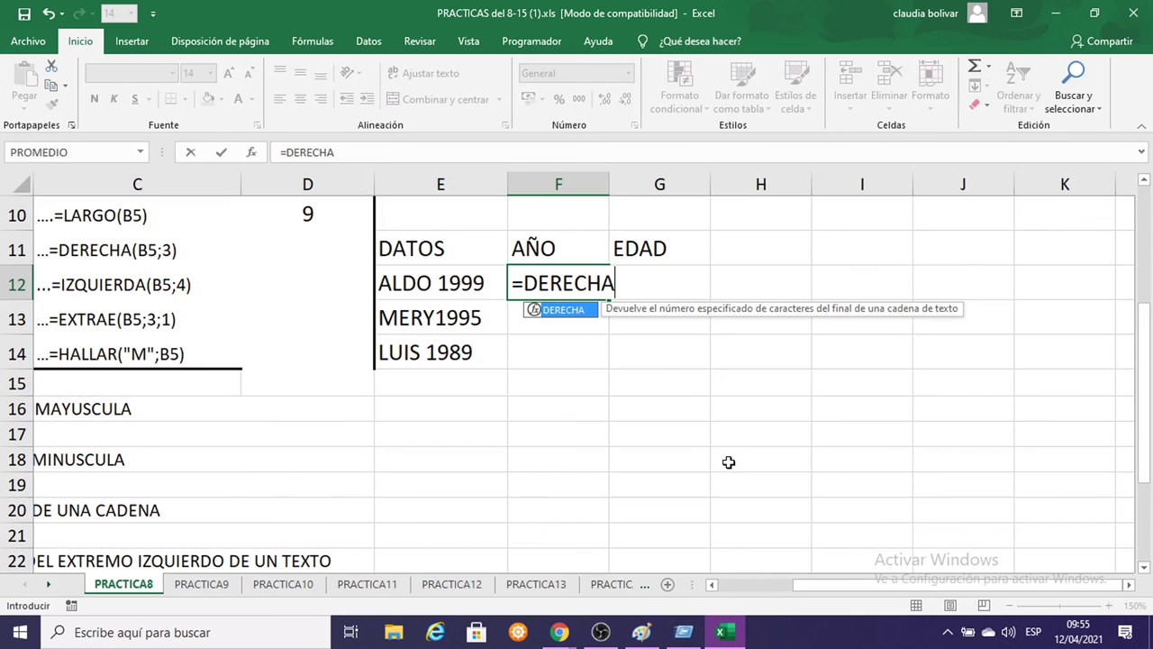
type("(")
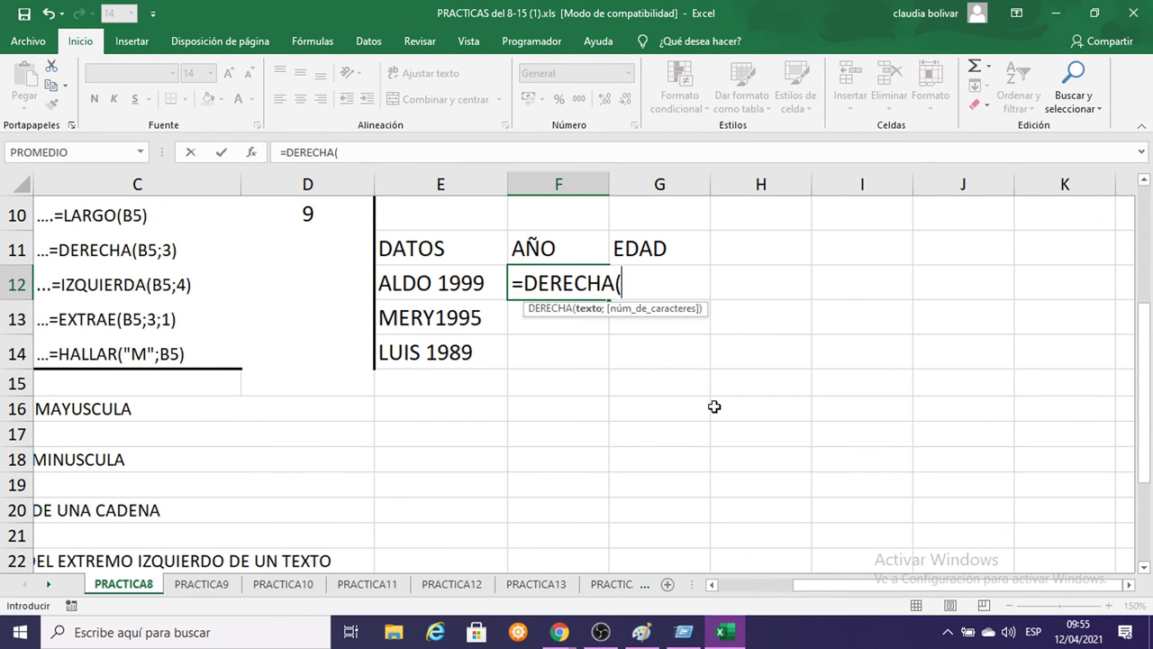
left_click(407, 281)
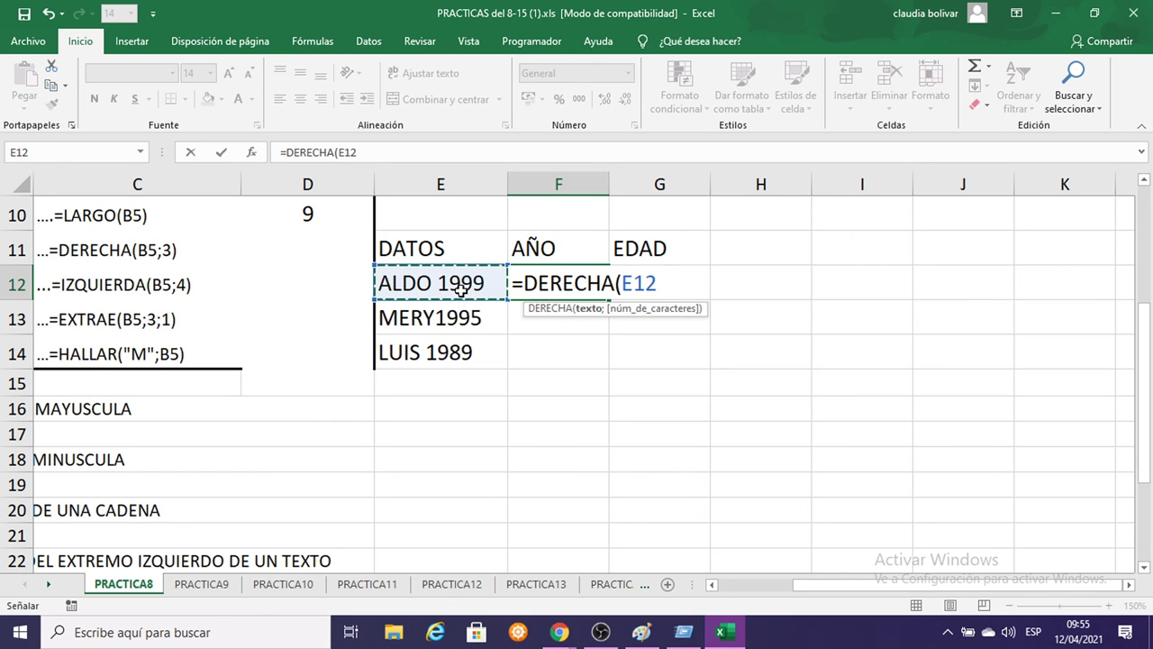
type(";")
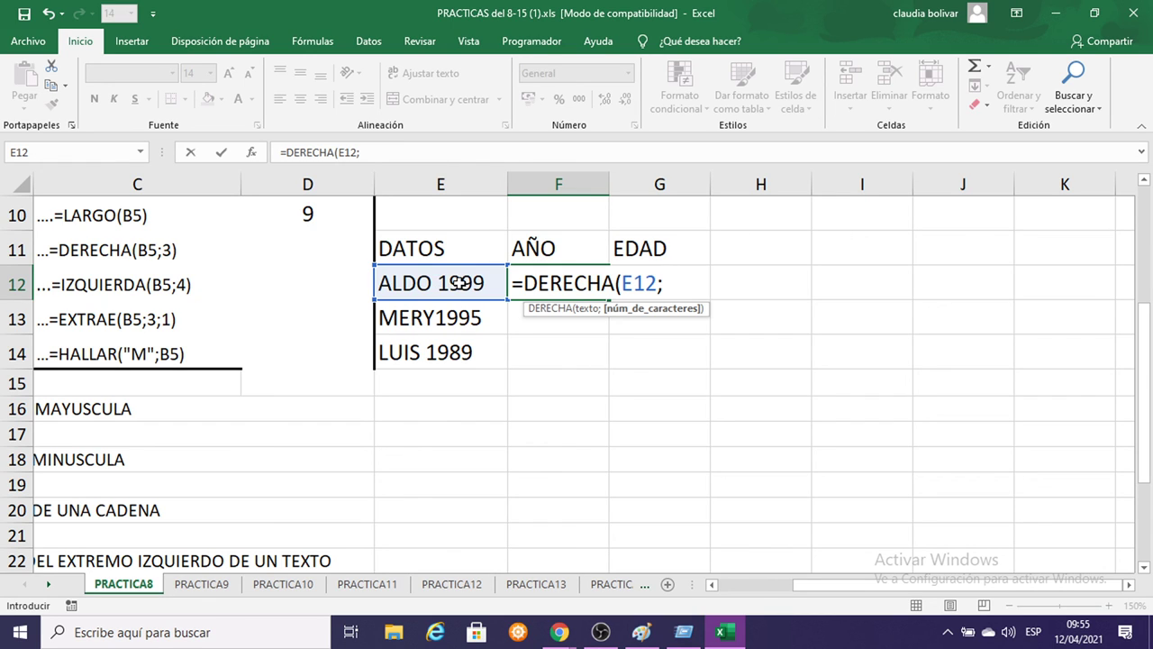
type("4)")
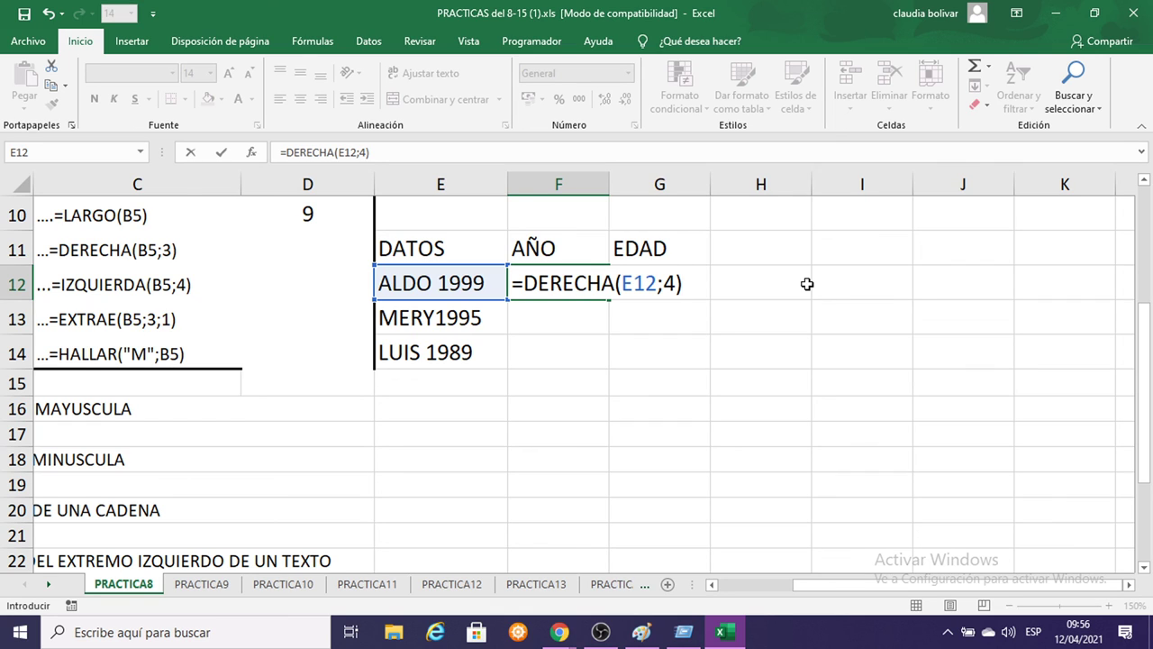
Inspect the texto and núm_de_caracteres arguments of the DERECHA formula in F12 and commit the formula.
double_click(641, 285)
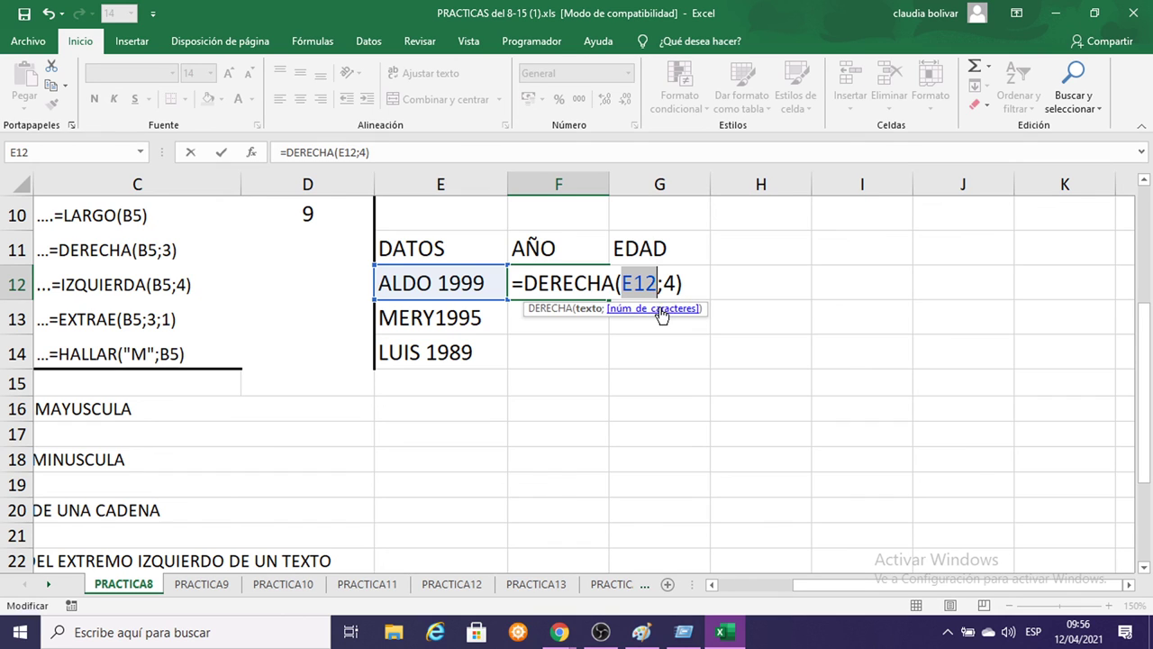
left_click(642, 634)
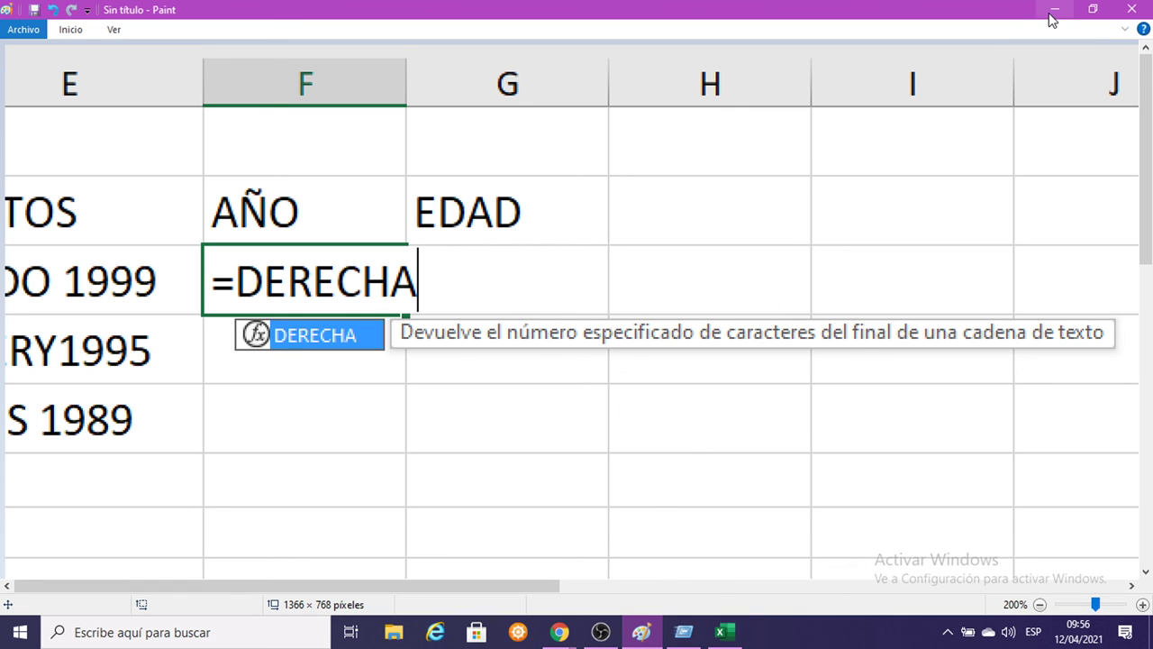
left_click(723, 634)
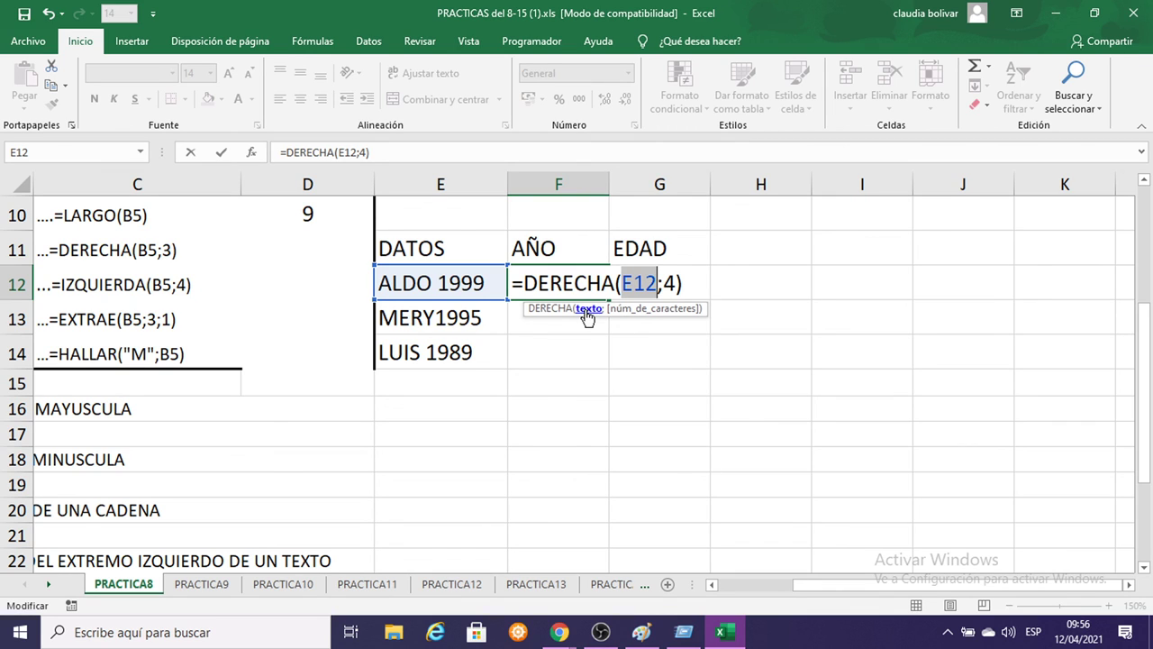
left_click(650, 309)
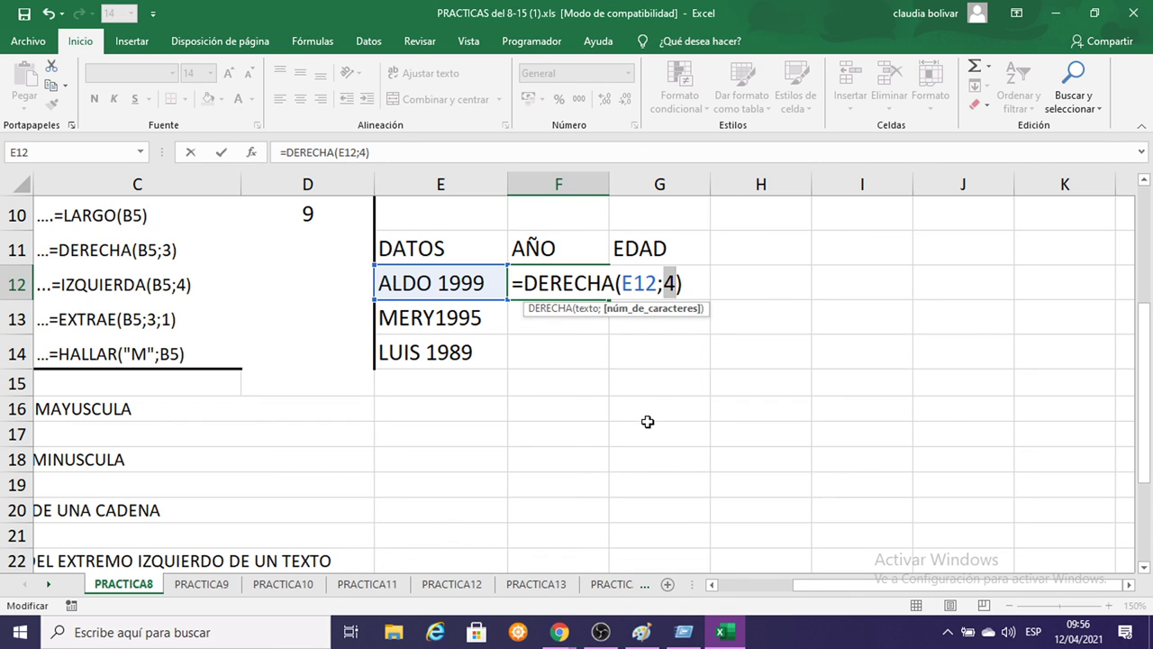
key("Return")
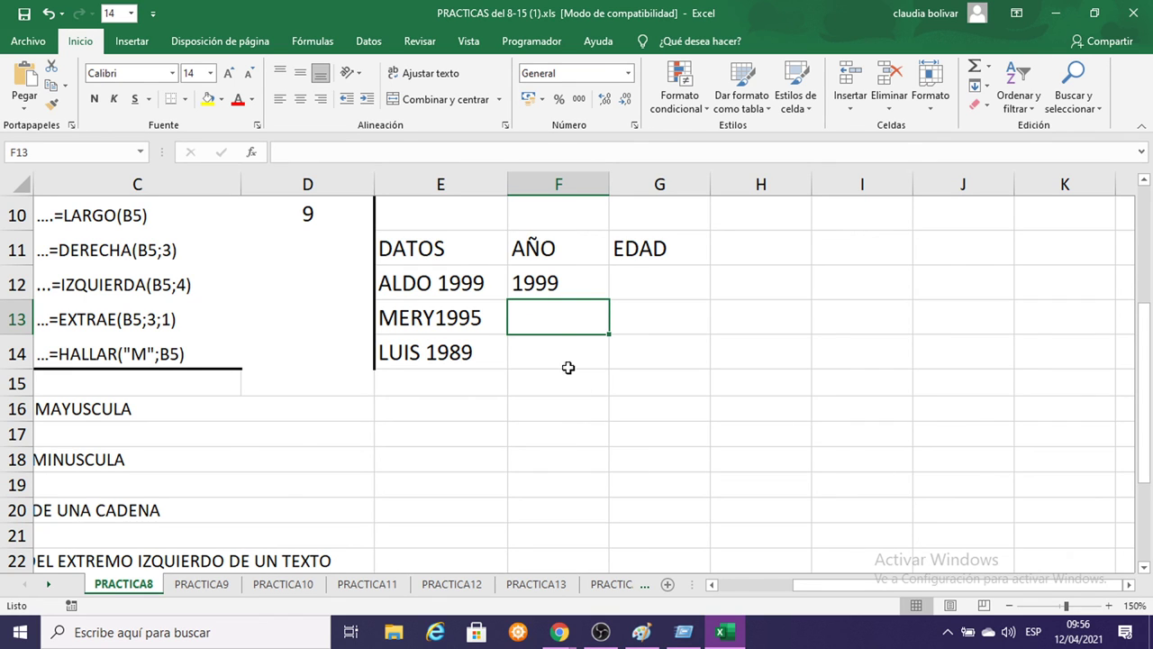
Reopen the formula in F12 for review and copy it down to cells F13:F14.
double_click(546, 288)
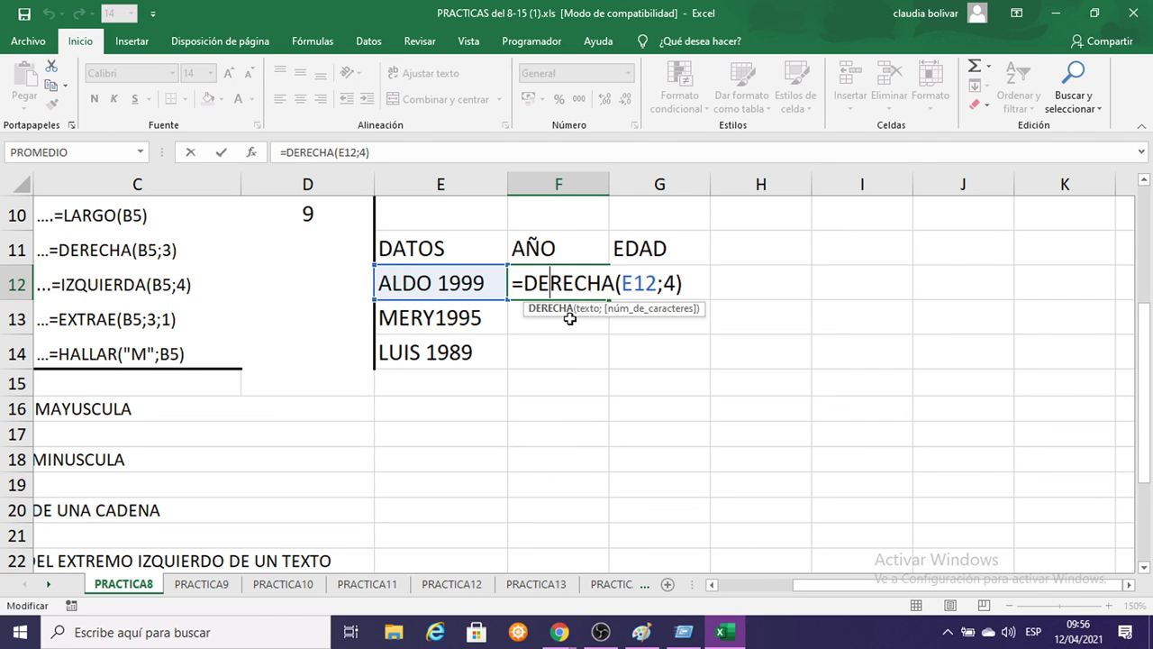
key("Return")
left_click(572, 289)
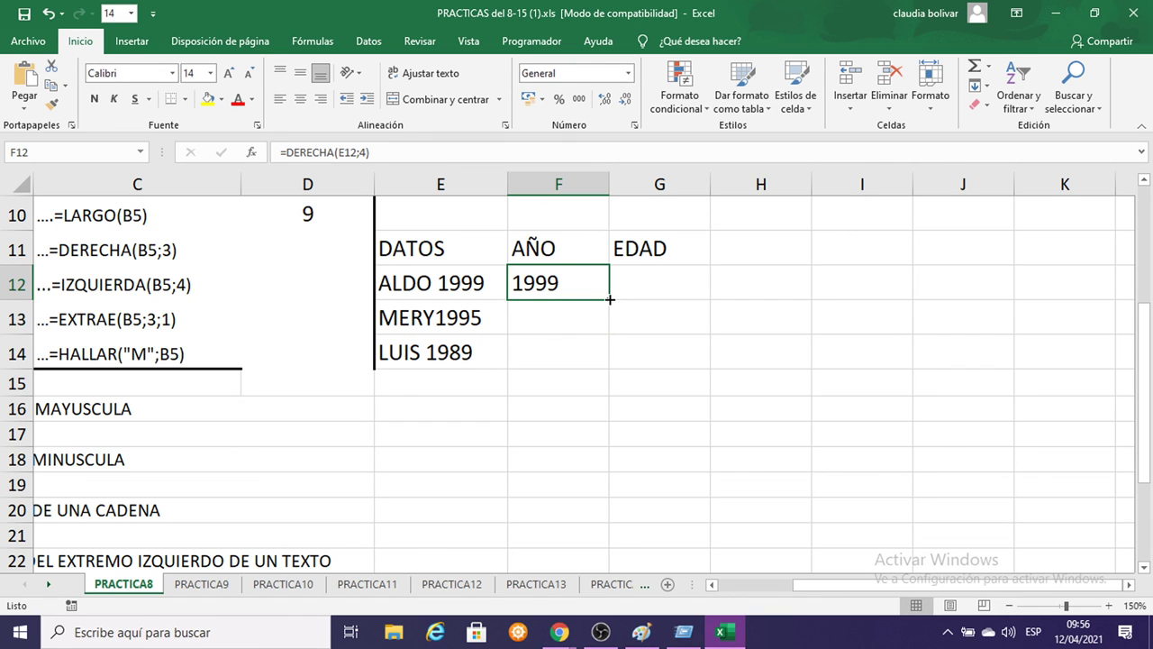
left_click_drag(611, 302, 601, 339)
left_click(601, 339)
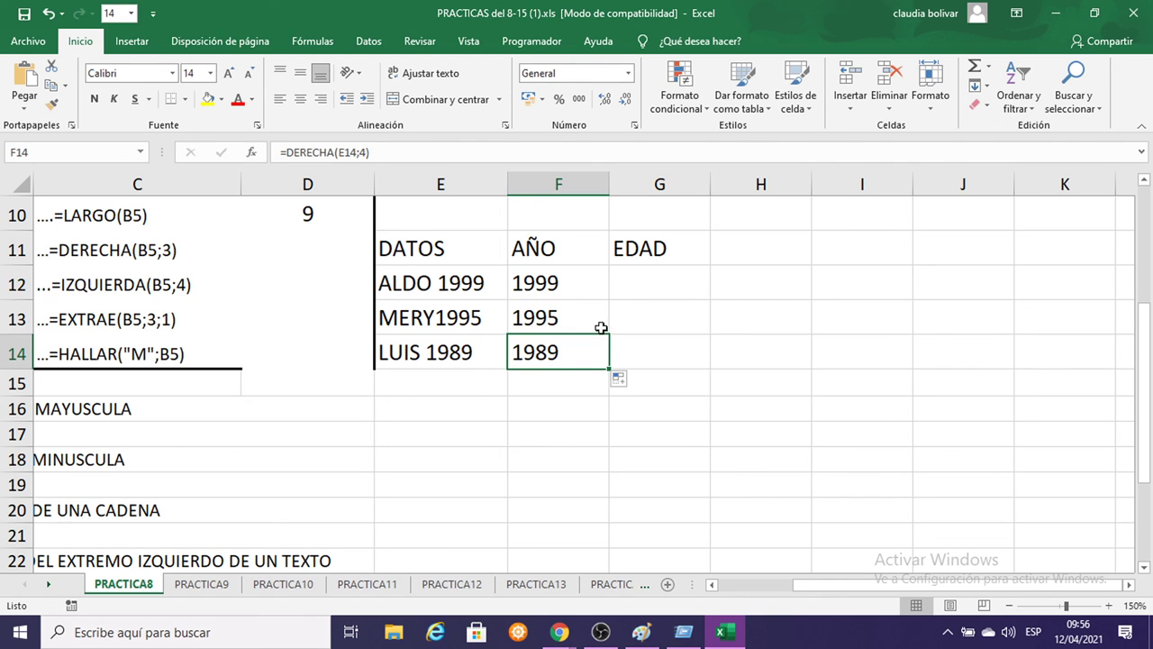
Examine the copied DERECHA formula in cell F14 and its cell reference.
double_click(523, 355)
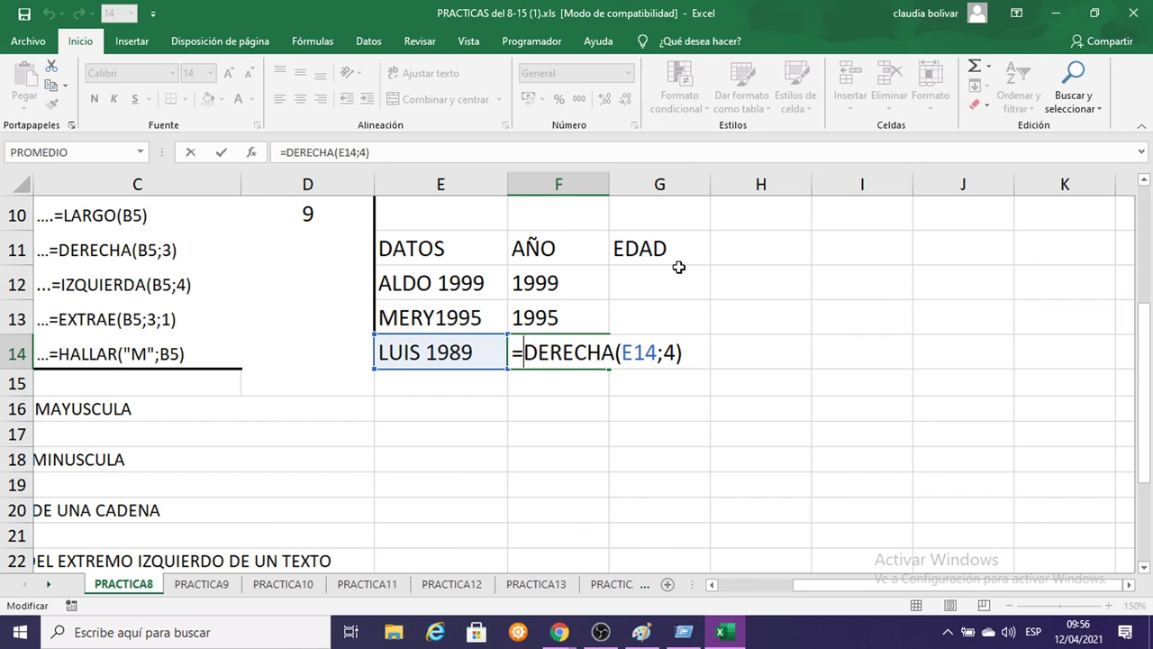
key("Return")
double_click(569, 352)
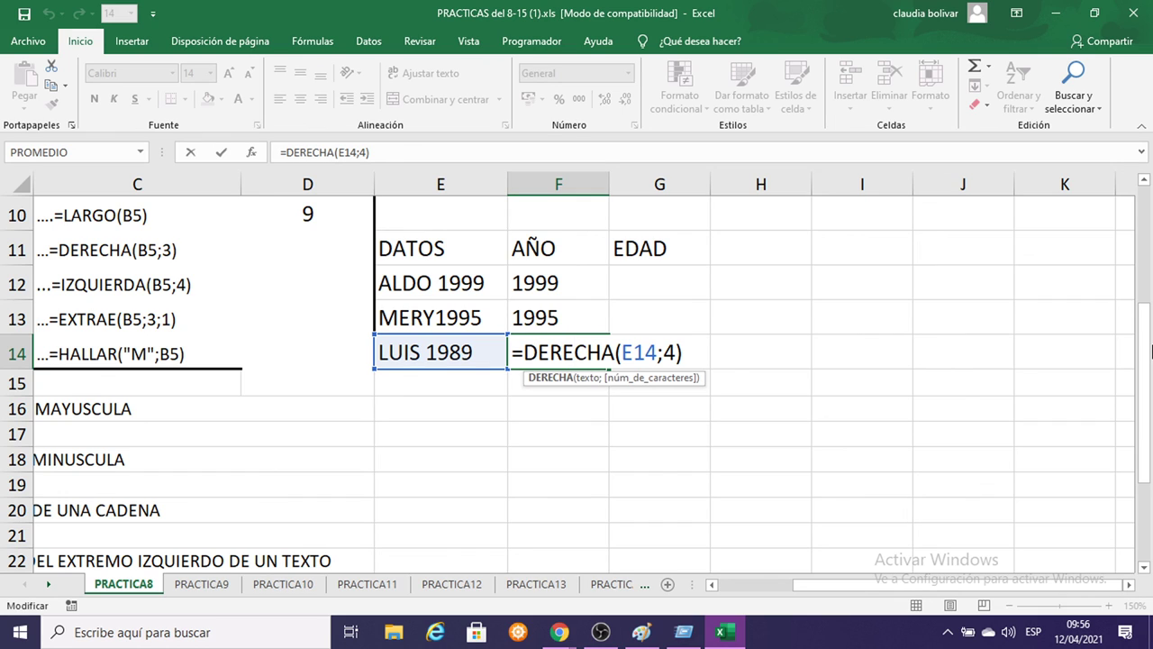
key("Return")
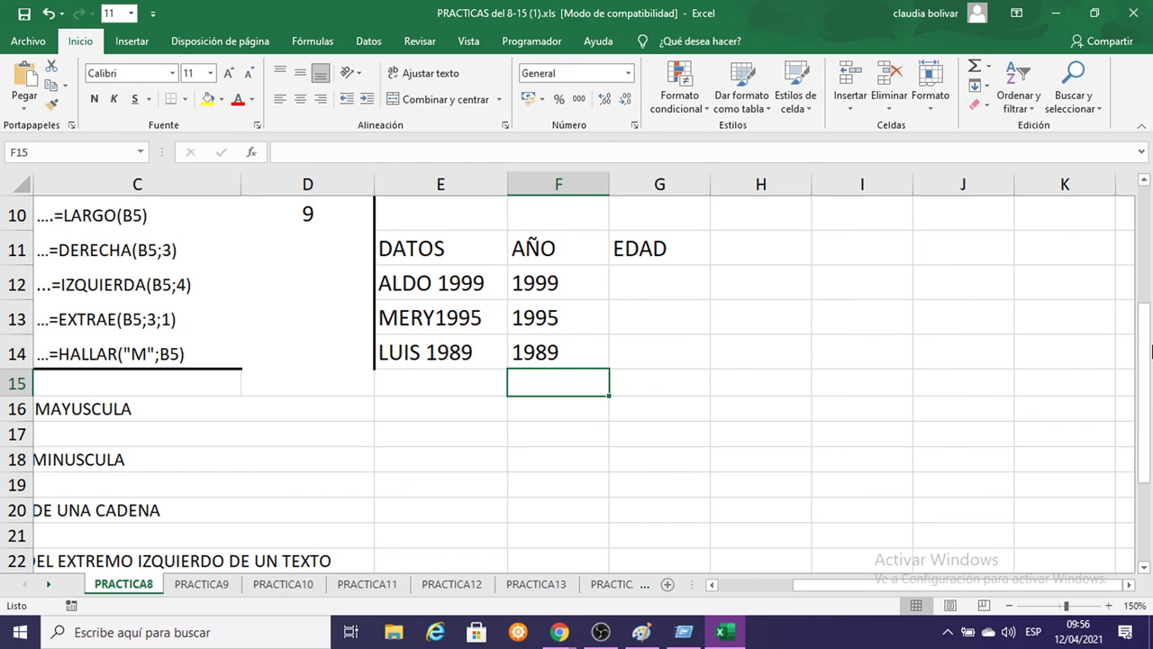
Calculate the ages under EDAD with =2021-F12 in cell G12, copied down through G14.
double_click(656, 284)
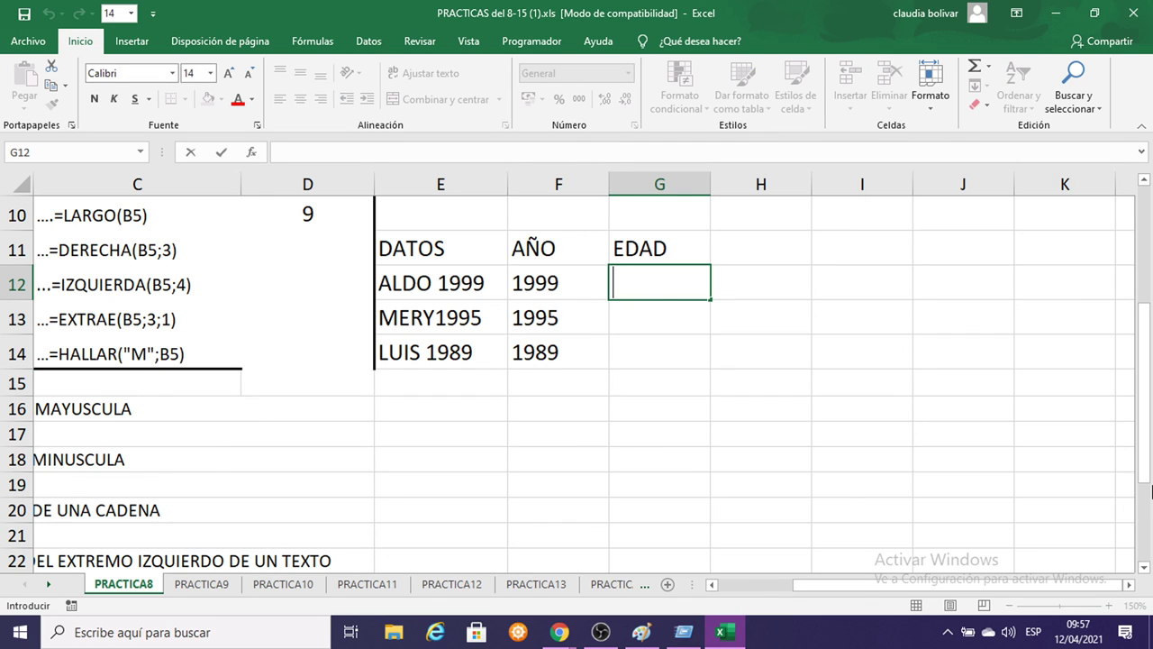
type("=20")
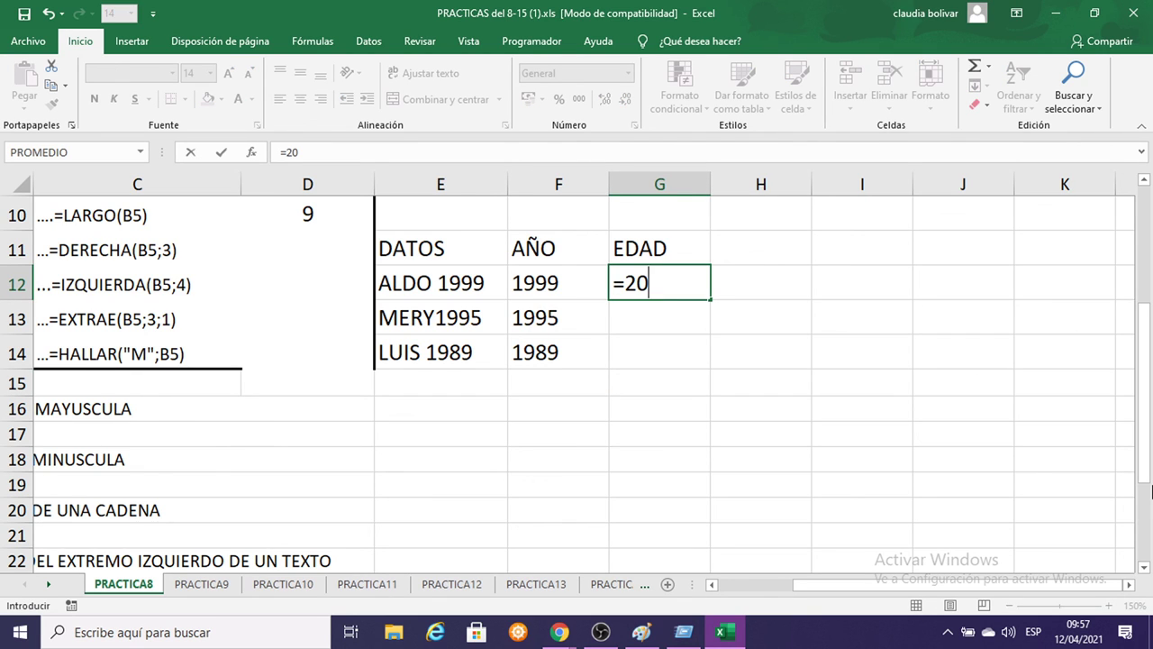
type("21-")
left_click(547, 283)
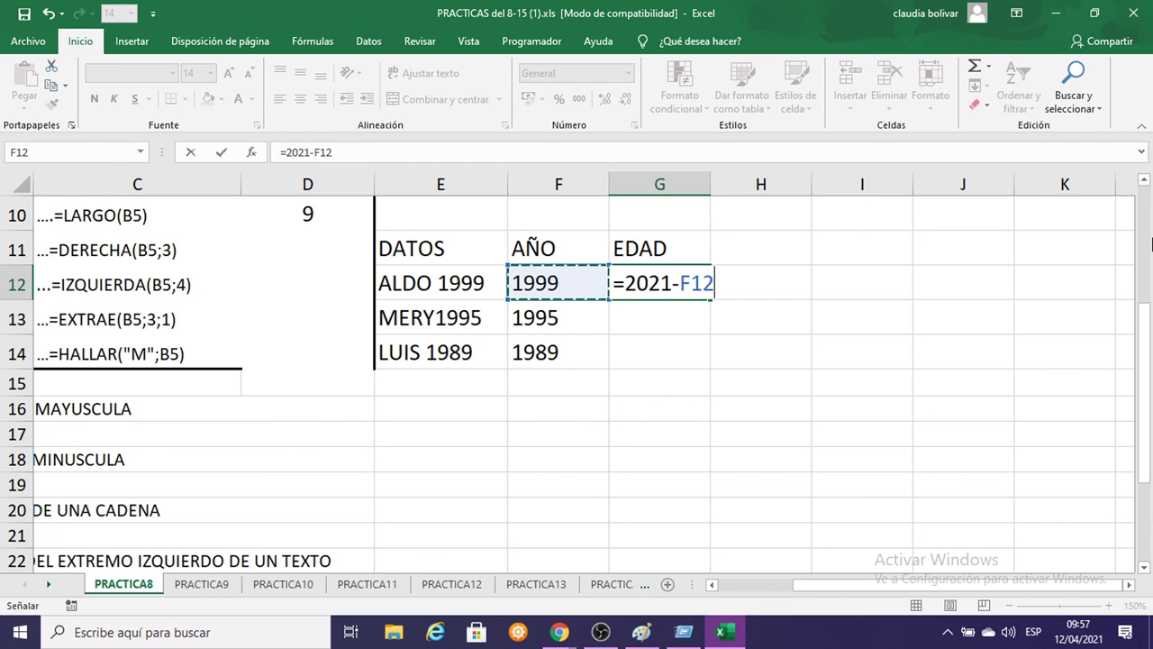
key("Return")
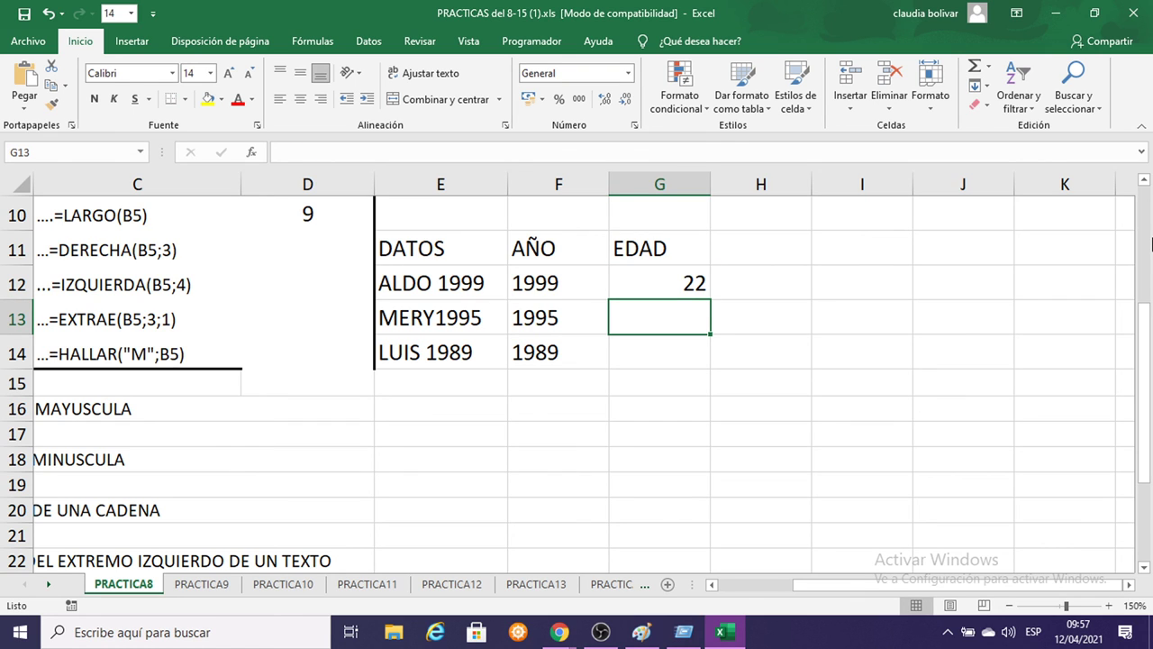
left_click(687, 285)
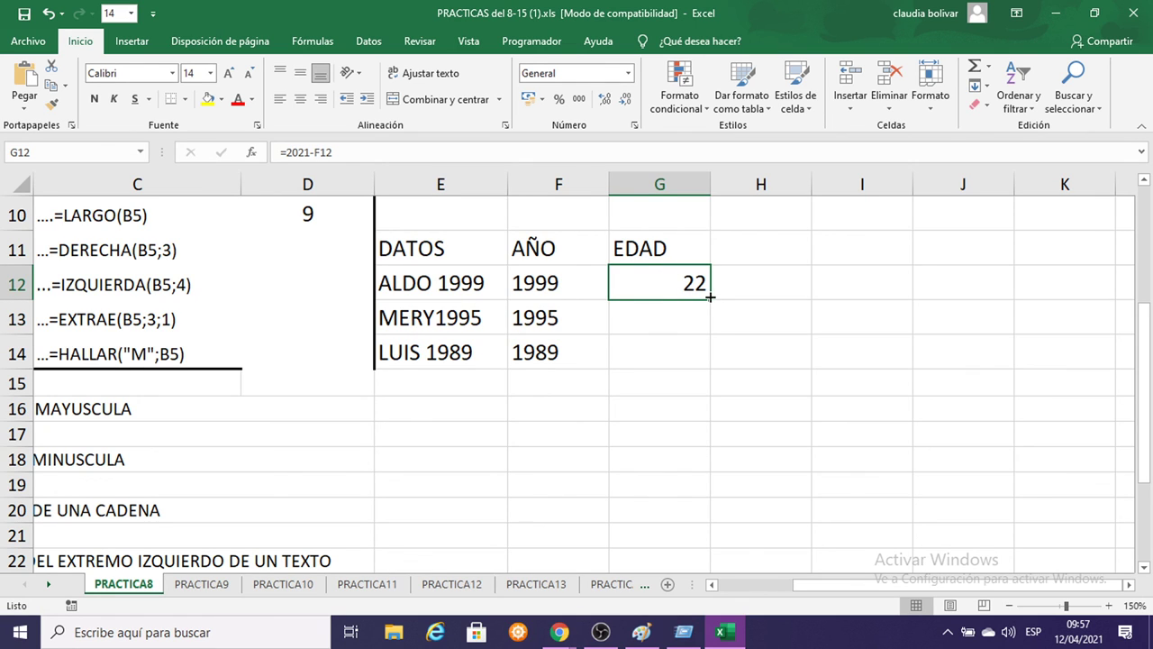
left_click_drag(711, 297, 712, 353)
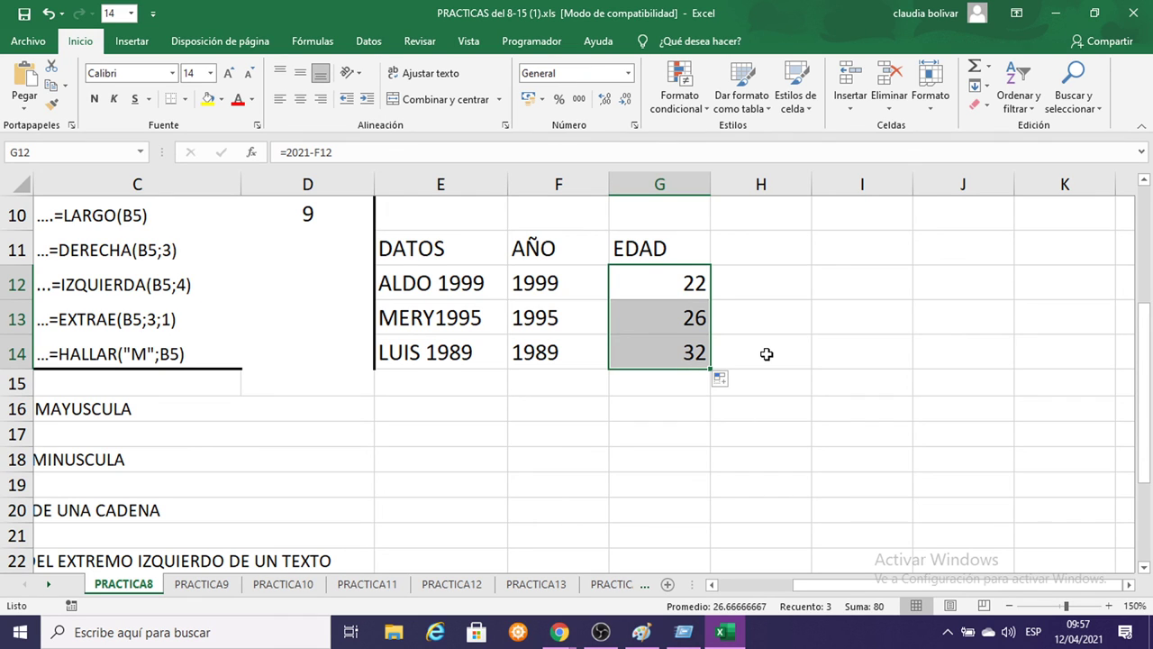
Undo the age and year formulas in F12:G14, leaving only the headings and the DATOS entries.
key("ctrl+z")
key("ctrl+z")
key("ctrl+z")
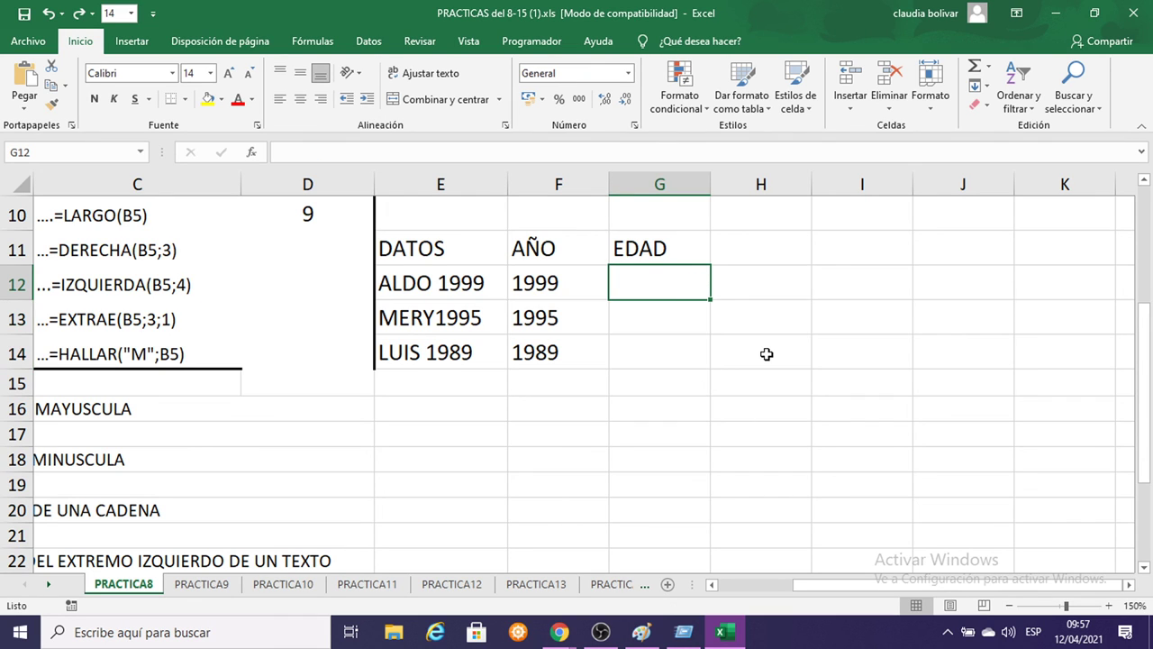
key("ctrl+z")
key("ctrl+z")
key("ctrl+z")
key("ctrl+z")
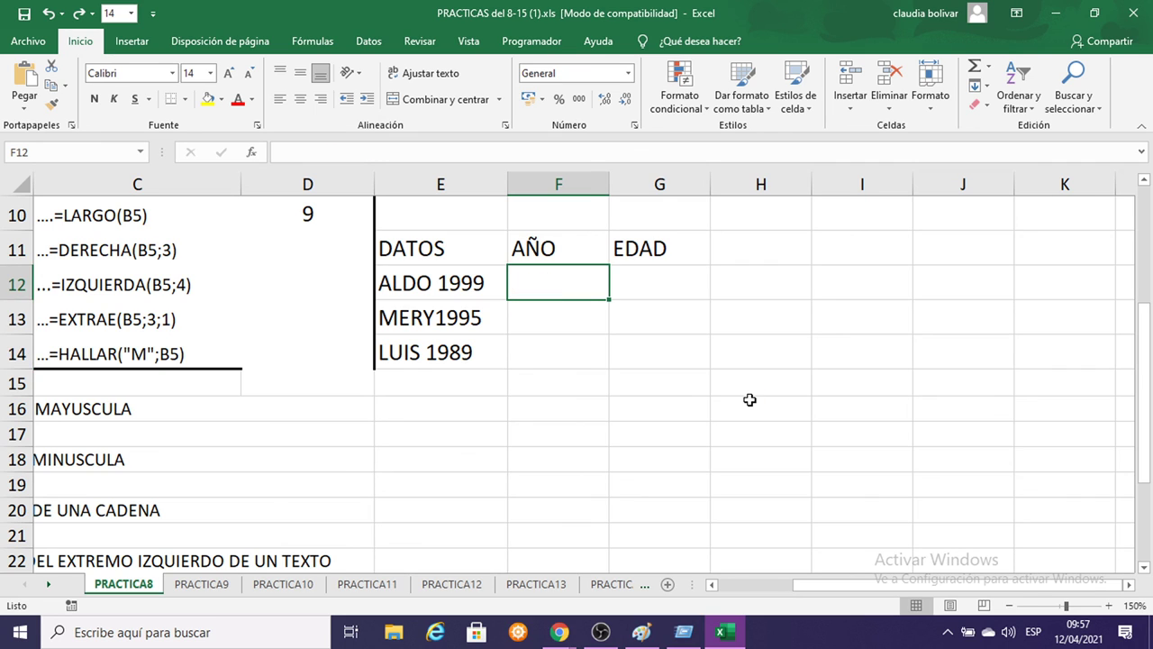
Undo the remaining side example in E11:G14, including the DATOS entries, the headings, the column width and the font size change.
key("ctrl+z")
key("ctrl+z")
key("ctrl+z")
key("ctrl+z")
key("ctrl+z")
key("ctrl+z")
key("ctrl+z")
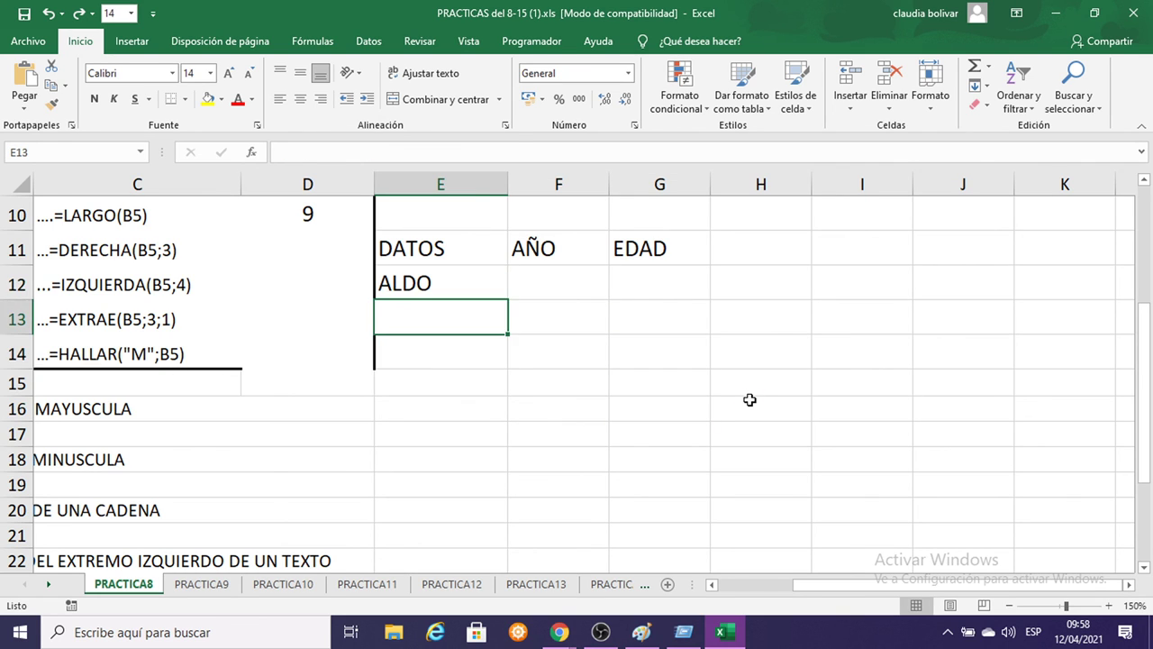
key("ctrl+z")
key("ctrl+z")
key("ctrl+z")
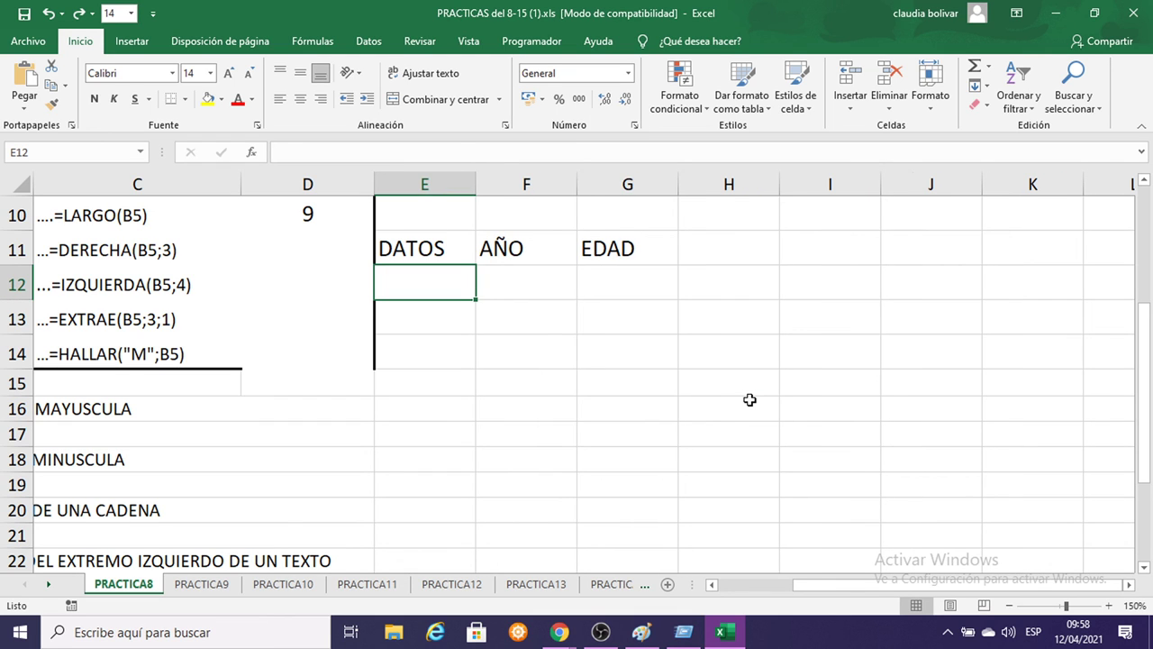
key("ctrl+z")
key("ctrl+z")
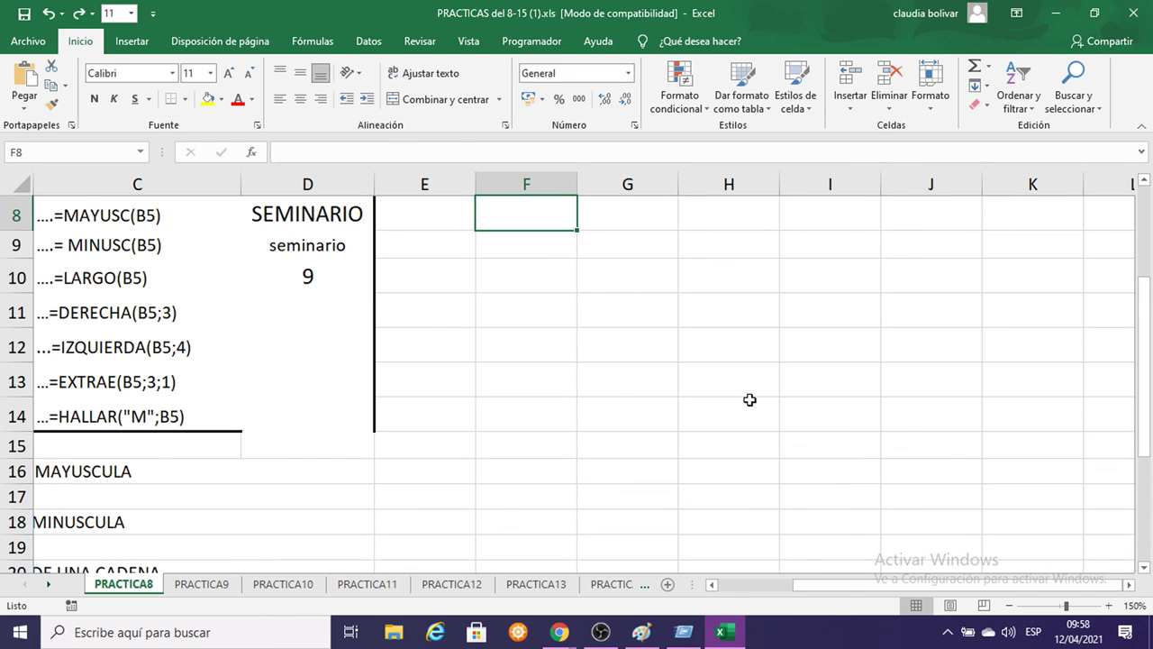
key("ctrl+z")
key("ctrl+z")
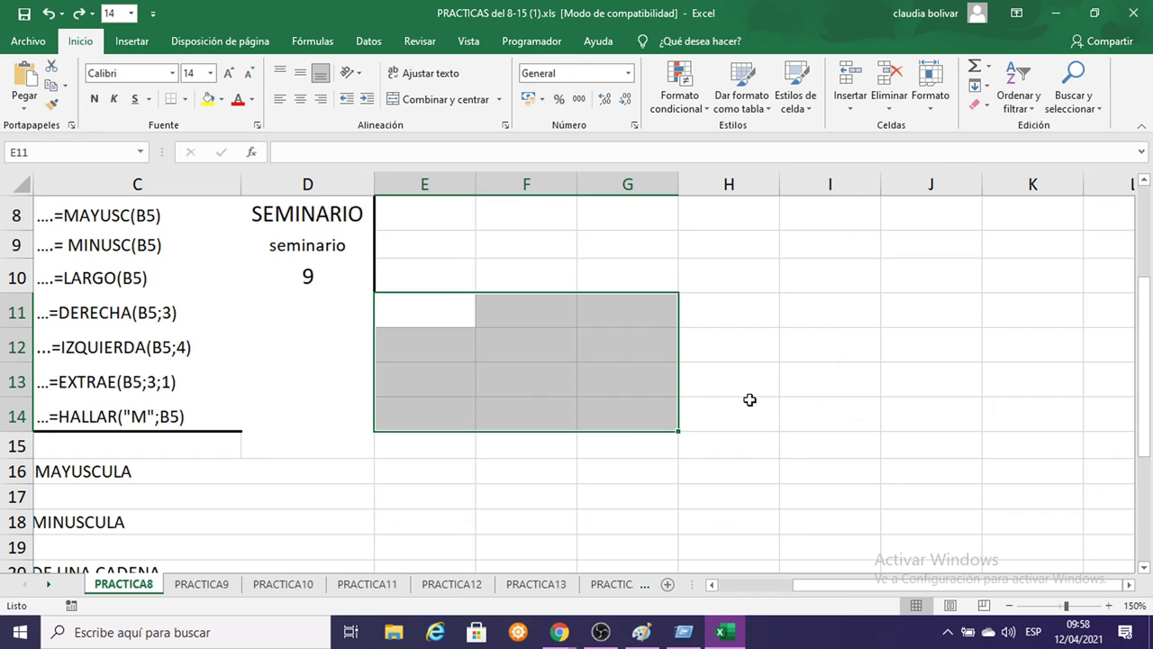
key("ctrl+z")
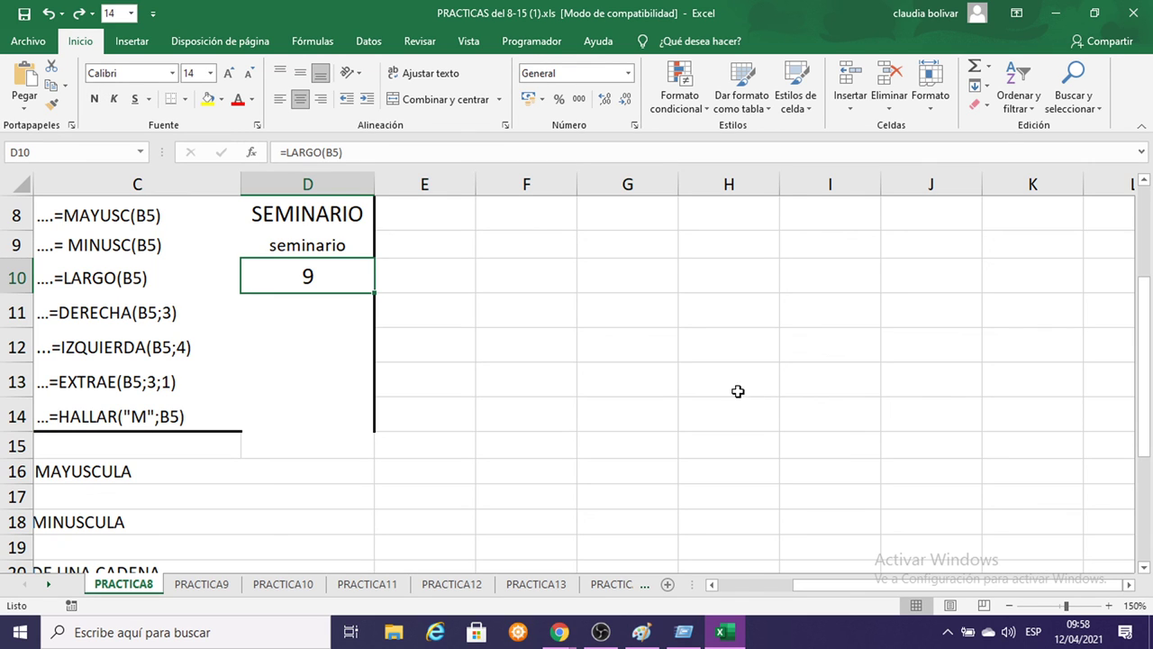
Enter =DERECHA(B5;3) in cell D11 to extract the last three characters of the APELLIDO entry.
double_click(322, 312)
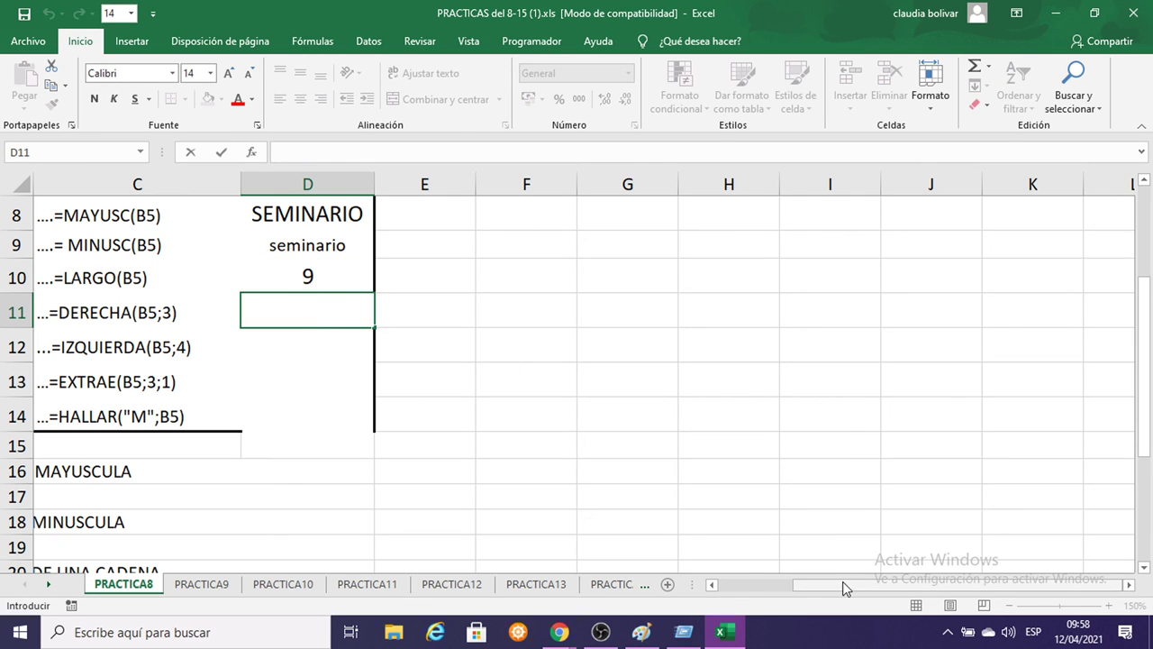
left_click(734, 592)
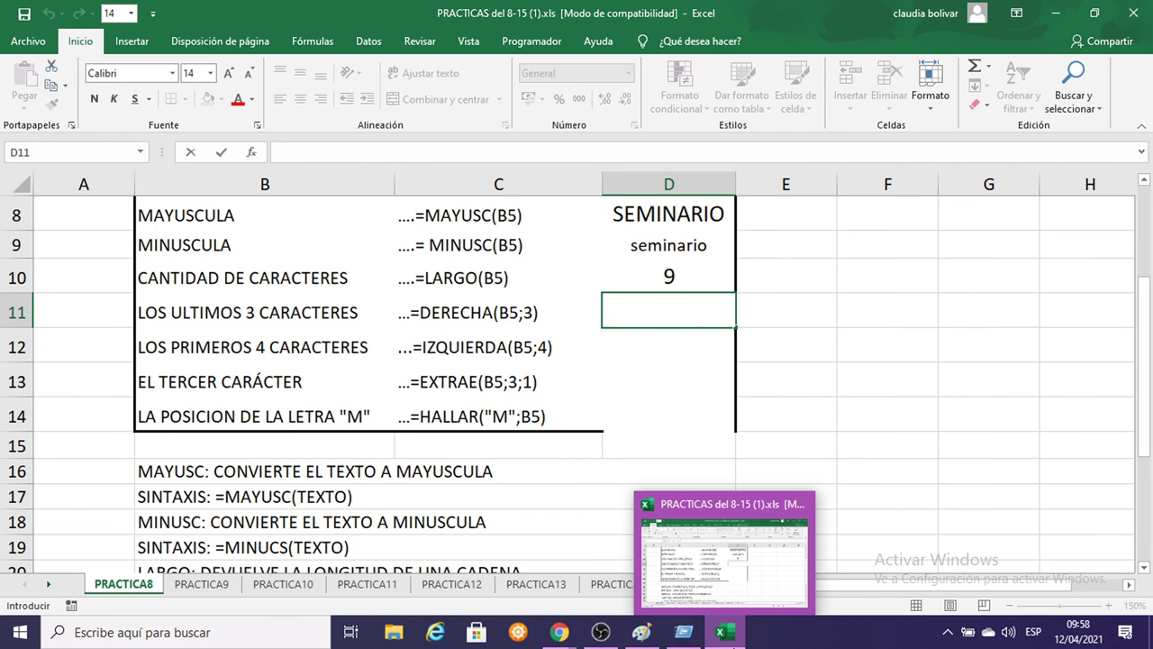
scroll(508, 373, "up", 2)
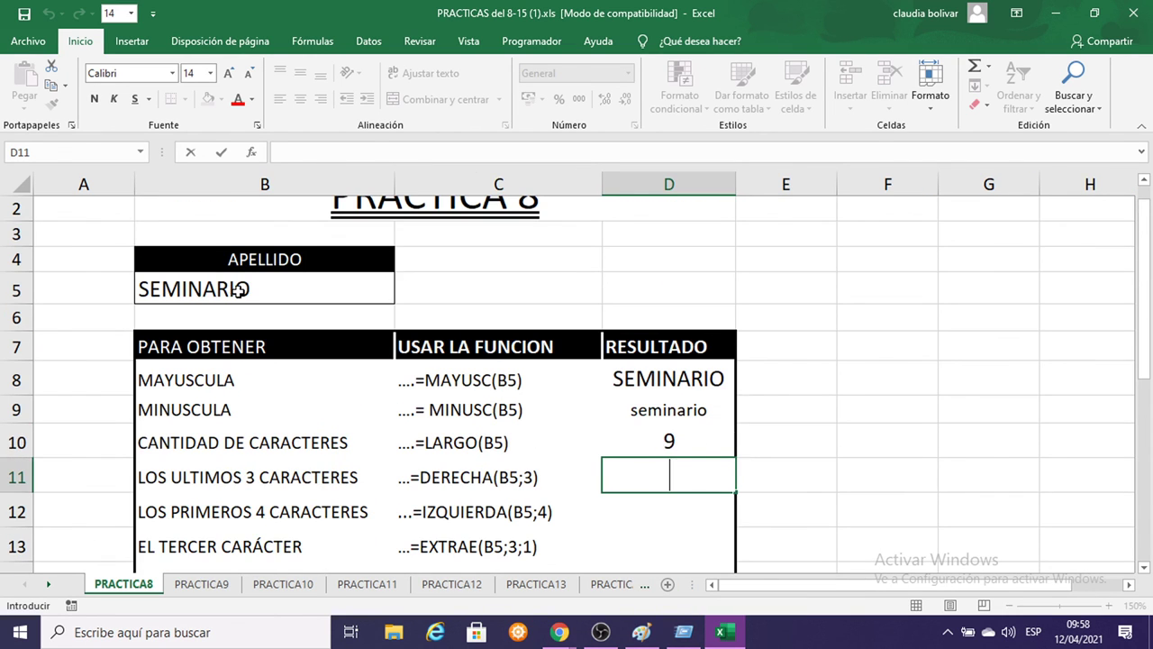
scroll(472, 382, "down", 1)
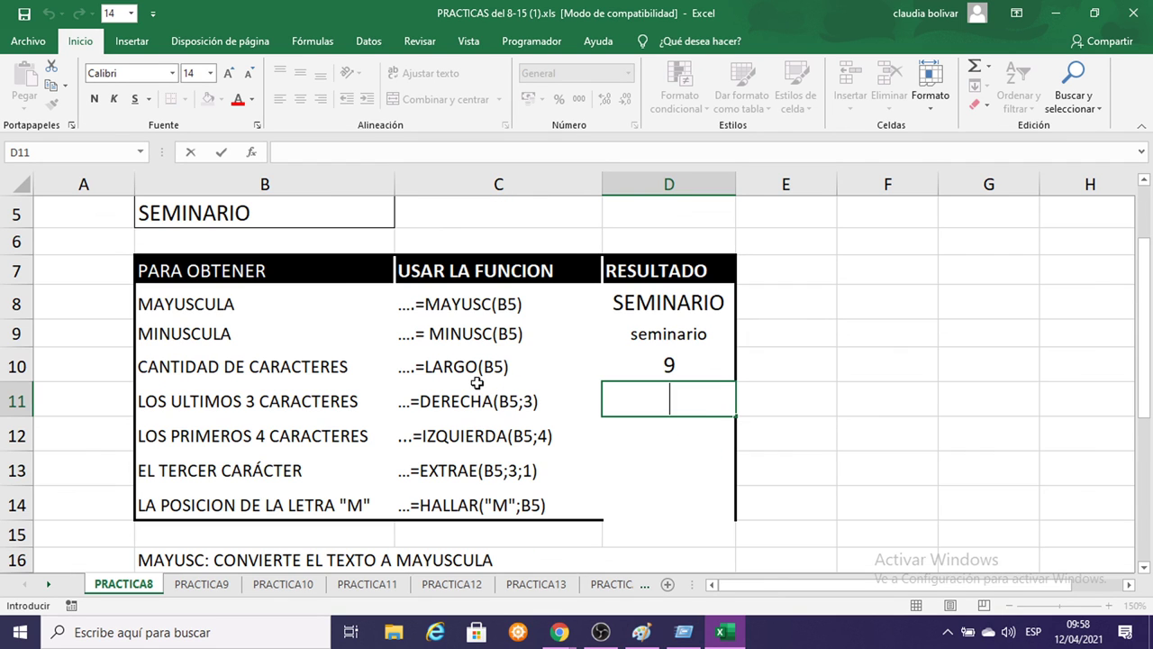
type("=D")
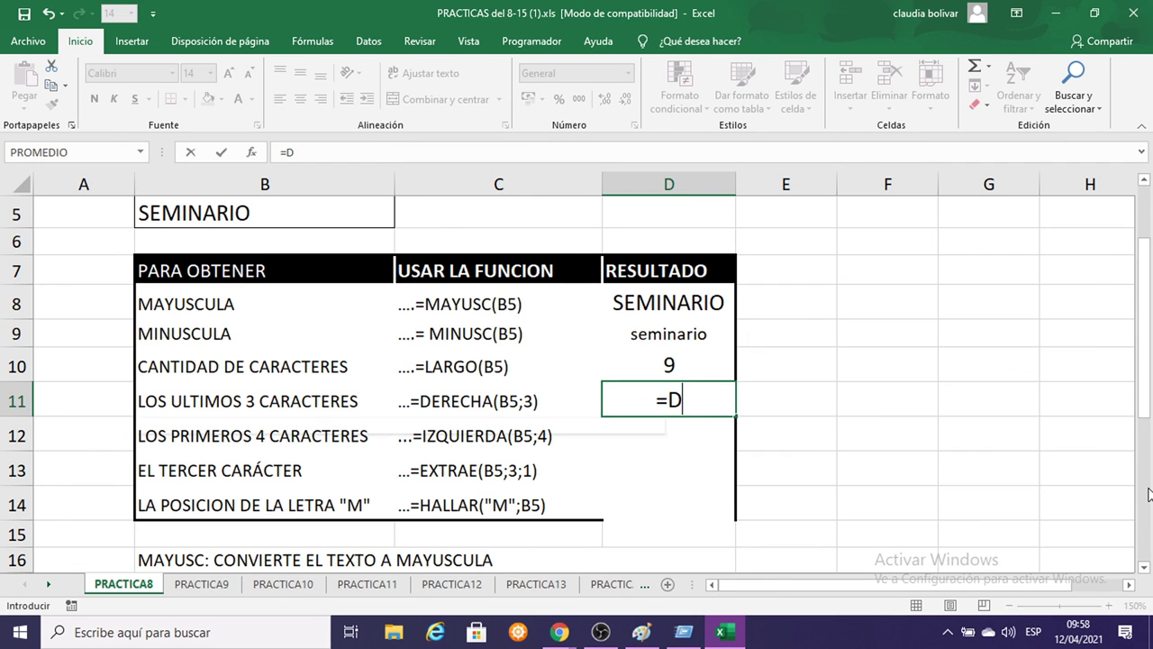
type("ERECHA(")
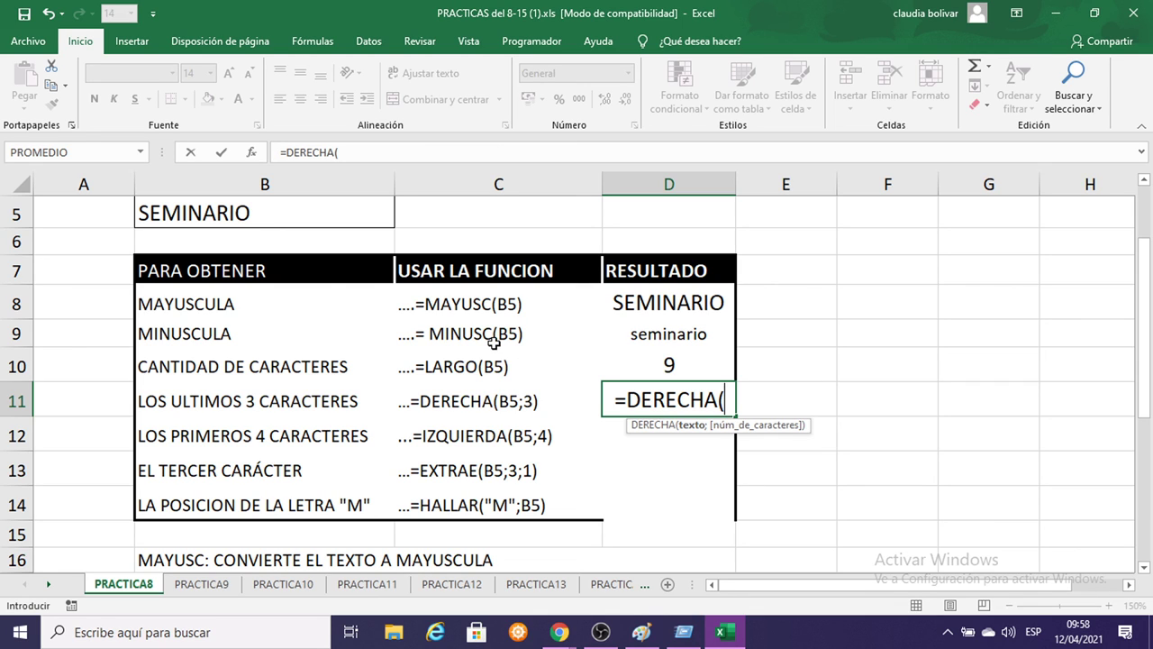
left_click(254, 214)
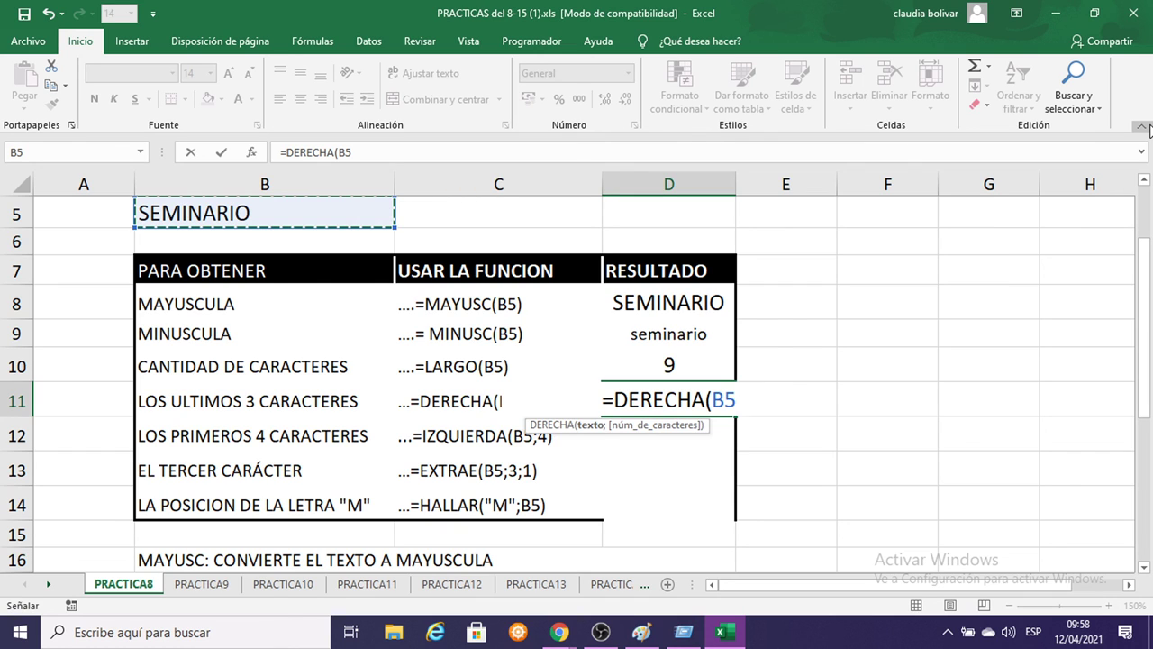
type(";")
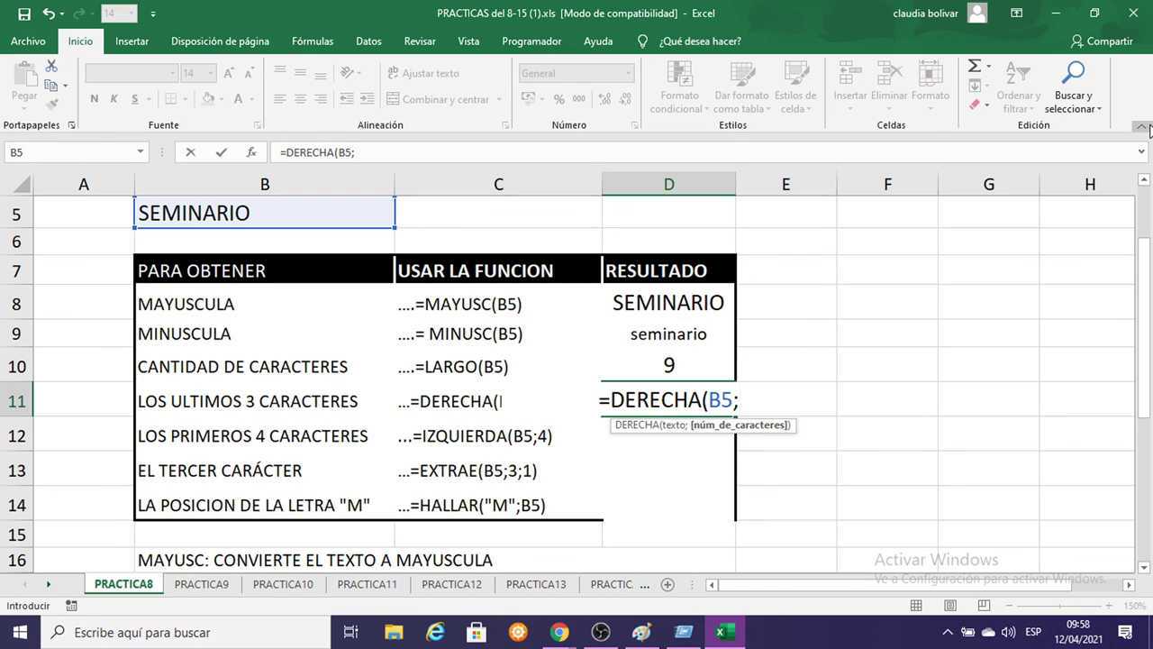
type("3)")
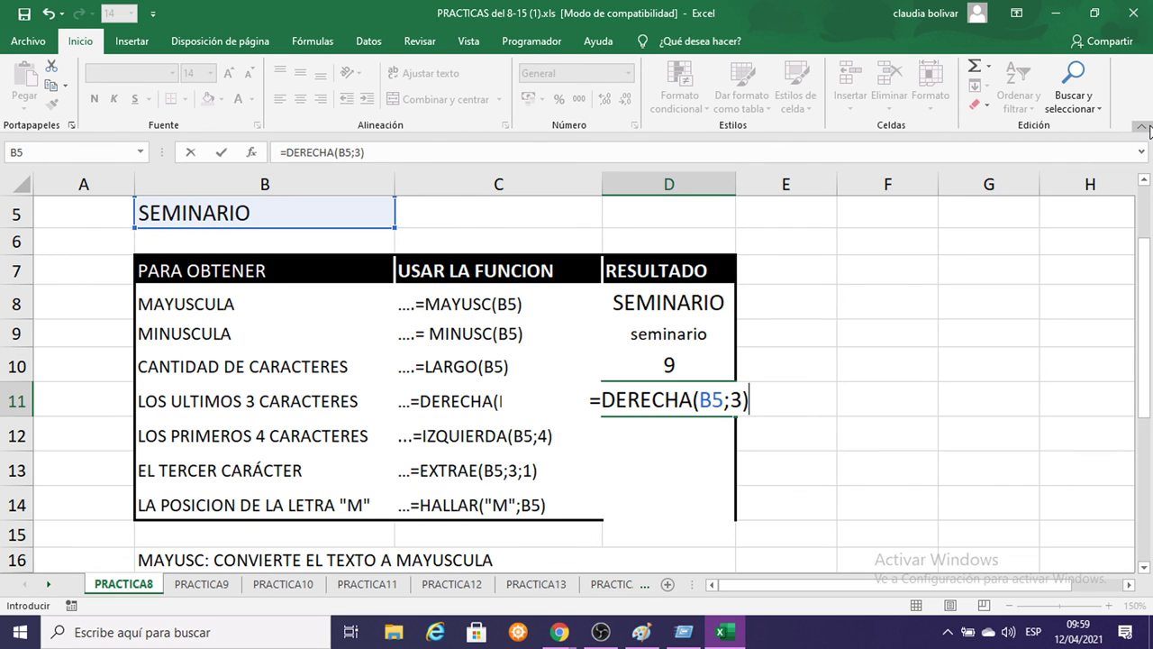
key("Return")
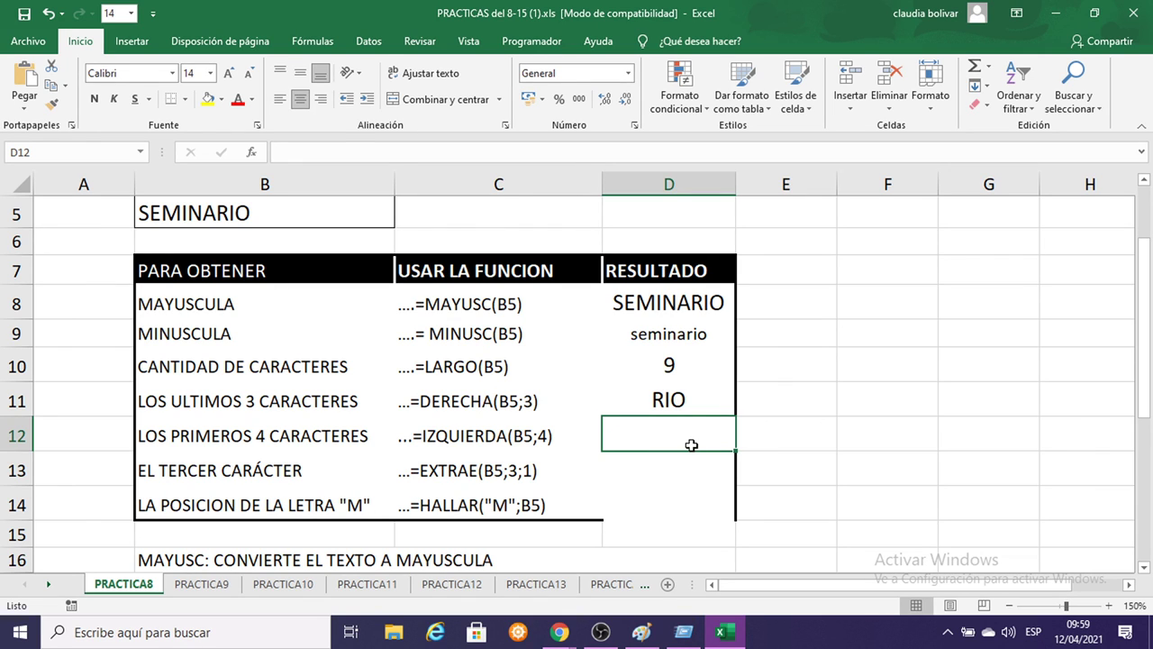
Begin the formula in cell D12 for the LOS PRIMEROS 4 CARACTERES row.
type("=")
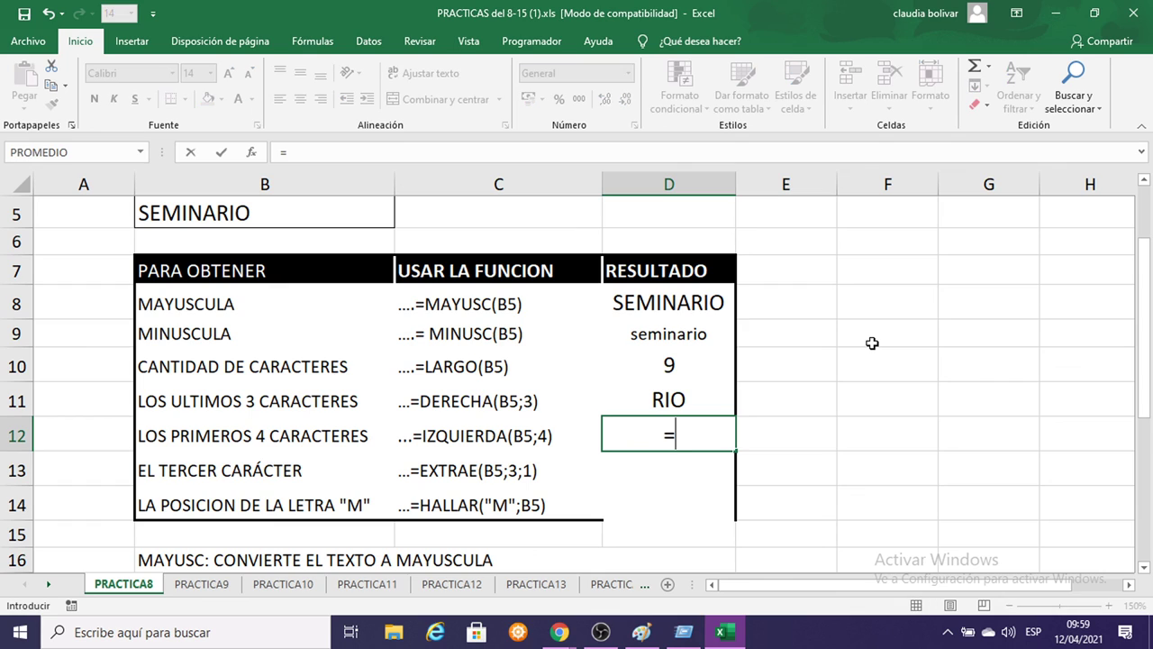